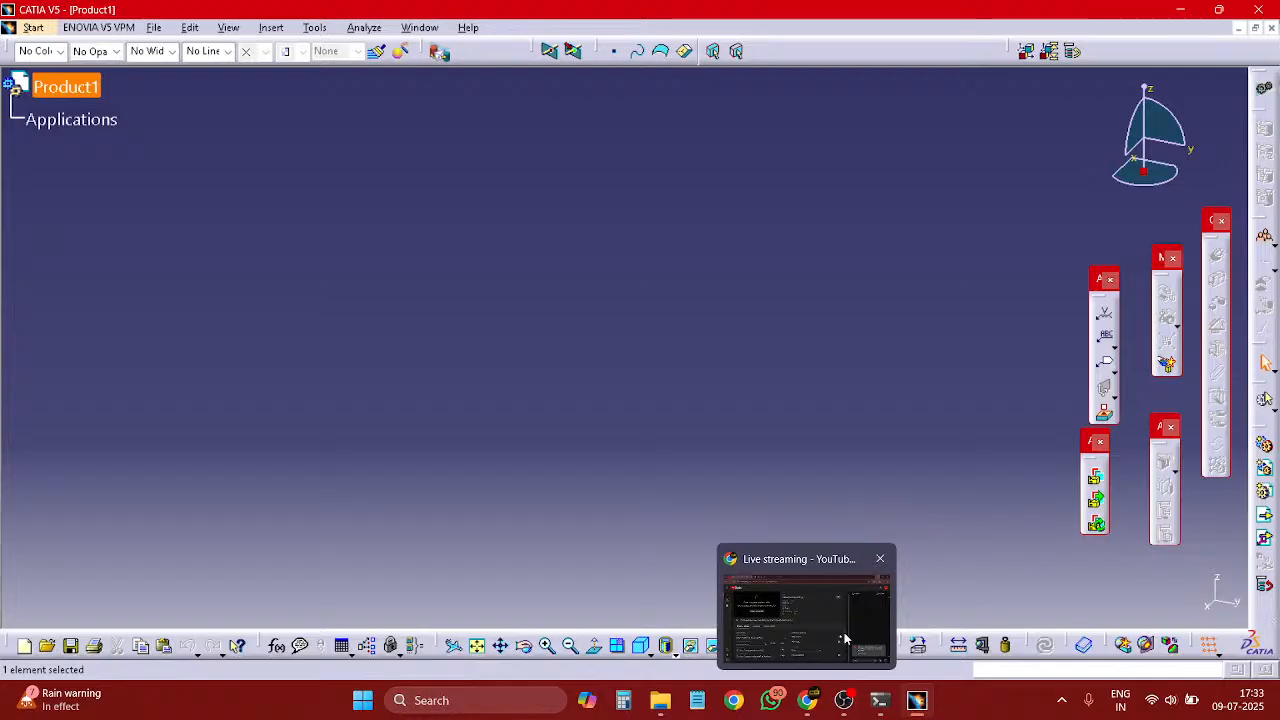
pyautogui.click(746, 347)
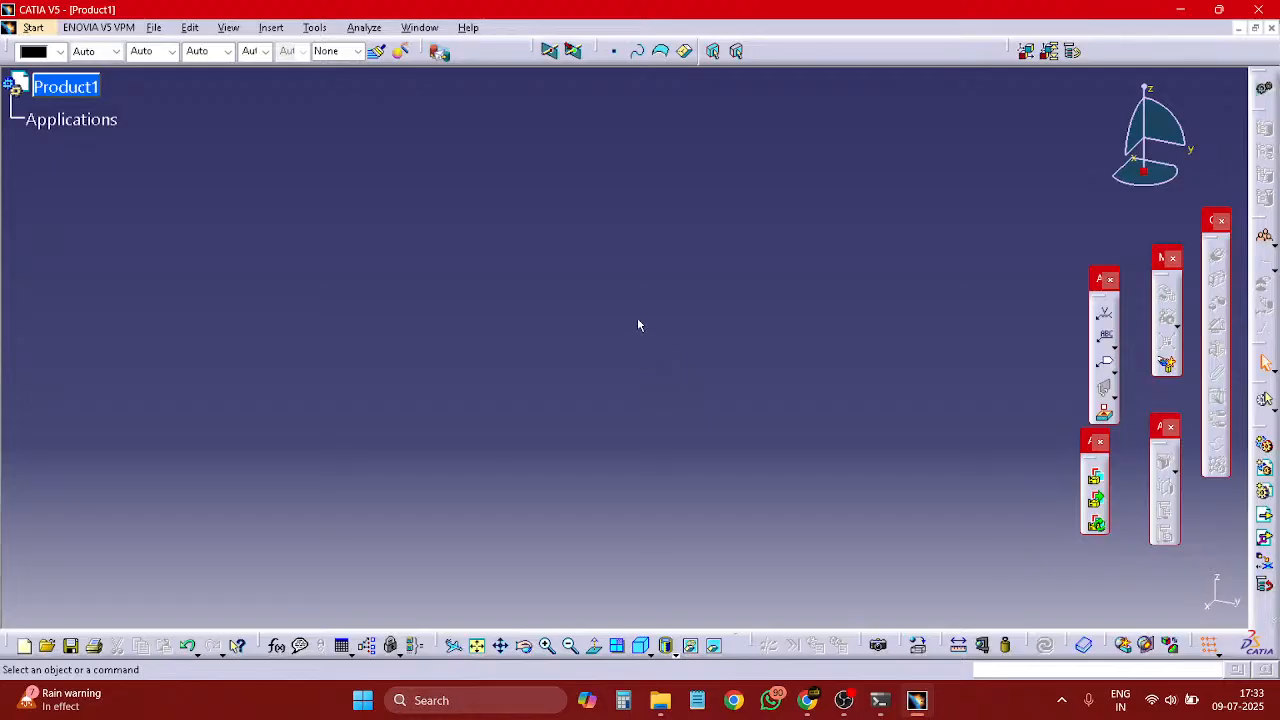
pyautogui.click(843, 702)
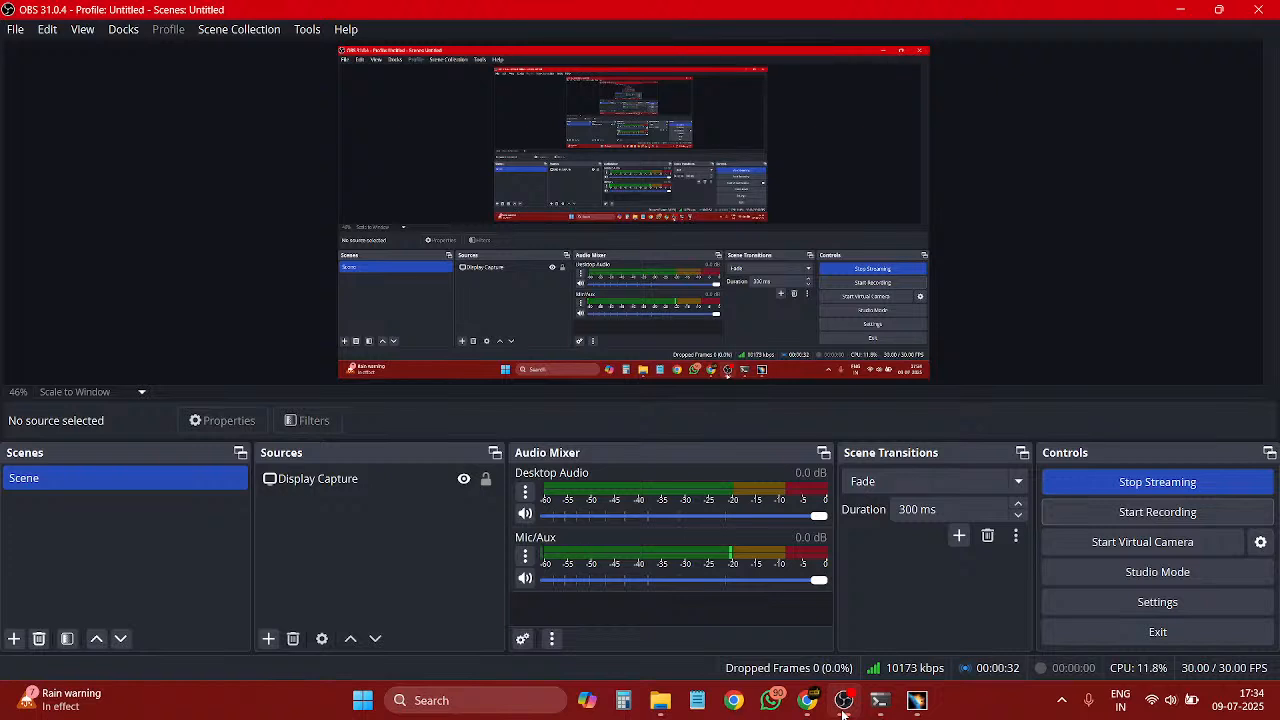
pyautogui.click(1183, 12)
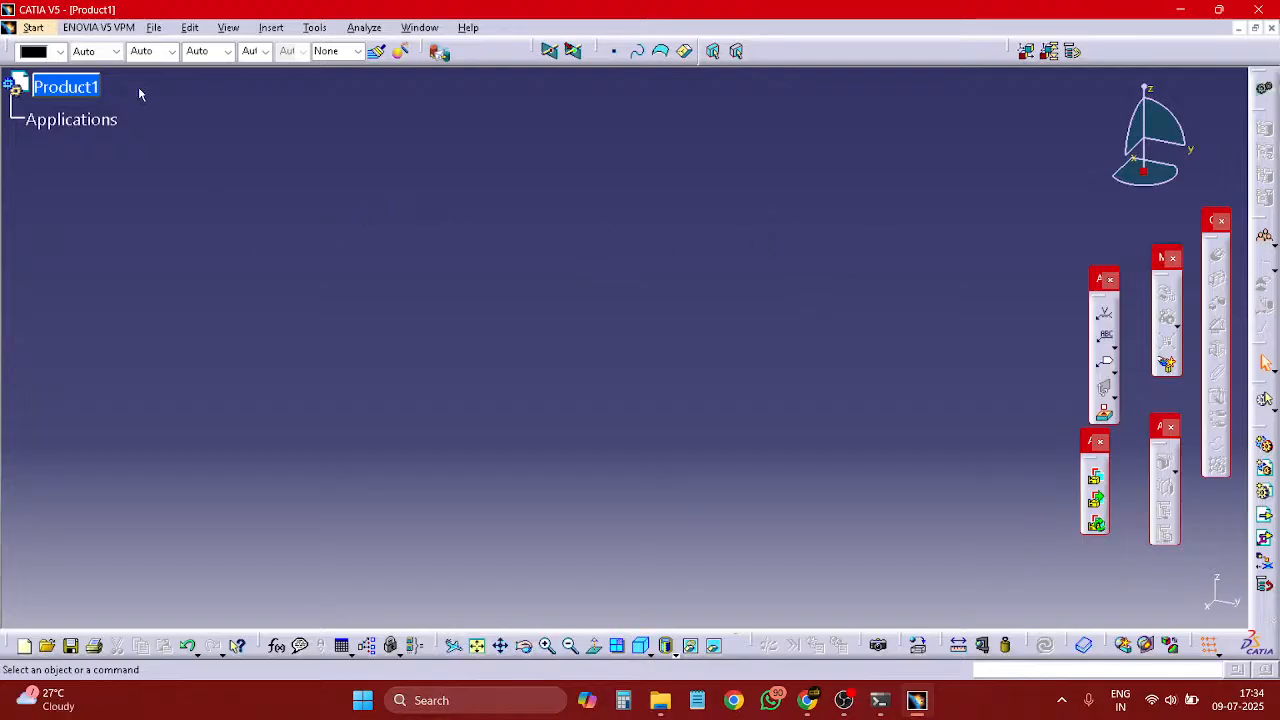
pyautogui.click(33, 27)
pyautogui.moveTo(100, 64)
pyautogui.click(294, 177)
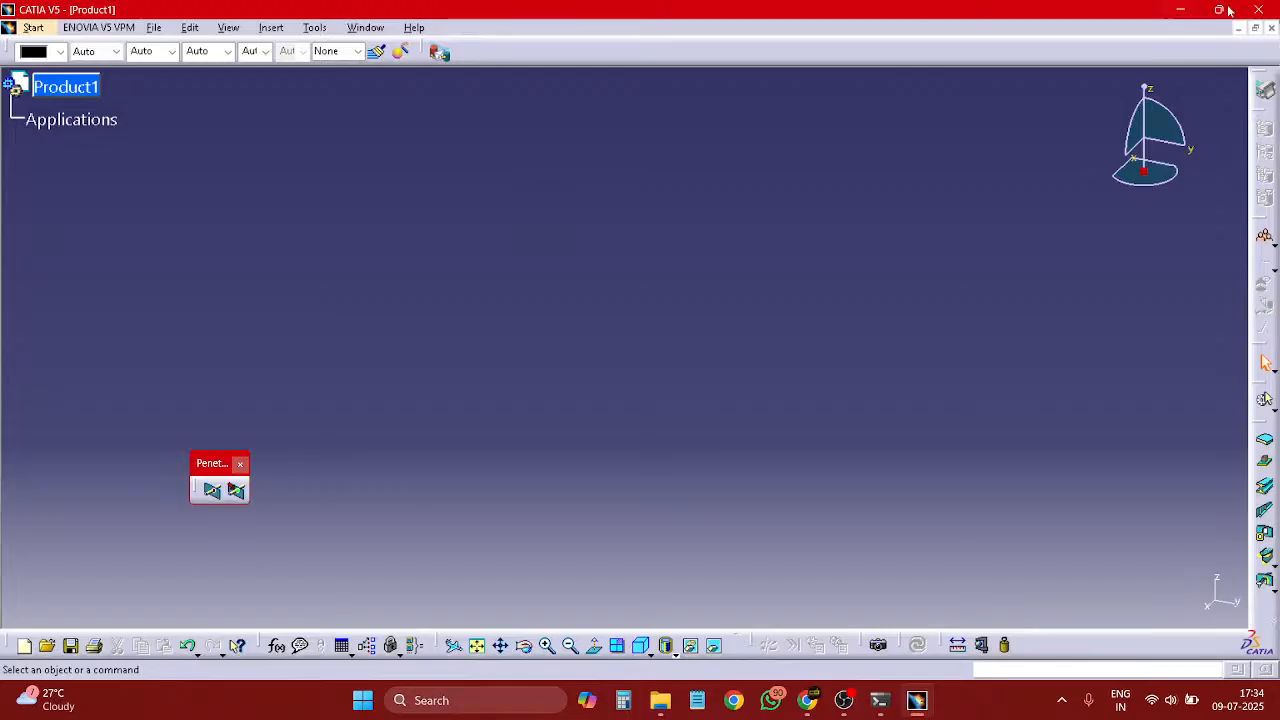
# - Close the Product1 document and create a new Part Design part named Part1 with hybrid design enabled
pyautogui.click(1271, 28)
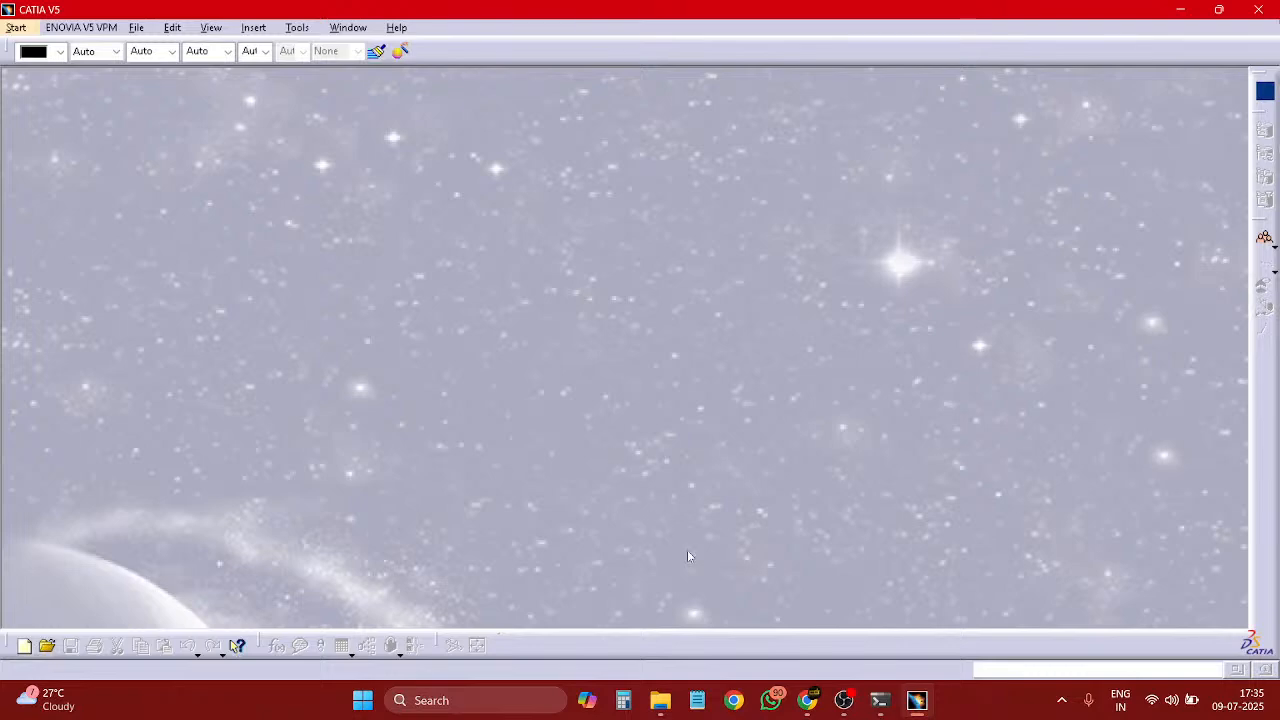
pyautogui.click(841, 700)
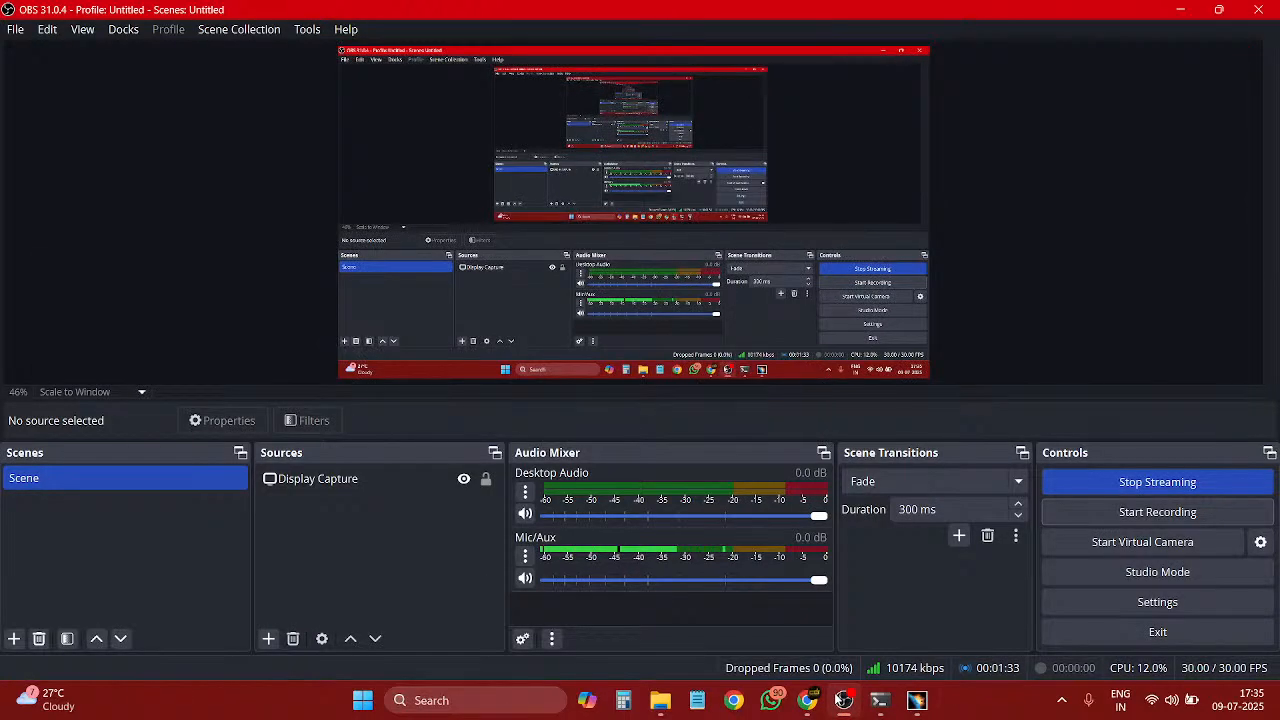
pyautogui.click(841, 700)
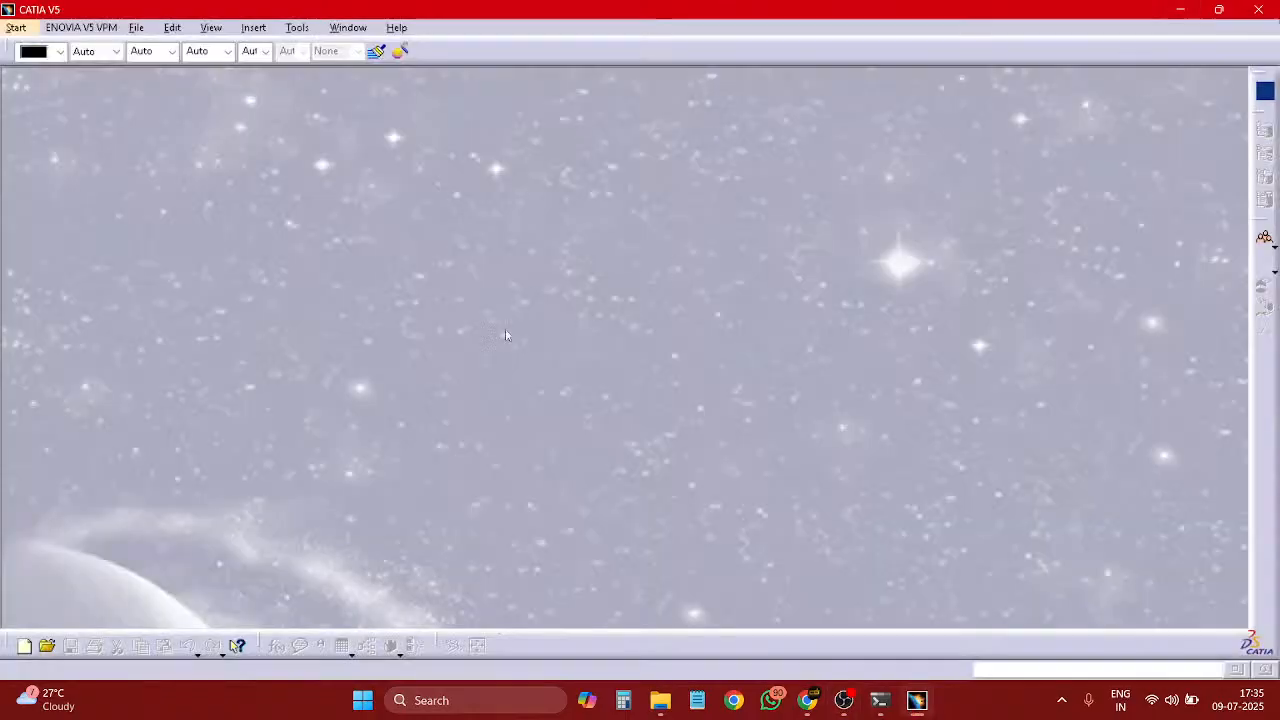
pyautogui.click(22, 27)
pyautogui.moveTo(110, 67)
pyautogui.click(262, 62)
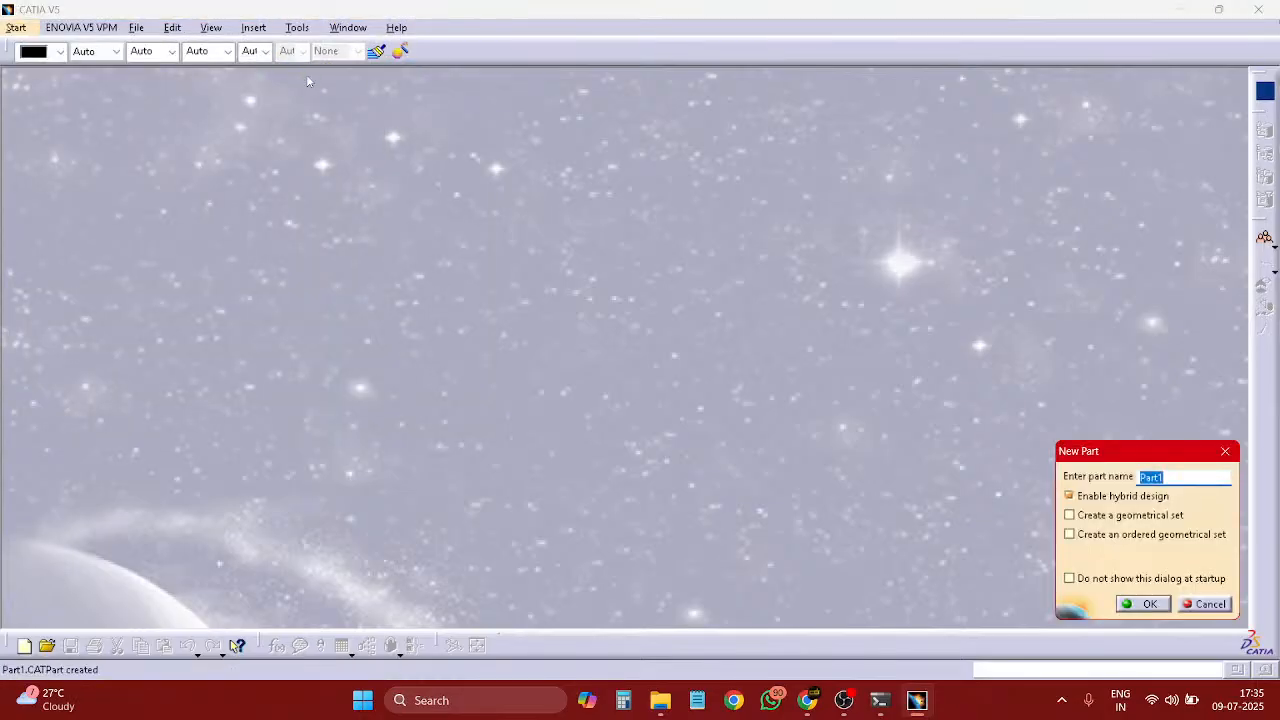
pyautogui.press('Return')
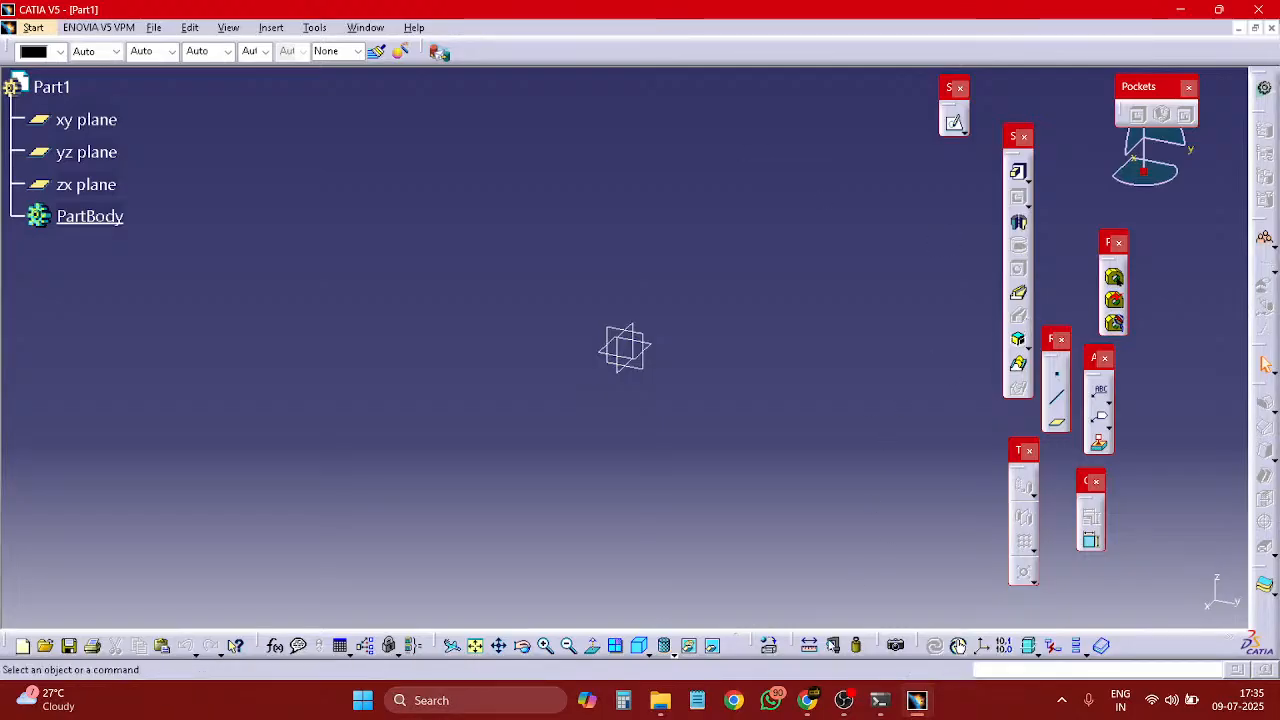
# - Switch to Chrome and search Google for "chess pieces 3d models" in a new tab
pyautogui.click(808, 702)
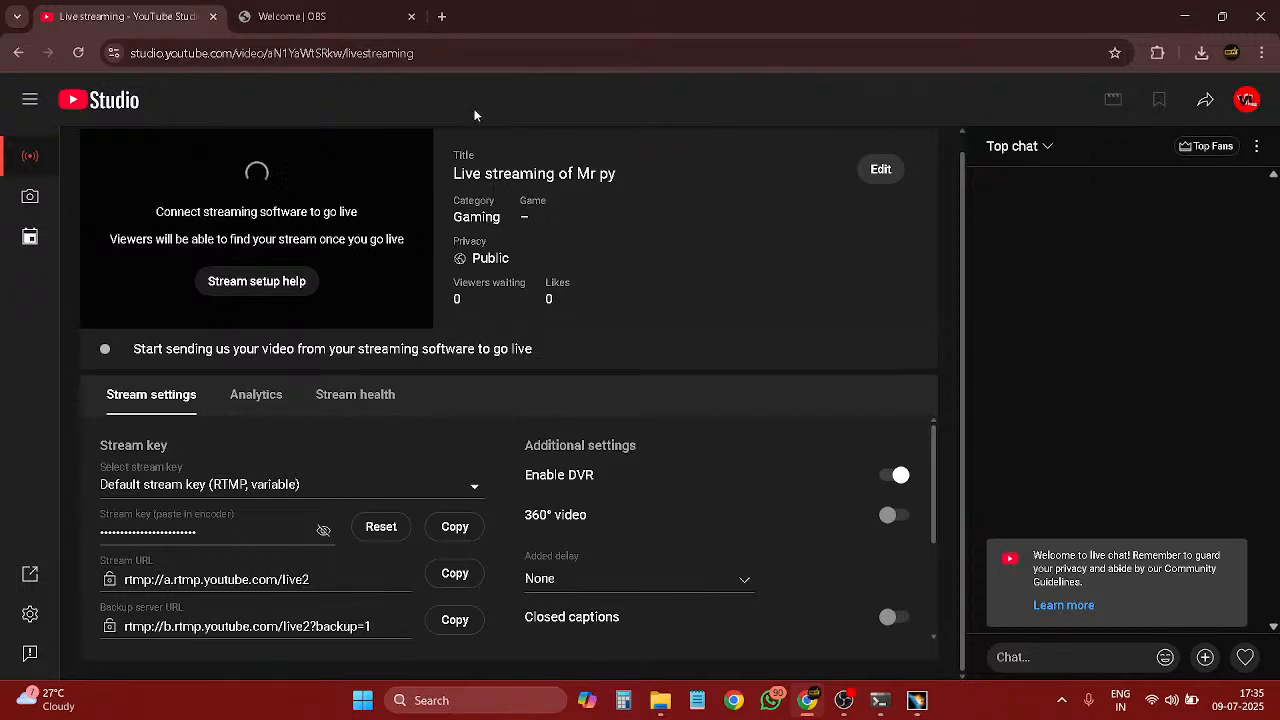
pyautogui.click(443, 17)
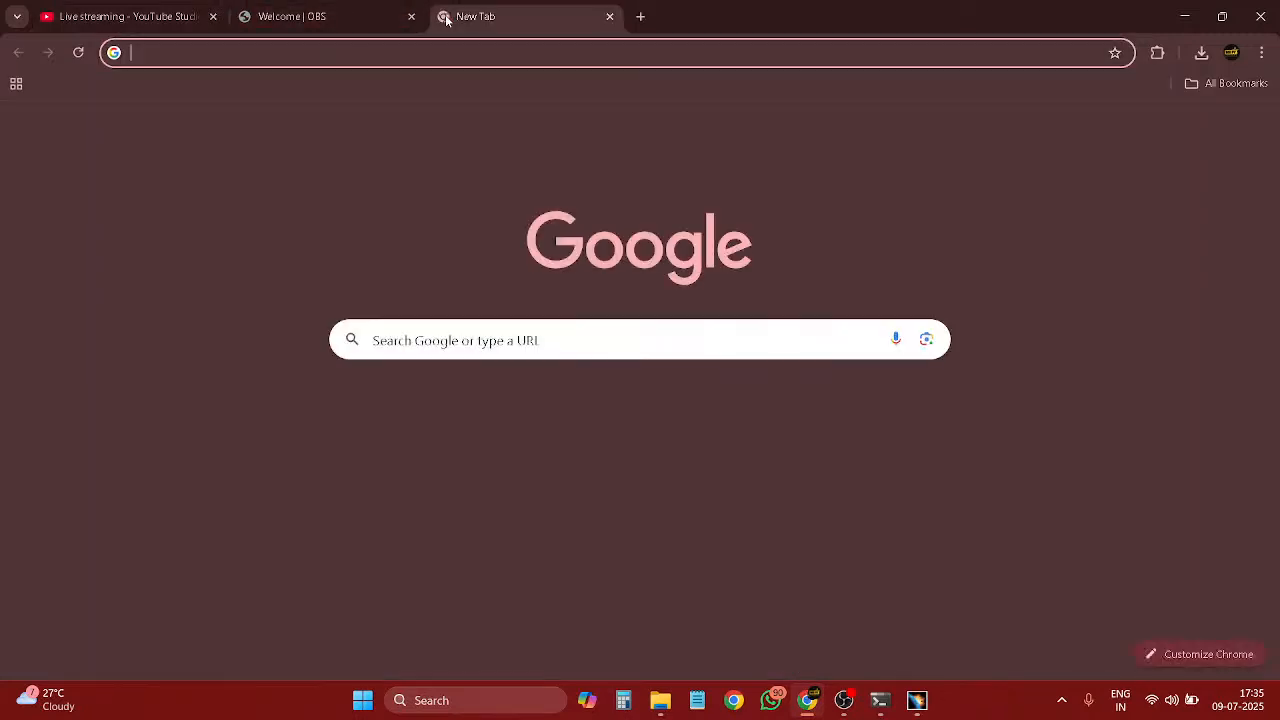
pyautogui.click(411, 52)
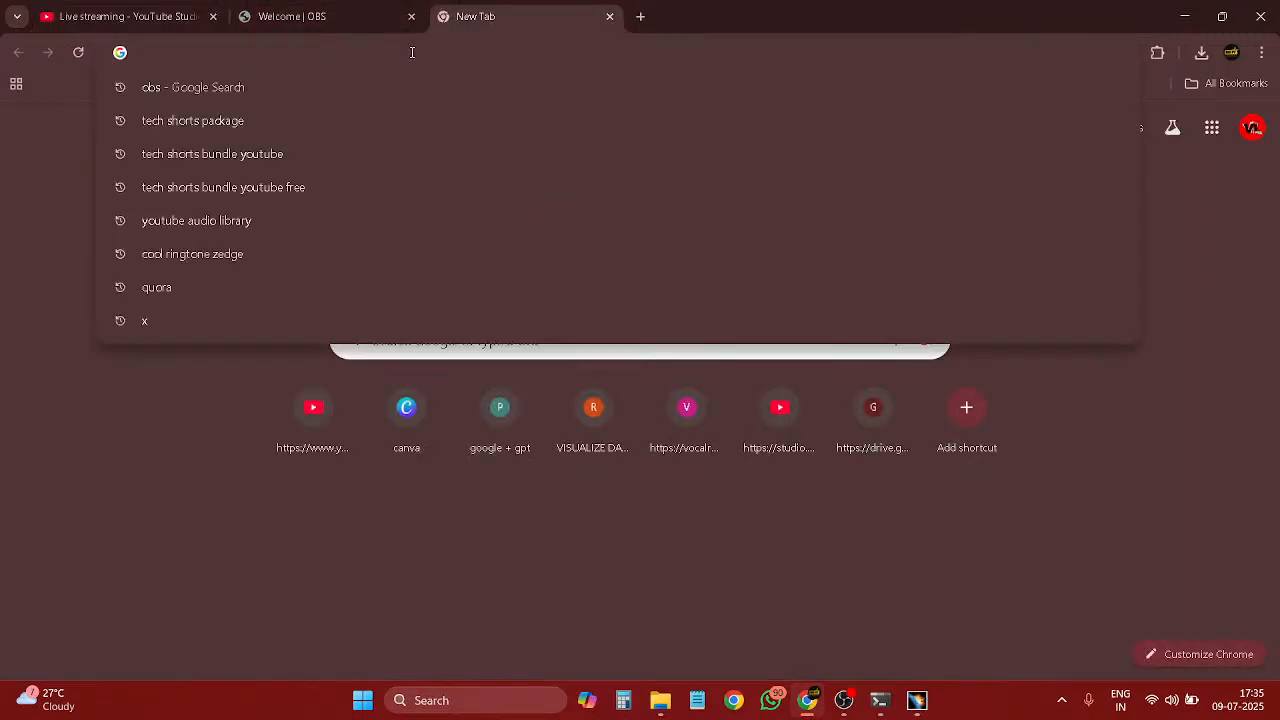
pyautogui.write('chess')
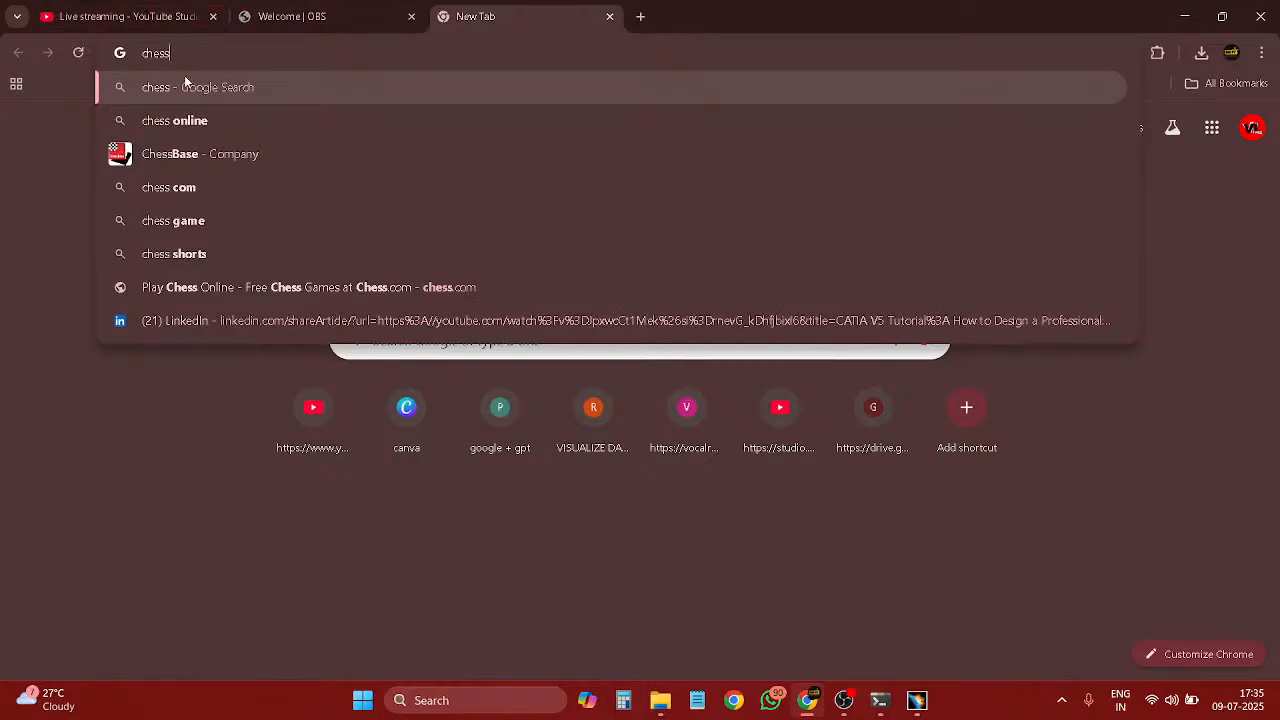
pyautogui.write(' pie')
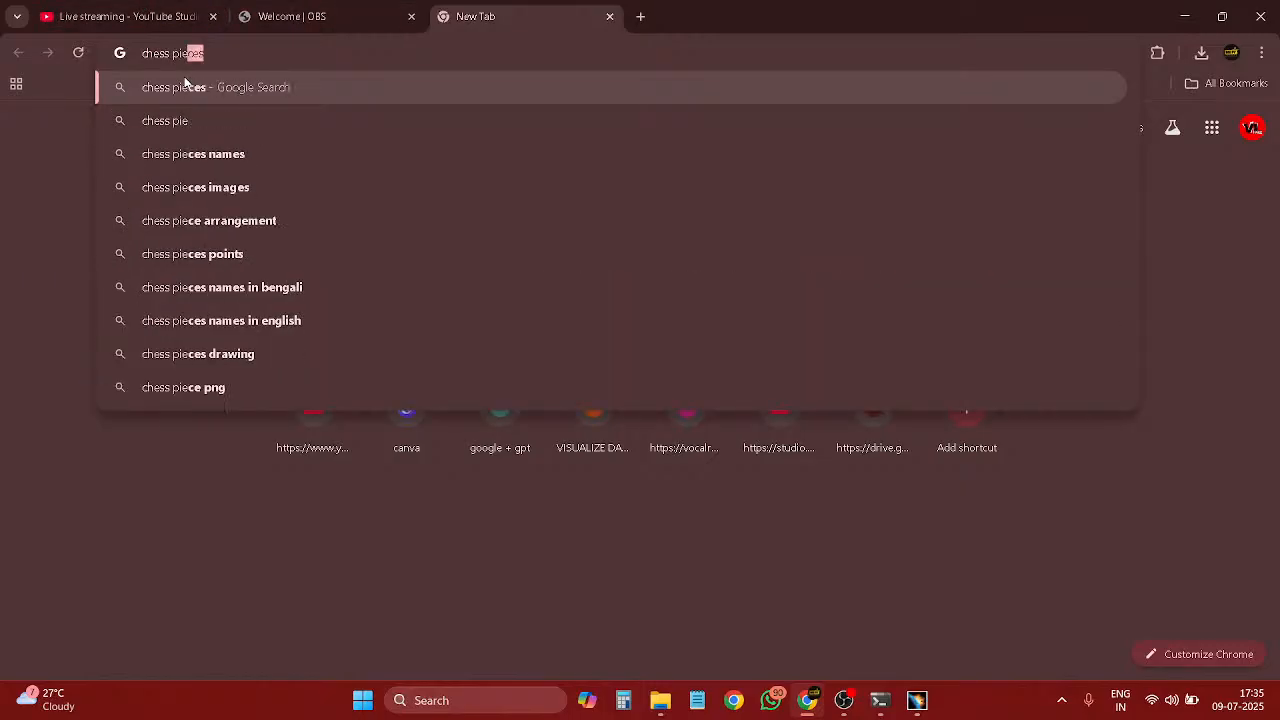
pyautogui.write('ces 3d')
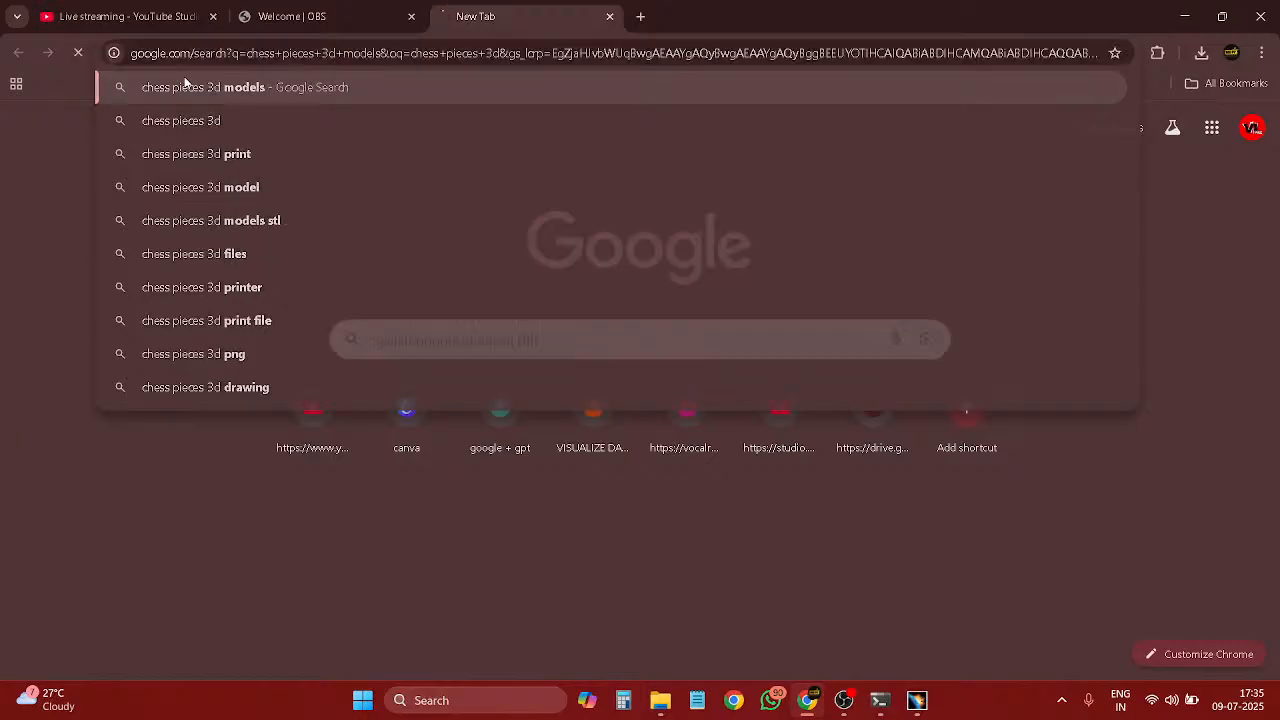
pyautogui.press('Return')
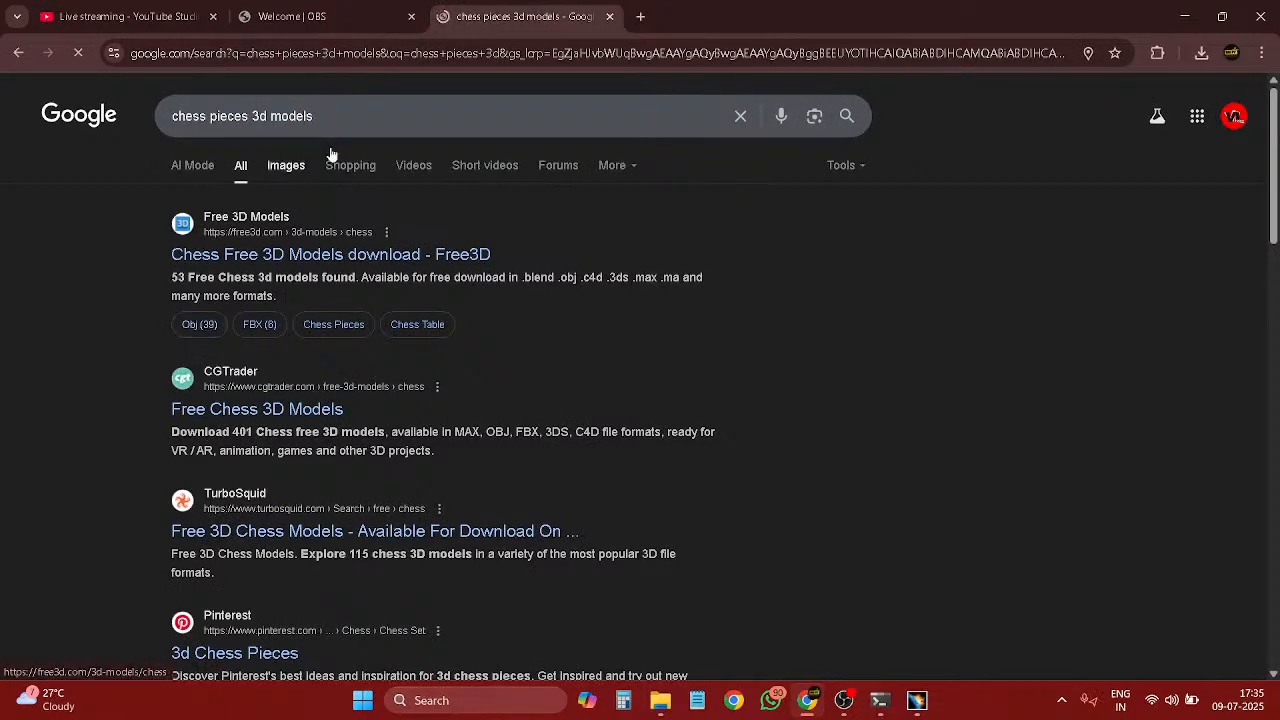
# - Change the Google search to "chess pieces 3d dimentions"
pyautogui.click(346, 118)
pyautogui.doubleClick(302, 118)
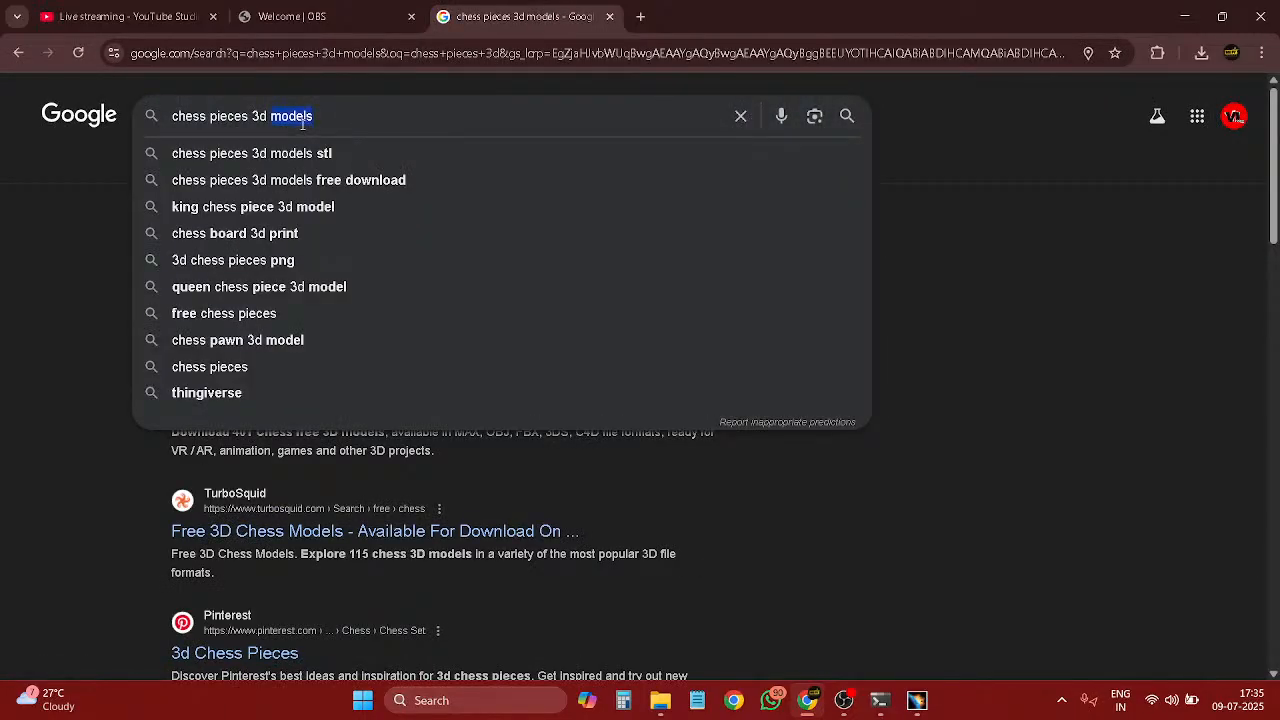
pyautogui.press('BackSpace')
pyautogui.write('d')
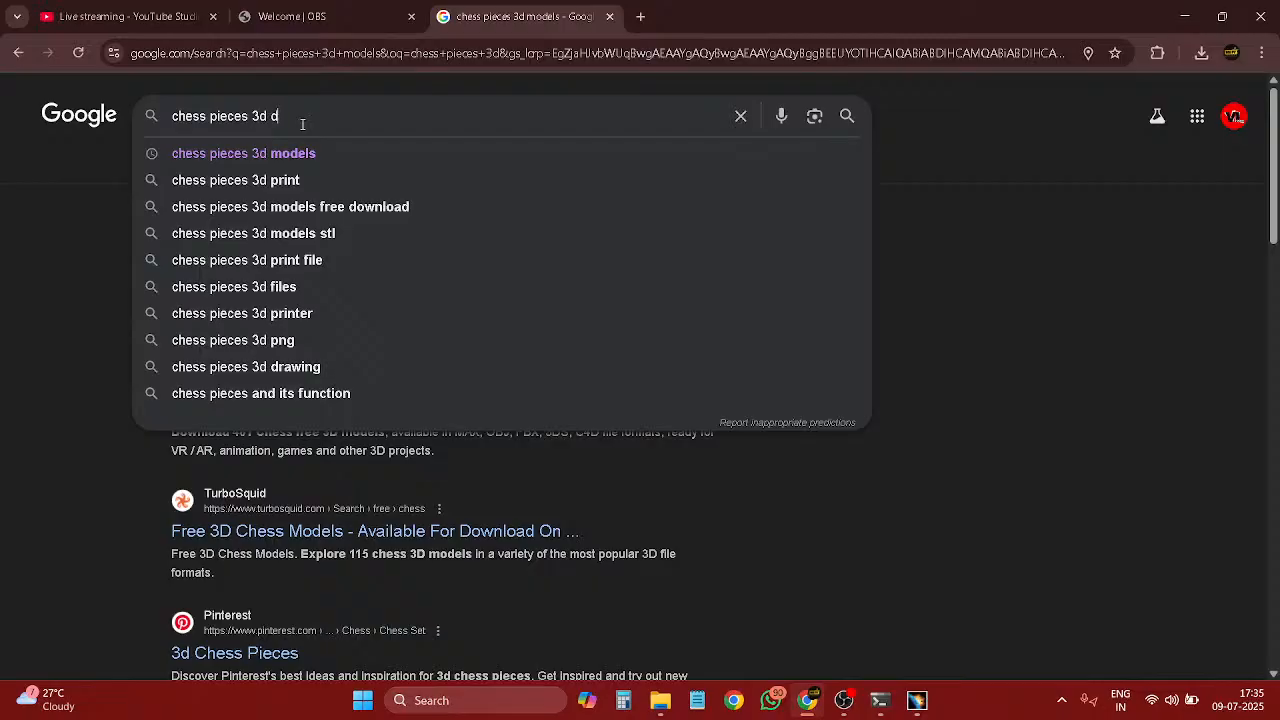
pyautogui.write('imentions')
pyautogui.press('Return')
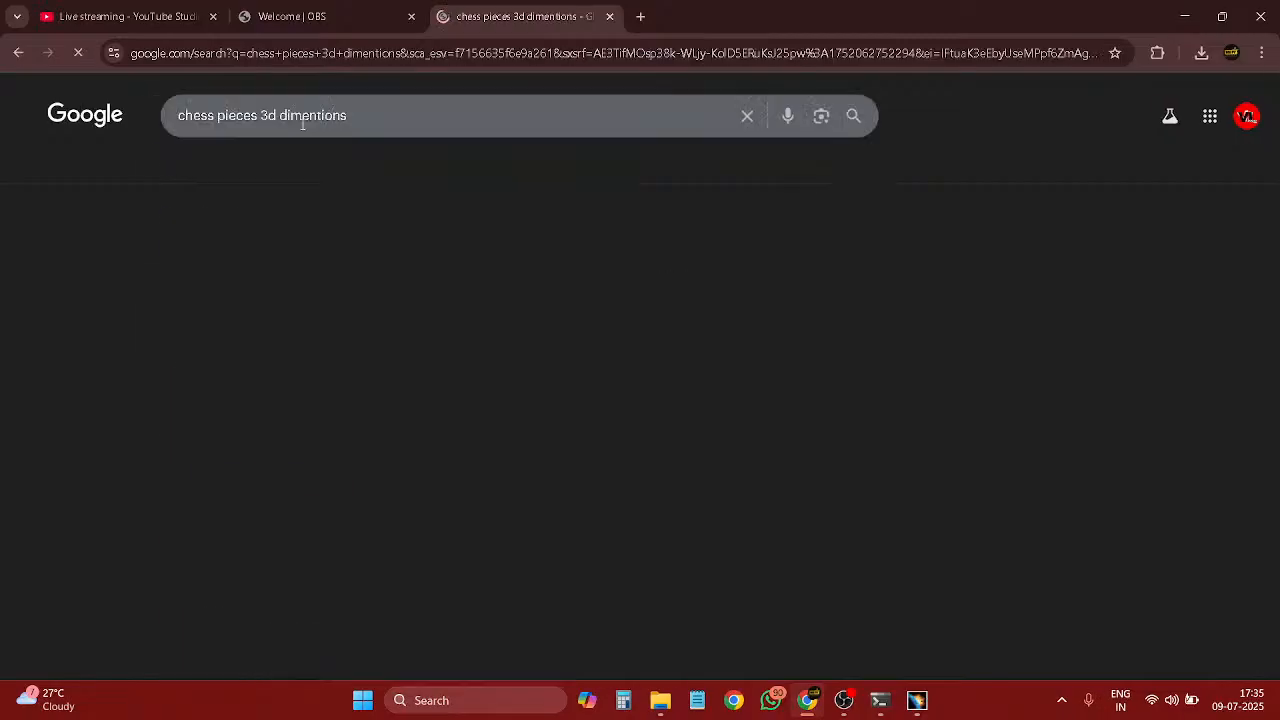
# - Find the Pawn and Rook drawing among the image results and open its GameDev.tv page at the dimensioned drawings
pyautogui.scroll(-3, 338, 336)
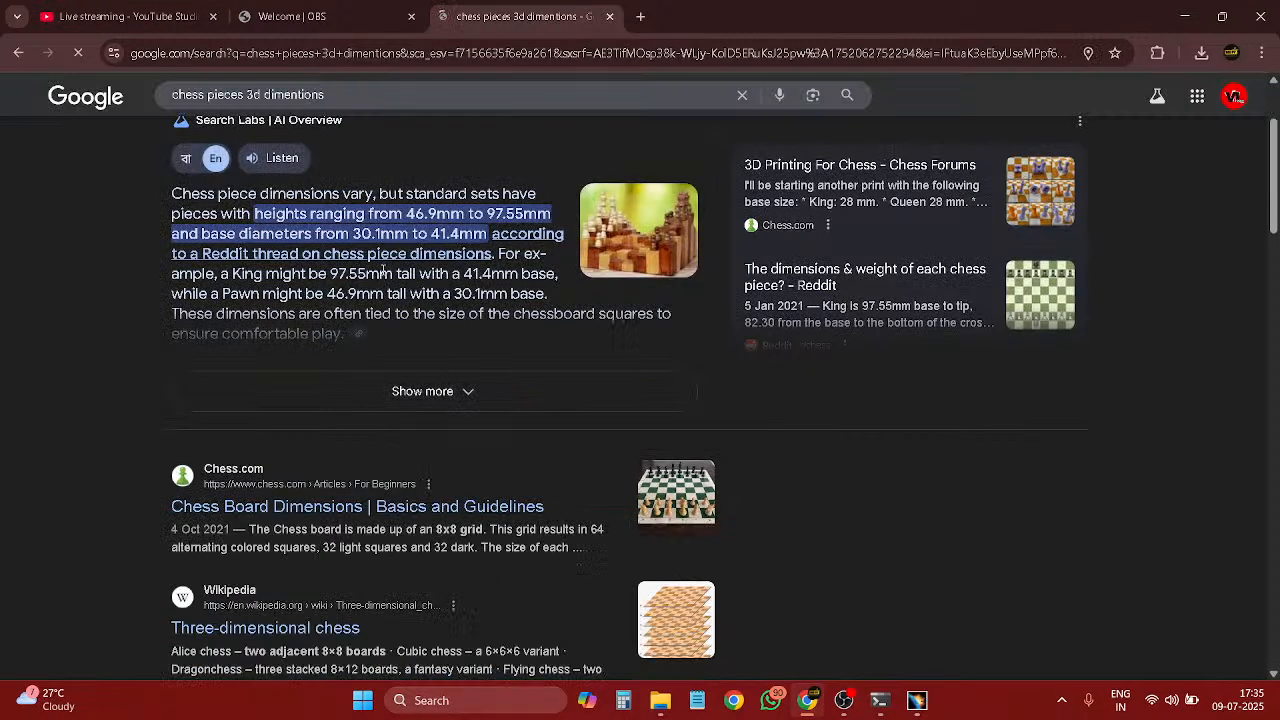
pyautogui.scroll(-3, 338, 336)
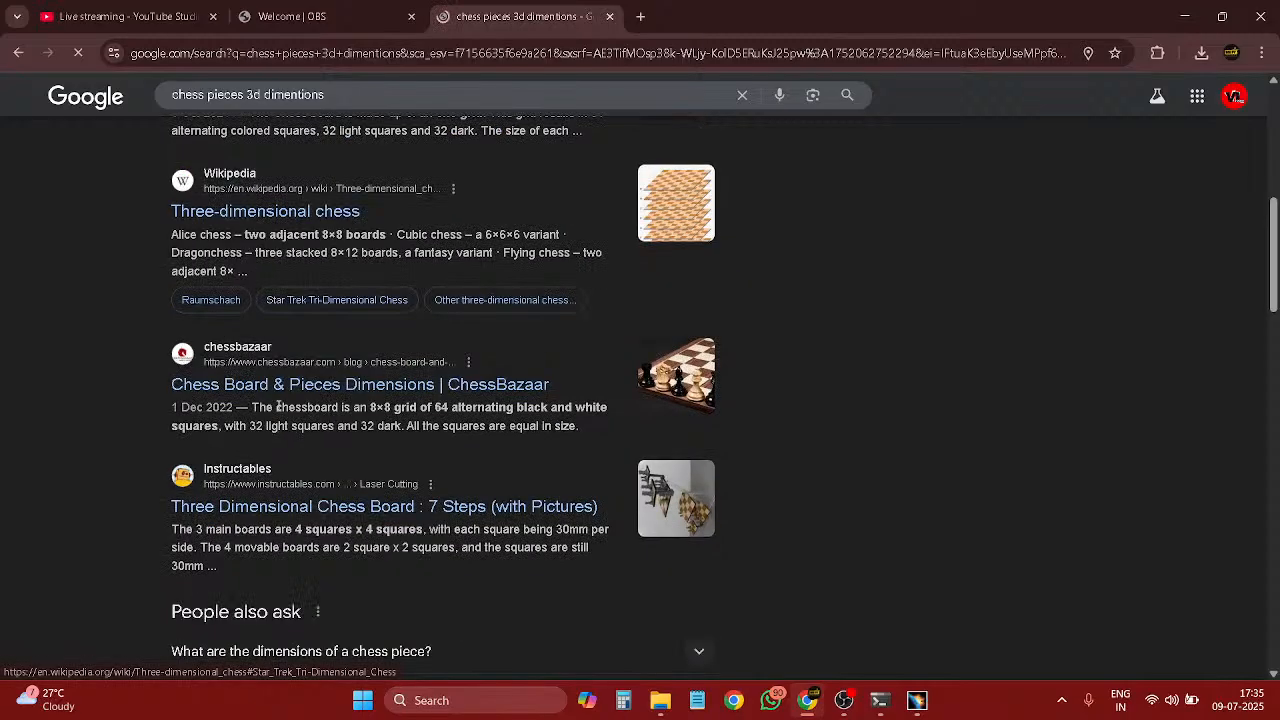
pyautogui.scroll(6, 363, 400)
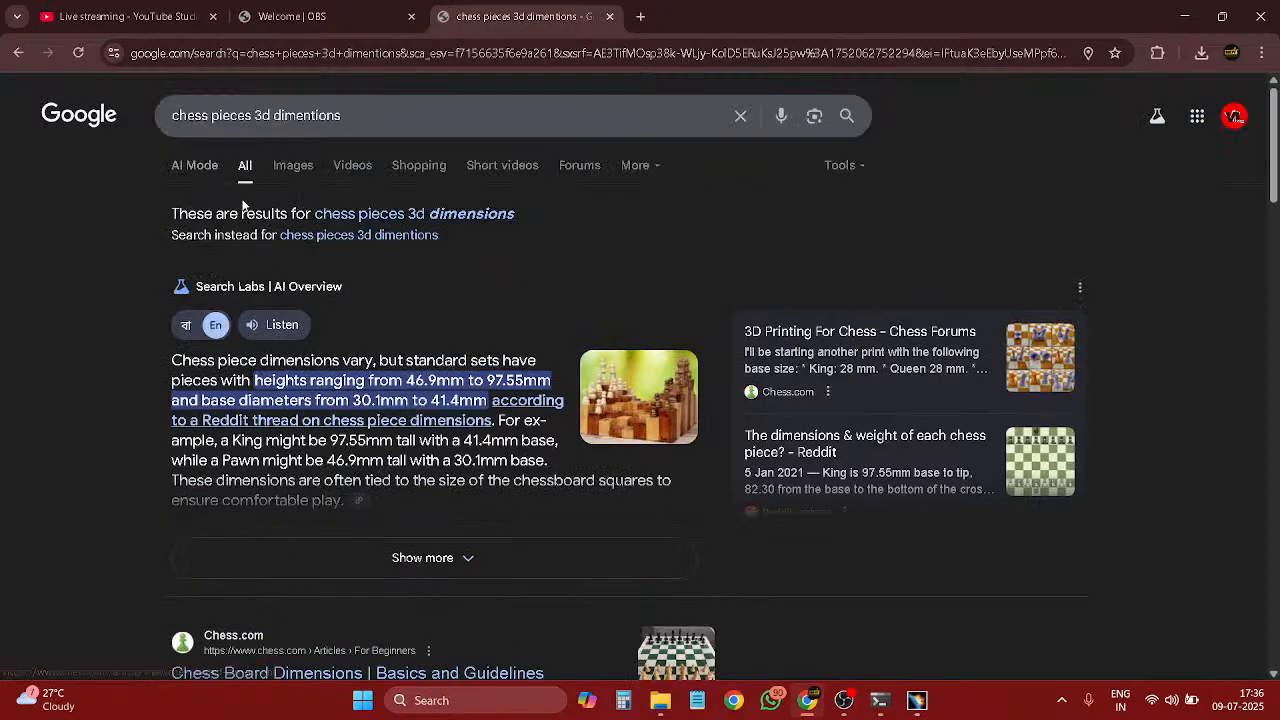
pyautogui.click(300, 170)
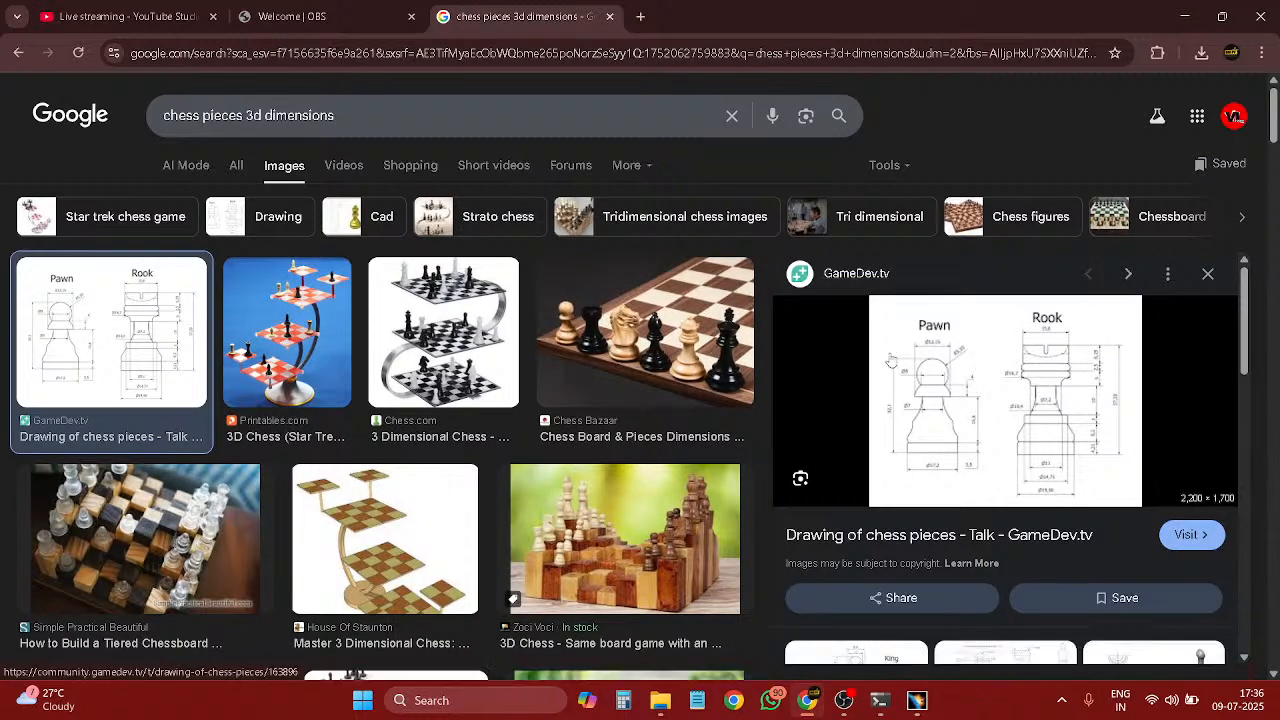
pyautogui.click(860, 275)
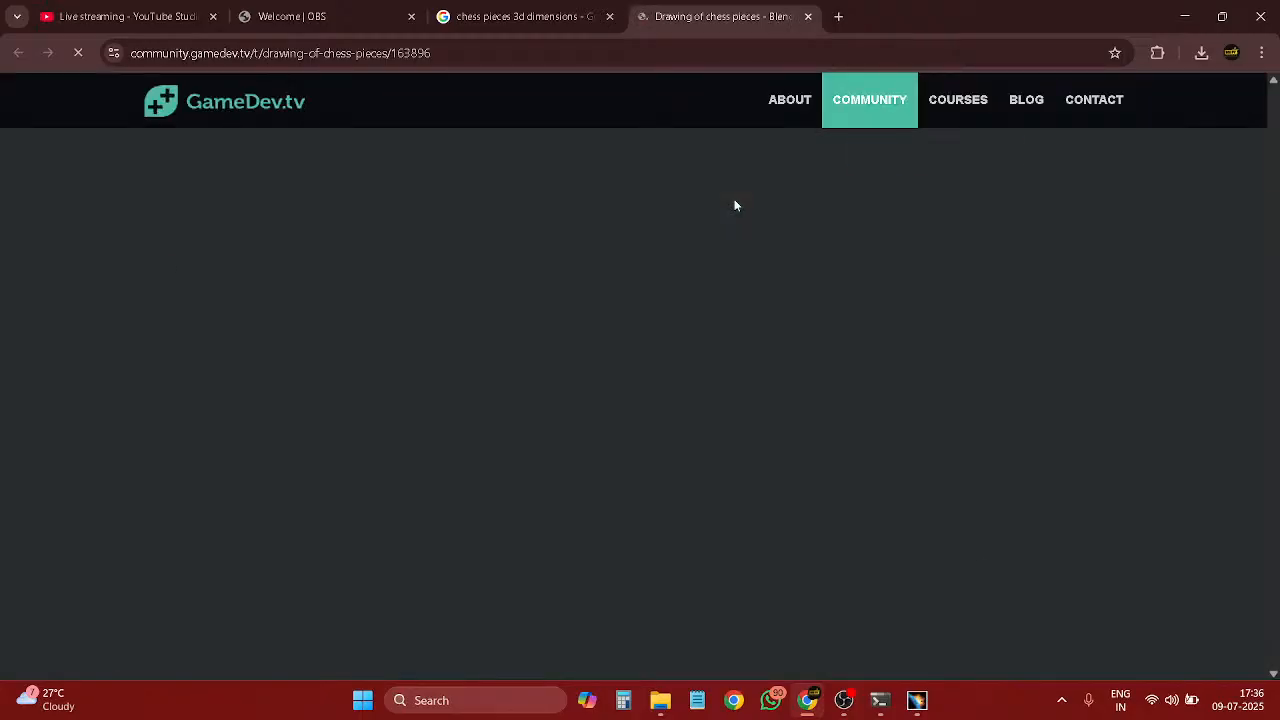
pyautogui.scroll(-3, 600, 300)
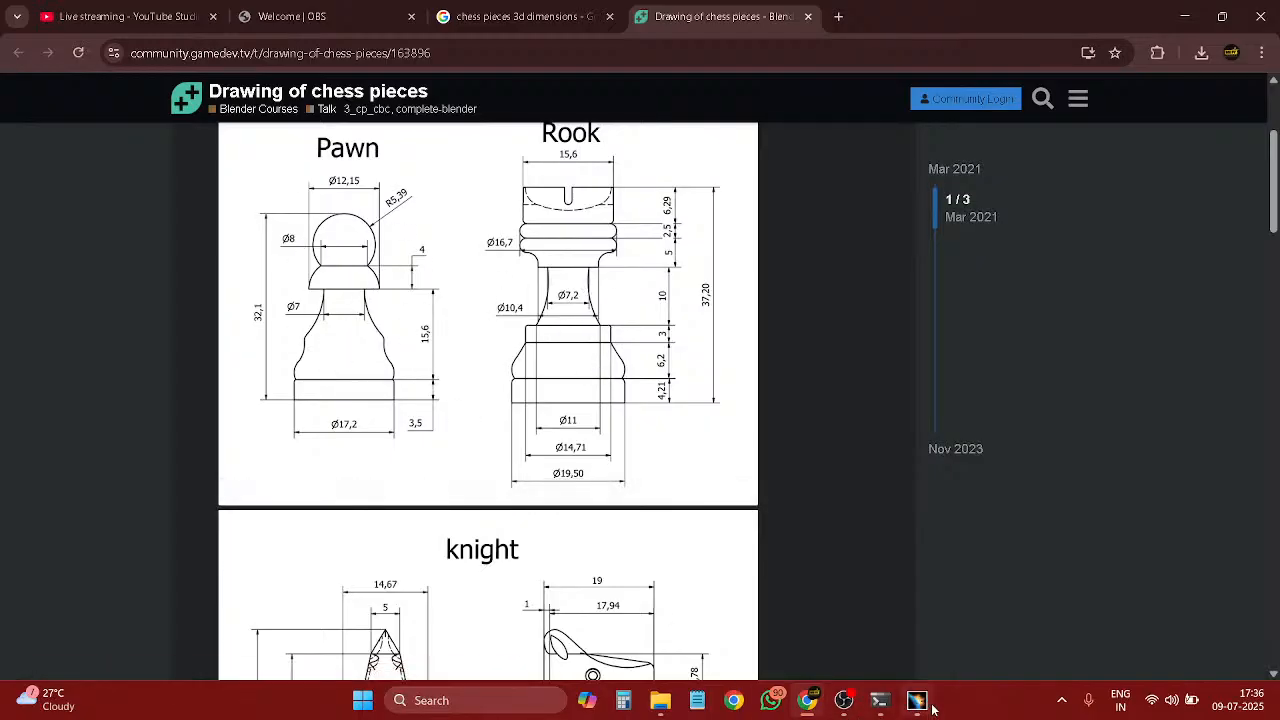
pyautogui.moveTo(917, 700)
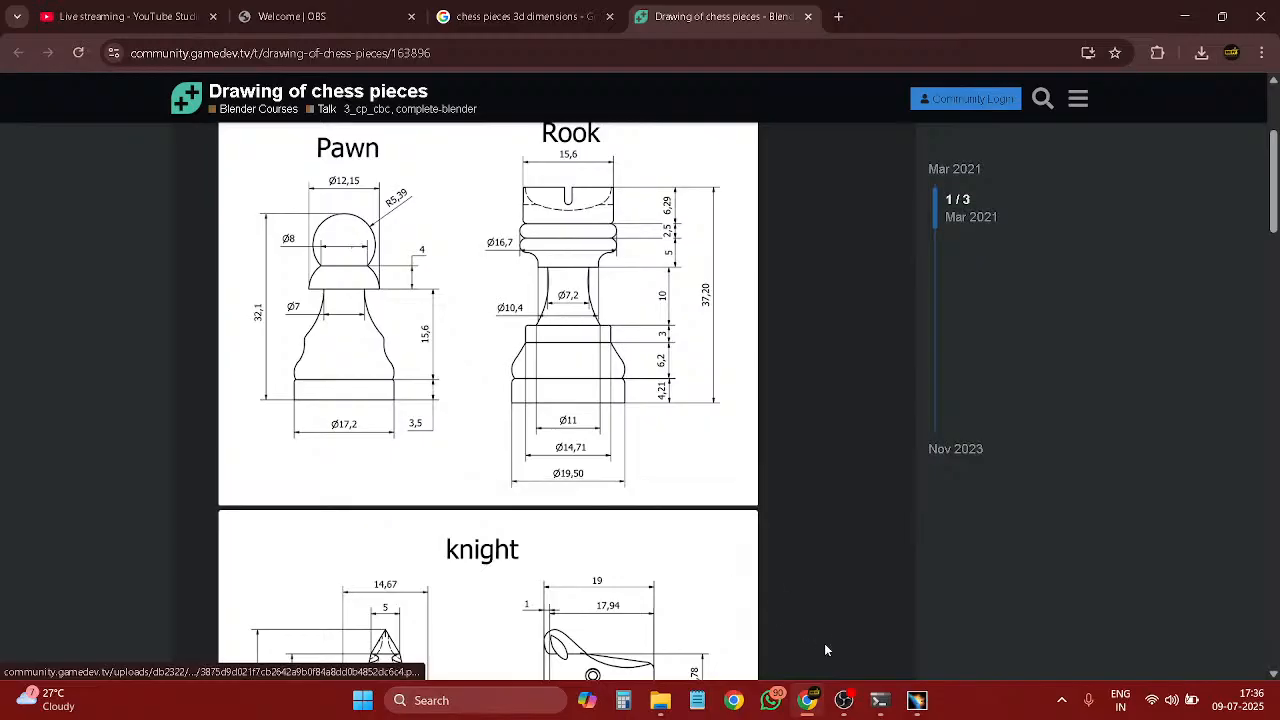
pyautogui.click(845, 700)
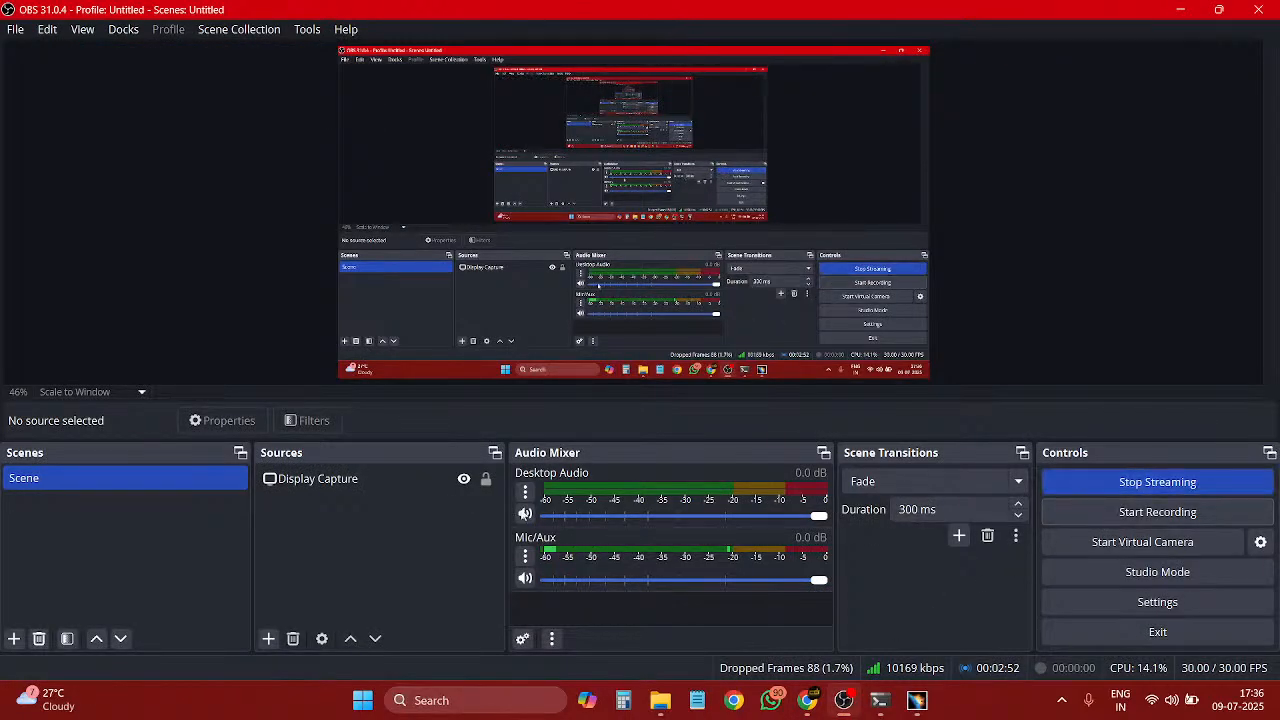
pyautogui.click(478, 482)
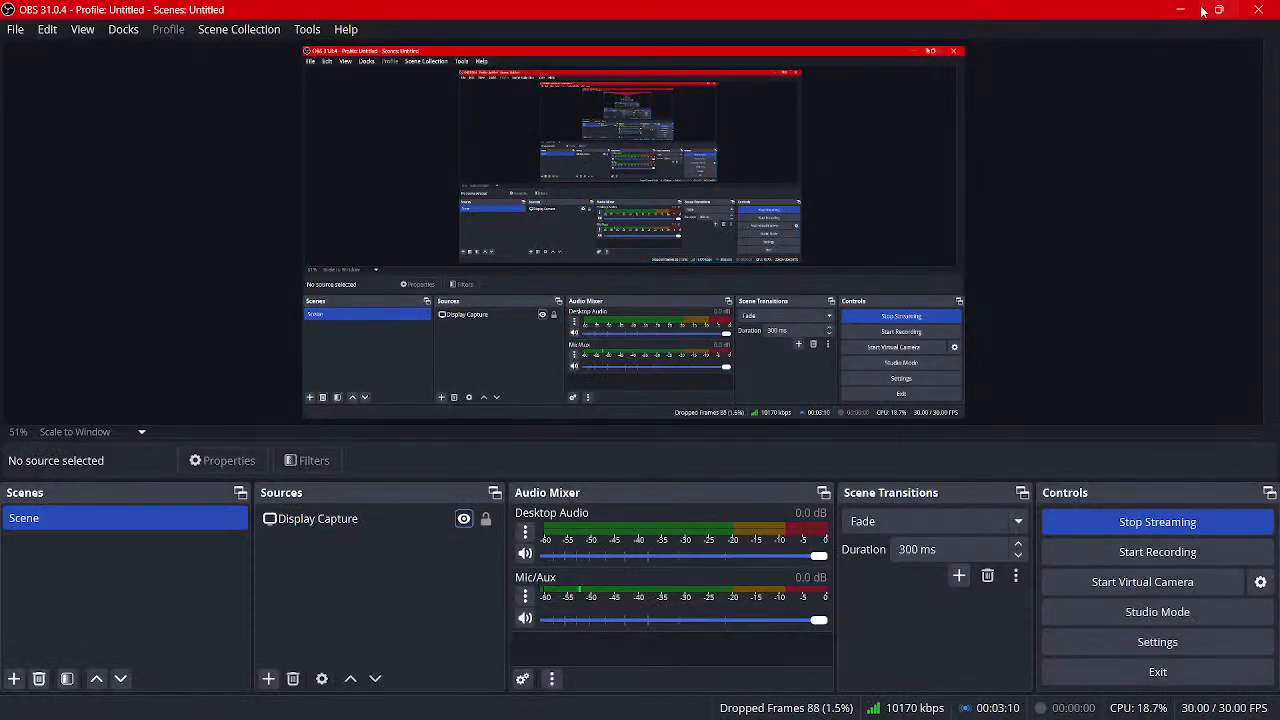
pyautogui.click(1186, 17)
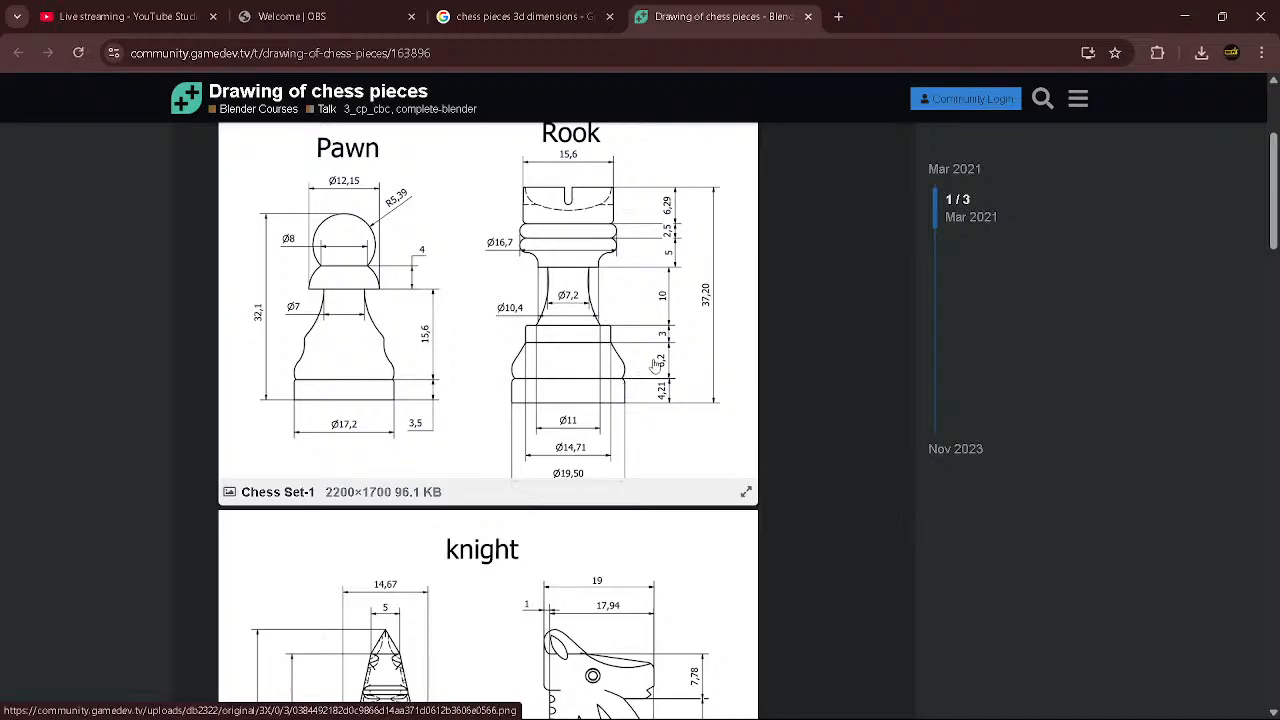
# - Close the Google search and OBS Welcome pages, keeping the chess pieces drawing page open at the Pawn and Rook
pyautogui.scroll(2, 665, 364)
pyautogui.scroll(-1, 684, 360)
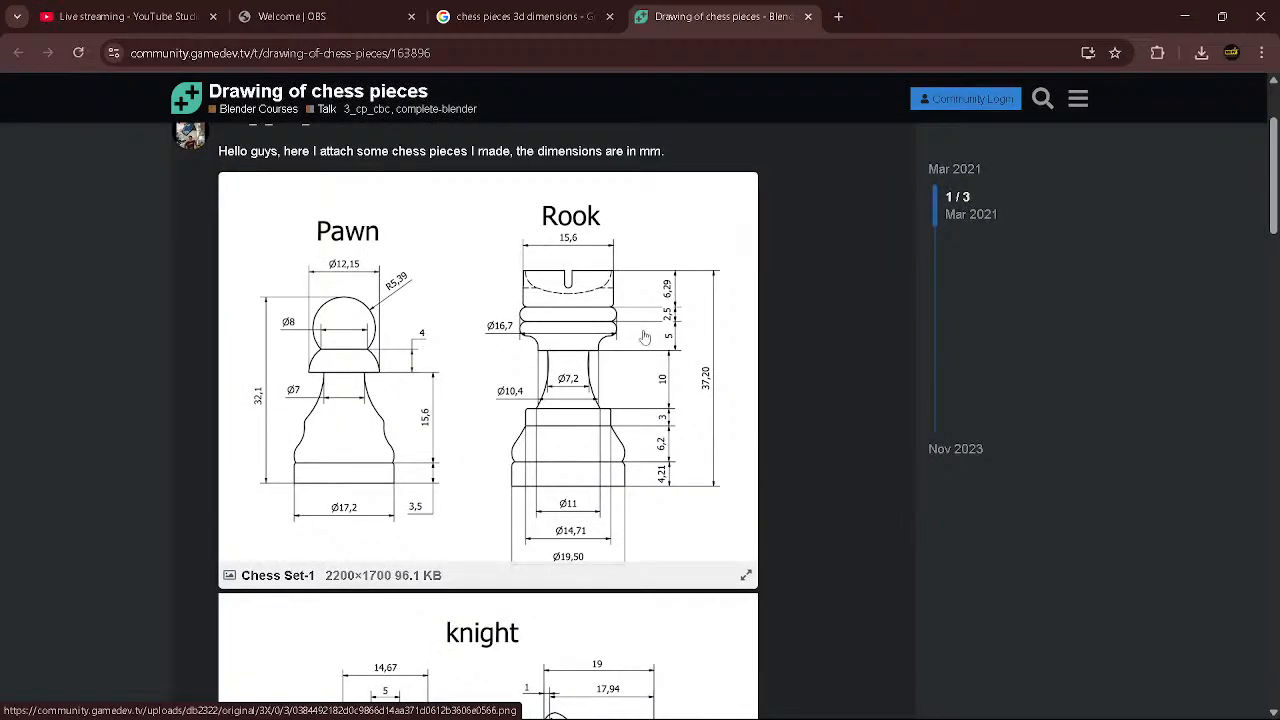
pyautogui.click(609, 28)
pyautogui.click(379, 16)
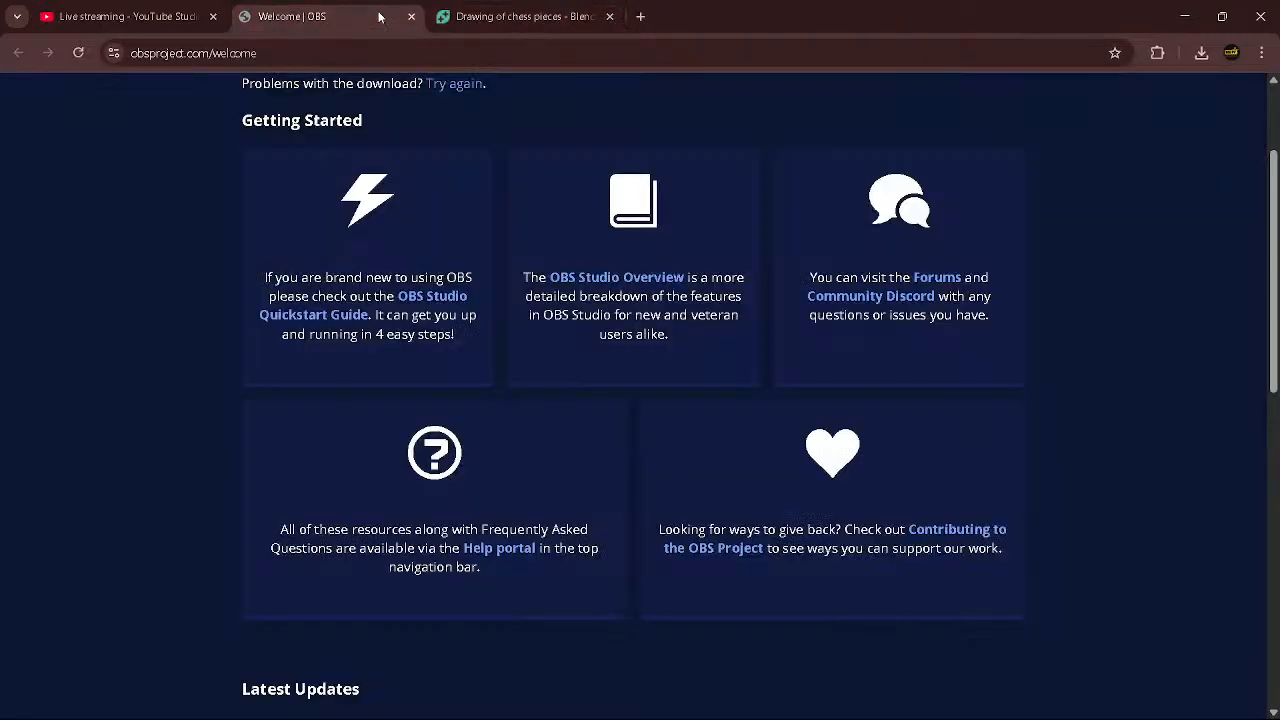
pyautogui.click(411, 16)
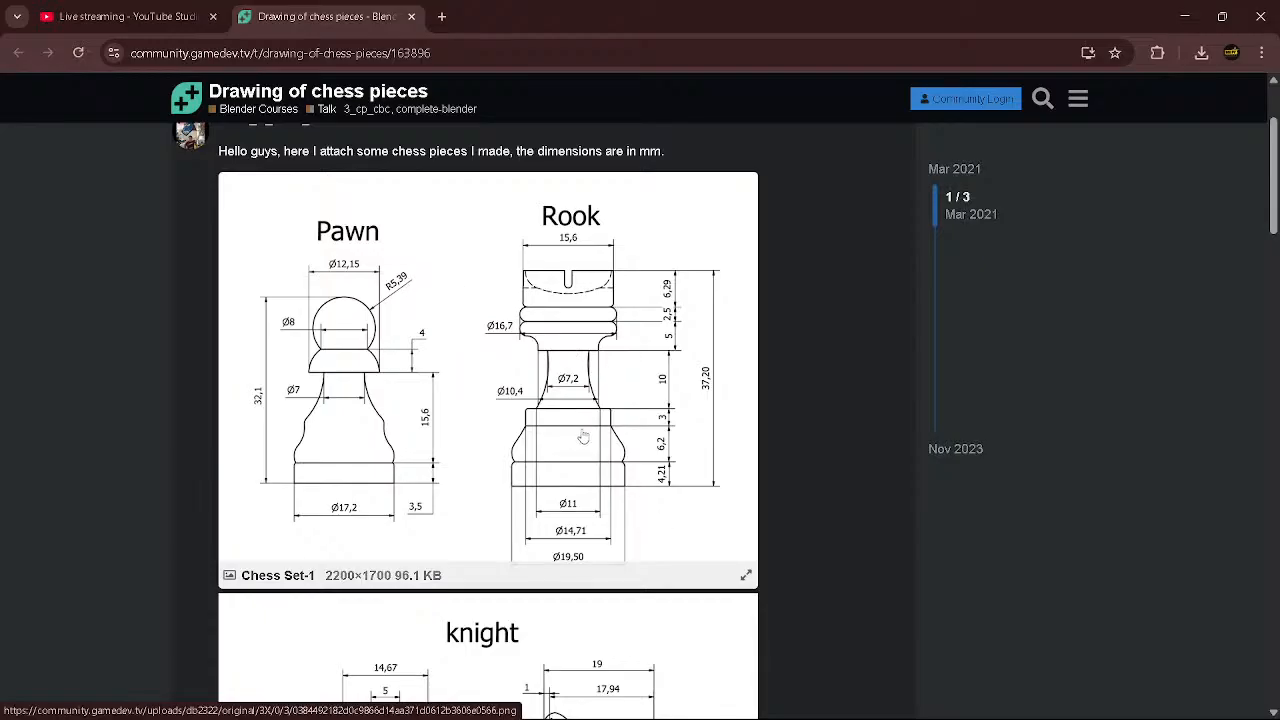
# - Place the drawing page in a narrow window beside CATIA V5 and set the page zoom to 90%
pyautogui.press('super+Left')
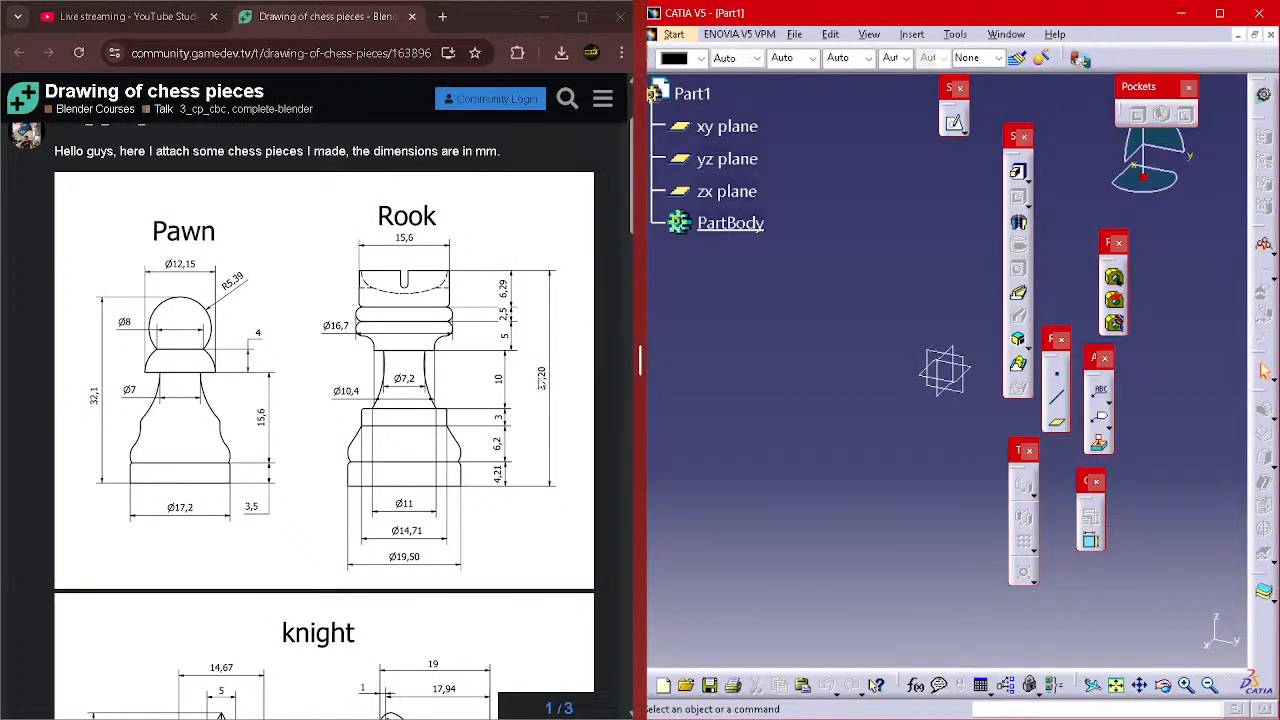
pyautogui.moveTo(639, 366); pyautogui.dragTo(470, 366)
pyautogui.moveTo(339, 408); pyautogui.dragTo(252, 442)
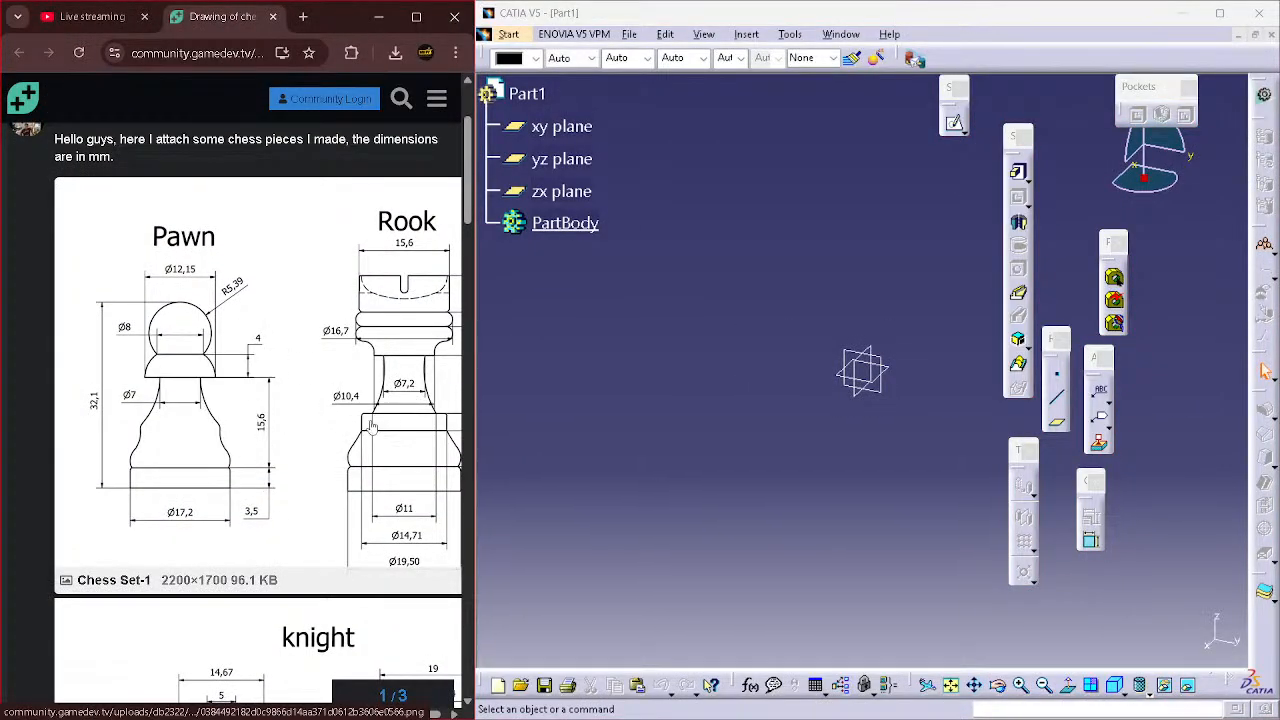
pyautogui.keyDown('ctrl'); pyautogui.scroll(-1, 385, 427); pyautogui.keyUp('ctrl')
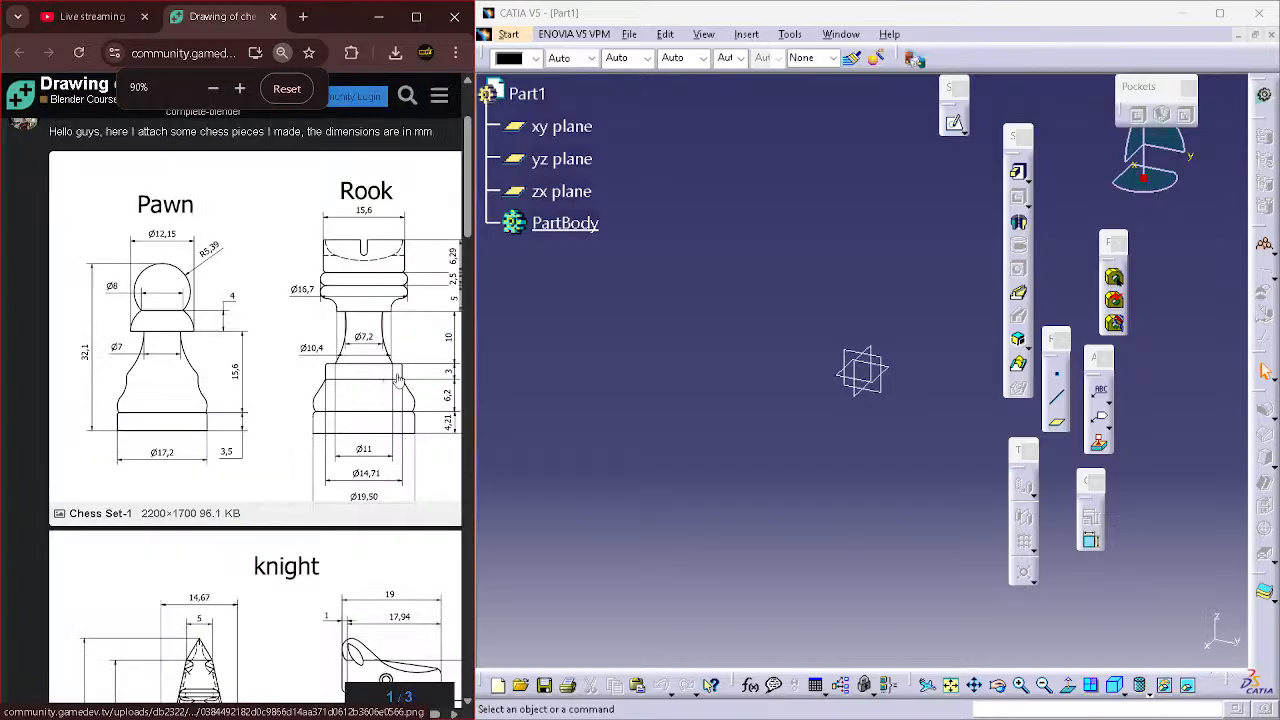
pyautogui.moveTo(323, 413); pyautogui.dragTo(239, 415)
pyautogui.scroll(-1, 255, 438)
pyautogui.scroll(1, 257, 437)
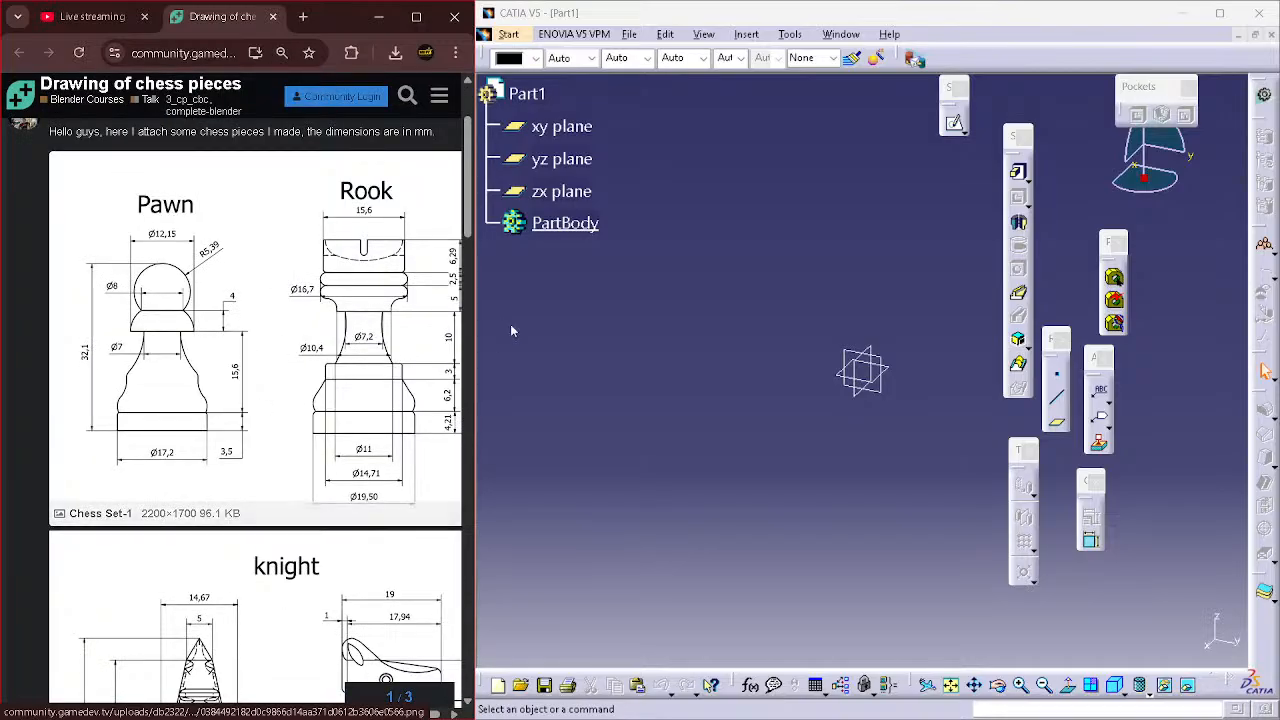
pyautogui.click(1219, 12)
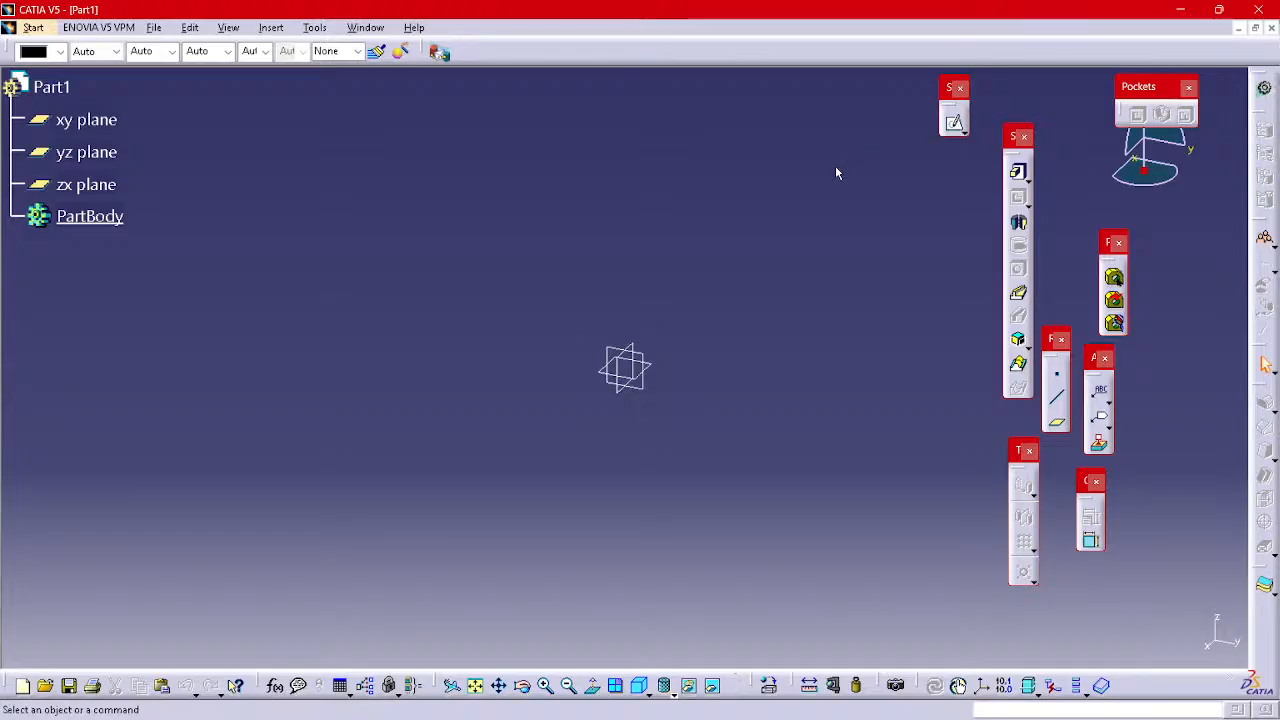
pyautogui.press('super+Down')
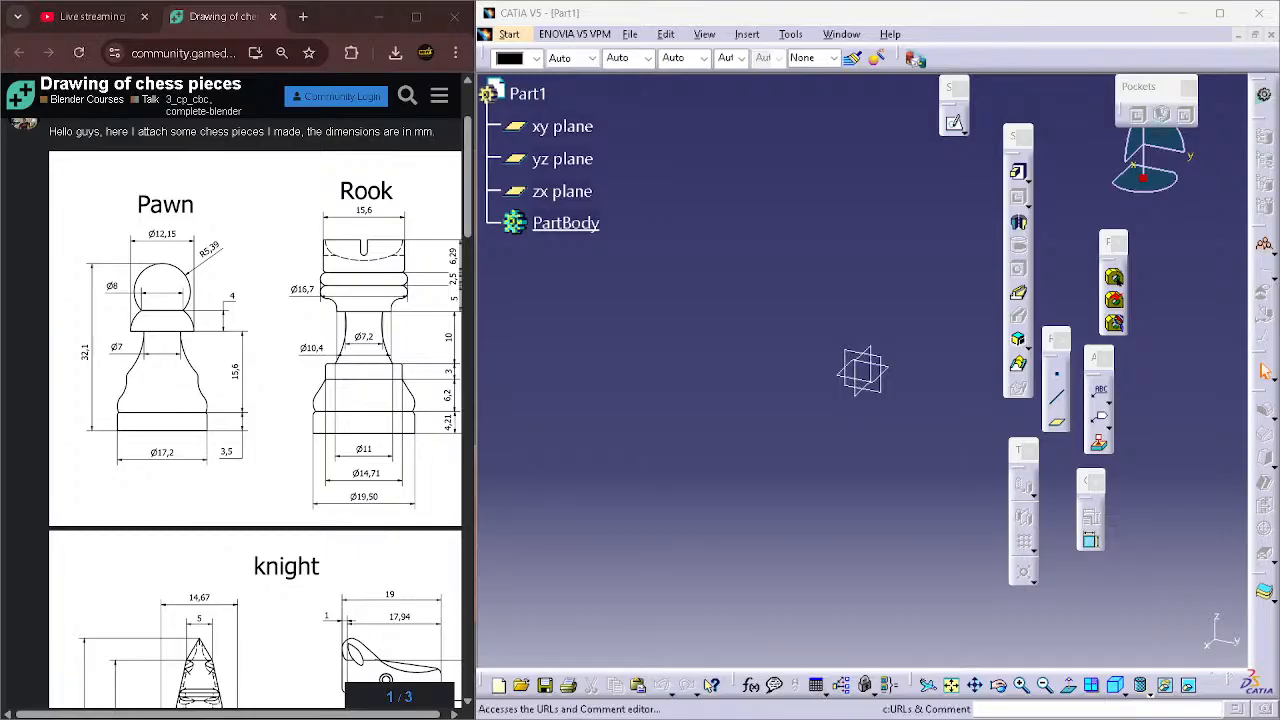
pyautogui.click(826, 700)
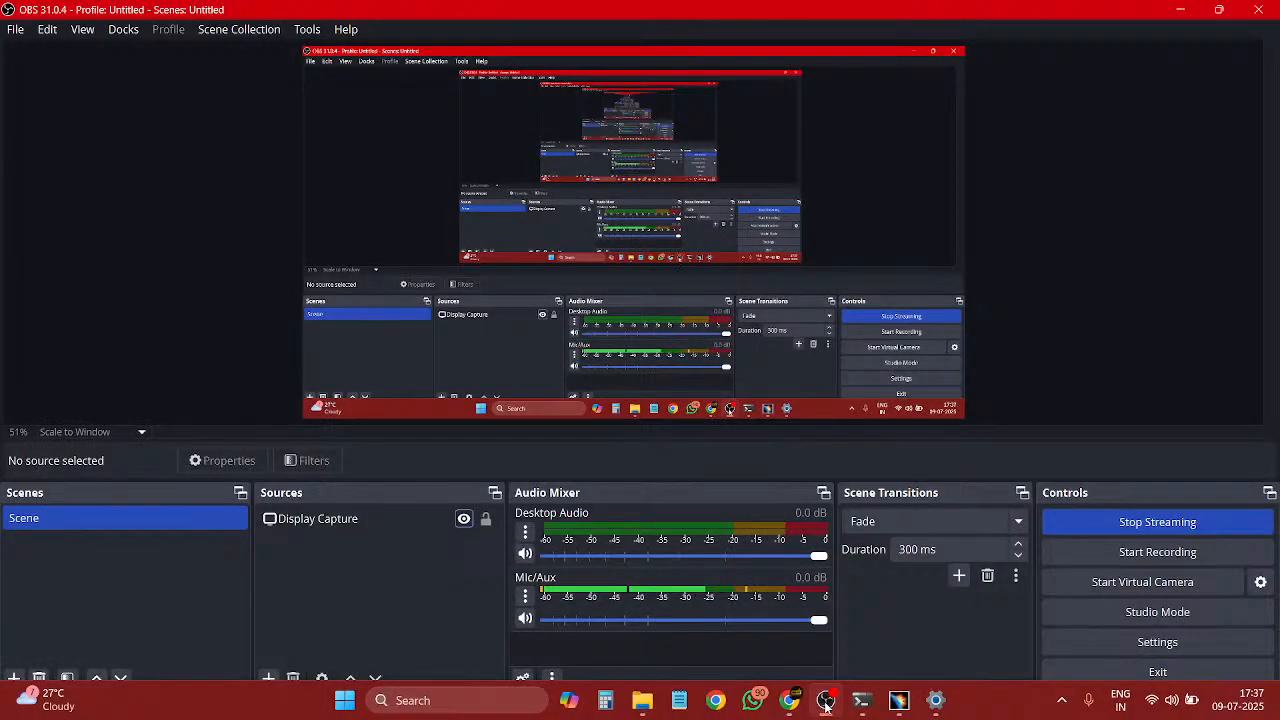
pyautogui.click(826, 700)
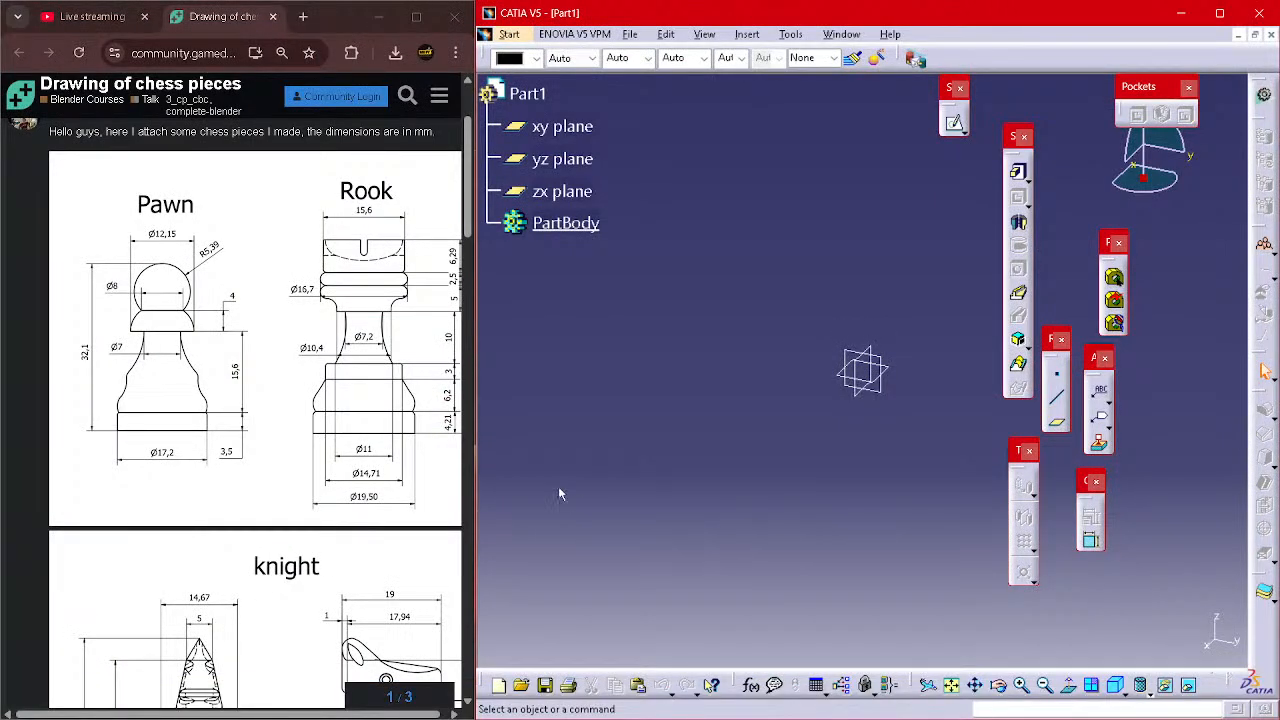
# - Narrow the drawing page's window beside CATIA V5 and open the Pawn and Rook drawing in the image viewer at 100% page zoom
pyautogui.moveTo(475, 393); pyautogui.dragTo(441, 393)
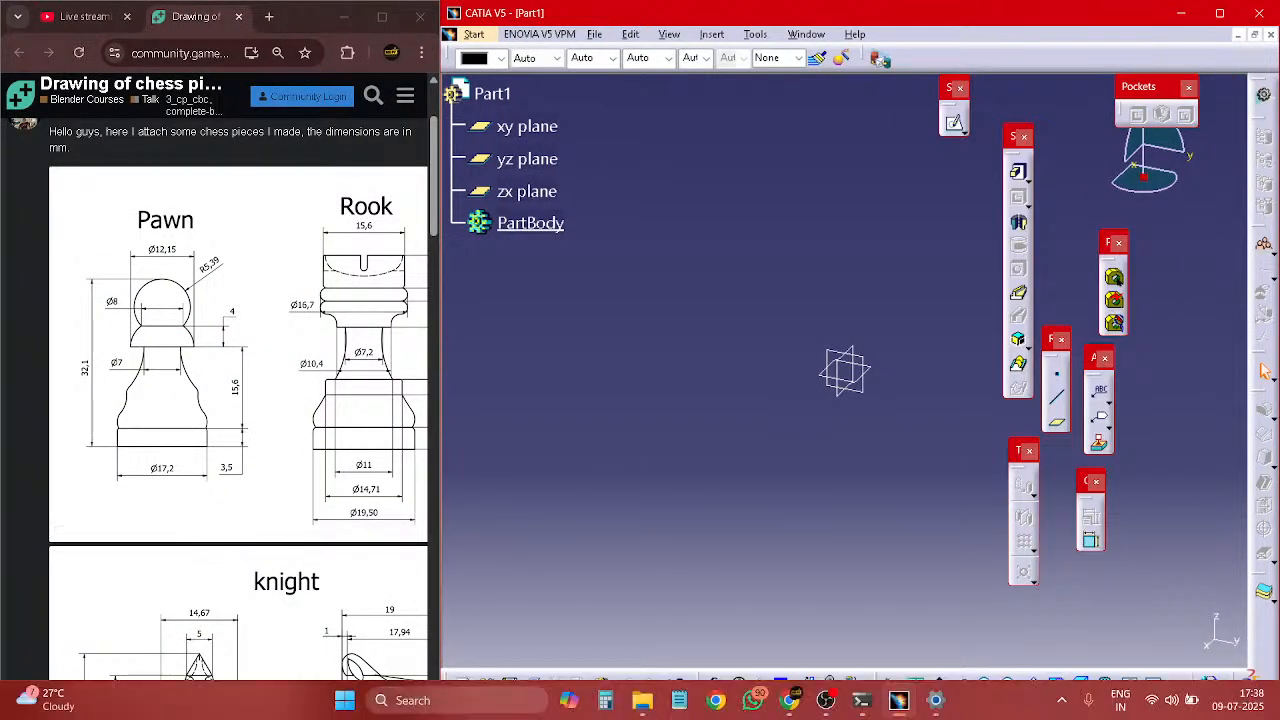
pyautogui.click(200, 672)
pyautogui.scroll(-3, 200, 672)
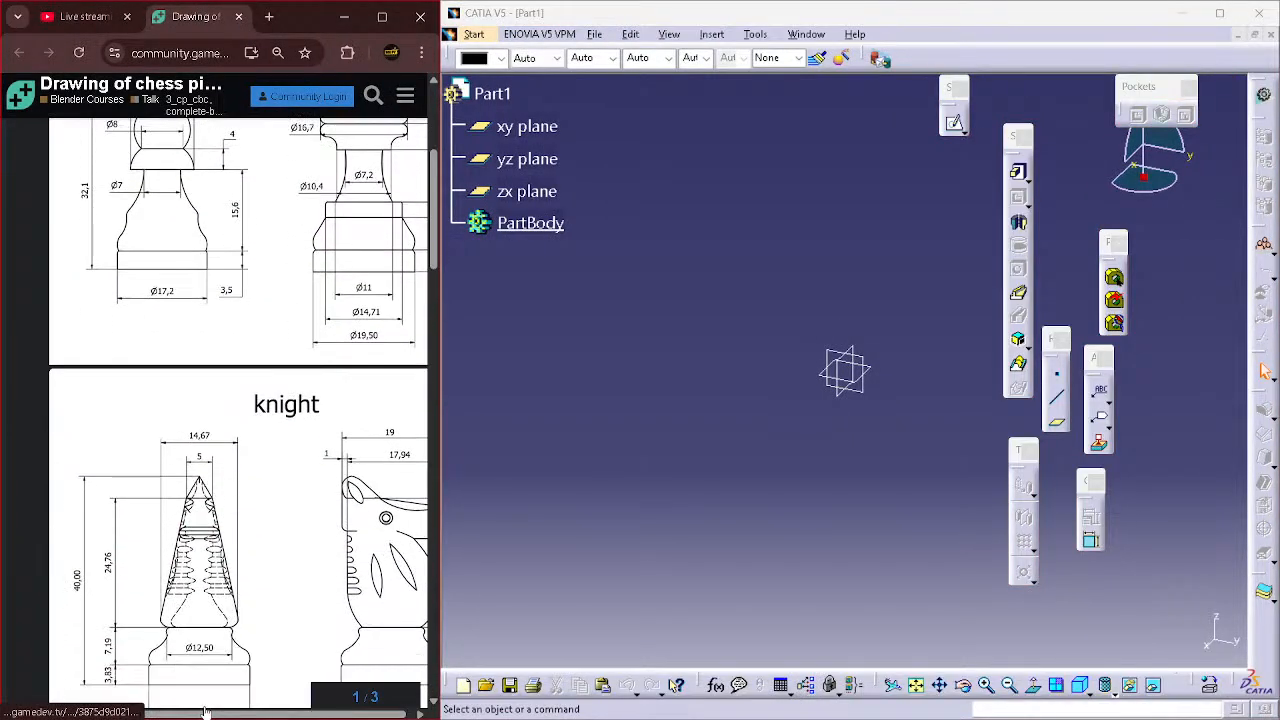
pyautogui.scroll(3, 248, 440)
pyautogui.click(311, 355)
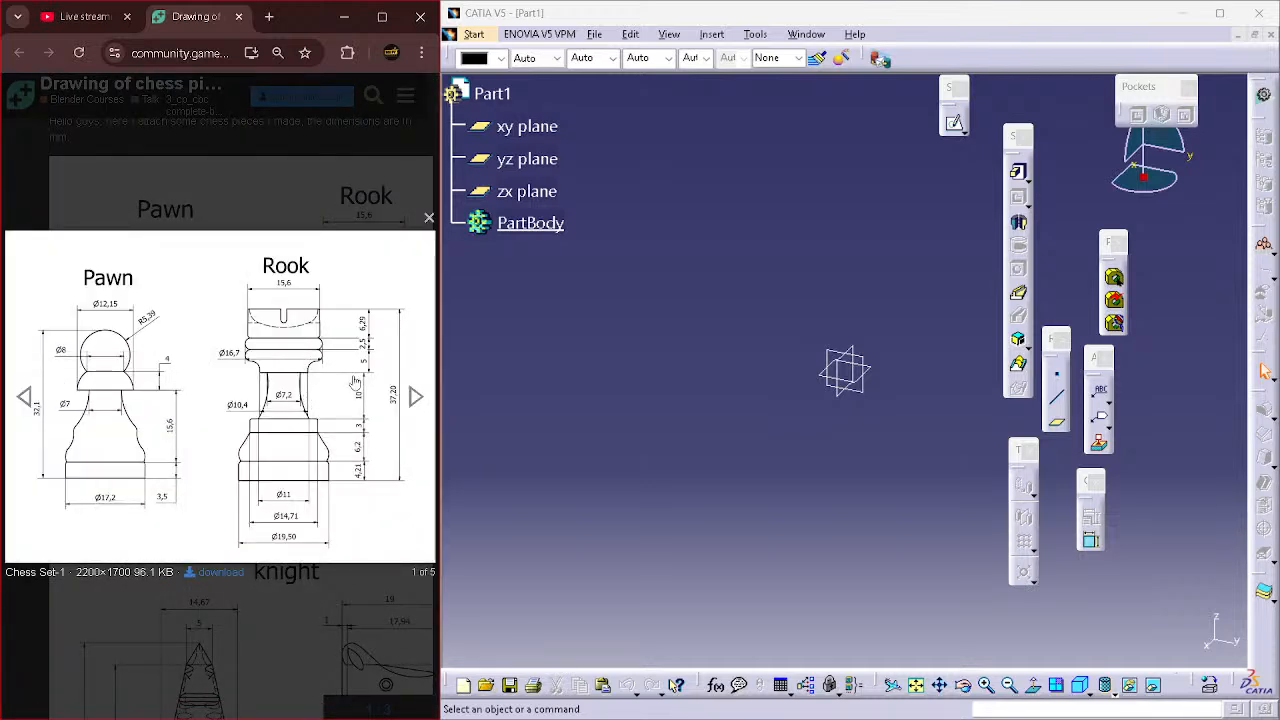
pyautogui.keyDown('ctrl'); pyautogui.scroll(2, 352, 384); pyautogui.keyUp('ctrl')
pyautogui.keyDown('ctrl'); pyautogui.scroll(-1, 352, 384); pyautogui.keyUp('ctrl')
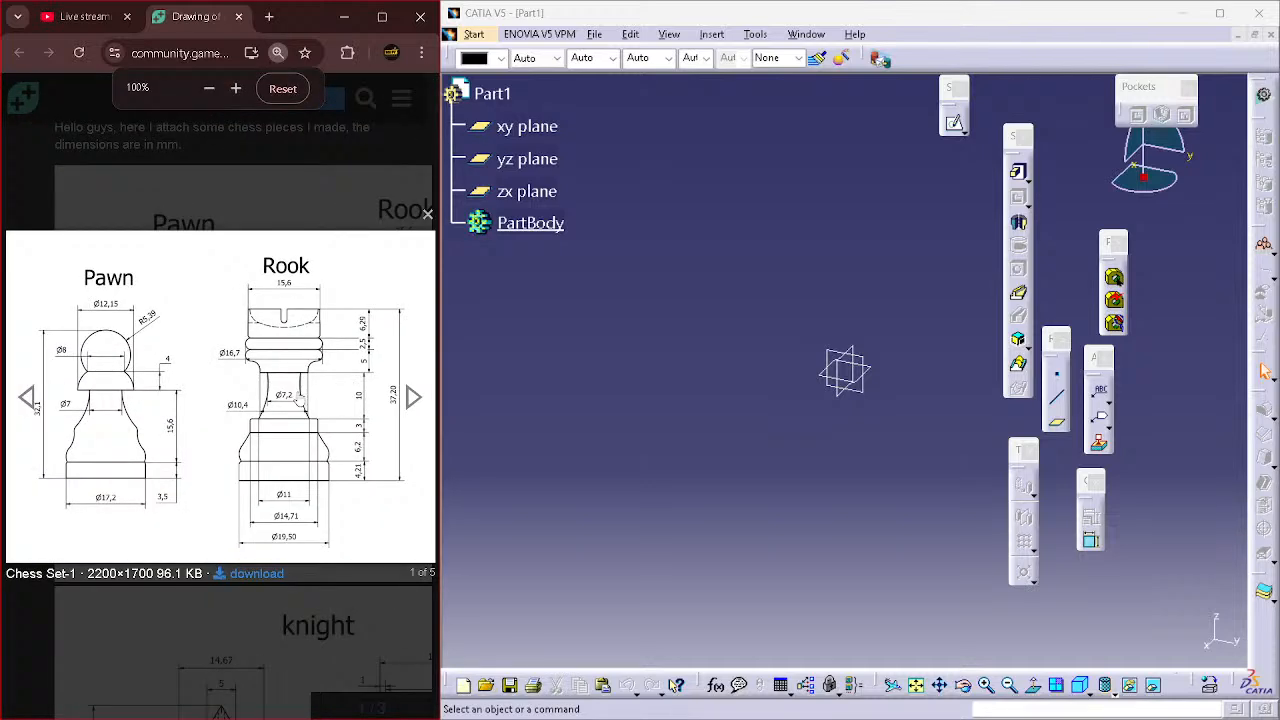
pyautogui.keyDown('ctrl'); pyautogui.scroll(1, 385, 428); pyautogui.keyUp('ctrl')
pyautogui.keyDown('ctrl'); pyautogui.scroll(-1, 372, 430); pyautogui.keyUp('ctrl')
# - Create a sketch on the xy plane in CATIA V5 and draw a circle about 96 mm in diameter centred on the origin
pyautogui.click(586, 337)
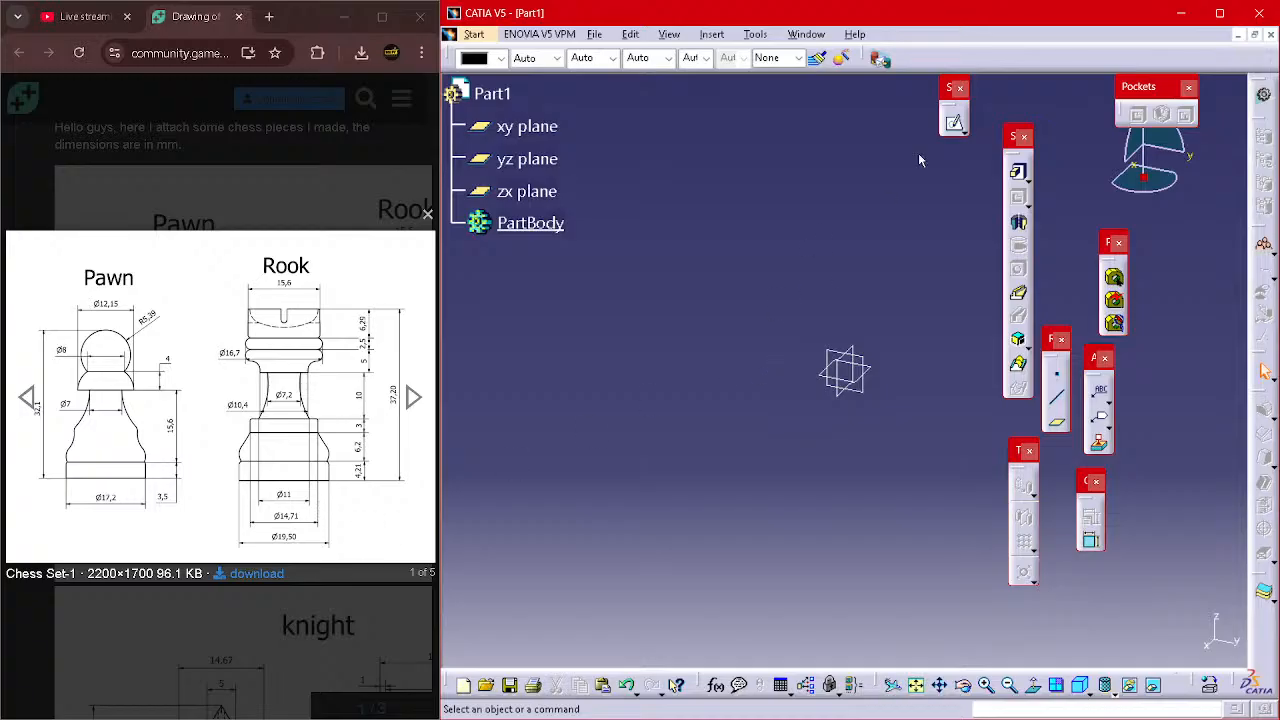
pyautogui.click(953, 122)
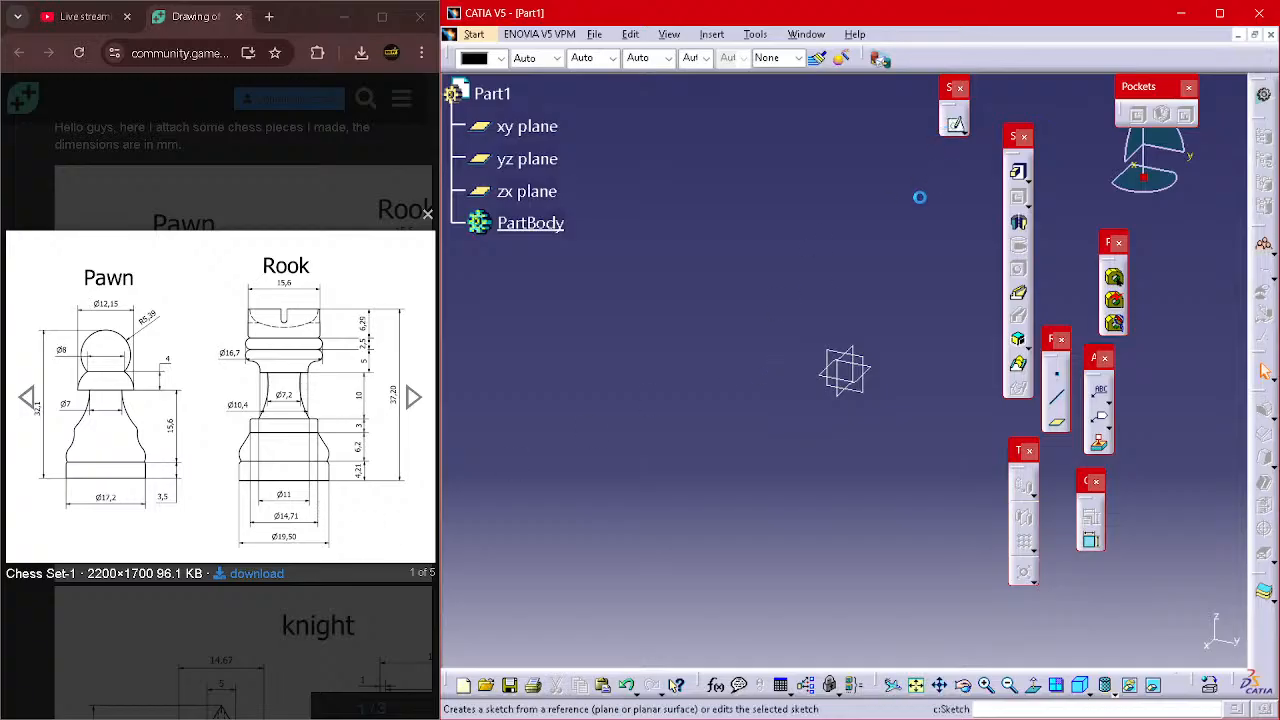
pyautogui.click(868, 368)
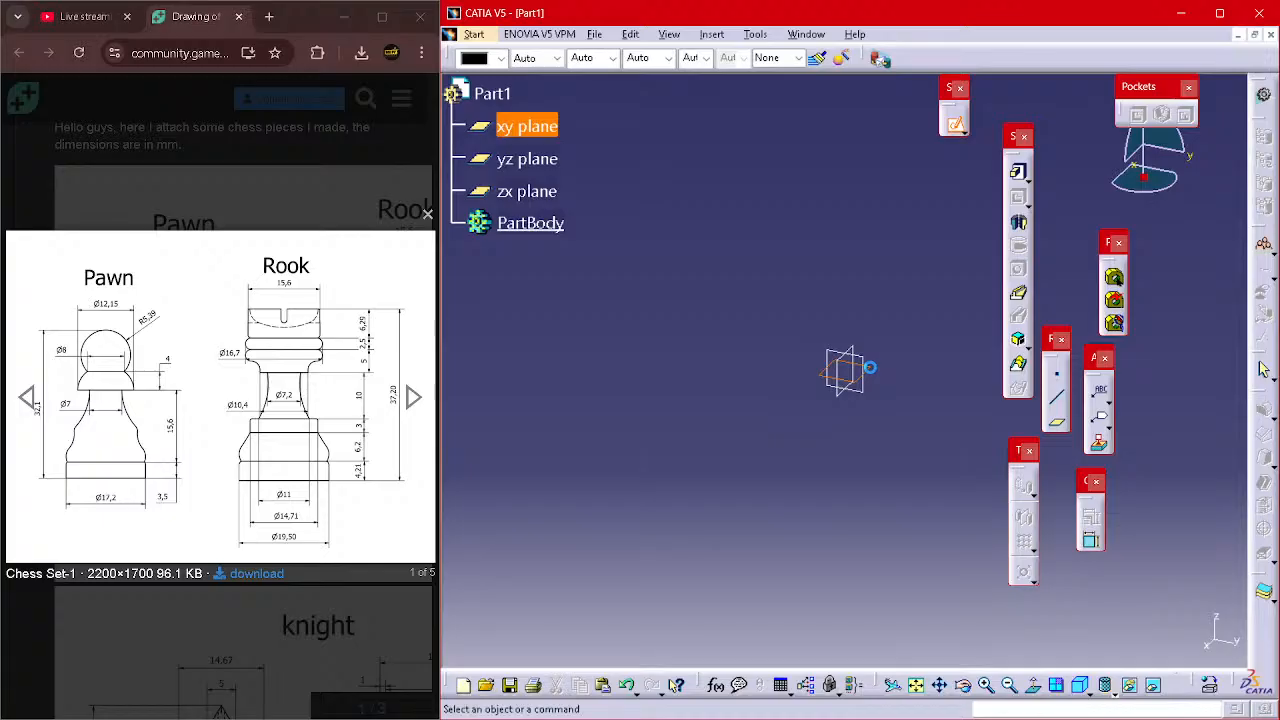
pyautogui.click(1079, 237)
pyautogui.click(845, 371)
pyautogui.click(929, 456)
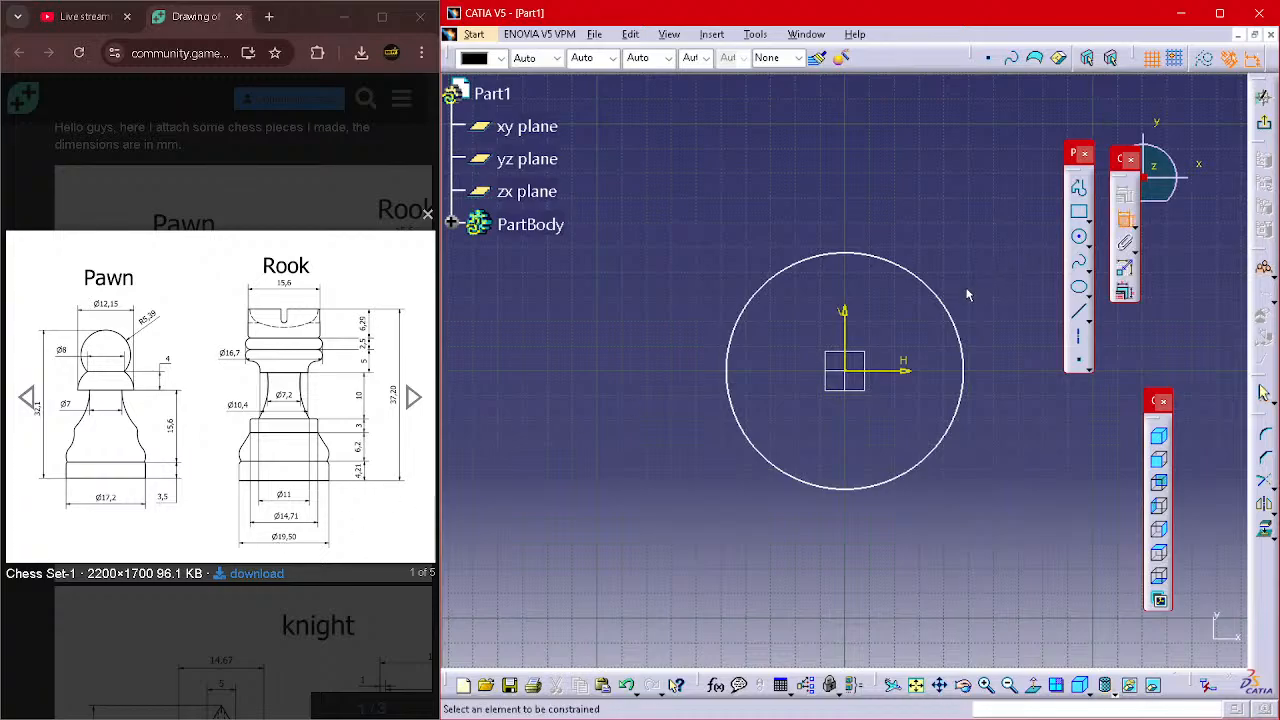
# - Dimension the circle's diameter and set it to 19.5 mm
pyautogui.click(952, 316)
pyautogui.click(962, 221)
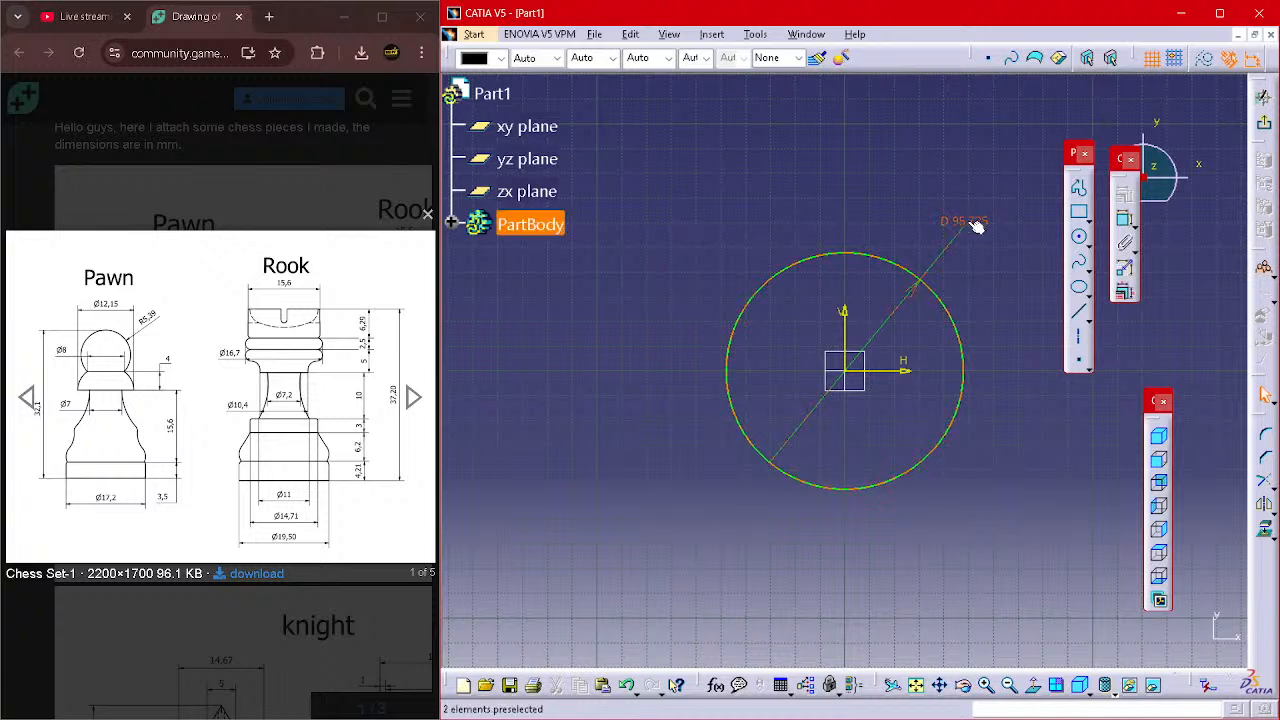
pyautogui.doubleClick(967, 221)
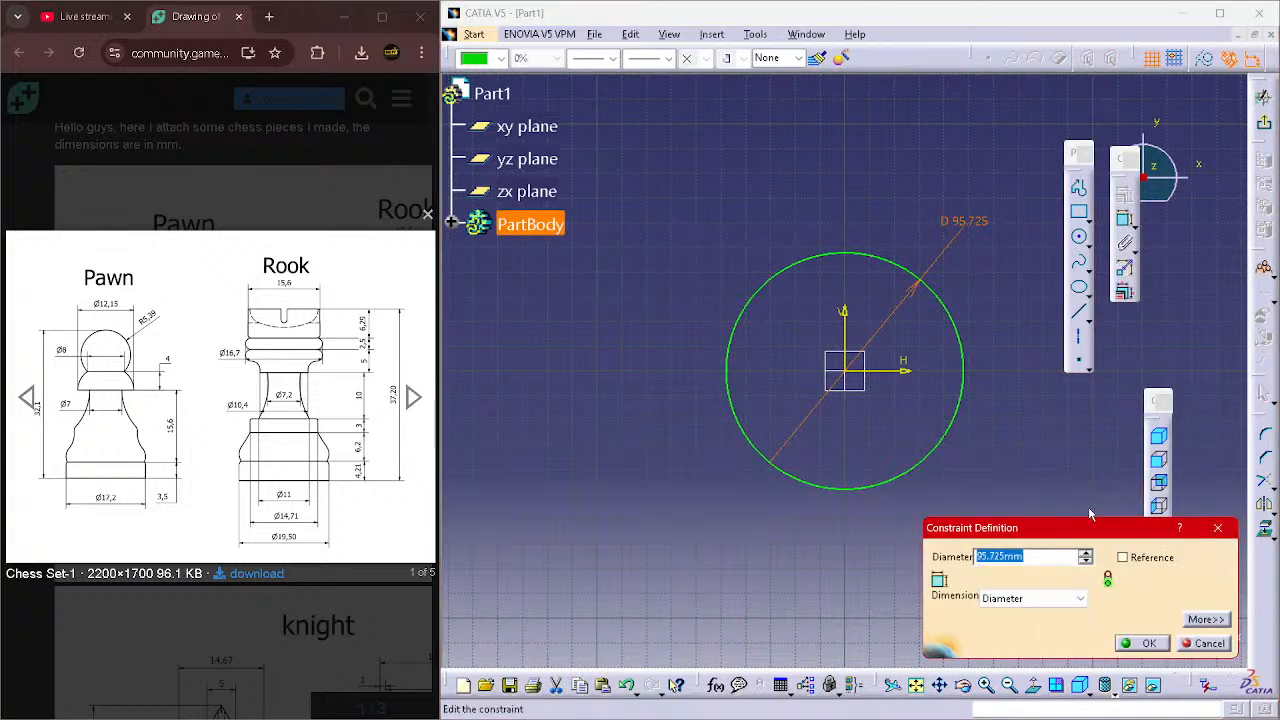
pyautogui.write('19.5')
pyautogui.press('Return')
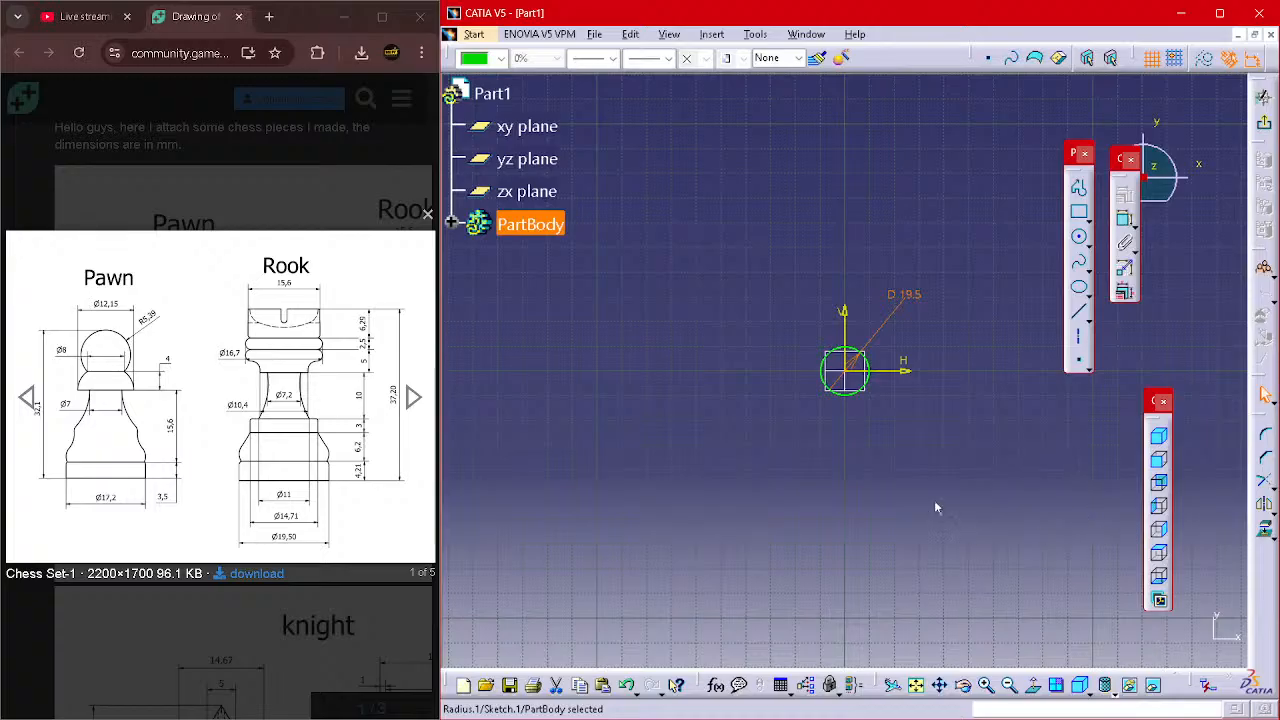
# - Place a point at each of the two places where the circle crosses the horizontal axis
pyautogui.moveTo(844, 488)
pyautogui.mouseDown(button='middle')
pyautogui.moveTo(834, 451)
pyautogui.moveTo(846, 371)
pyautogui.moveTo(903, 394)
pyautogui.moveTo(918, 322)
pyautogui.moveTo(889, 360)
pyautogui.moveTo(894, 417)
pyautogui.mouseUp(button='middle')
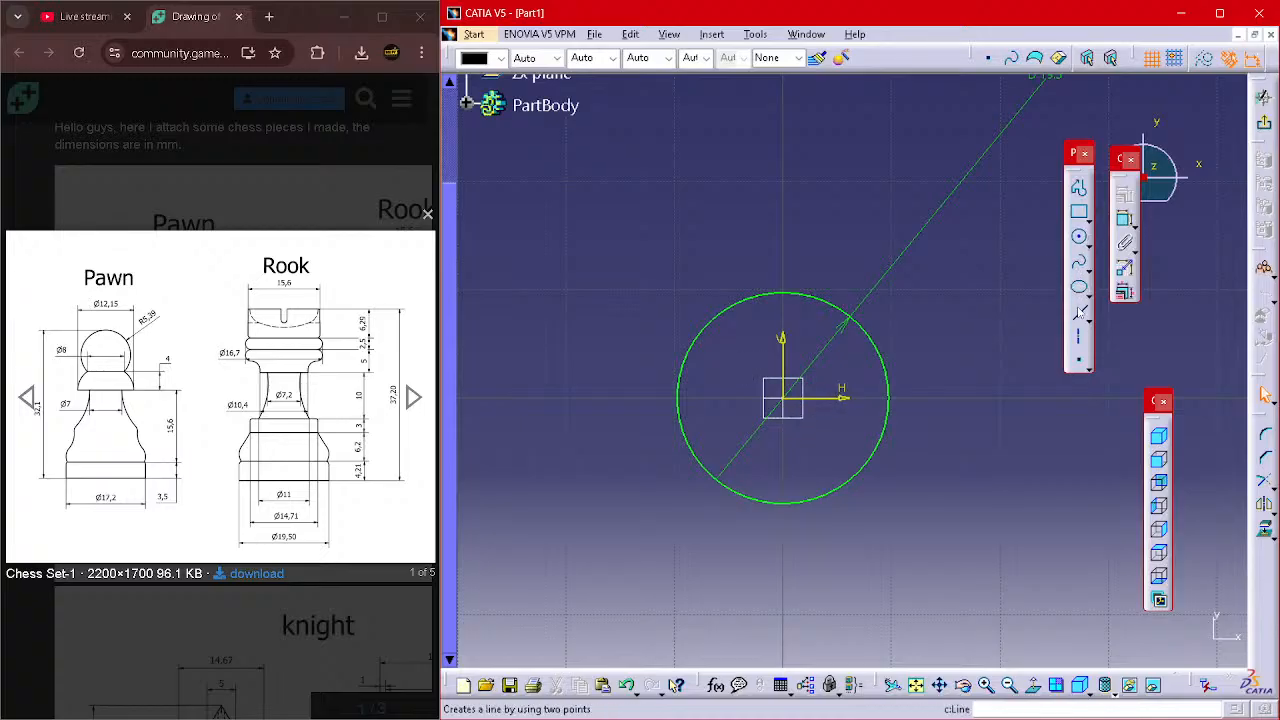
pyautogui.click(1079, 361)
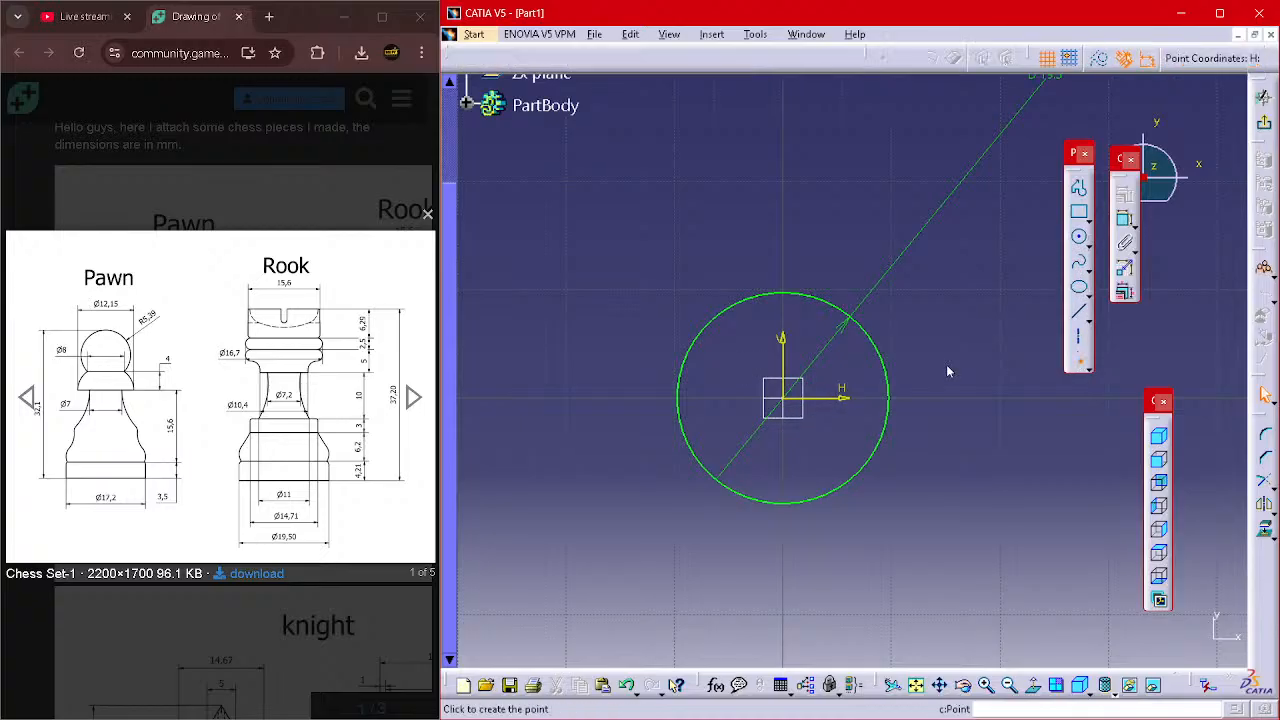
pyautogui.click(683, 395)
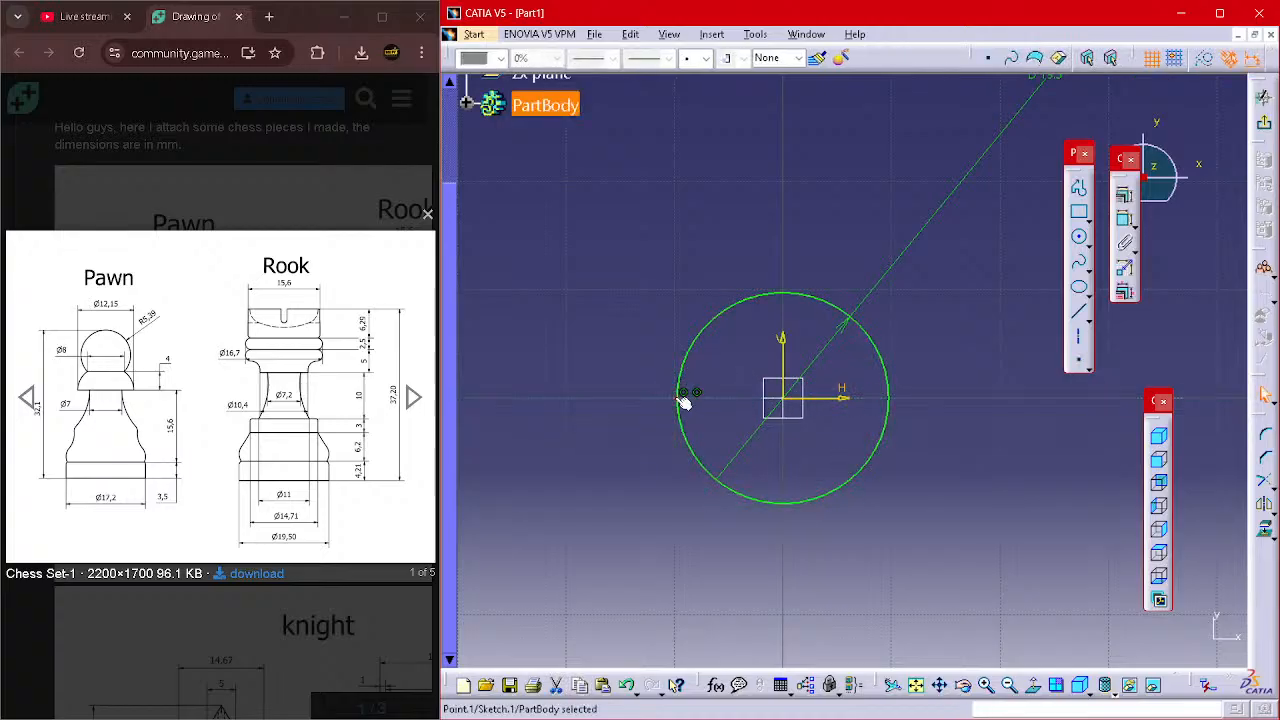
pyautogui.click(1079, 363)
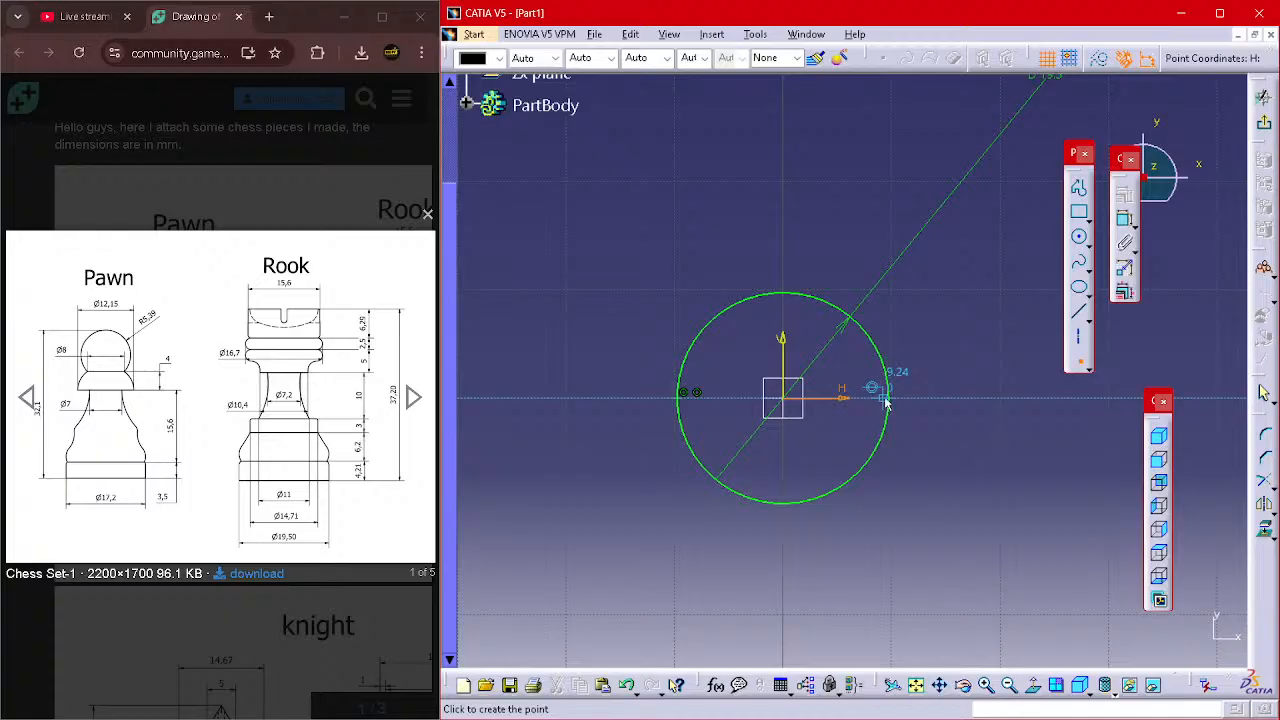
pyautogui.click(885, 400)
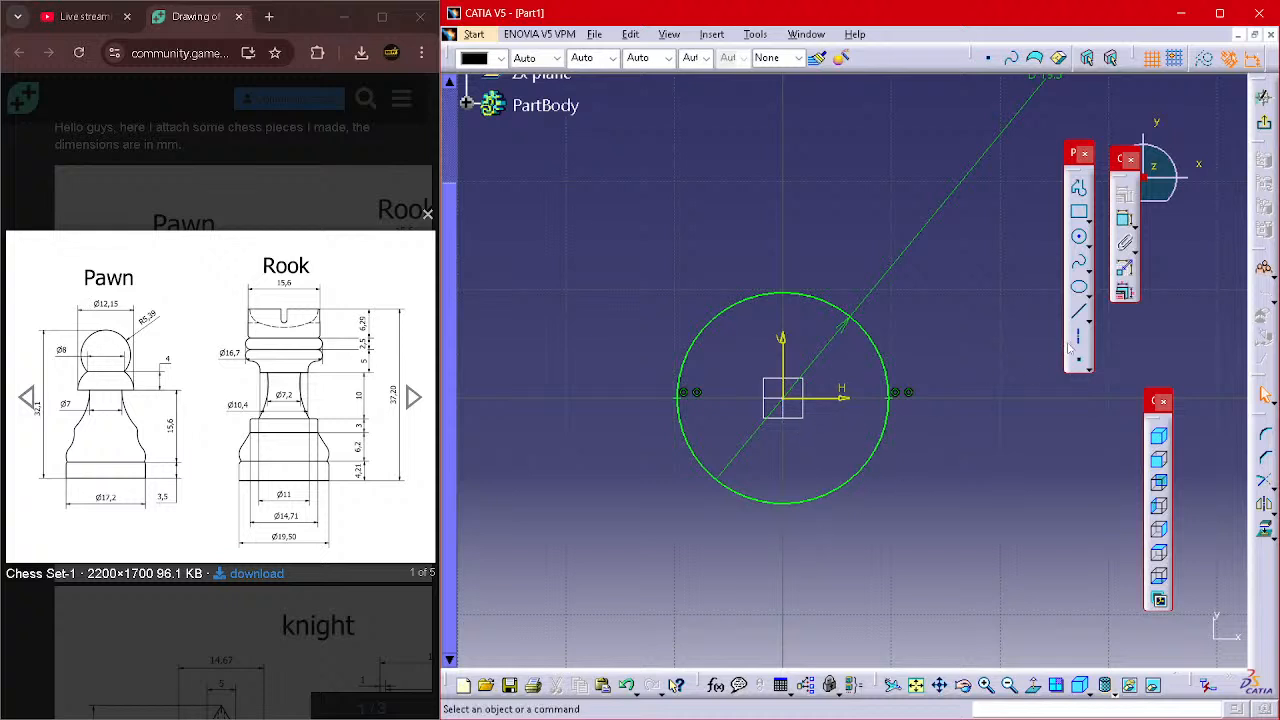
# - Set the compass rotation increments along U, V and W to 90 degrees each
pyautogui.rightClick(1170, 166)
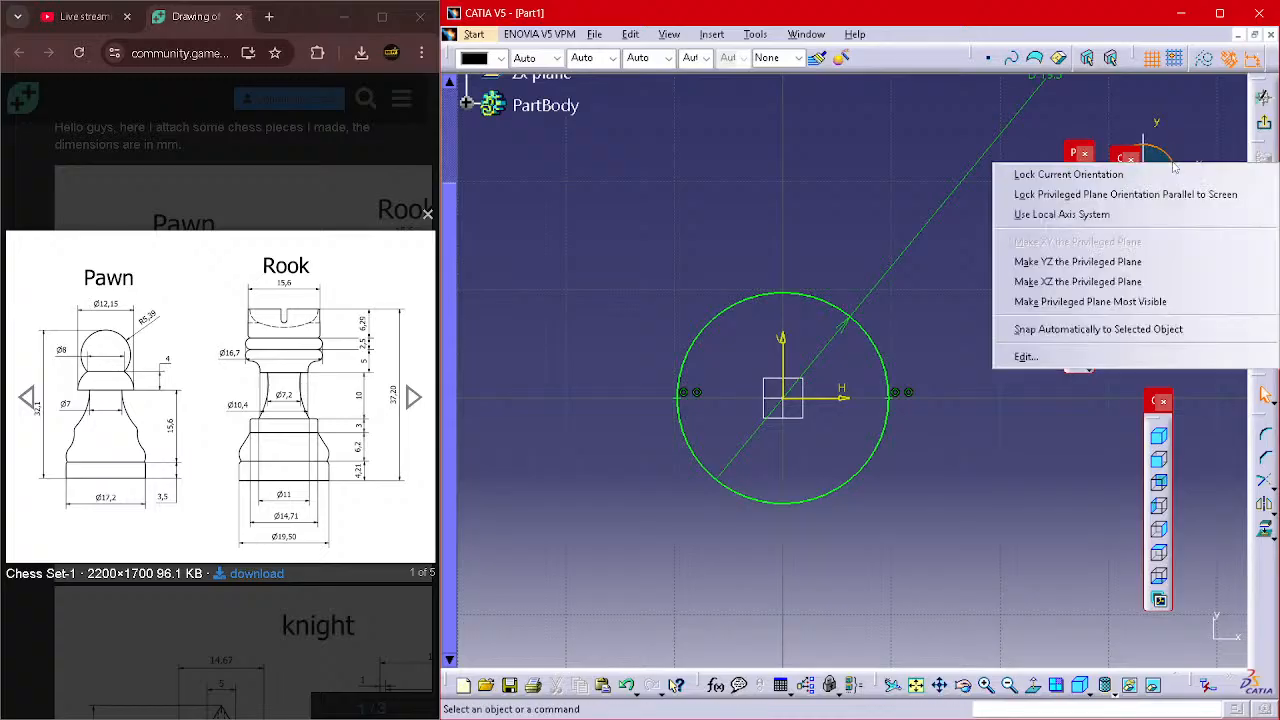
pyautogui.click(1141, 350)
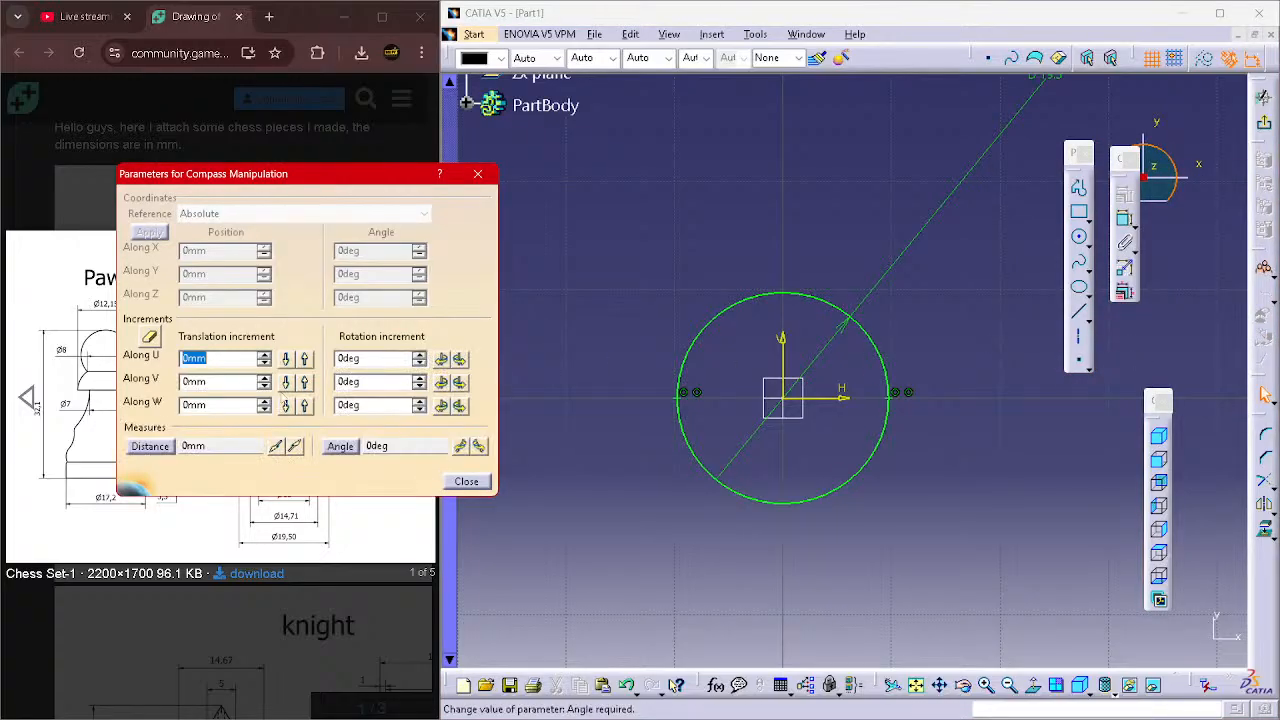
pyautogui.doubleClick(371, 359)
pyautogui.write('90deg')
pyautogui.doubleClick(381, 385)
pyautogui.write('90')
pyautogui.doubleClick(371, 405)
pyautogui.write('90')
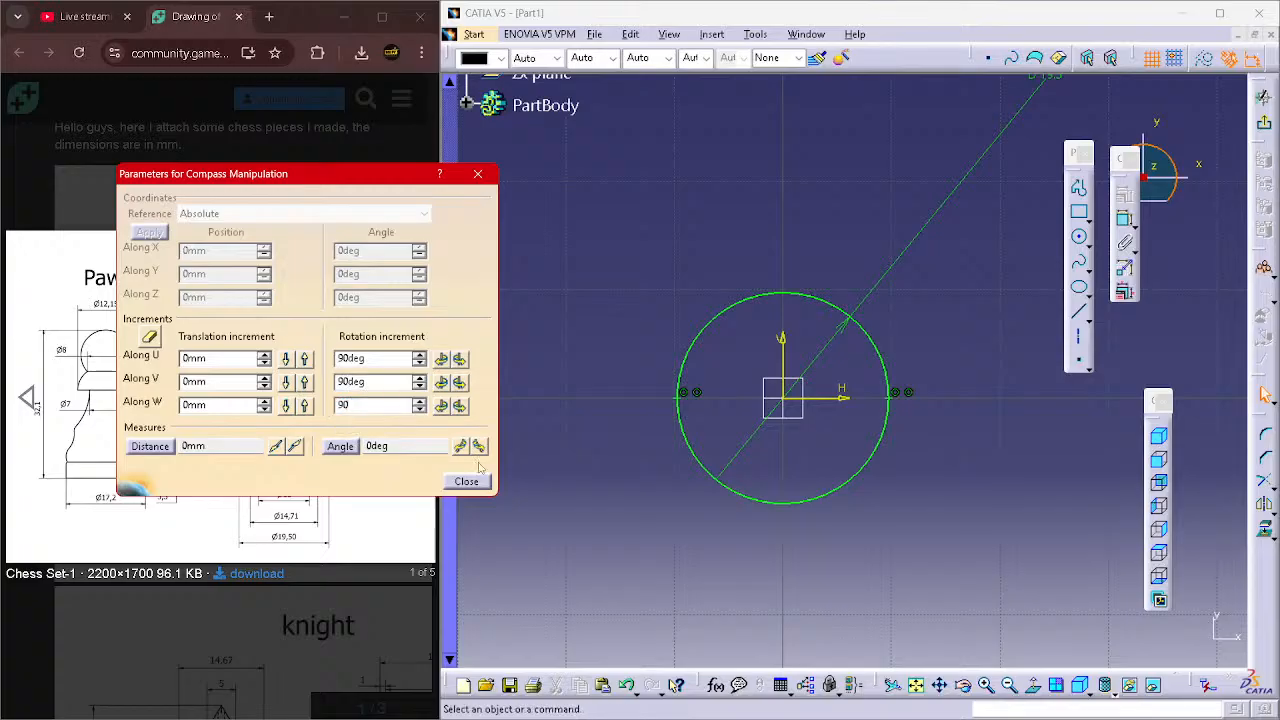
# - Rotate the view a full turn along U in four 90-degree increments and close the compass parameters
pyautogui.click(441, 357)
pyautogui.click(441, 357)
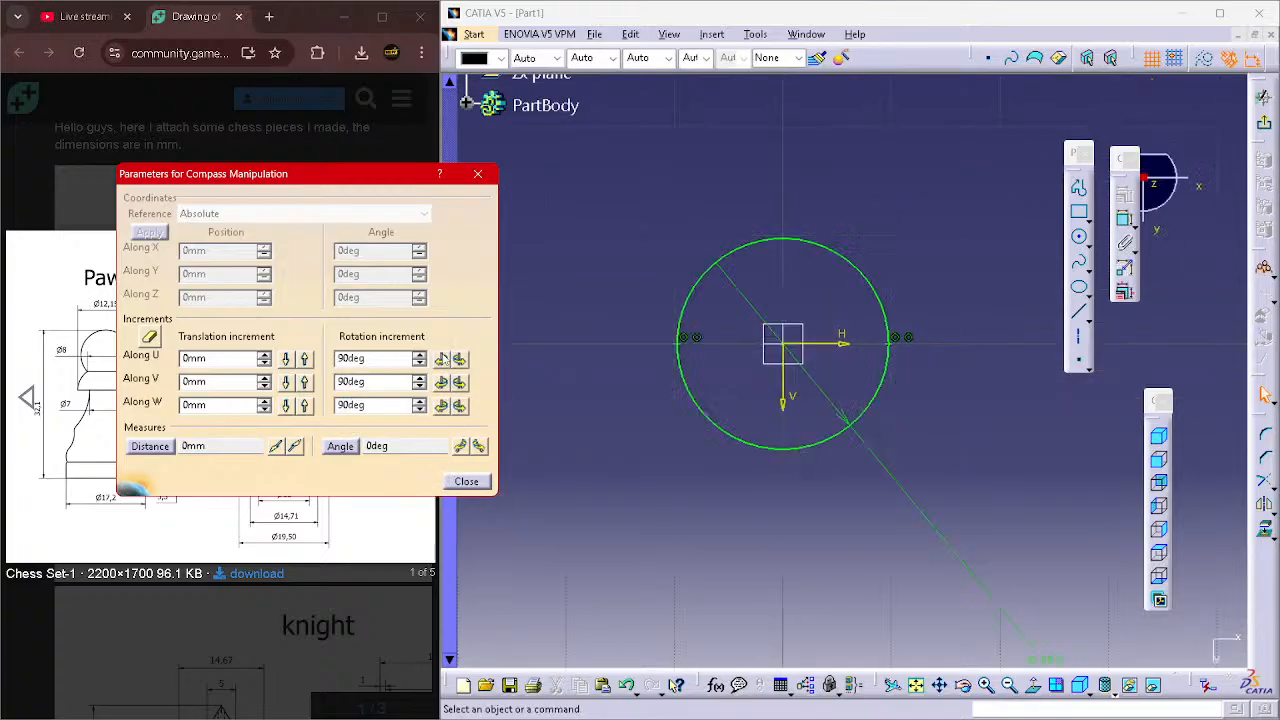
pyautogui.click(441, 357)
pyautogui.click(441, 357)
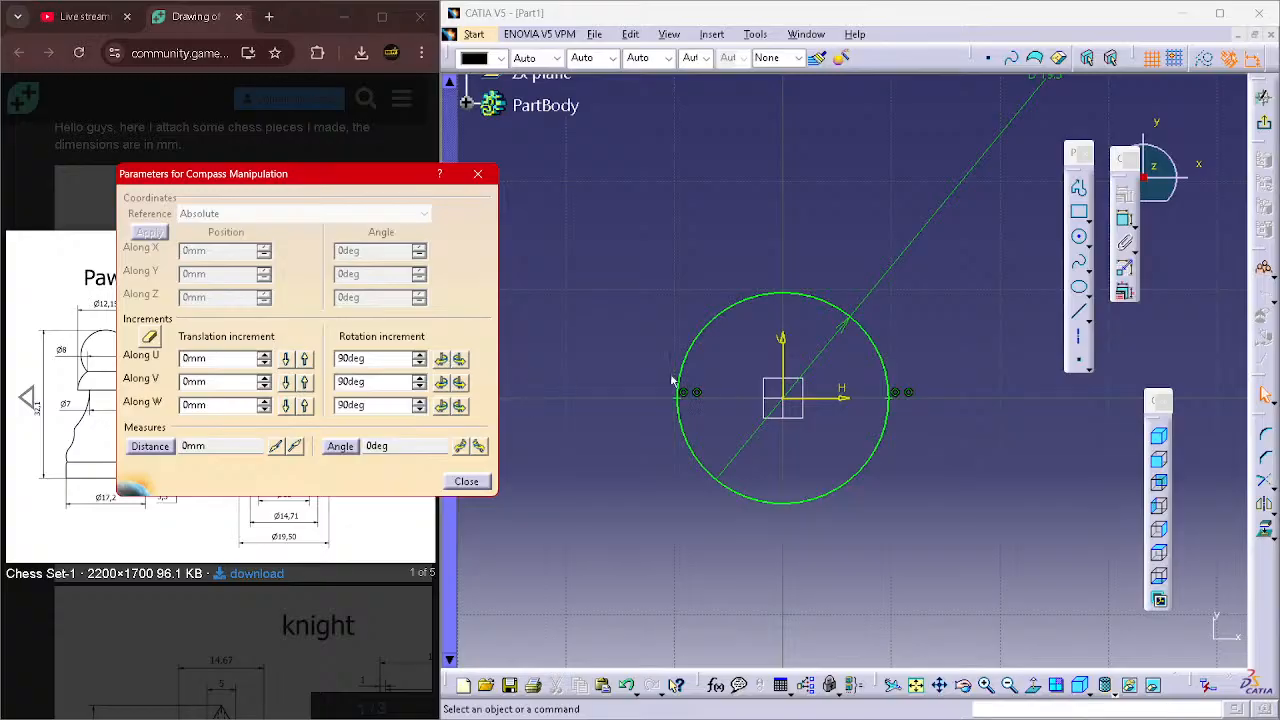
pyautogui.click(466, 484)
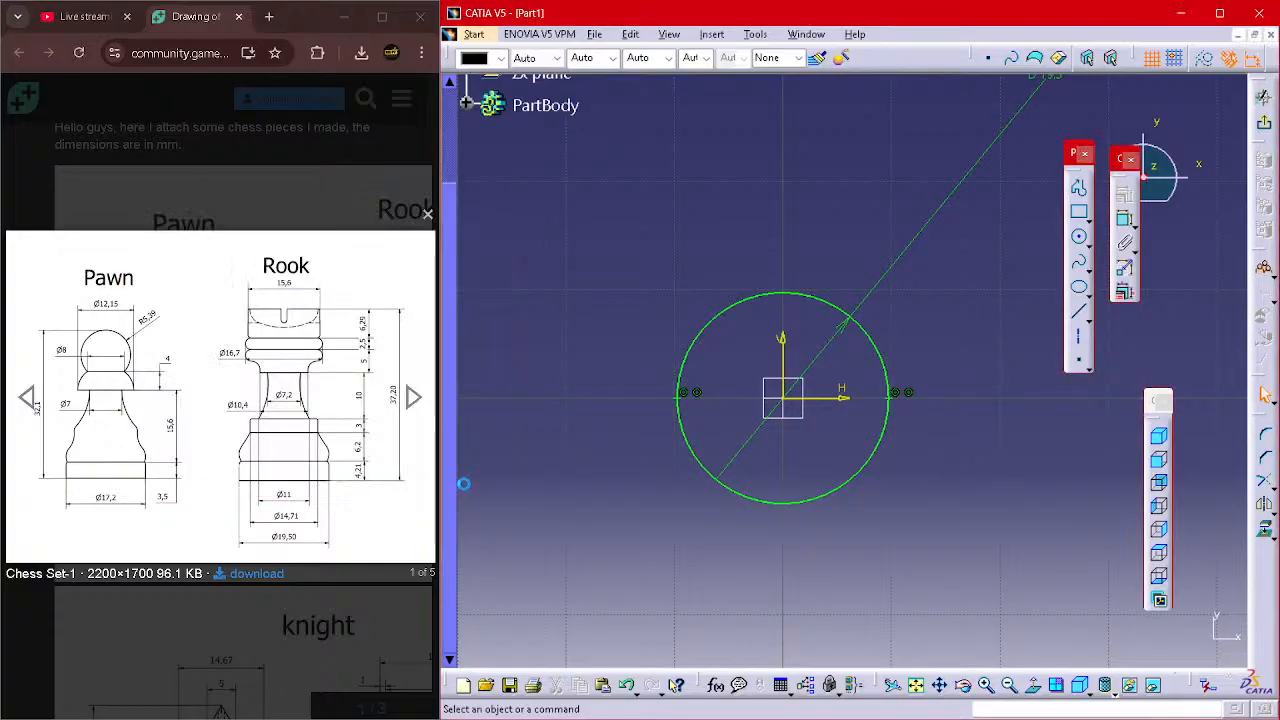
# - Exit the sketch and create a reference plane offset 6.2 mm from the xy plane
pyautogui.click(1268, 124)
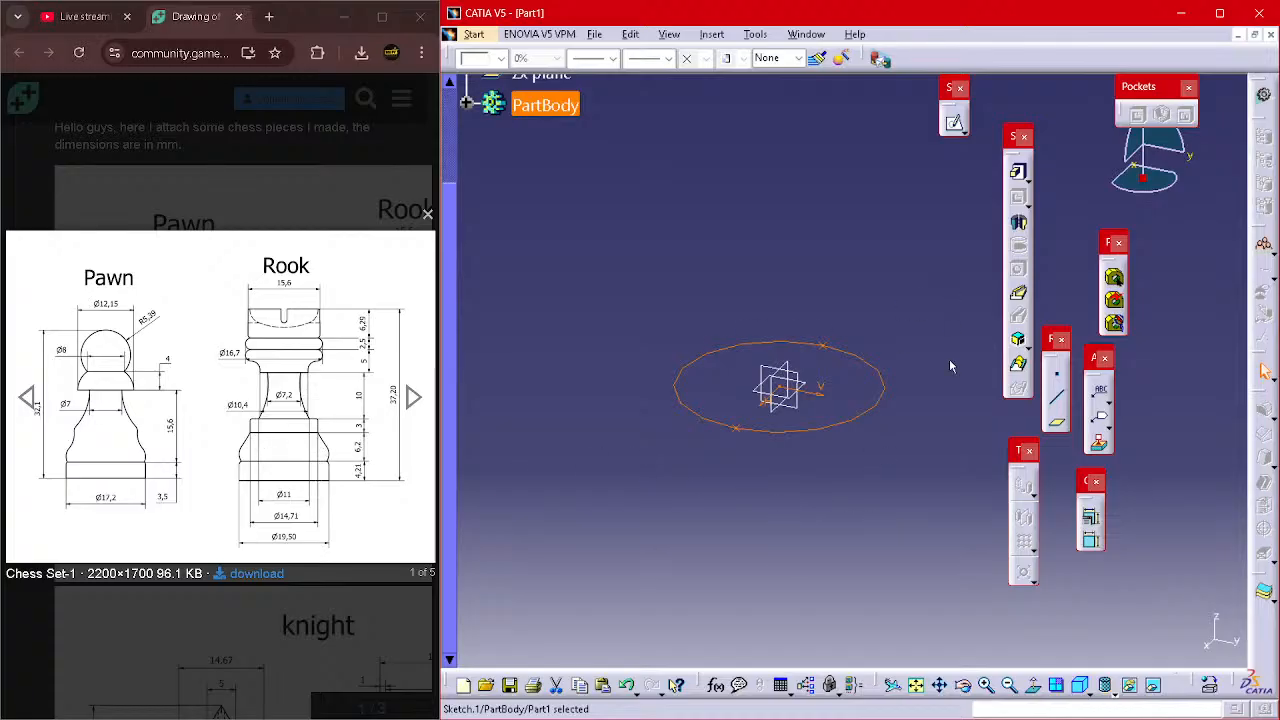
pyautogui.click(985, 418)
pyautogui.click(1045, 422)
pyautogui.click(805, 383)
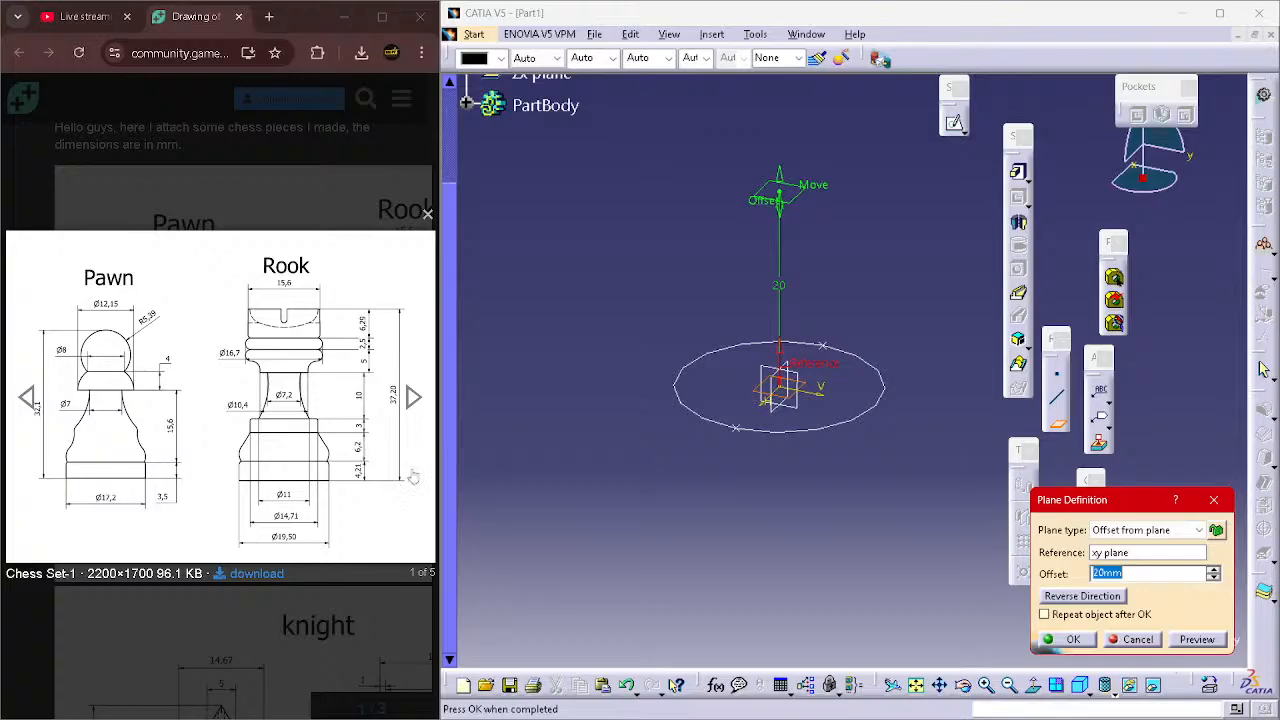
pyautogui.write('4')
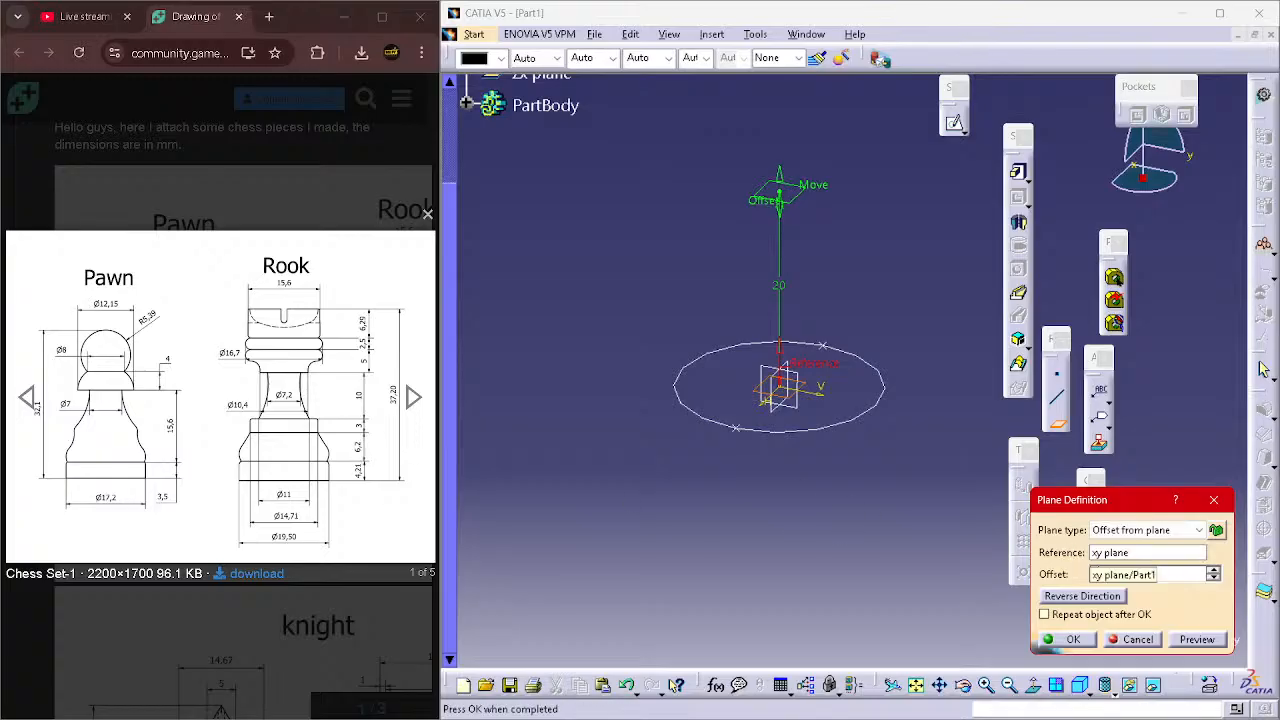
pyautogui.write('.2')
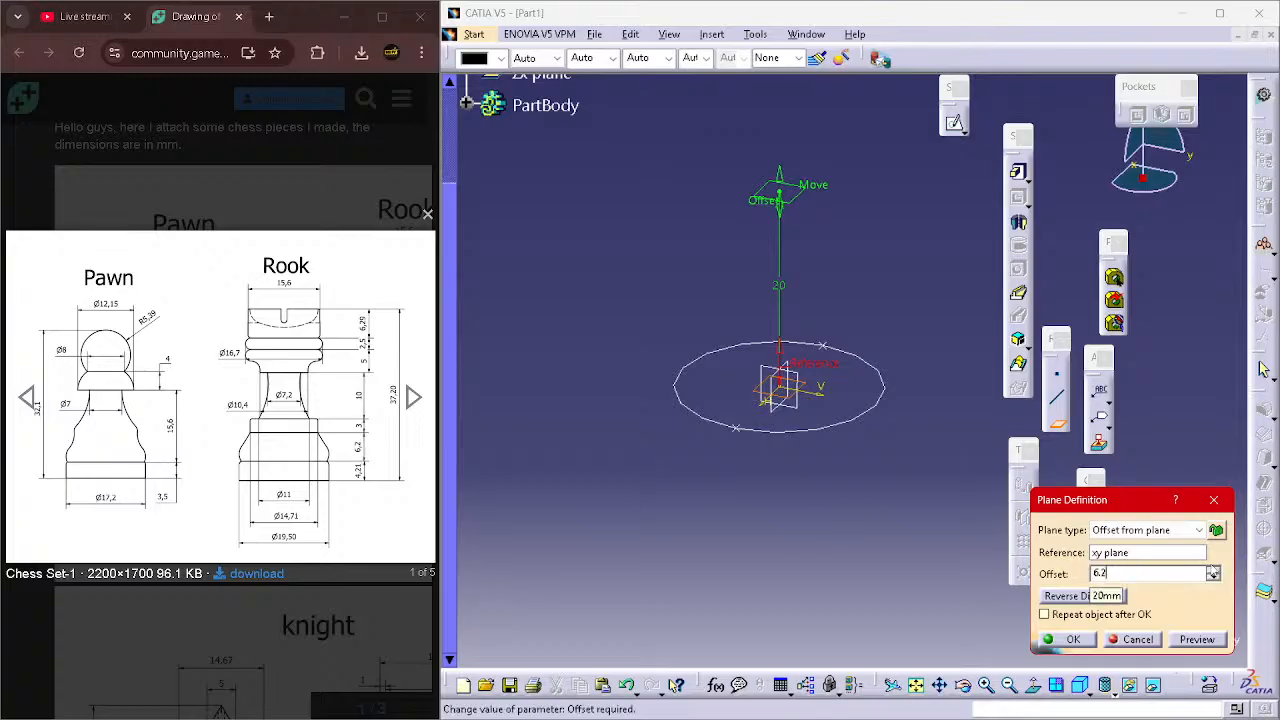
pyautogui.click(1086, 641)
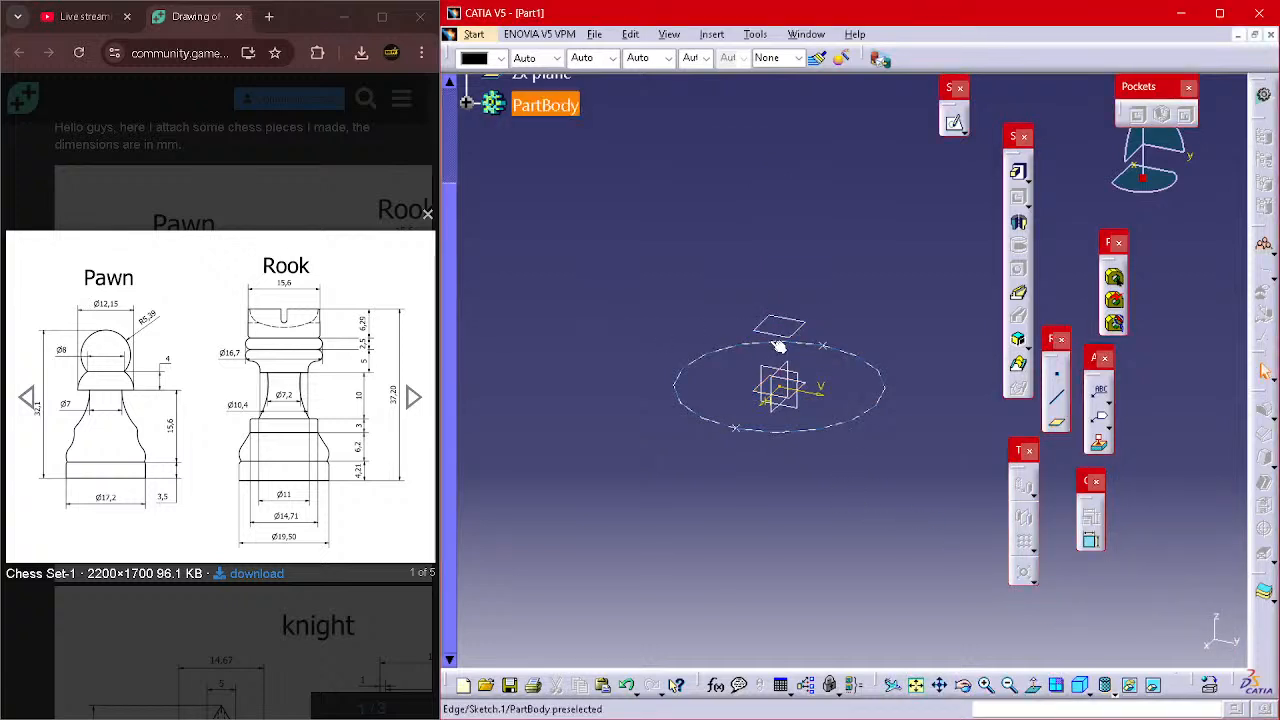
# - Start a sketch on the offset plane above the base circle and draw an origin-centred circle about 11.2 mm in diameter
pyautogui.click(952, 123)
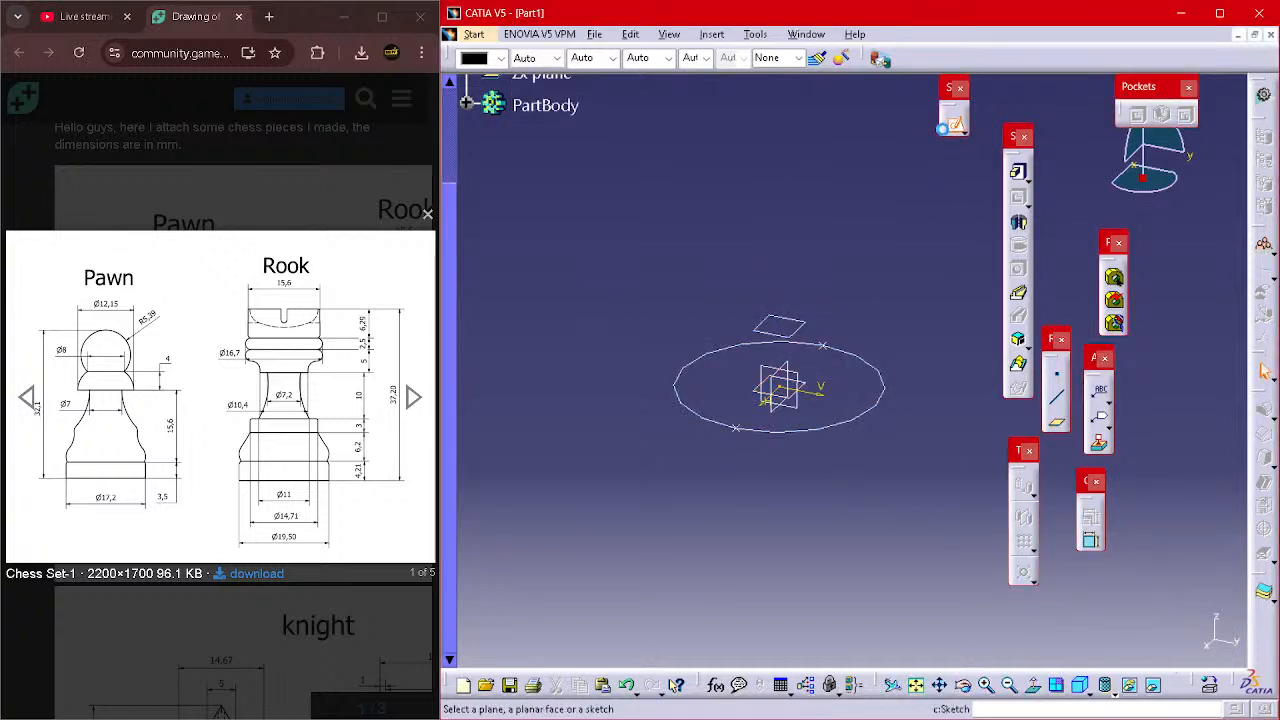
pyautogui.click(806, 323)
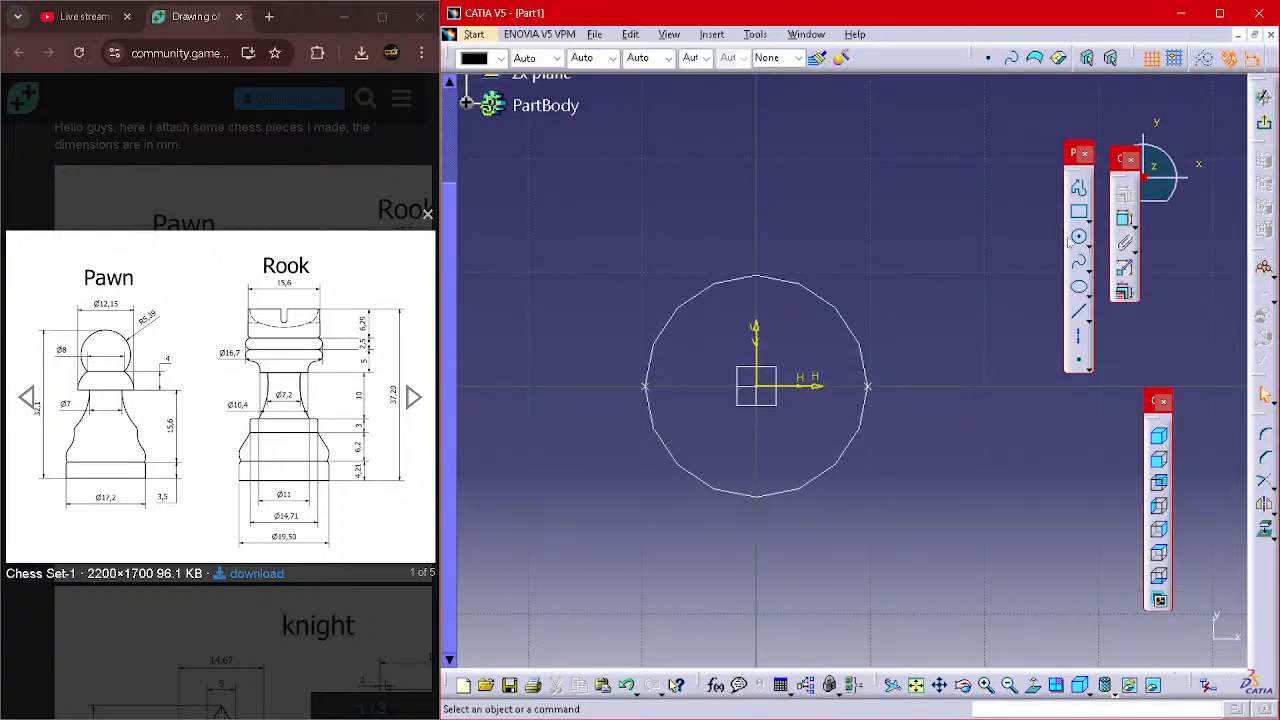
pyautogui.click(1079, 237)
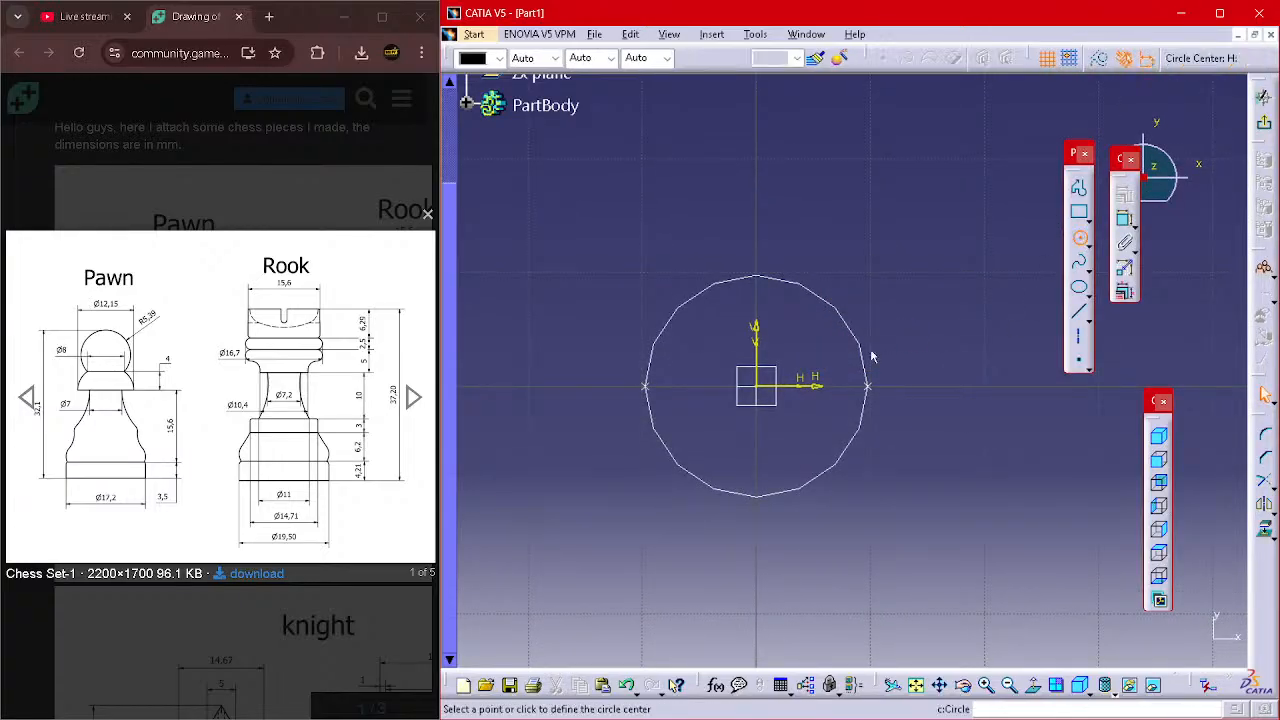
pyautogui.click(760, 390)
pyautogui.click(808, 430)
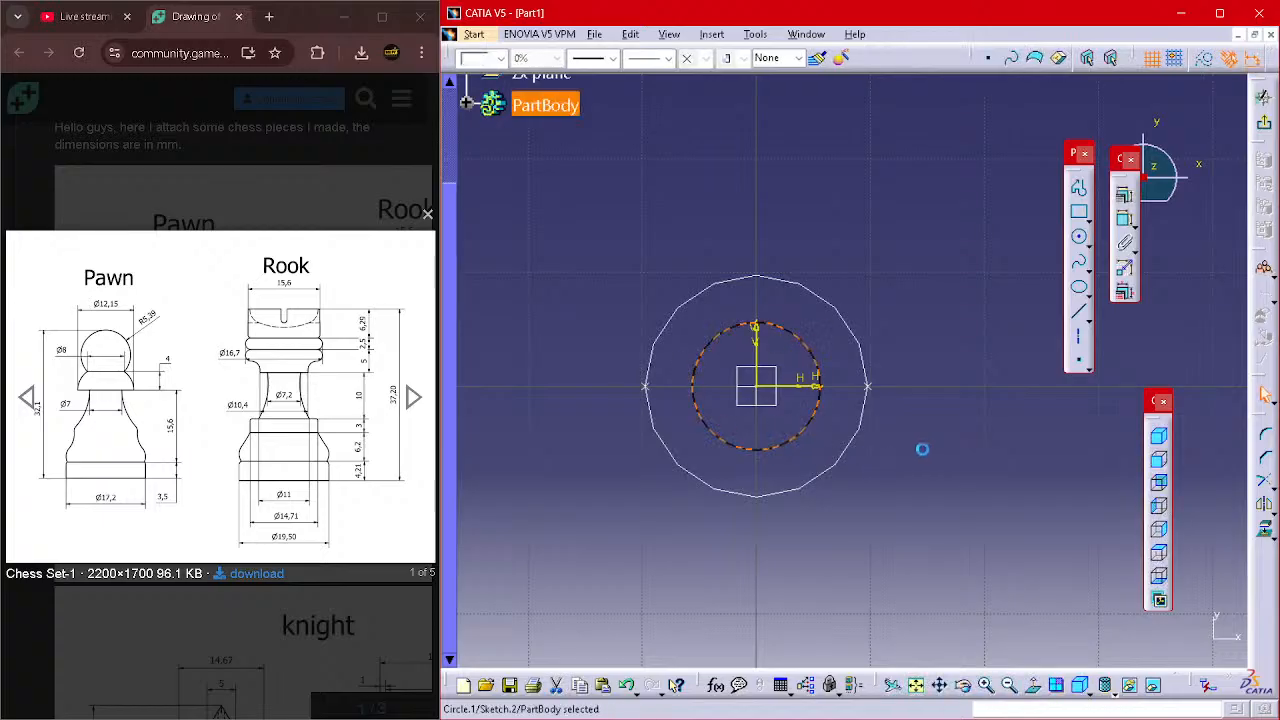
# - Dimension the new circle's diameter and set it to 14.71 mm
pyautogui.click(1124, 219)
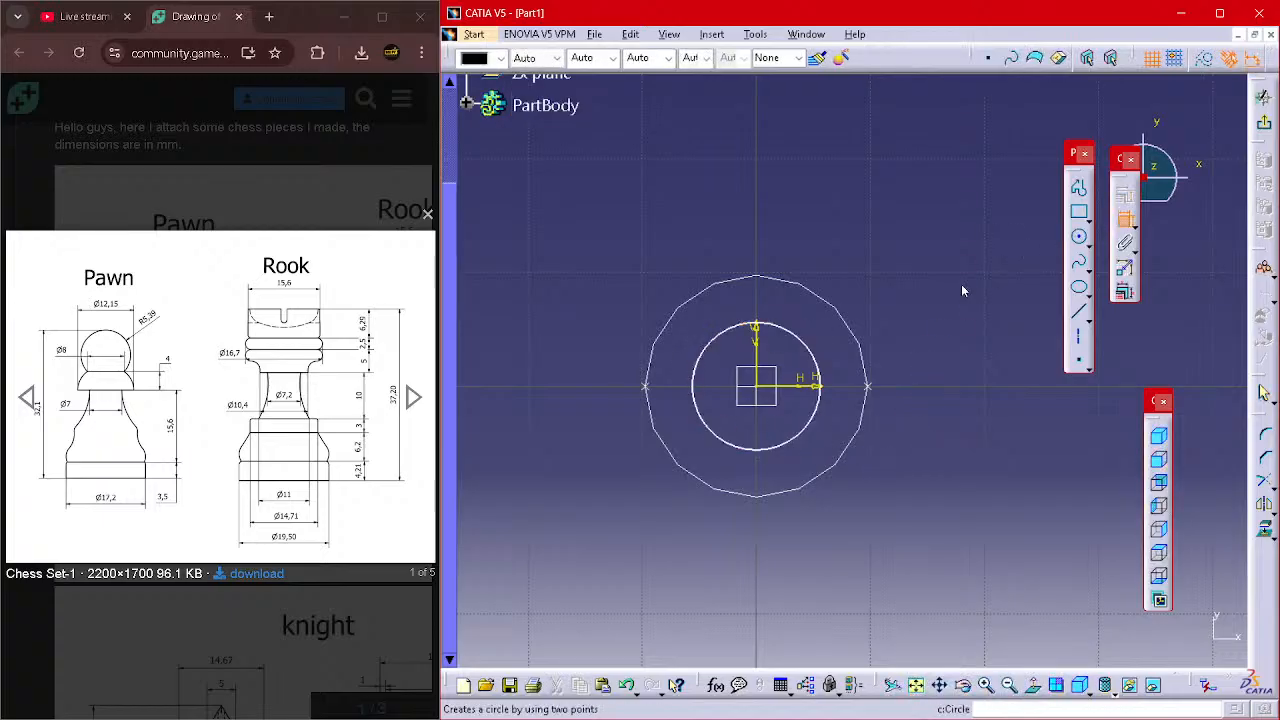
pyautogui.click(815, 357)
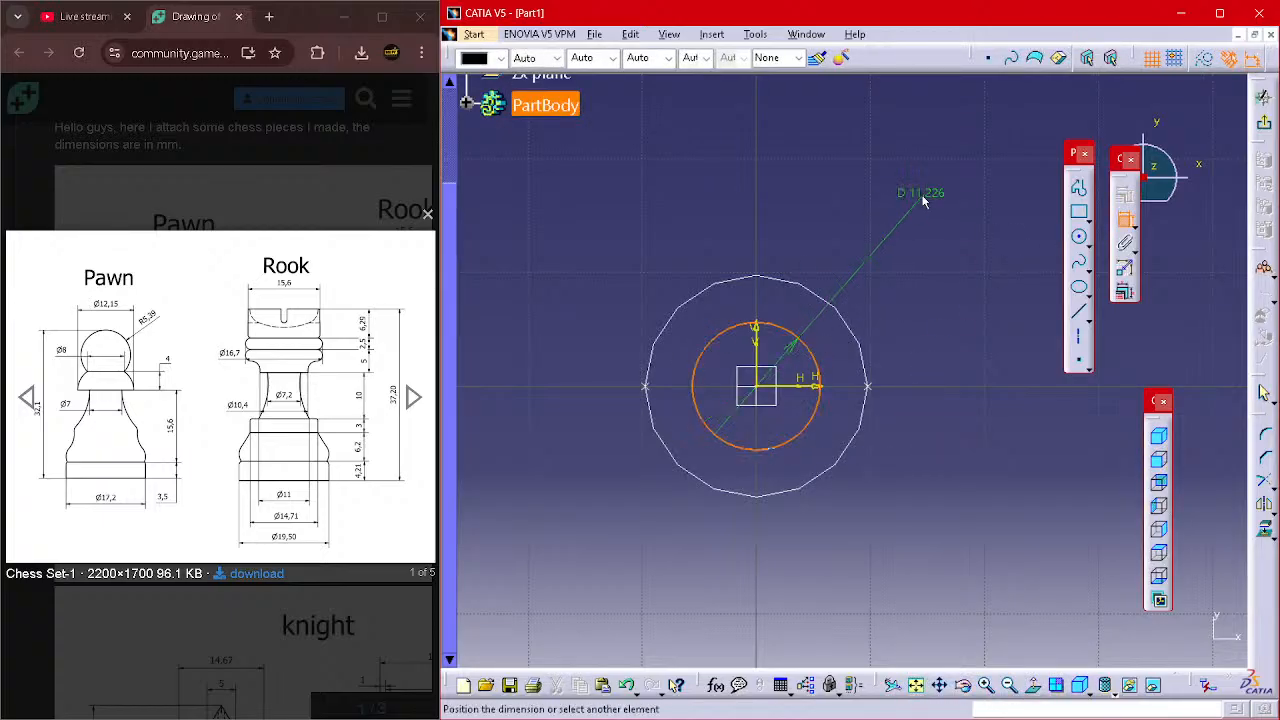
pyautogui.click(921, 195)
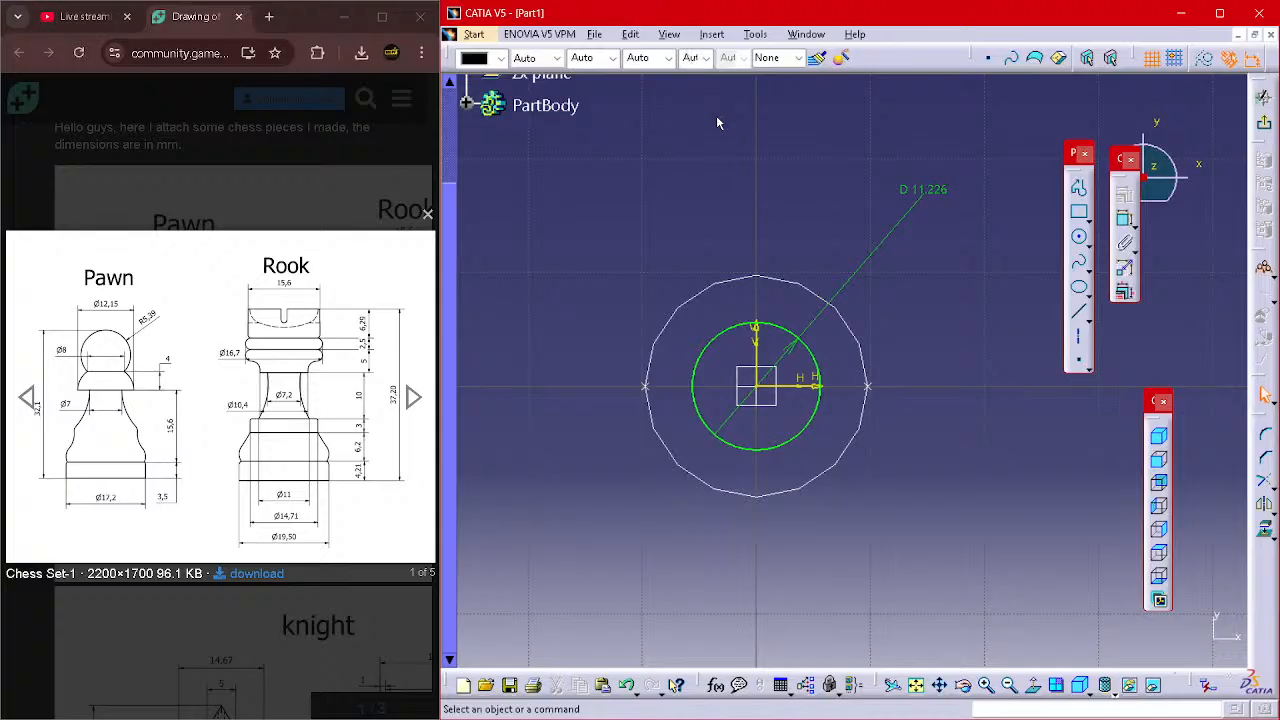
pyautogui.doubleClick(937, 188)
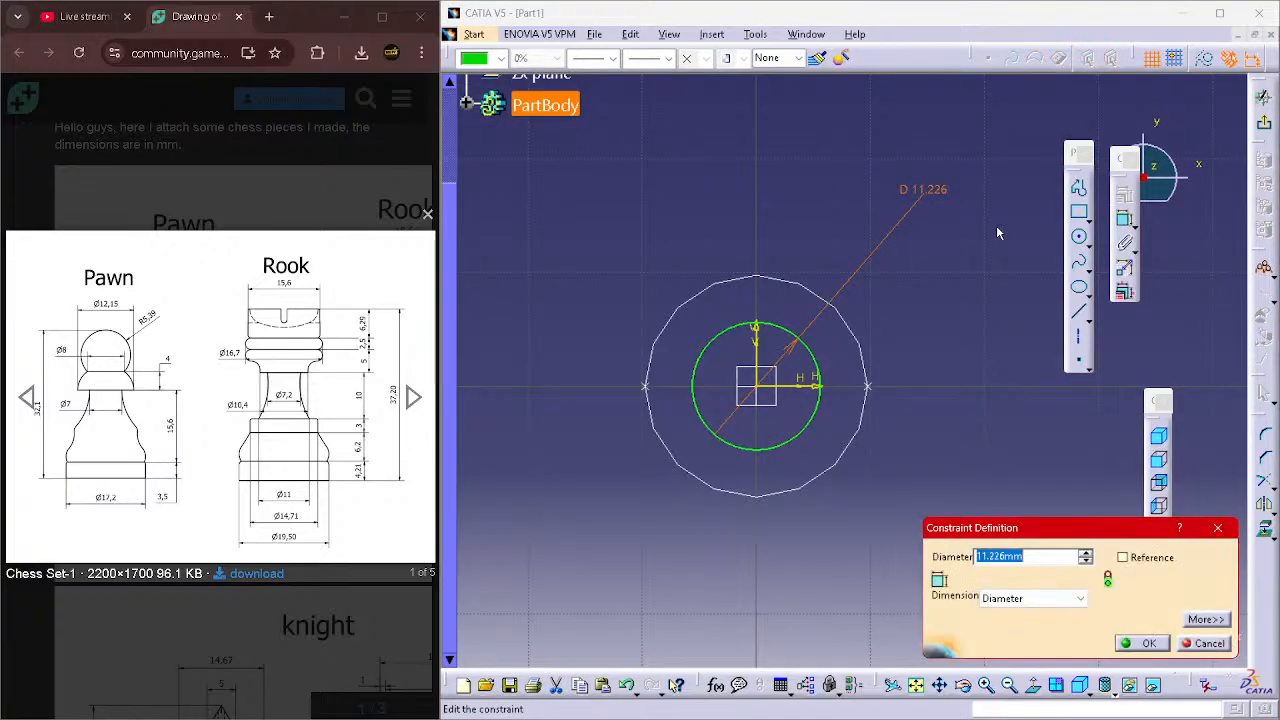
pyautogui.write('14.71')
pyautogui.press('Return')
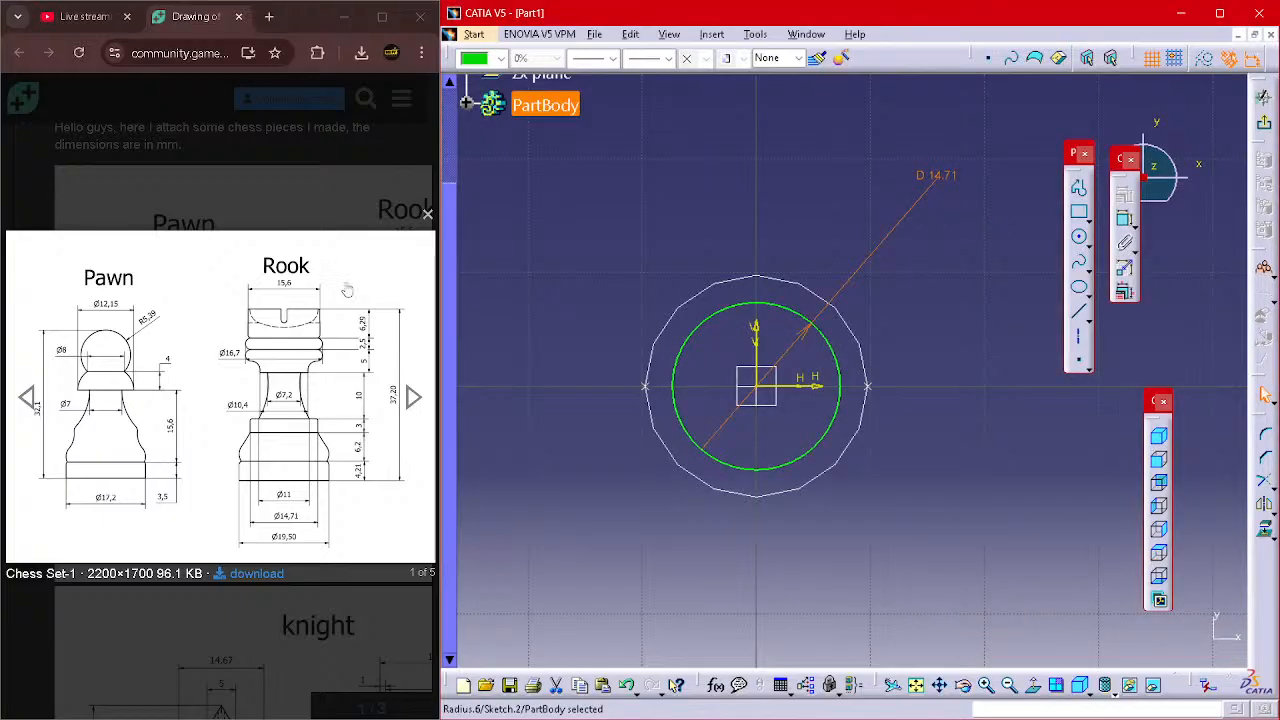
pyautogui.click(908, 342)
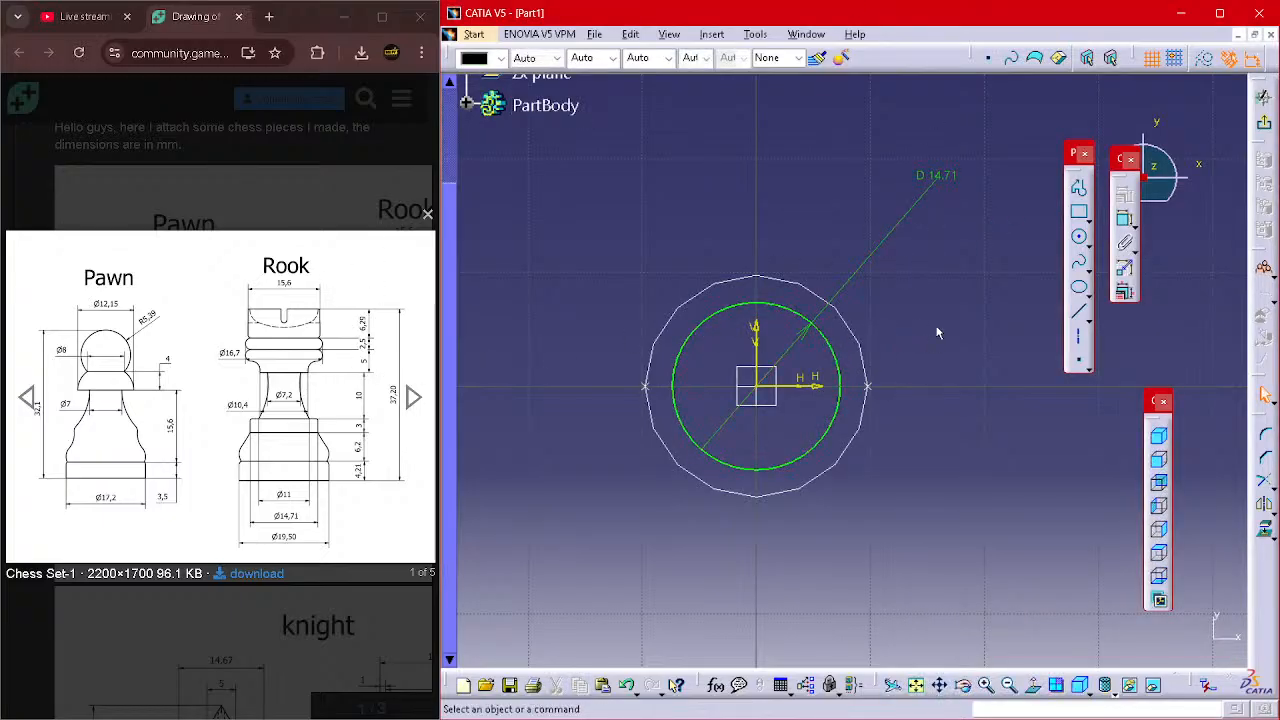
# - Place points where the 14.71 mm circle crosses the horizontal axis on both sides, and exit the sketch
pyautogui.click(1080, 365)
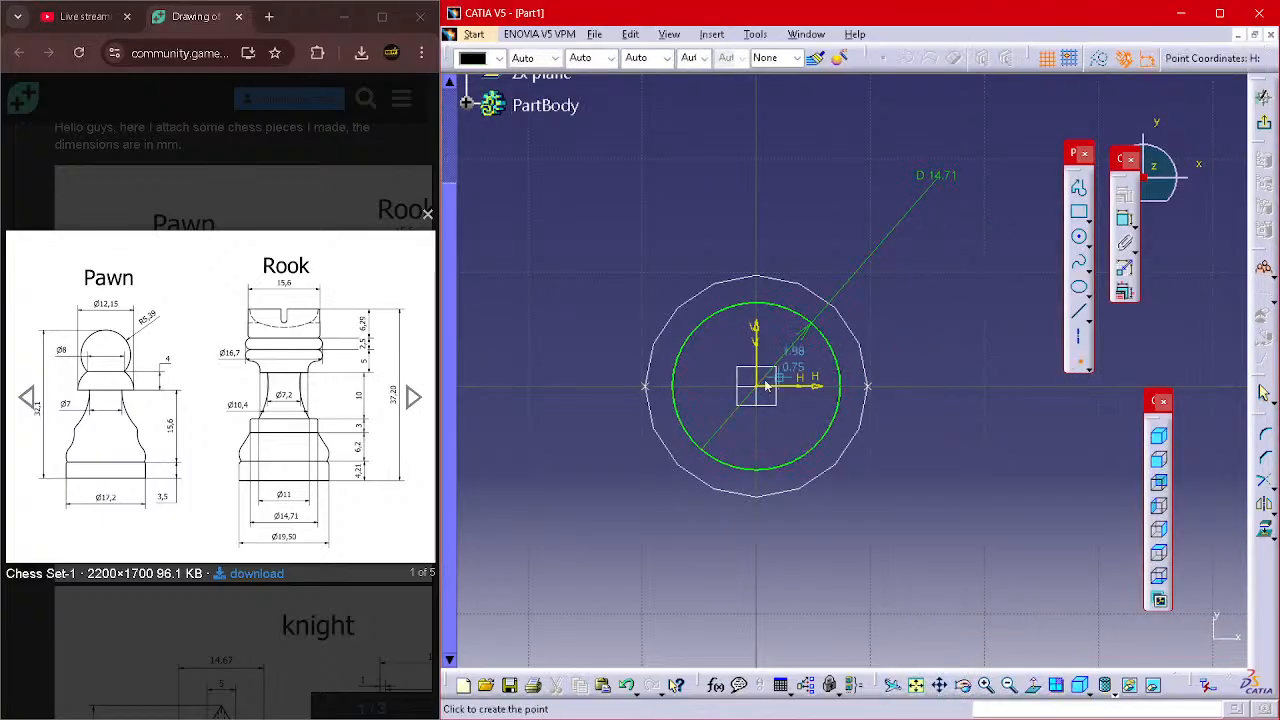
pyautogui.click(680, 391)
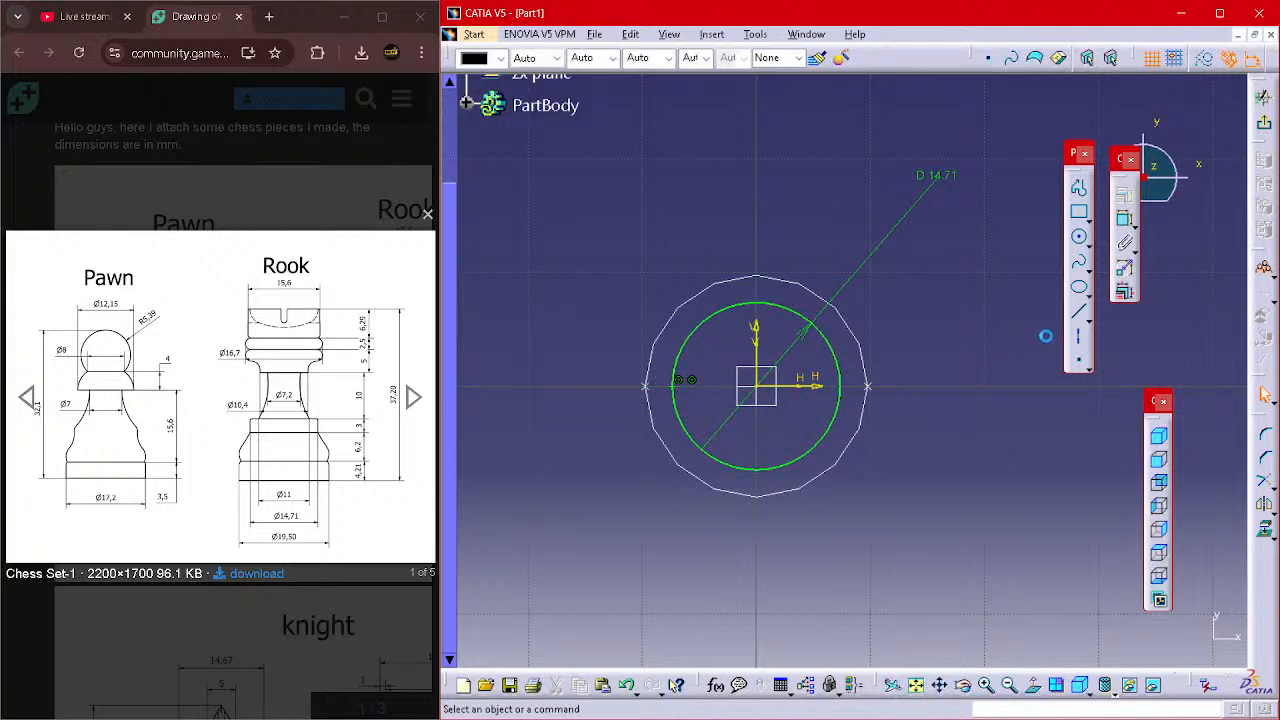
pyautogui.click(1078, 364)
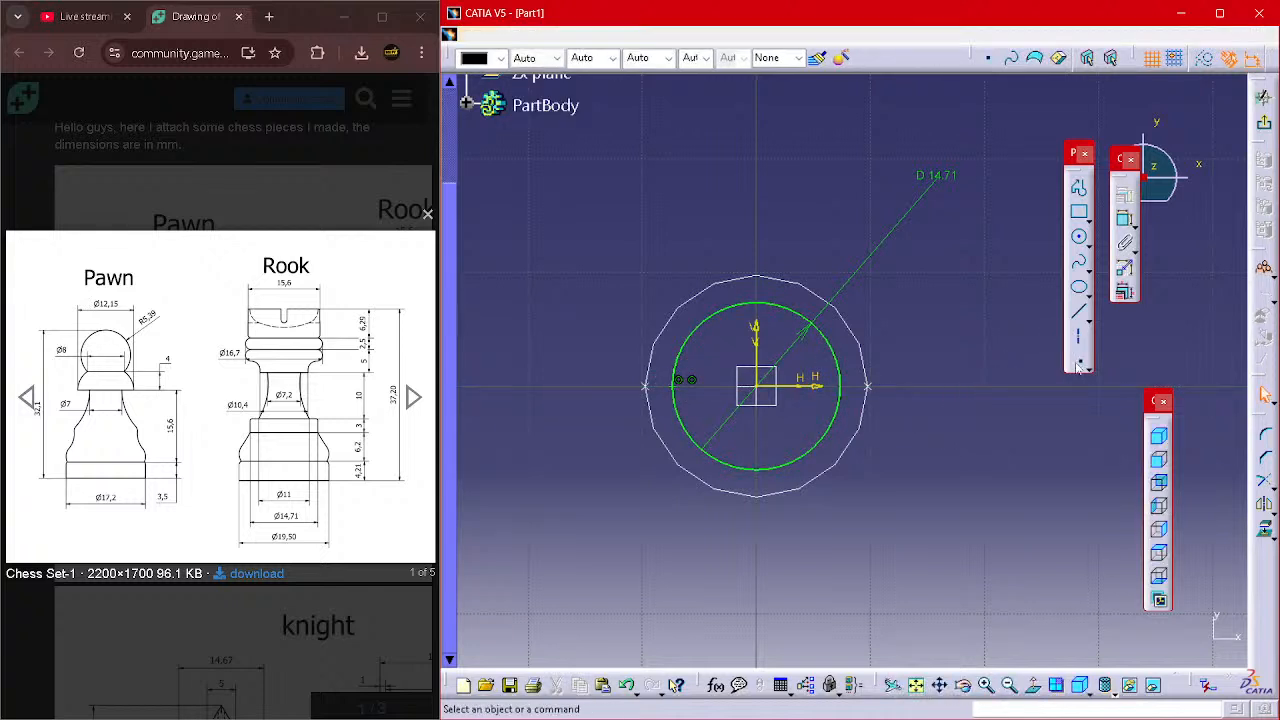
pyautogui.click(848, 391)
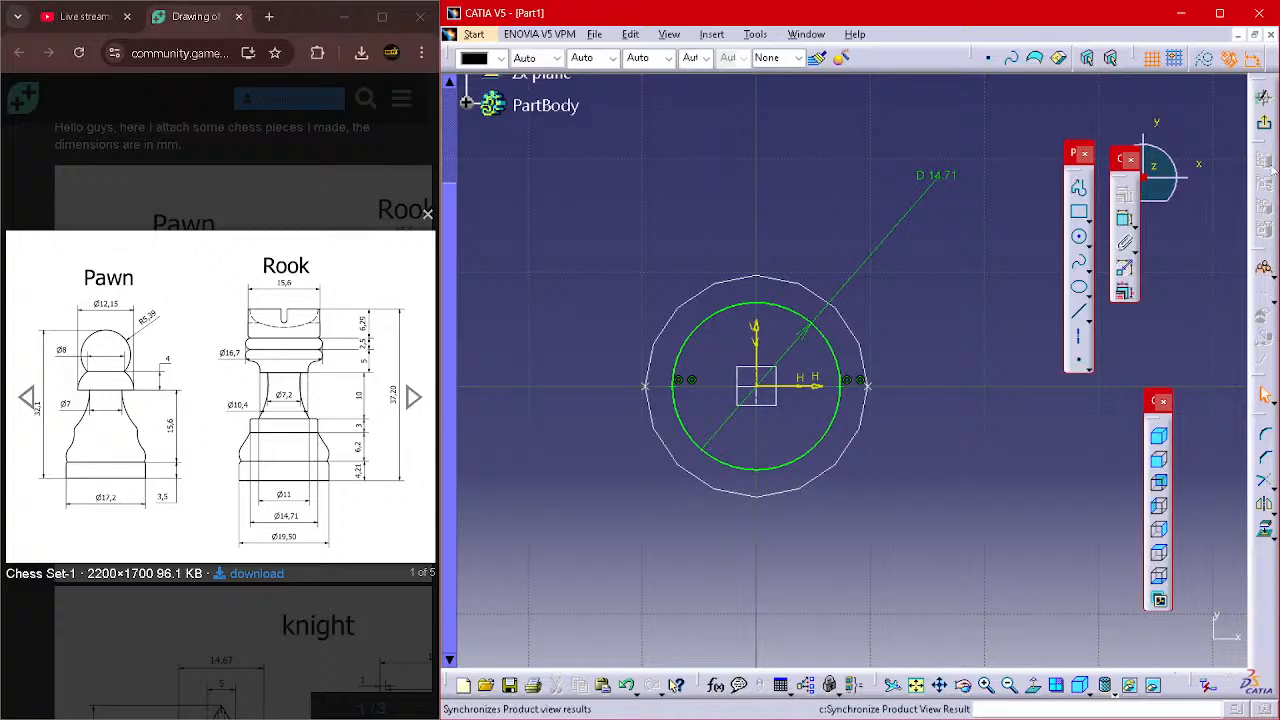
pyautogui.click(1265, 124)
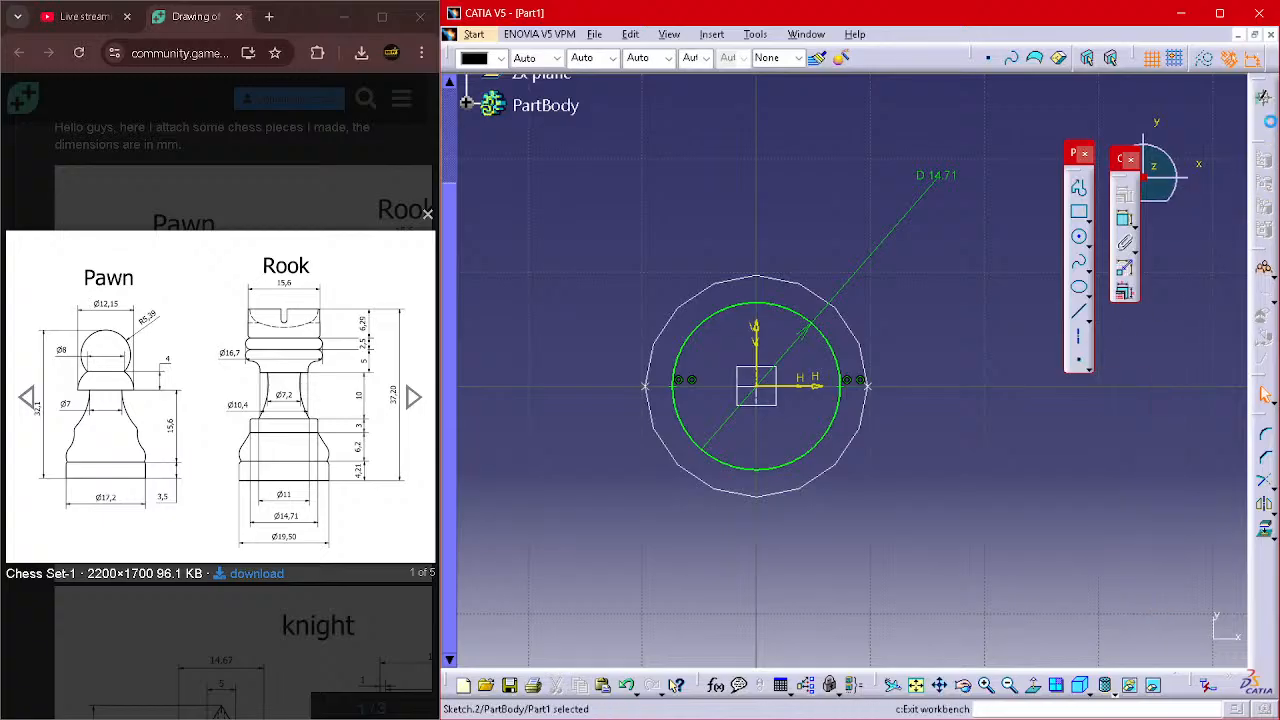
pyautogui.scroll(1, 892, 455)
pyautogui.moveTo(892, 481); pyautogui.dragTo(764, 531, button='middle')
pyautogui.click(821, 556)
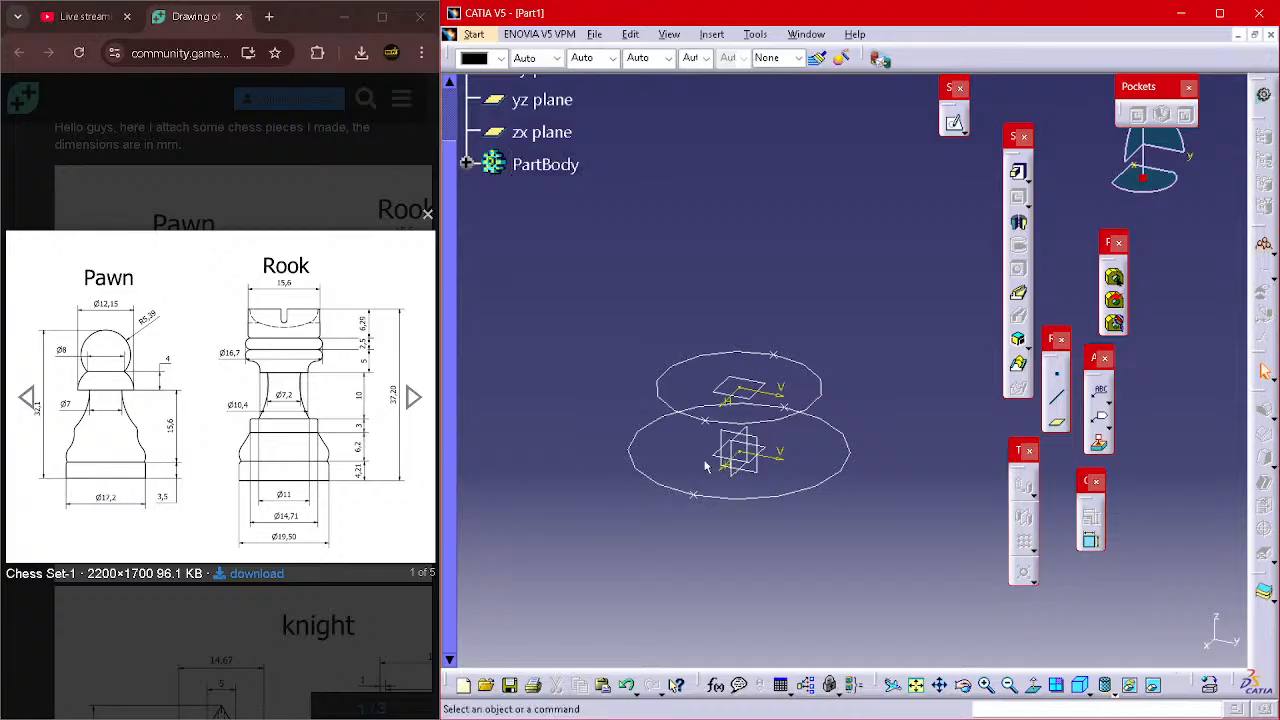
pyautogui.moveTo(634, 458); pyautogui.dragTo(621, 378, button='middle')
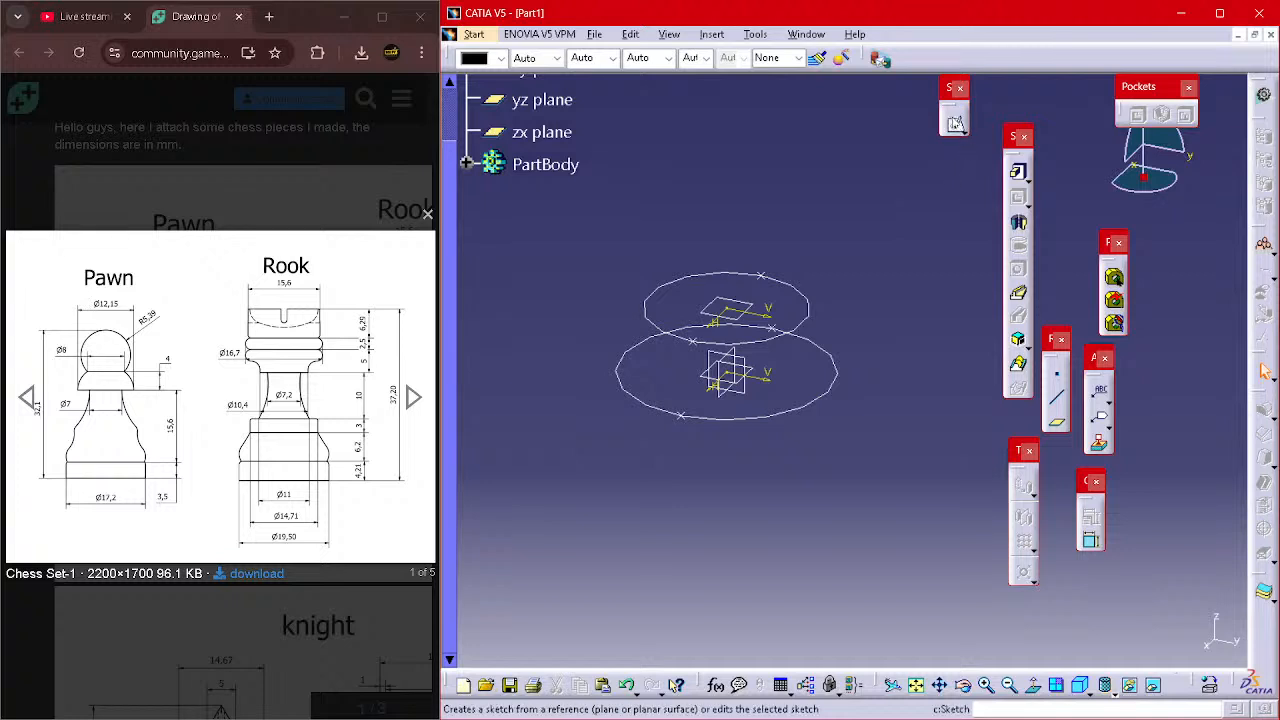
# - Sketch a sloping line with a tangent arc on the zx plane, running from near the upper circle's end point down to the lower circle's
pyautogui.click(955, 122)
pyautogui.click(733, 370)
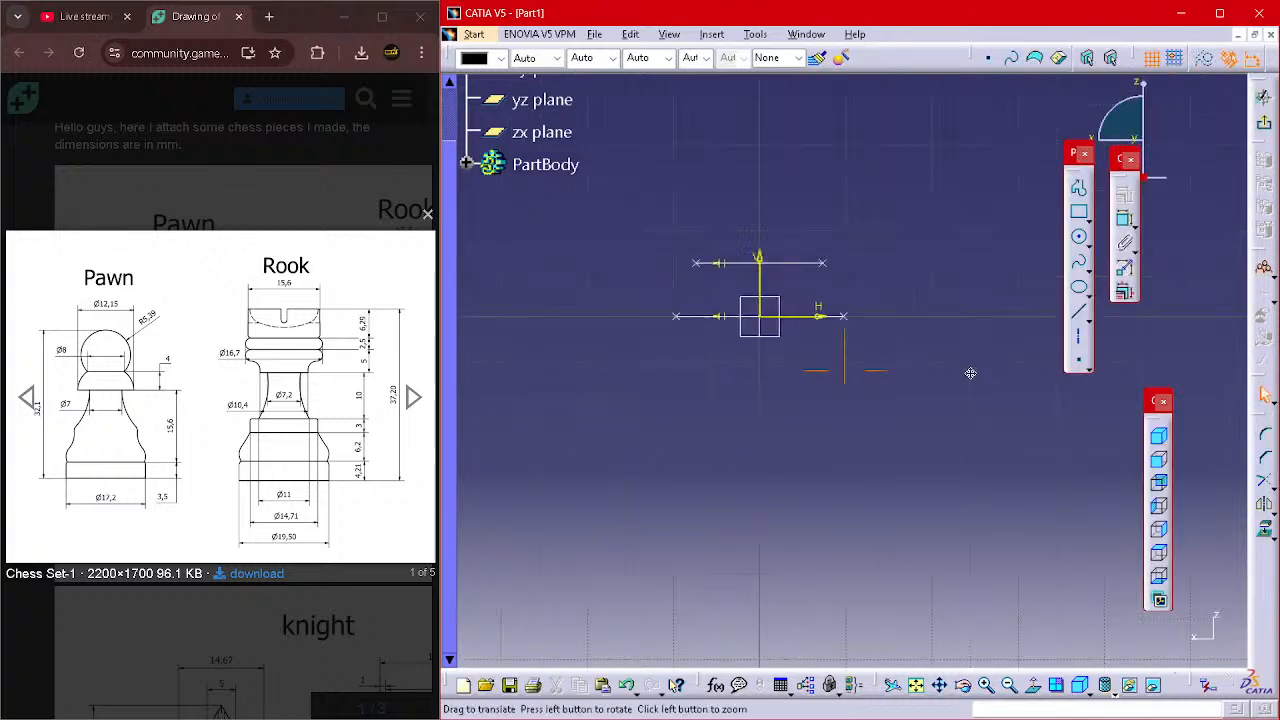
pyautogui.click(1078, 187)
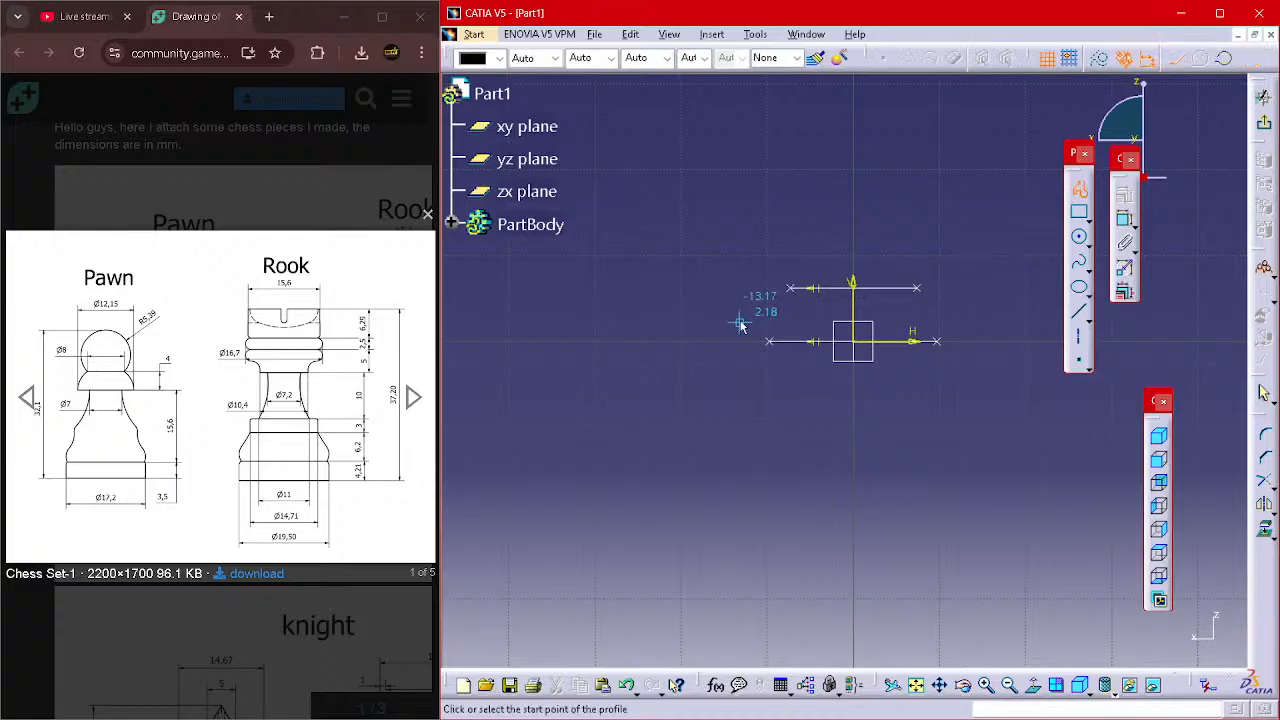
pyautogui.click(790, 287)
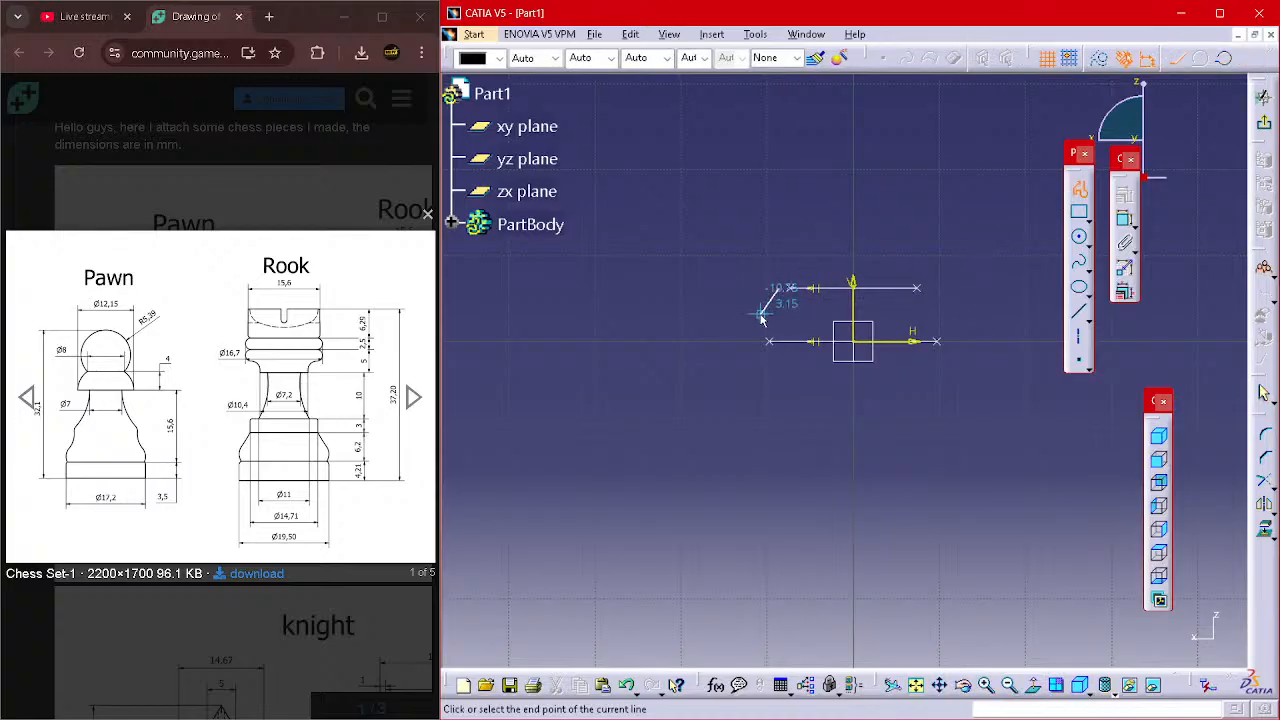
pyautogui.moveTo(764, 321); pyautogui.dragTo(765, 343)
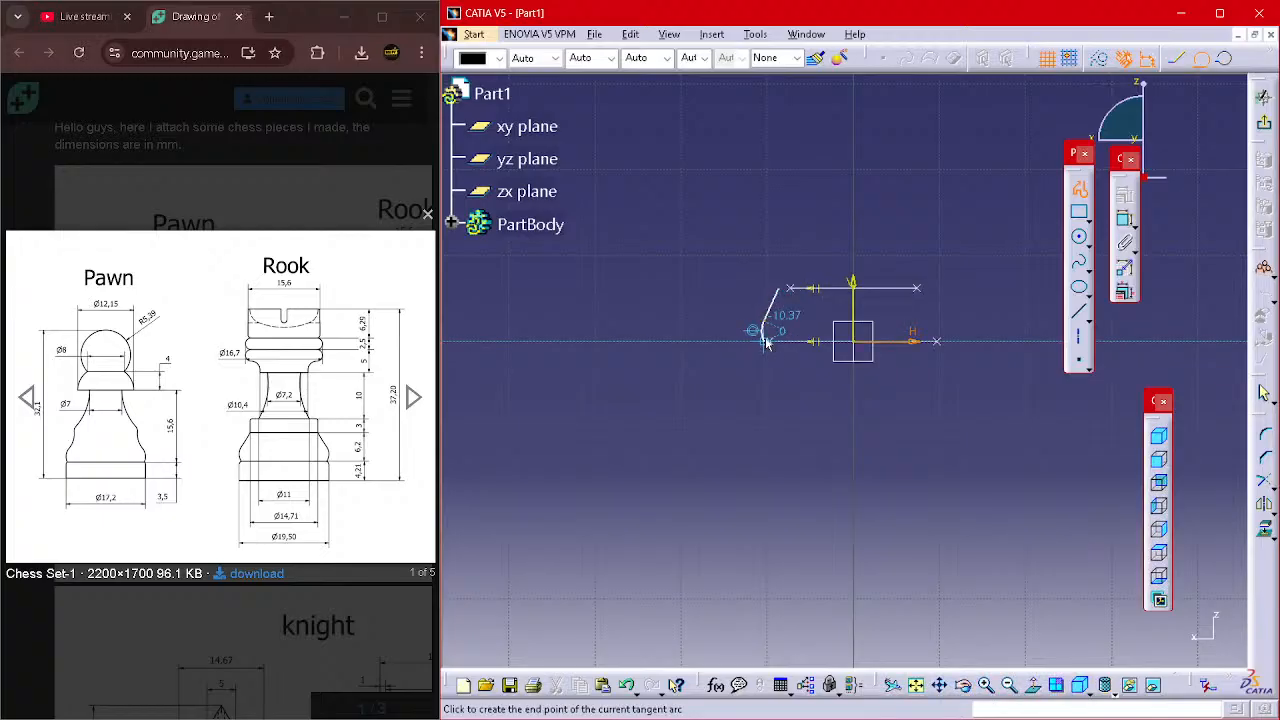
pyautogui.click(764, 340)
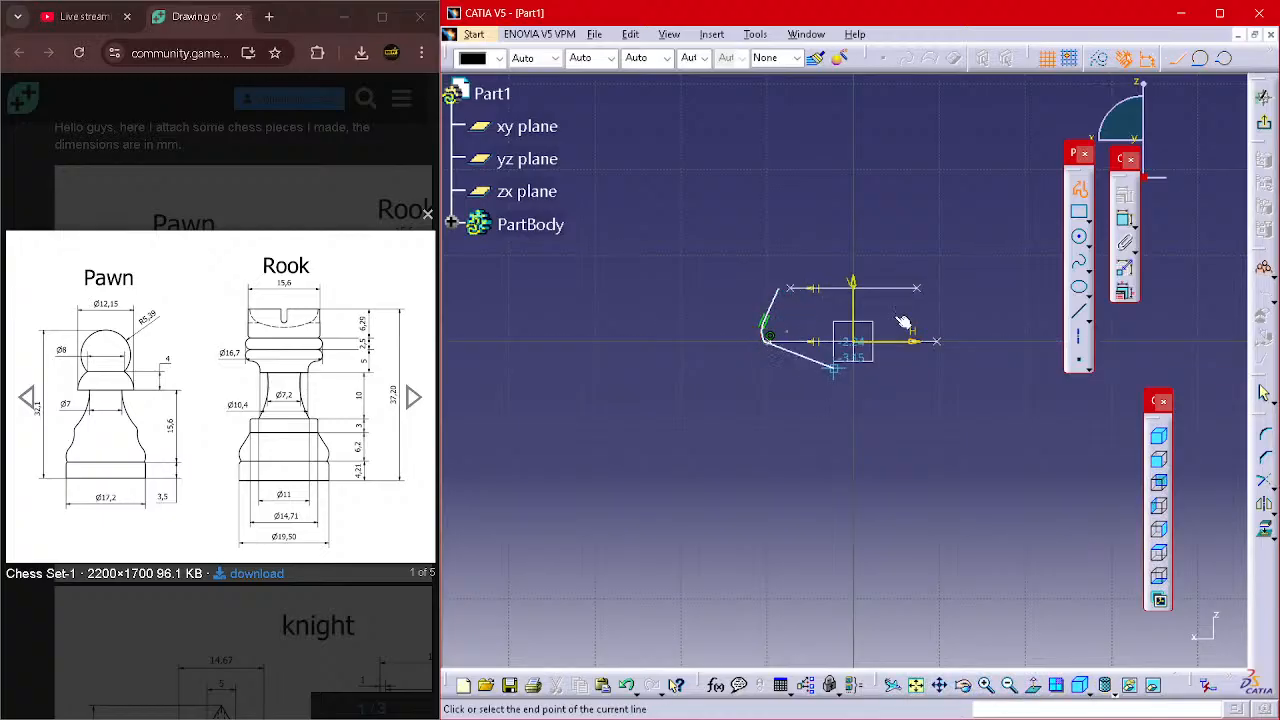
pyautogui.click(1080, 190)
pyautogui.click(966, 277)
pyautogui.moveTo(966, 277); pyautogui.dragTo(985, 181, button='middle')
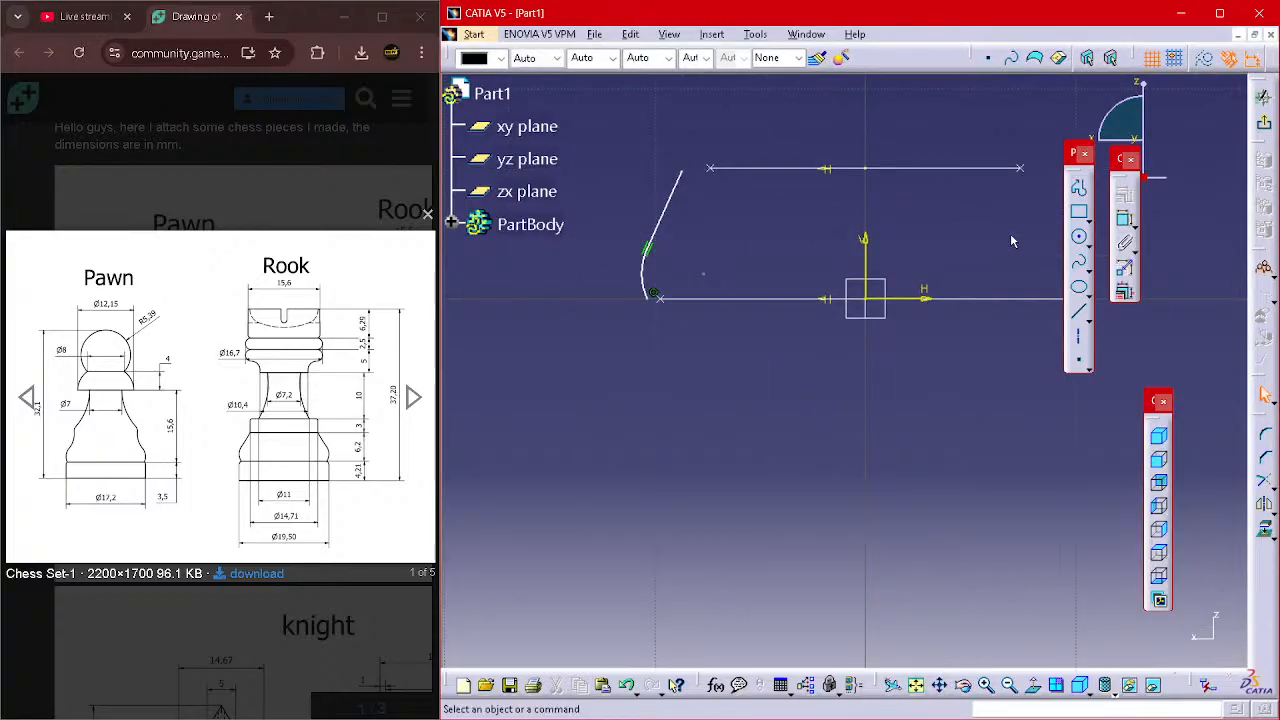
# - Make the line's upper endpoint coincident with the upper circle's adjacent end point
pyautogui.click(1125, 219)
pyautogui.click(681, 174)
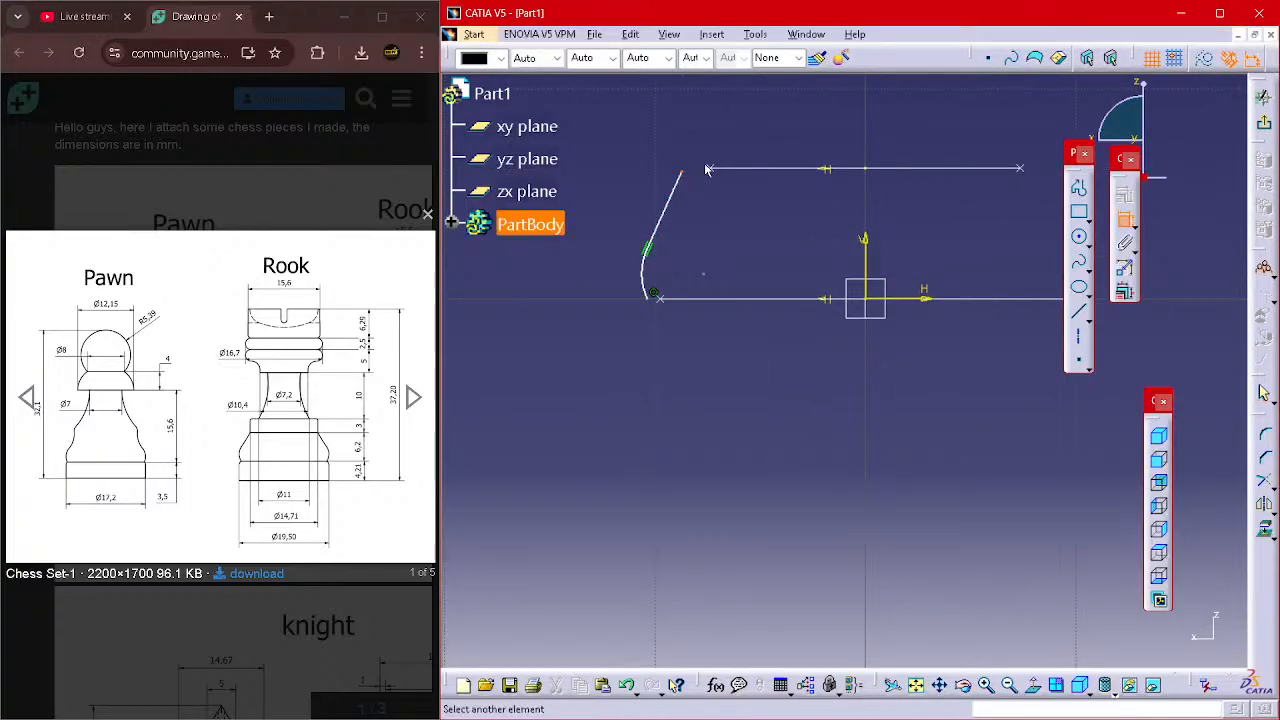
pyautogui.click(710, 169)
pyautogui.rightClick(724, 147)
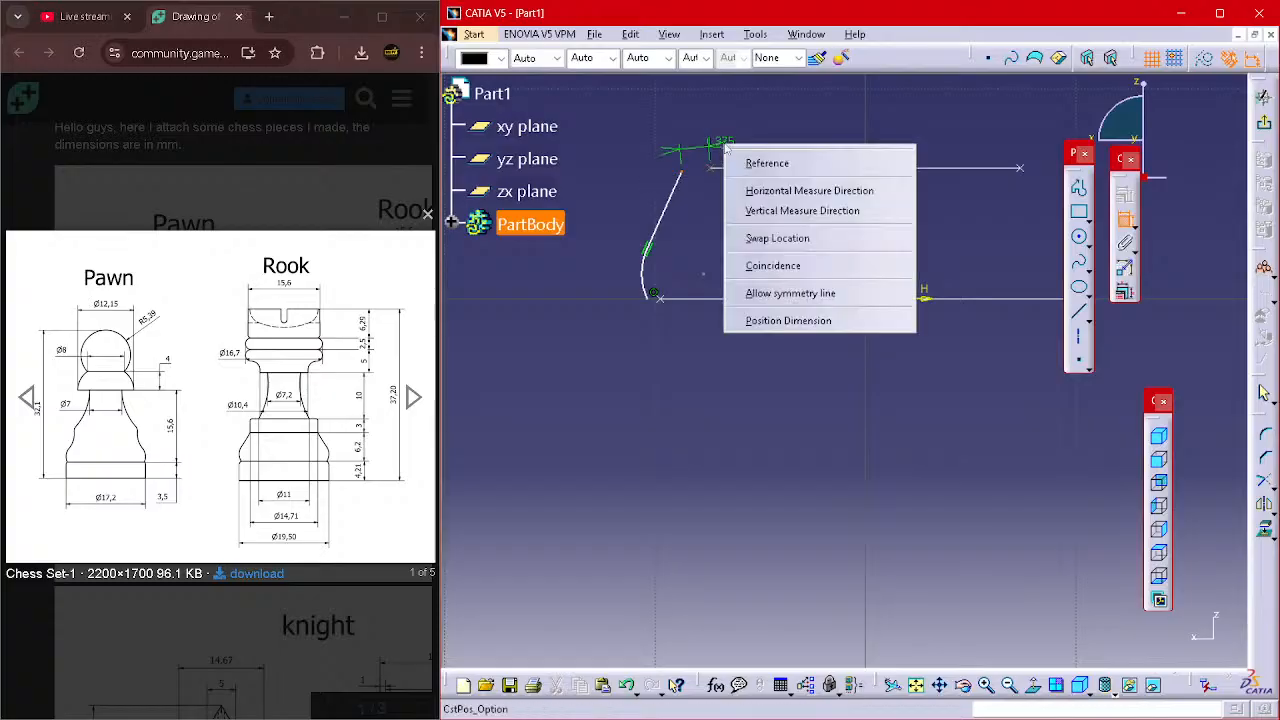
pyautogui.click(799, 266)
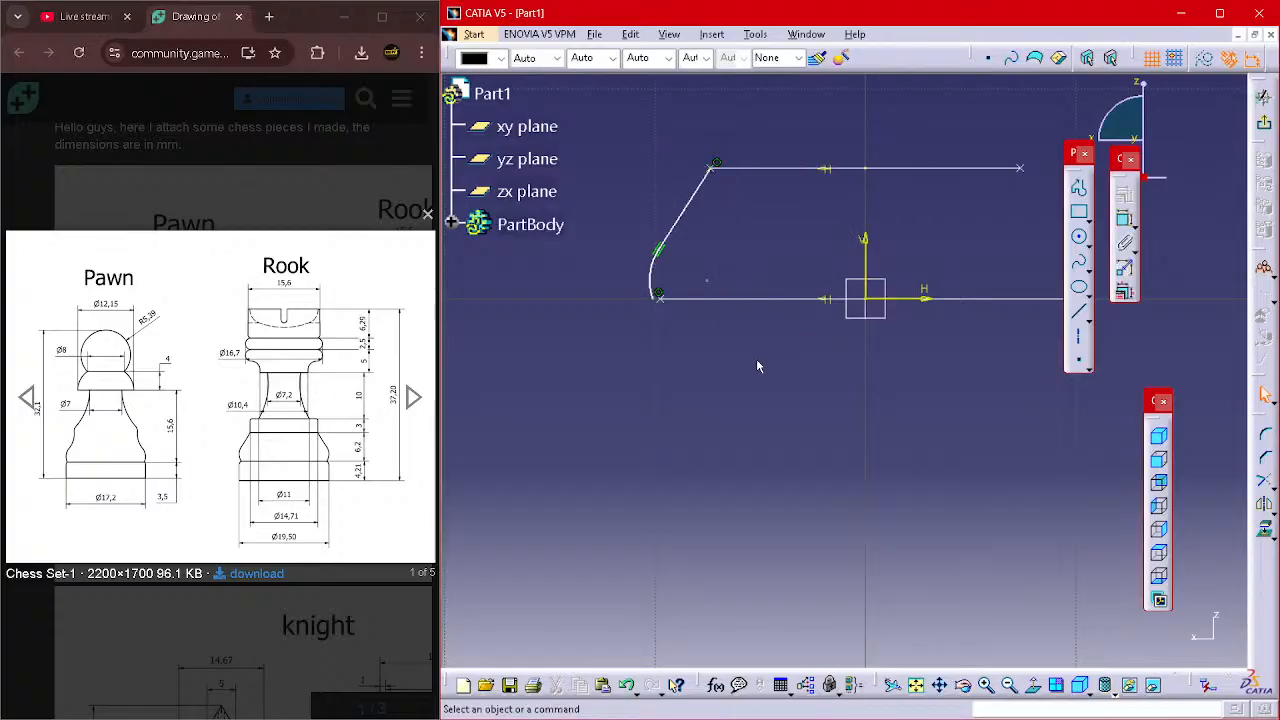
# - Enlarge the CATIA window, make the arc's lower endpoint coincident with the lower circle's adjacent end point, and exit the sketch
pyautogui.click(1220, 13)
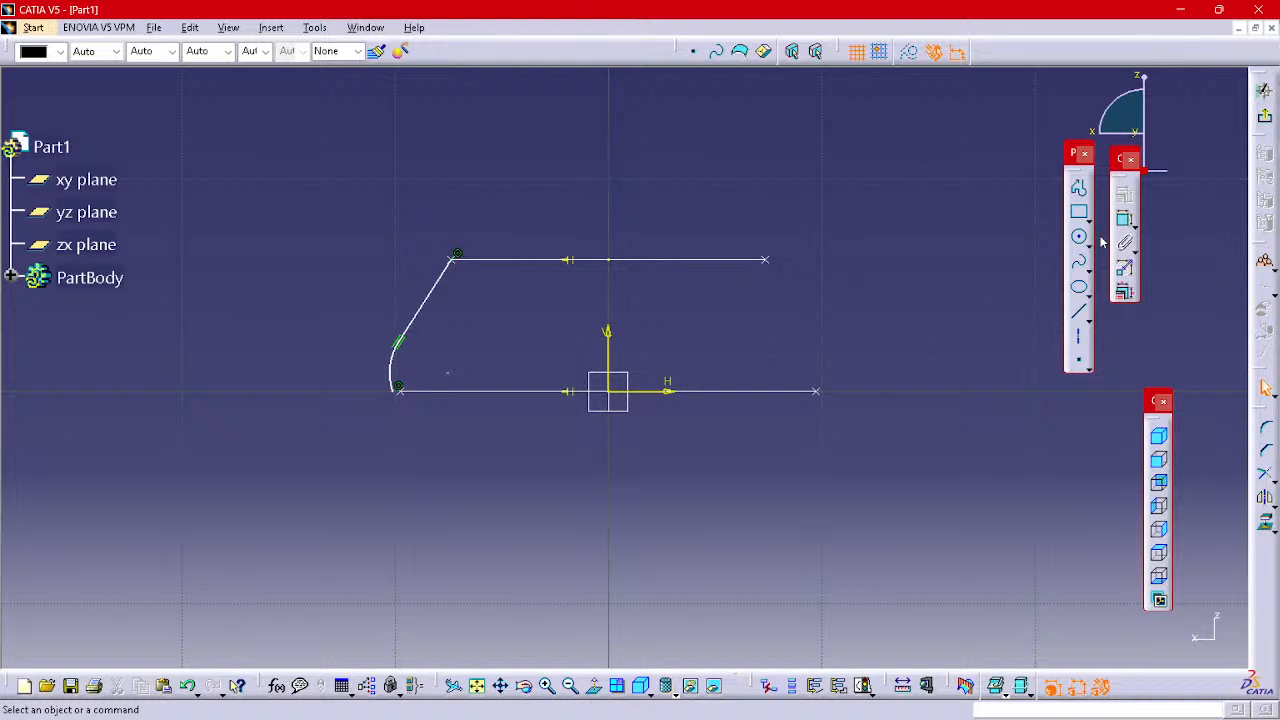
pyautogui.click(398, 393)
pyautogui.rightClick(386, 468)
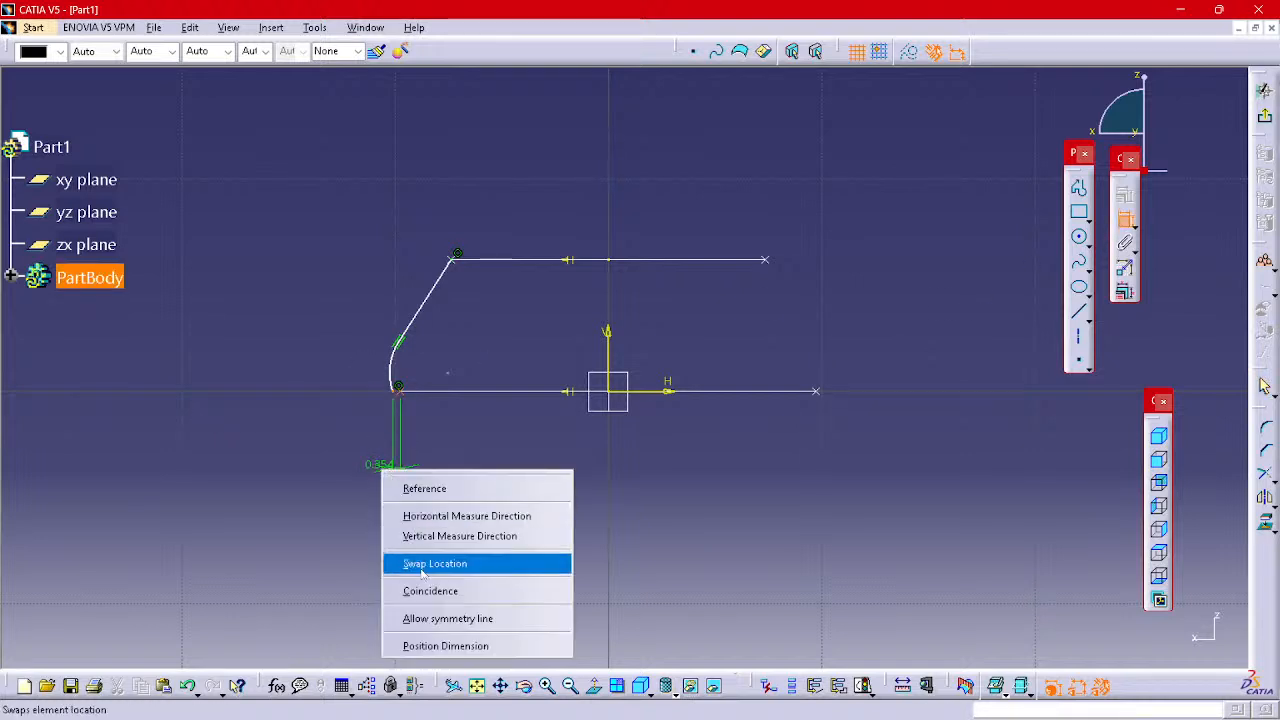
pyautogui.click(428, 603)
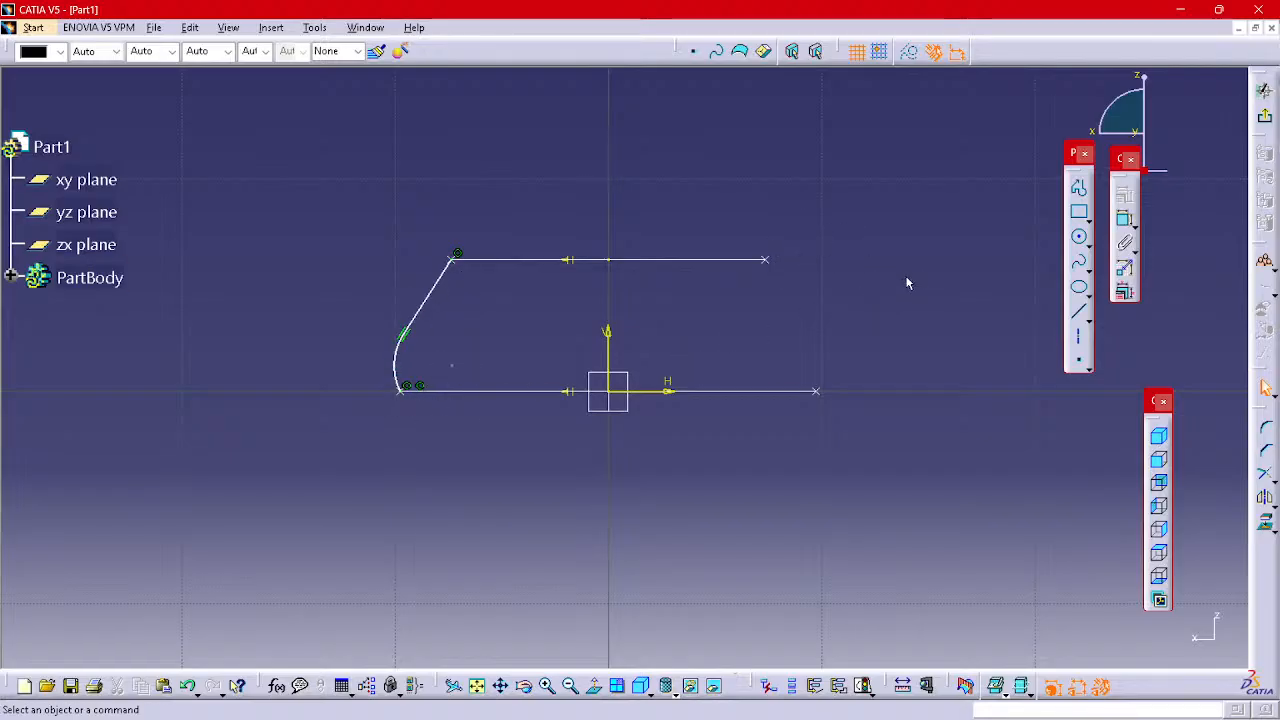
pyautogui.click(1079, 211)
pyautogui.click(1265, 89)
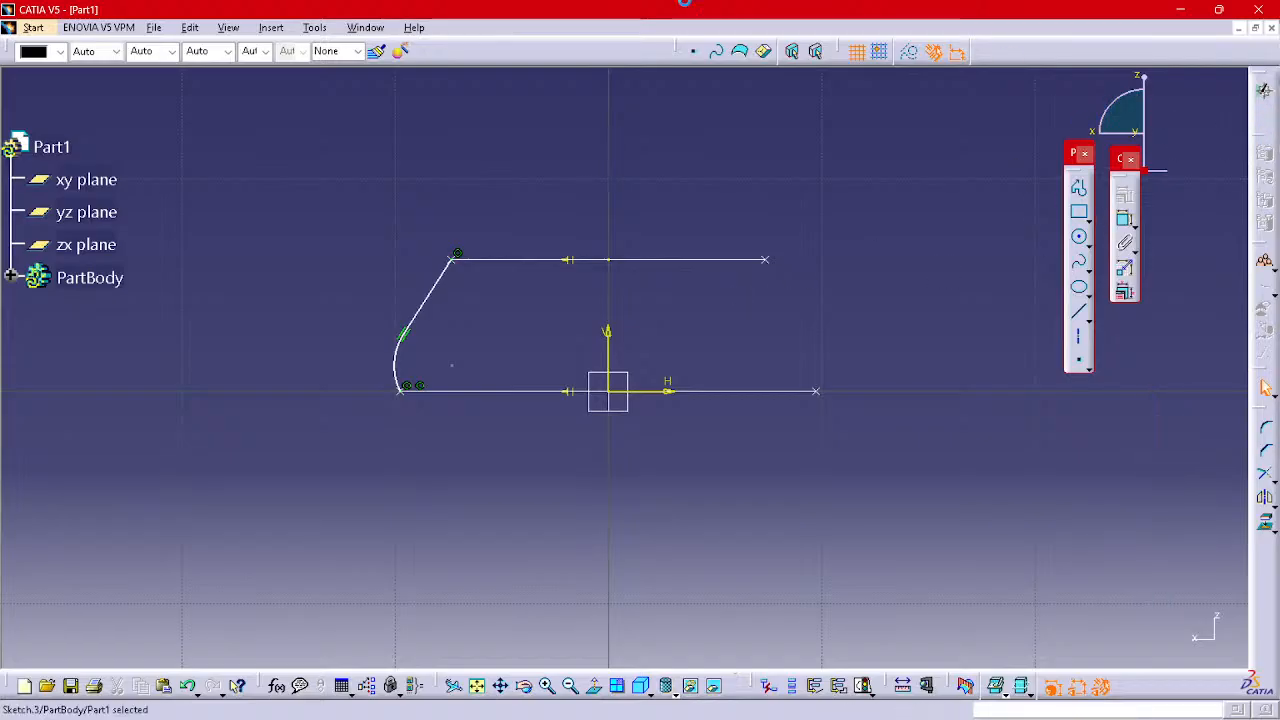
pyautogui.click(862, 259)
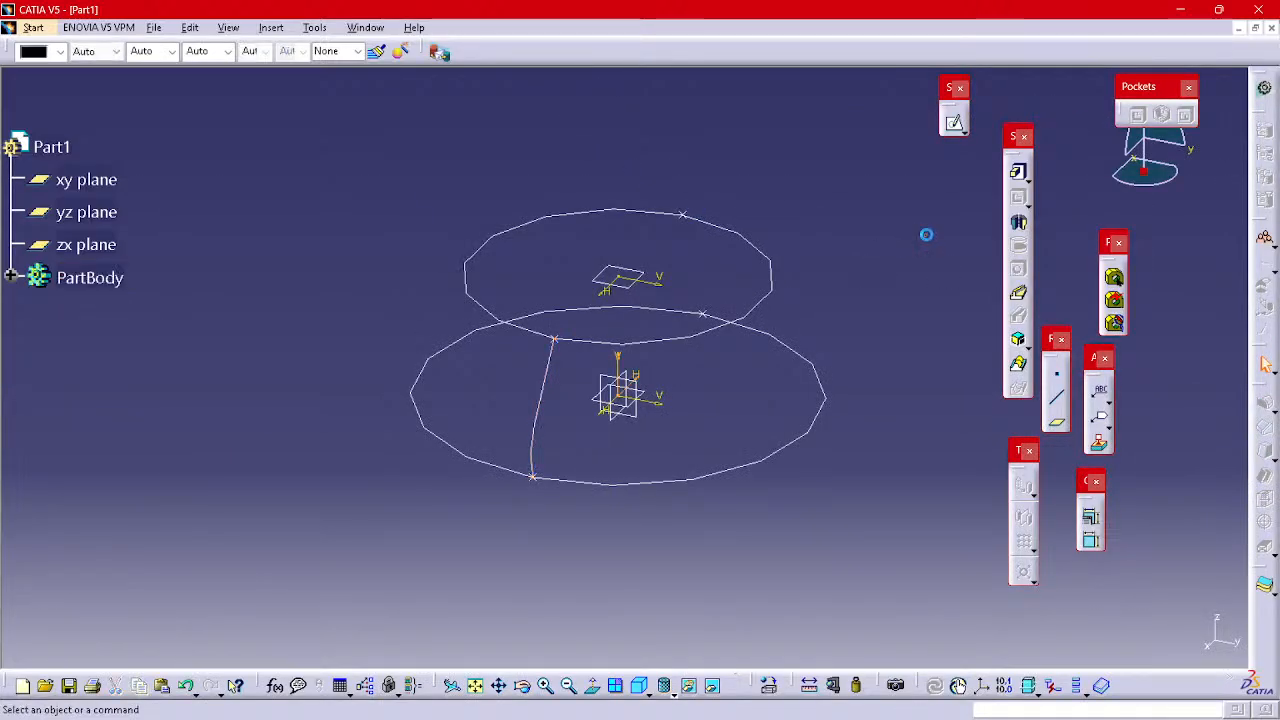
pyautogui.click(954, 122)
pyautogui.click(621, 372)
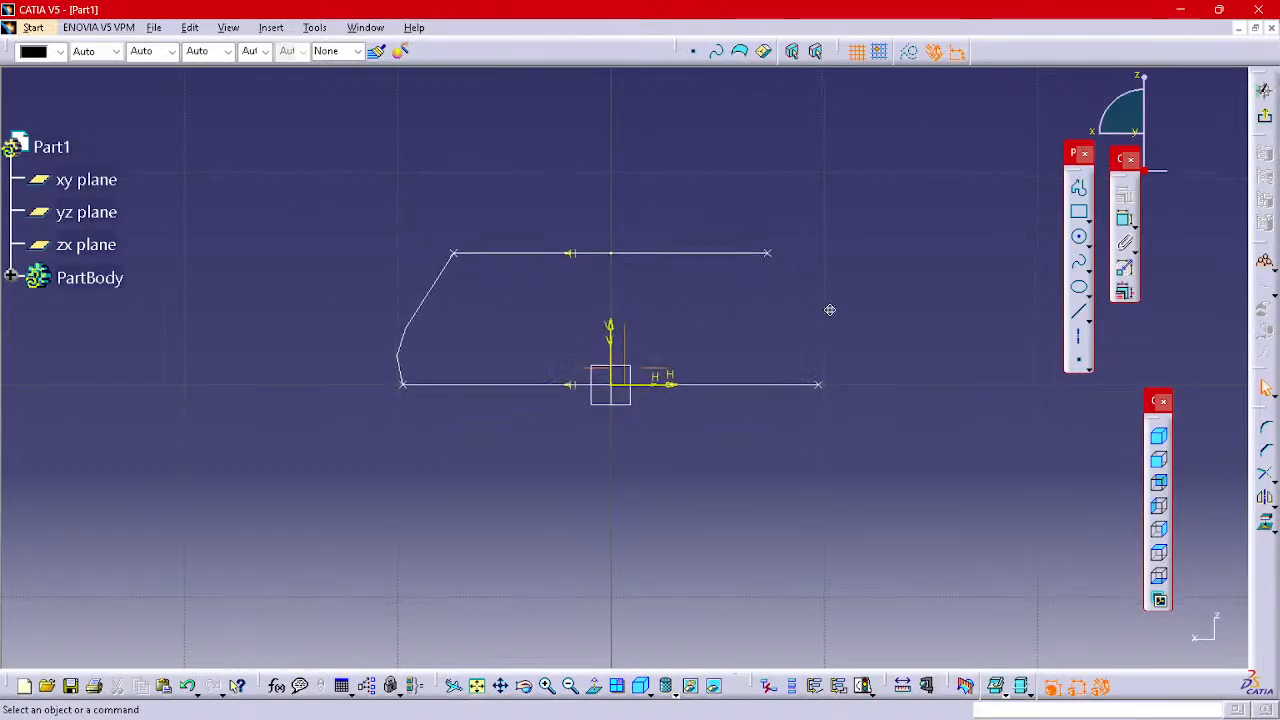
pyautogui.click(1078, 187)
pyautogui.press('Escape')
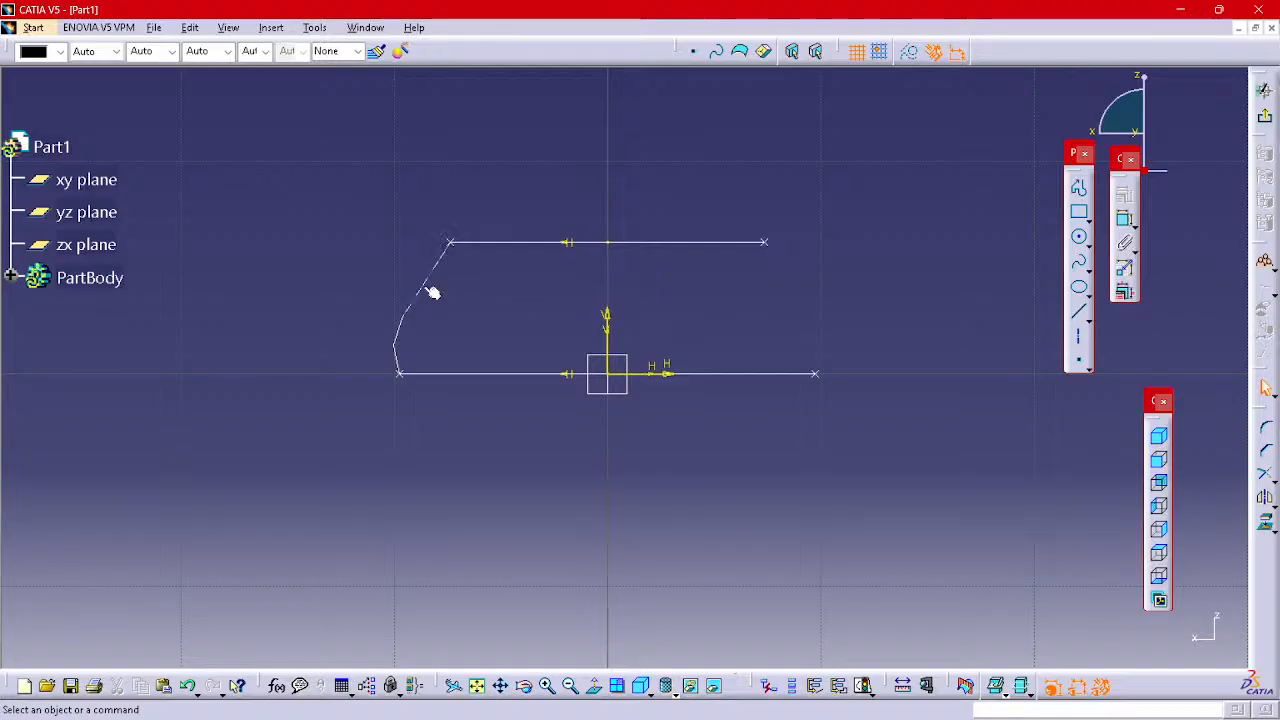
pyautogui.click(1264, 116)
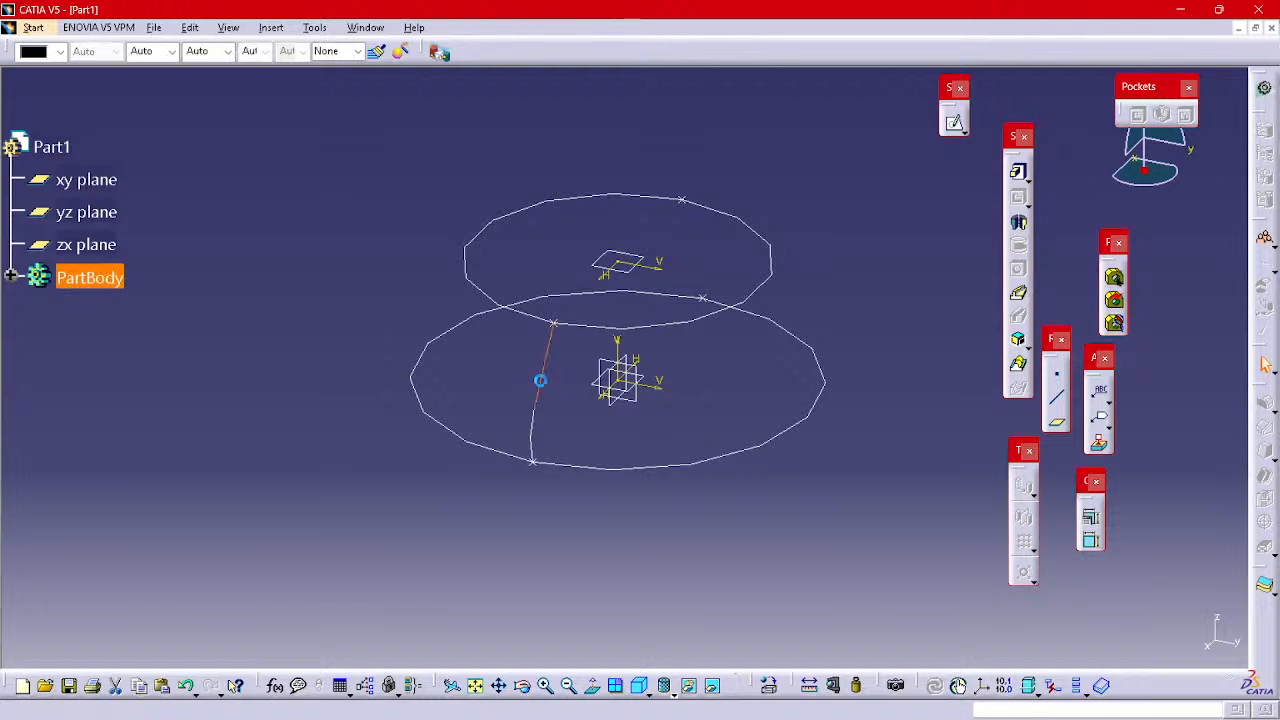
# - Reopen the side guide sketch and mirror its line and arc about the vertical axis
pyautogui.doubleClick(540, 380)
pyautogui.moveTo(326, 169); pyautogui.dragTo(530, 440)
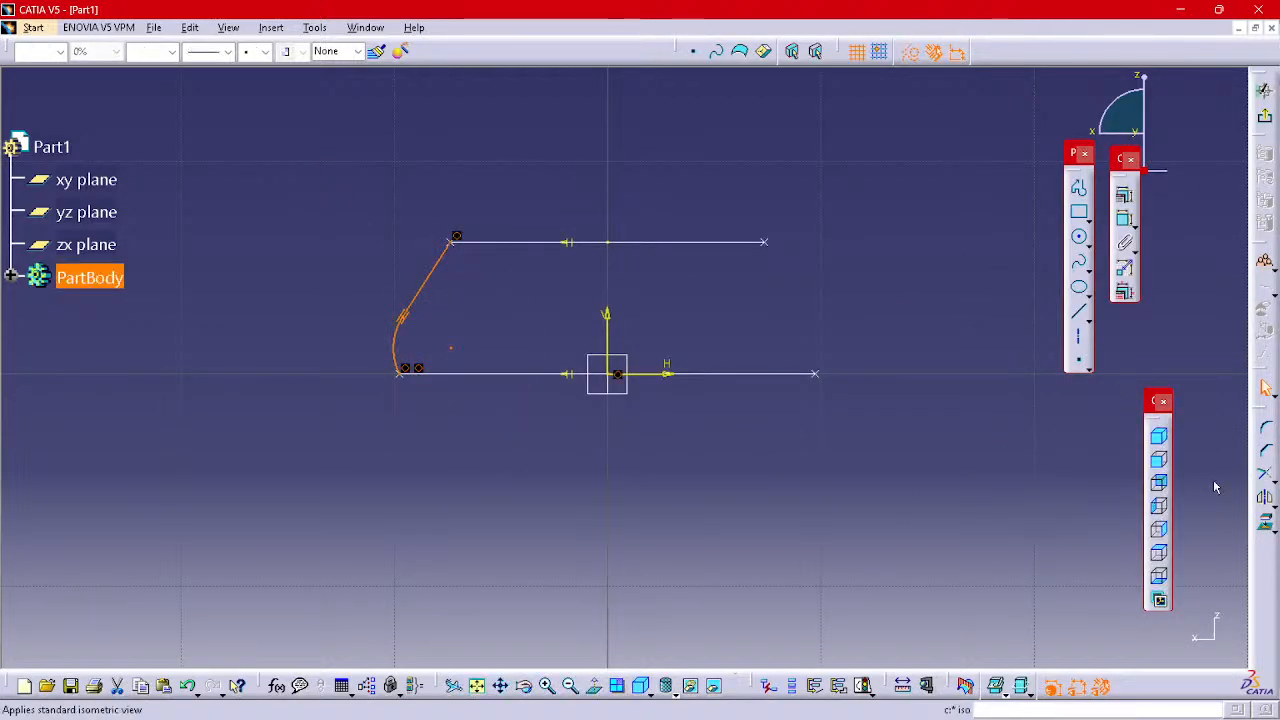
pyautogui.click(1265, 497)
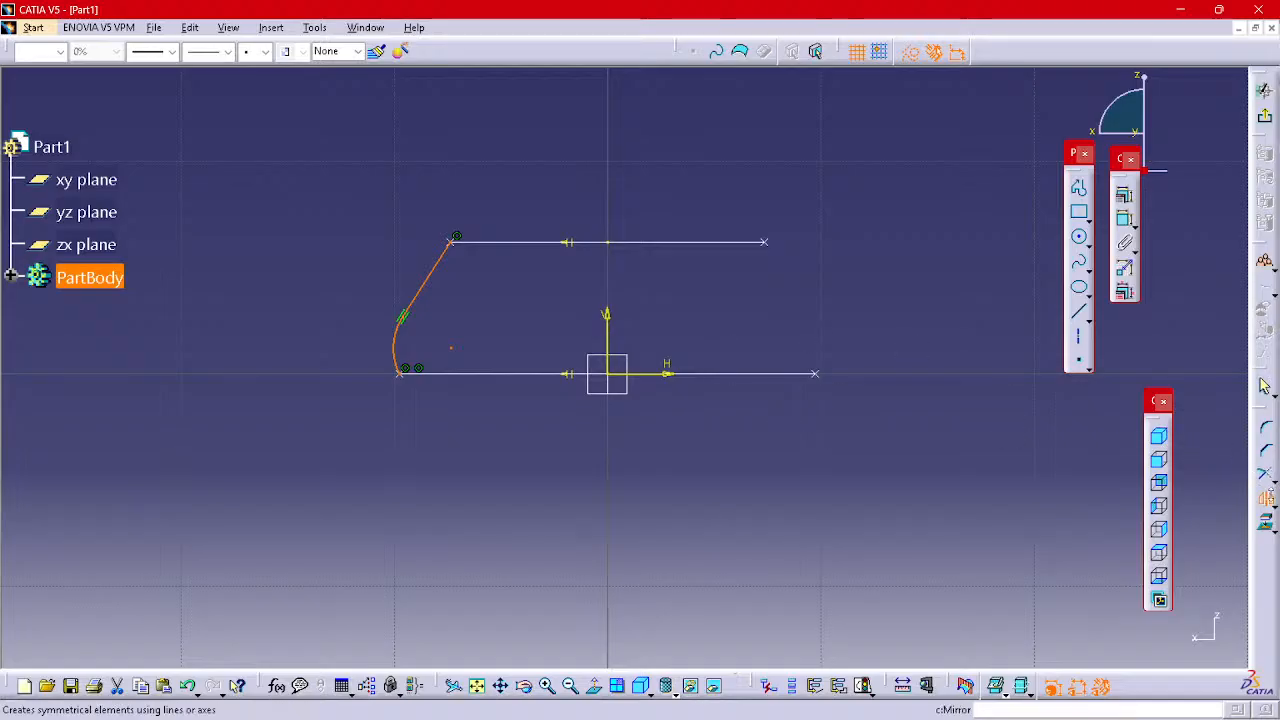
pyautogui.click(609, 327)
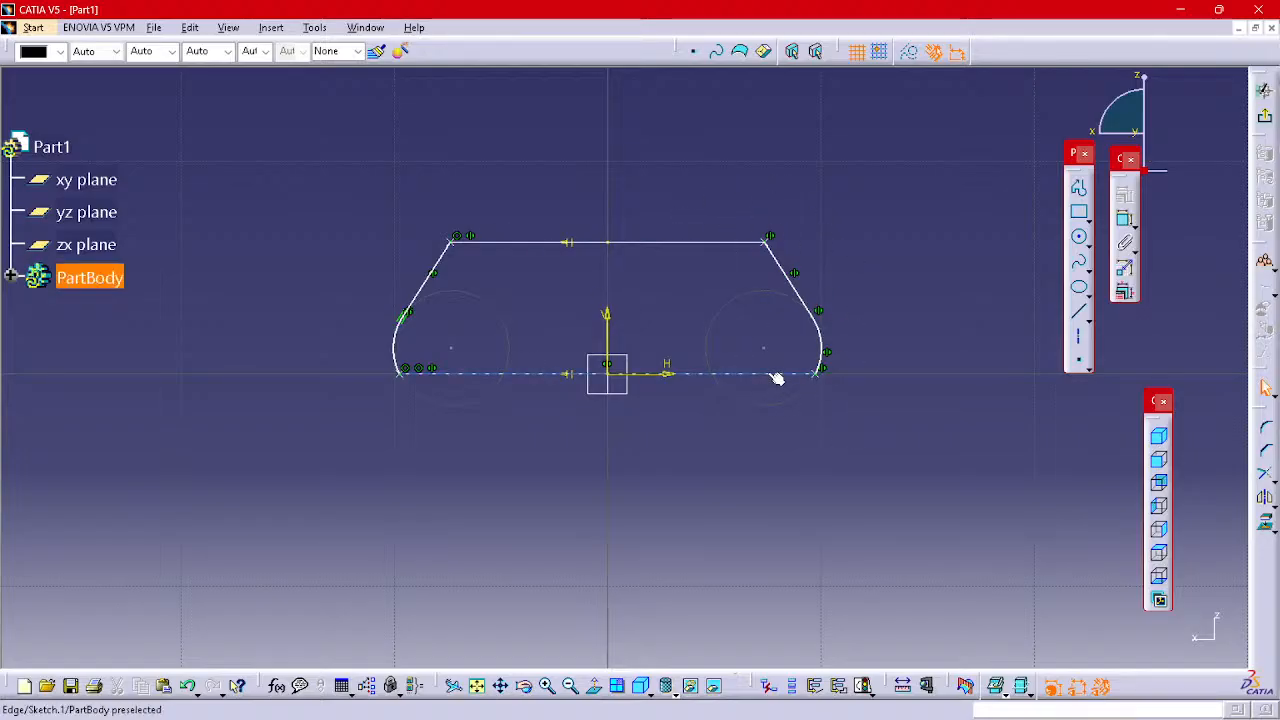
# - Cut the mirrored line and arc out of the first guide sketch, expand PartBody in the tree, and exit the sketch
pyautogui.moveTo(702, 181); pyautogui.dragTo(893, 435)
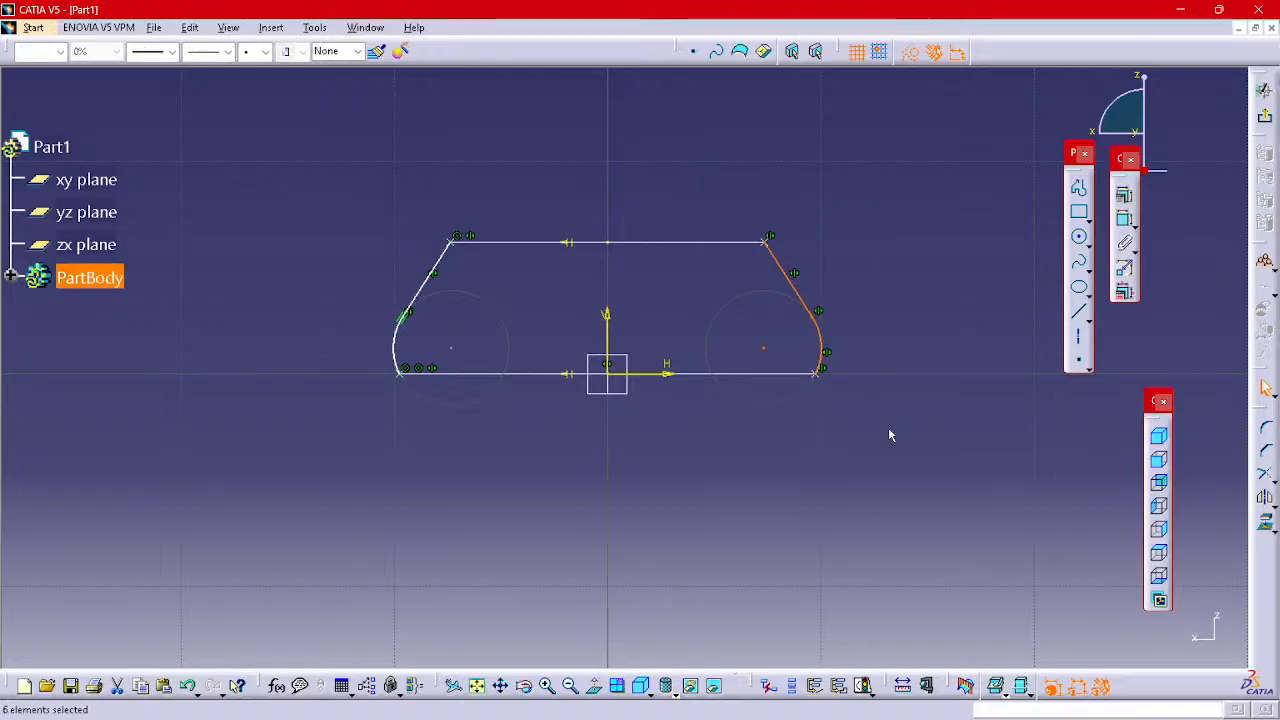
pyautogui.press('Delete')
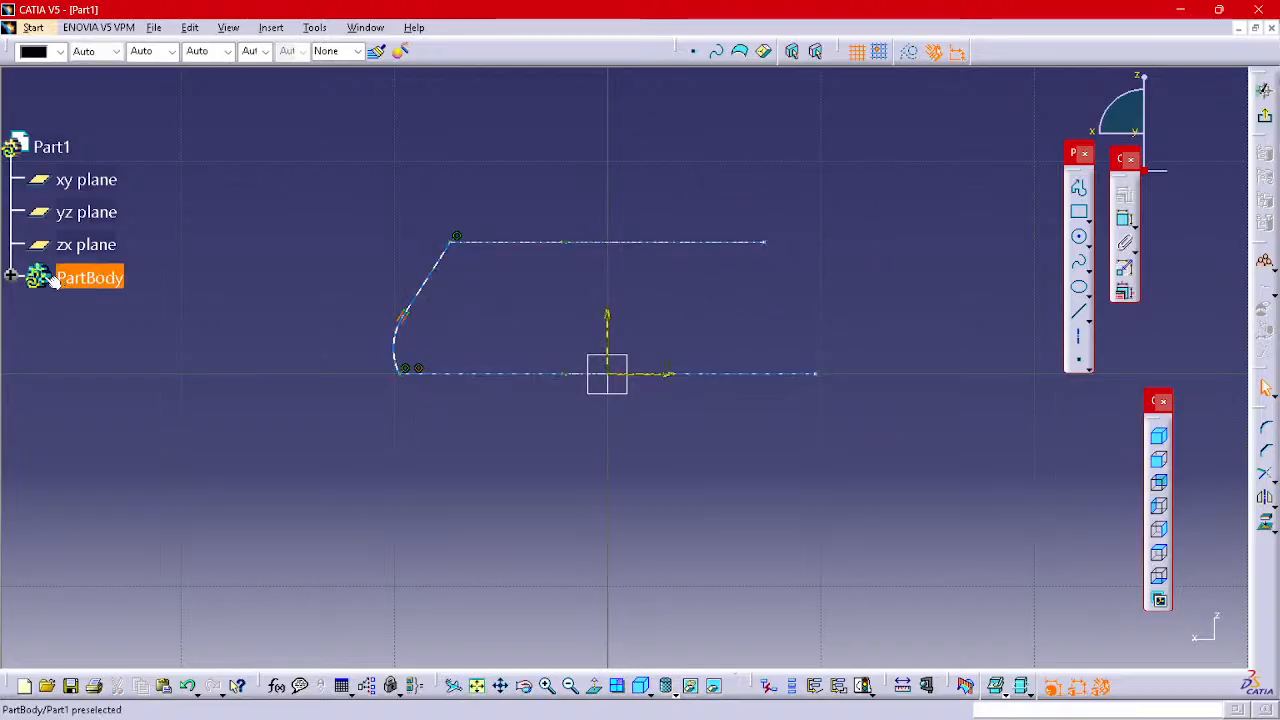
pyautogui.click(11, 277)
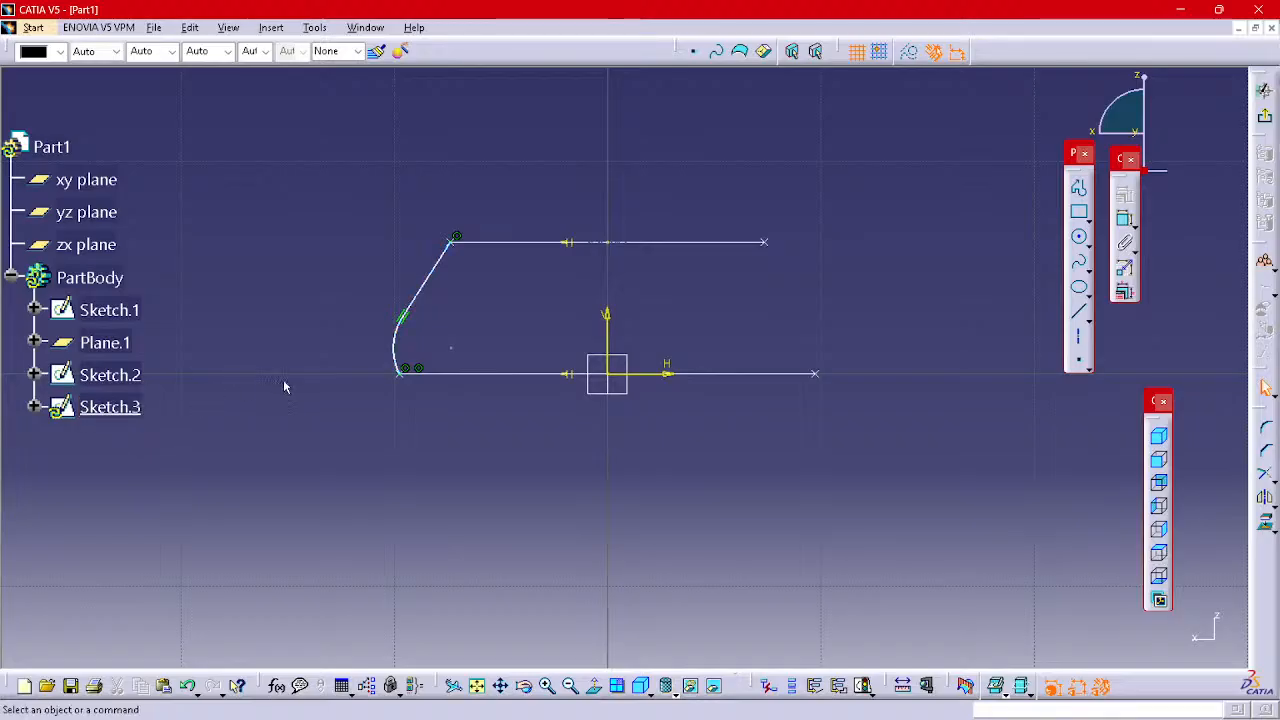
pyautogui.click(1265, 116)
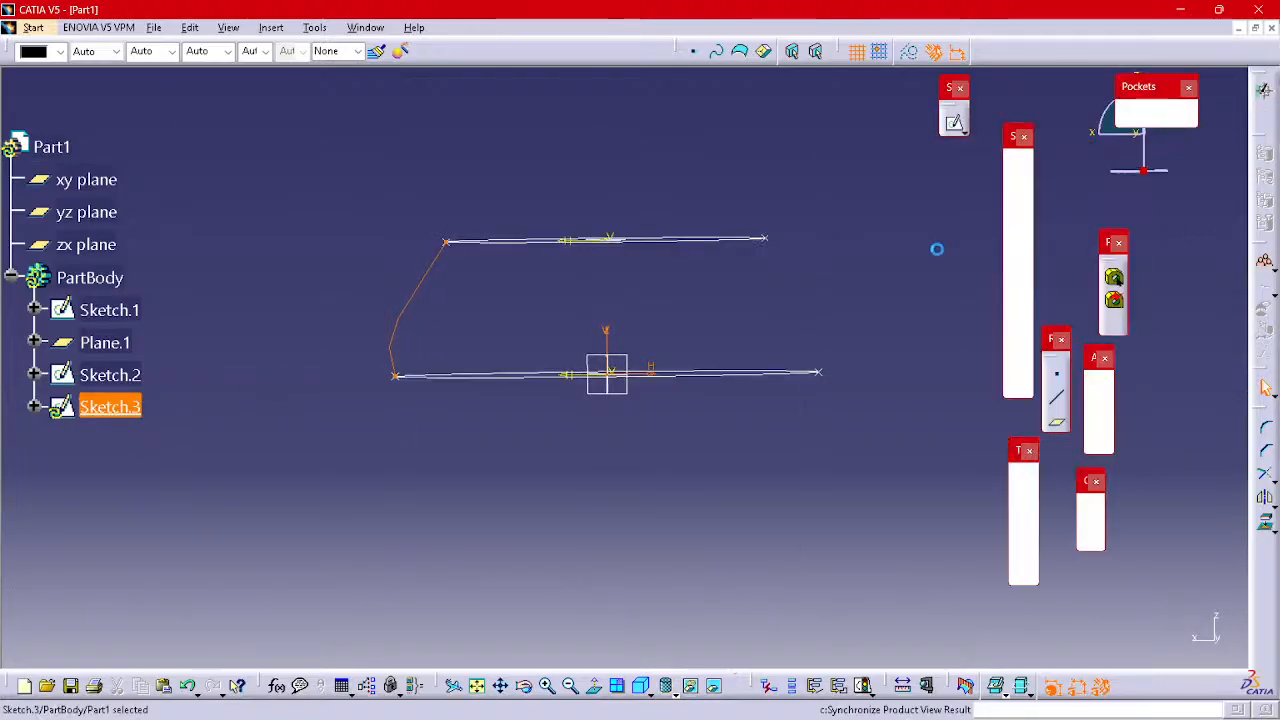
# - Start a new sketch on the zx plane and paste the mirrored line and arc into it
pyautogui.click(954, 122)
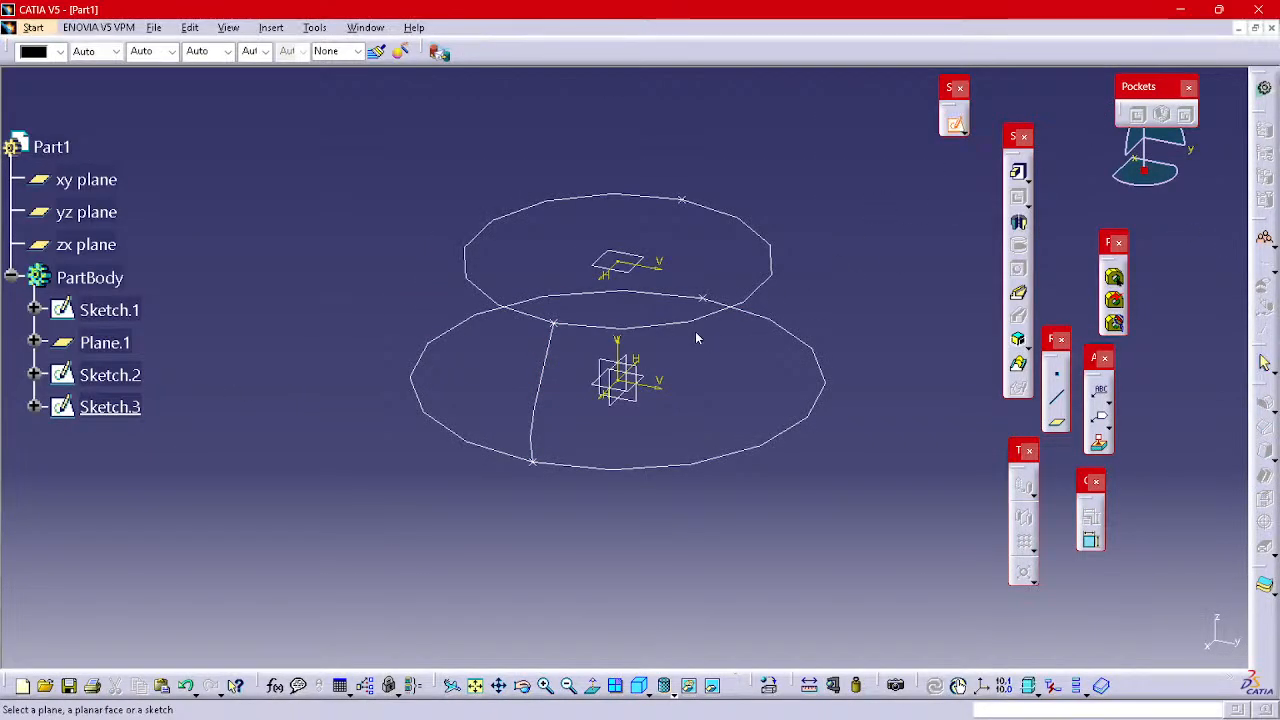
pyautogui.click(630, 367)
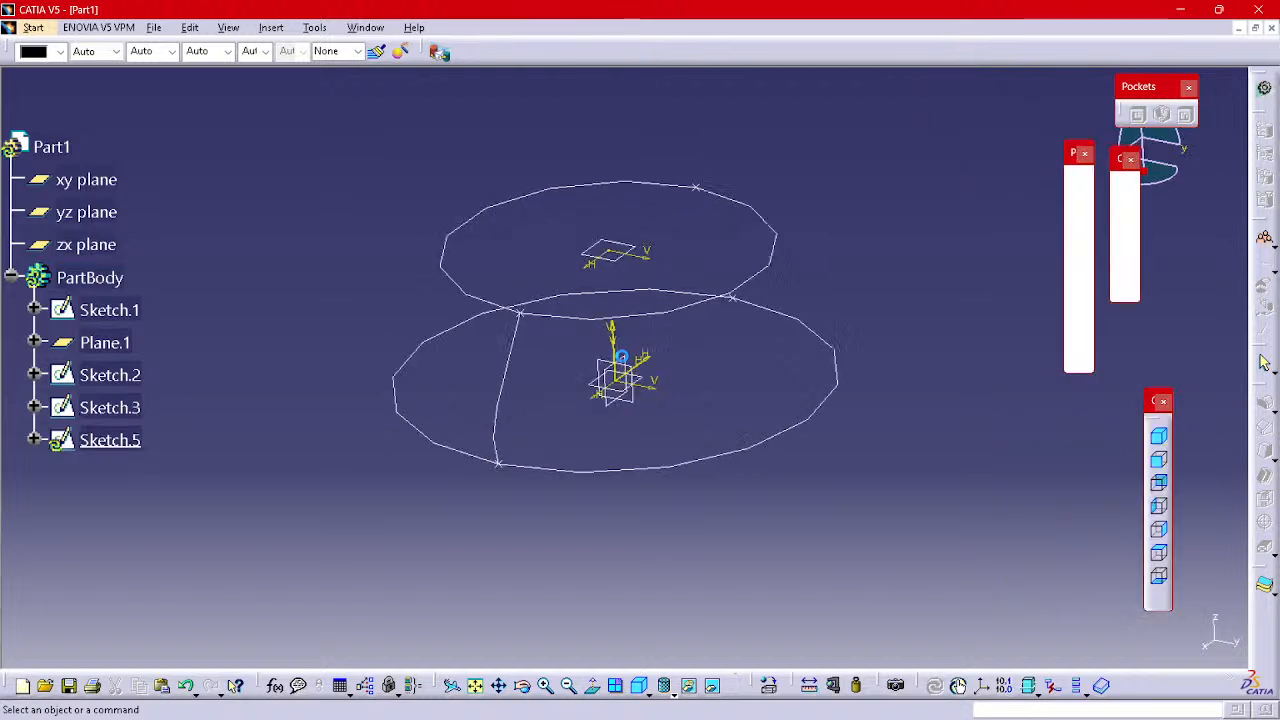
pyautogui.hotkey('ctrl', 'v')
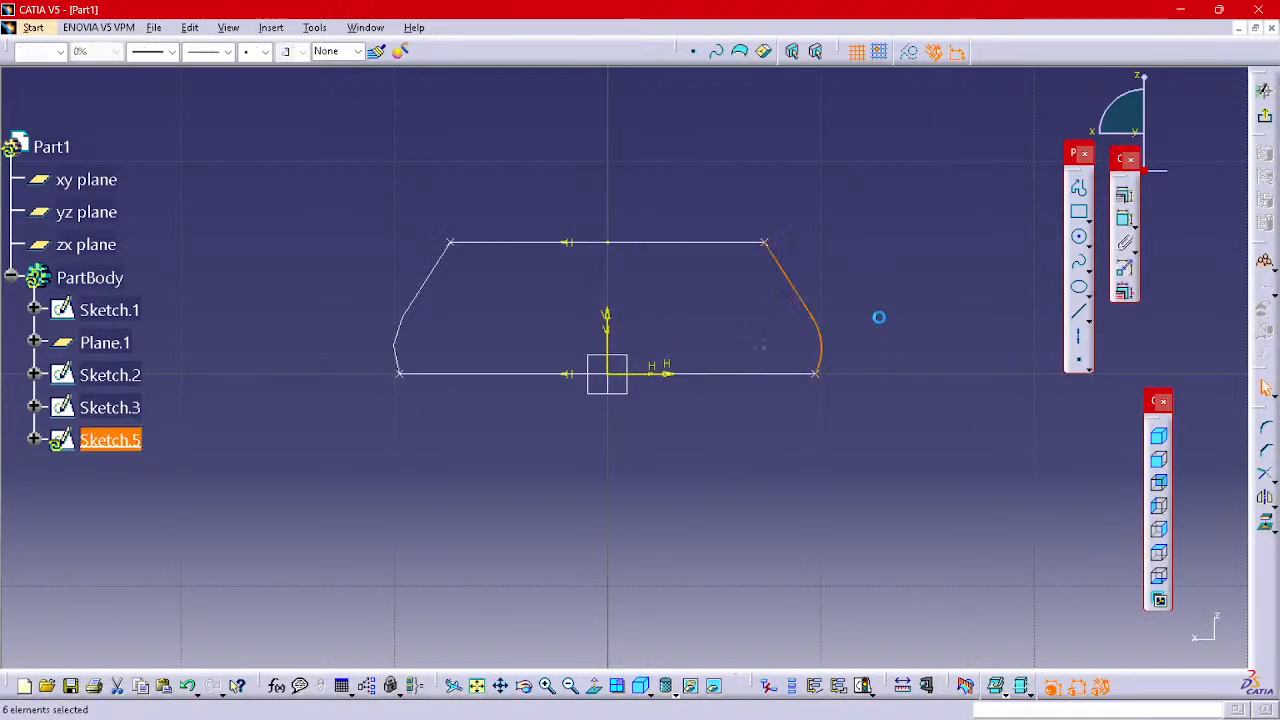
# - Add a distance constraint between the pasted line's upper endpoint and the upper circle's adjacent end point
pyautogui.scroll(1, 859, 291)
pyautogui.moveTo(859, 291)
pyautogui.mouseDown(button='middle')
pyautogui.moveTo(771, 304)
pyautogui.moveTo(797, 246)
pyautogui.moveTo(777, 311)
pyautogui.moveTo(808, 163)
pyautogui.moveTo(625, 480)
pyautogui.mouseUp(button='middle')
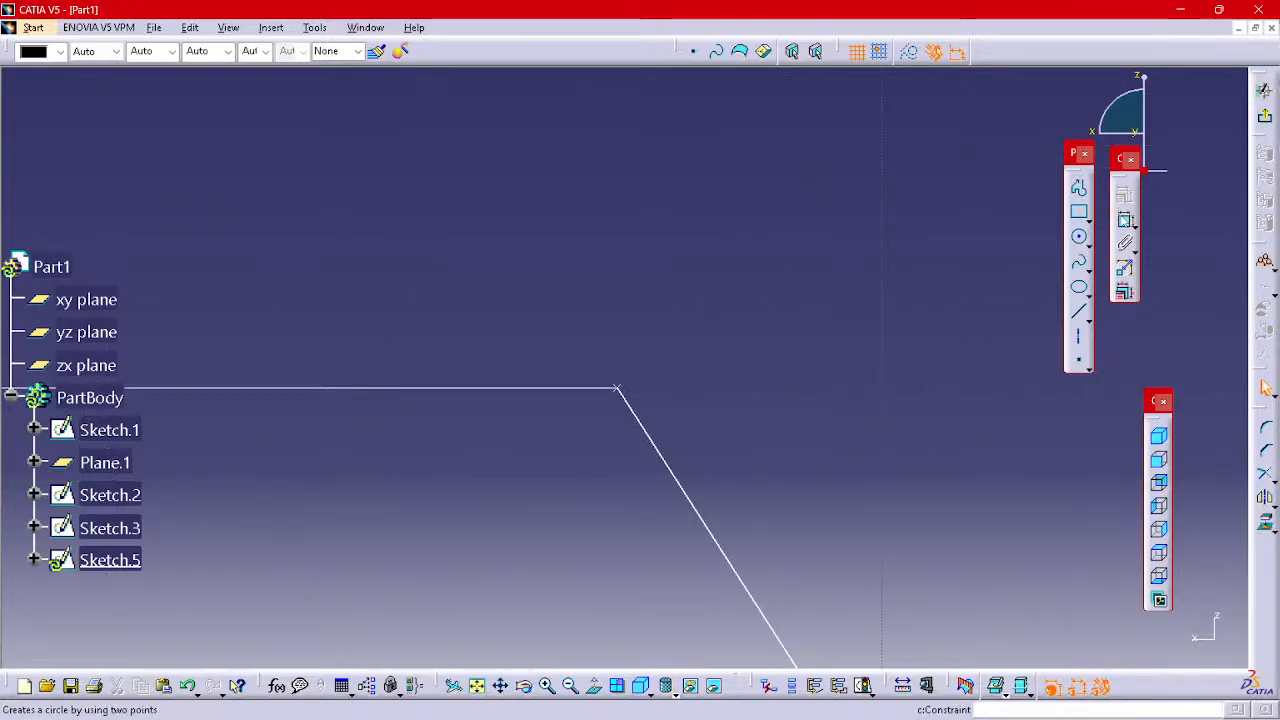
pyautogui.click(620, 392)
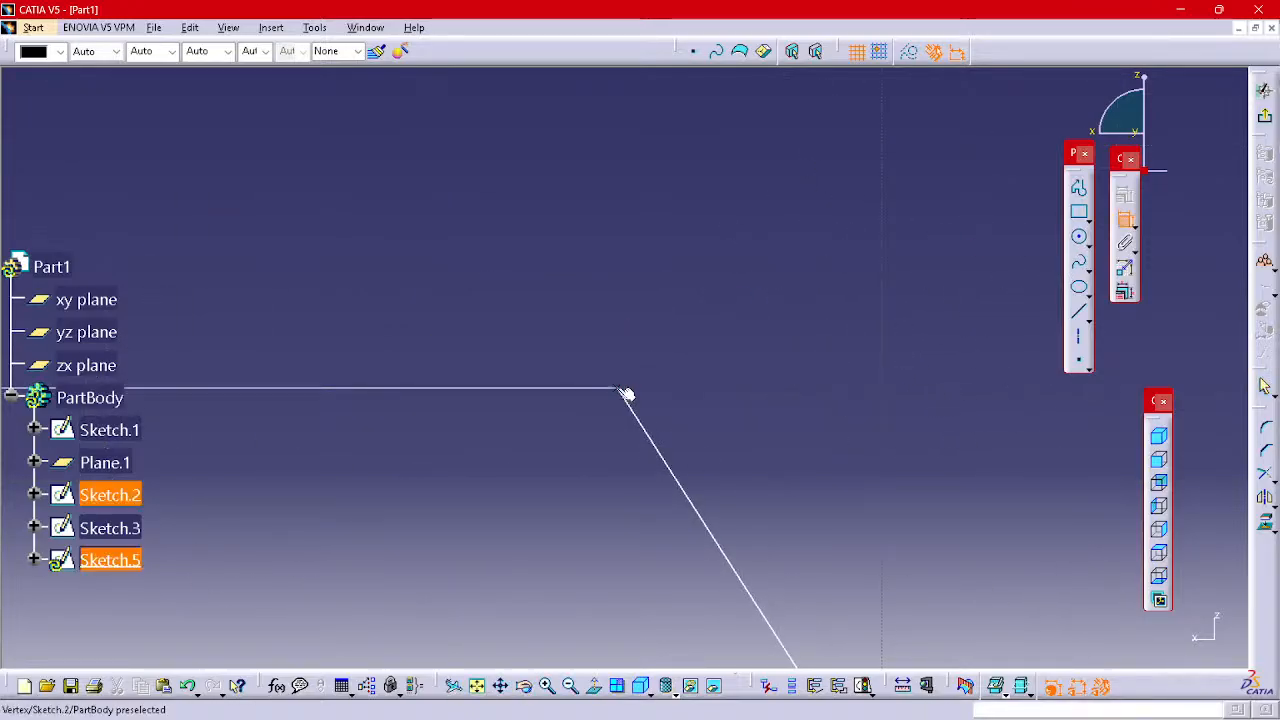
pyautogui.click(621, 390)
pyautogui.click(656, 346)
pyautogui.moveTo(707, 357)
pyautogui.mouseDown(button='middle')
pyautogui.moveTo(720, 157)
pyautogui.moveTo(843, 457)
pyautogui.moveTo(823, 323)
pyautogui.moveTo(882, 210)
pyautogui.moveTo(851, 272)
pyautogui.mouseUp(button='middle')
pyautogui.click(1125, 218)
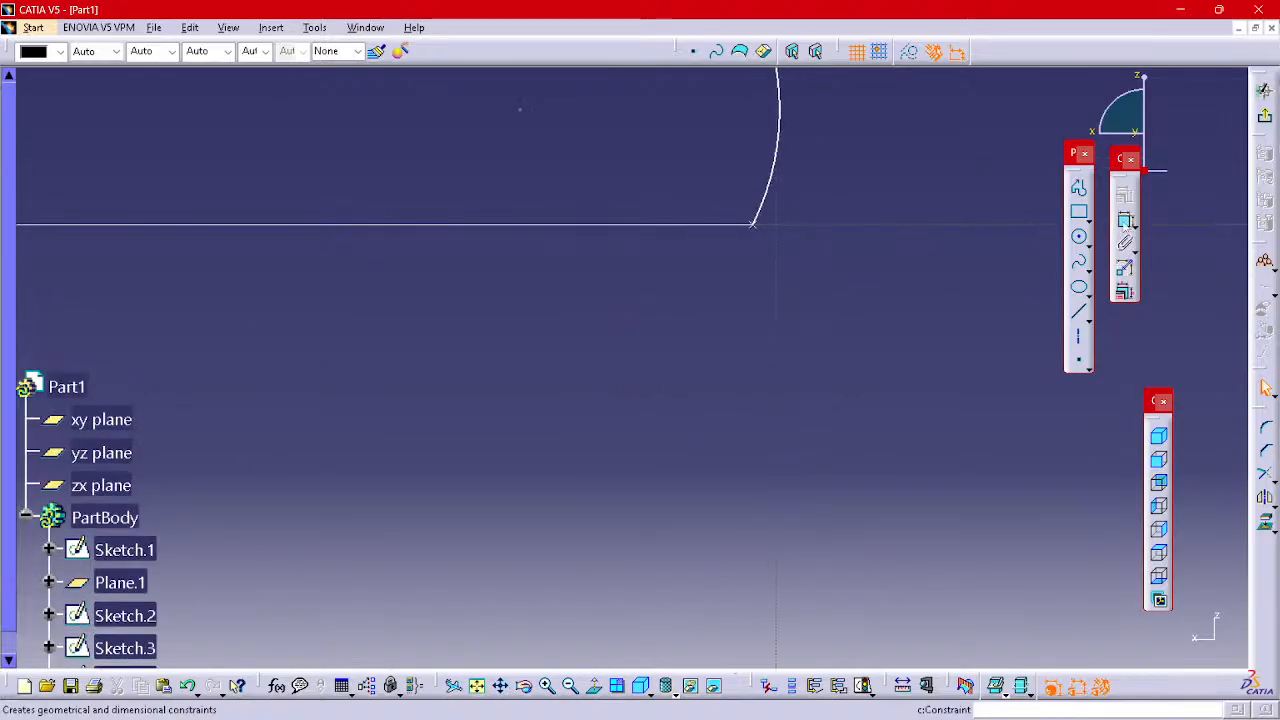
pyautogui.click(761, 224)
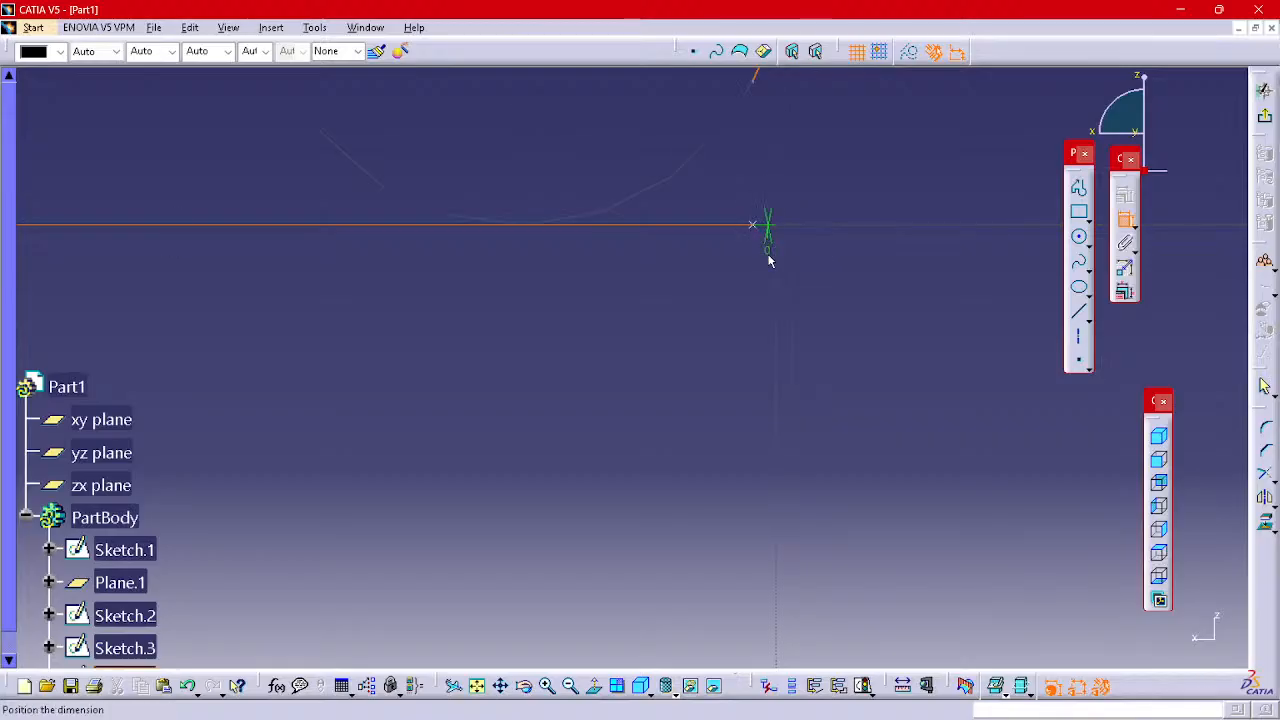
pyautogui.hotkey('ctrl', 'z')
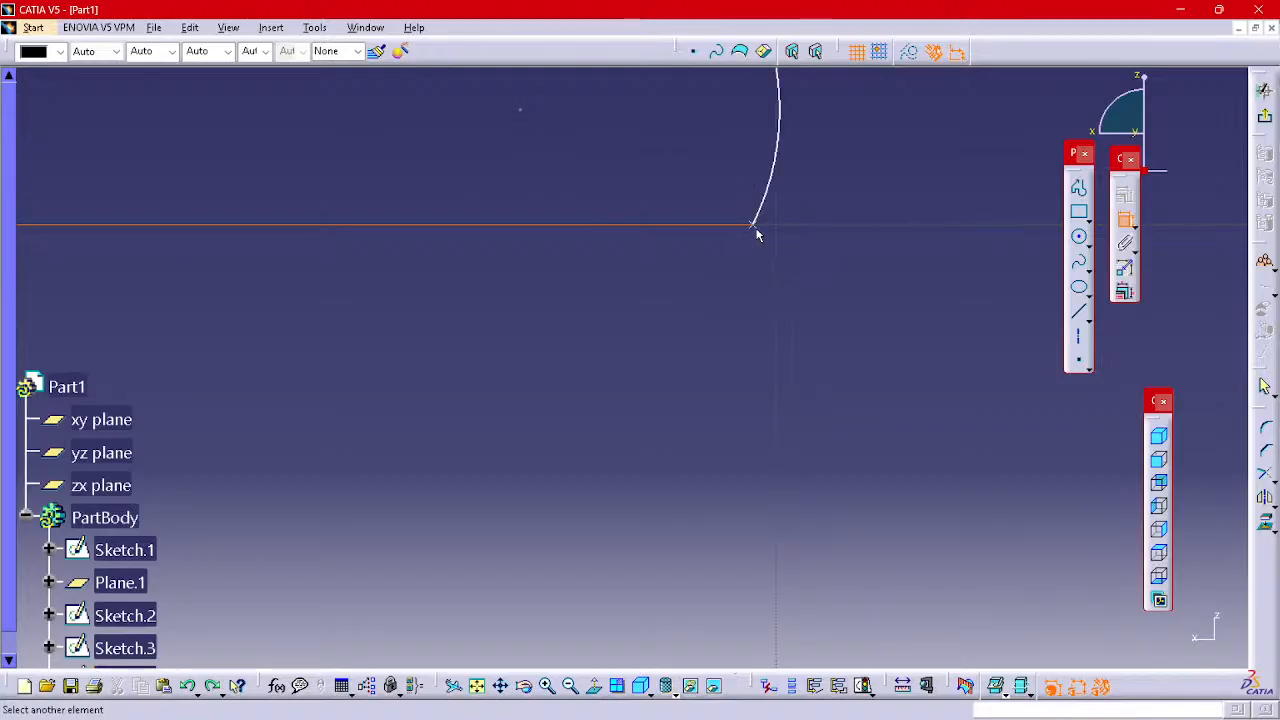
pyautogui.click(1125, 220)
pyautogui.click(1125, 220)
pyautogui.click(758, 226)
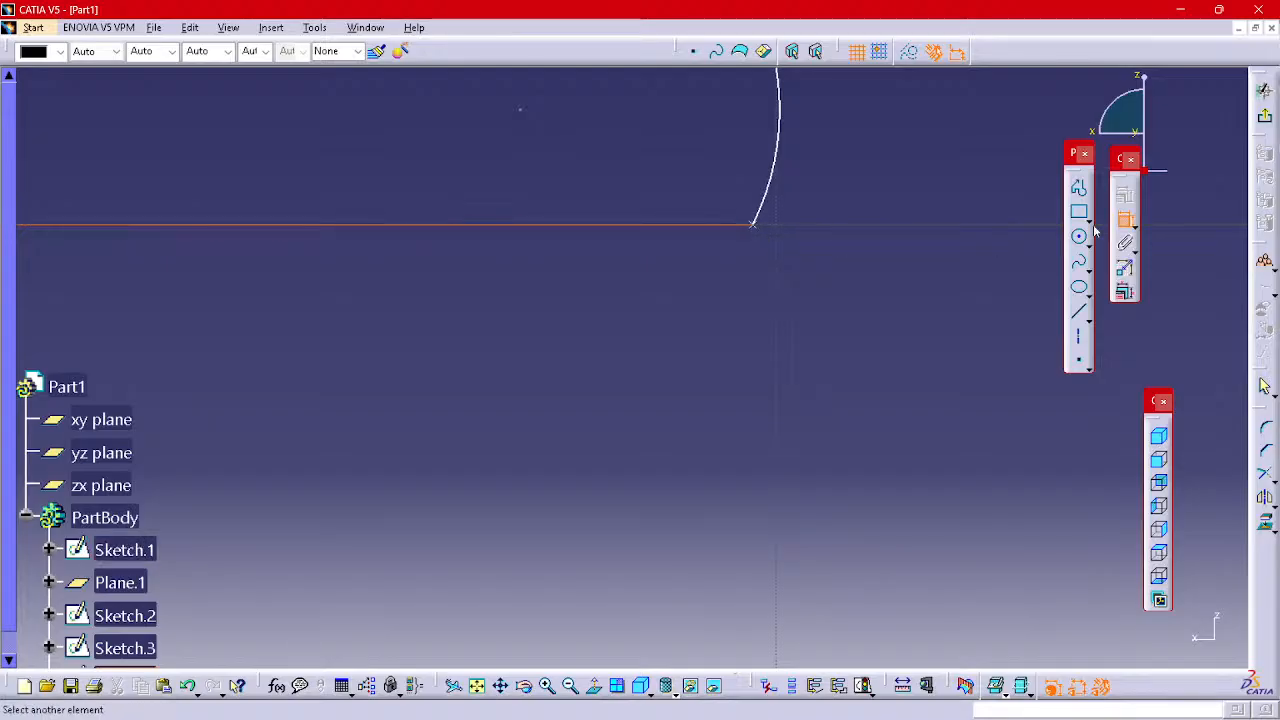
pyautogui.click(1125, 220)
# - Constrain the pasted arc's lower endpoint to the lower circle's adjacent end point, and exit the sketch
pyautogui.click(1125, 220)
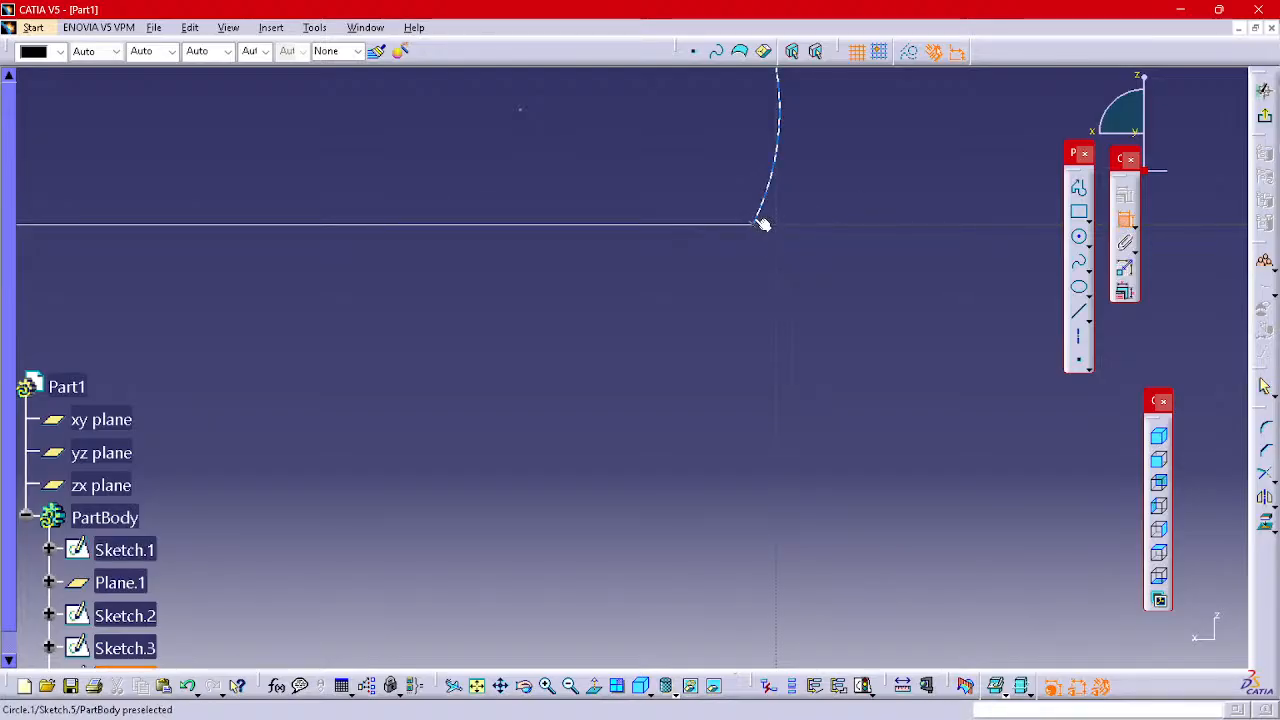
pyautogui.click(760, 226)
pyautogui.rightClick(826, 229)
pyautogui.click(914, 297)
pyautogui.click(781, 280)
pyautogui.moveTo(888, 243)
pyautogui.mouseDown(button='middle')
pyautogui.moveTo(894, 357)
pyautogui.moveTo(1008, 431)
pyautogui.moveTo(854, 382)
pyautogui.mouseUp(button='middle')
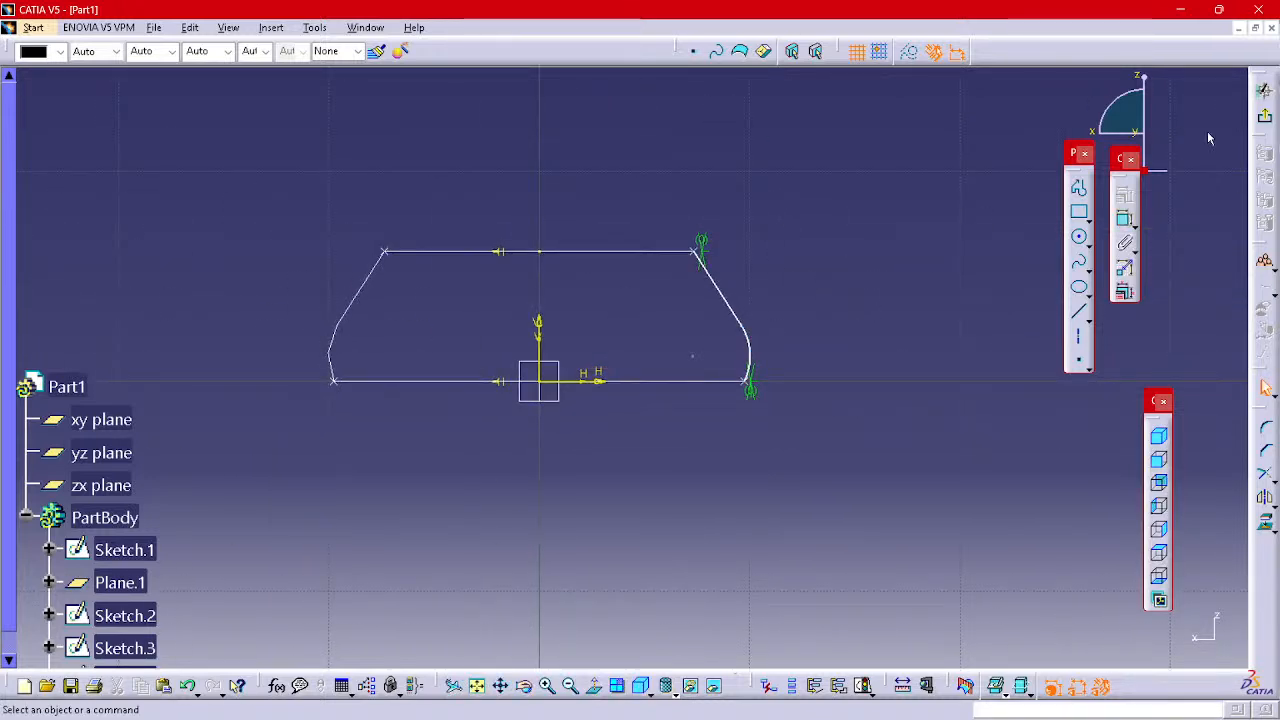
pyautogui.click(1264, 116)
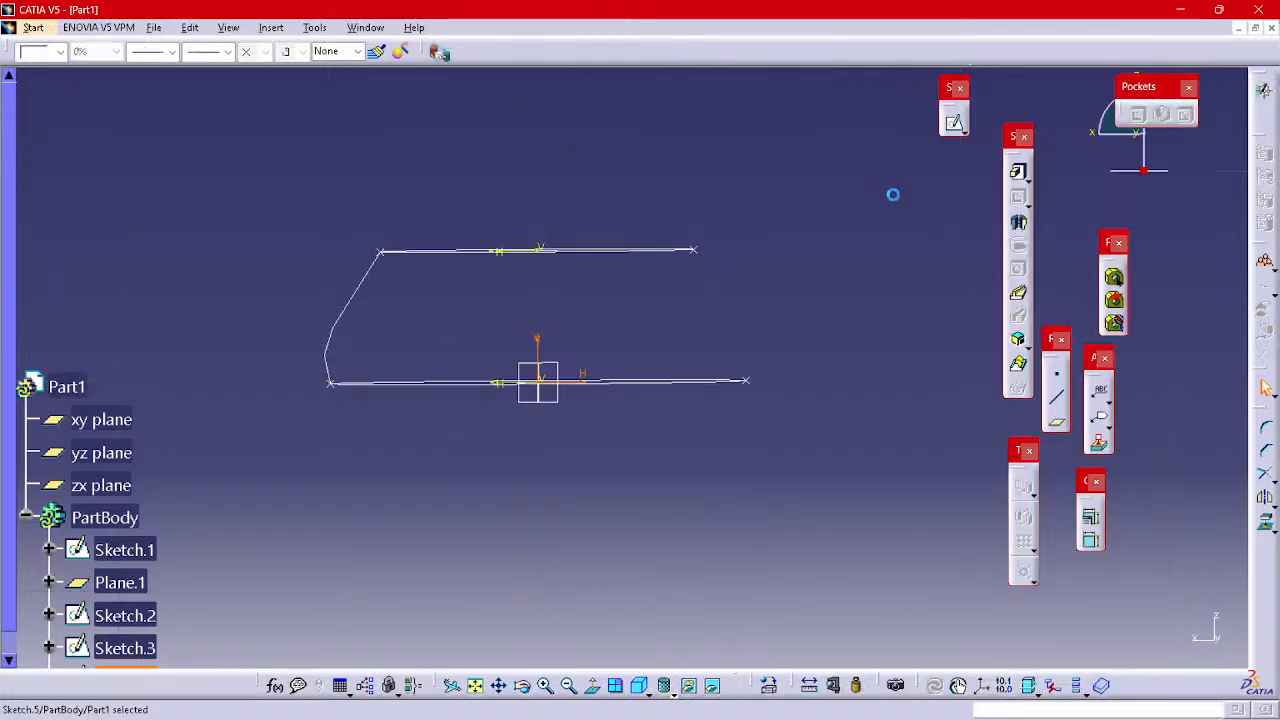
# - Start a Multi-Sections Solid with the upper circle and the lower circle as its two sections
pyautogui.moveTo(802, 355); pyautogui.dragTo(600, 380, button='middle')
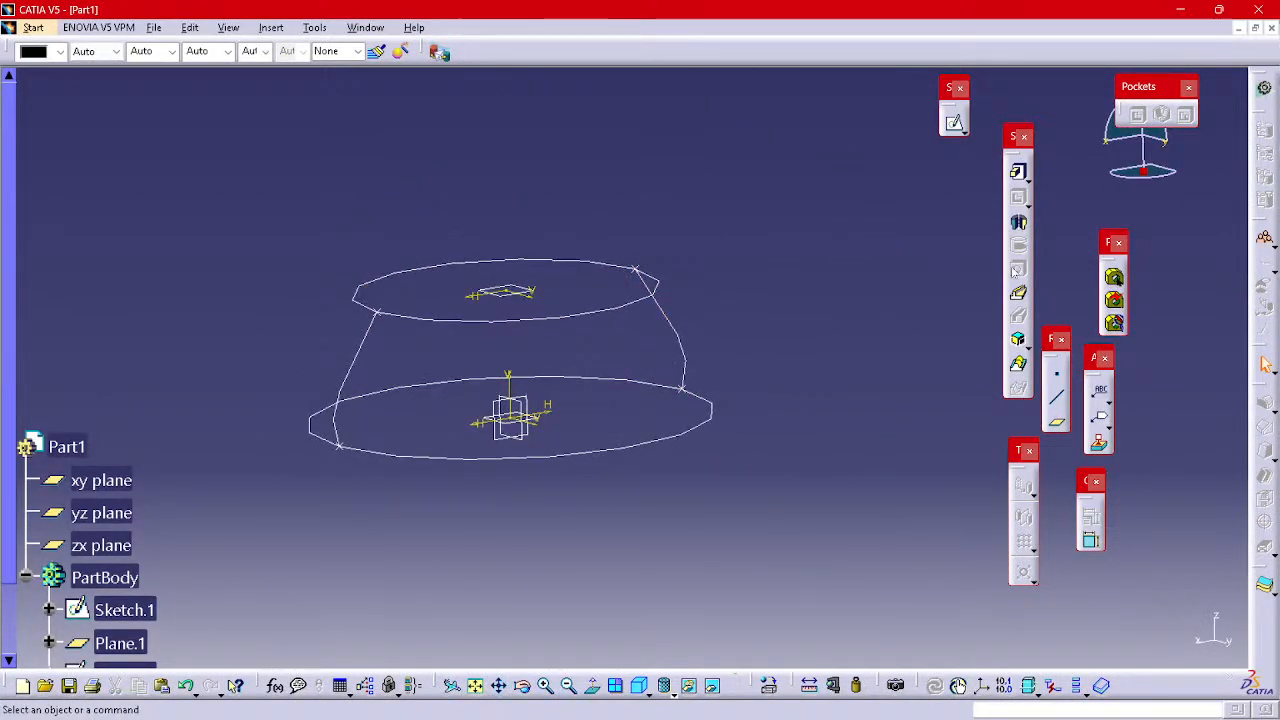
pyautogui.click(1018, 245)
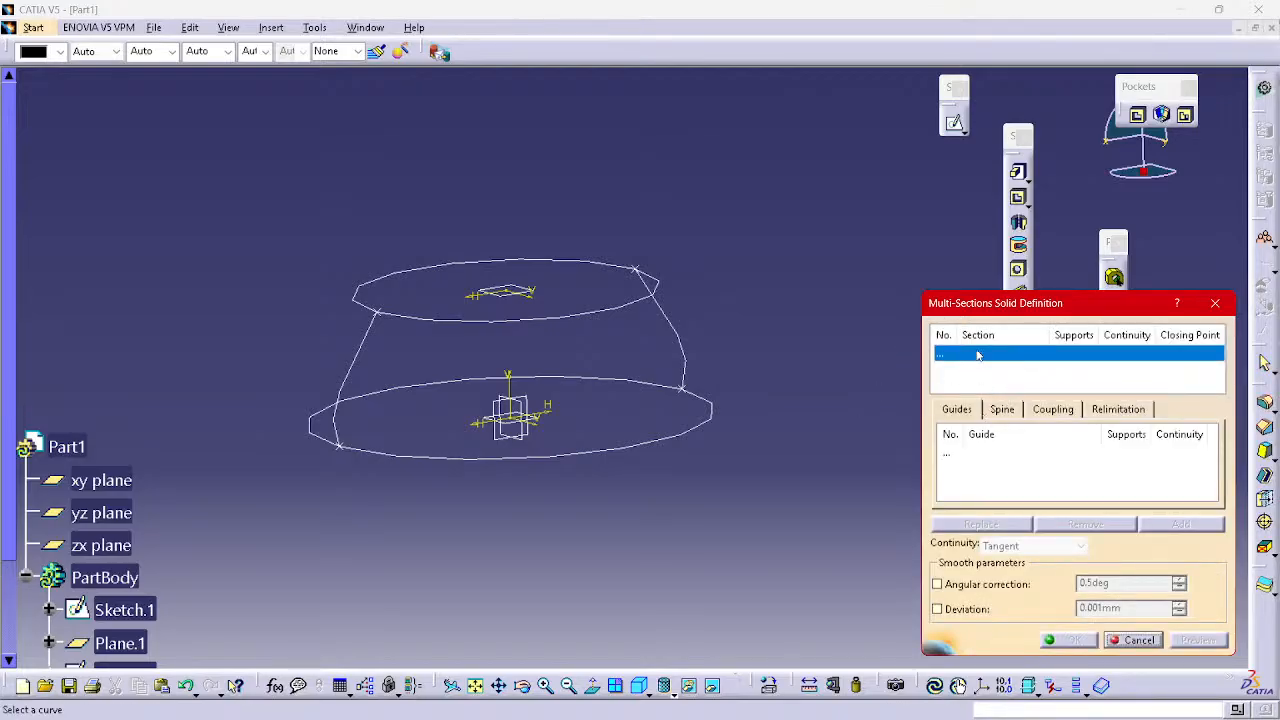
pyautogui.moveTo(970, 303); pyautogui.dragTo(814, 150)
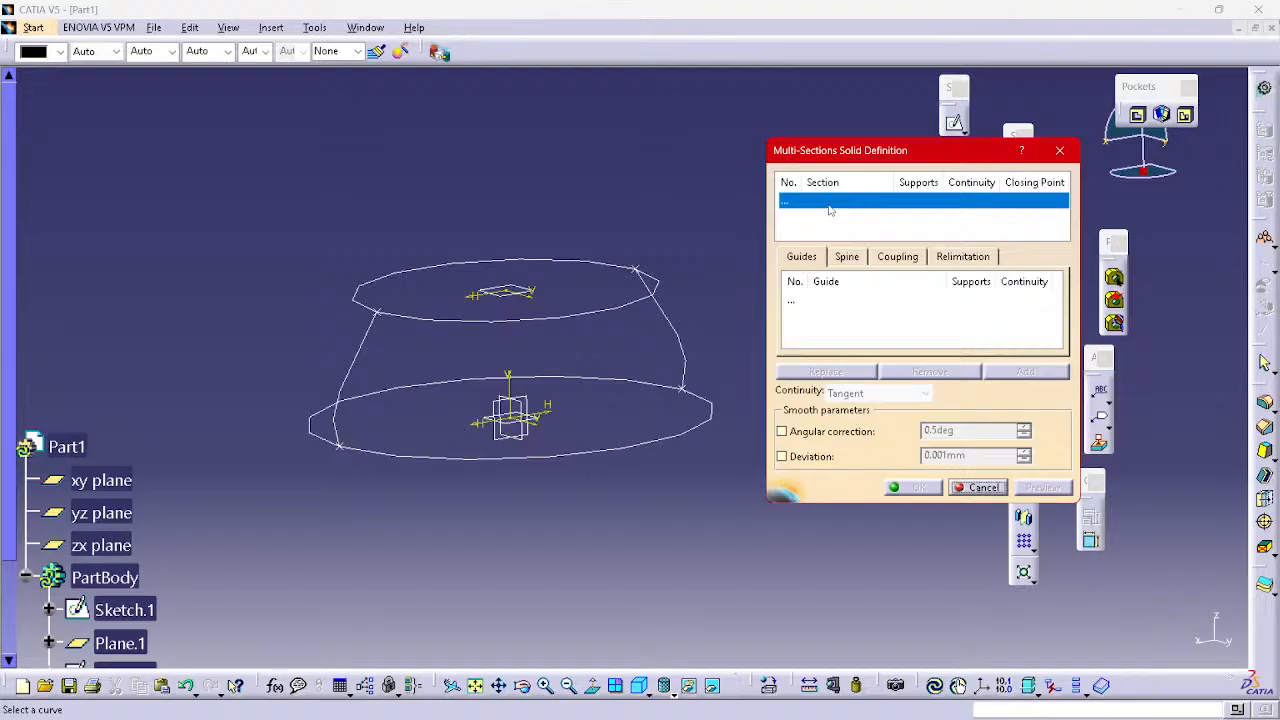
pyautogui.click(574, 317)
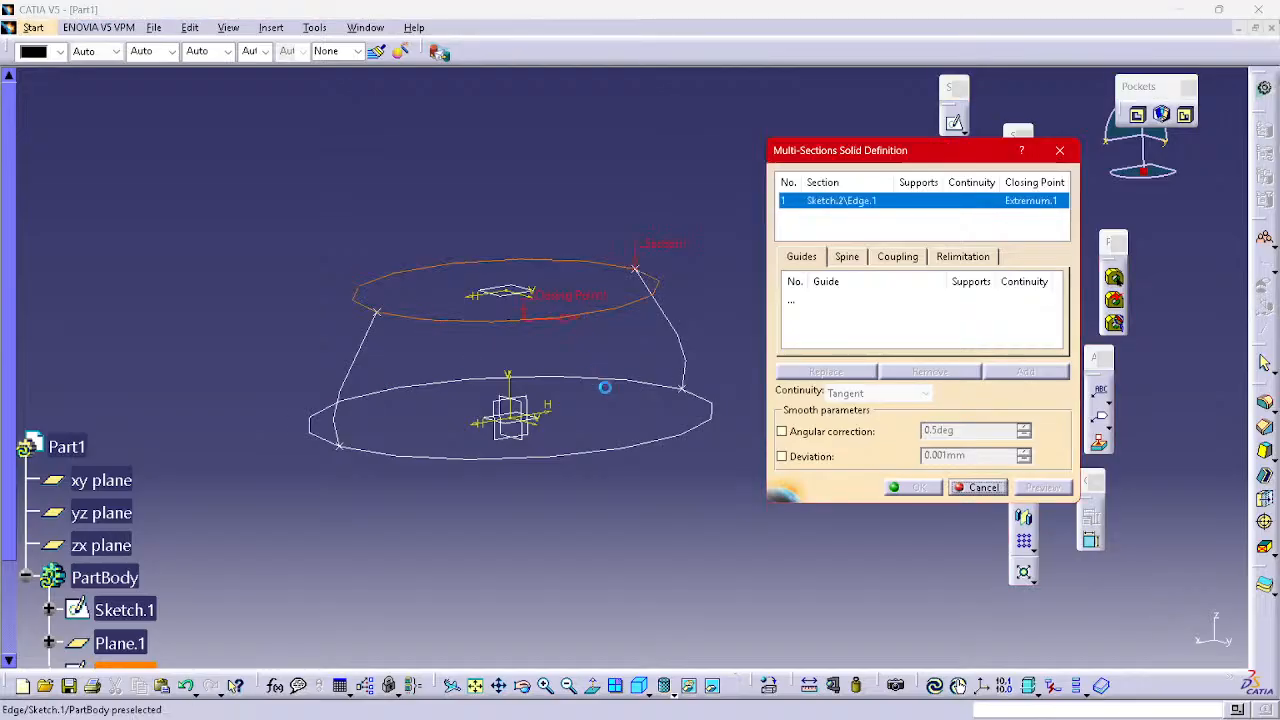
pyautogui.click(619, 450)
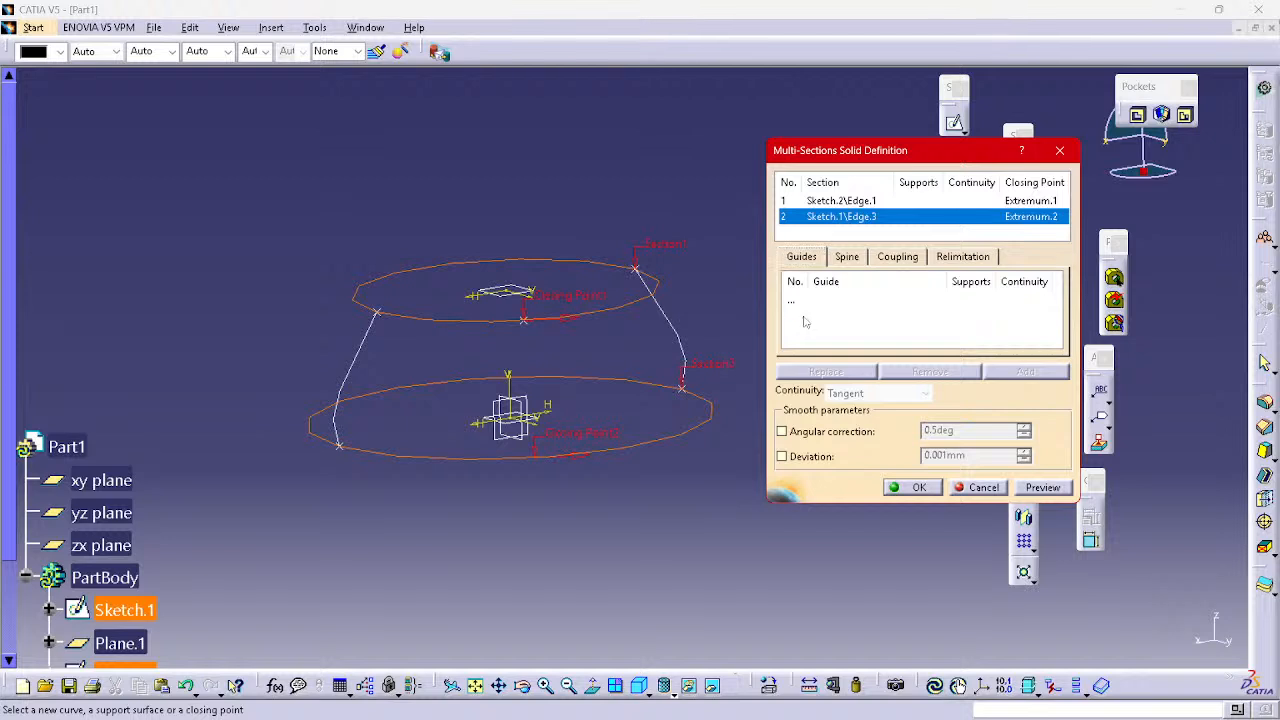
# - Add the two side curves, Sketch.3 and Sketch.5, as guides, preview the shape, and create the multi-sections solid
pyautogui.click(801, 302)
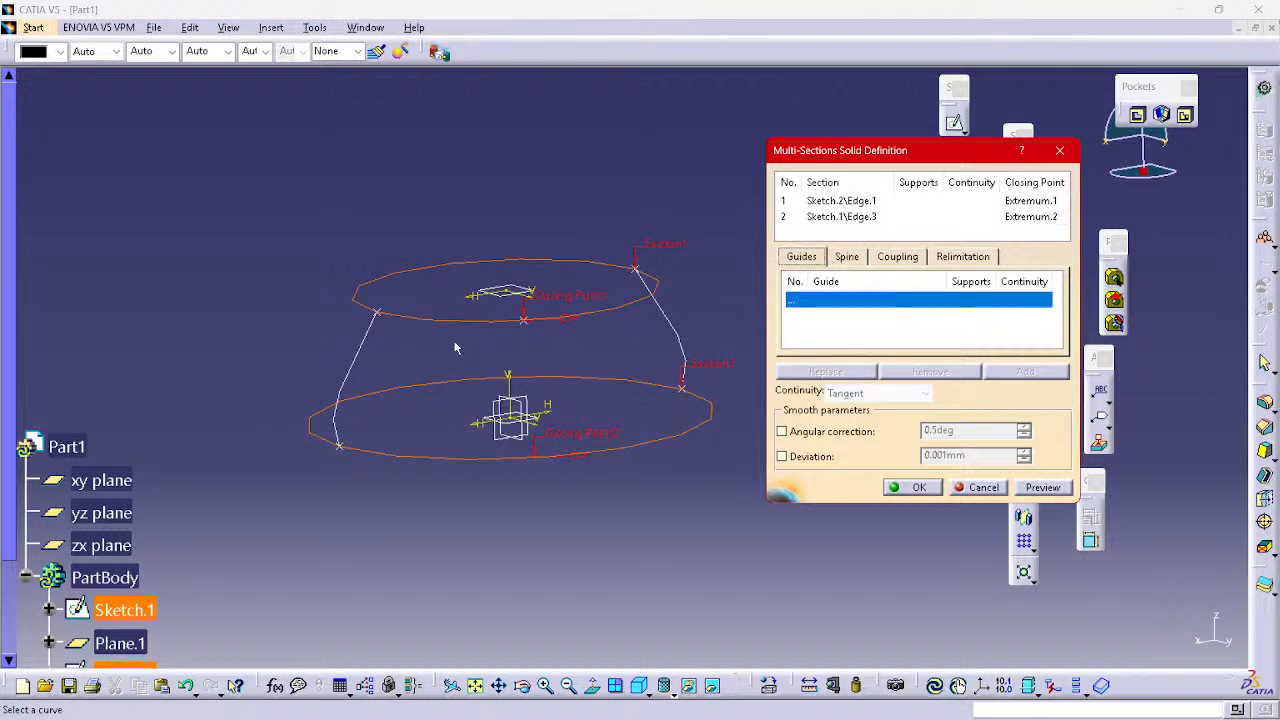
pyautogui.click(367, 343)
pyautogui.click(684, 340)
pyautogui.click(1041, 487)
pyautogui.moveTo(540, 300); pyautogui.dragTo(650, 555, button='middle')
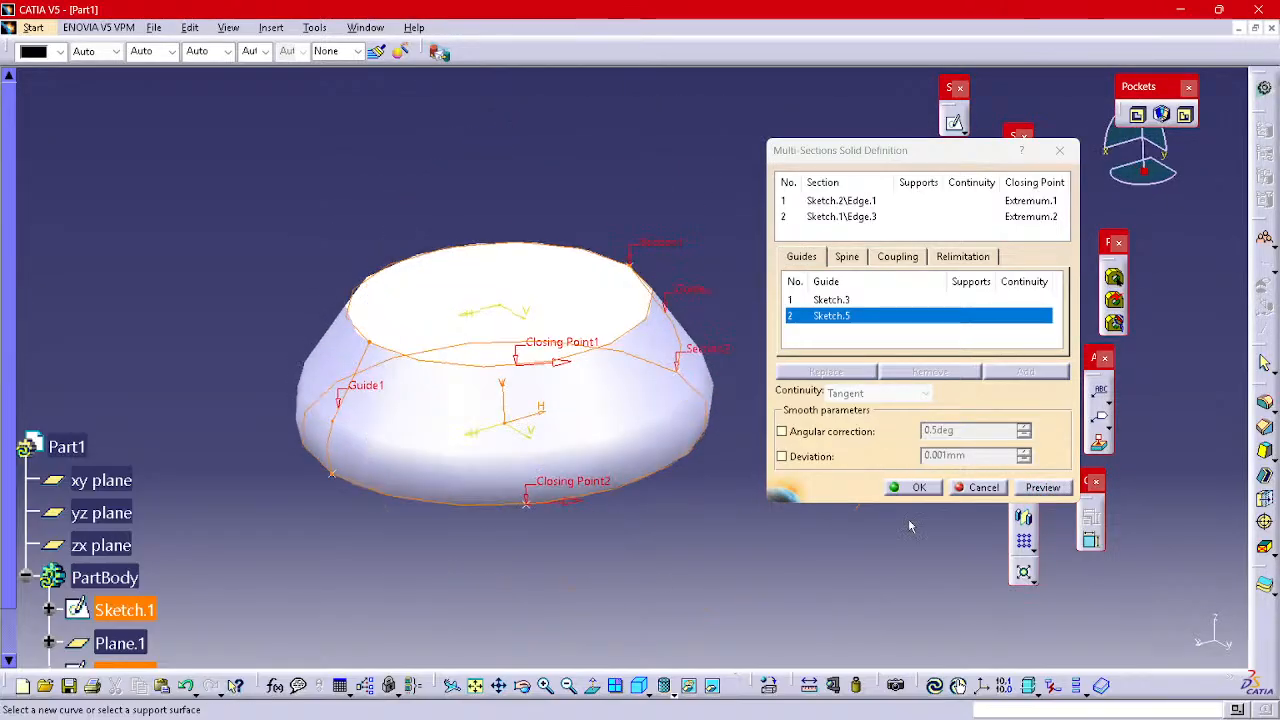
pyautogui.click(924, 488)
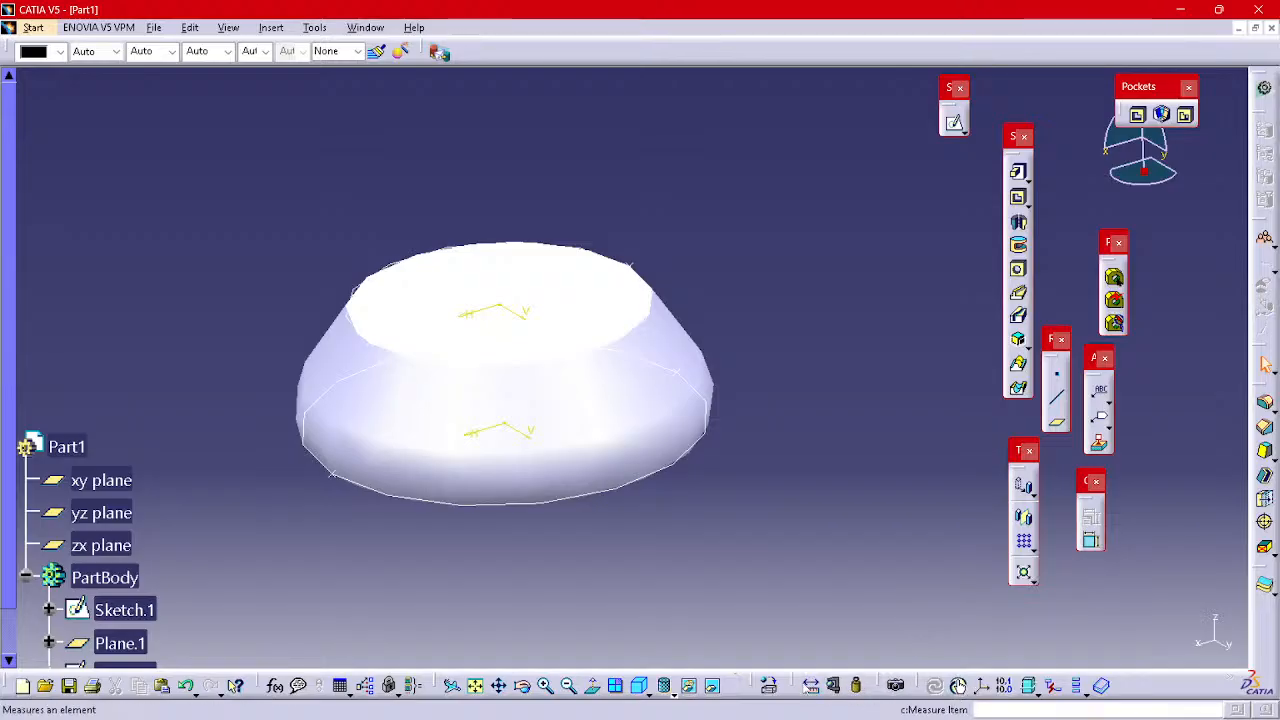
# - Display the solid shaded with all its edges, and place the CATIA window beside the chess piece drawing
pyautogui.click(663, 687)
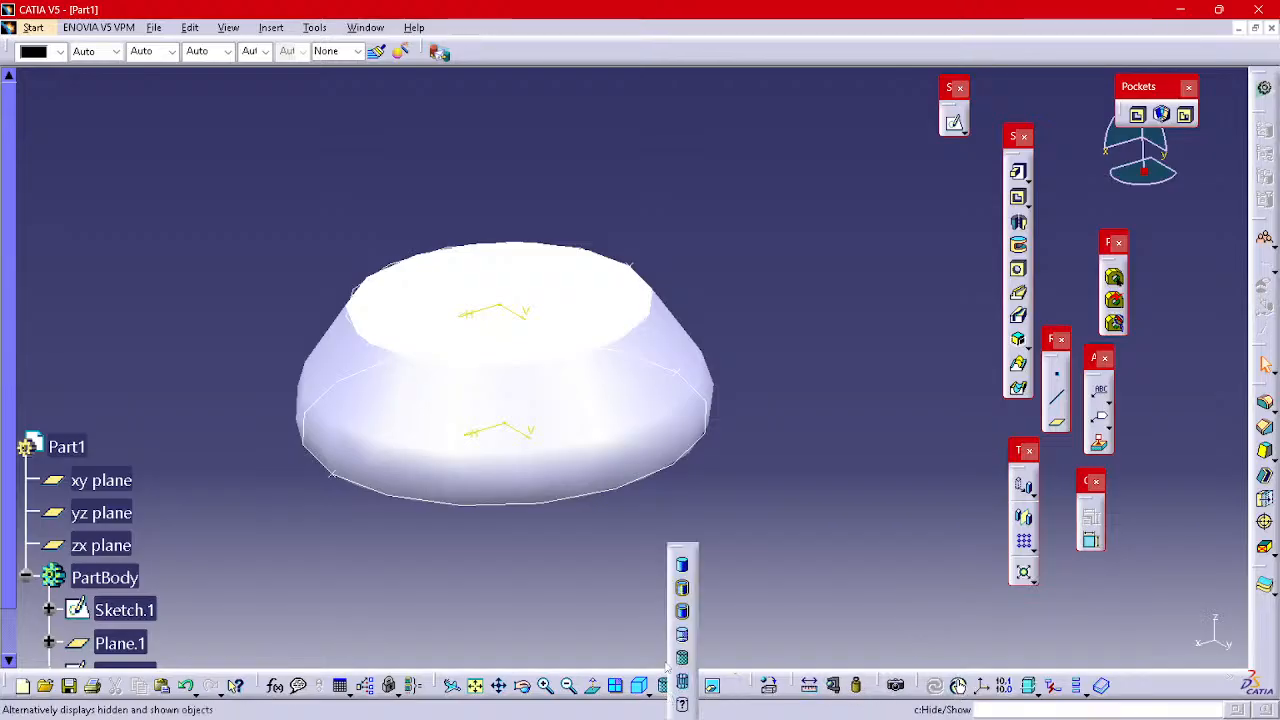
pyautogui.click(683, 612)
pyautogui.moveTo(714, 480)
pyautogui.mouseDown(button='middle')
pyautogui.moveTo(709, 523)
pyautogui.moveTo(577, 277)
pyautogui.moveTo(494, 437)
pyautogui.moveTo(560, 520)
pyautogui.mouseUp(button='middle')
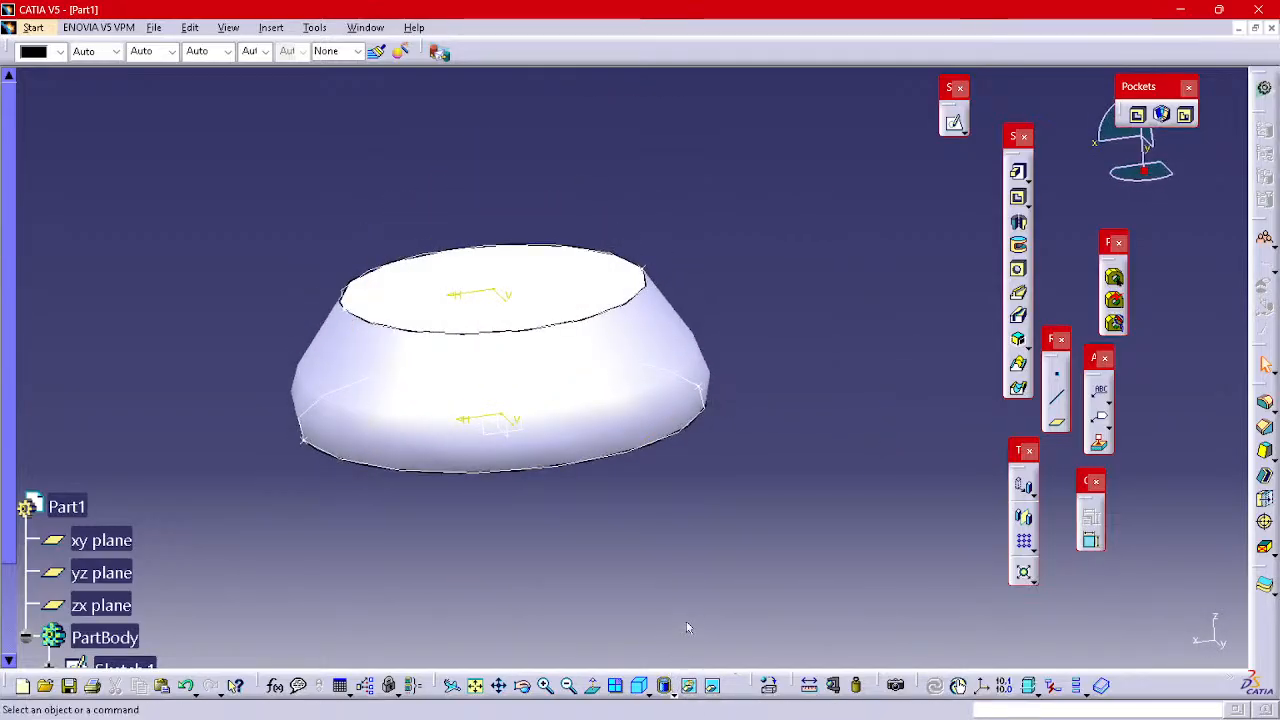
pyautogui.click(663, 687)
pyautogui.click(684, 591)
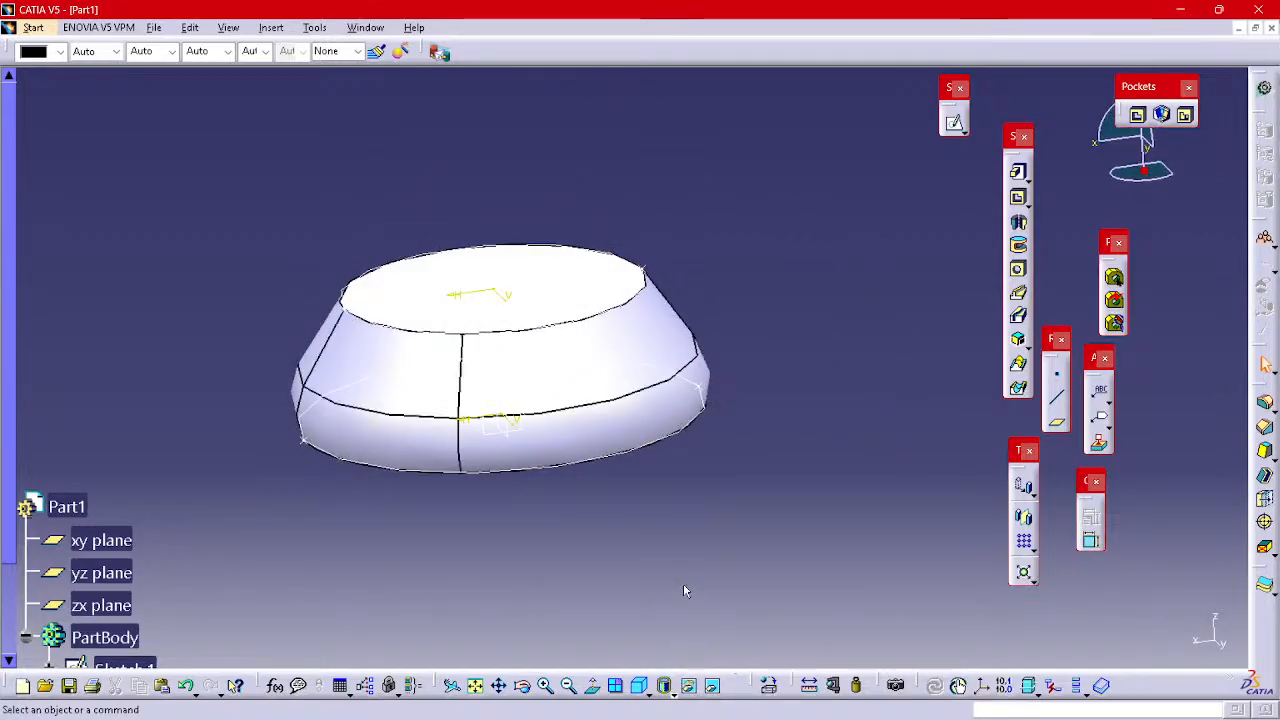
pyautogui.moveTo(628, 489); pyautogui.dragTo(654, 429, button='middle')
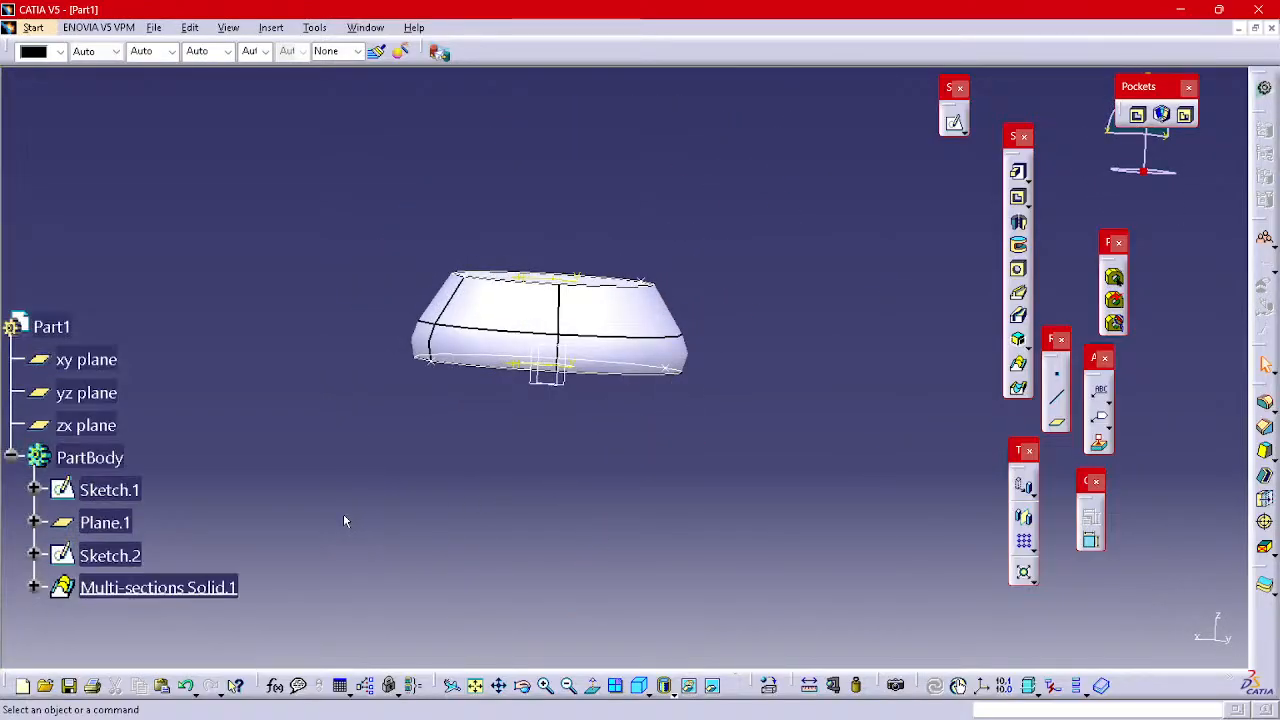
pyautogui.press('super+Right')
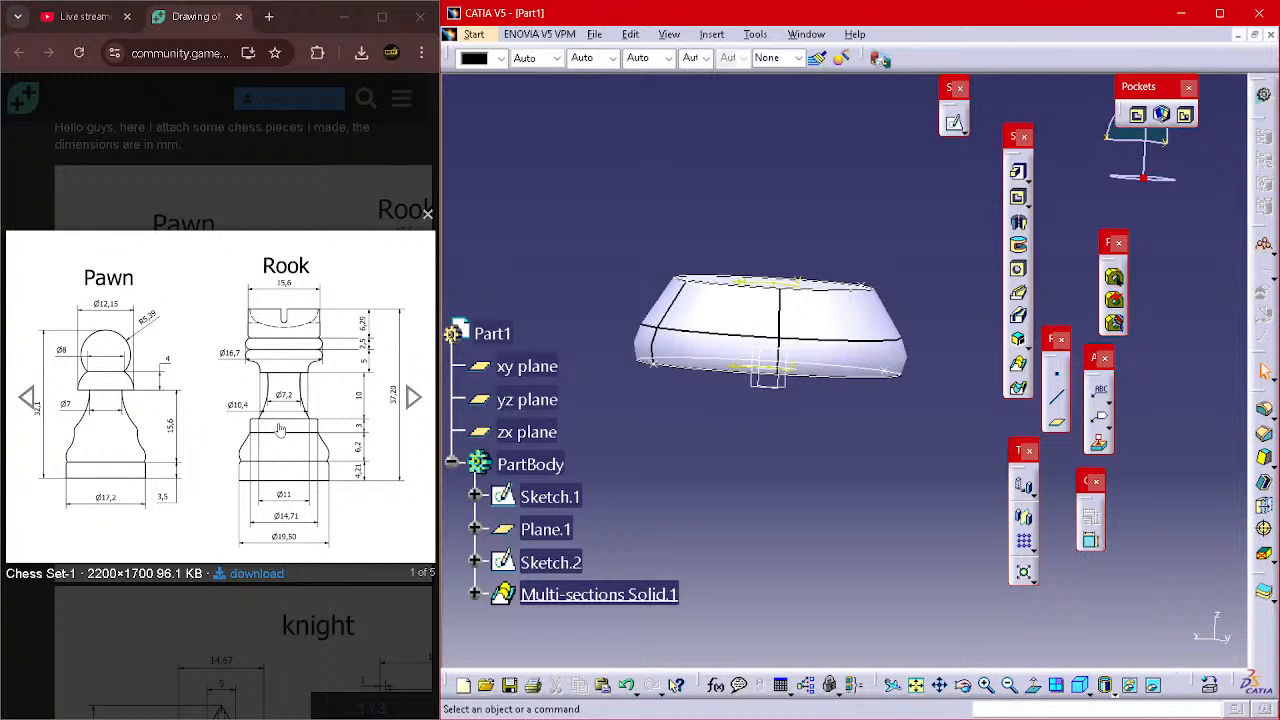
pyautogui.moveTo(811, 417); pyautogui.dragTo(915, 375, button='middle')
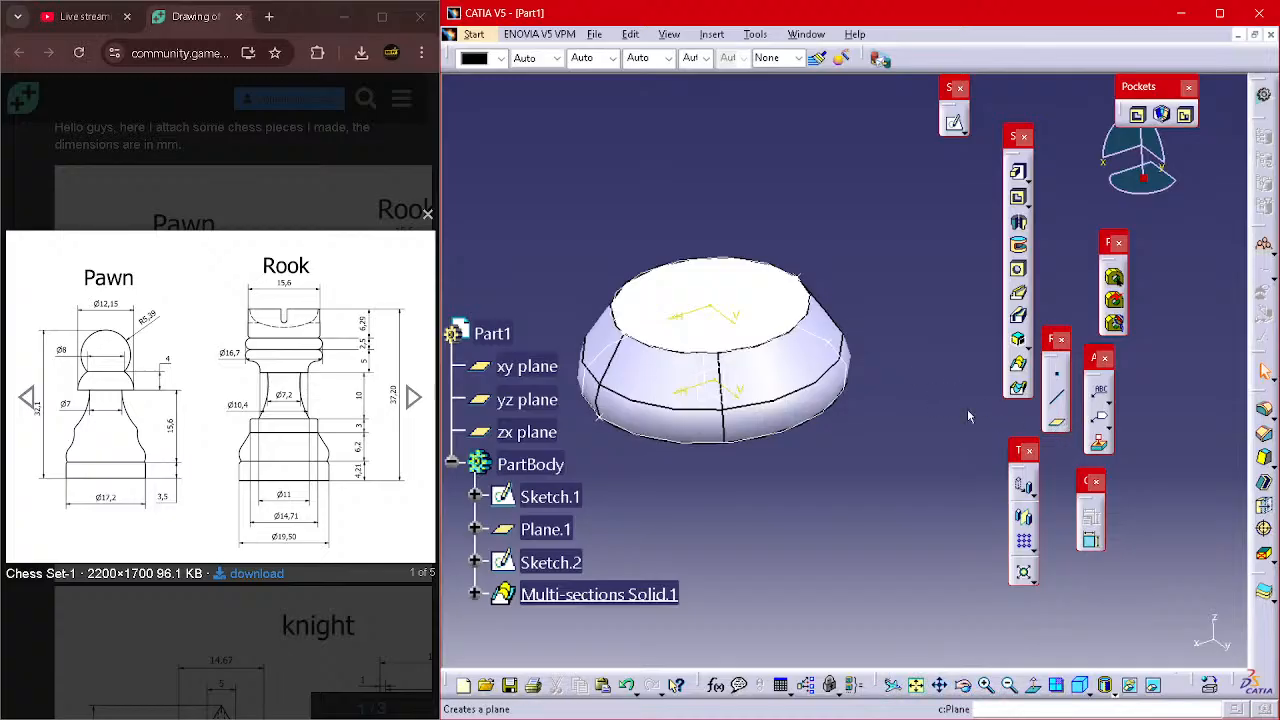
pyautogui.click(1015, 174)
pyautogui.click(806, 292)
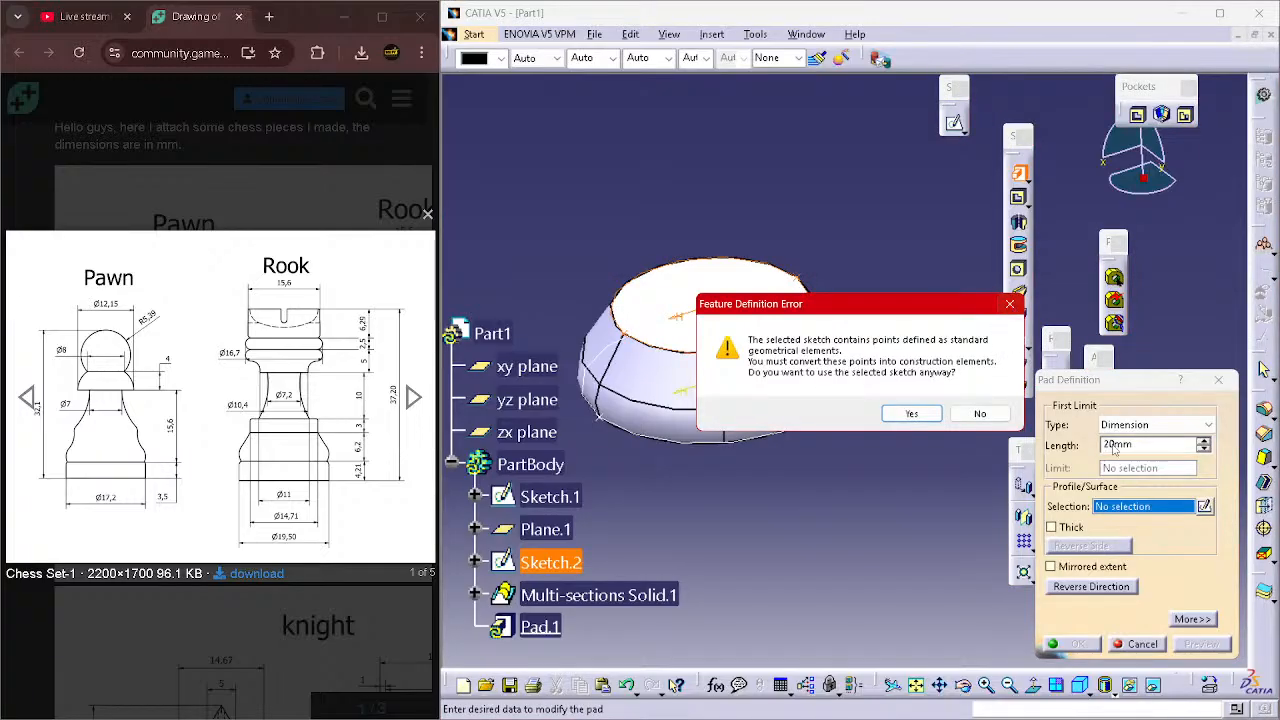
pyautogui.click(980, 413)
pyautogui.click(1218, 379)
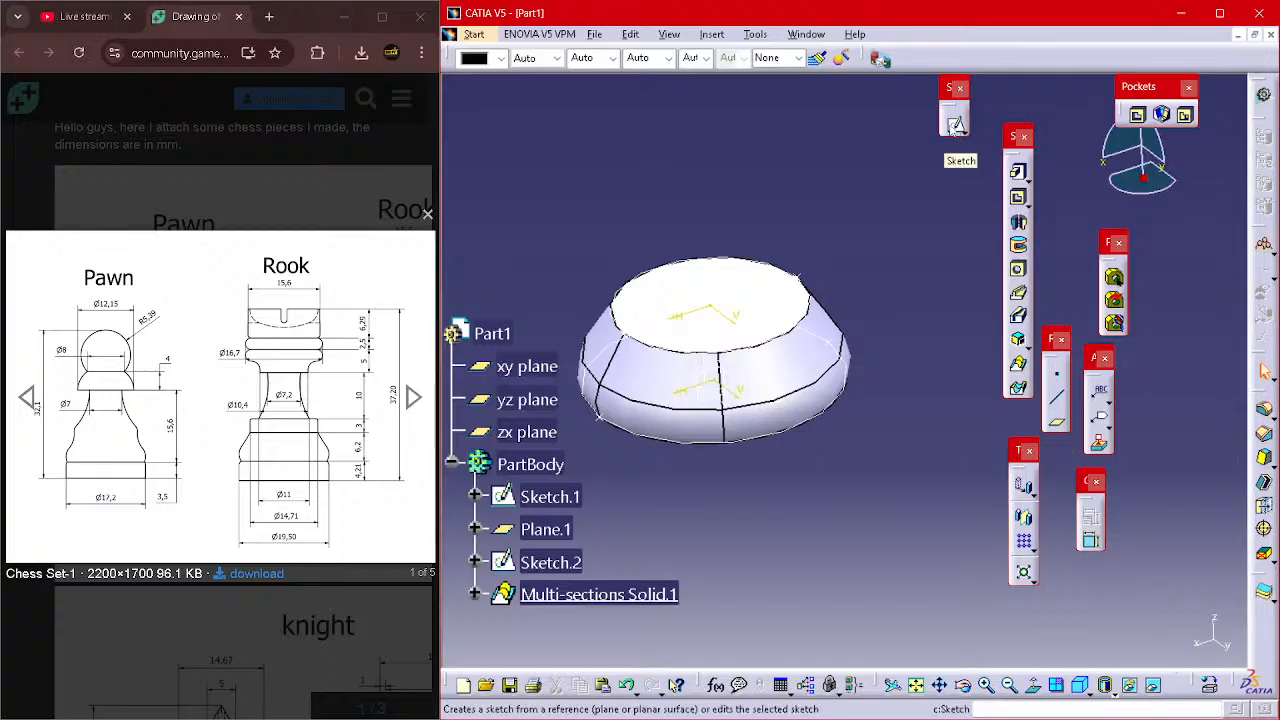
# - On the solid's upper face, sketch a circle about 25 mm in diameter centred on the origin
pyautogui.click(755, 281)
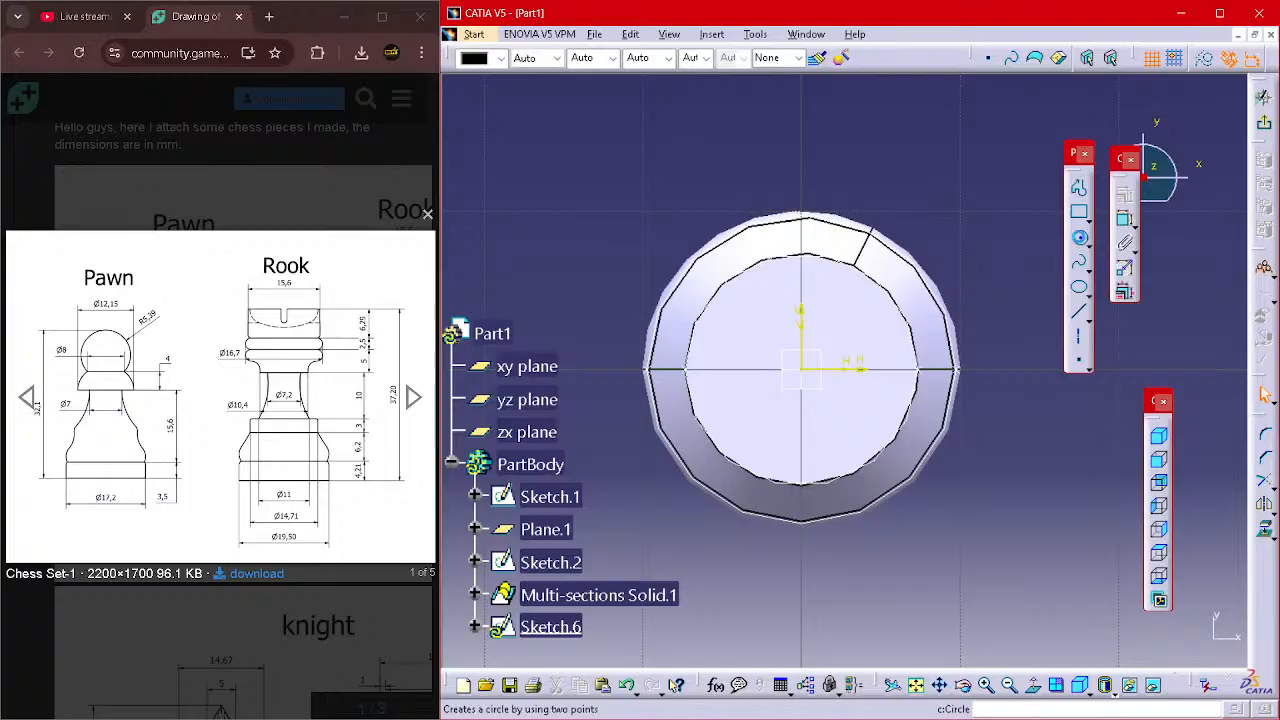
pyautogui.click(1081, 240)
pyautogui.click(801, 369)
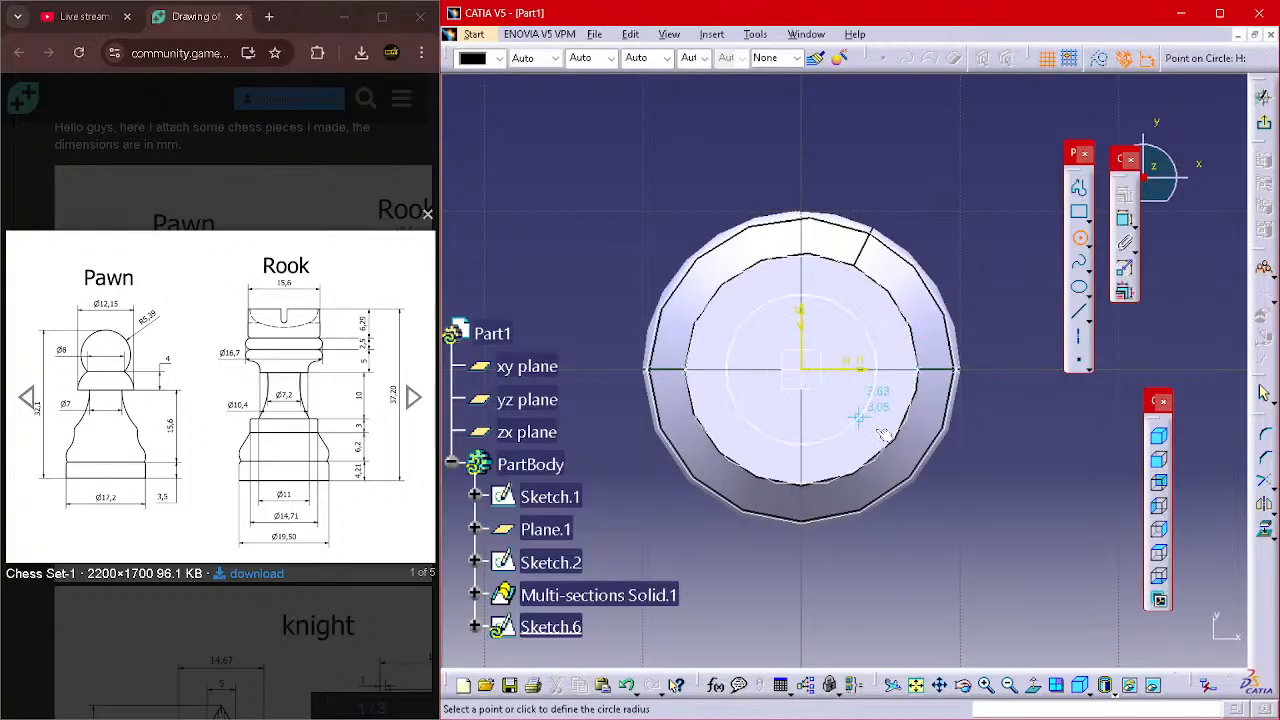
pyautogui.click(956, 490)
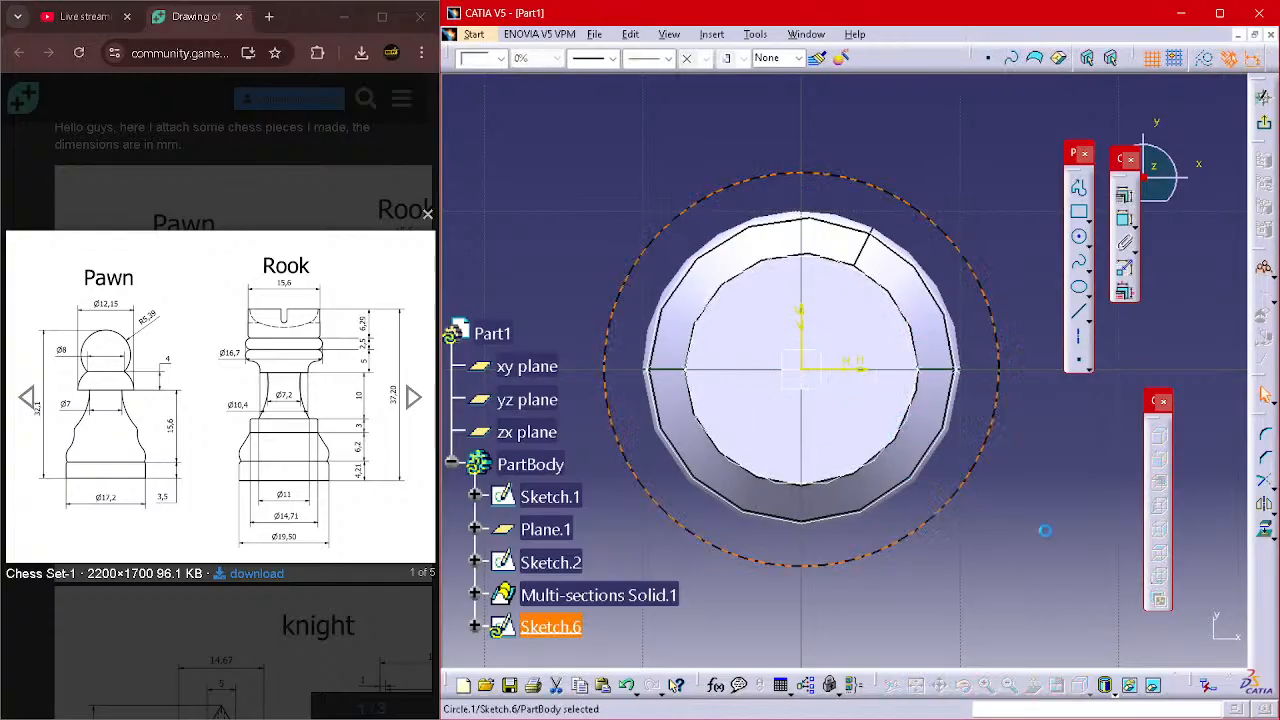
# - Colour the solid's upper face blue and clear the selection
pyautogui.click(861, 430)
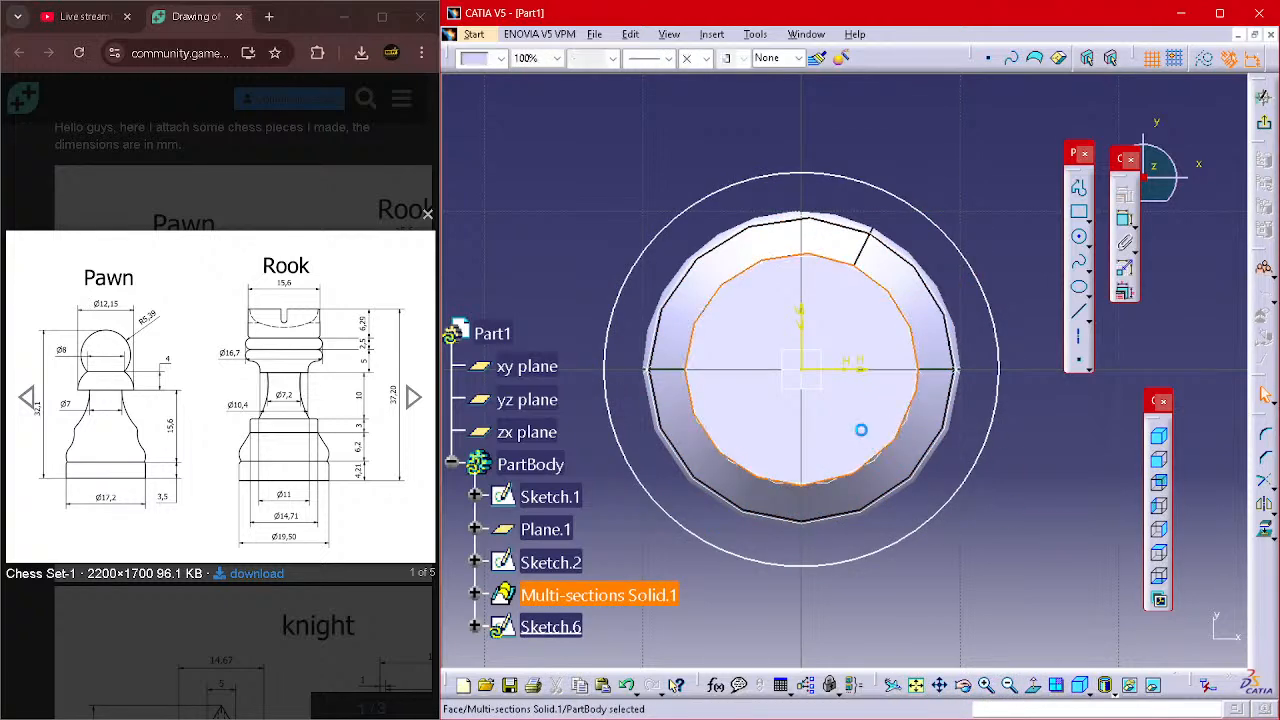
pyautogui.click(497, 59)
pyautogui.click(482, 228)
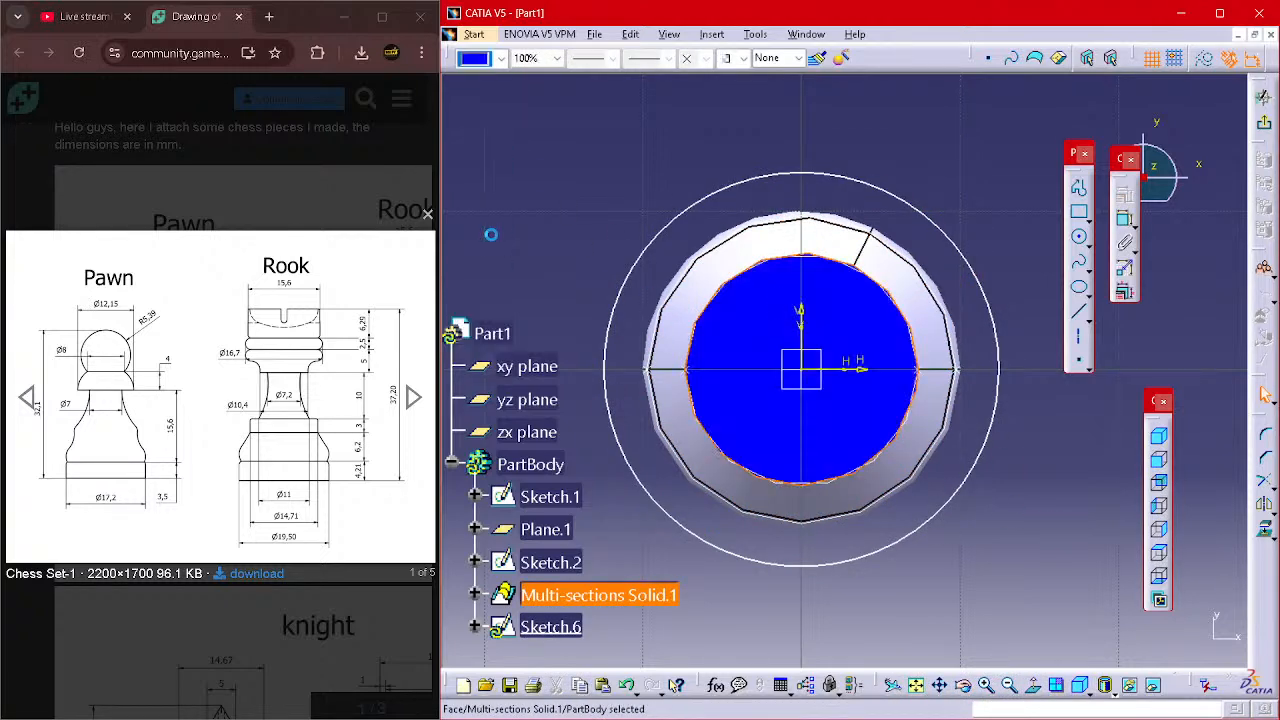
pyautogui.click(1080, 443)
# - Try to constrain the new circle to the upper circle's edge with an offset dimension, and undo it
pyautogui.moveTo(1020, 410); pyautogui.dragTo(982, 338, button='middle')
pyautogui.click(1124, 218)
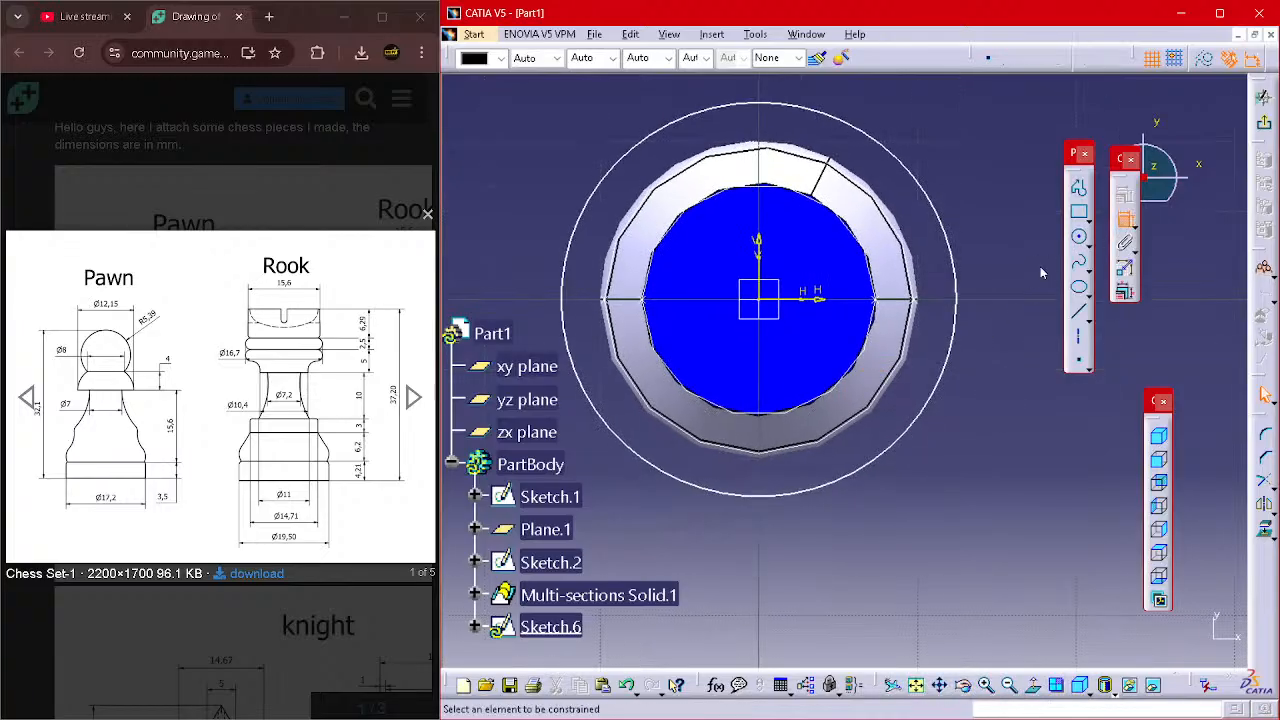
pyautogui.click(957, 276)
pyautogui.click(972, 196)
pyautogui.rightClick(982, 200)
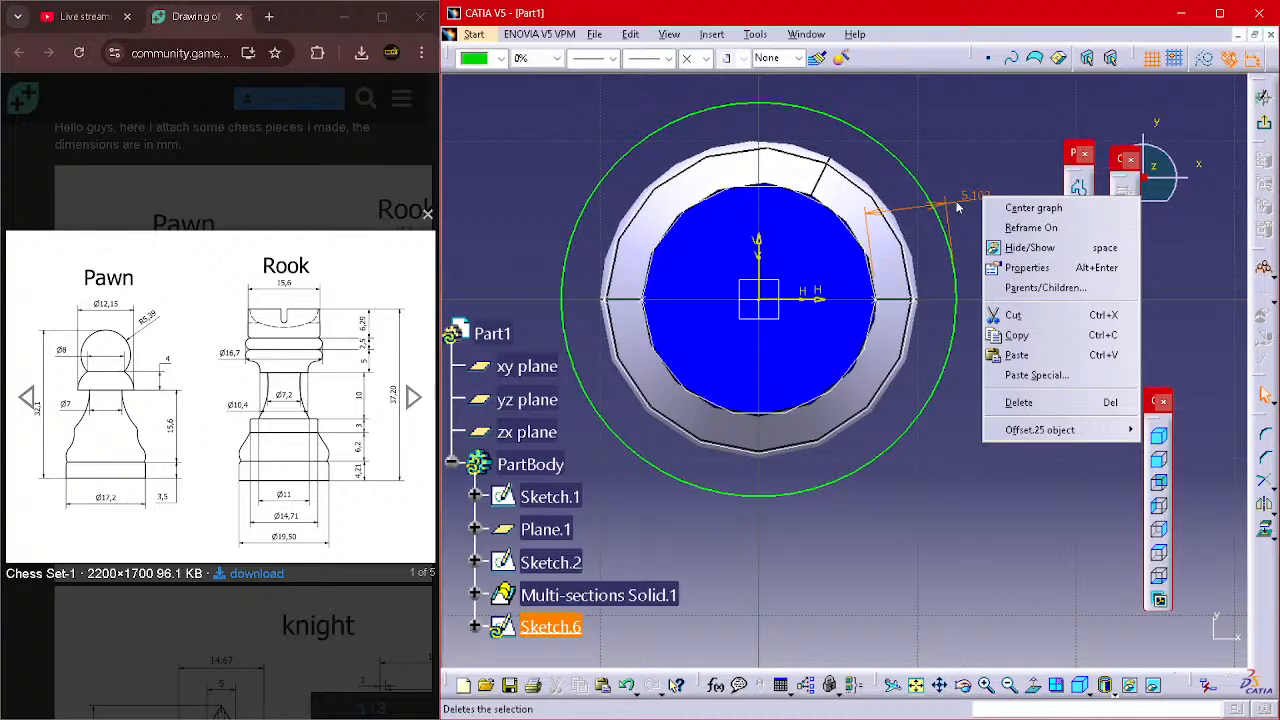
pyautogui.click(966, 201)
pyautogui.hotkey('ctrl', 'z')
# - Constrain the new circle to coincide with the solid's upper circle, and exit the sketch
pyautogui.click(1125, 220)
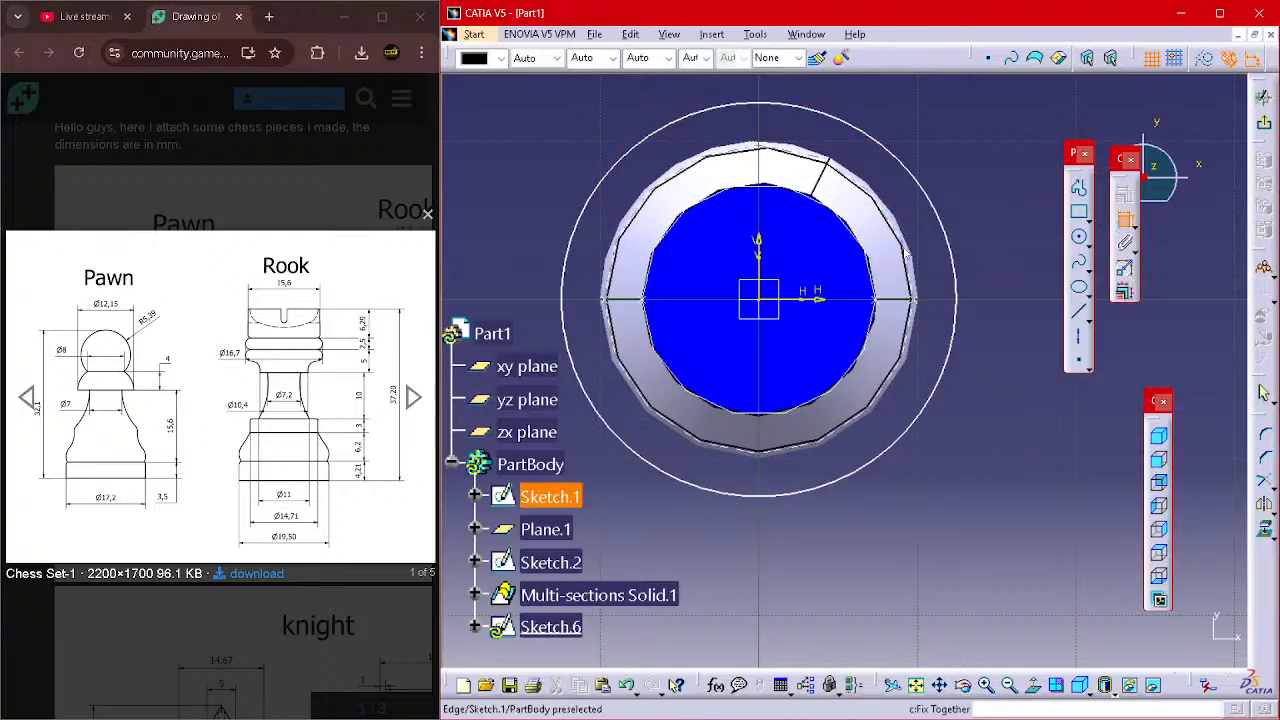
pyautogui.click(941, 211)
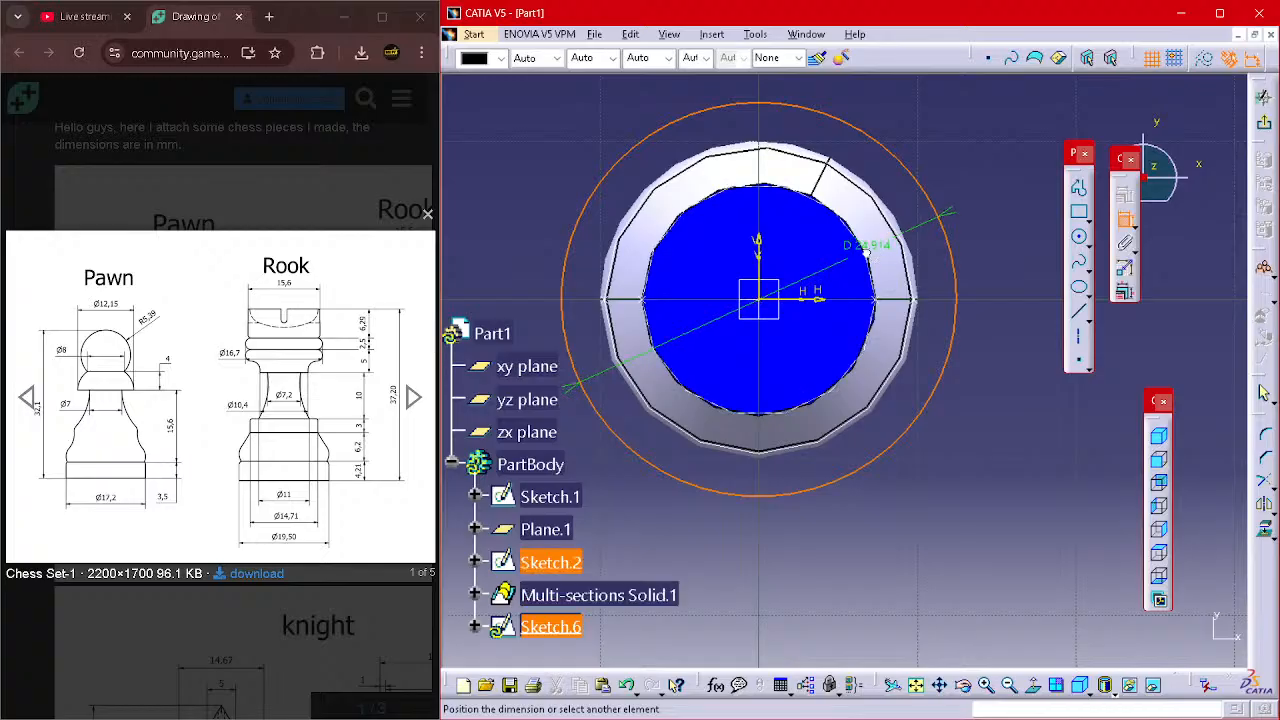
pyautogui.rightClick(957, 195)
pyautogui.click(985, 338)
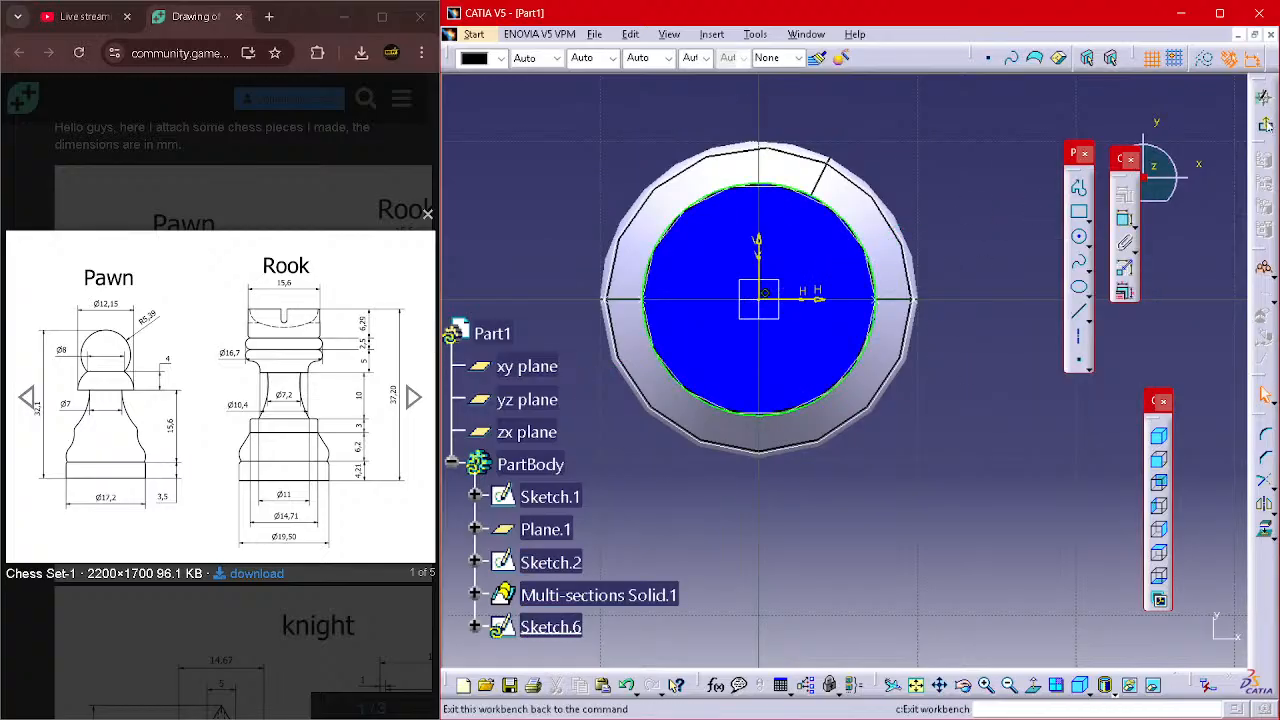
pyautogui.click(1265, 124)
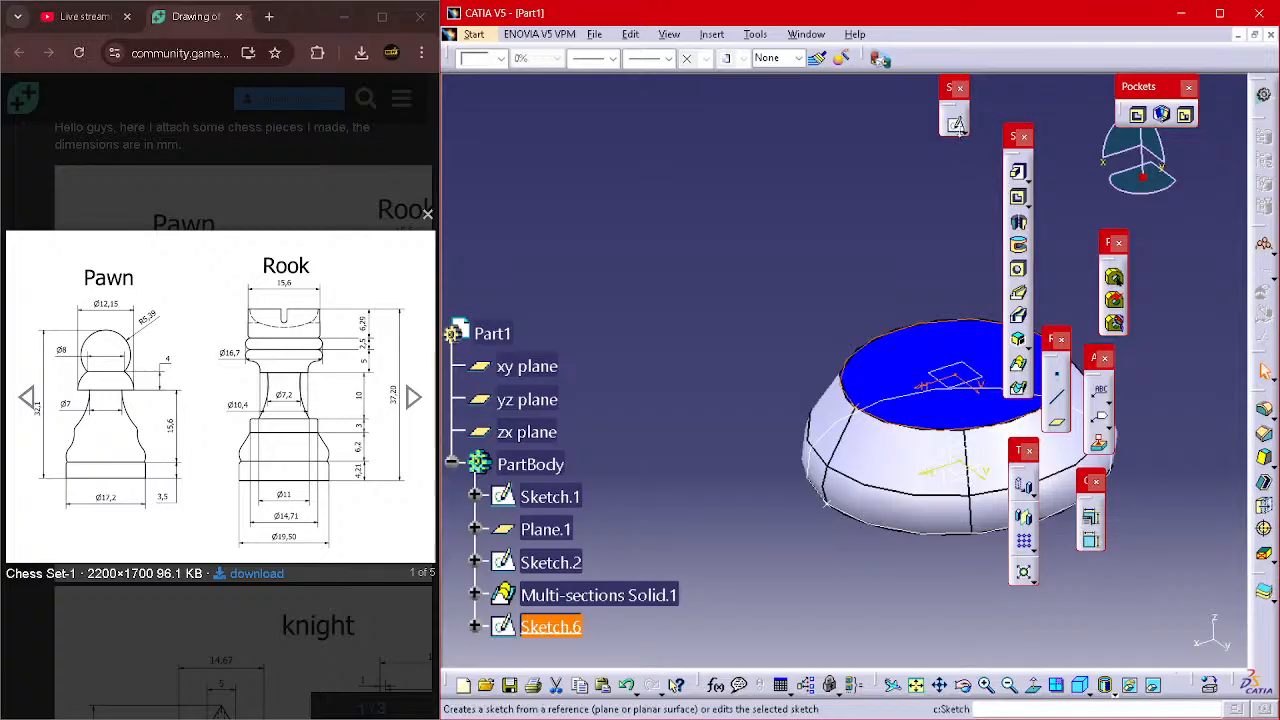
# - Pad the circle sketch on the solid's upper face upward by 3 mm
pyautogui.click(1017, 172)
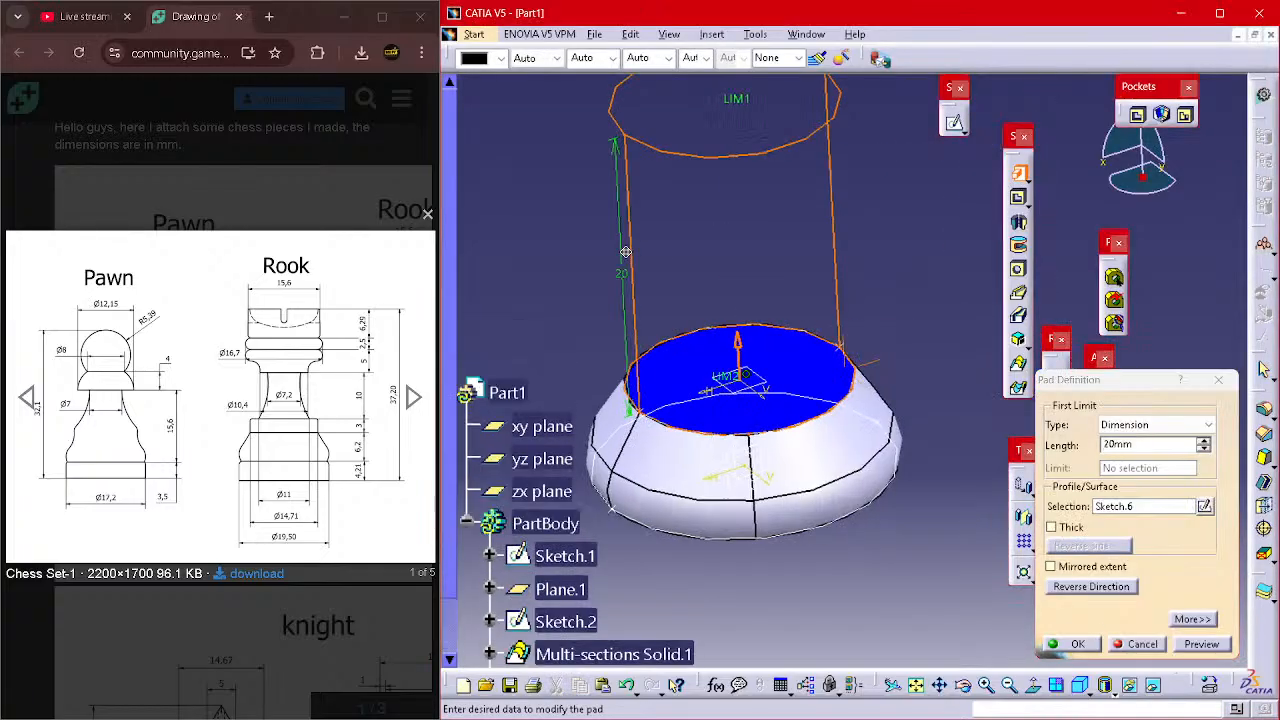
pyautogui.moveTo(628, 251); pyautogui.dragTo(586, 251, button='middle')
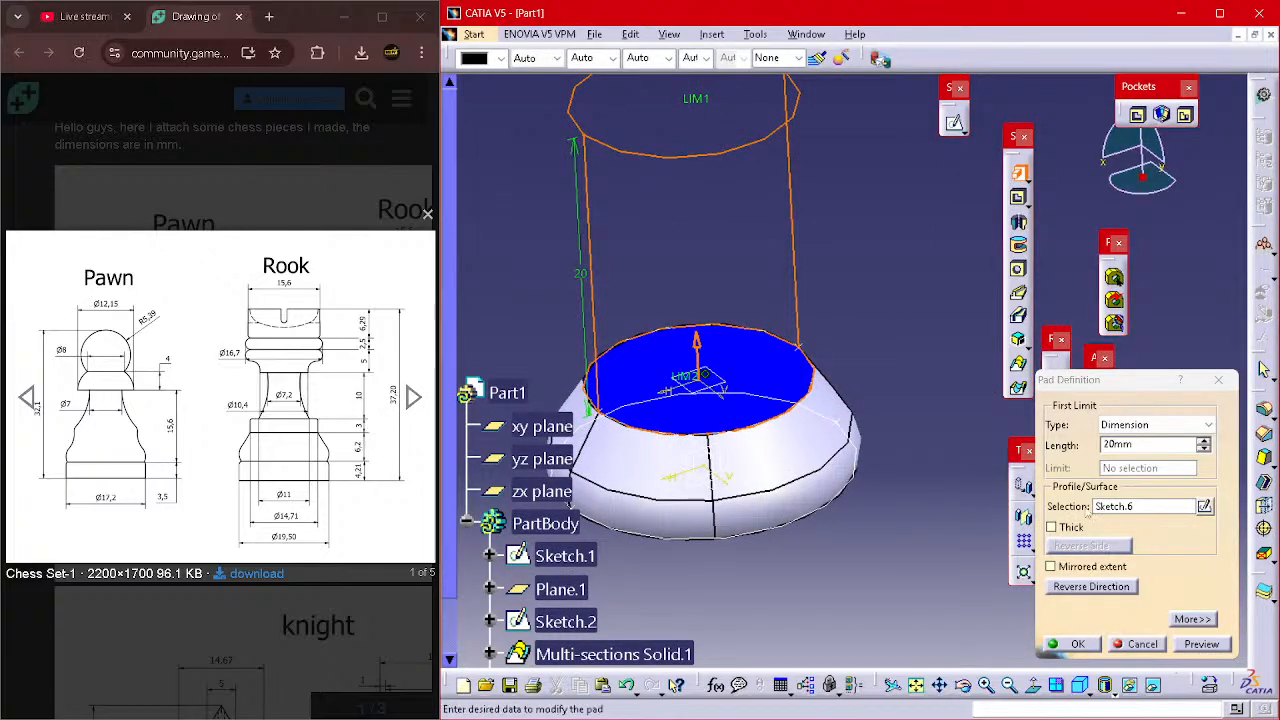
pyautogui.doubleClick(1127, 444)
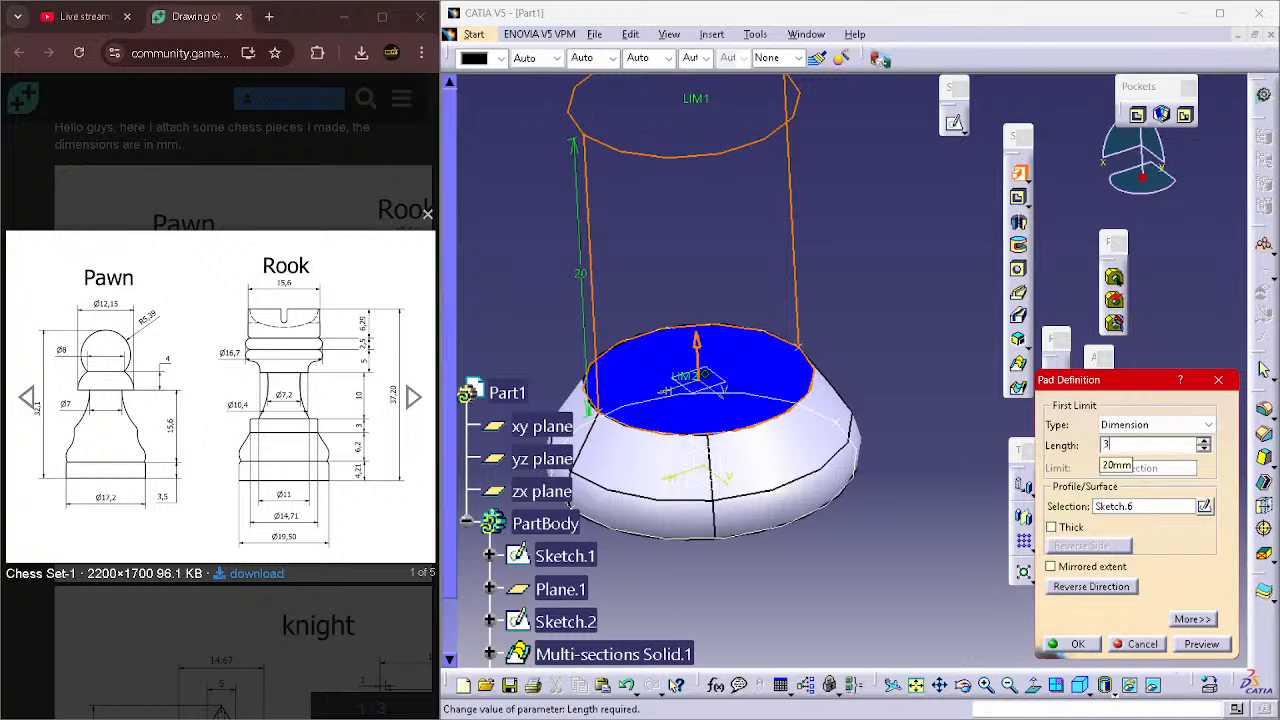
pyautogui.write('3')
pyautogui.press('Return')
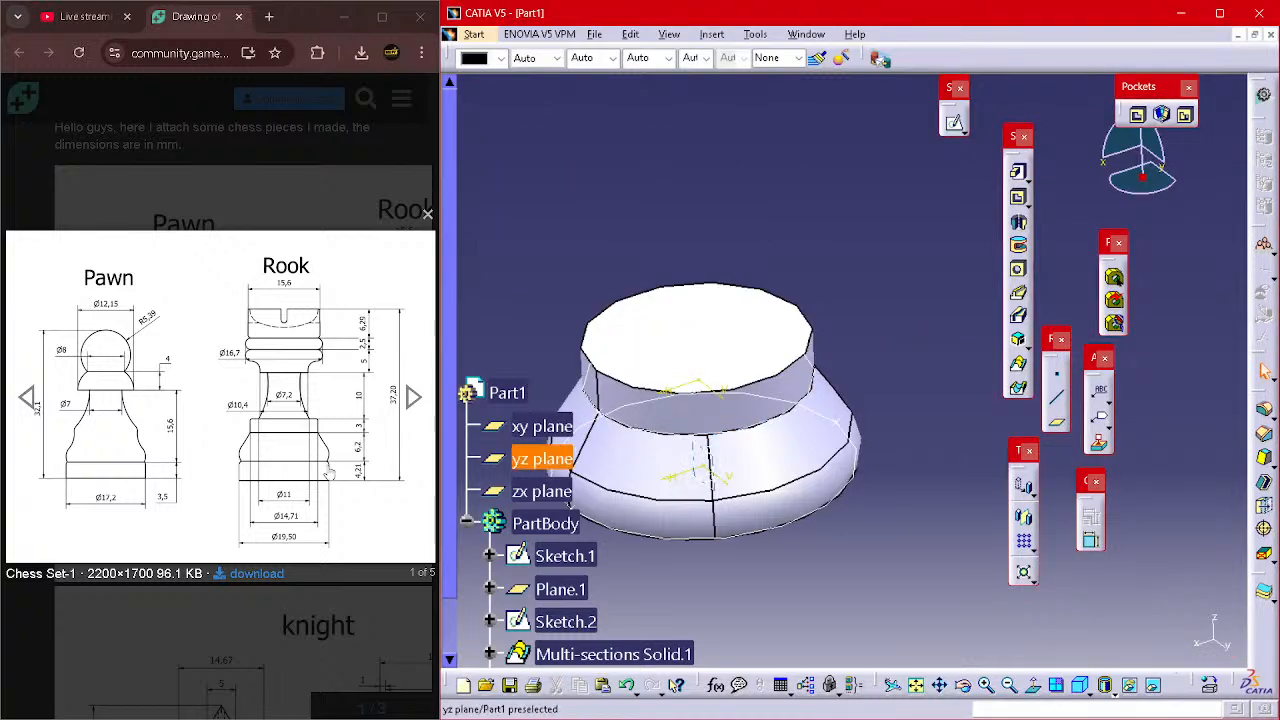
# - Create a reference plane offset 10 mm above the top face of the pad
pyautogui.keyDown('ctrl'); pyautogui.scroll(-1, 328, 474); pyautogui.keyUp('ctrl')
pyautogui.moveTo(737, 565); pyautogui.dragTo(797, 537, button='middle')
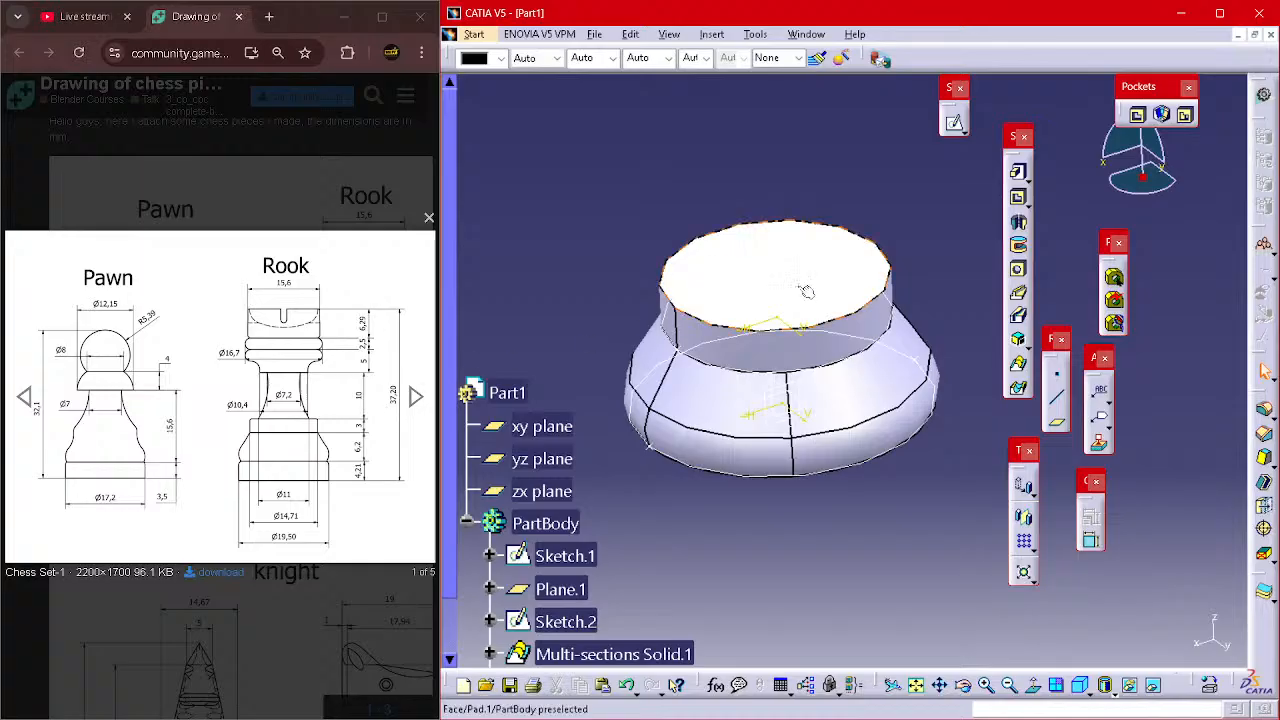
pyautogui.click(1018, 388)
pyautogui.click(830, 257)
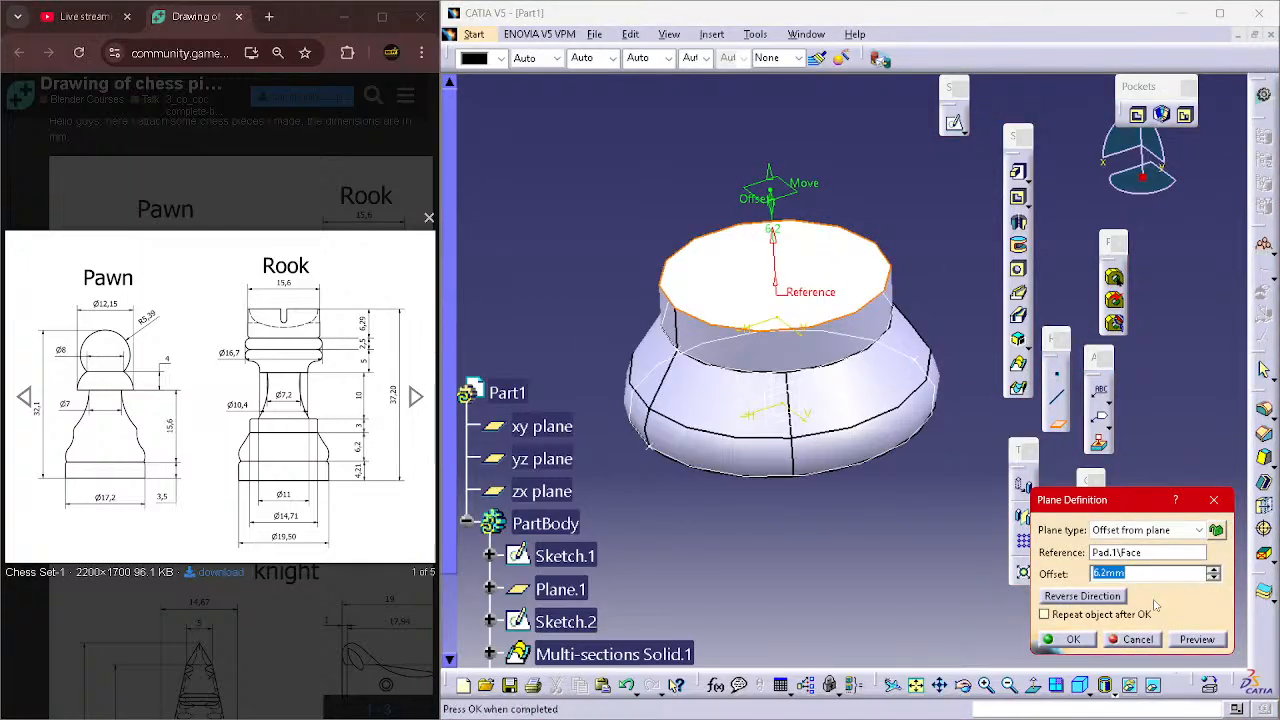
pyautogui.click(1066, 639)
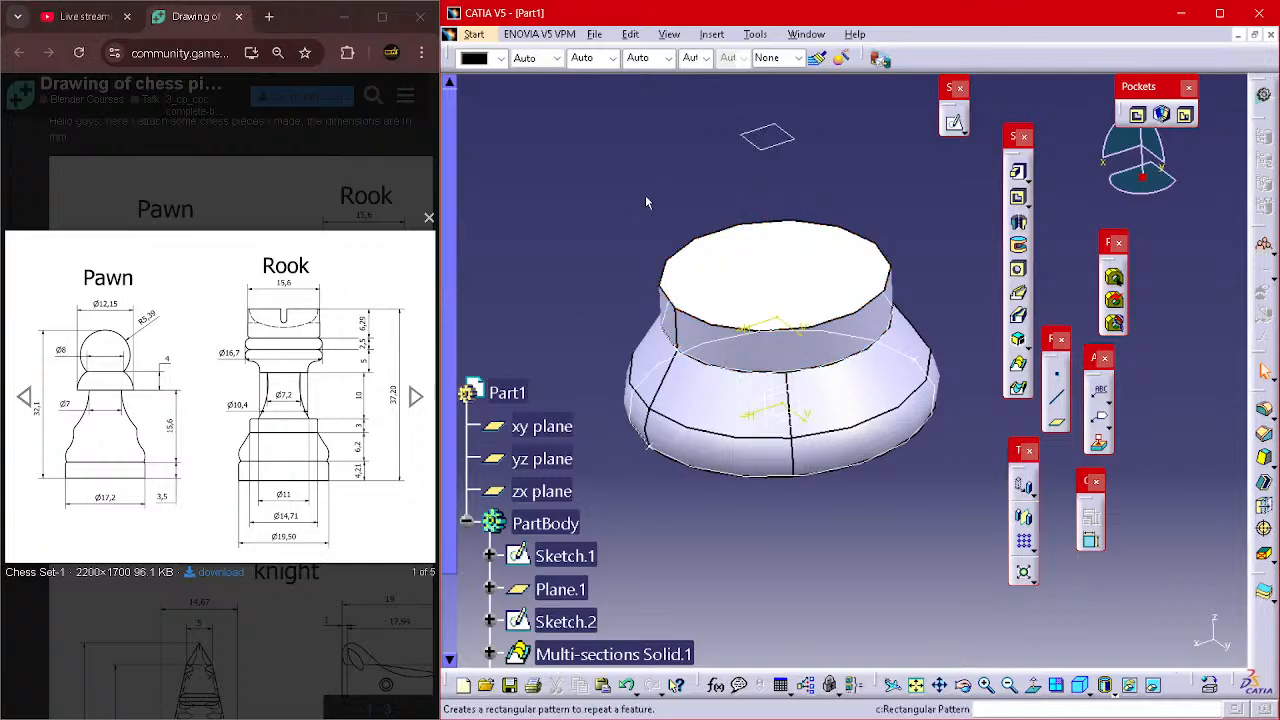
# - Maximize the CATIA window and open a new sketch on the offset plane above the pad
pyautogui.click(953, 122)
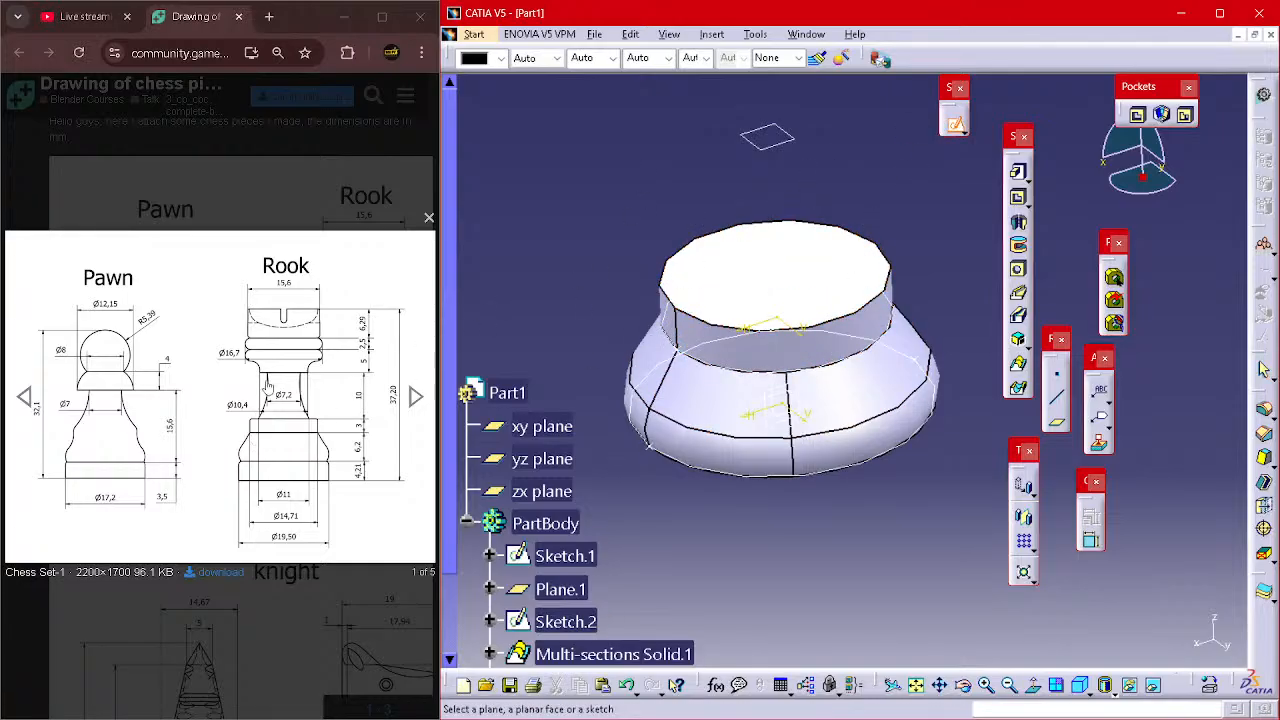
pyautogui.click(1219, 12)
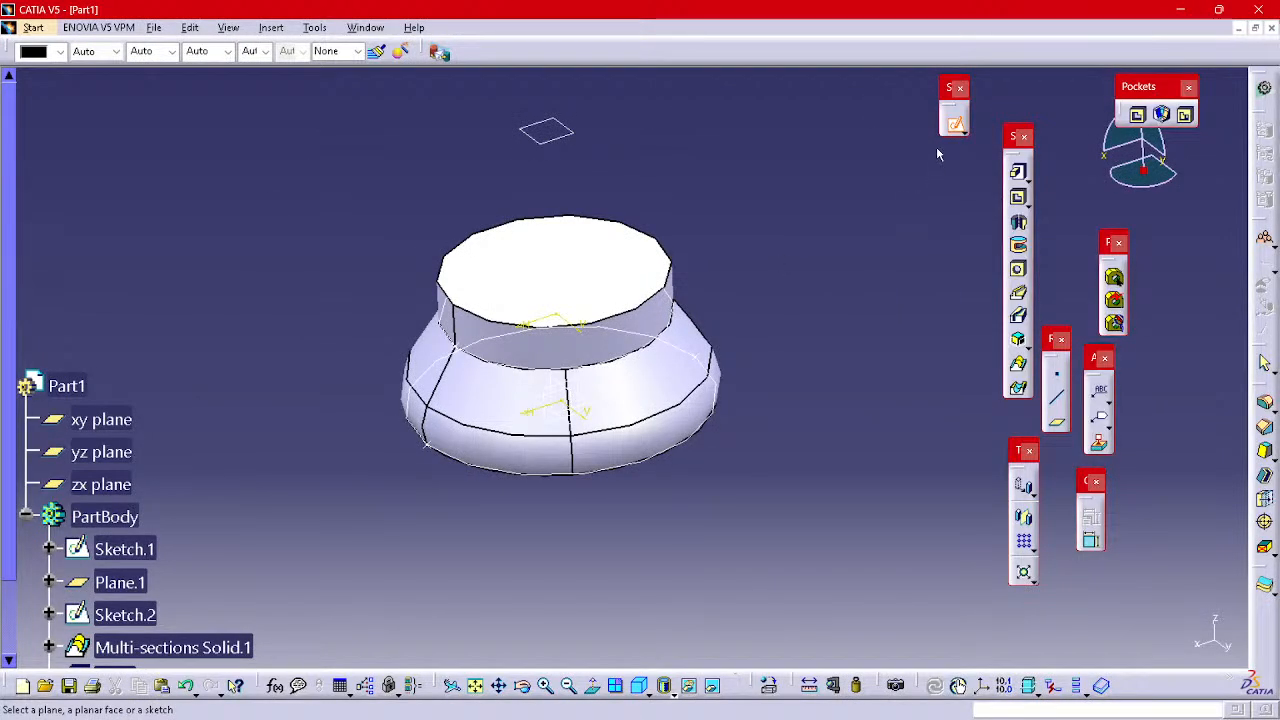
pyautogui.click(564, 136)
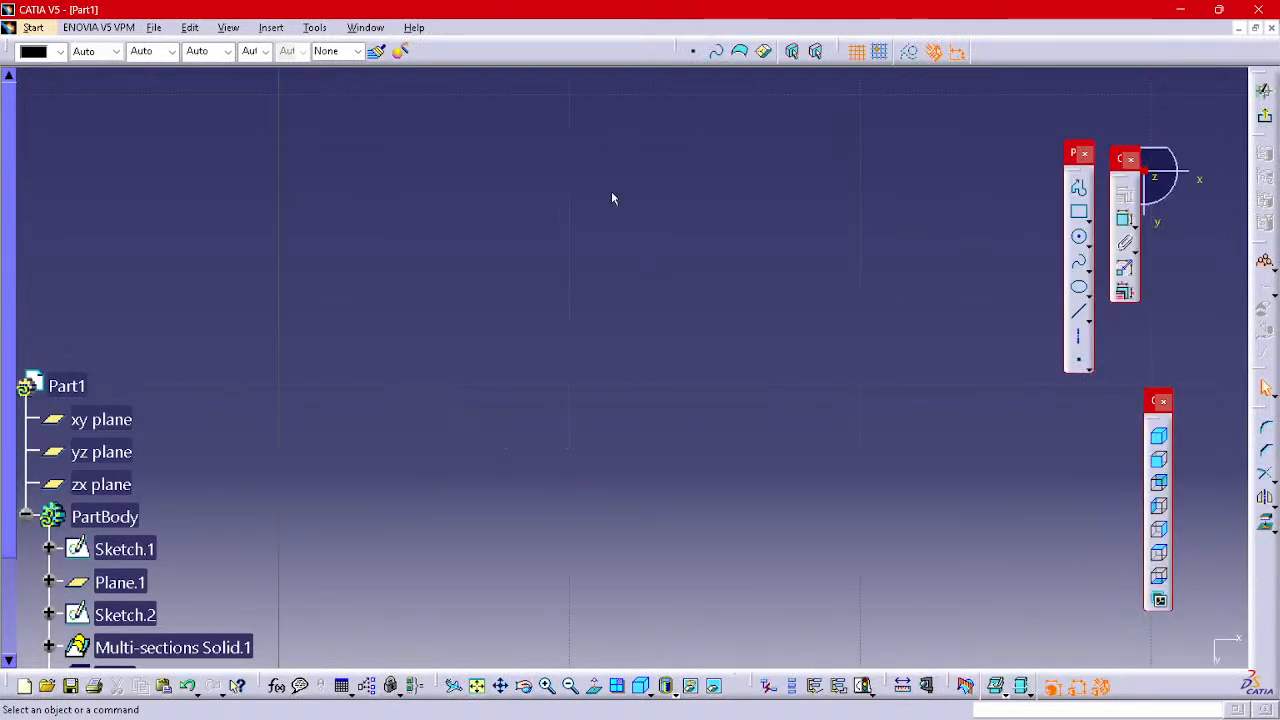
pyautogui.moveTo(762, 553)
pyautogui.mouseDown(button='middle')
pyautogui.moveTo(755, 371)
pyautogui.moveTo(767, 590)
pyautogui.moveTo(767, 462)
pyautogui.mouseUp(button='middle')
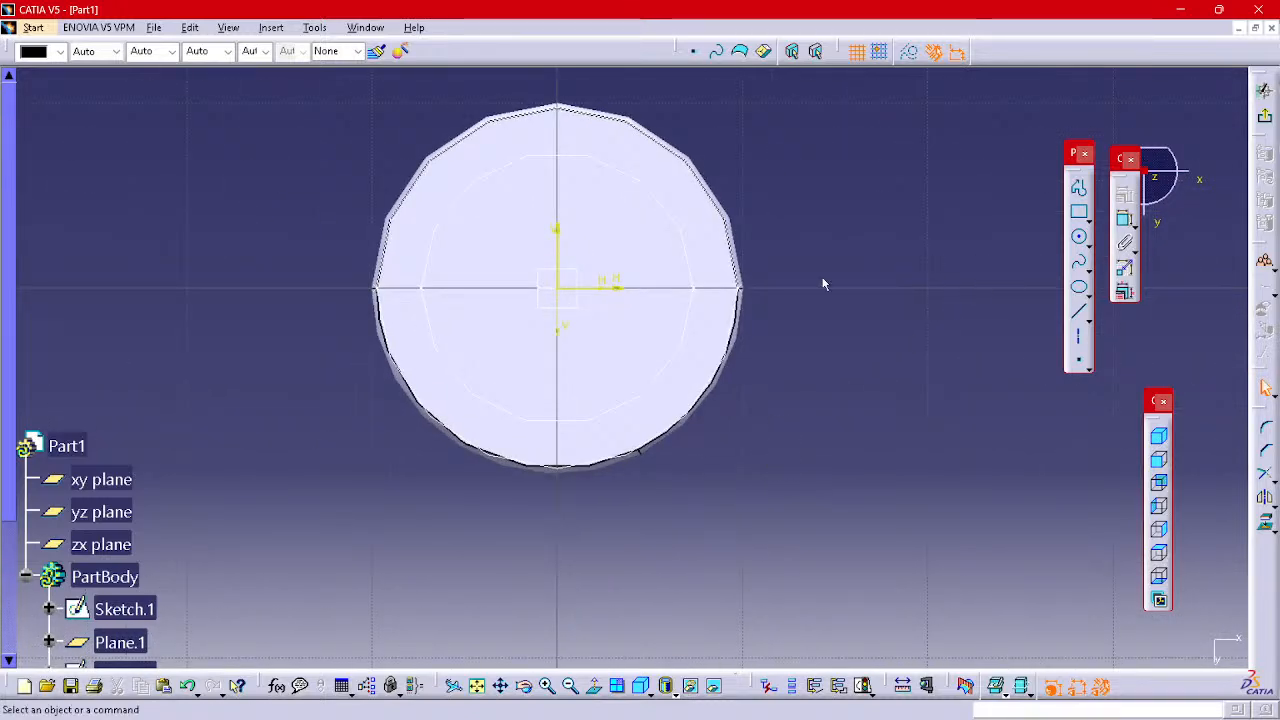
# - Colour the solid's bottom face blue so the sketch geometry stands out against it
pyautogui.click(711, 251)
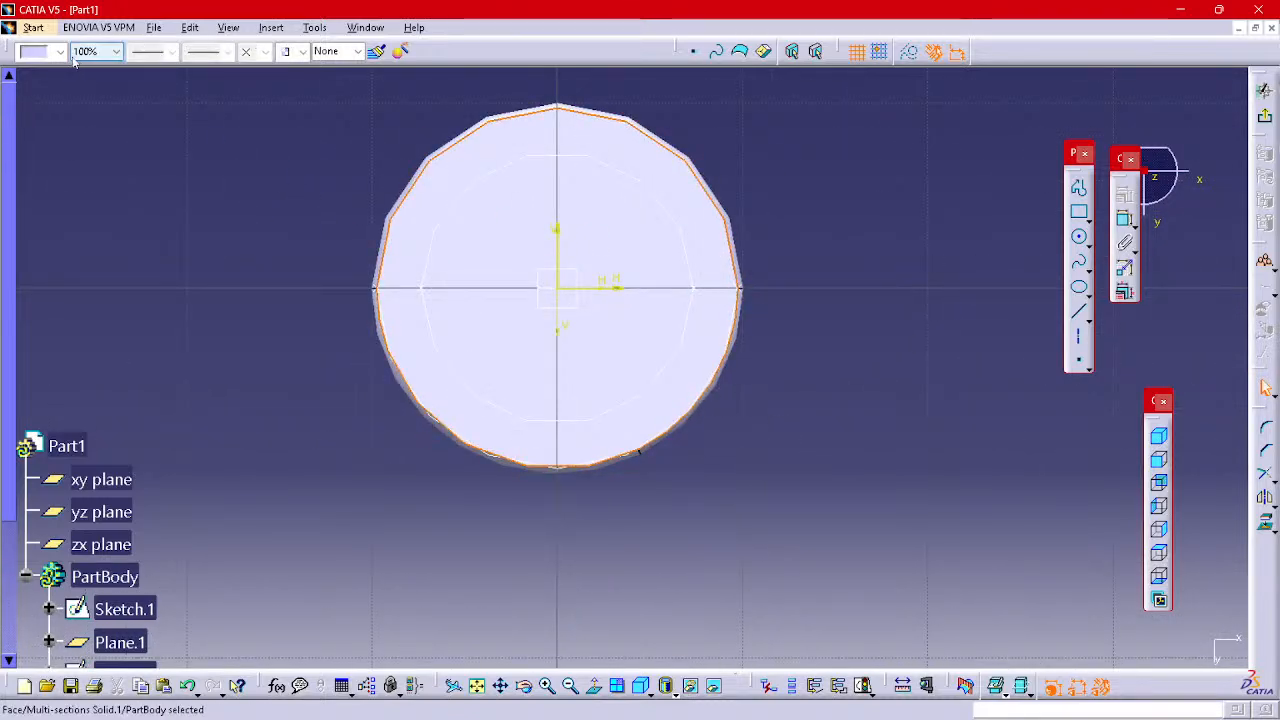
pyautogui.click(60, 51)
pyautogui.click(40, 230)
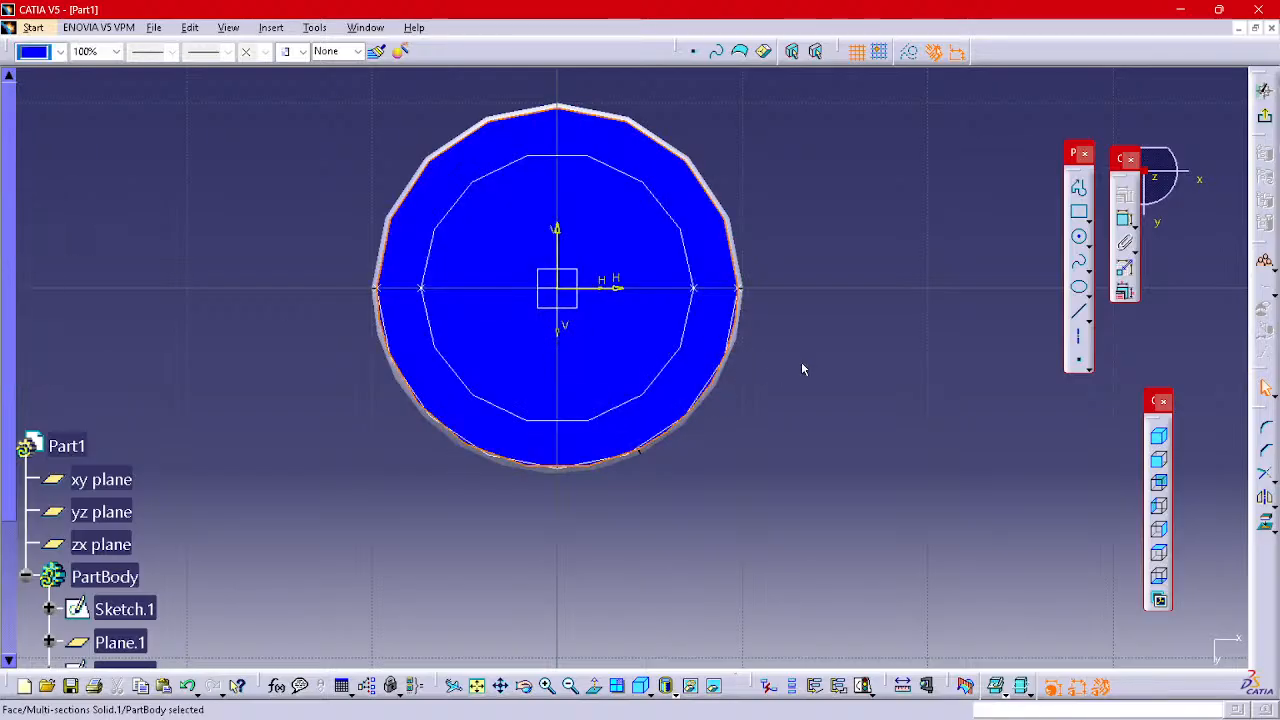
# - Sketch a circle about 8.3 mm in diameter centred on the sketch origin
pyautogui.click(1079, 236)
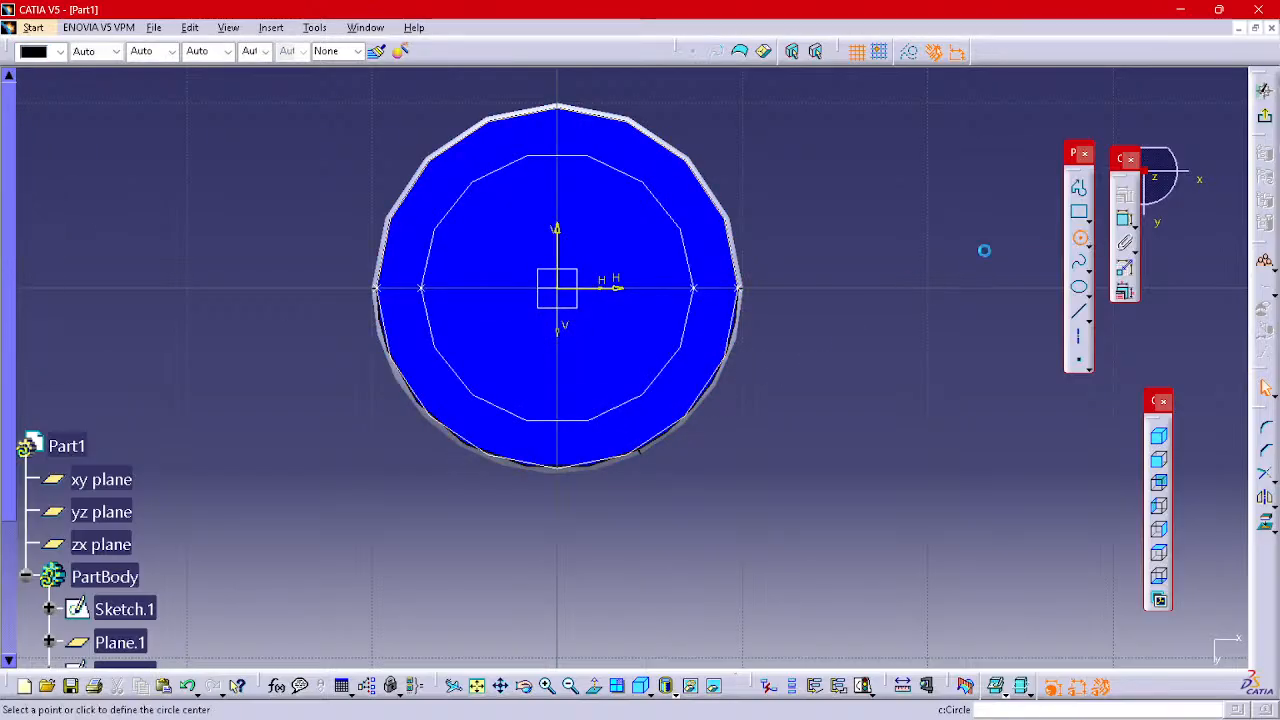
pyautogui.click(560, 289)
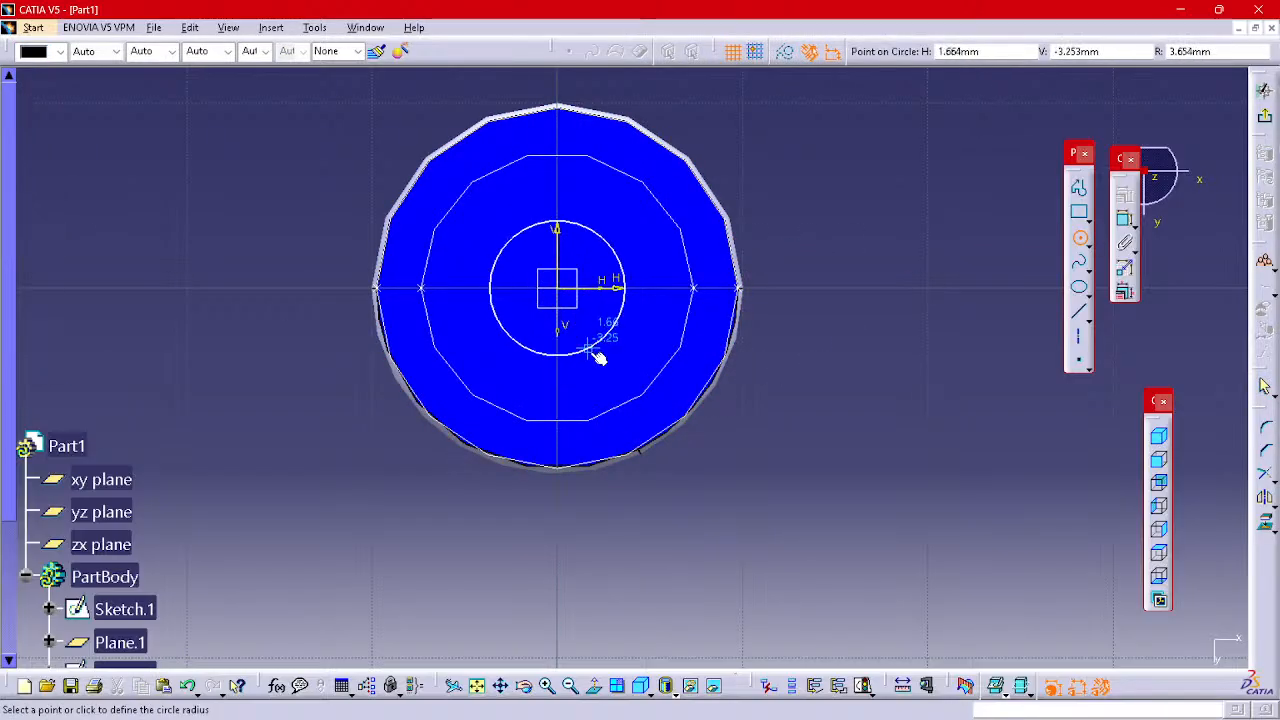
pyautogui.click(595, 350)
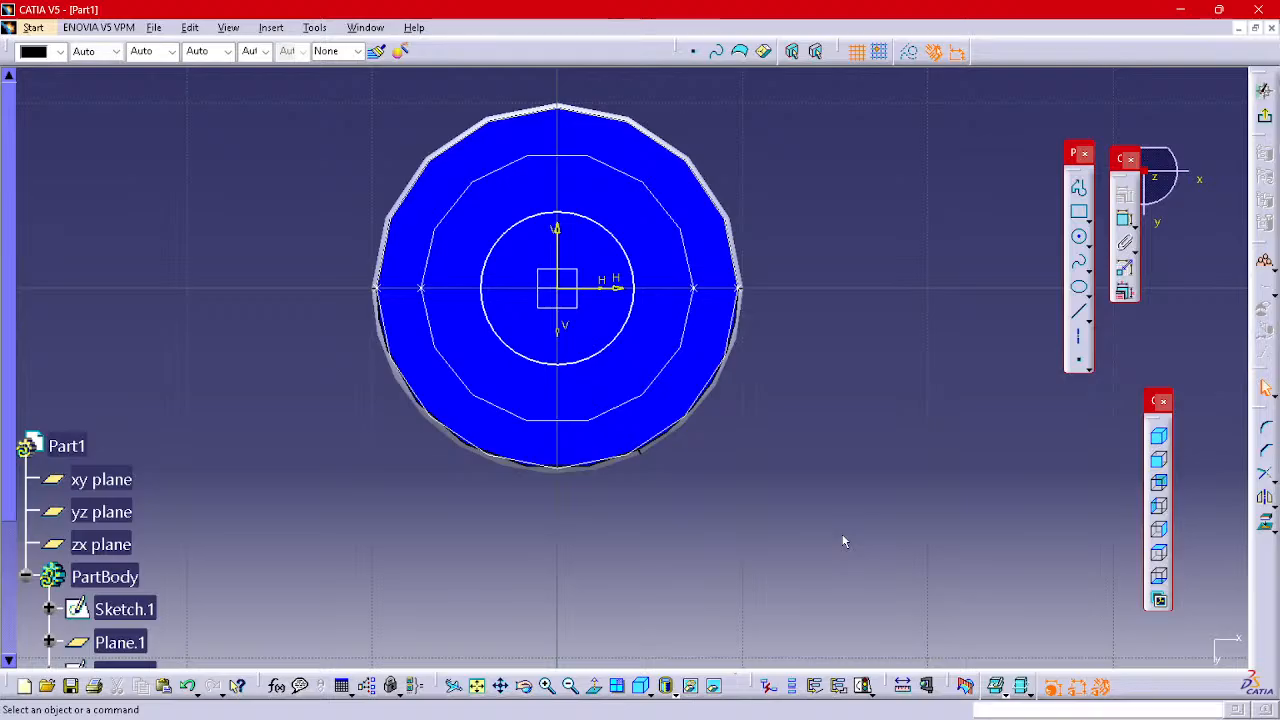
# - Check the Rook's neck dimension in the drawing, set the circle's diameter to 7.2 mm, and exit the sketch
pyautogui.press('super+Down')
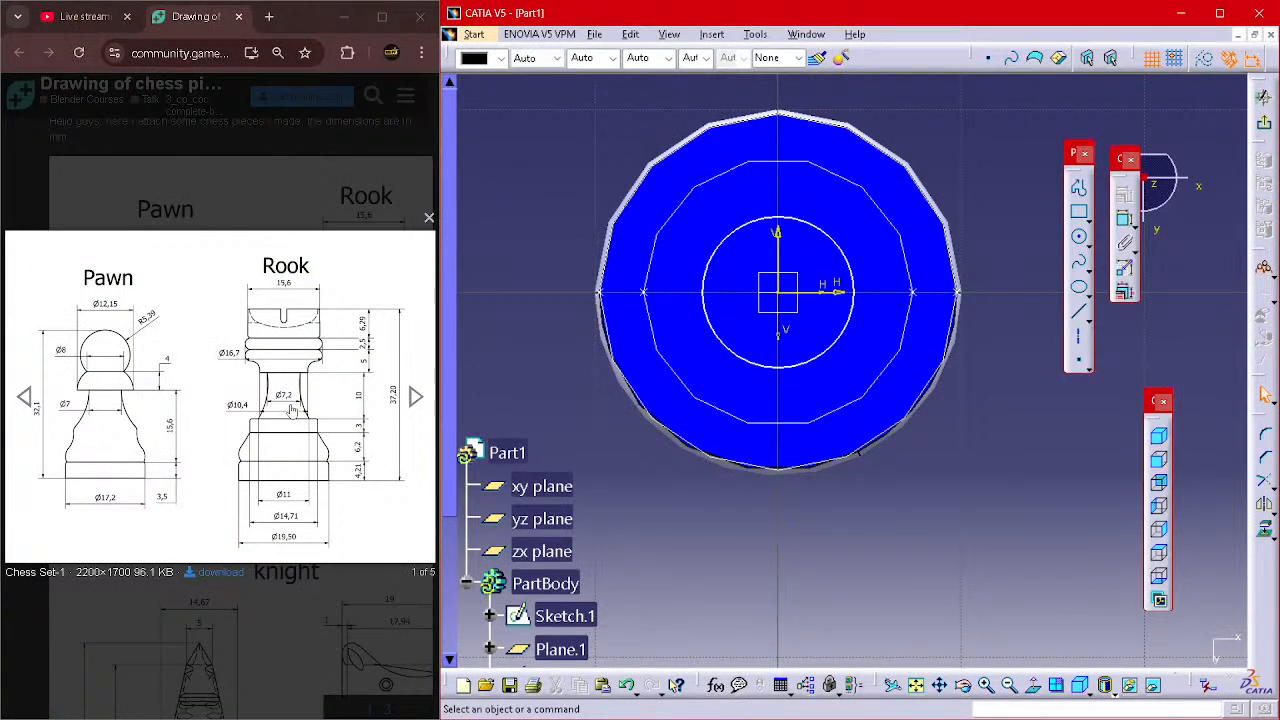
pyautogui.press('super+Up')
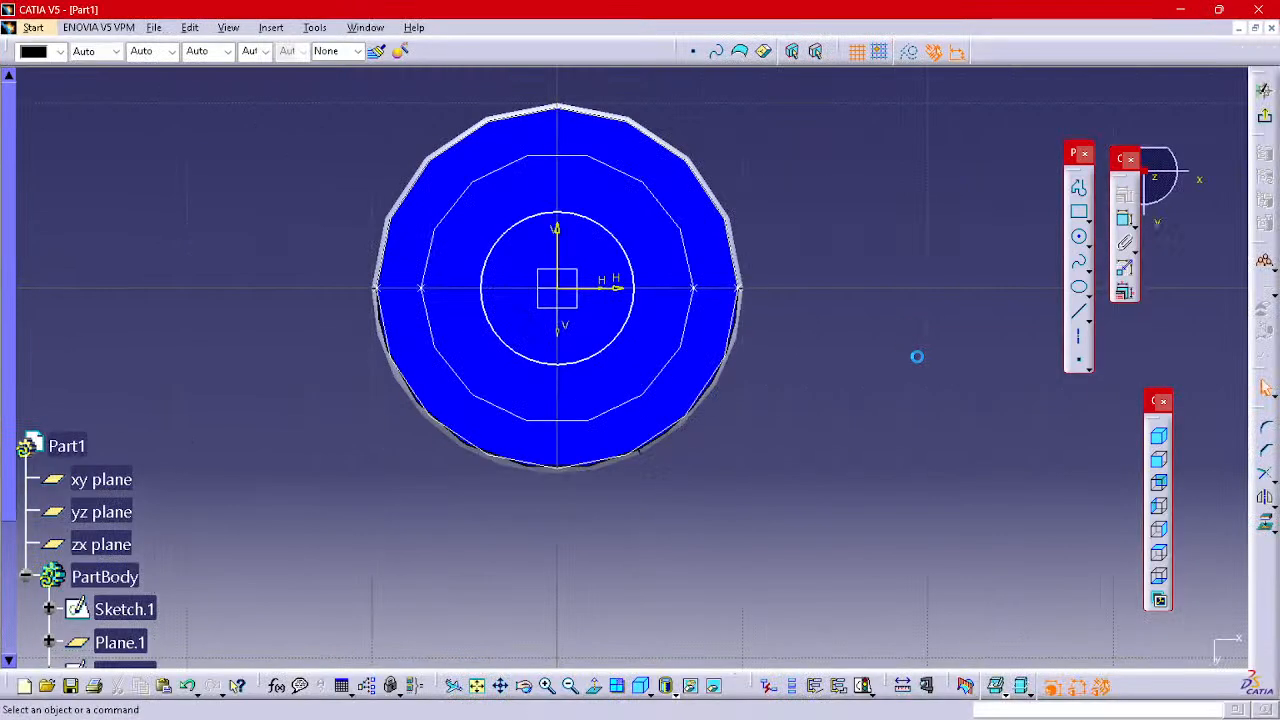
pyautogui.click(1122, 220)
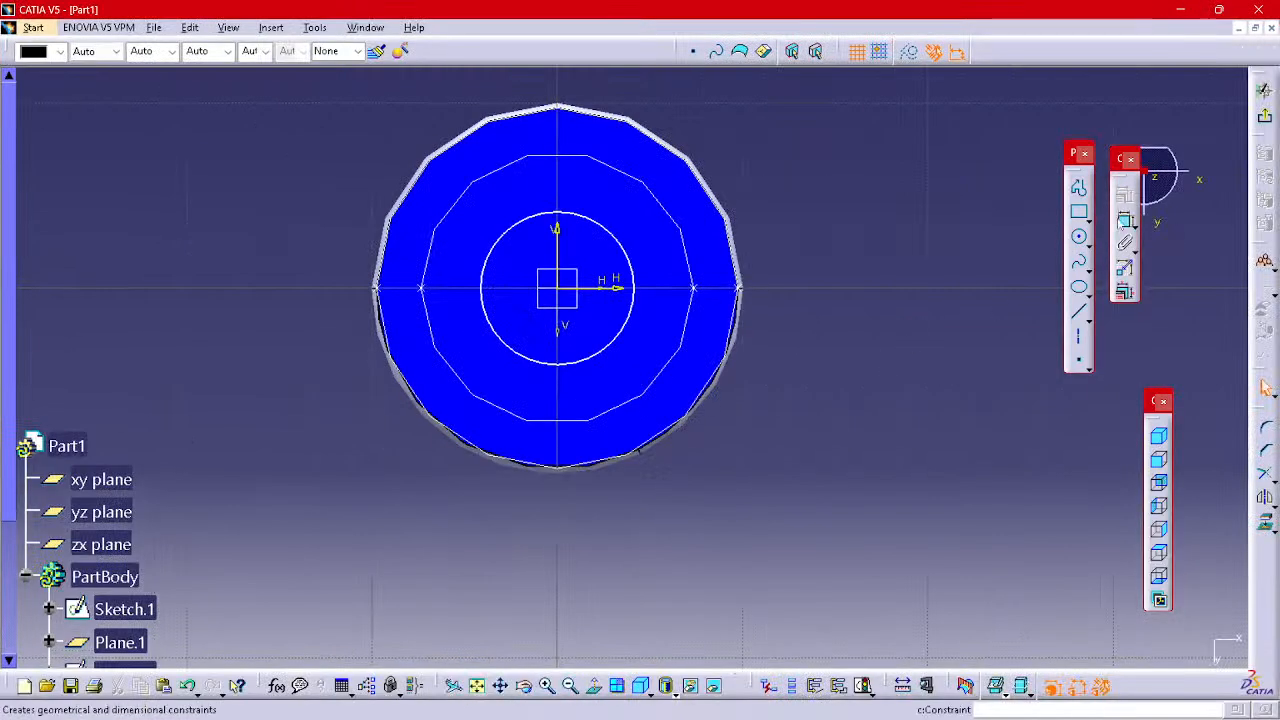
pyautogui.click(631, 279)
pyautogui.click(912, 187)
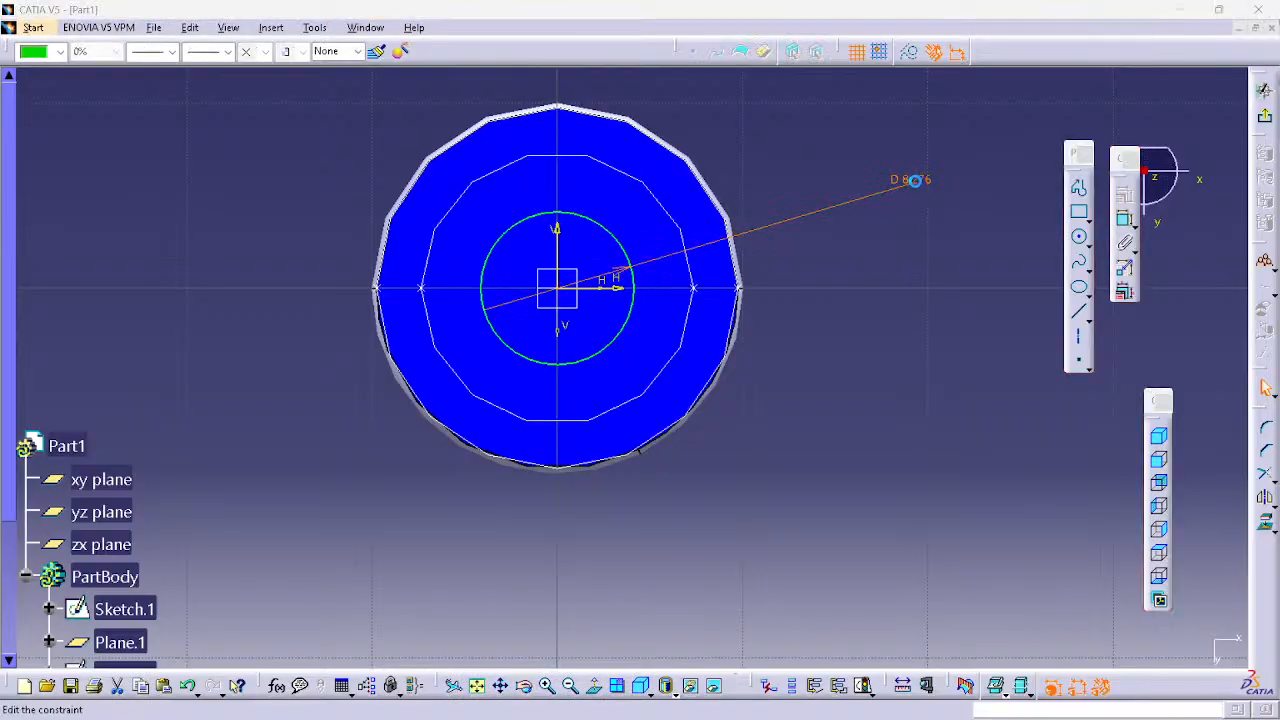
pyautogui.doubleClick(915, 185)
pyautogui.press('Return')
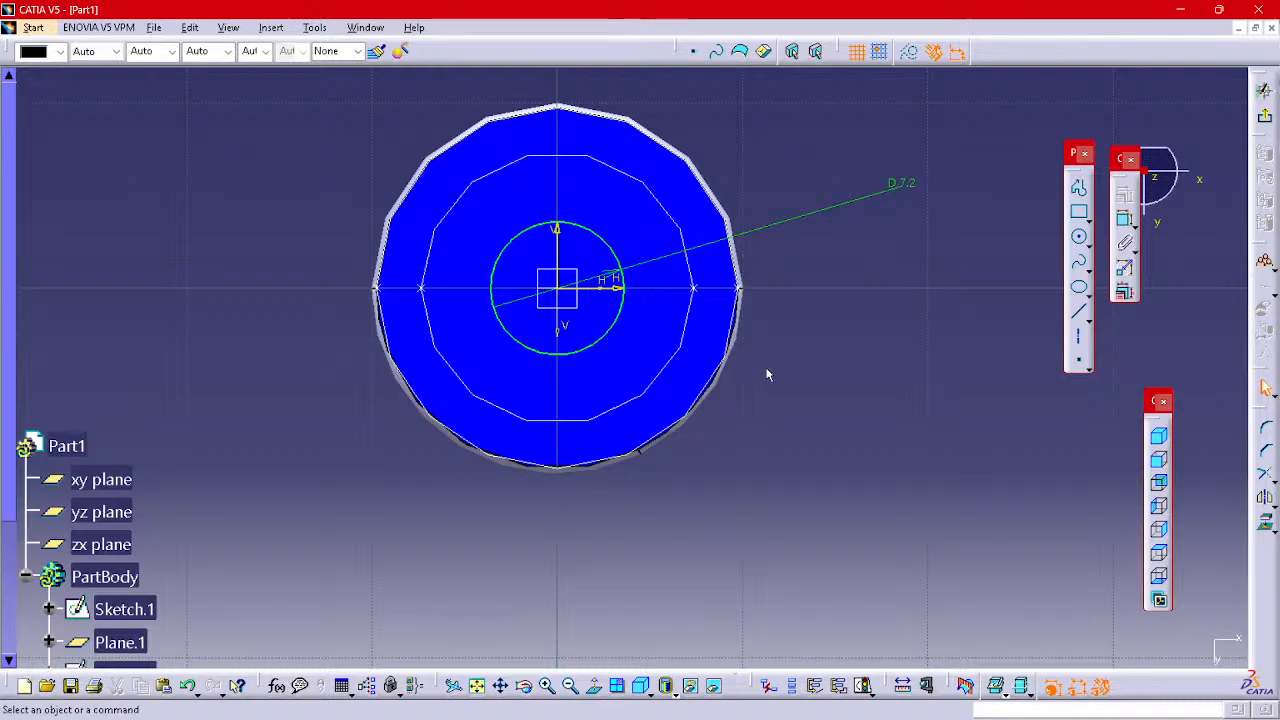
pyautogui.click(1266, 118)
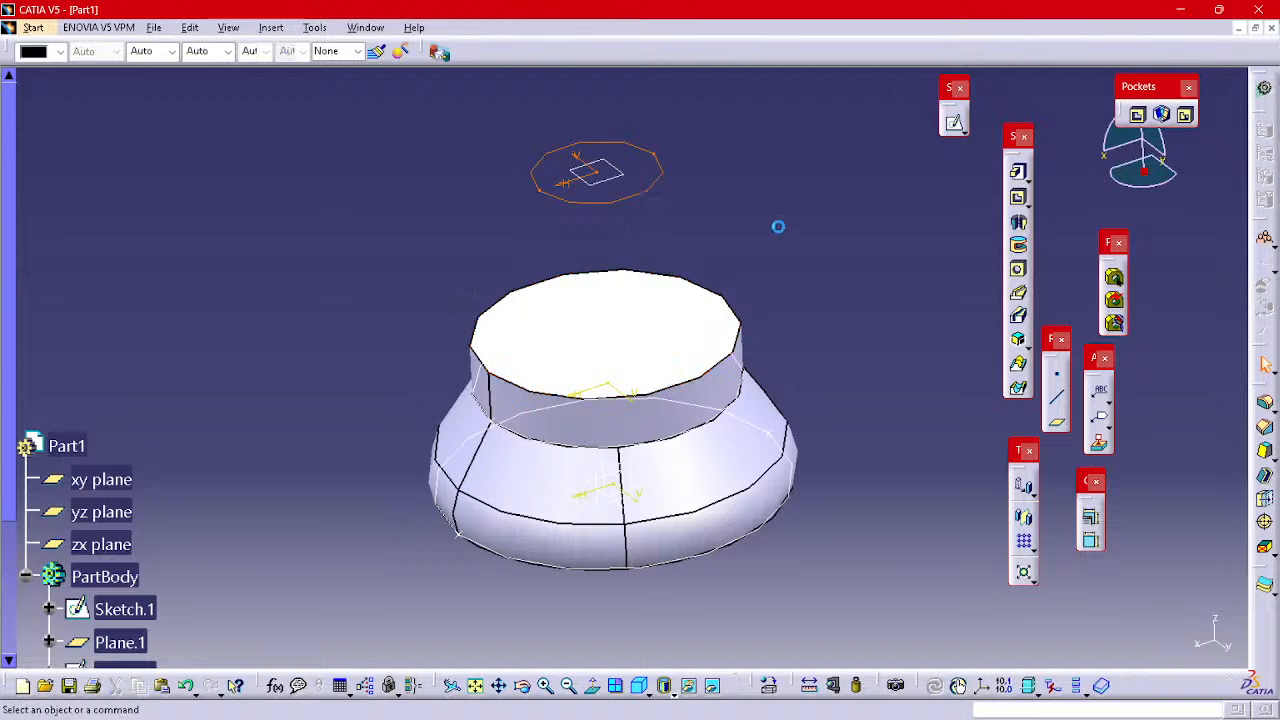
pyautogui.click(1018, 367)
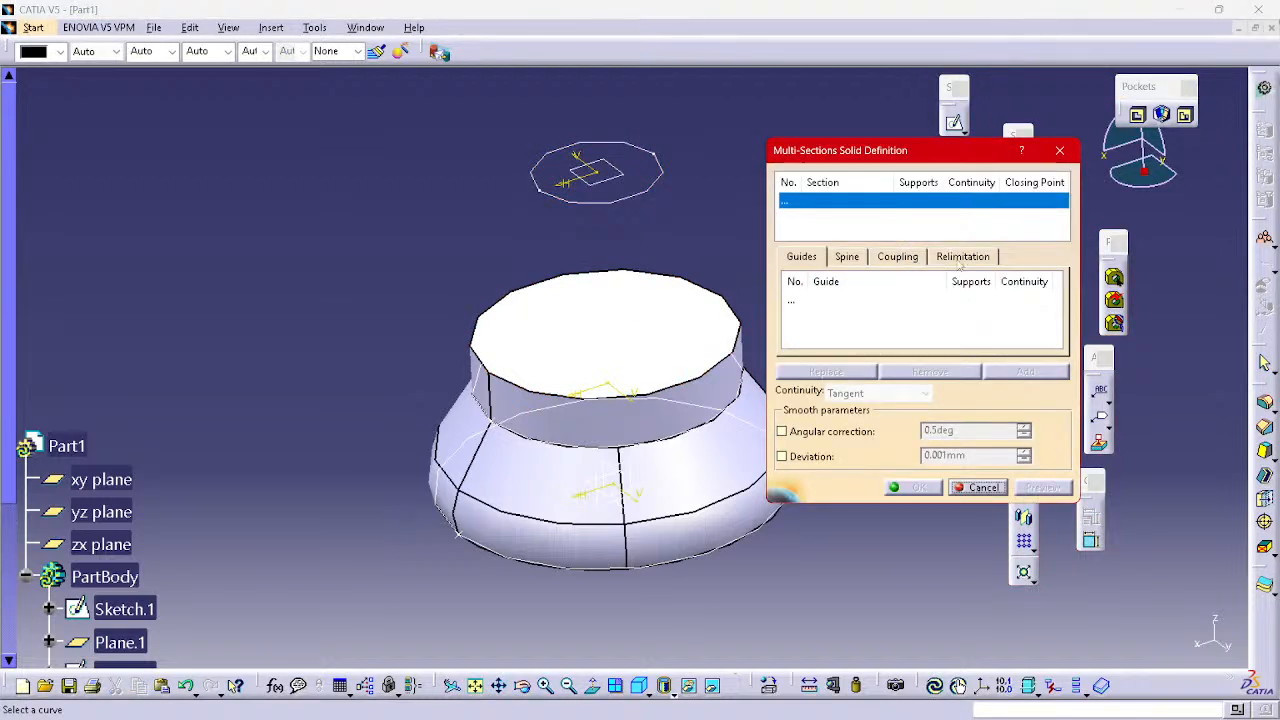
pyautogui.click(900, 257)
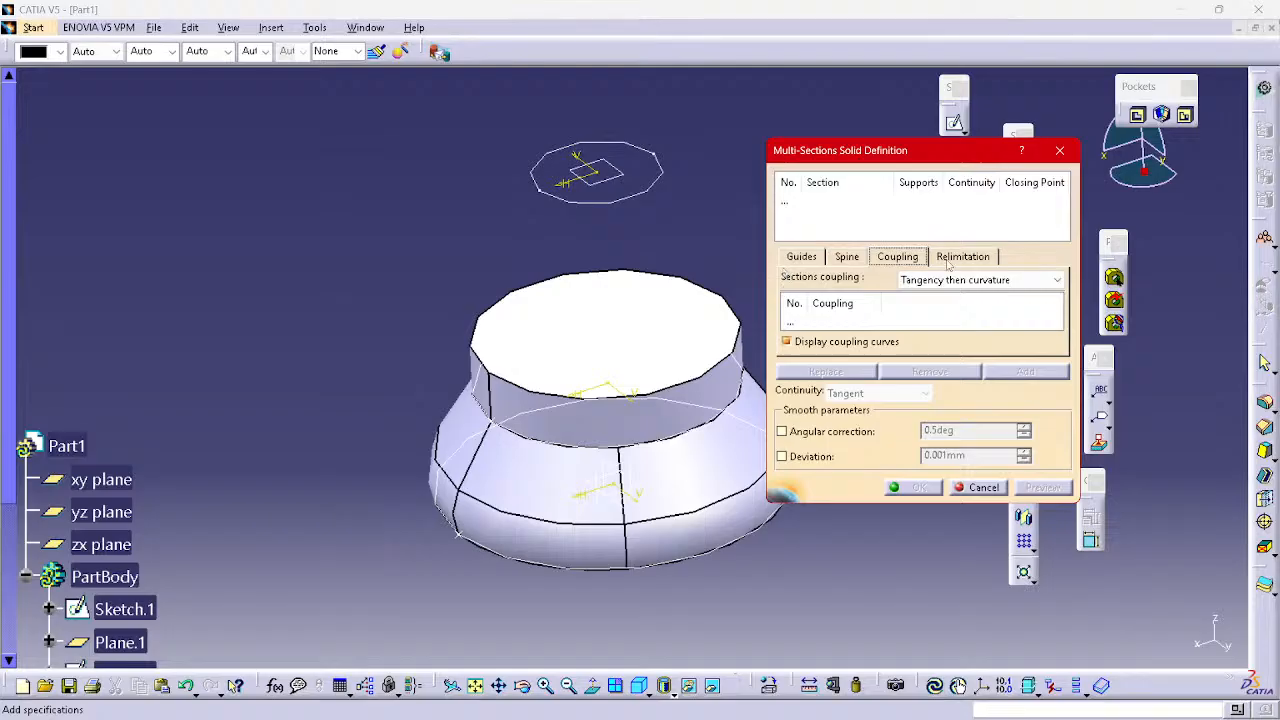
pyautogui.click(947, 259)
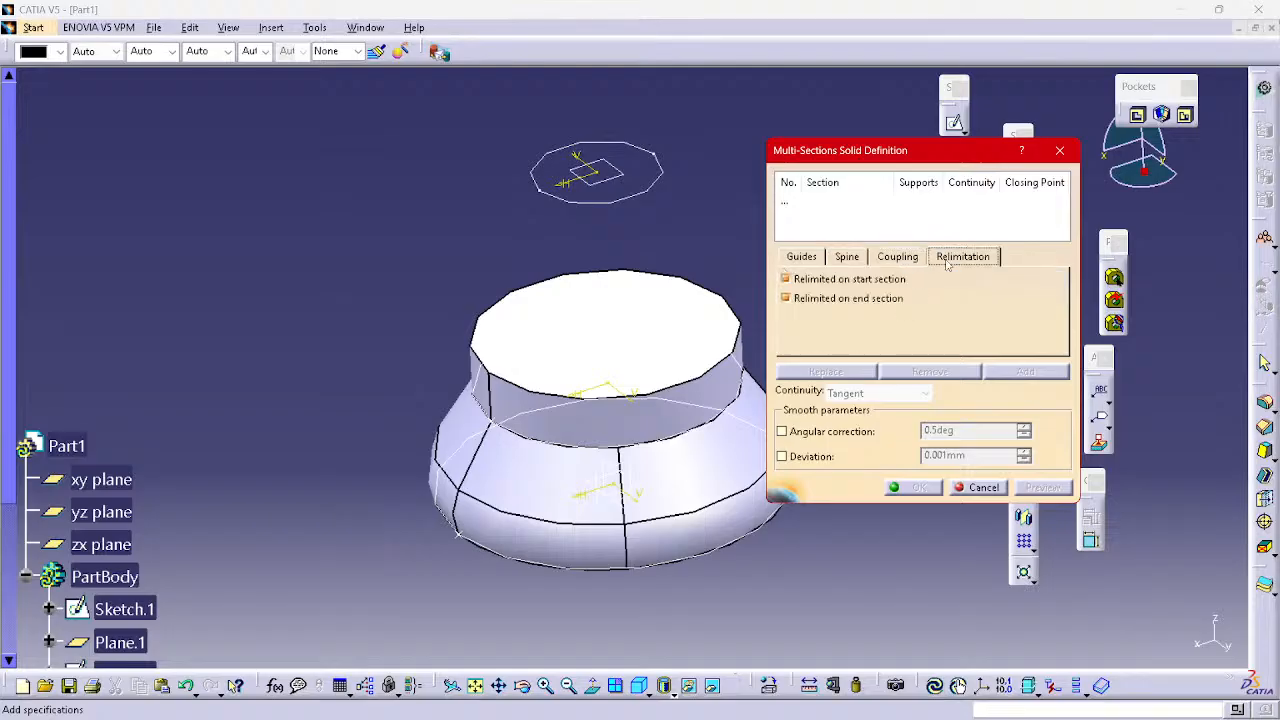
pyautogui.click(833, 202)
pyautogui.click(700, 292)
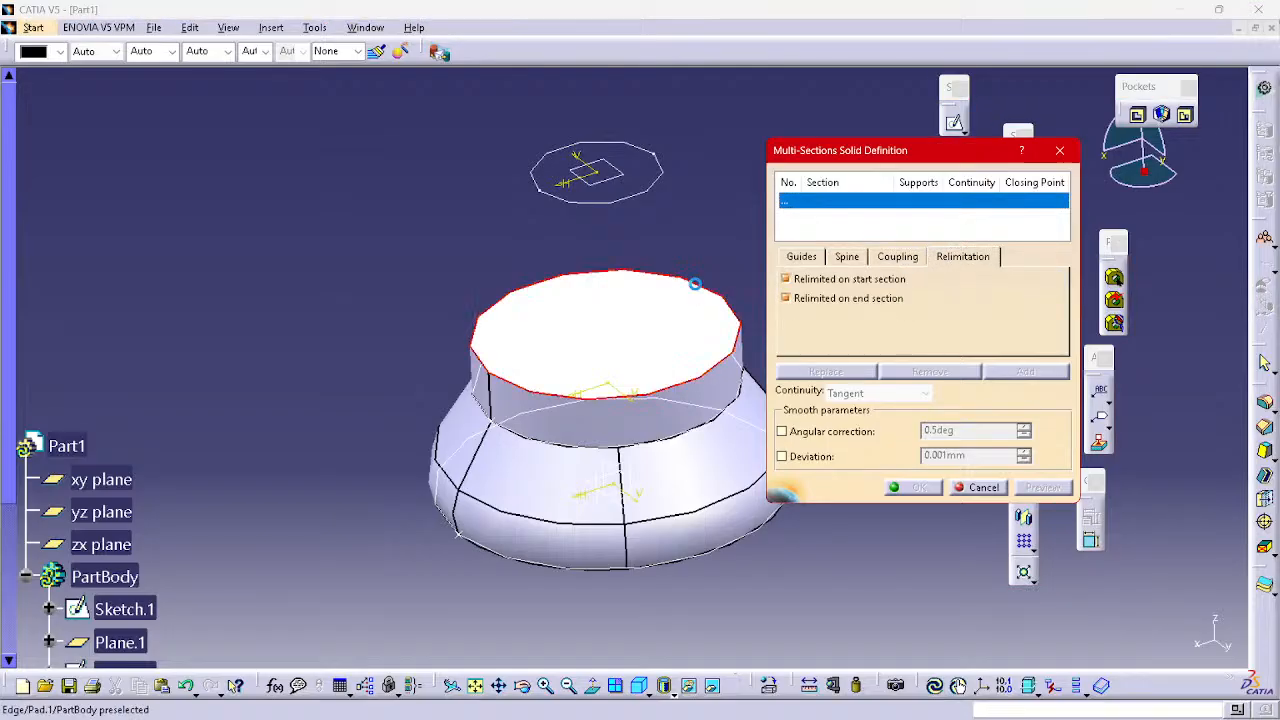
pyautogui.click(647, 186)
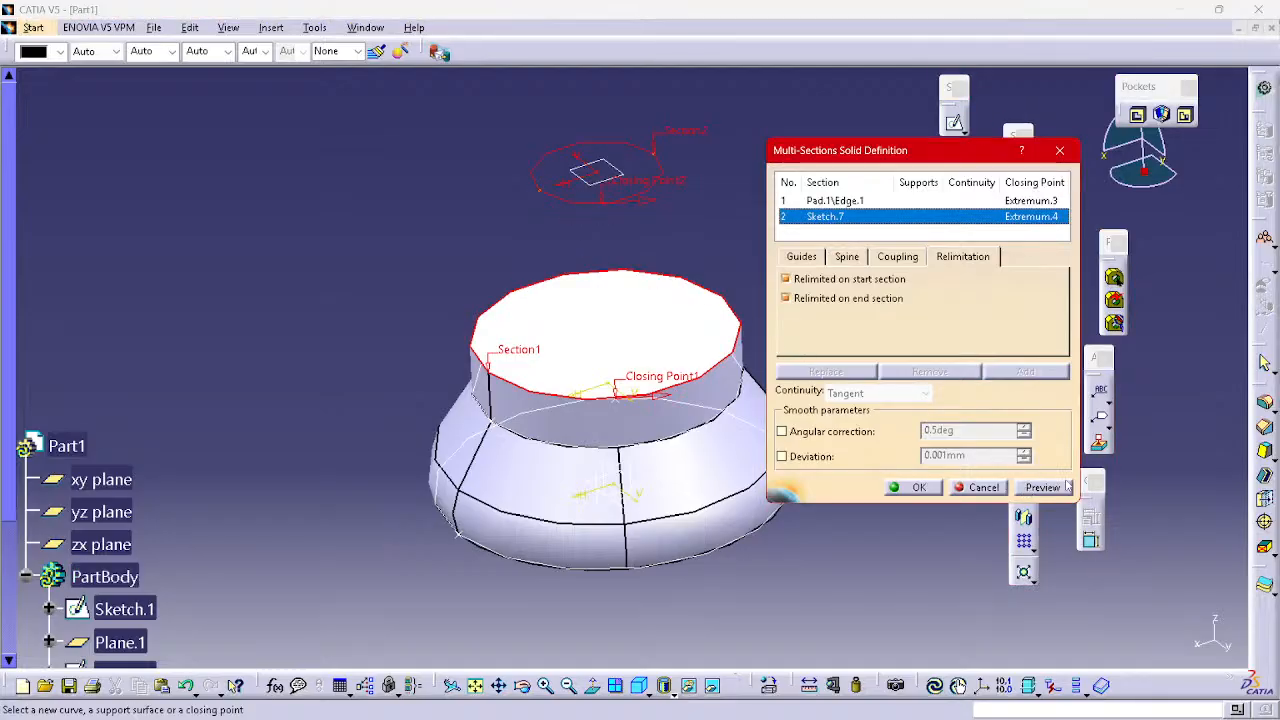
pyautogui.moveTo(679, 467); pyautogui.dragTo(534, 389, button='middle')
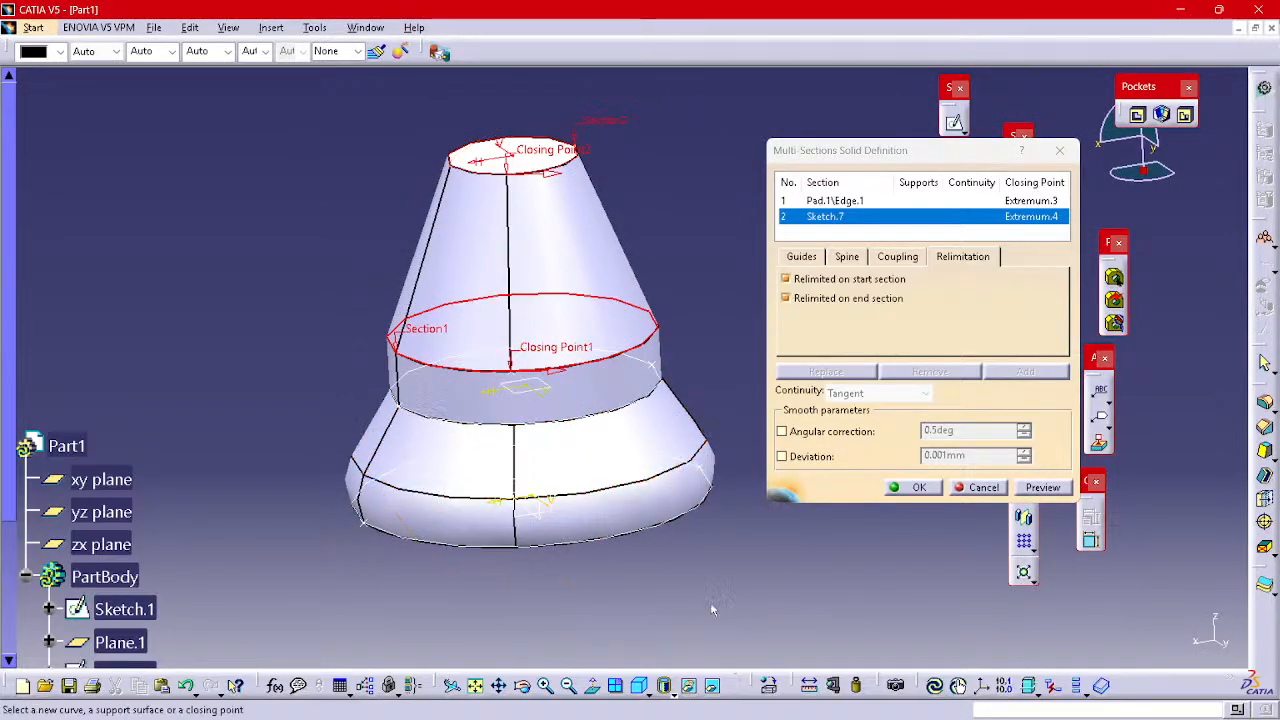
pyautogui.press('super+Down')
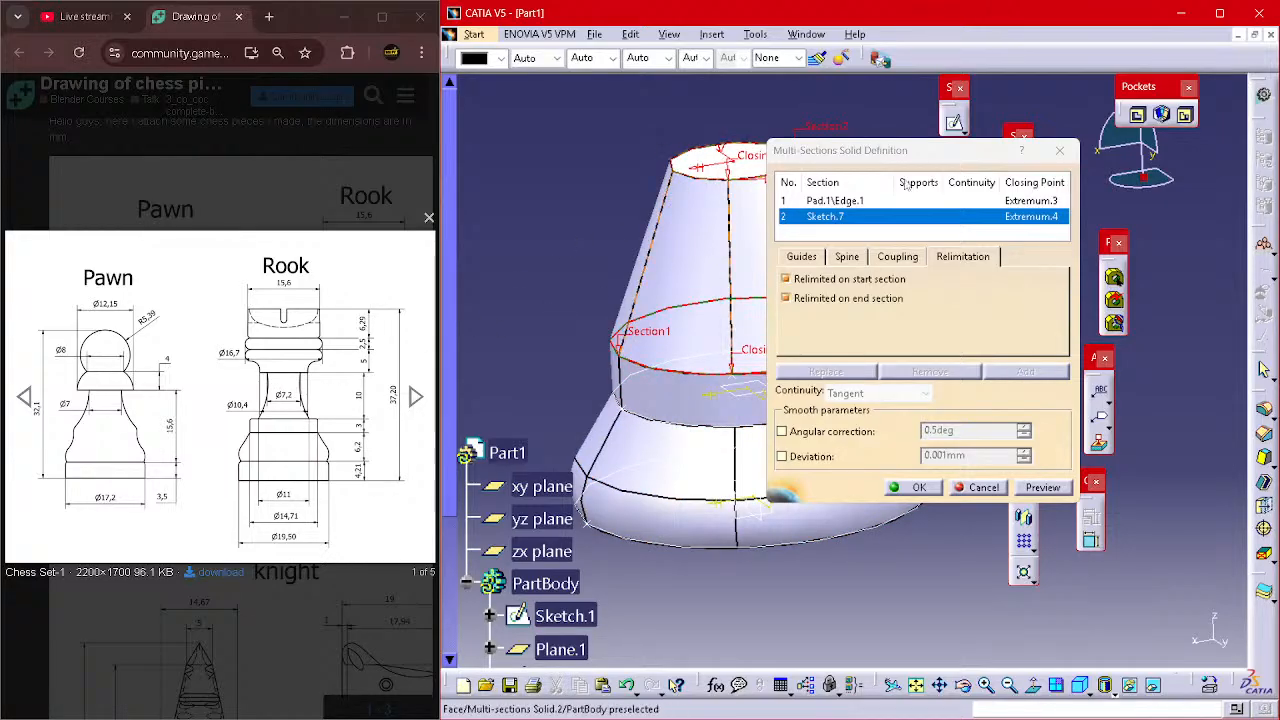
pyautogui.click(1059, 150)
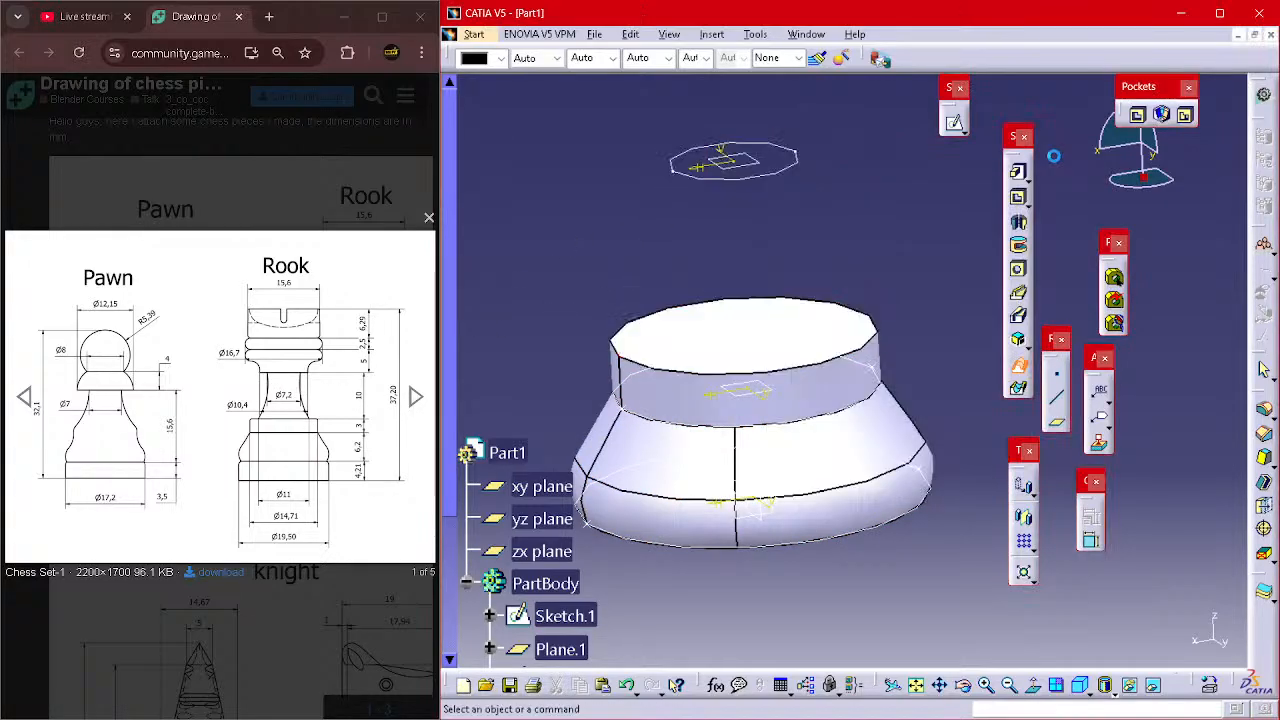
# - Edit the upper 7.2 mm circle's sketch: place a point at H -3.6 mm, V 0, mirror it about the vertical axis, and exit
pyautogui.click(1220, 14)
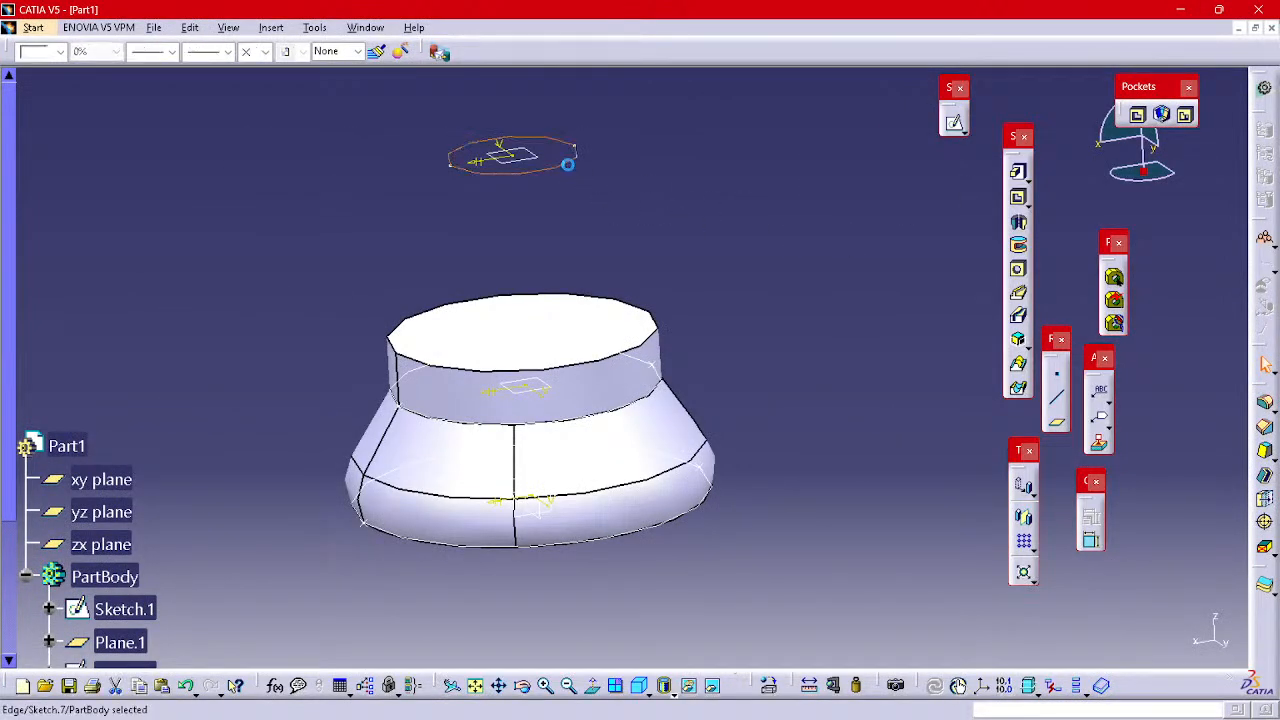
pyautogui.doubleClick(566, 168)
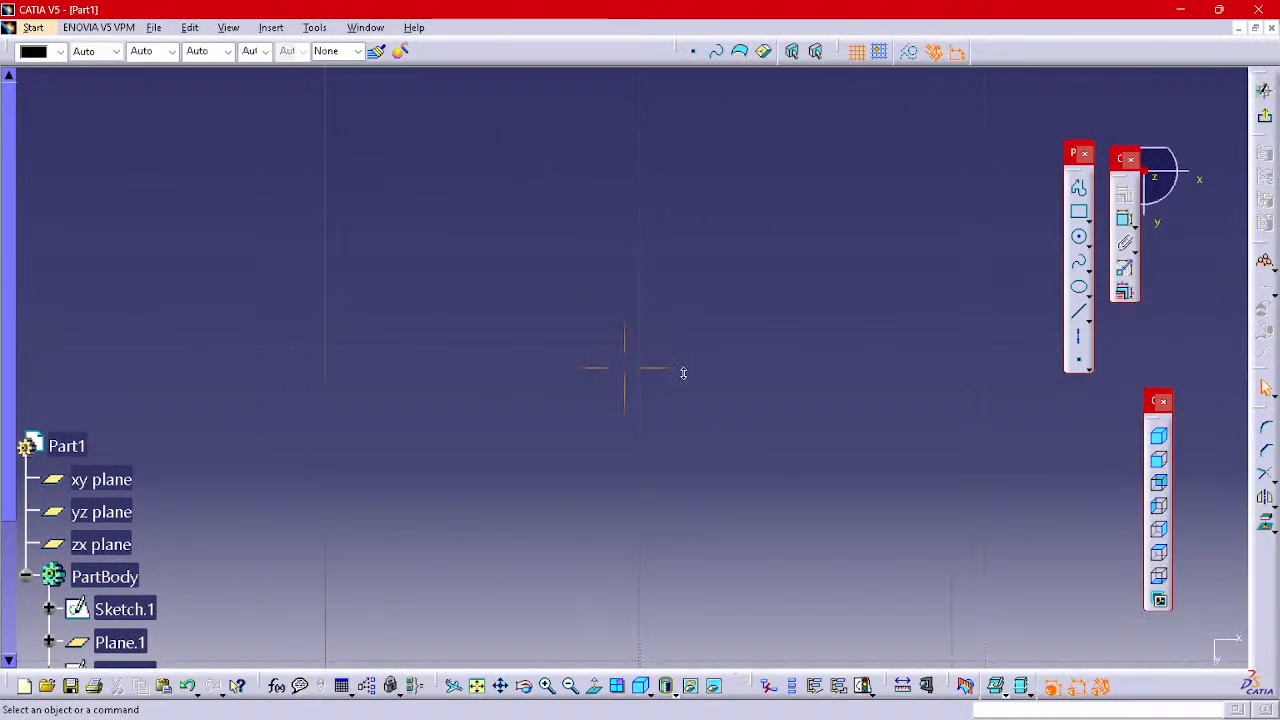
pyautogui.moveTo(697, 521)
pyautogui.mouseDown(button='middle')
pyautogui.moveTo(746, 483)
pyautogui.moveTo(714, 466)
pyautogui.moveTo(694, 220)
pyautogui.moveTo(764, 393)
pyautogui.moveTo(846, 434)
pyautogui.moveTo(797, 246)
pyautogui.moveTo(1052, 413)
pyautogui.mouseUp(button='middle')
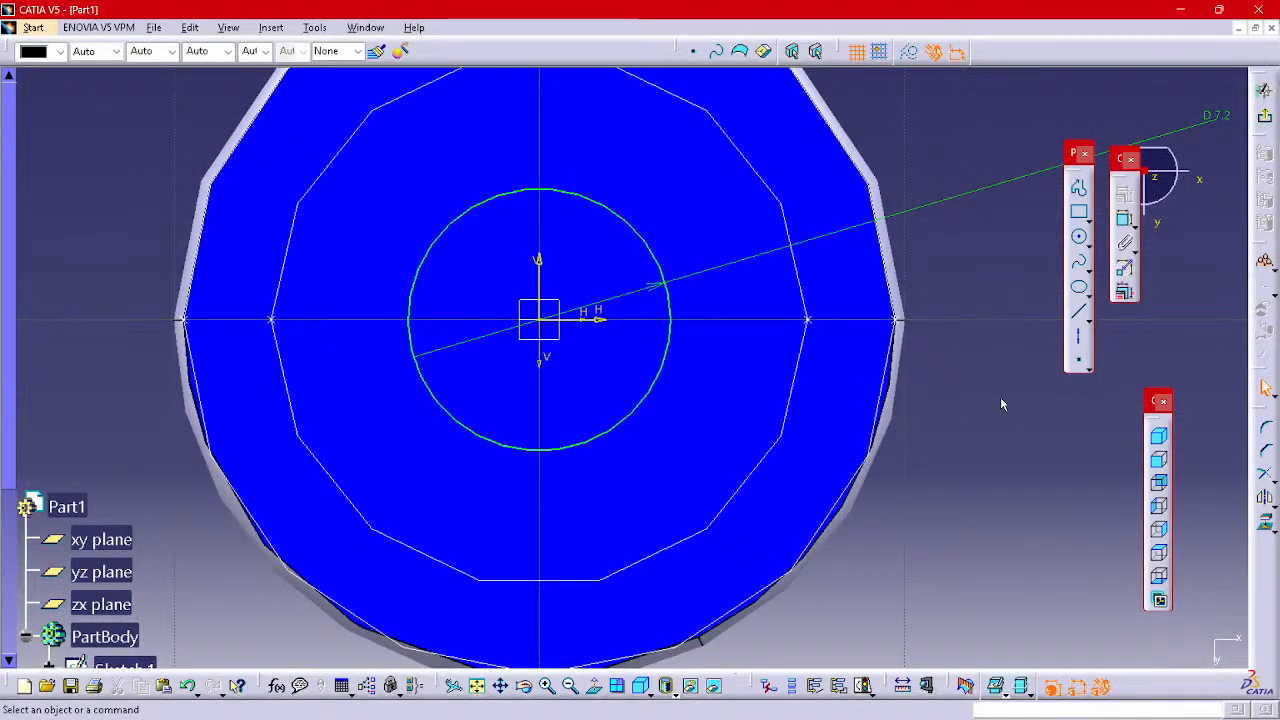
pyautogui.click(1079, 361)
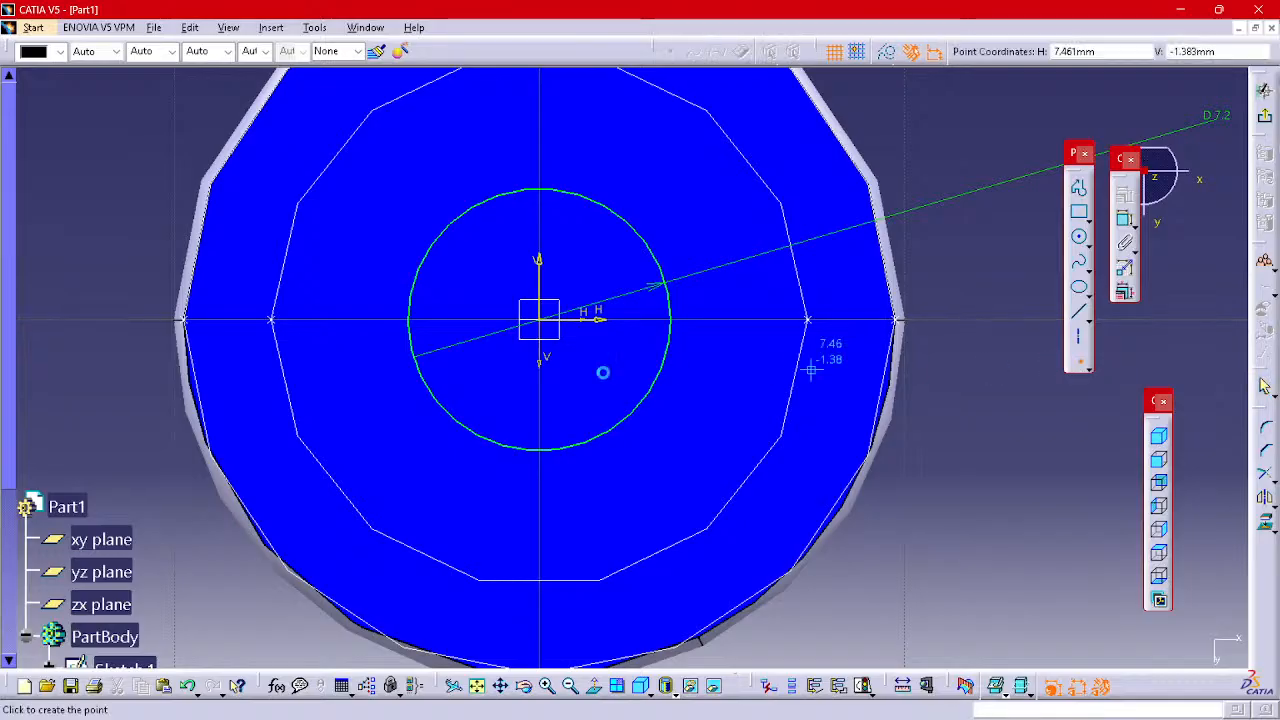
pyautogui.click(411, 318)
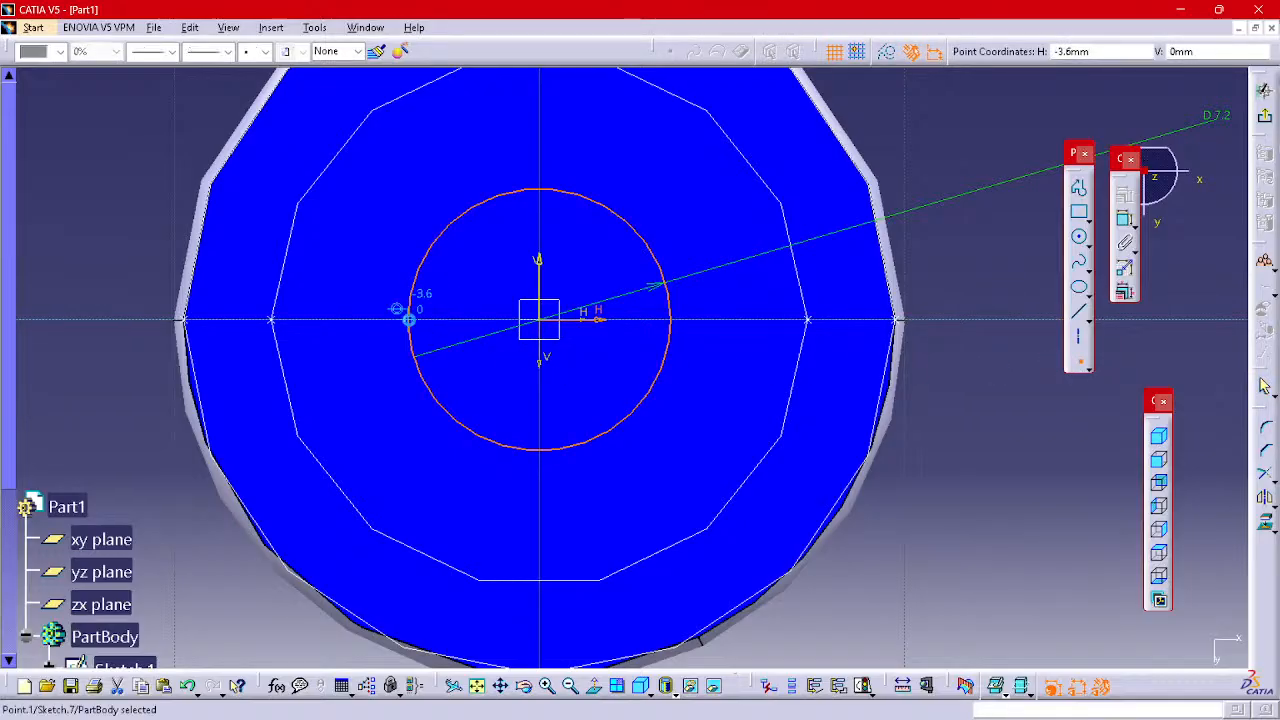
pyautogui.click(1265, 498)
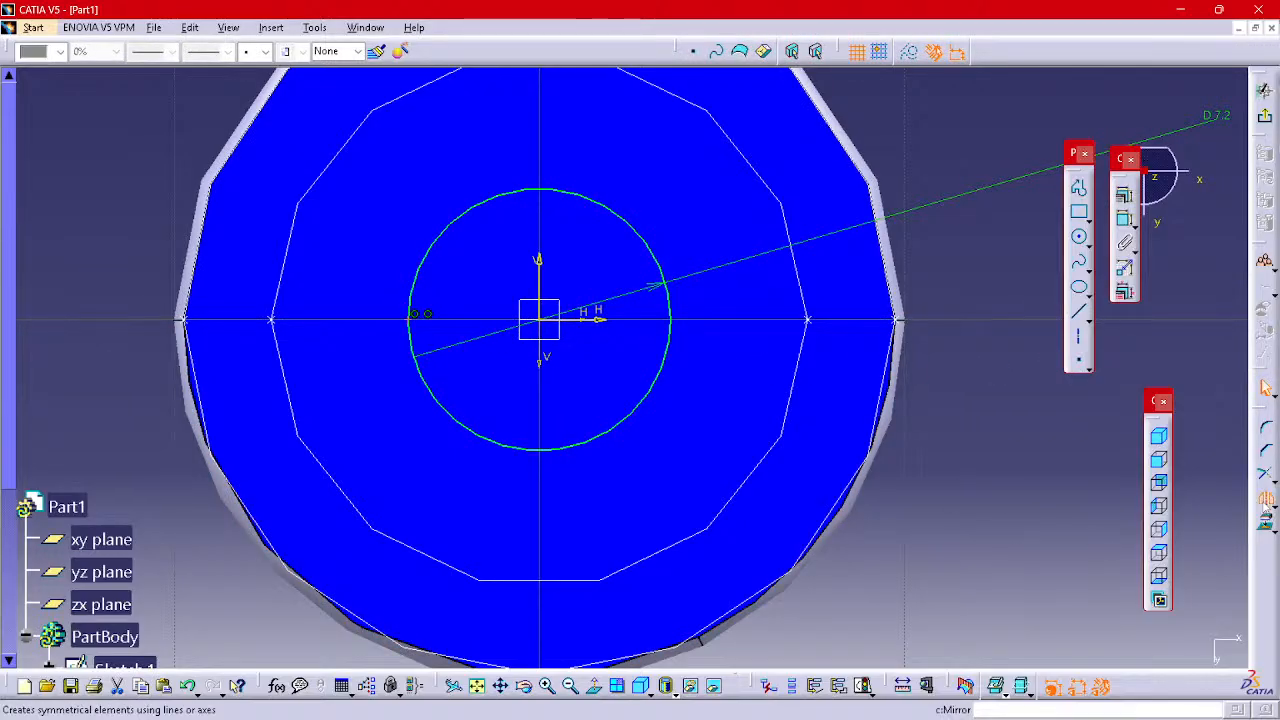
pyautogui.click(540, 295)
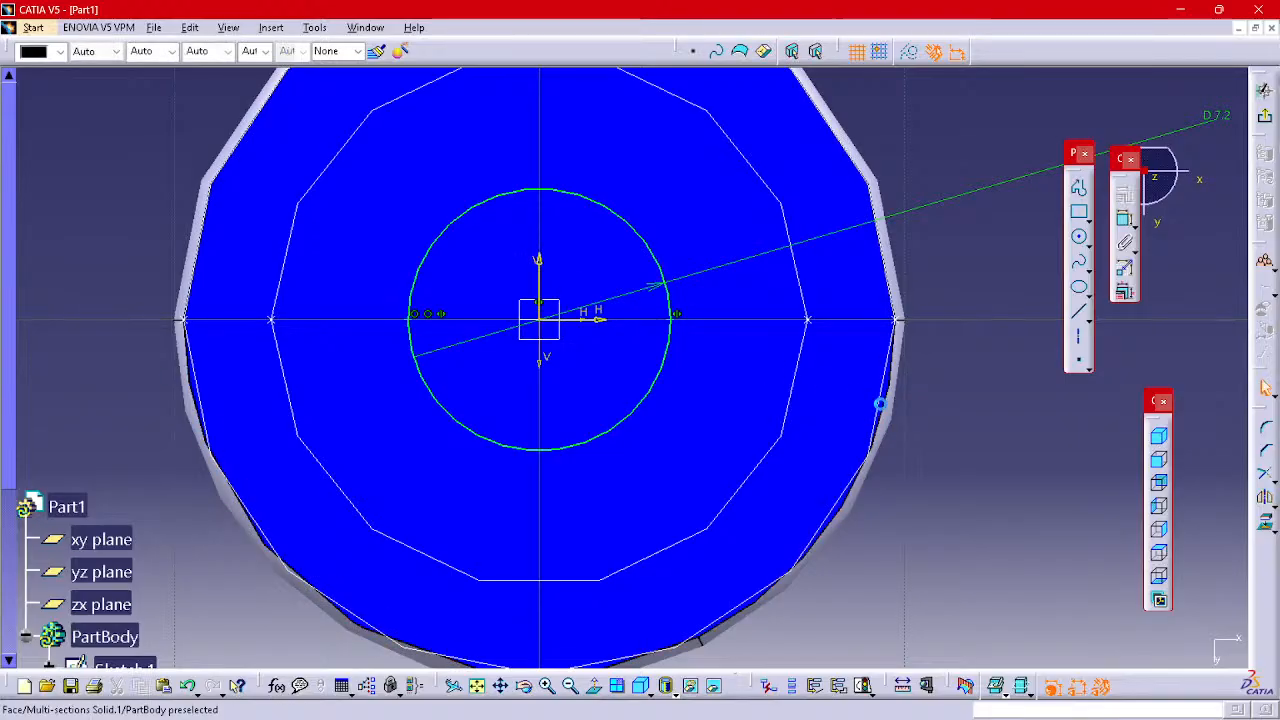
pyautogui.click(1265, 89)
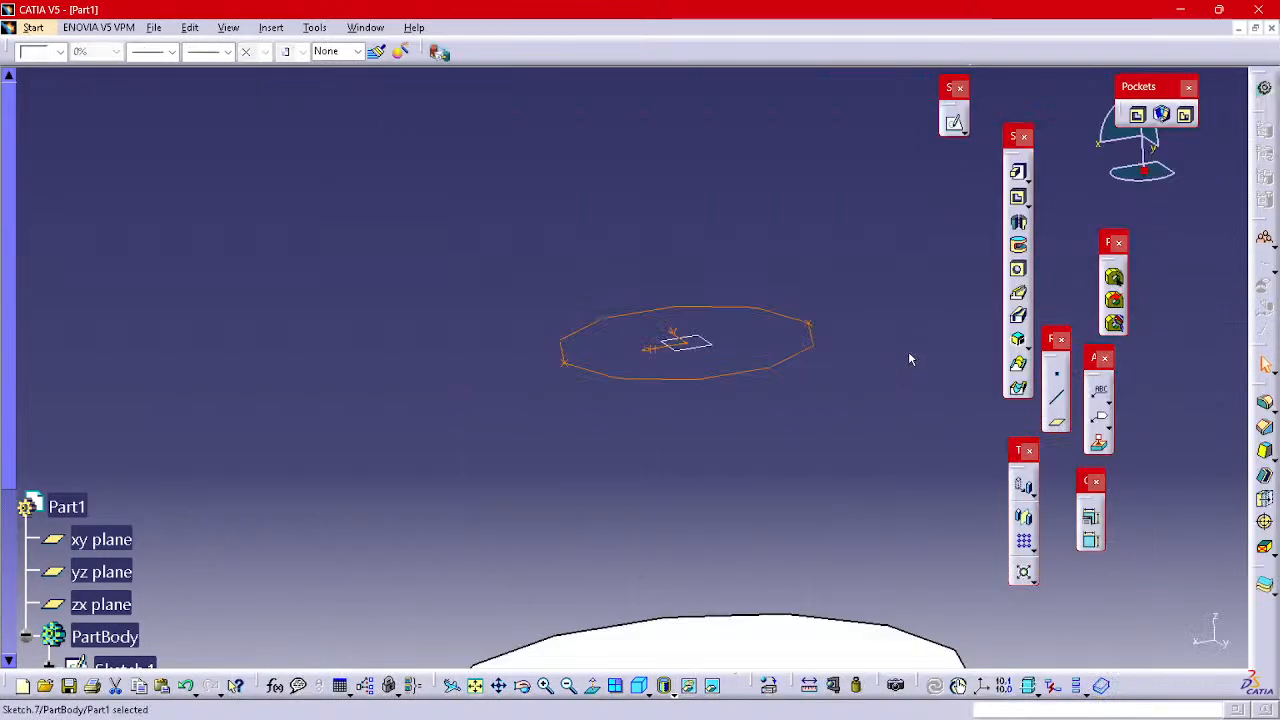
pyautogui.moveTo(908, 351); pyautogui.dragTo(711, 189, button='middle')
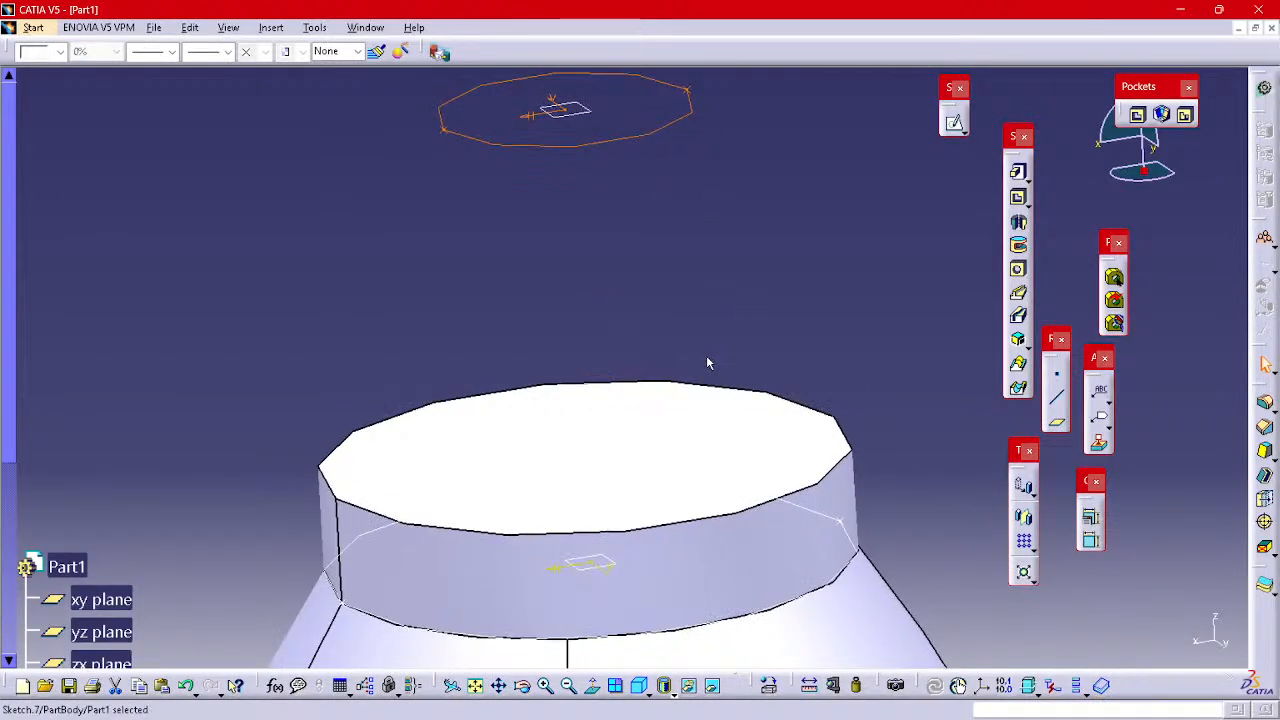
pyautogui.scroll(-7, 134, 543)
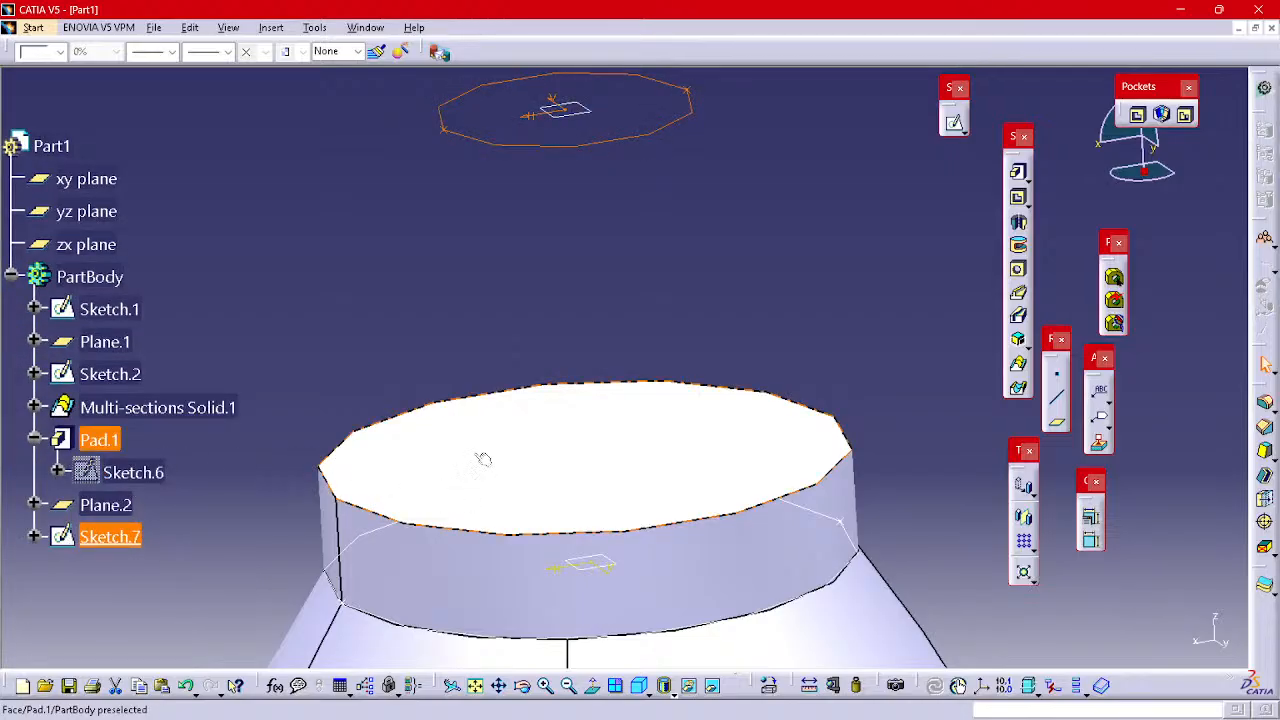
pyautogui.click(955, 125)
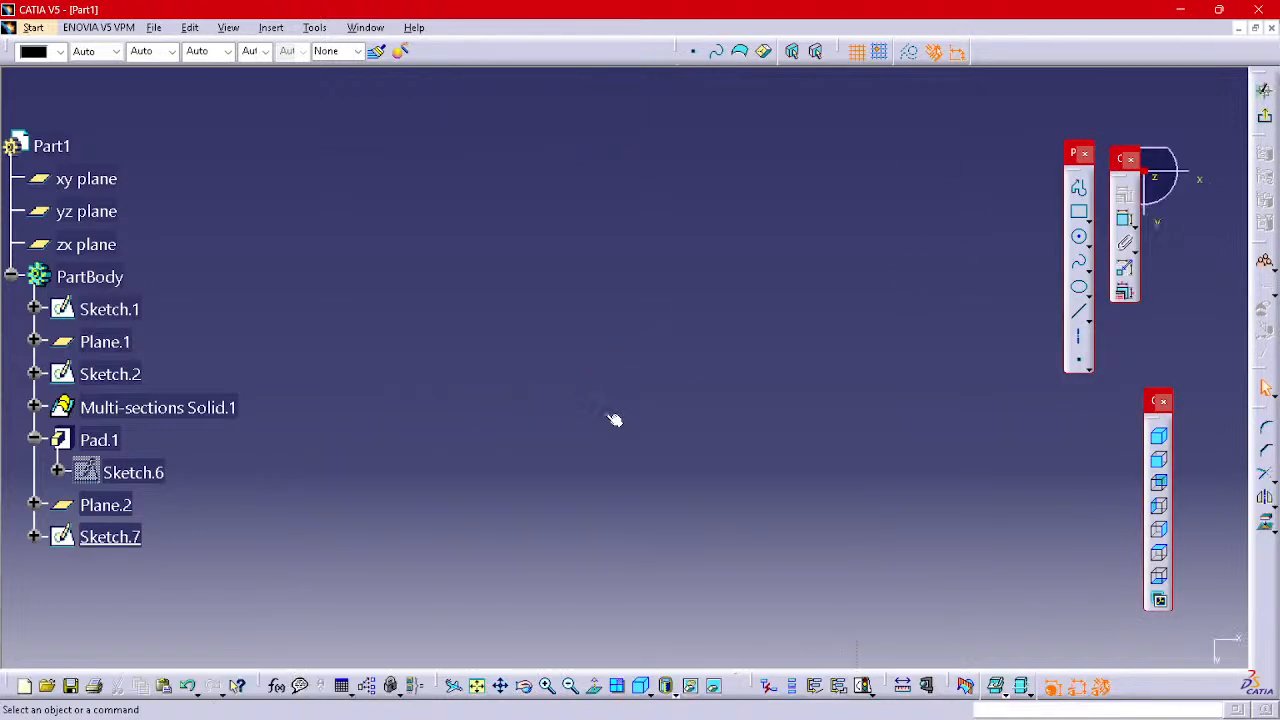
pyautogui.click(1263, 116)
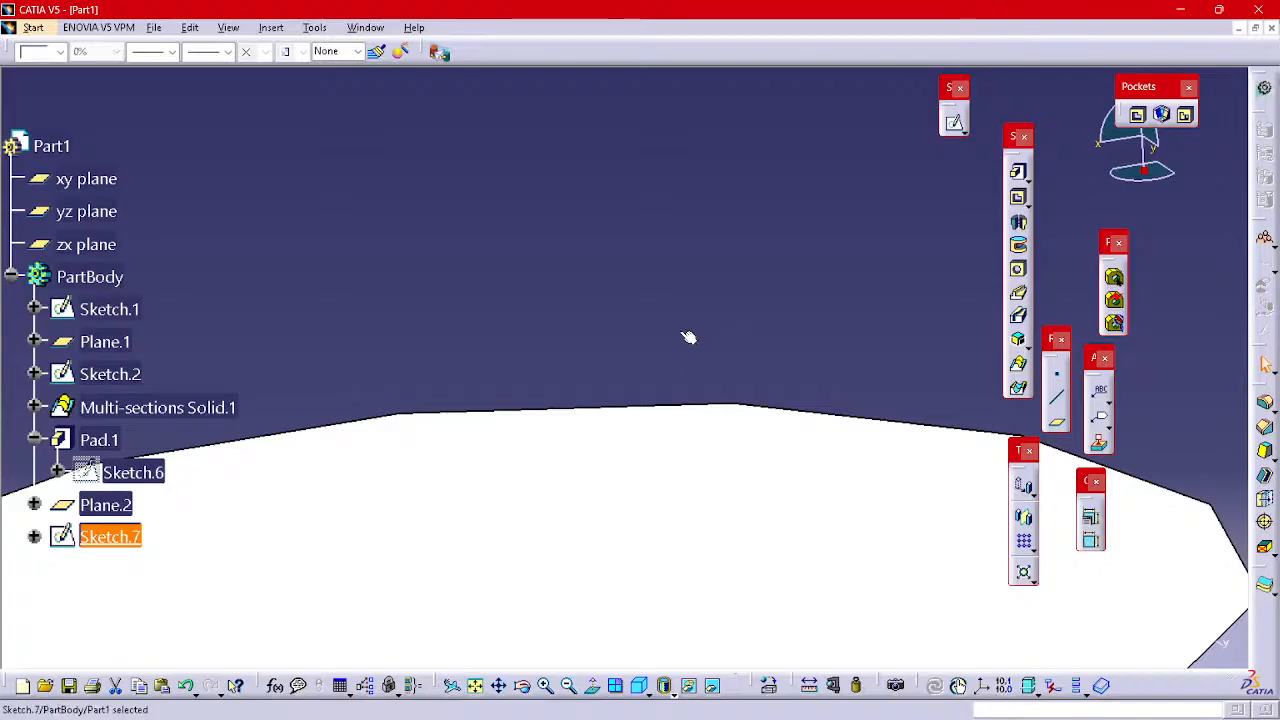
pyautogui.scroll(2, 822, 284)
pyautogui.moveTo(821, 258); pyautogui.dragTo(817, 217, button='middle')
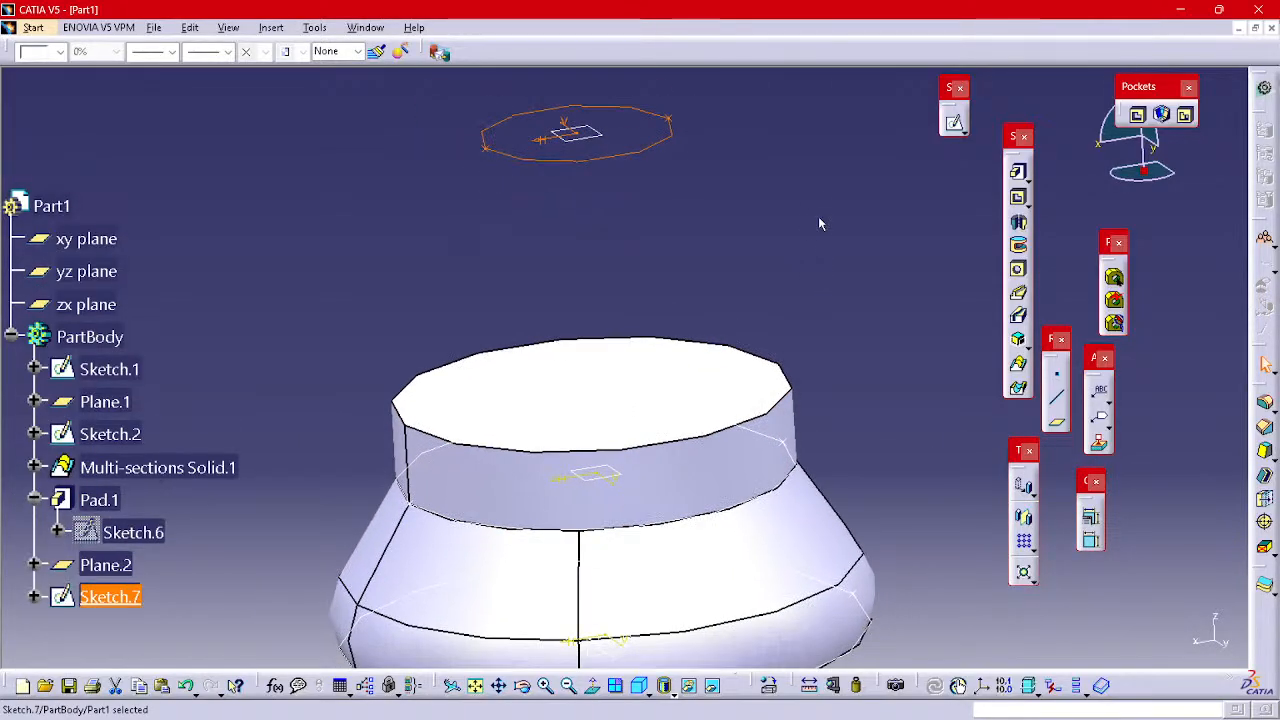
pyautogui.click(829, 214)
# - Open a new sketch on the pad's top face and draw an oversized circle centred on the origin, outside the base outline
pyautogui.click(954, 122)
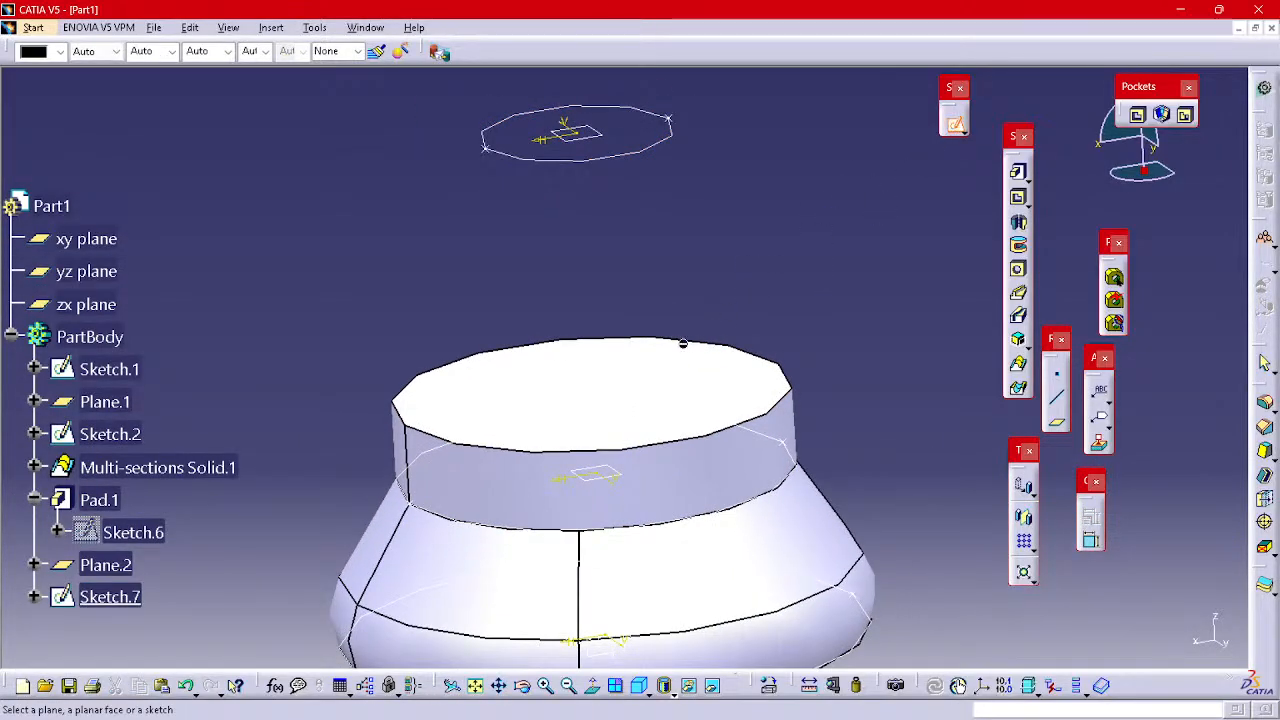
pyautogui.click(680, 362)
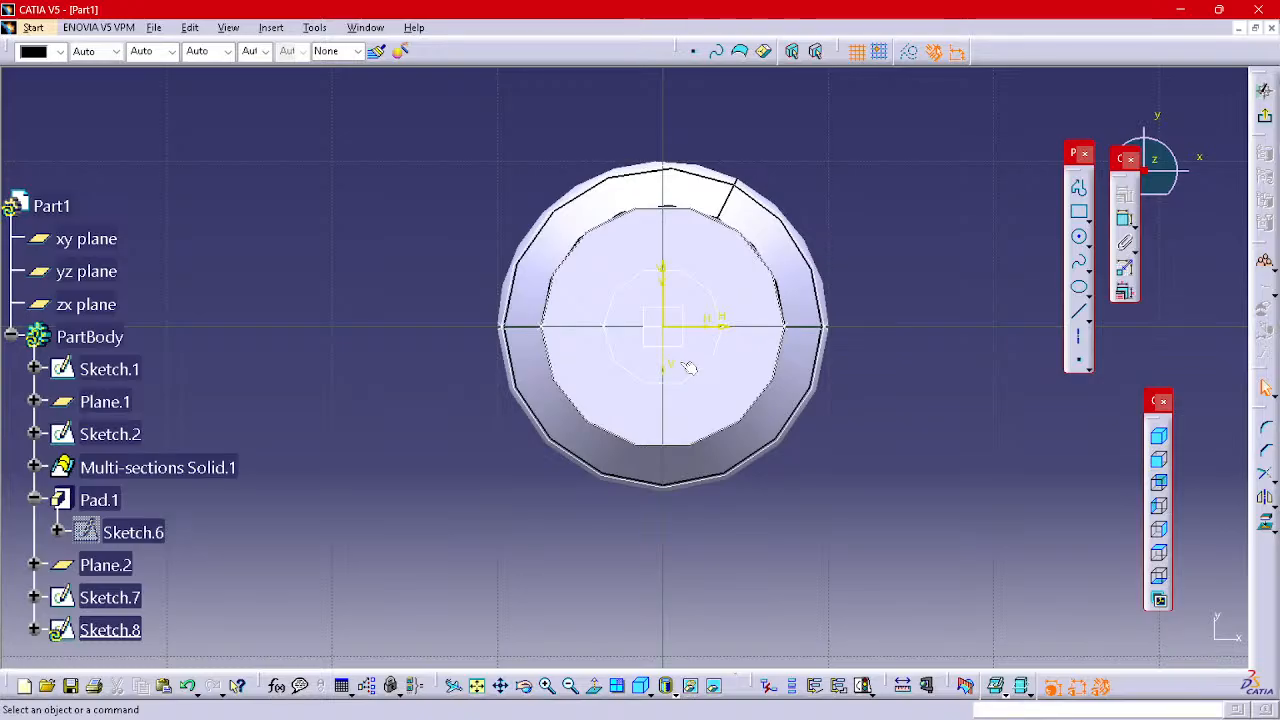
pyautogui.click(1082, 239)
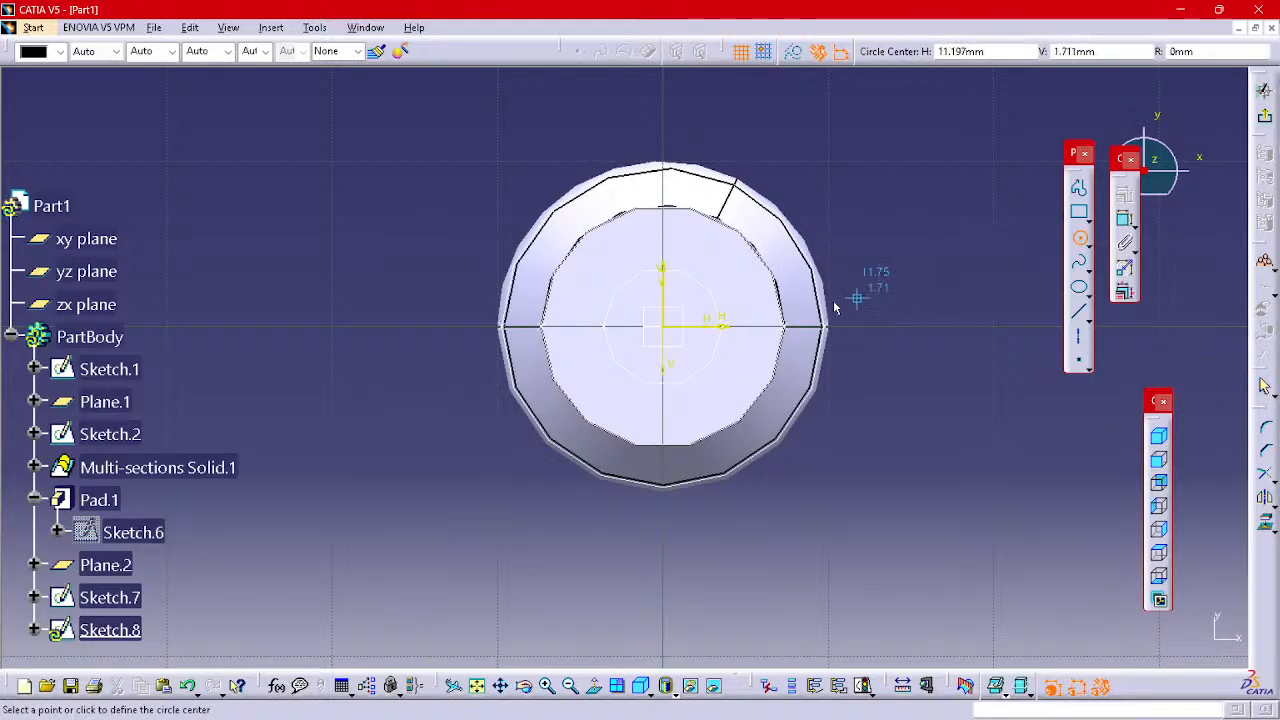
pyautogui.click(670, 332)
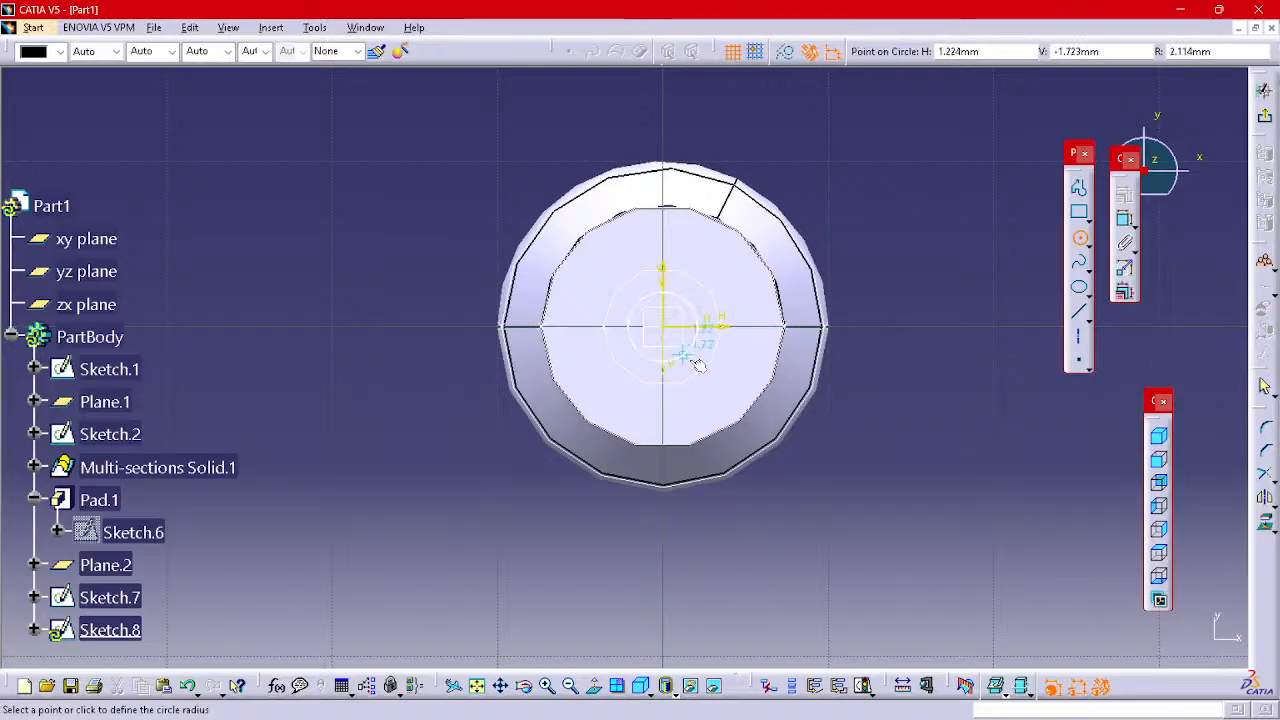
pyautogui.click(805, 470)
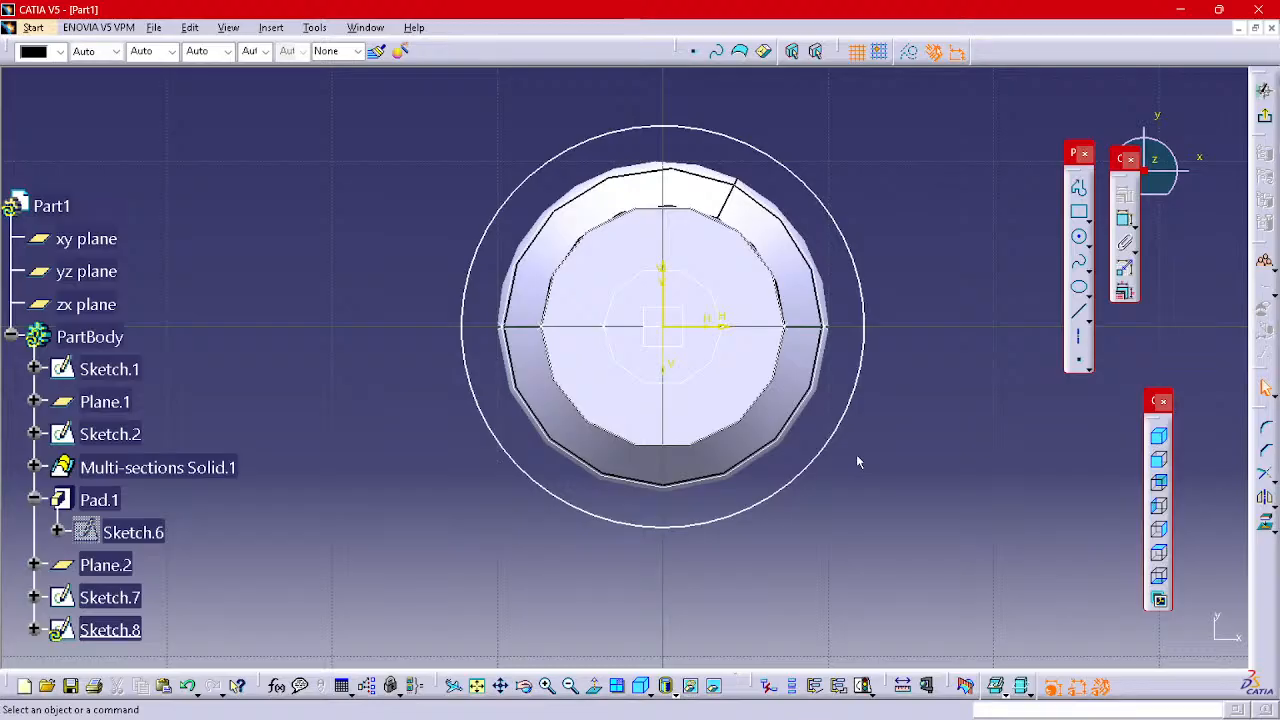
# - Constrain the new circle to the pad's top edge with a Tangency constraint
pyautogui.moveTo(898, 450)
pyautogui.mouseDown(button='middle')
pyautogui.moveTo(926, 414)
pyautogui.moveTo(846, 440)
pyautogui.mouseUp(button='middle')
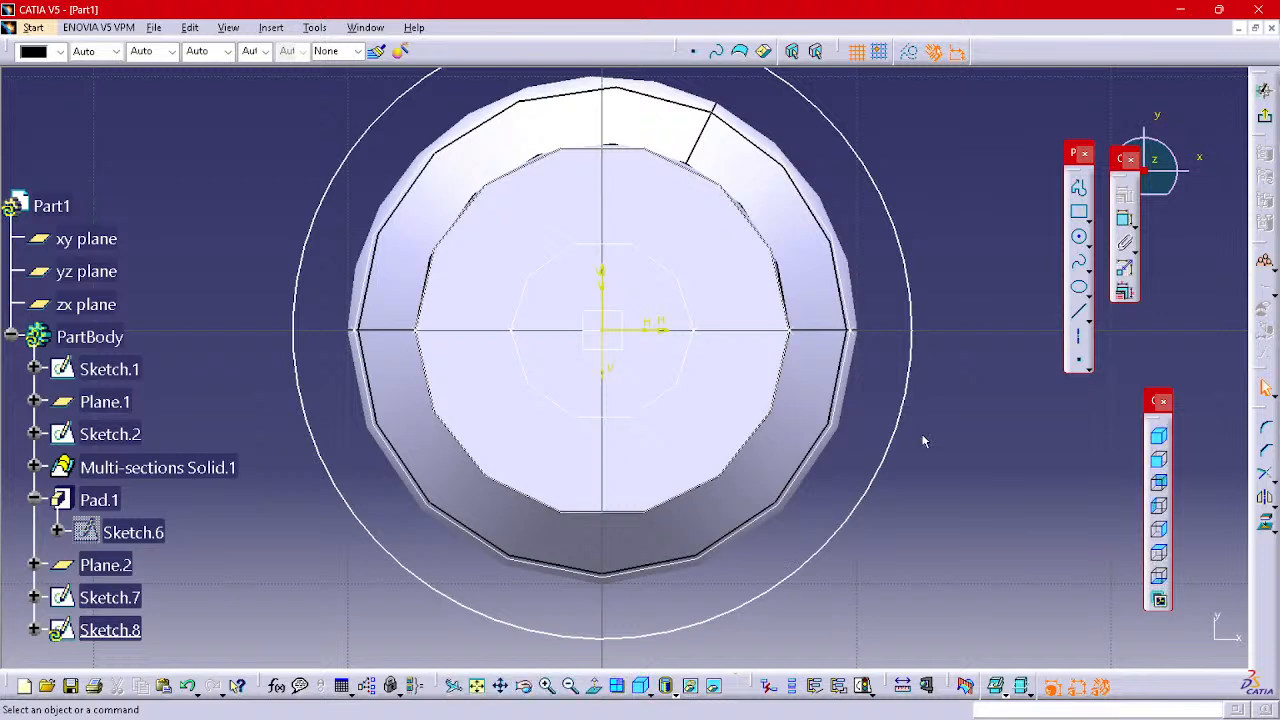
pyautogui.click(912, 276)
pyautogui.click(783, 280)
pyautogui.rightClick(952, 257)
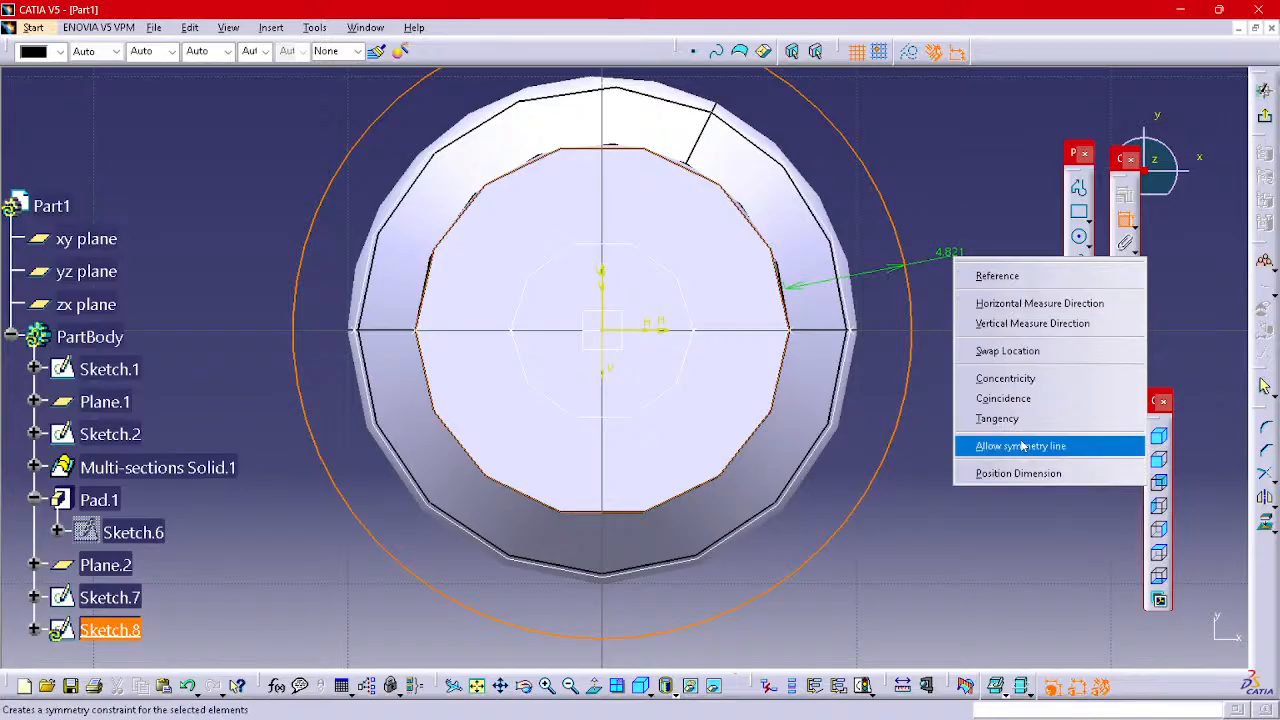
pyautogui.click(997, 418)
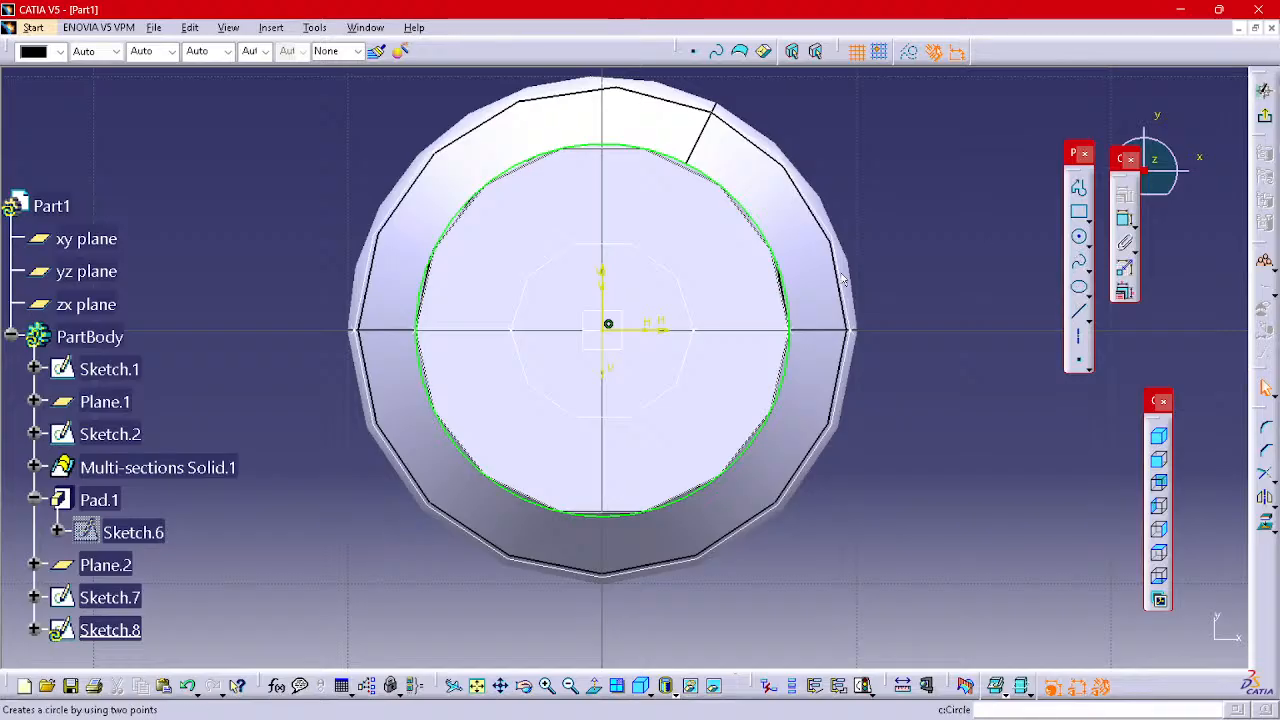
# - Colour the pad's top face blue so the sketch geometry stands out against it
pyautogui.click(1078, 262)
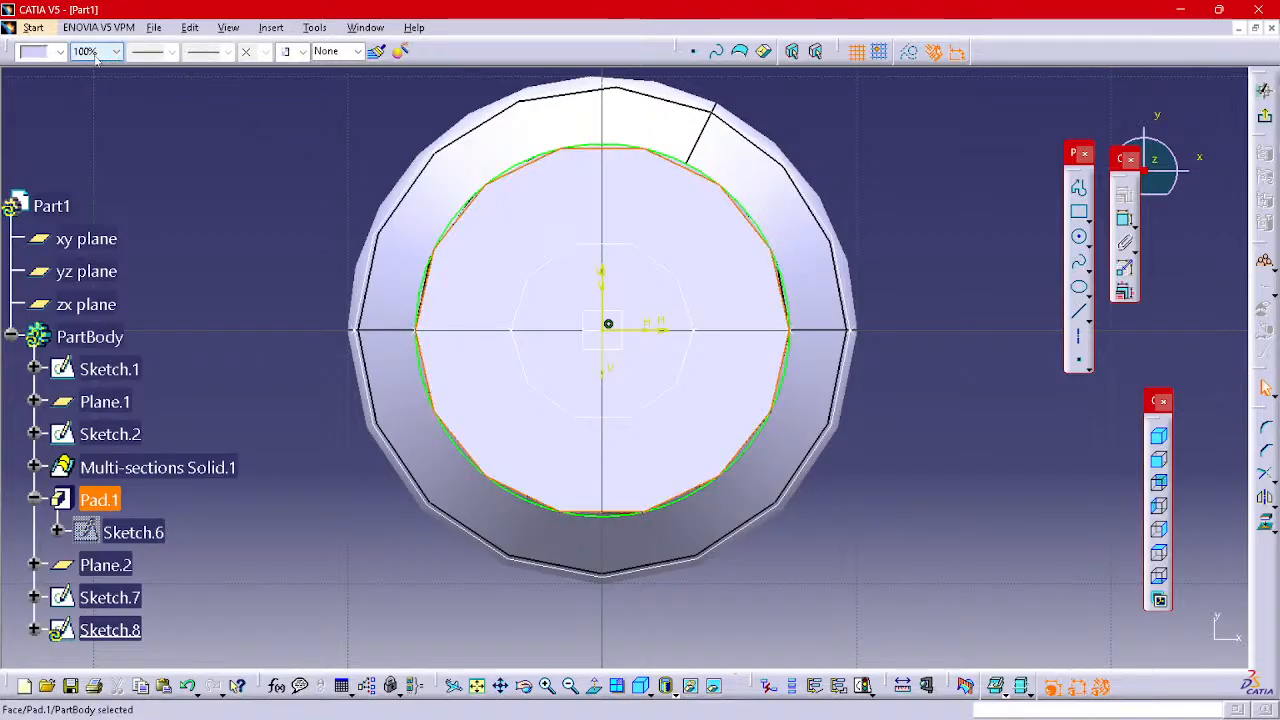
pyautogui.click(60, 52)
pyautogui.click(40, 240)
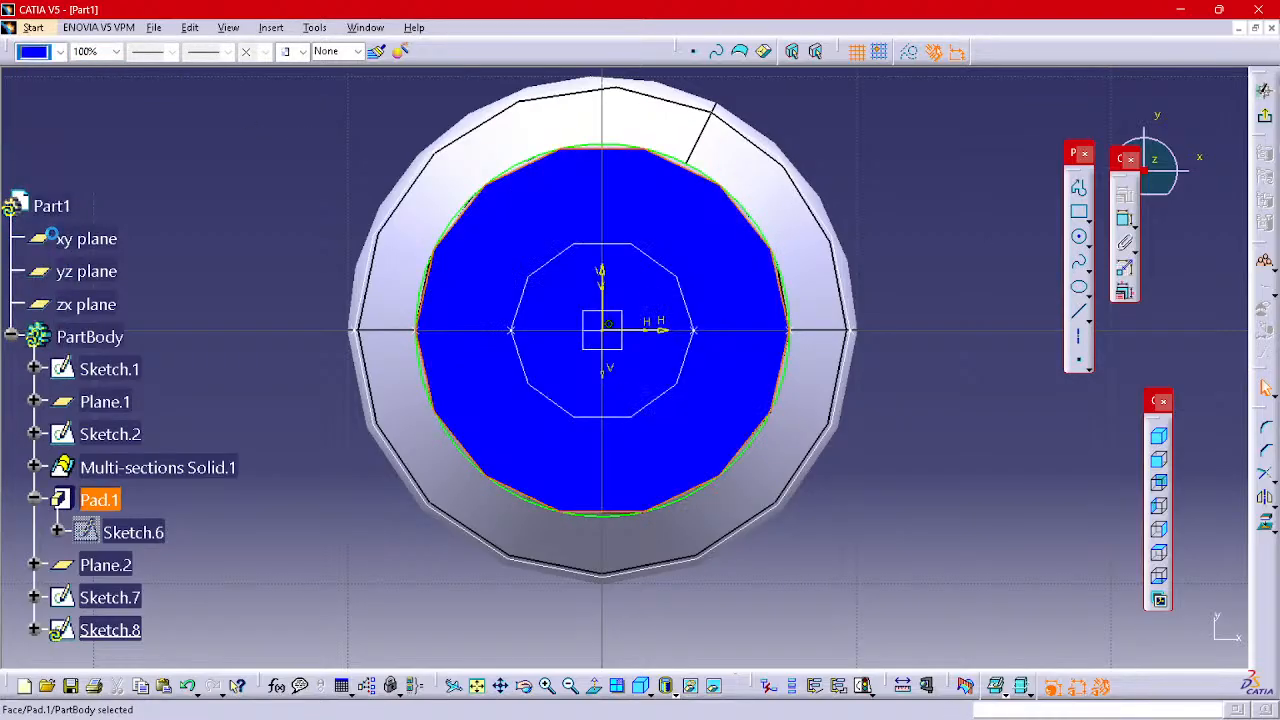
pyautogui.click(286, 203)
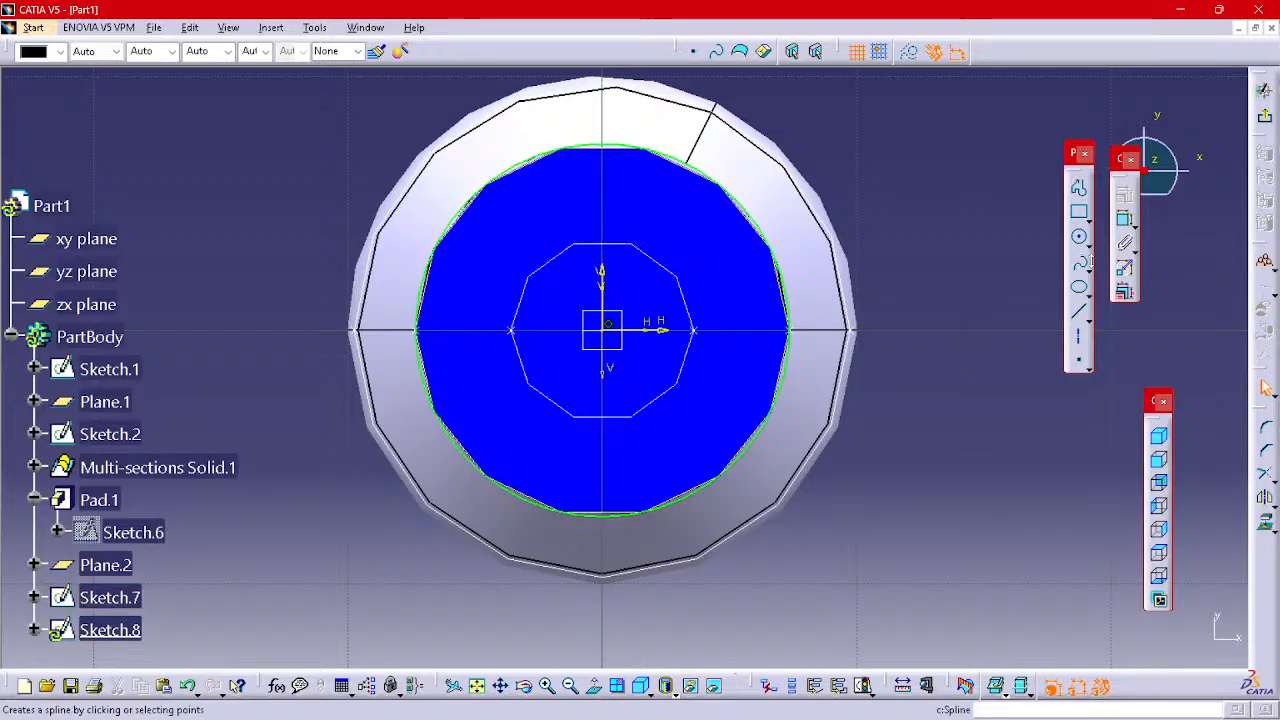
# - Place a point on the circle where it meets the negative horizontal axis, and undo the stray edits made after it
pyautogui.click(1078, 360)
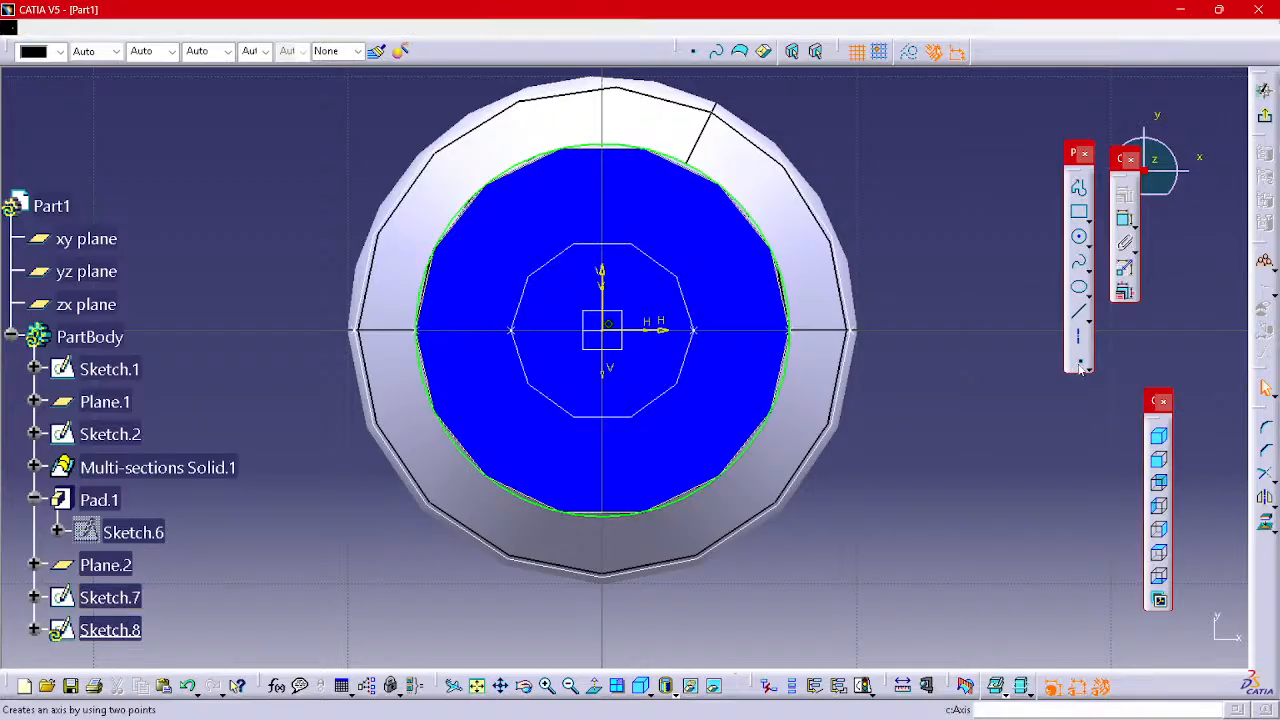
pyautogui.click(424, 336)
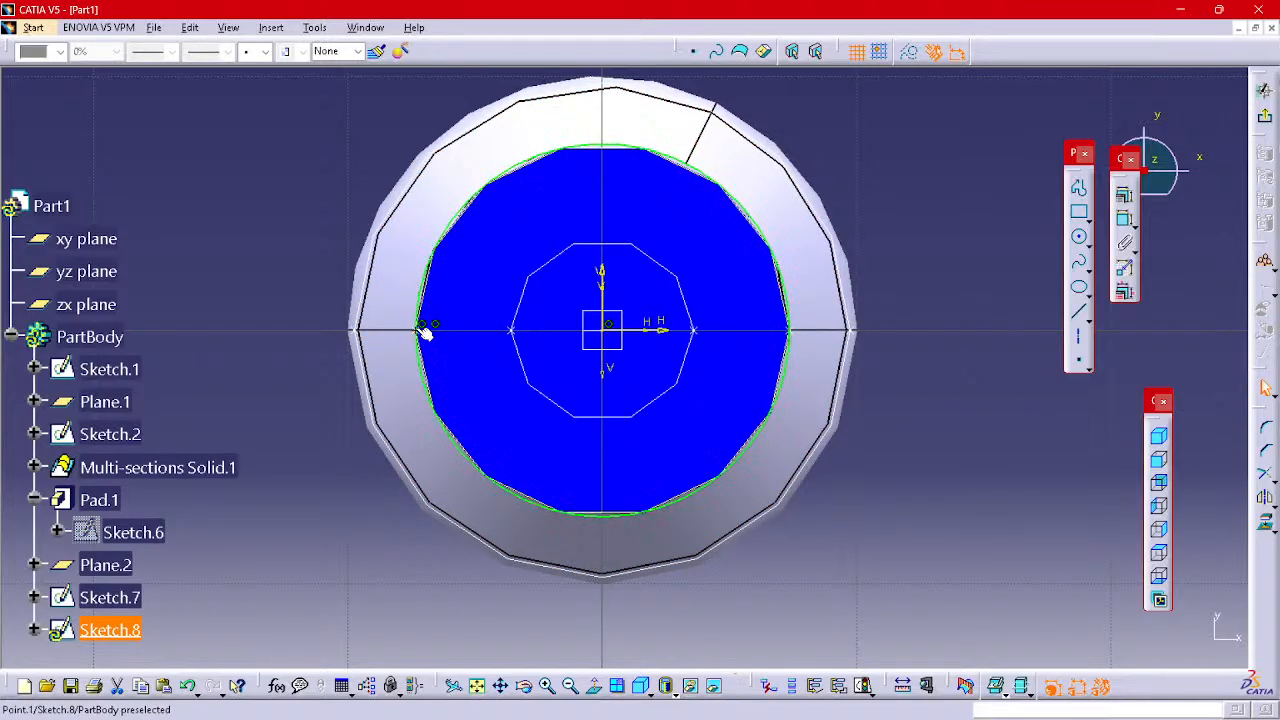
pyautogui.click(373, 433)
pyautogui.click(324, 438)
pyautogui.hotkey('ctrl', 'z')
pyautogui.hotkey('ctrl', 'z')
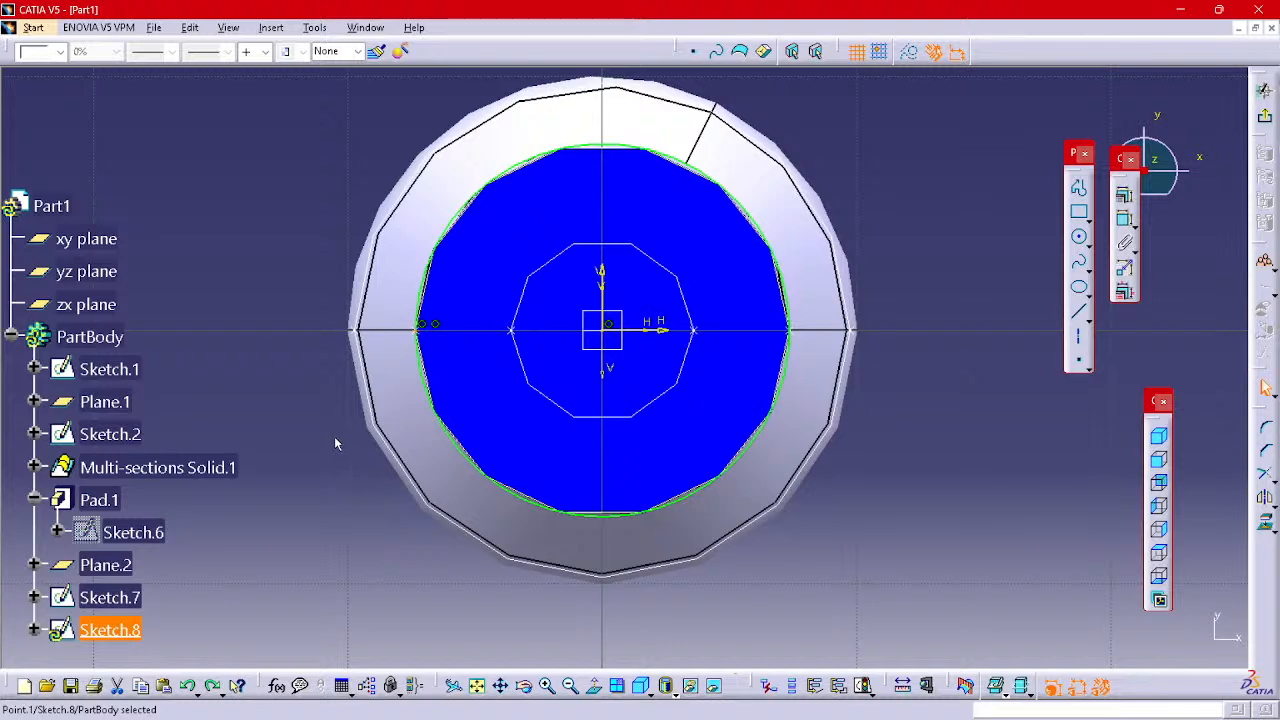
# - Undo the last point placement and face colouring, and colour the pad's top face blue again
pyautogui.hotkey('ctrl', 'z')
pyautogui.hotkey('ctrl', 'z')
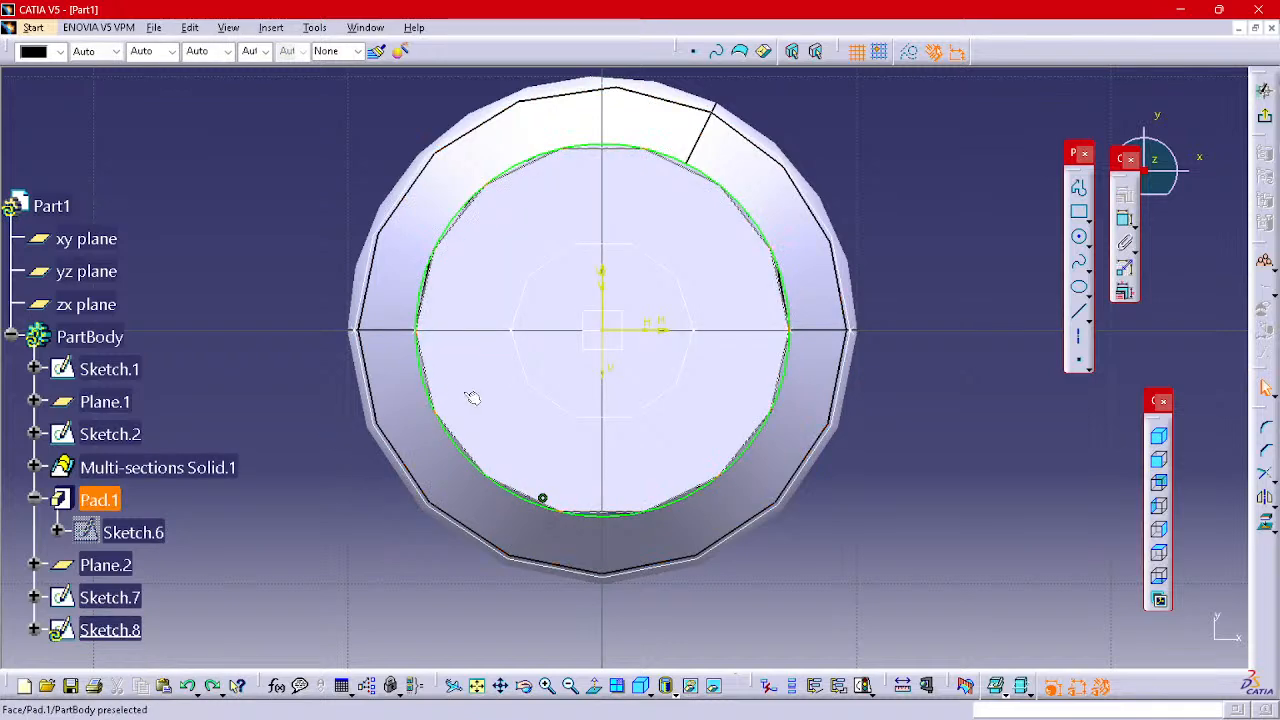
pyautogui.click(723, 260)
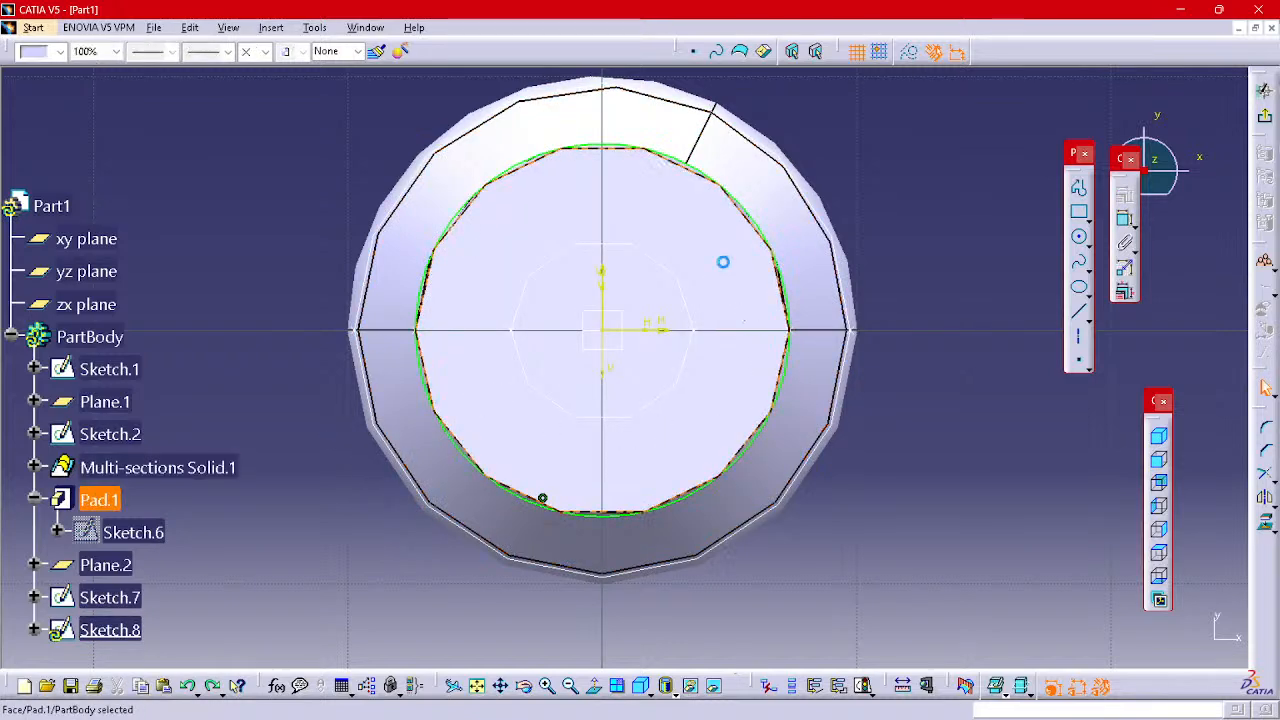
pyautogui.click(60, 51)
pyautogui.click(45, 230)
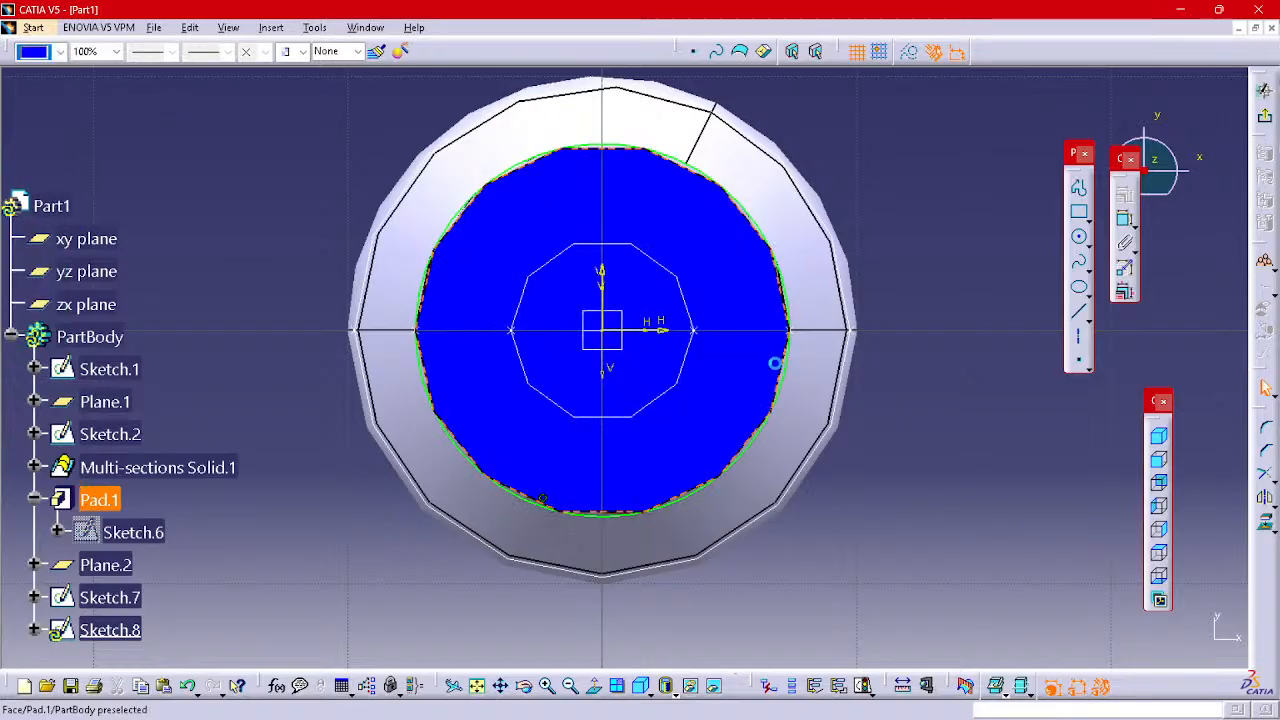
pyautogui.click(931, 411)
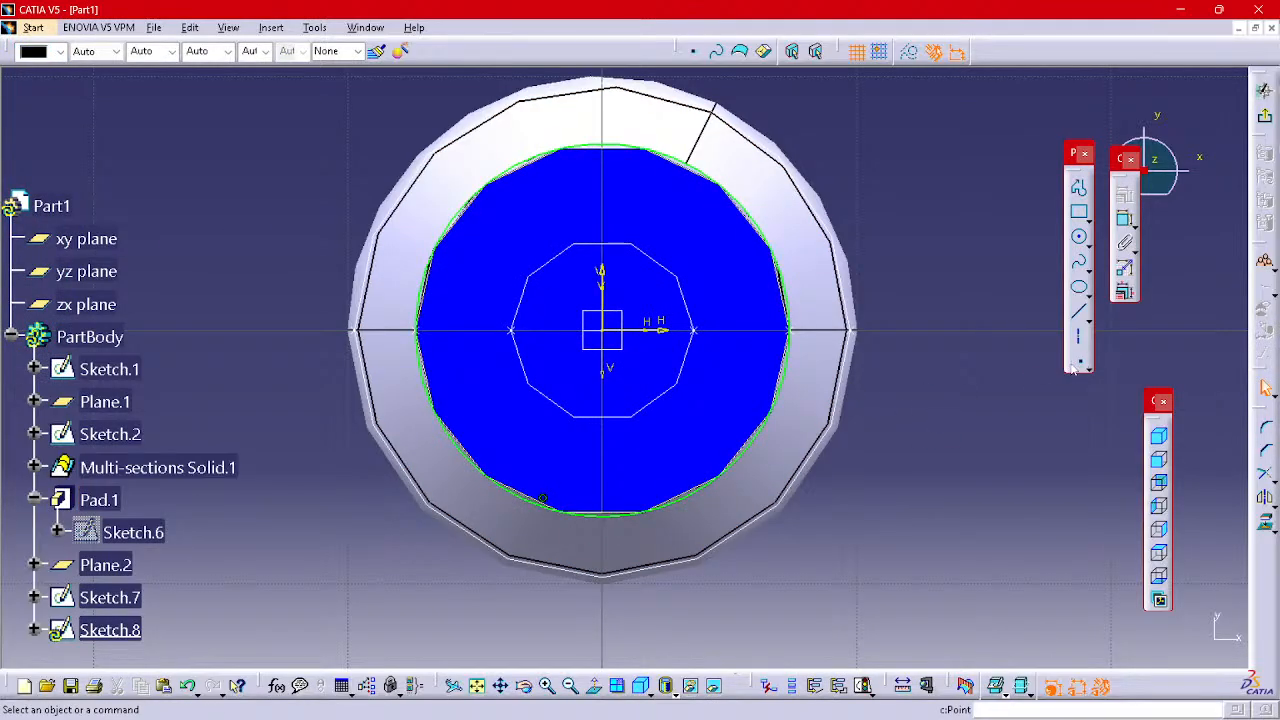
# - Place a point where the circle meets the negative horizontal axis and mirror it about the vertical axis
pyautogui.click(1077, 365)
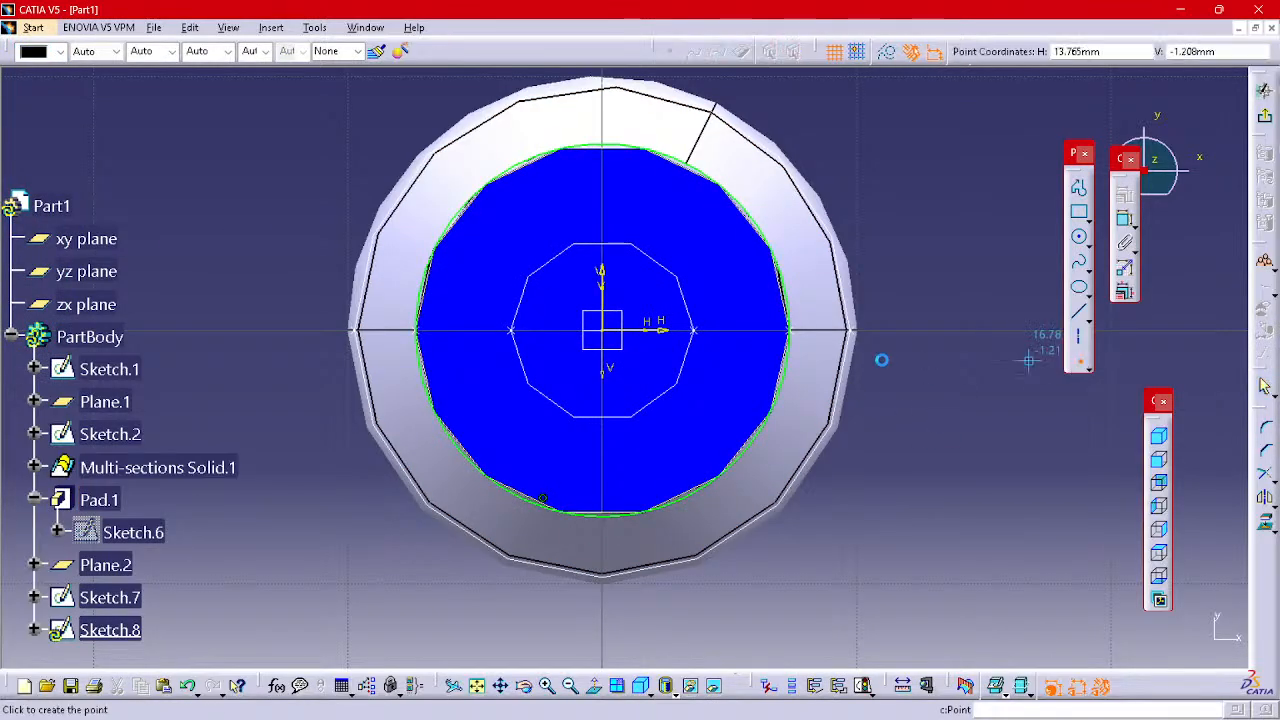
pyautogui.click(425, 333)
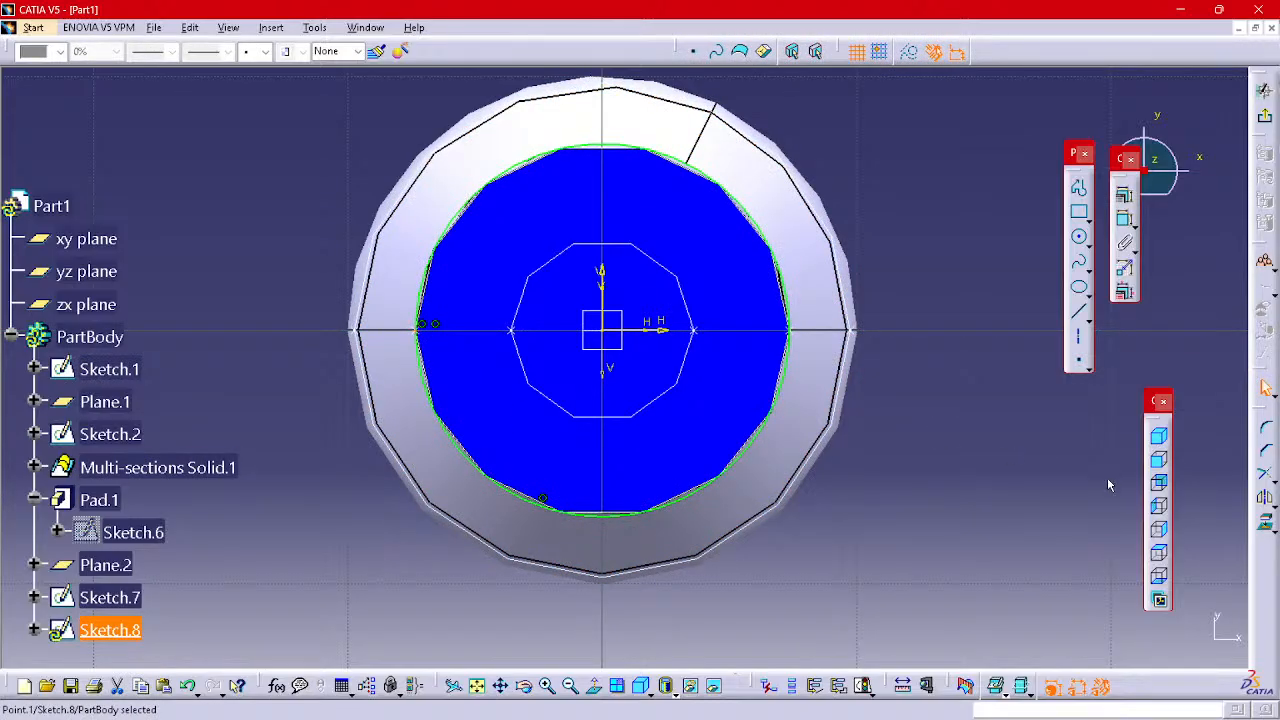
pyautogui.click(1265, 498)
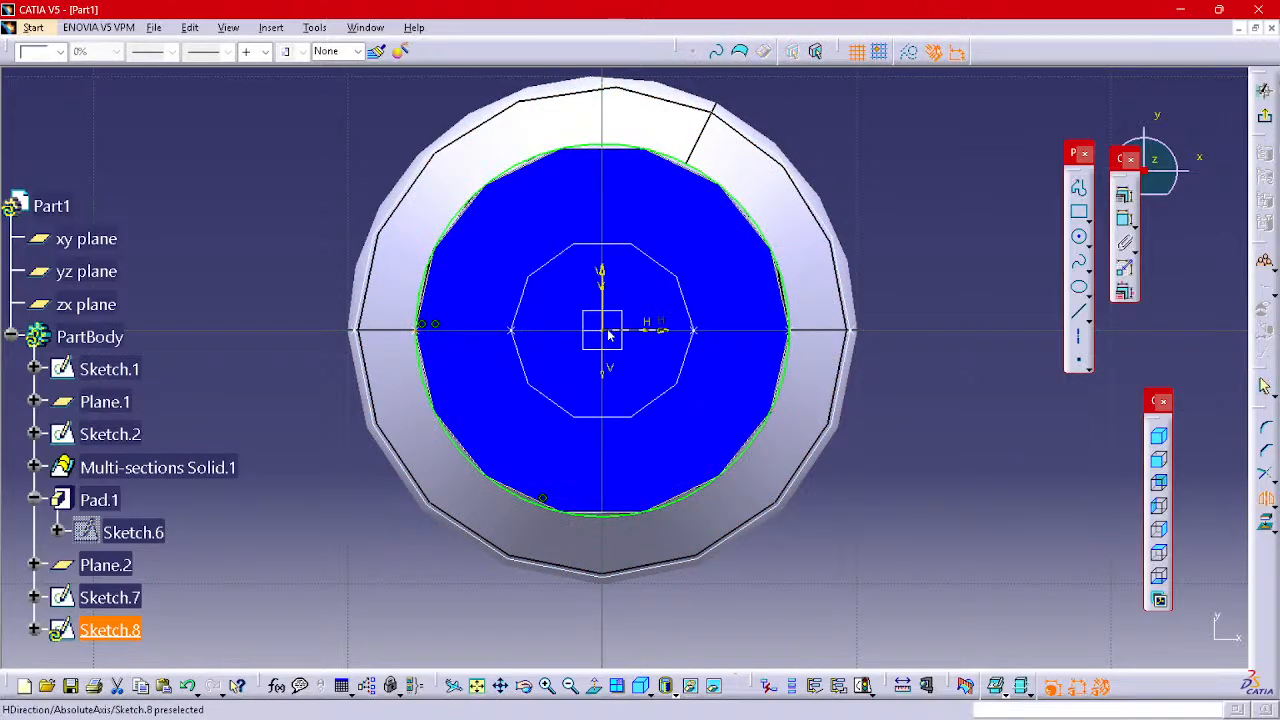
pyautogui.click(604, 280)
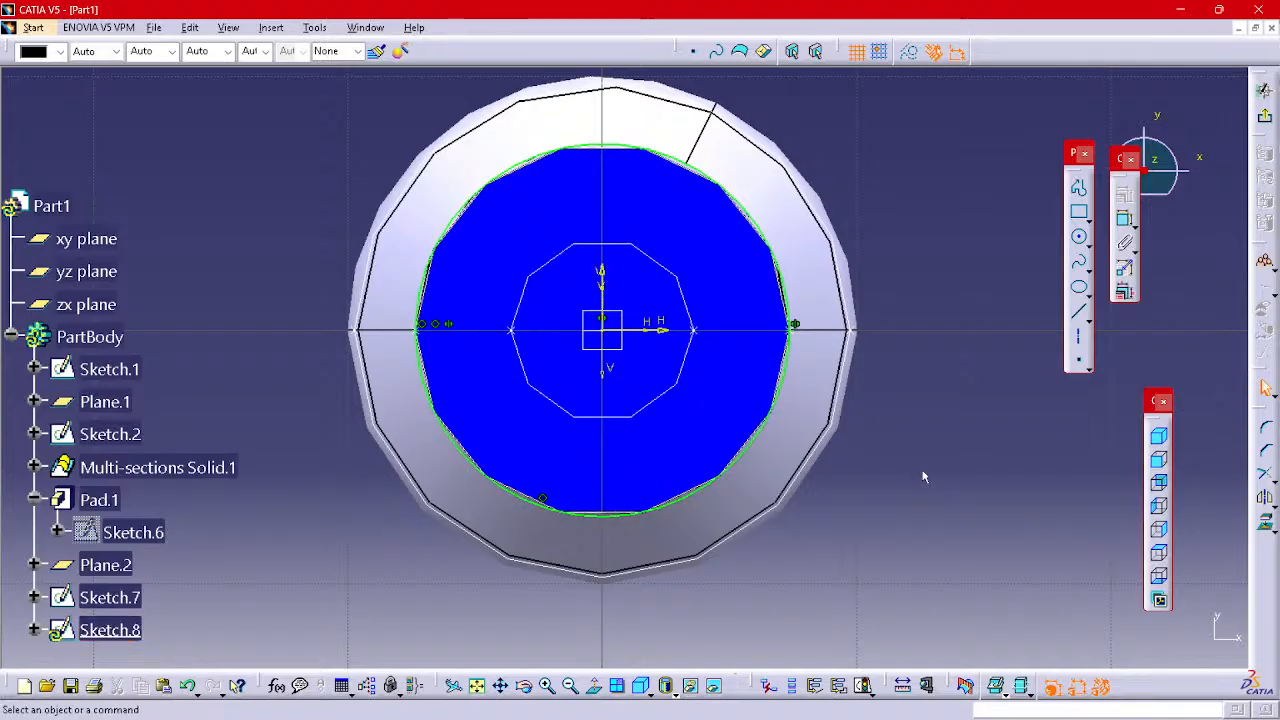
pyautogui.click(1265, 118)
# - Start a new sketch on the zx plane
pyautogui.moveTo(840, 243); pyautogui.dragTo(817, 225, button='middle')
pyautogui.scroll(2, 880, 245)
pyautogui.click(917, 249)
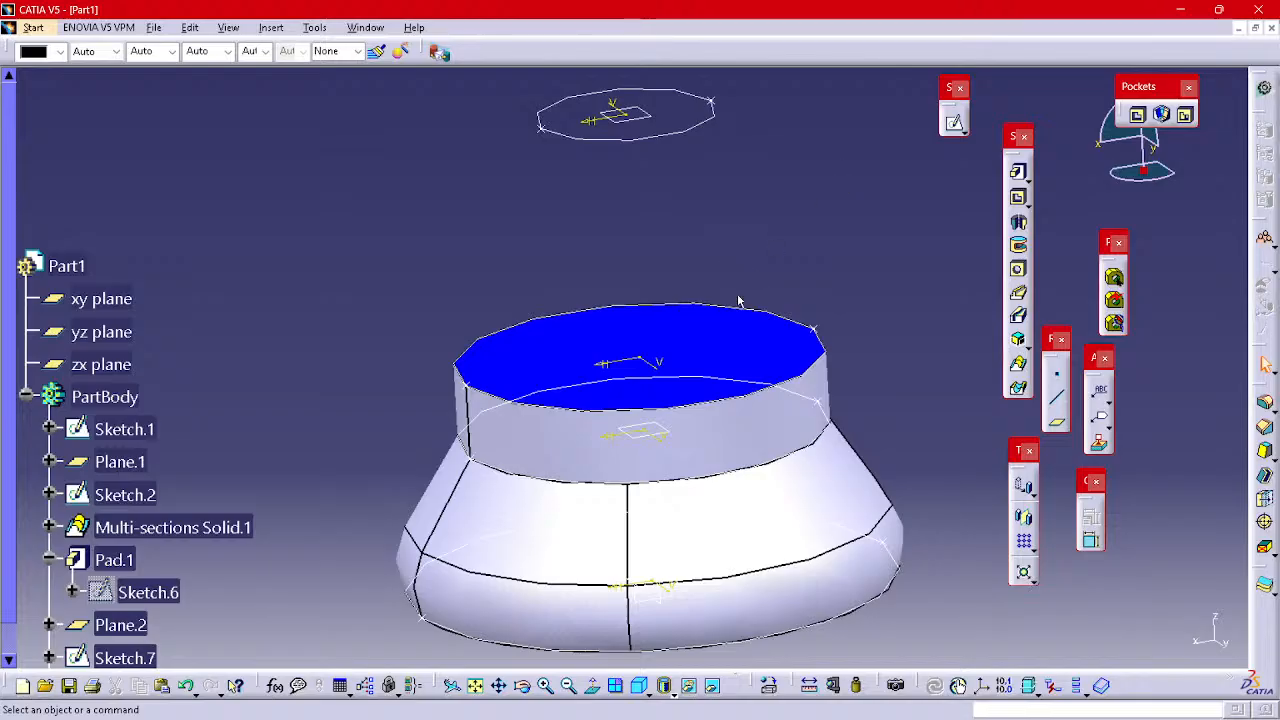
pyautogui.click(954, 122)
pyautogui.moveTo(895, 278); pyautogui.dragTo(835, 173, button='middle')
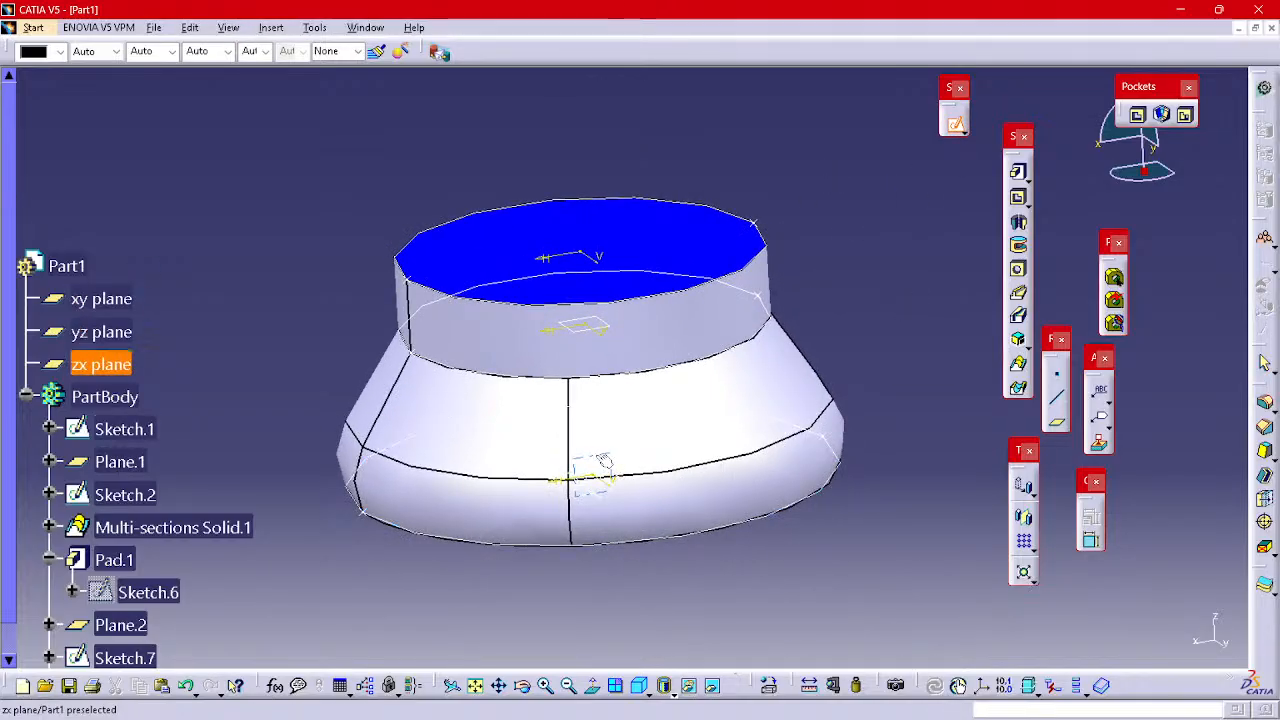
pyautogui.click(600, 462)
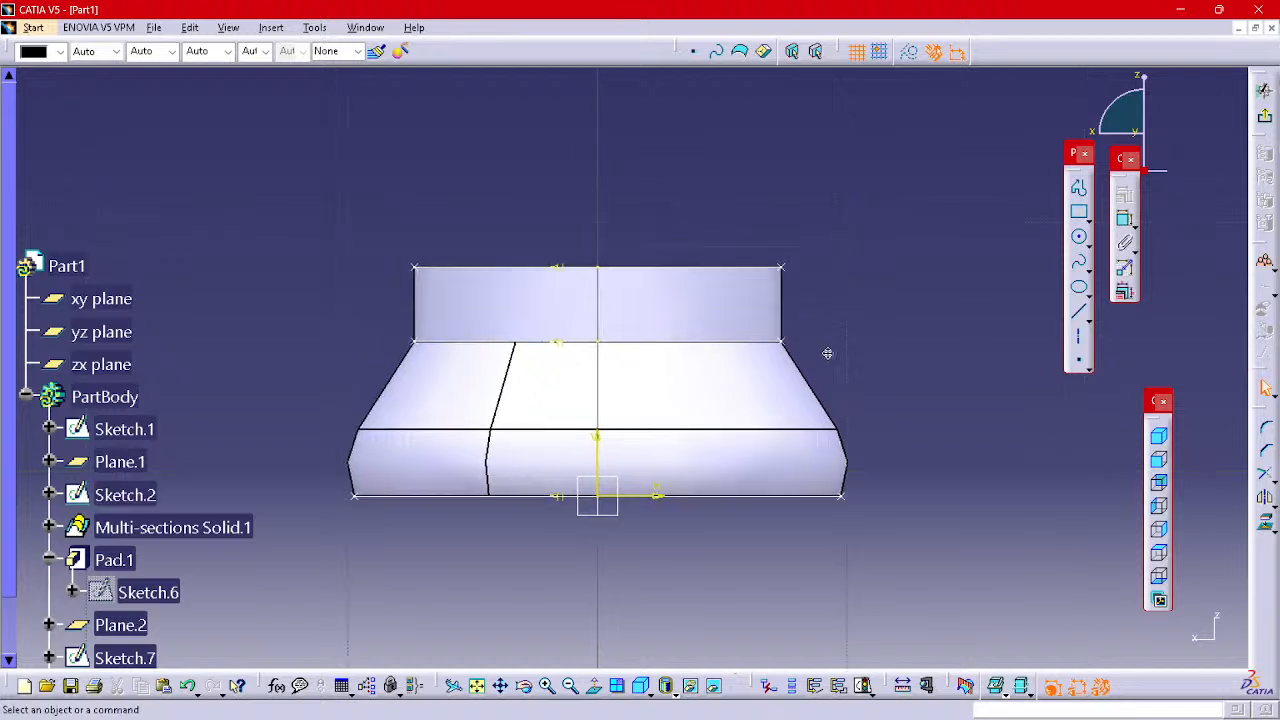
# - Abandon the started profile line and show the CATIA window side by side with the Rook reference drawing
pyautogui.click(1080, 190)
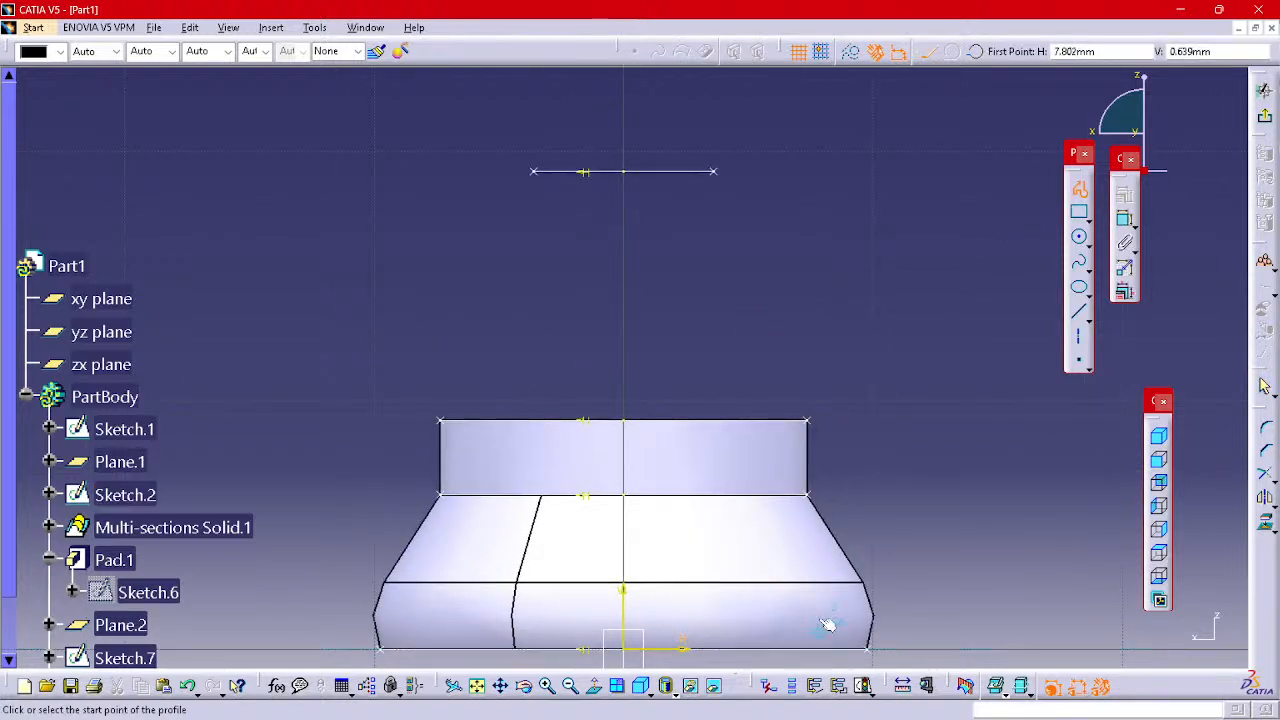
pyautogui.press('super+Right')
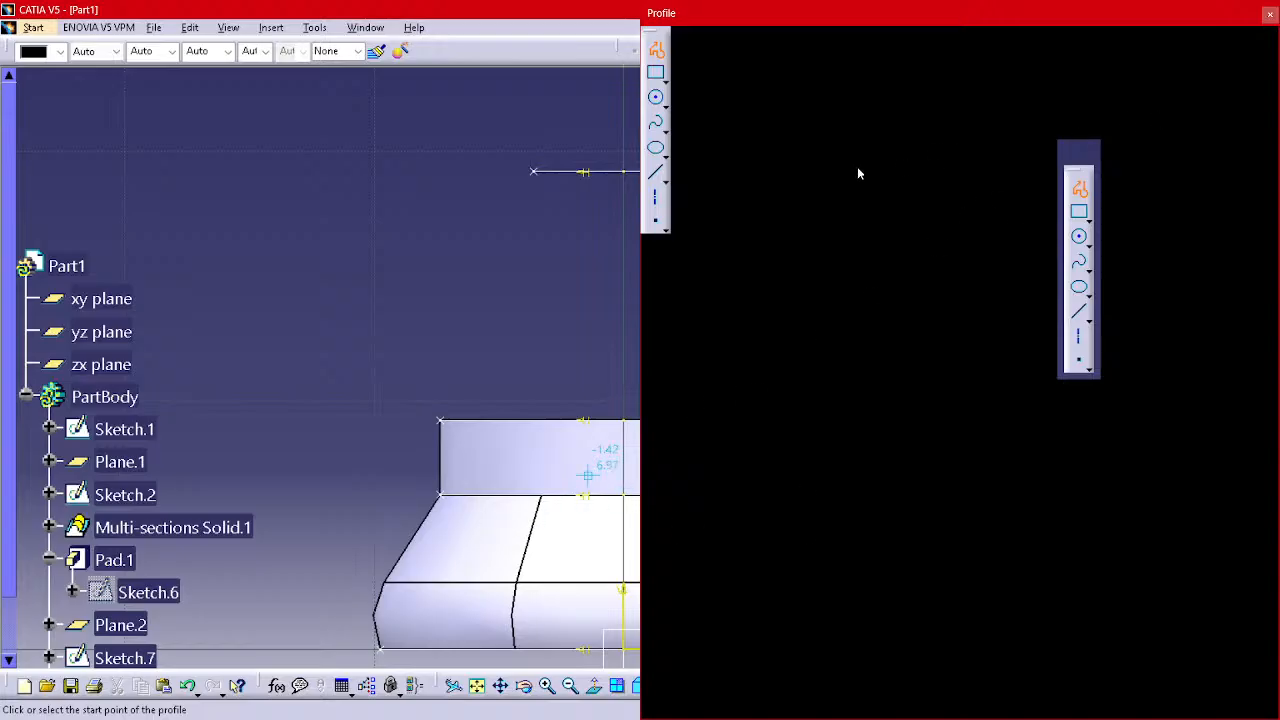
pyautogui.click(472, 277)
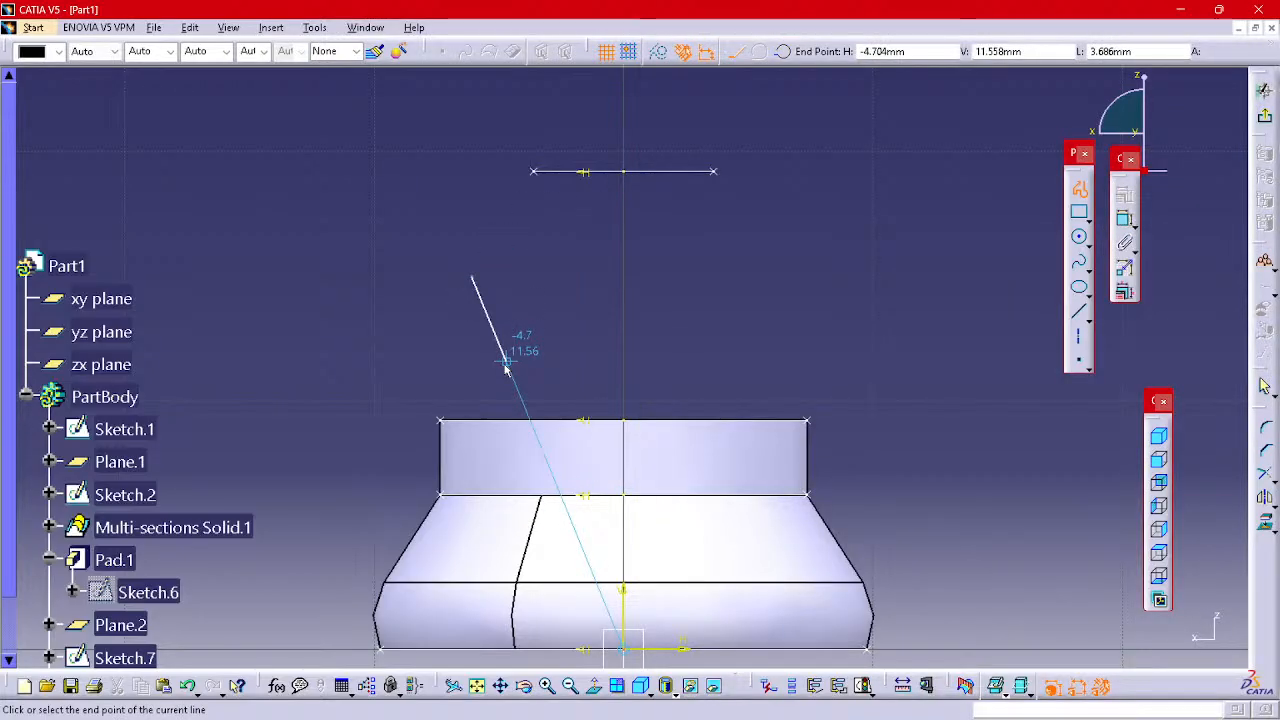
pyautogui.press('Escape')
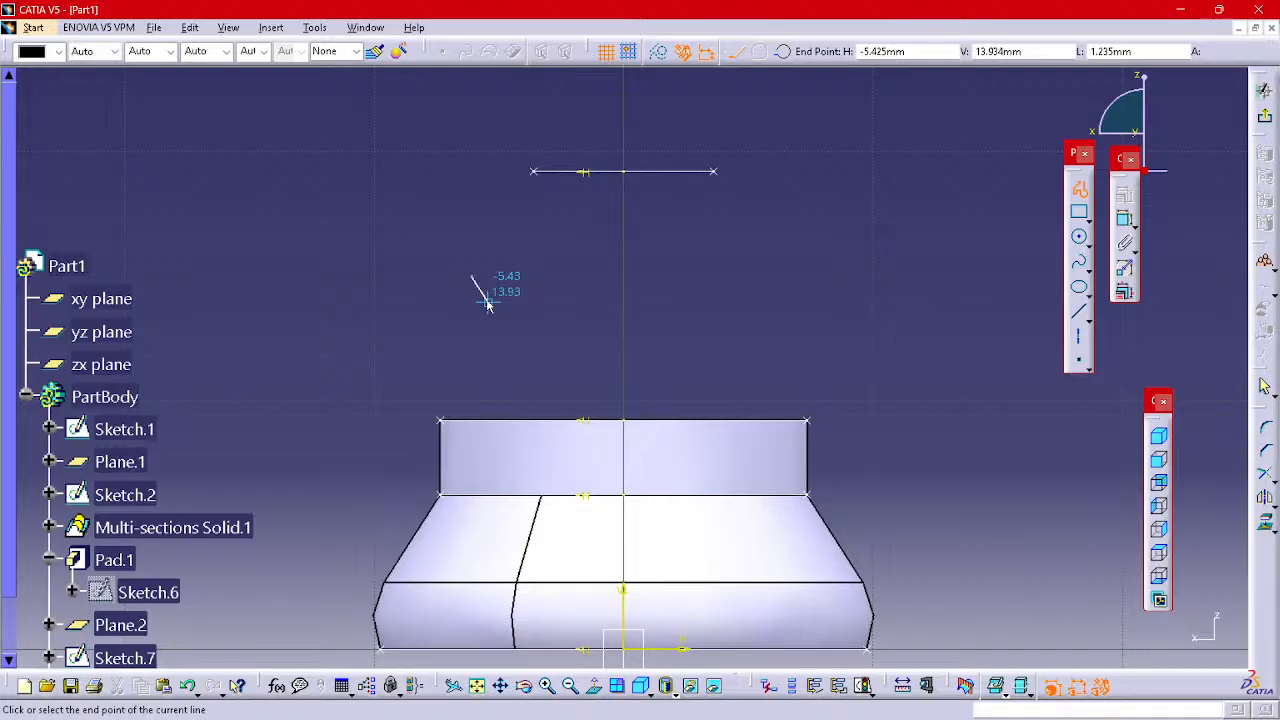
pyautogui.press('Escape')
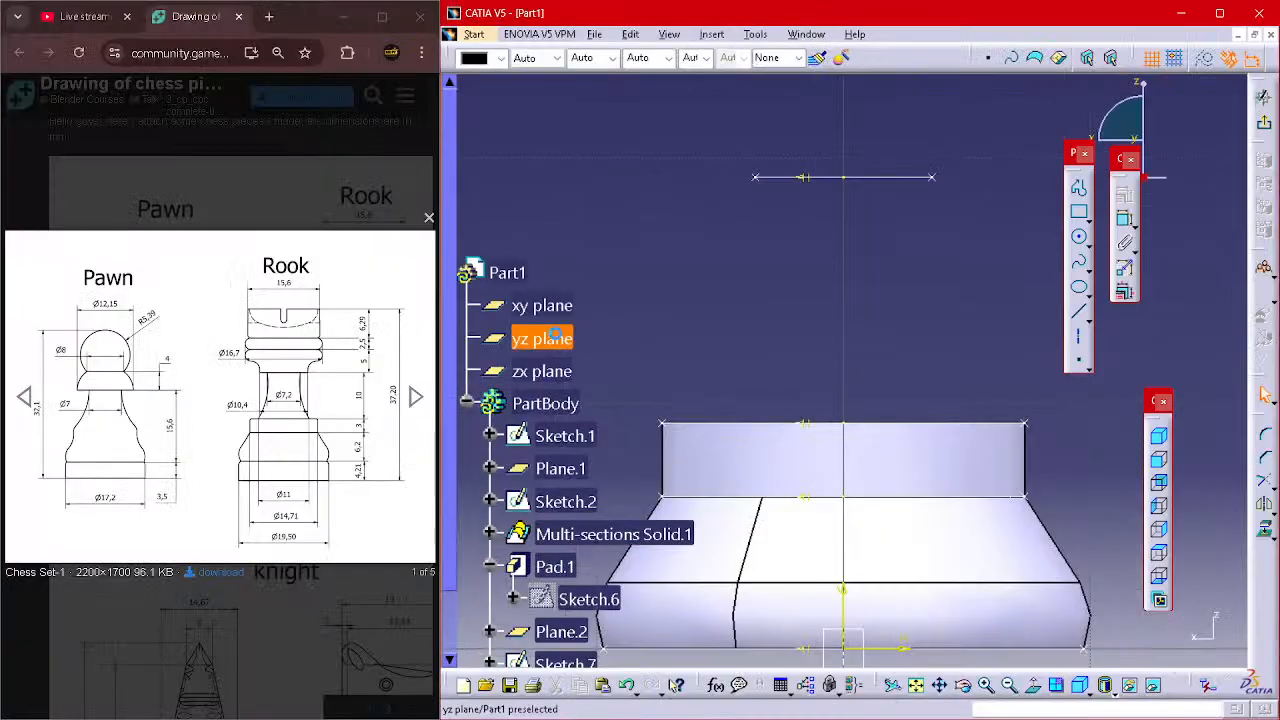
pyautogui.scroll(-7, 519, 424)
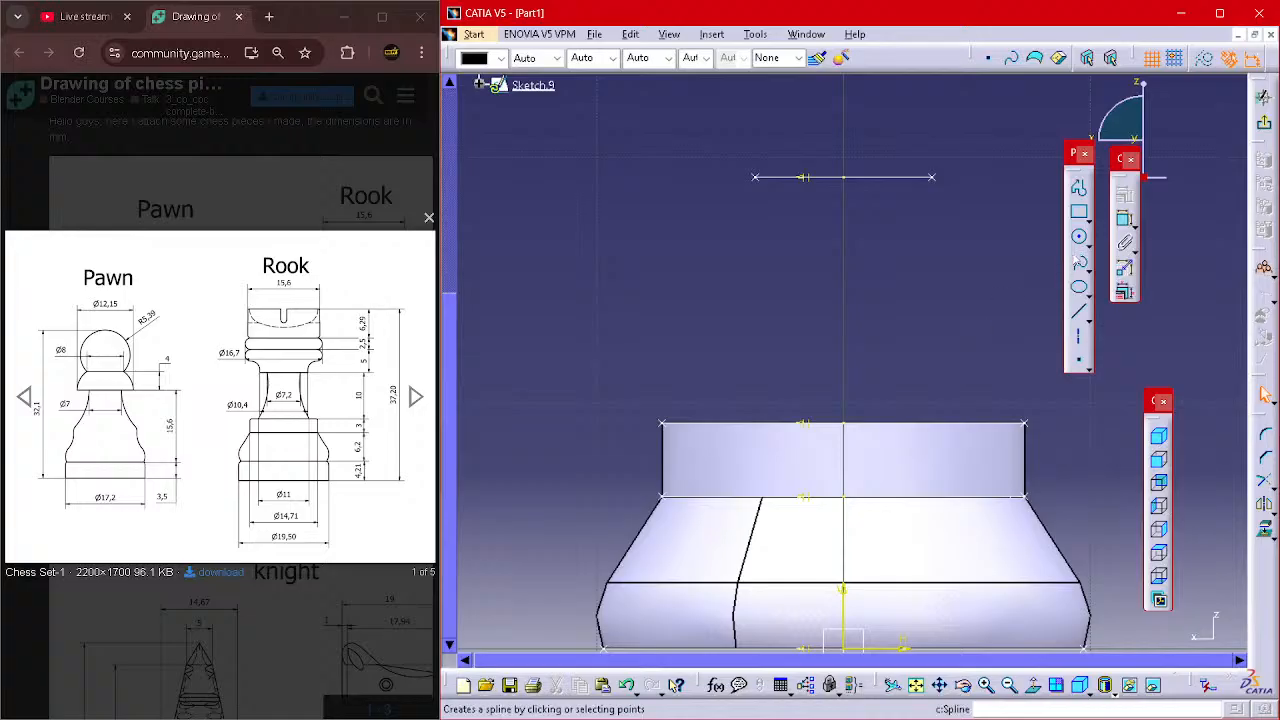
# - Sketch a neck profile of a slanted line and tangent arcs, rising from near the pad's top corner to the upper circle's end point
pyautogui.click(1080, 191)
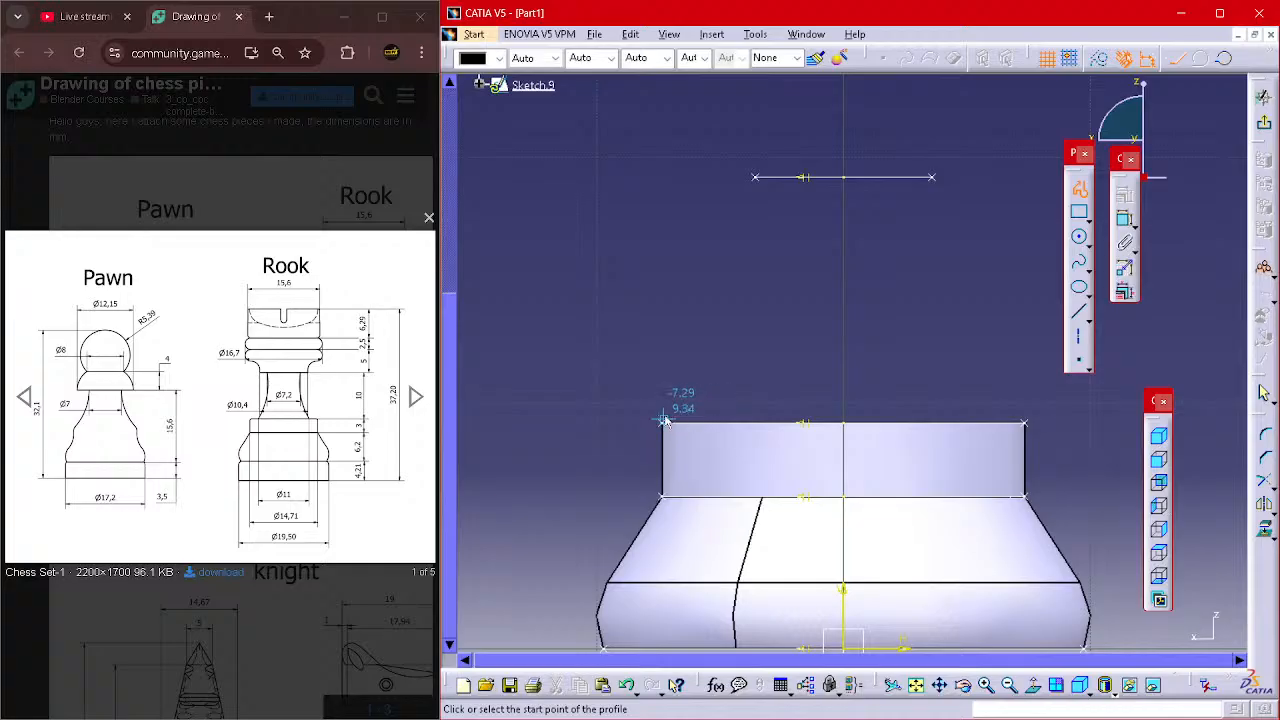
pyautogui.click(679, 418)
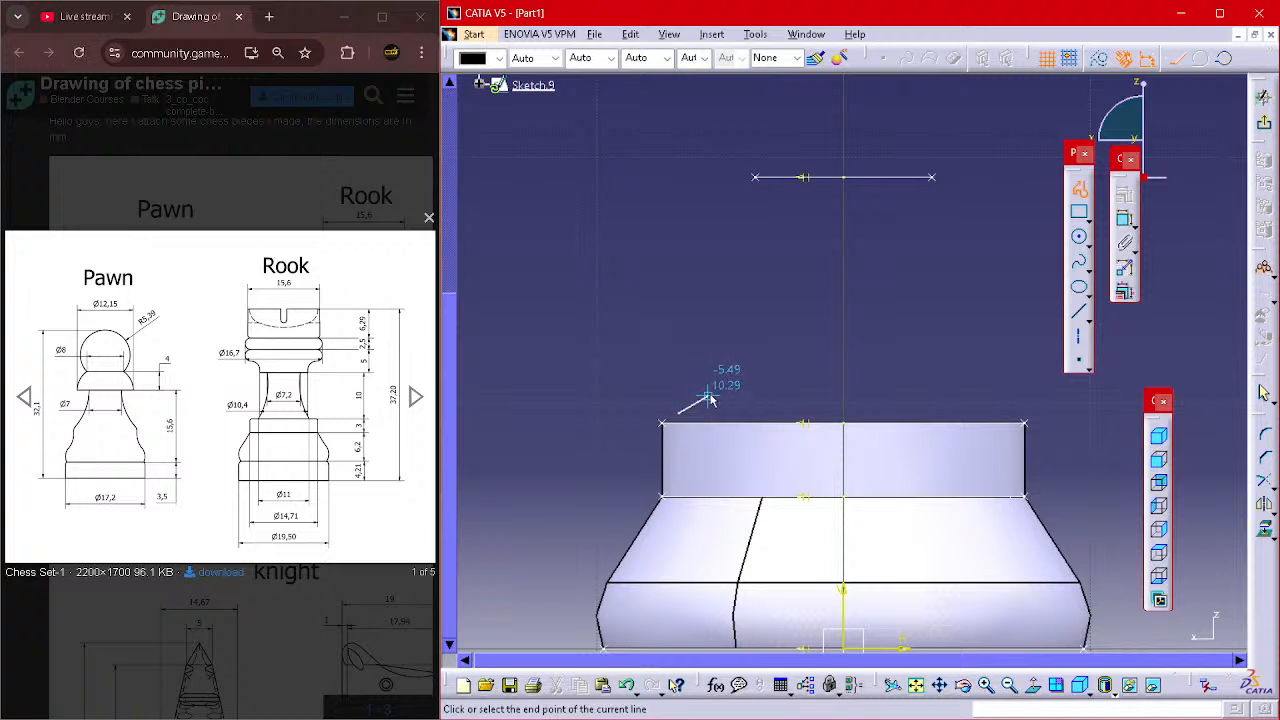
pyautogui.click(725, 377)
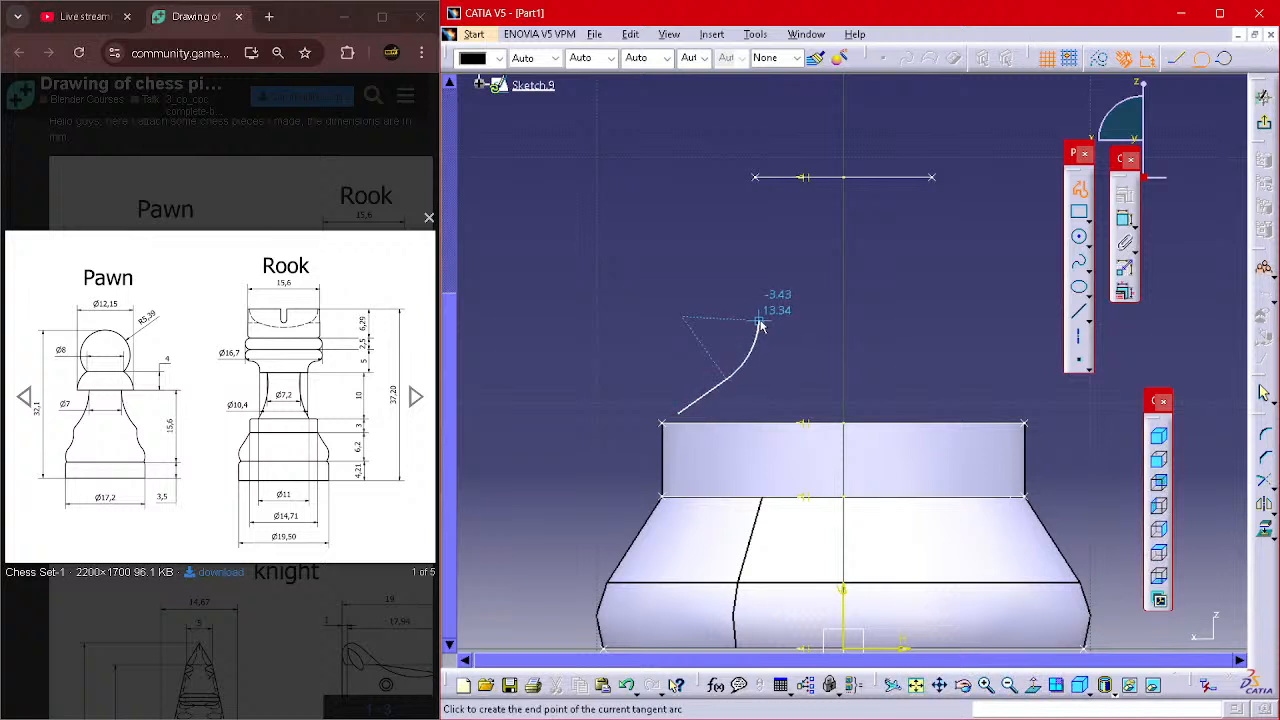
pyautogui.click(762, 320)
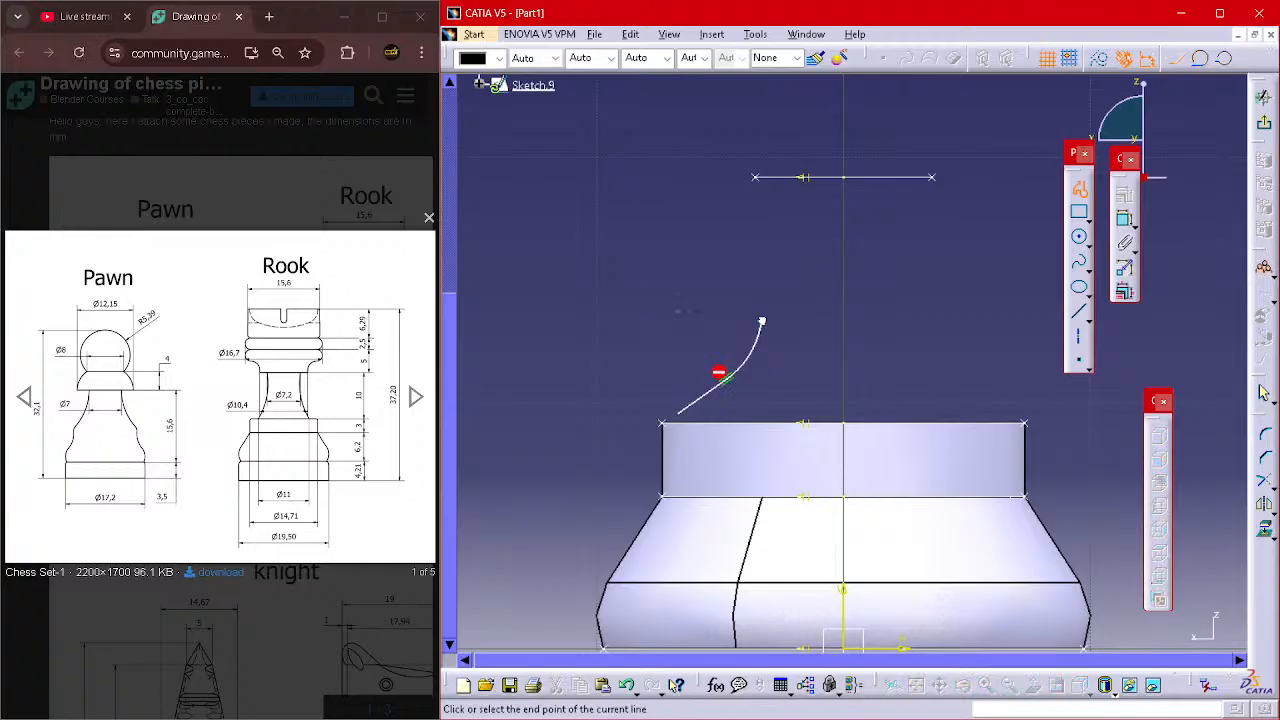
pyautogui.moveTo(762, 296); pyautogui.dragTo(763, 284)
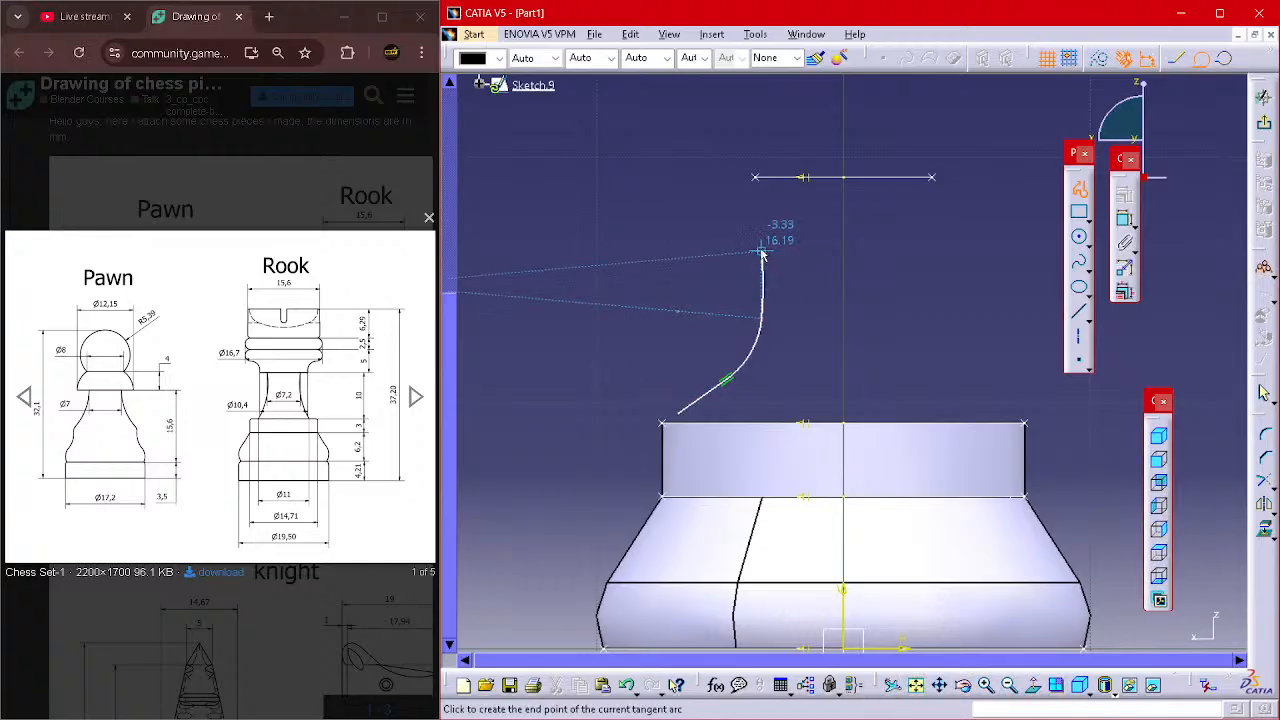
pyautogui.click(760, 213)
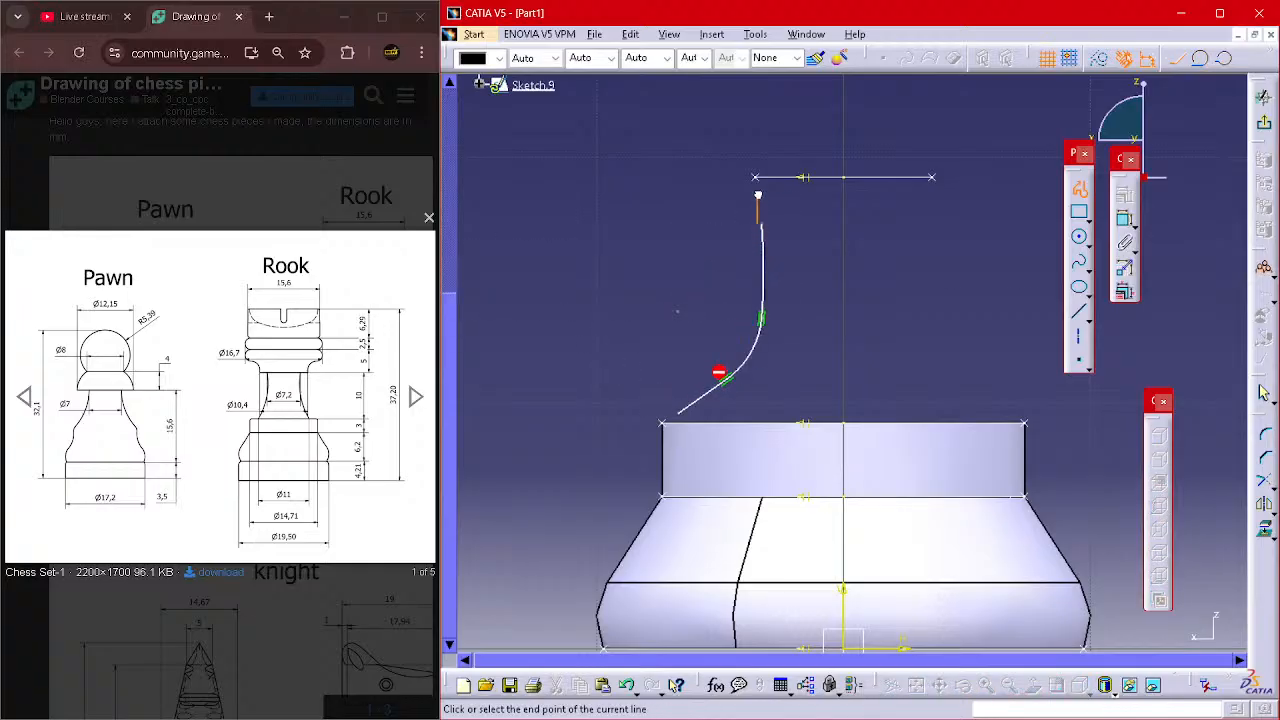
pyautogui.moveTo(758, 195); pyautogui.dragTo(766, 180)
pyautogui.click(760, 178)
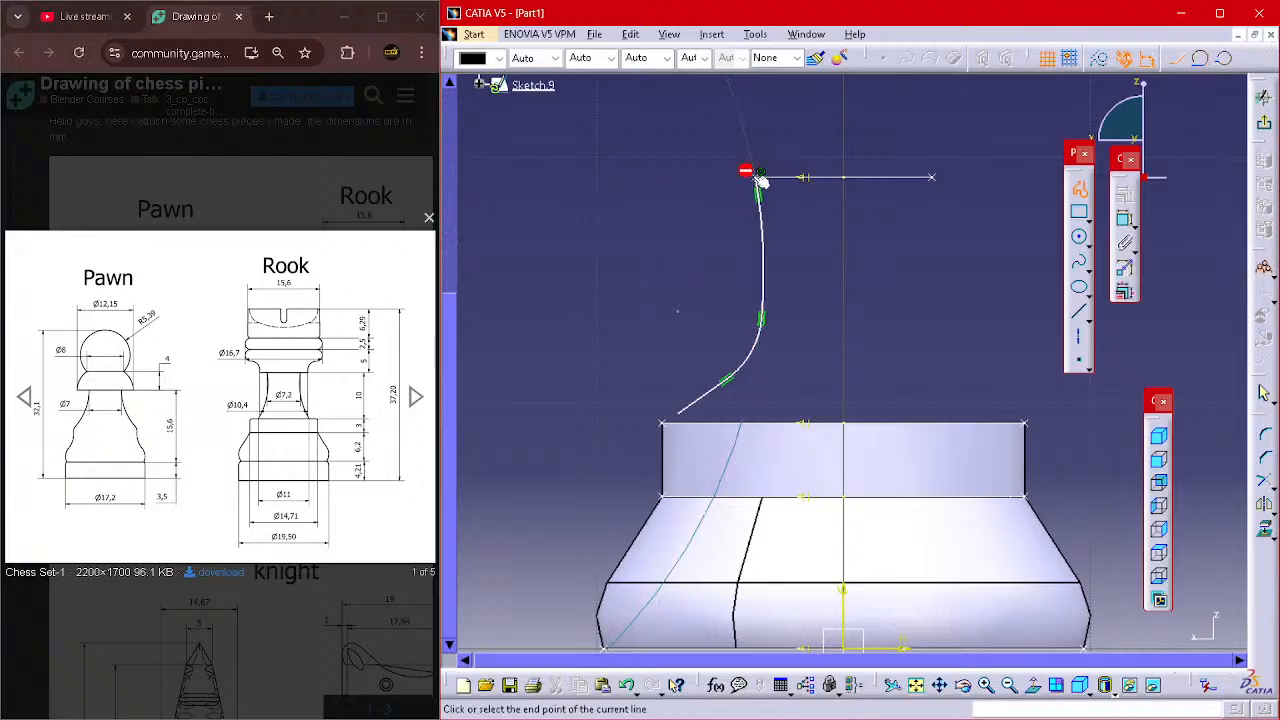
pyautogui.click(1079, 188)
# - Make the profile's lower end coincident with the point at the pad's top corner
pyautogui.moveTo(897, 240)
pyautogui.mouseDown(button='middle')
pyautogui.moveTo(863, 323)
pyautogui.moveTo(849, 617)
pyautogui.moveTo(866, 260)
pyautogui.moveTo(979, 266)
pyautogui.mouseUp(button='middle')
pyautogui.click(1263, 395)
pyautogui.click(639, 333)
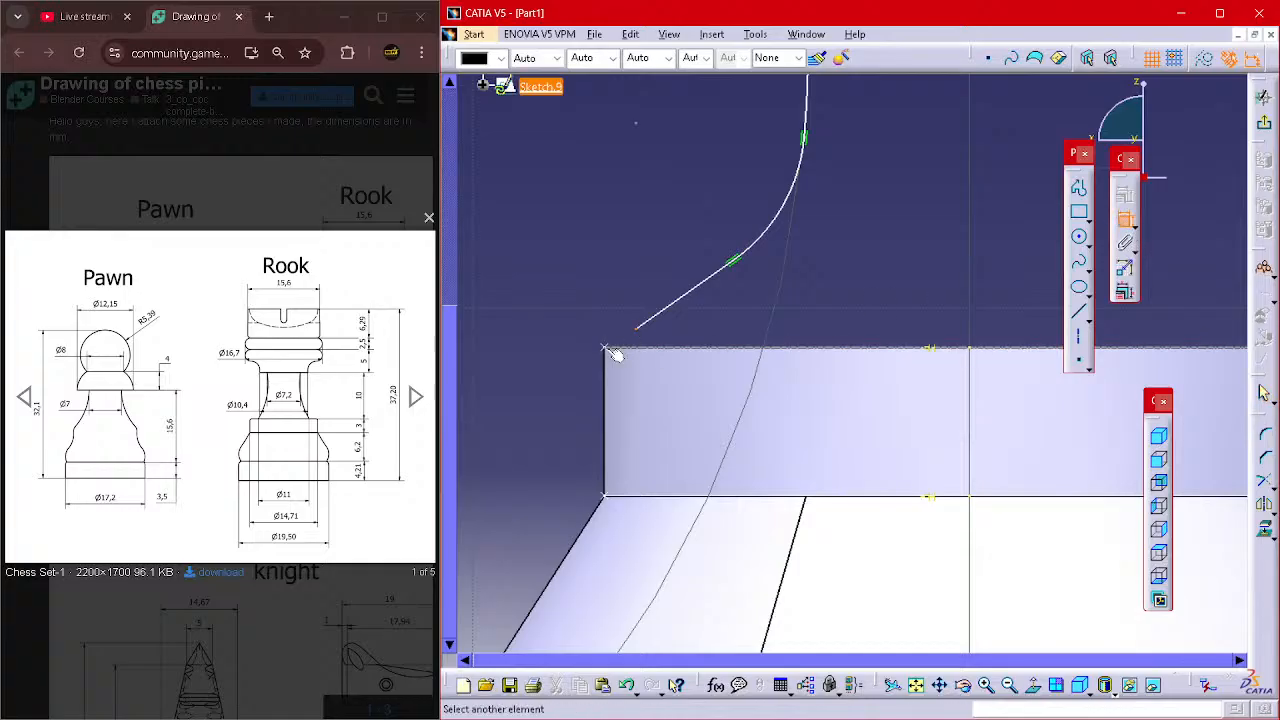
pyautogui.click(608, 349)
pyautogui.rightClick(598, 322)
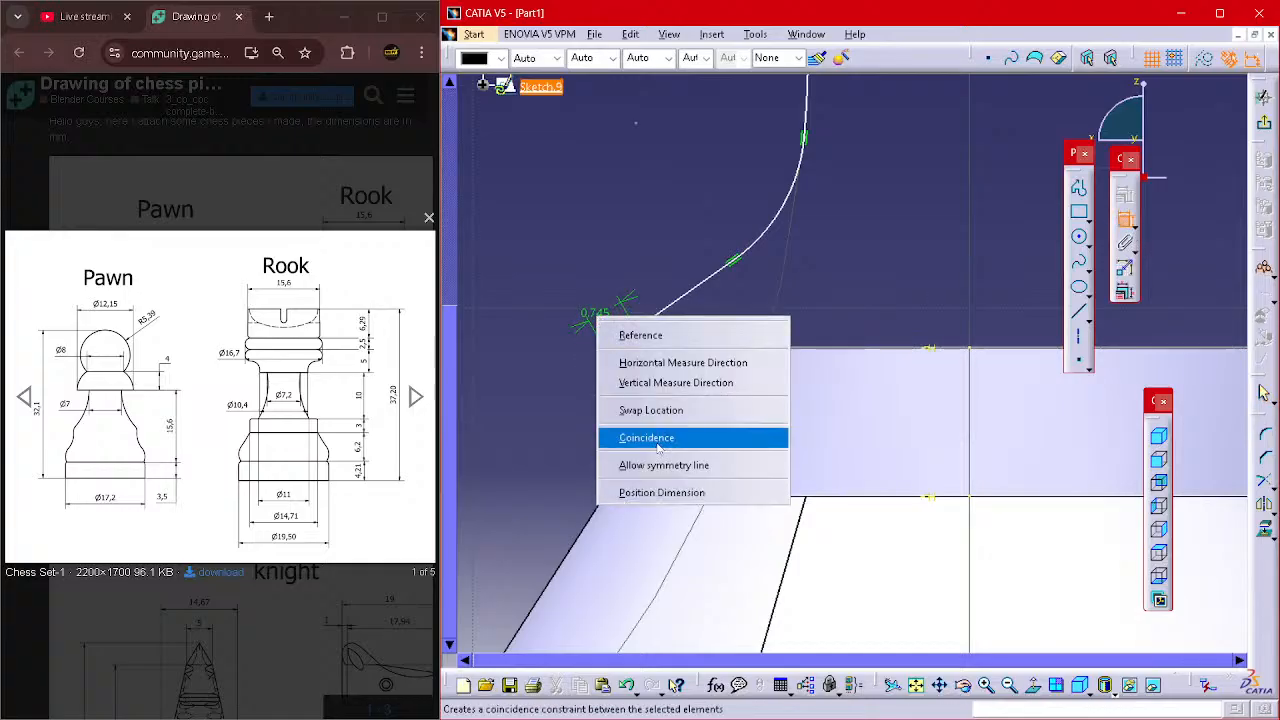
pyautogui.click(657, 437)
# - Make the profile's upper end coincident with the end point of the upper neck circle on the same side
pyautogui.moveTo(781, 277)
pyautogui.mouseDown(button='middle')
pyautogui.moveTo(792, 414)
pyautogui.moveTo(657, 435)
pyautogui.moveTo(760, 274)
pyautogui.mouseUp(button='middle')
pyautogui.middleClick(510, 307)
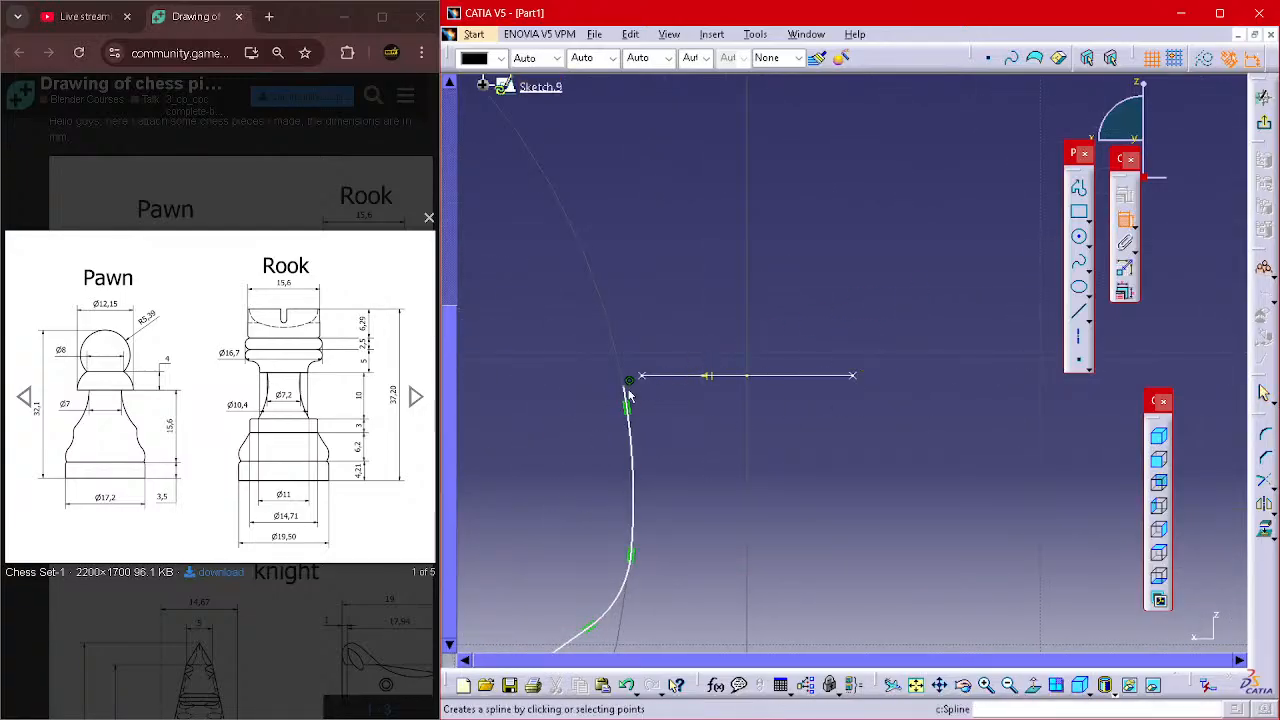
pyautogui.click(651, 376)
pyautogui.rightClick(651, 277)
pyautogui.click(702, 397)
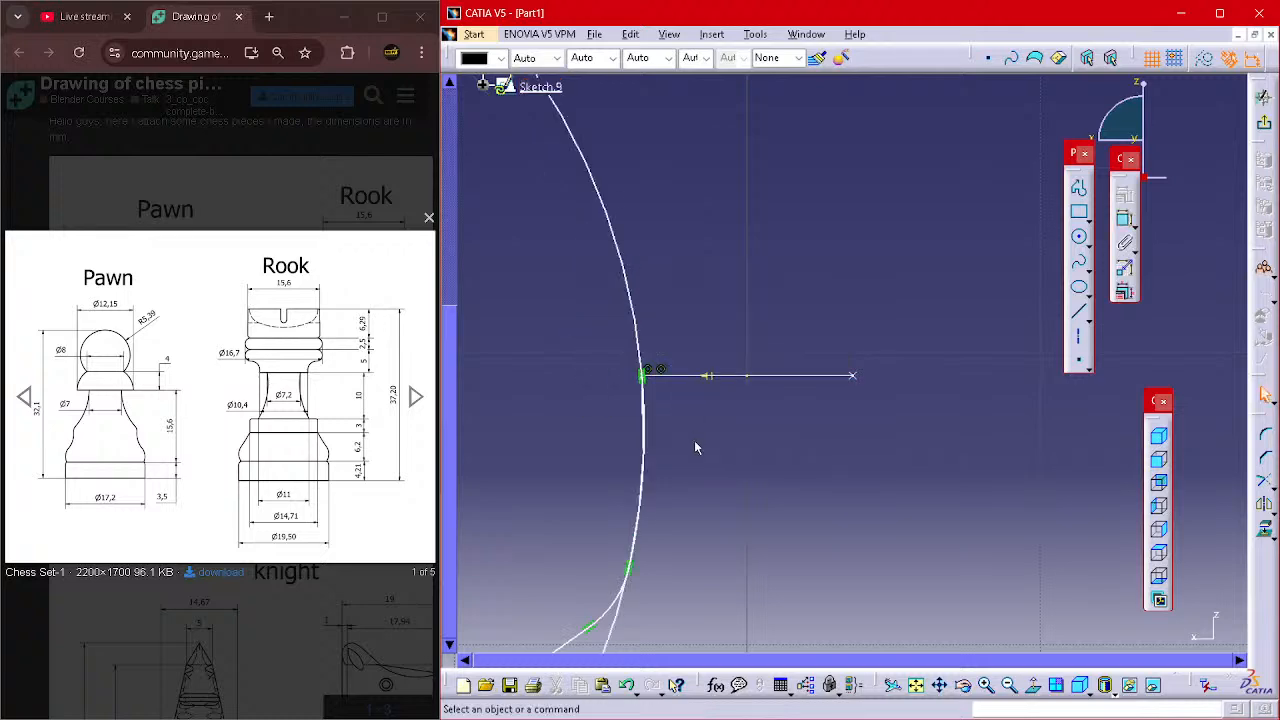
# - Try to reshape the neck profile by changing the size of its arcs' supporting circle
pyautogui.moveTo(738, 517); pyautogui.dragTo(817, 480, button='middle')
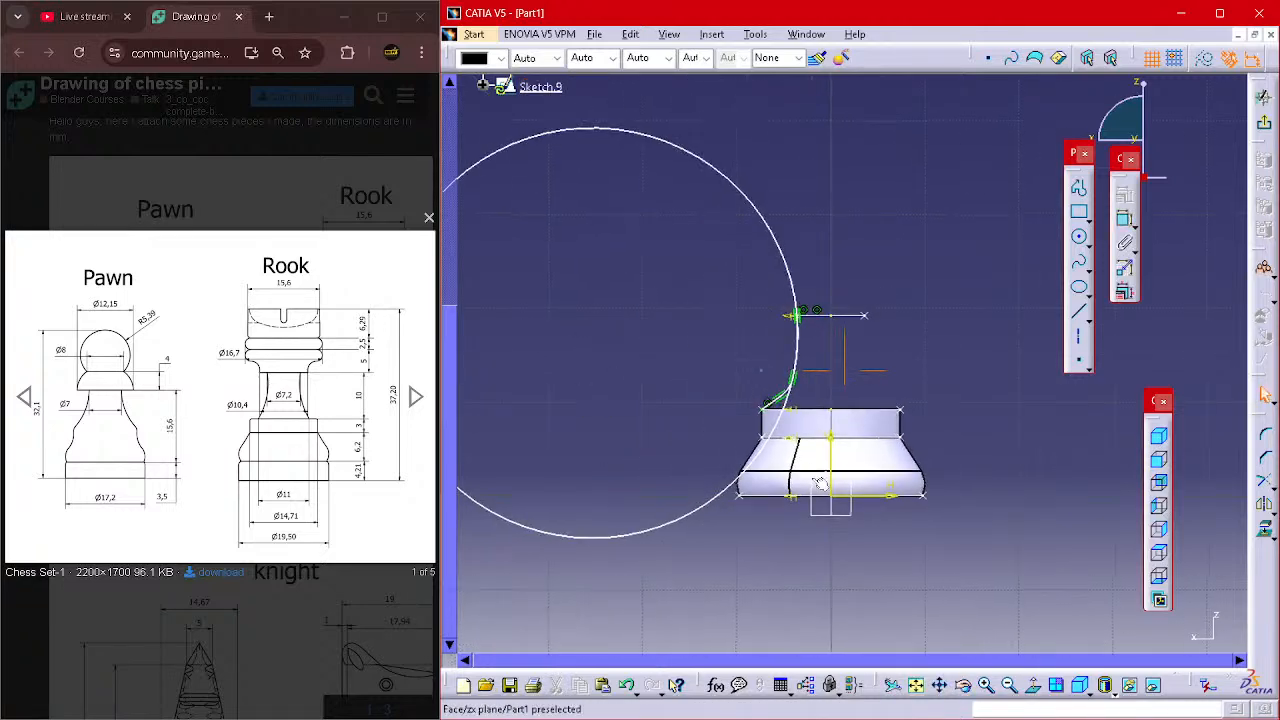
pyautogui.click(661, 502)
pyautogui.moveTo(672, 502); pyautogui.dragTo(796, 500)
pyautogui.moveTo(792, 409); pyautogui.dragTo(792, 409)
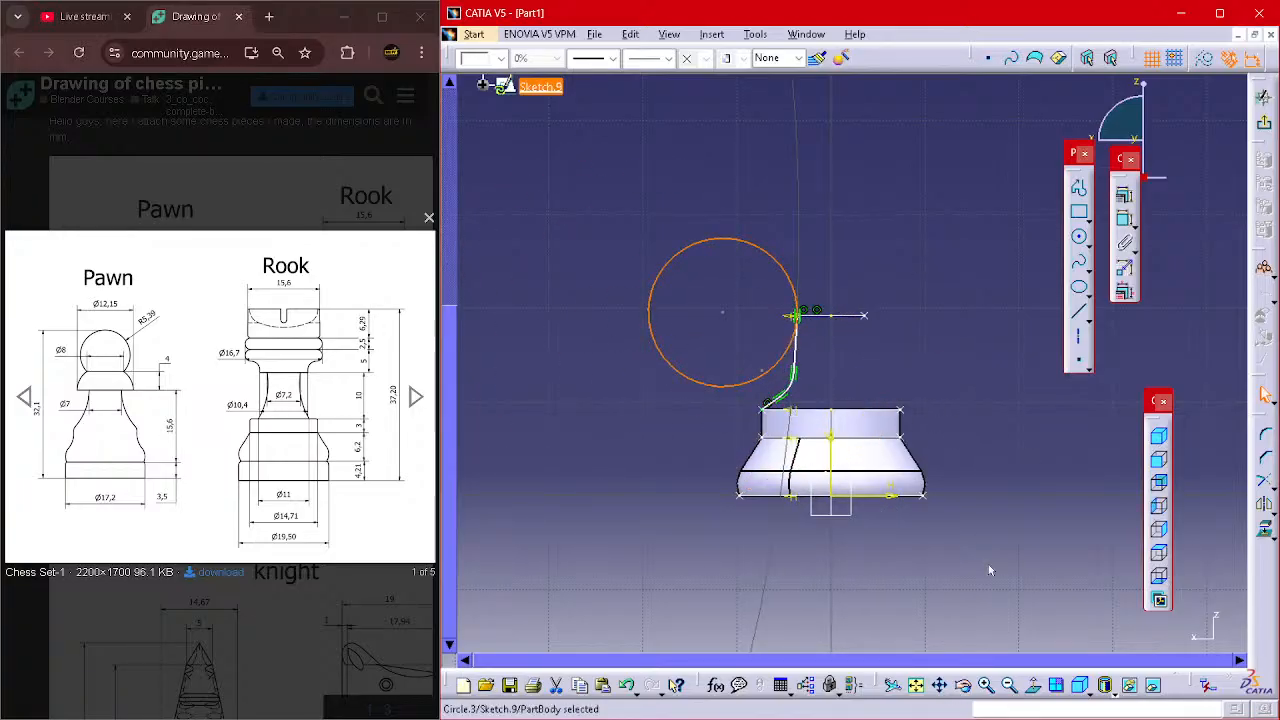
# - Undo the reshaping, the coincidence constraints and the whole neck profile
pyautogui.hotkey('ctrl', 'z')
pyautogui.hotkey('ctrl', 'z')
pyautogui.hotkey('ctrl', 'z')
pyautogui.hotkey('ctrl', 'z')
# - Sketch a neck profile with a short slanted line above the pad's corner, a tangent arc and a vertical line ending at the upper circle's point
pyautogui.moveTo(926, 441); pyautogui.dragTo(930, 378, button='middle')
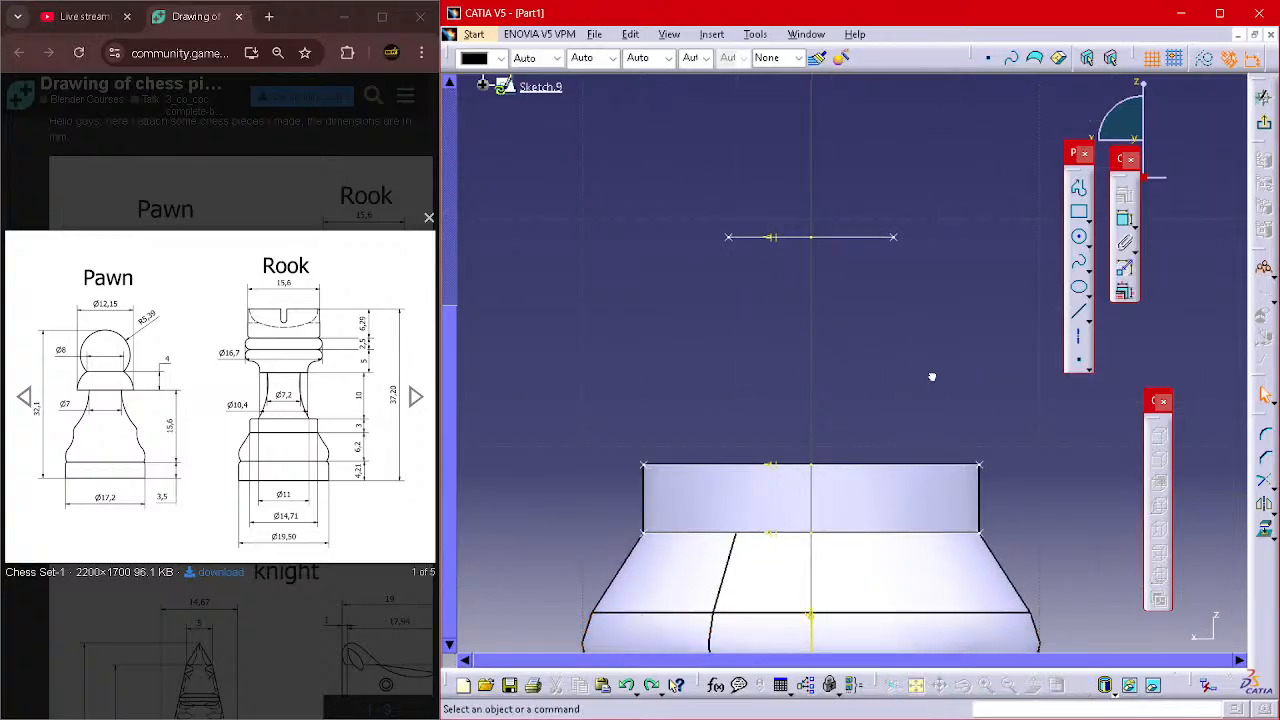
pyautogui.click(1079, 190)
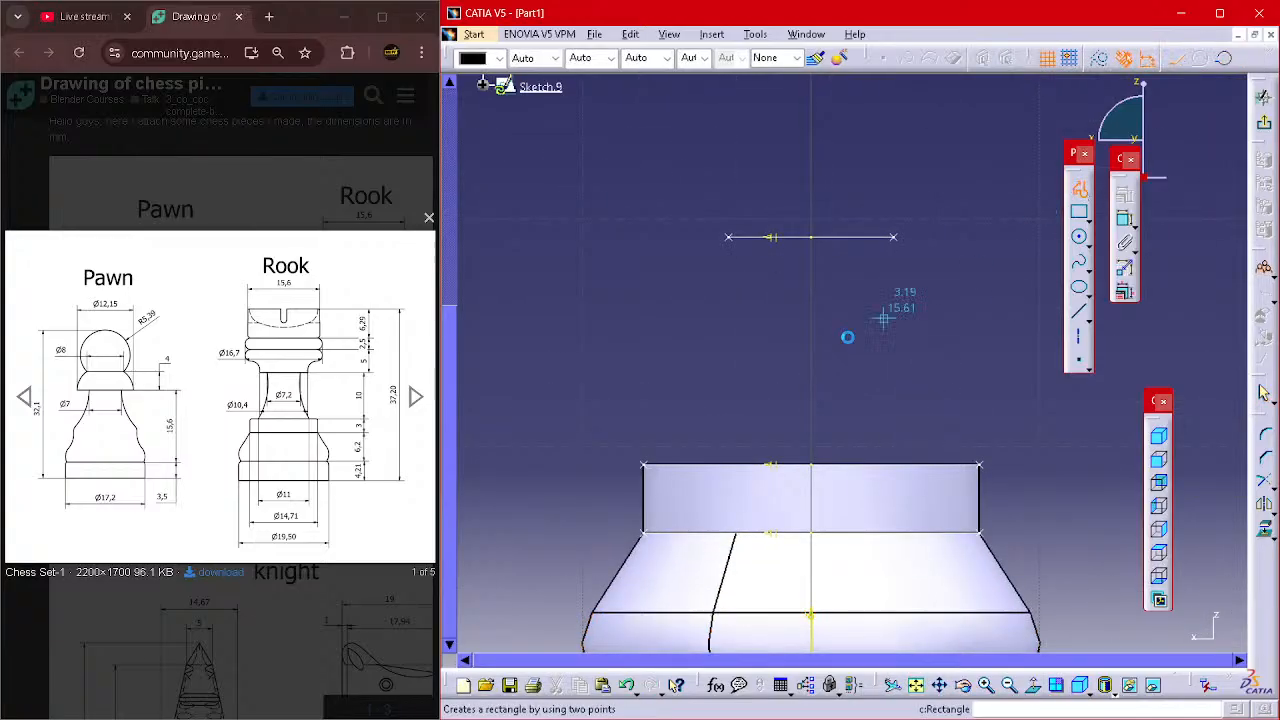
pyautogui.click(645, 458)
pyautogui.moveTo(678, 434); pyautogui.dragTo(702, 394)
pyautogui.click(727, 360)
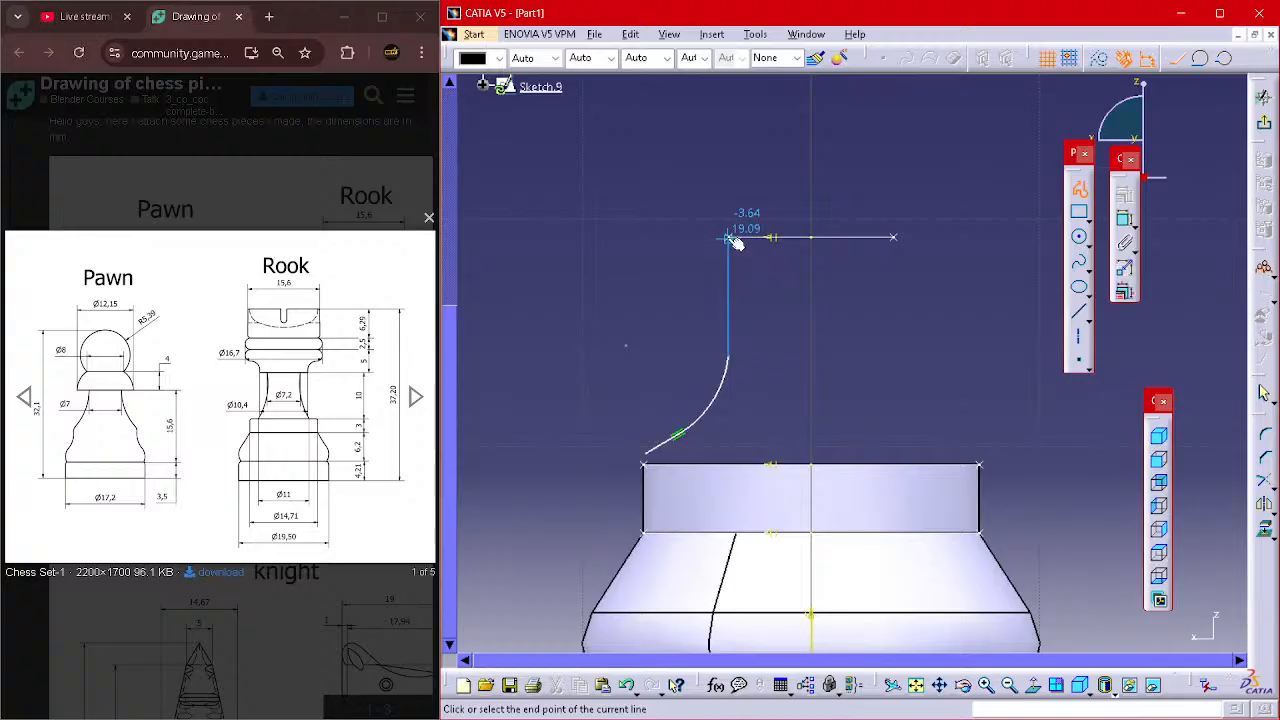
pyautogui.click(730, 238)
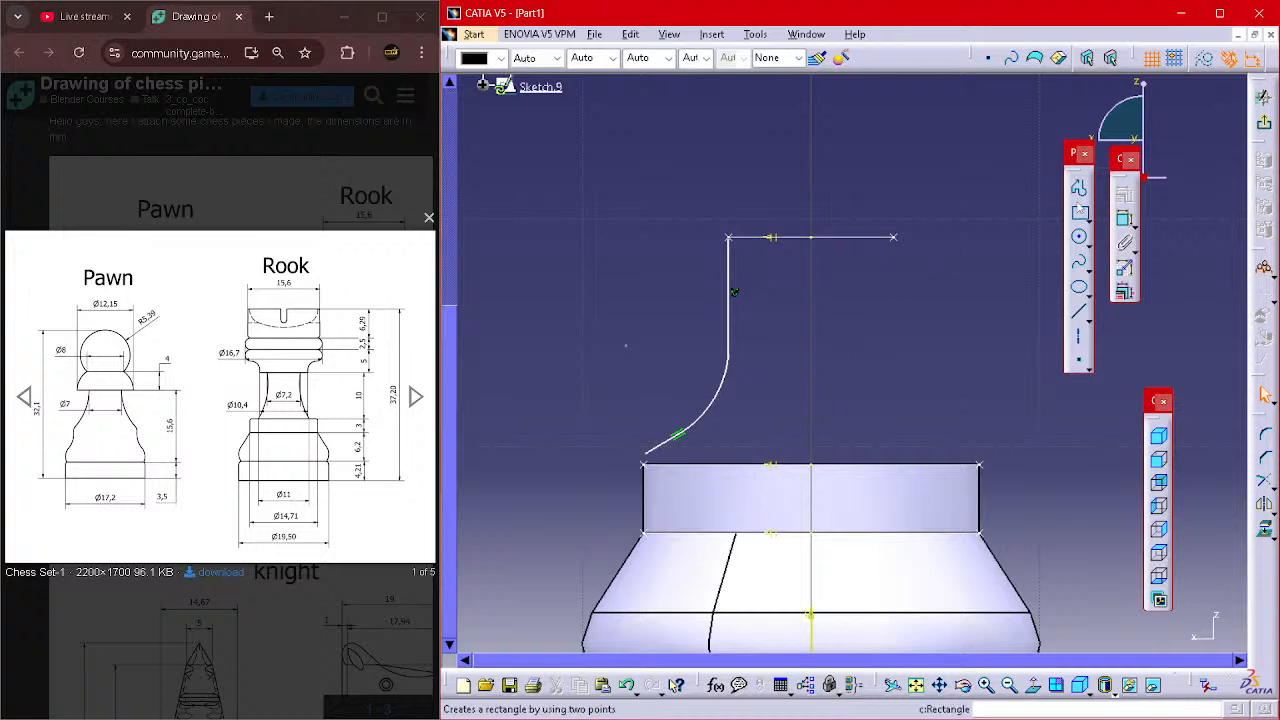
# - Make the neck profile's lower end coincident with the pad's upper corner point on the same side
pyautogui.click(1125, 218)
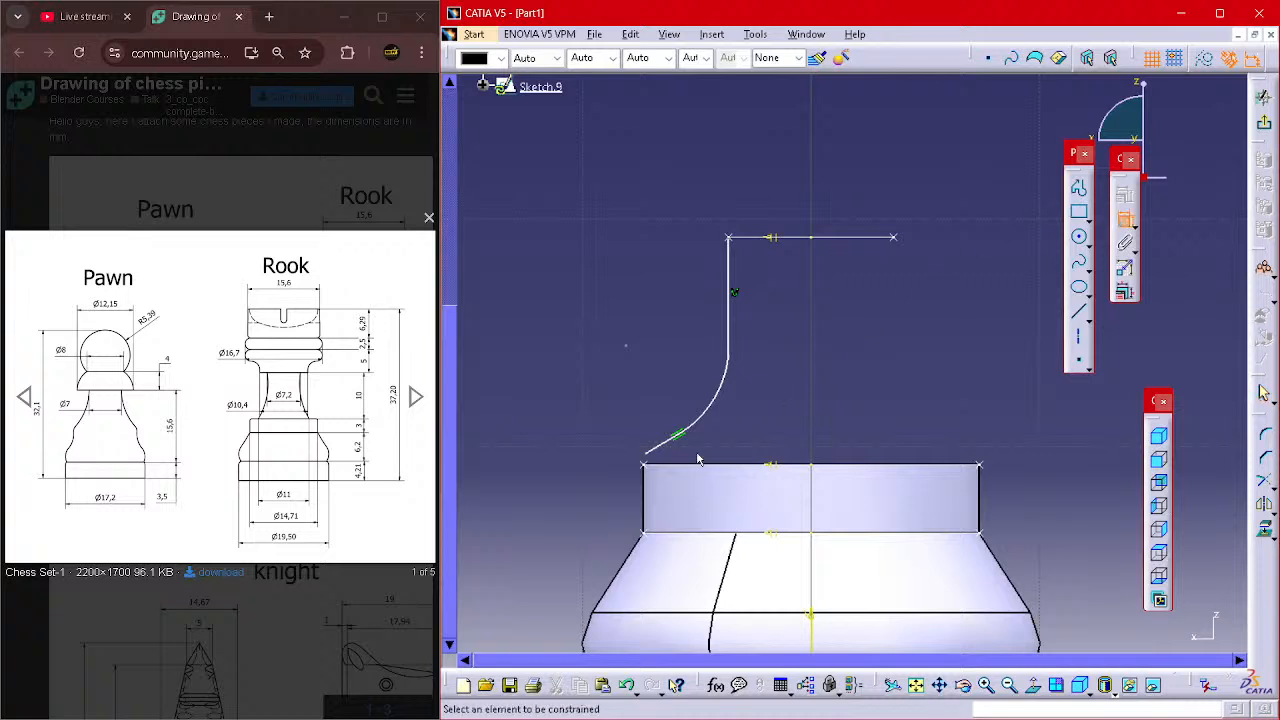
pyautogui.click(644, 455)
pyautogui.click(645, 465)
pyautogui.rightClick(603, 455)
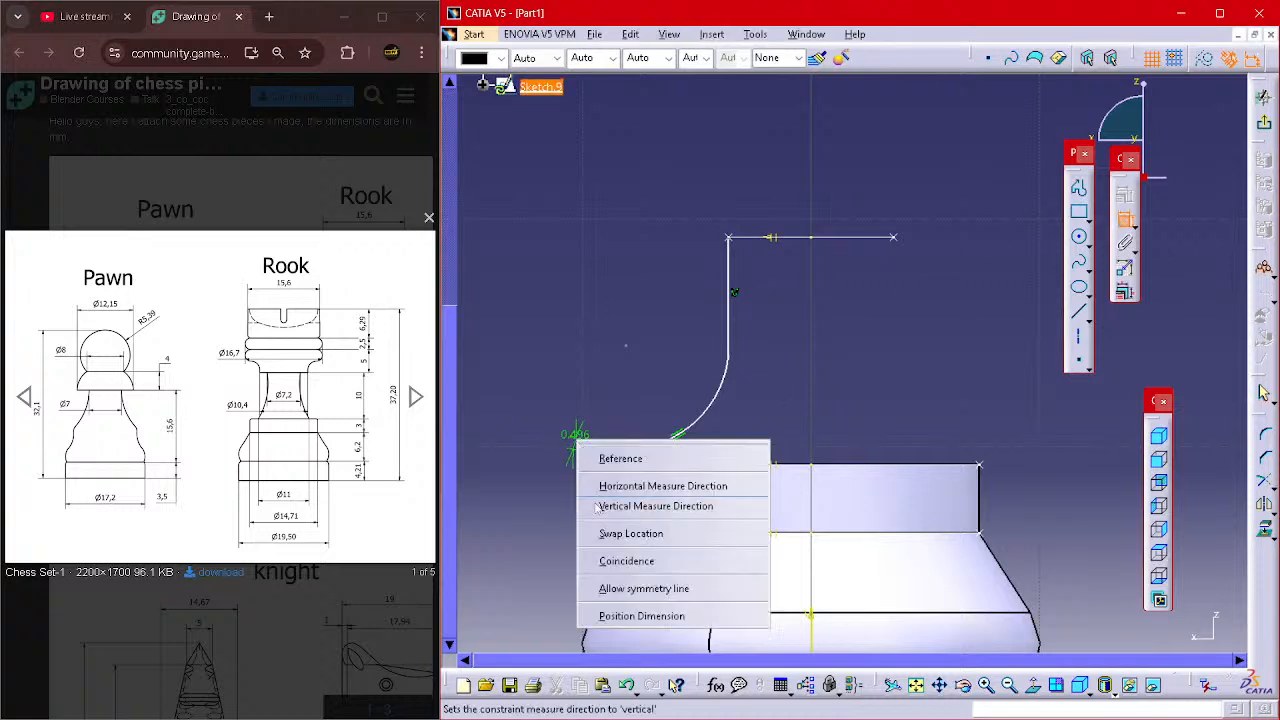
pyautogui.click(626, 561)
# - Constrain the top of the profile's vertical line to coincide with the end point of the upper neck circle
pyautogui.click(1125, 218)
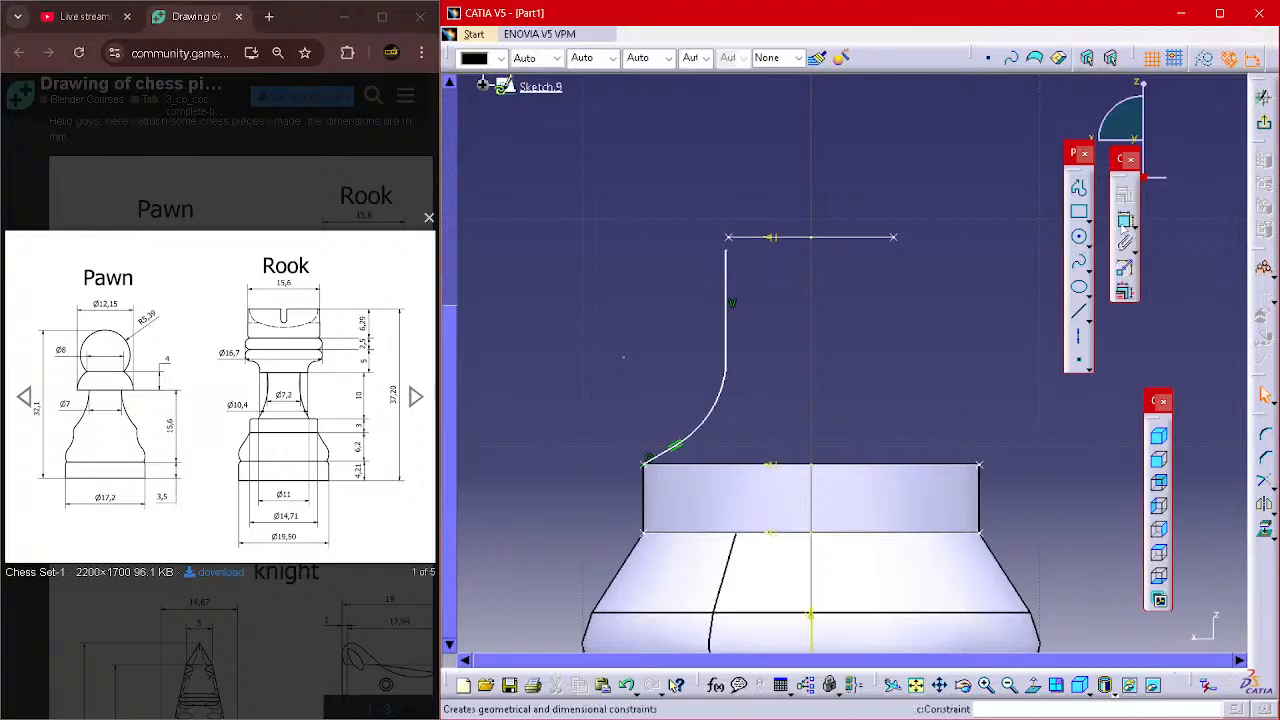
pyautogui.click(729, 255)
pyautogui.click(729, 240)
pyautogui.rightClick(681, 218)
pyautogui.click(720, 340)
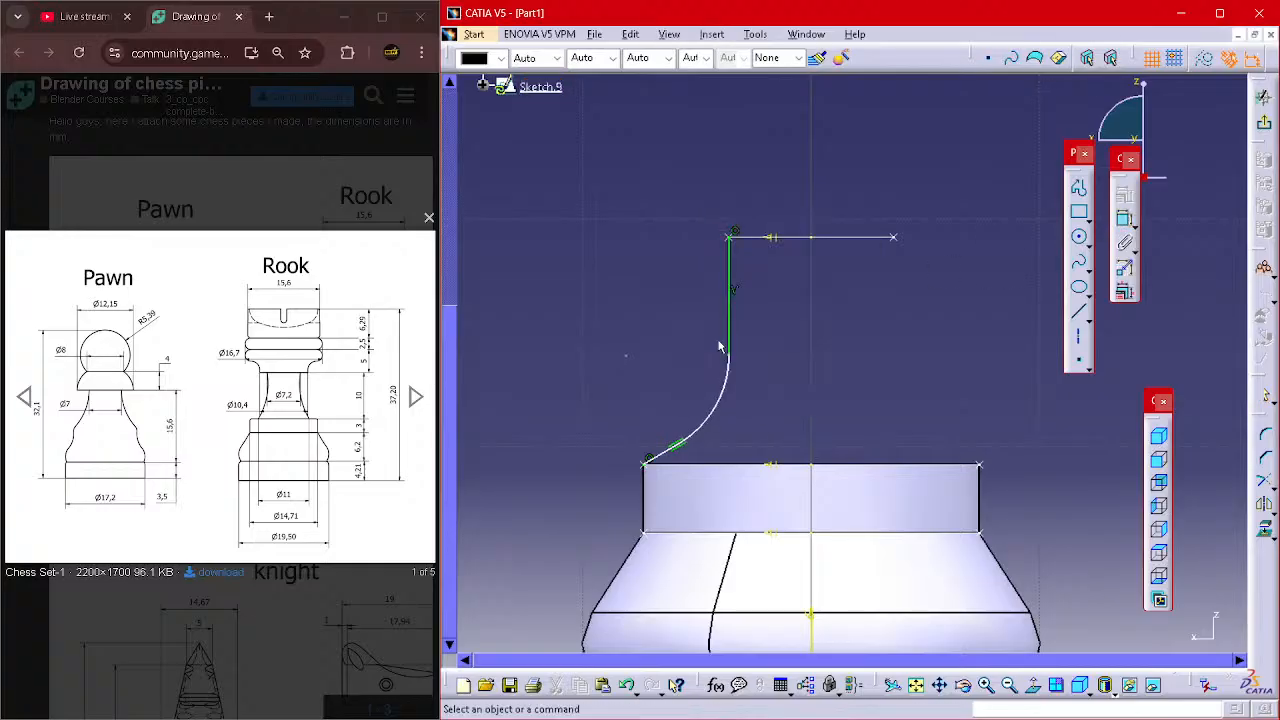
# - Try to paste an unmirrored copy of the neck profile into a new sketch on the zx plane
pyautogui.scroll(-3, 836, 352)
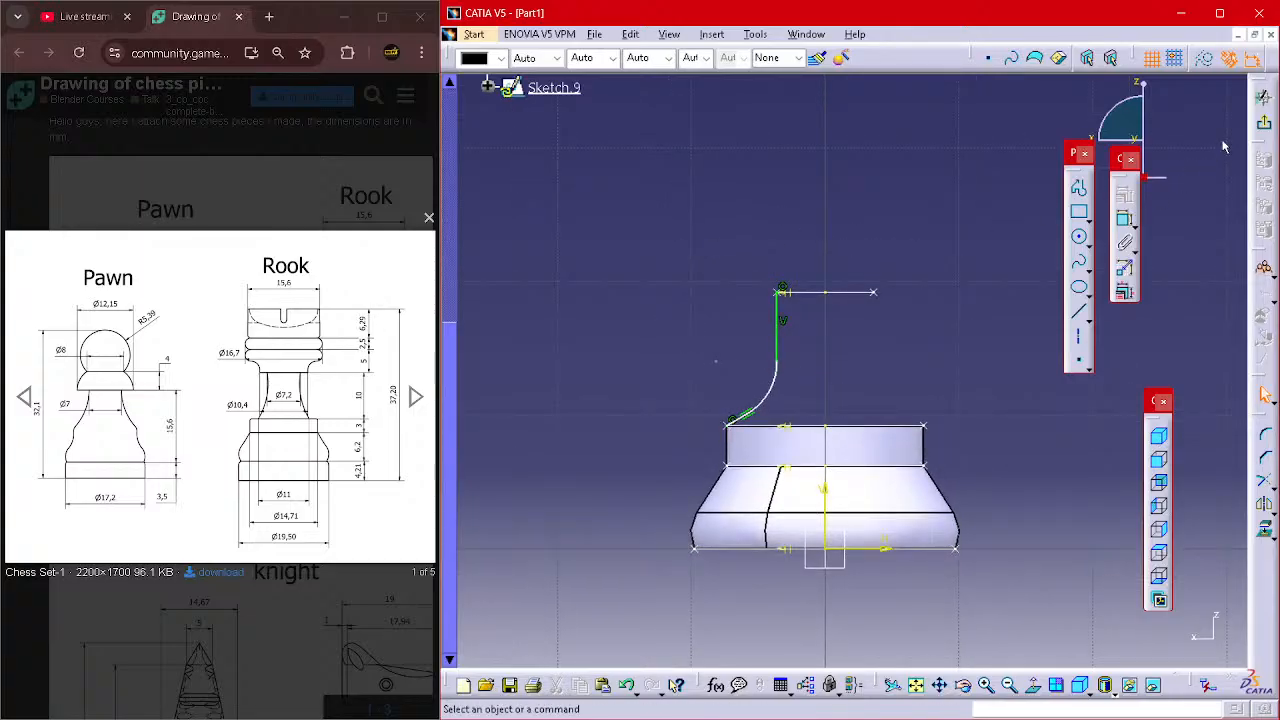
pyautogui.moveTo(666, 220); pyautogui.dragTo(812, 449)
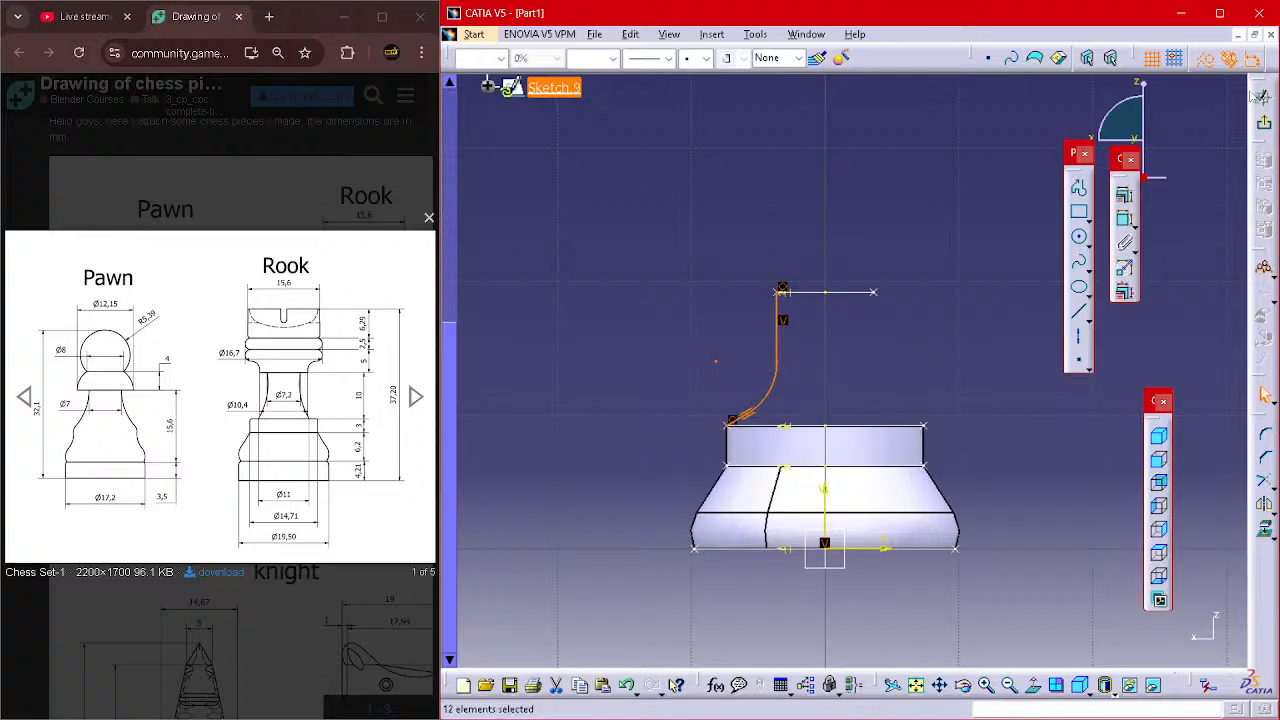
pyautogui.click(1264, 123)
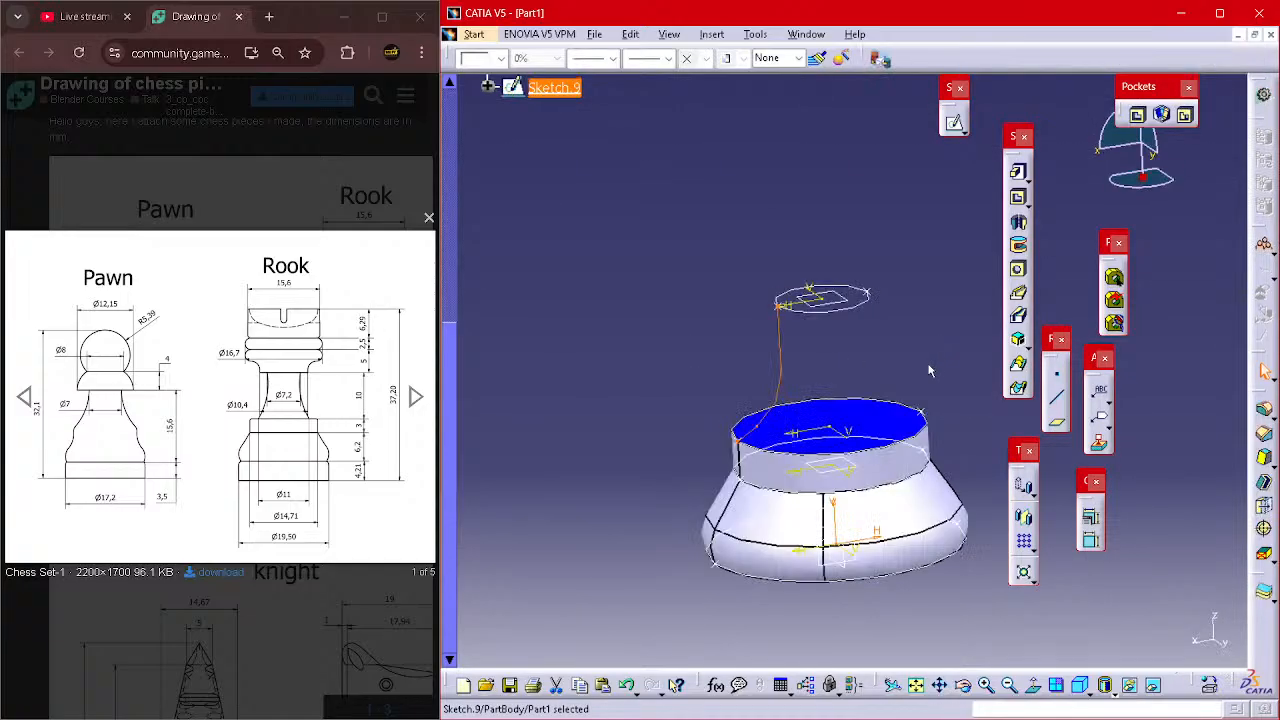
pyautogui.click(954, 124)
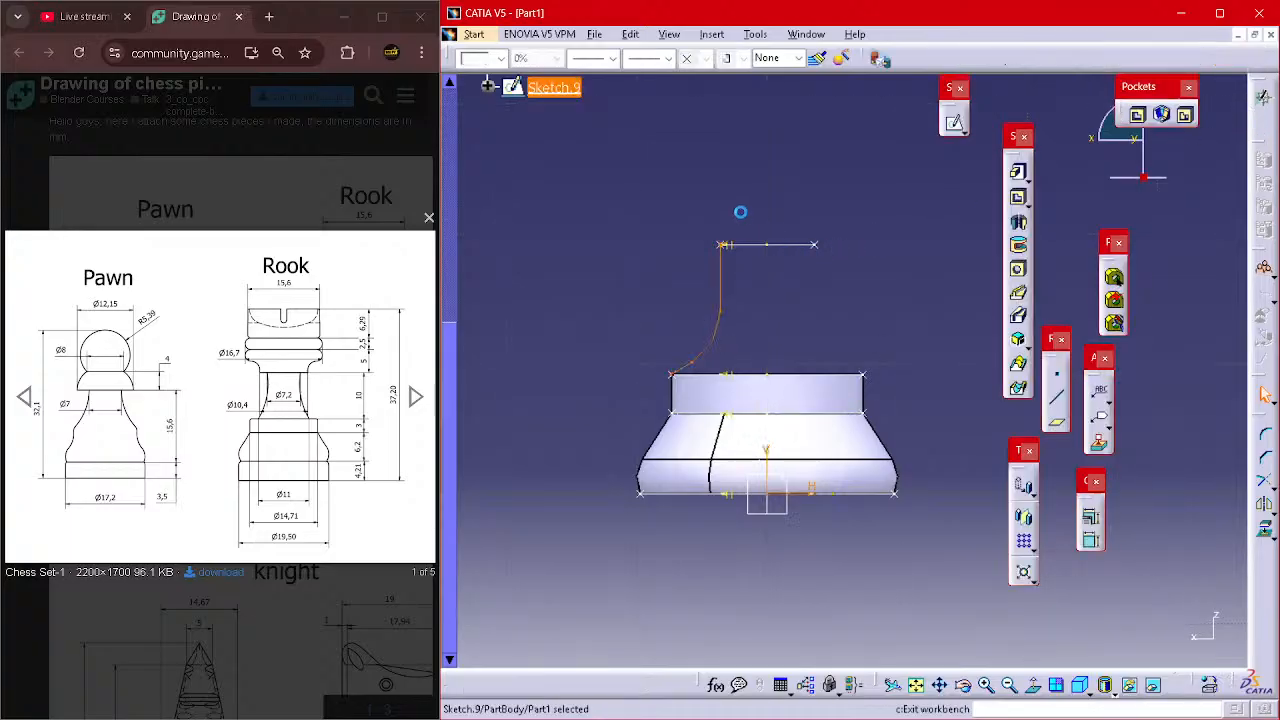
pyautogui.click(954, 126)
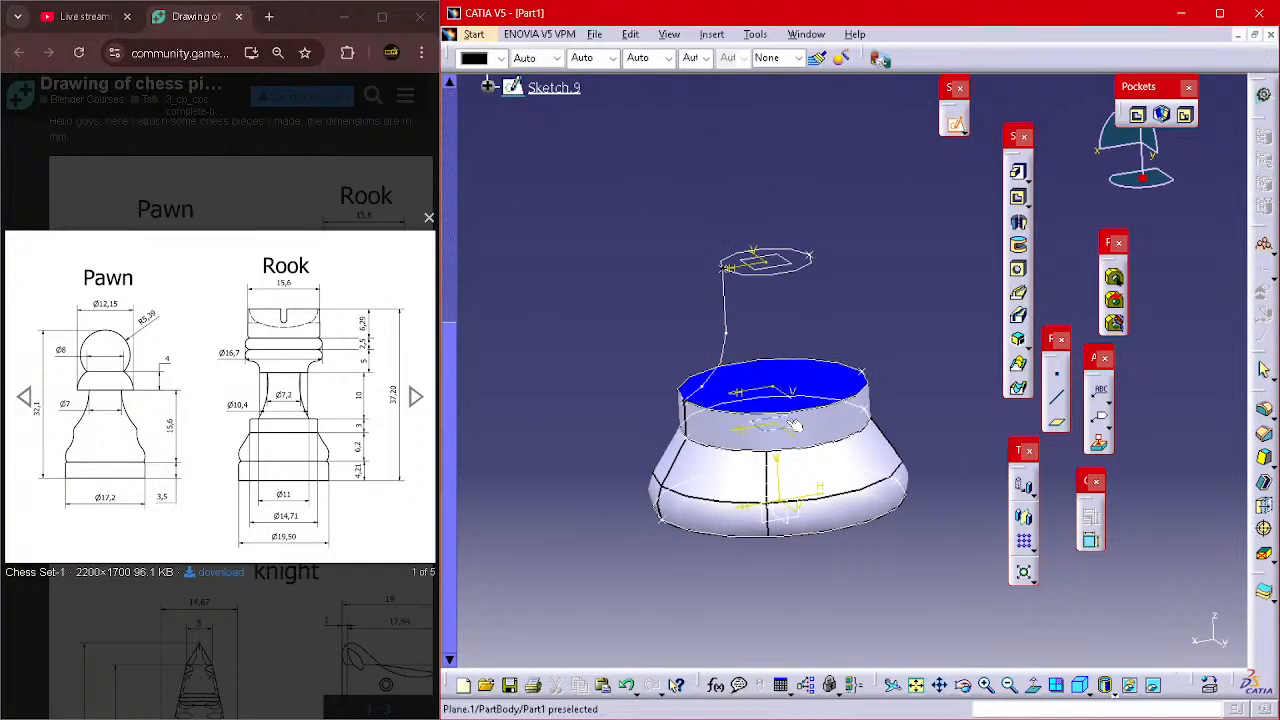
pyautogui.click(794, 472)
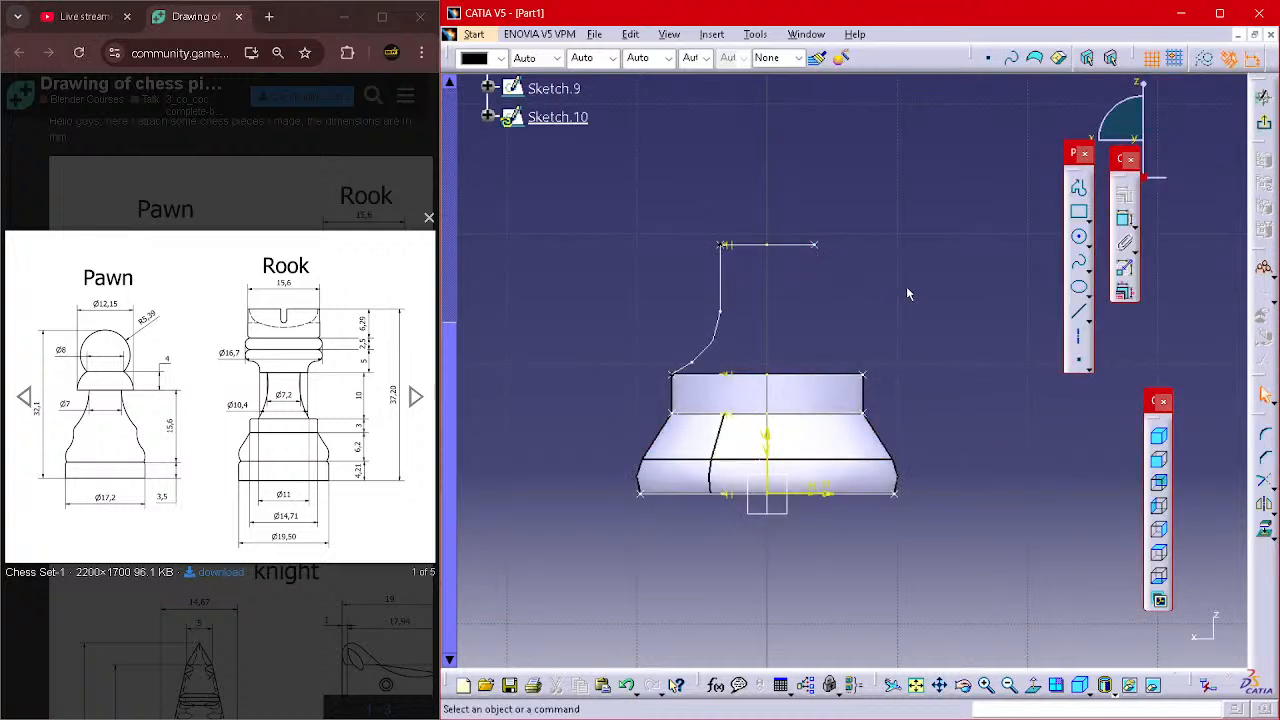
pyautogui.hotkey('ctrl', 'v')
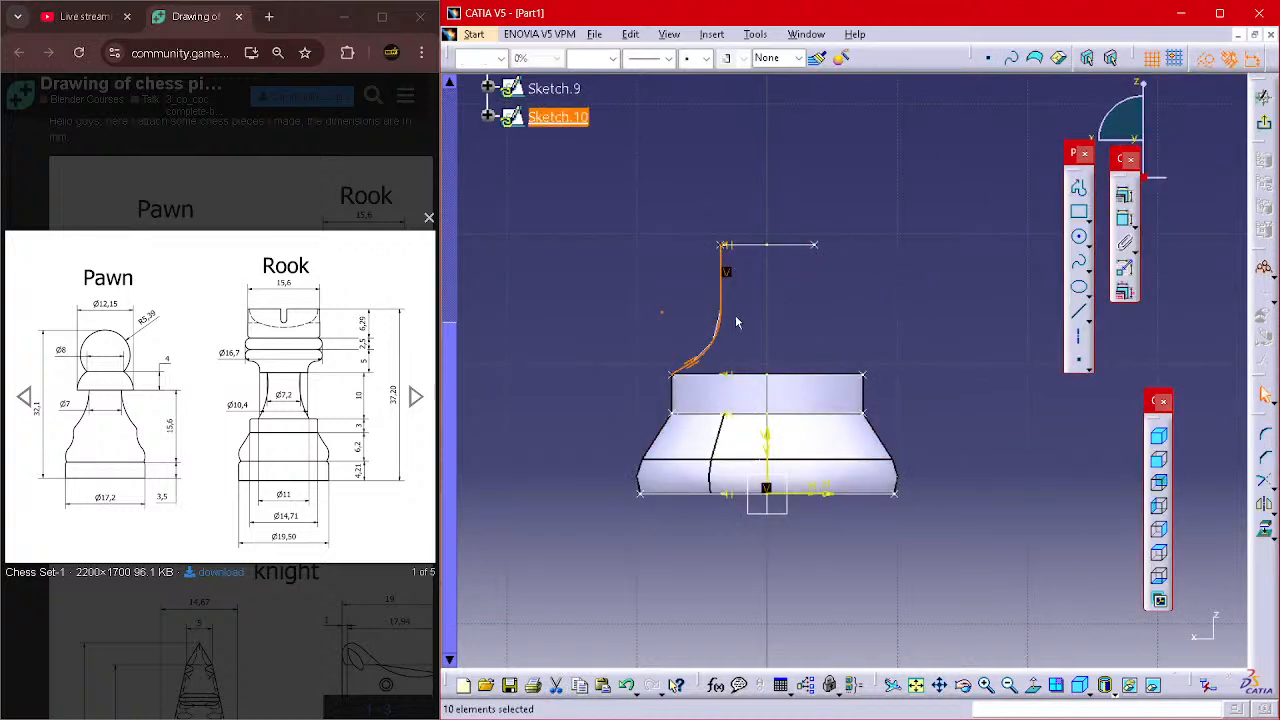
pyautogui.click(736, 322)
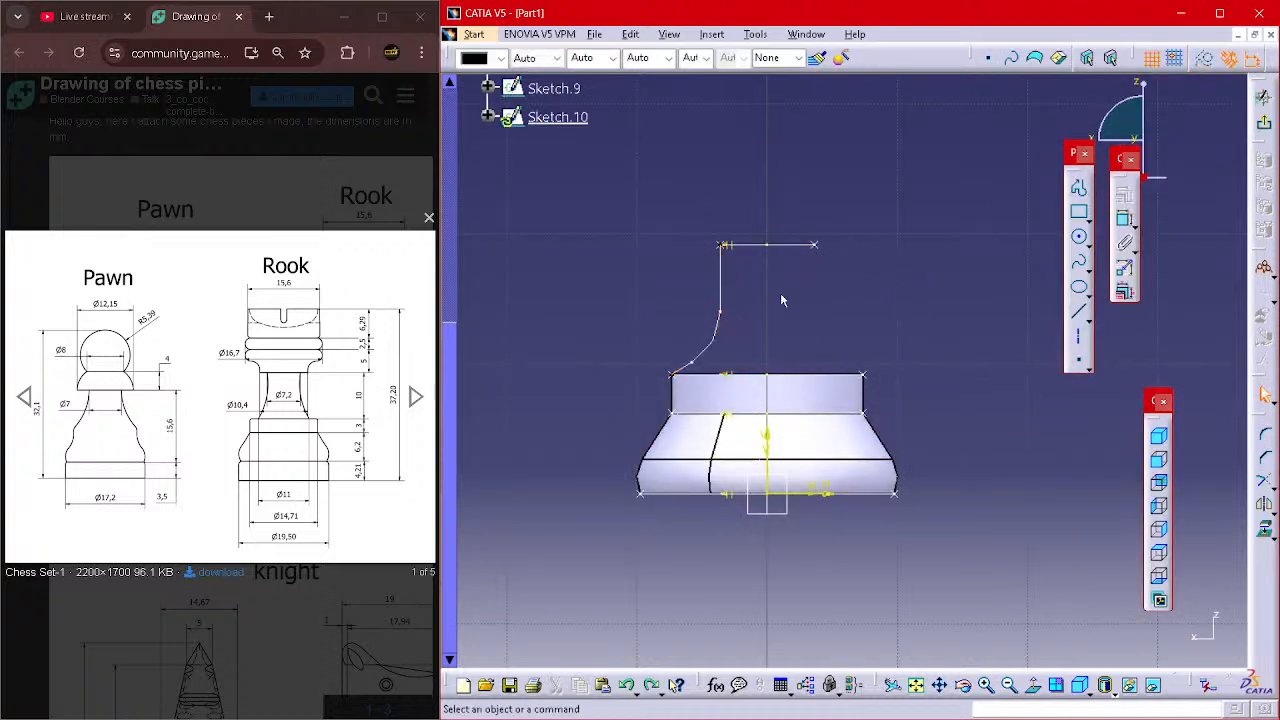
pyautogui.click(1264, 122)
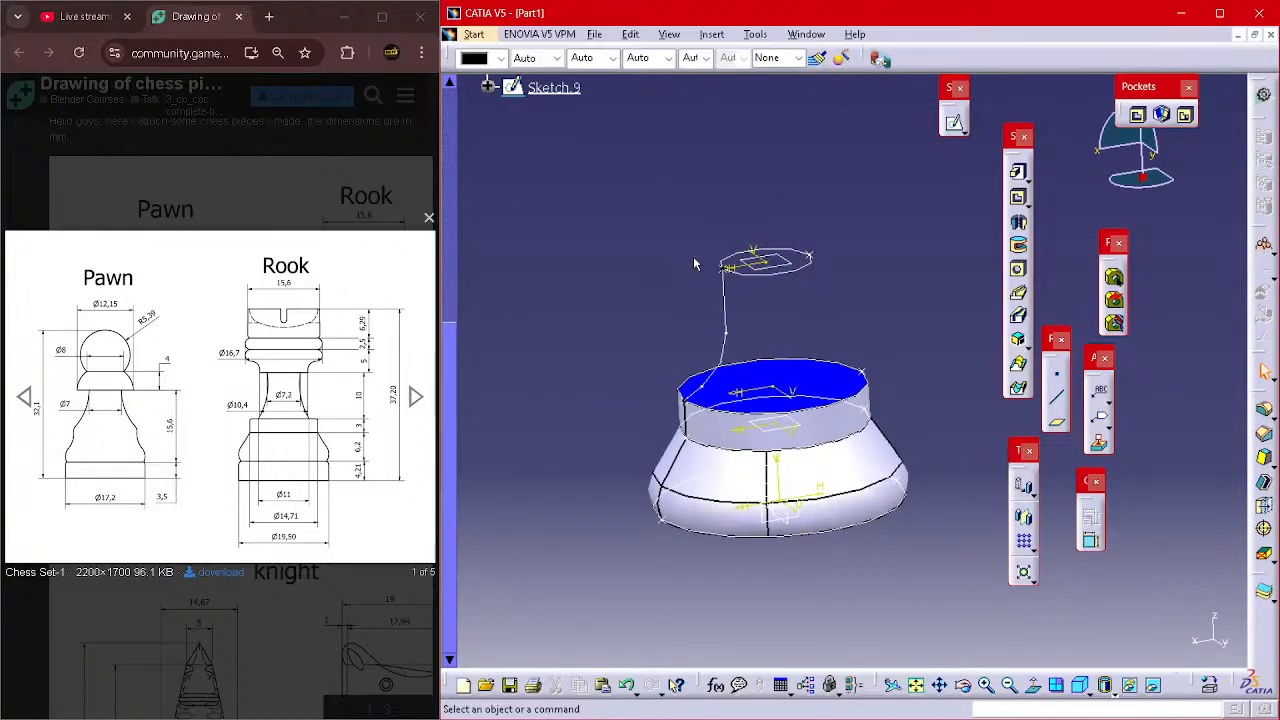
# - Reopen the neck profile sketch and mirror the whole profile about the vertical axis
pyautogui.doubleClick(725, 318)
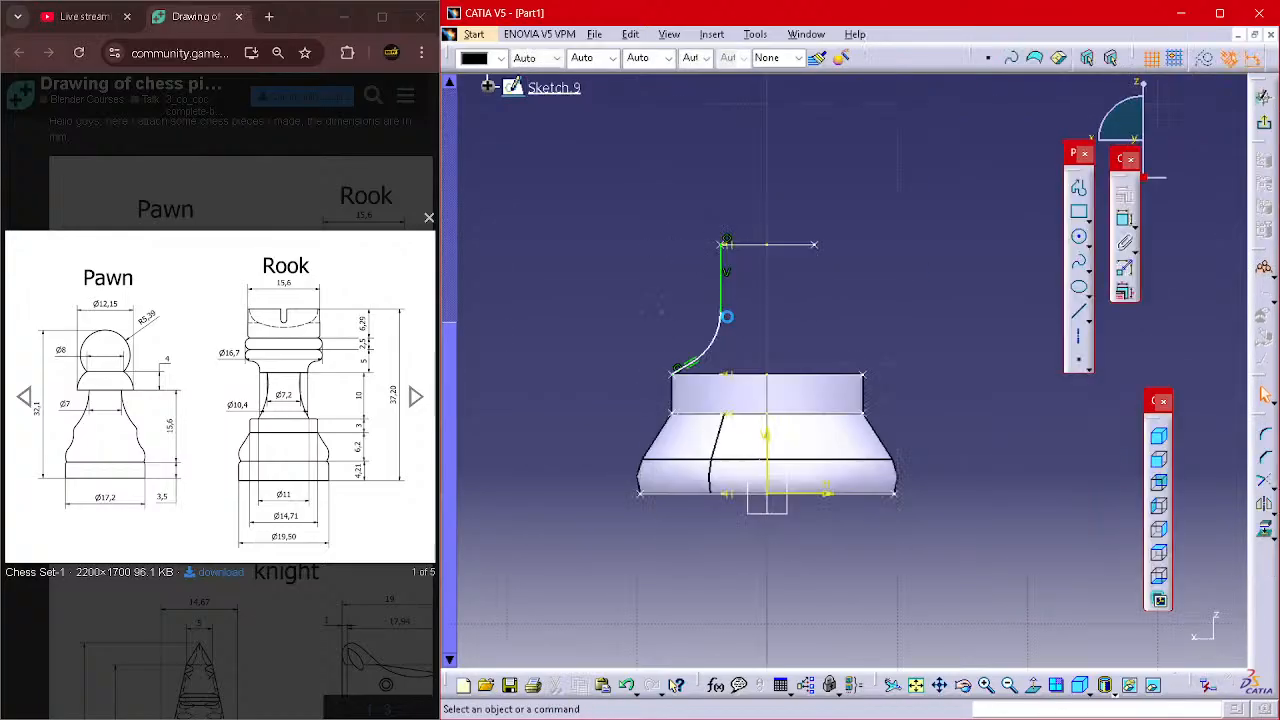
pyautogui.moveTo(640, 194); pyautogui.dragTo(800, 430)
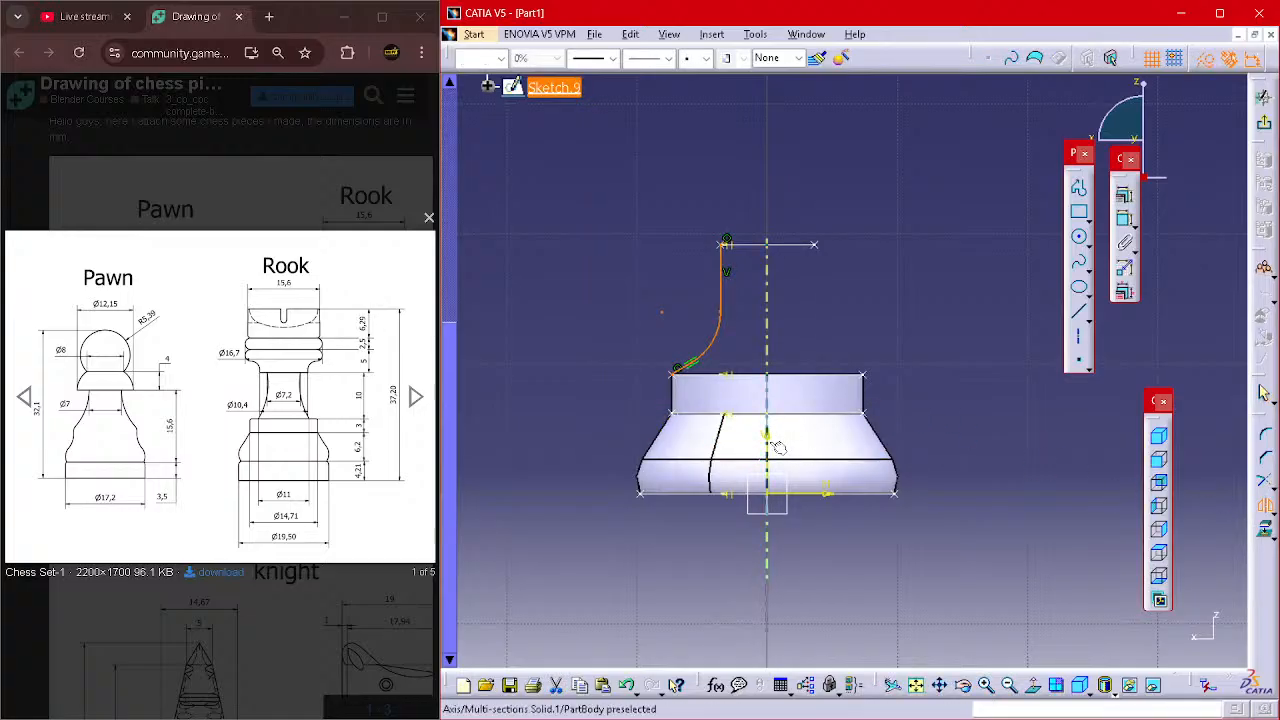
pyautogui.click(1266, 505)
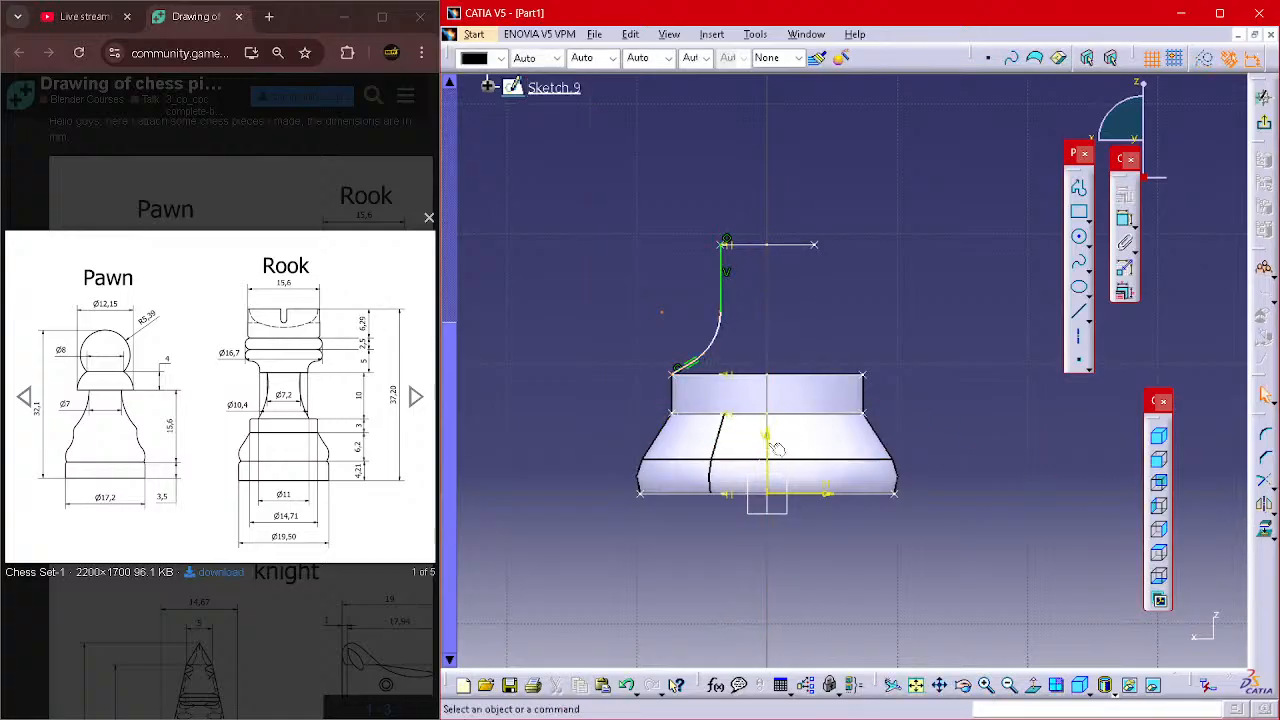
pyautogui.moveTo(613, 189); pyautogui.dragTo(736, 388)
pyautogui.click(1266, 505)
pyautogui.click(767, 440)
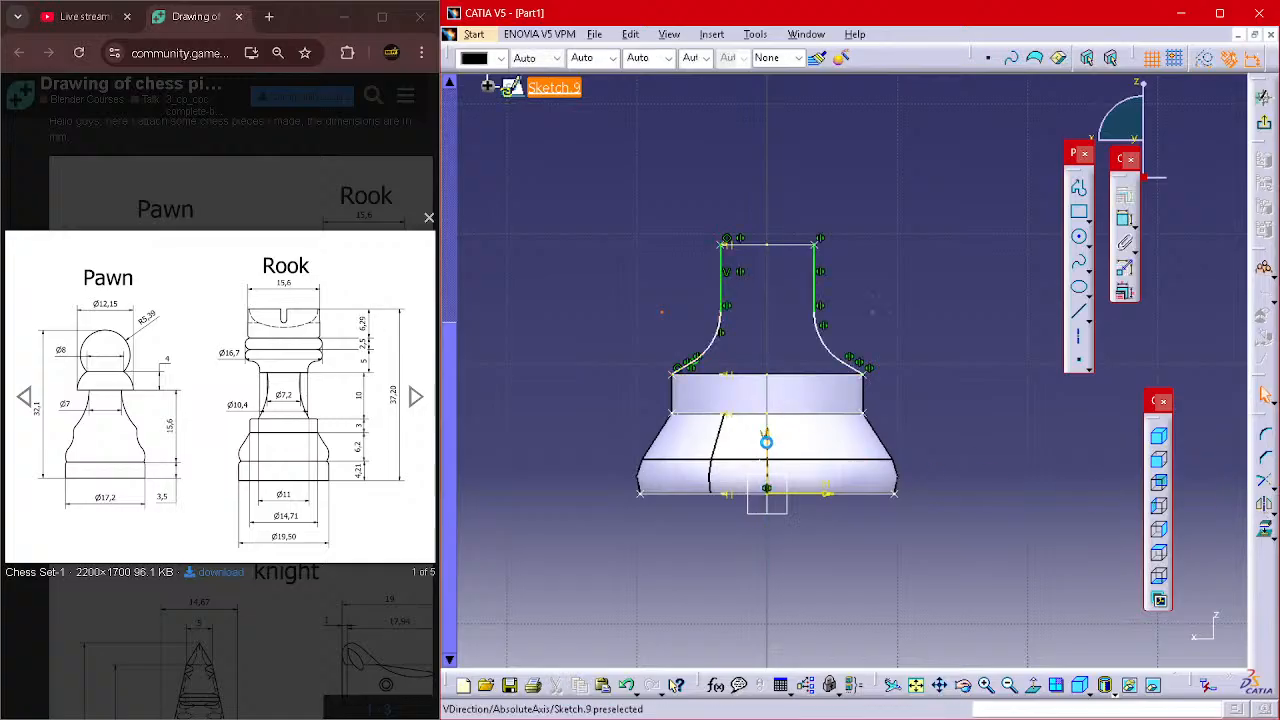
# - Cut the mirrored half out of the profile sketch and paste it into a new sketch on the zx plane
pyautogui.moveTo(779, 213); pyautogui.dragTo(910, 420)
pyautogui.press('Delete')
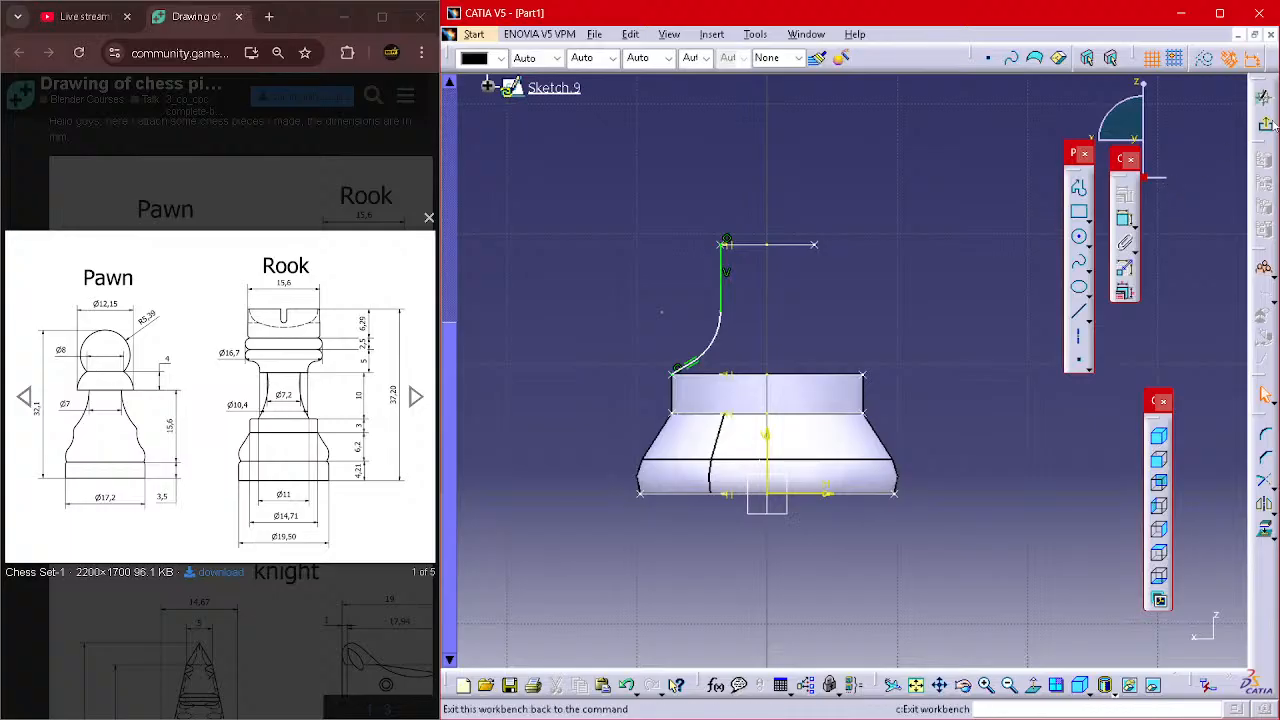
pyautogui.click(1264, 122)
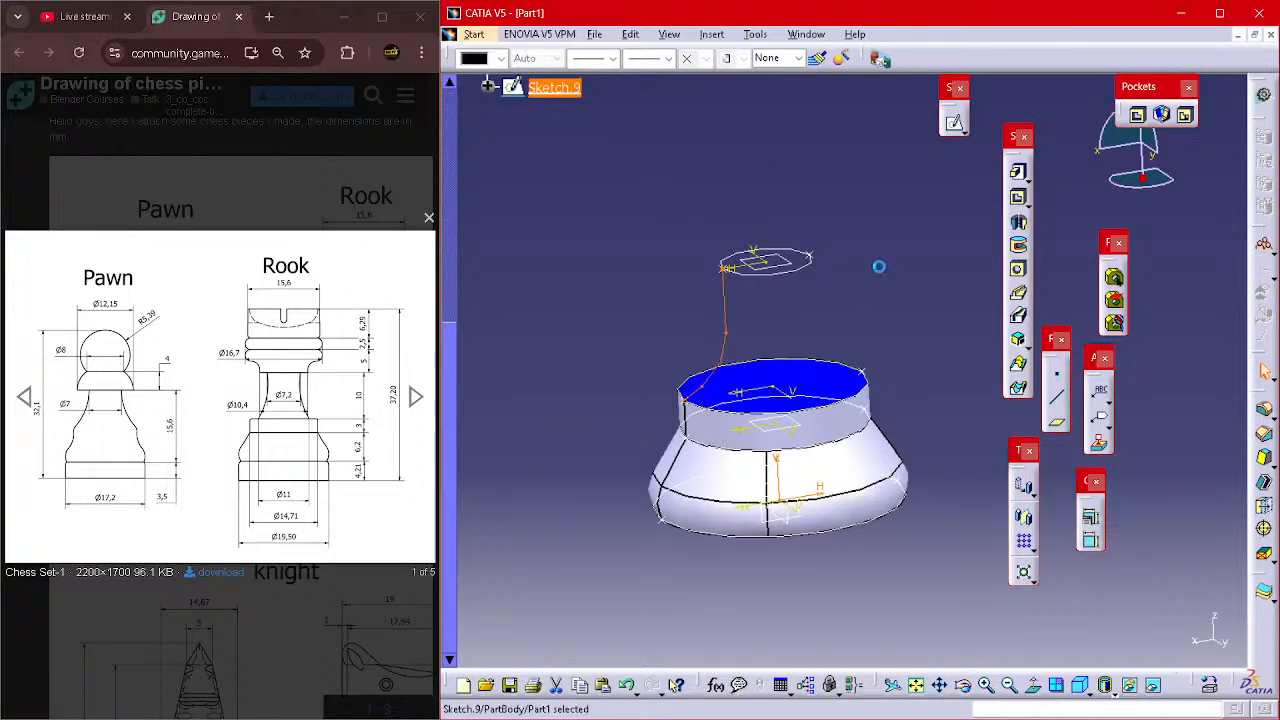
pyautogui.click(953, 122)
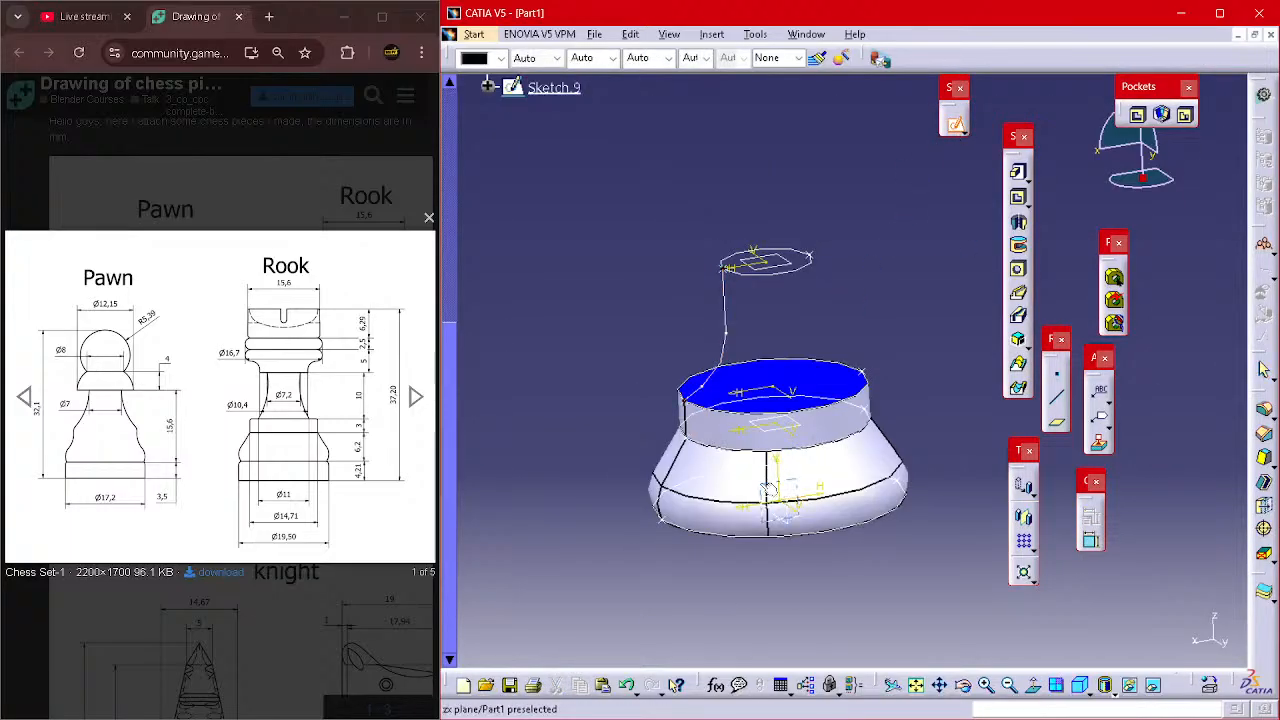
pyautogui.click(765, 478)
pyautogui.hotkey('ctrl', 'v')
pyautogui.click(775, 214)
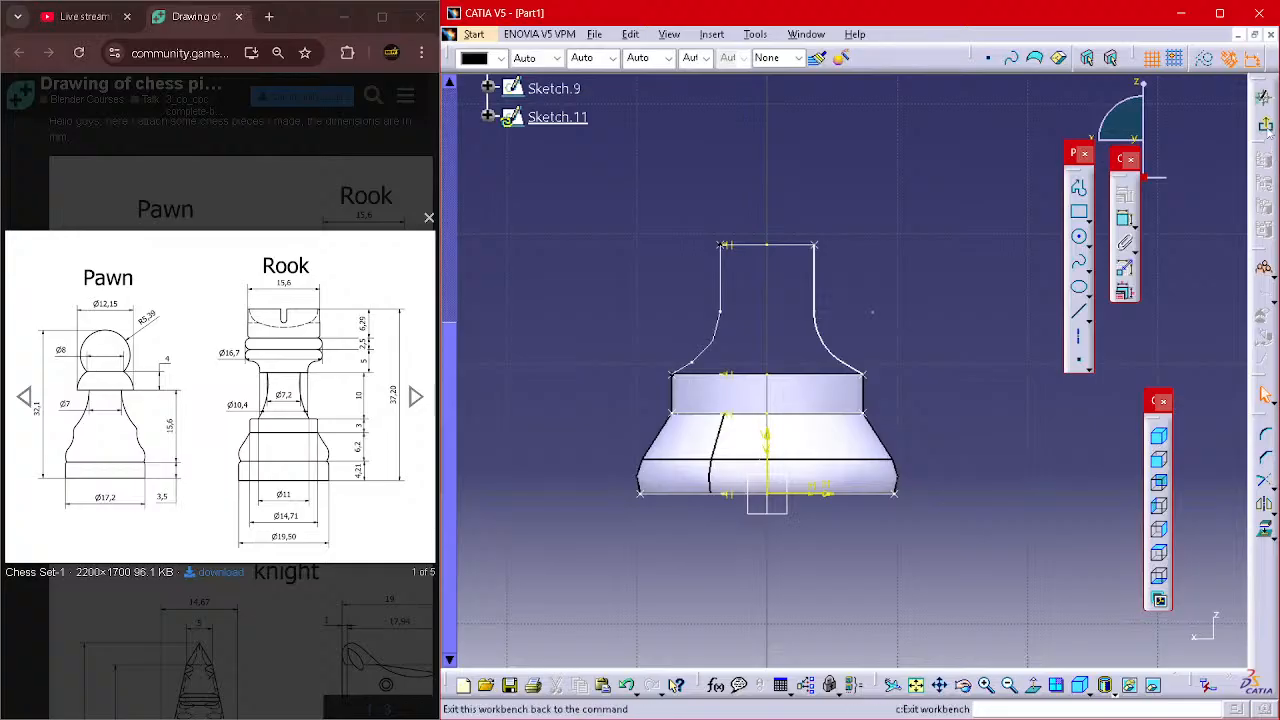
pyautogui.click(1124, 192)
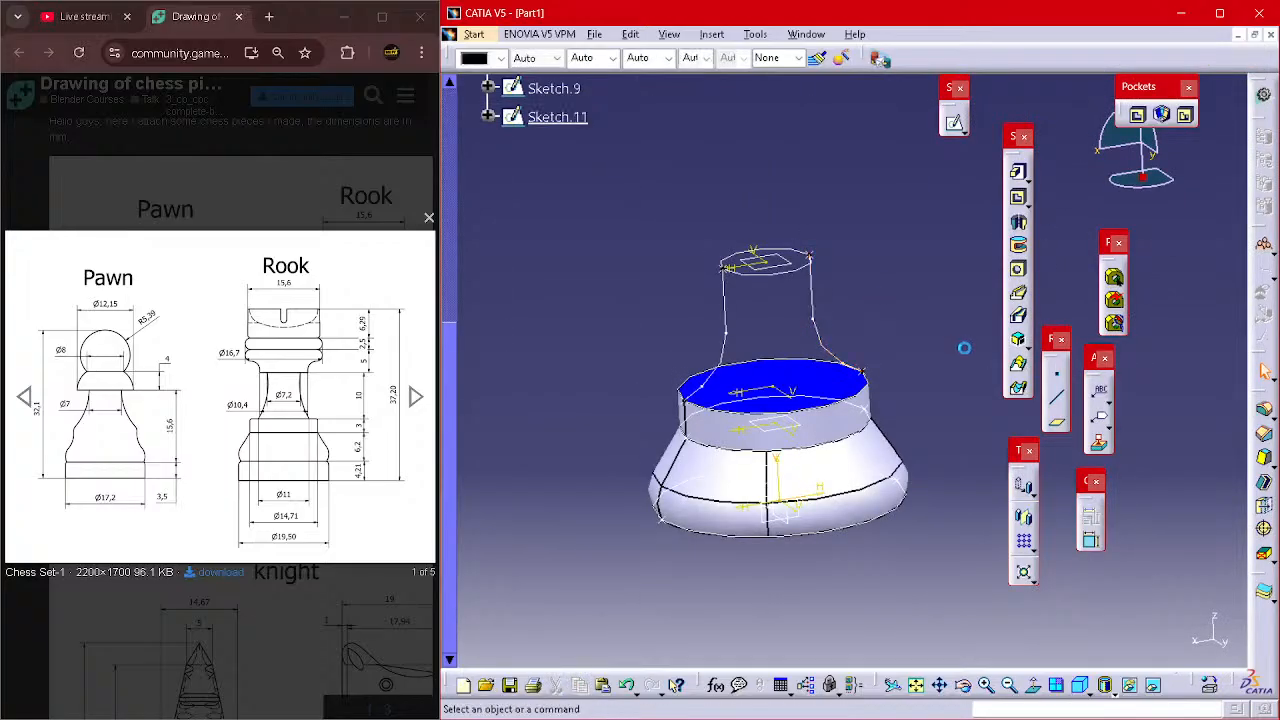
# - Start a multi-sections solid with the circle on the pad's top and the upper neck circle as sections
pyautogui.click(1018, 354)
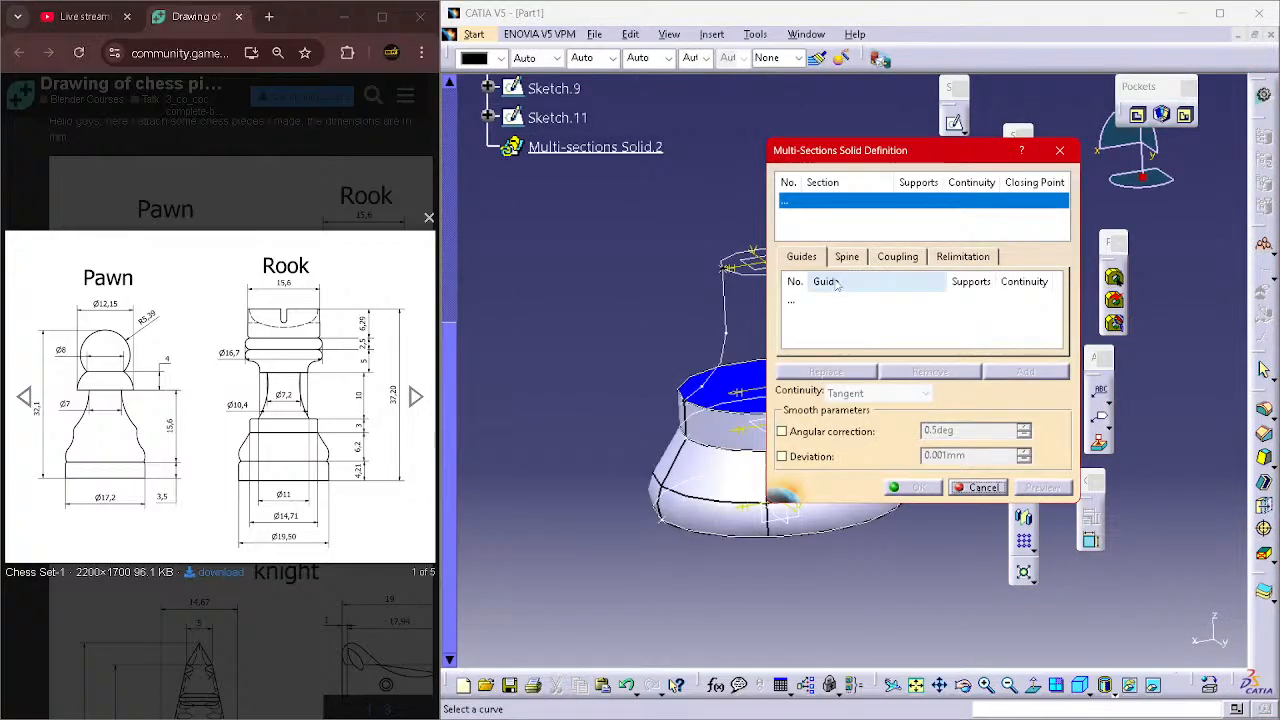
pyautogui.moveTo(668, 290); pyautogui.dragTo(501, 274, button='middle')
pyautogui.click(638, 395)
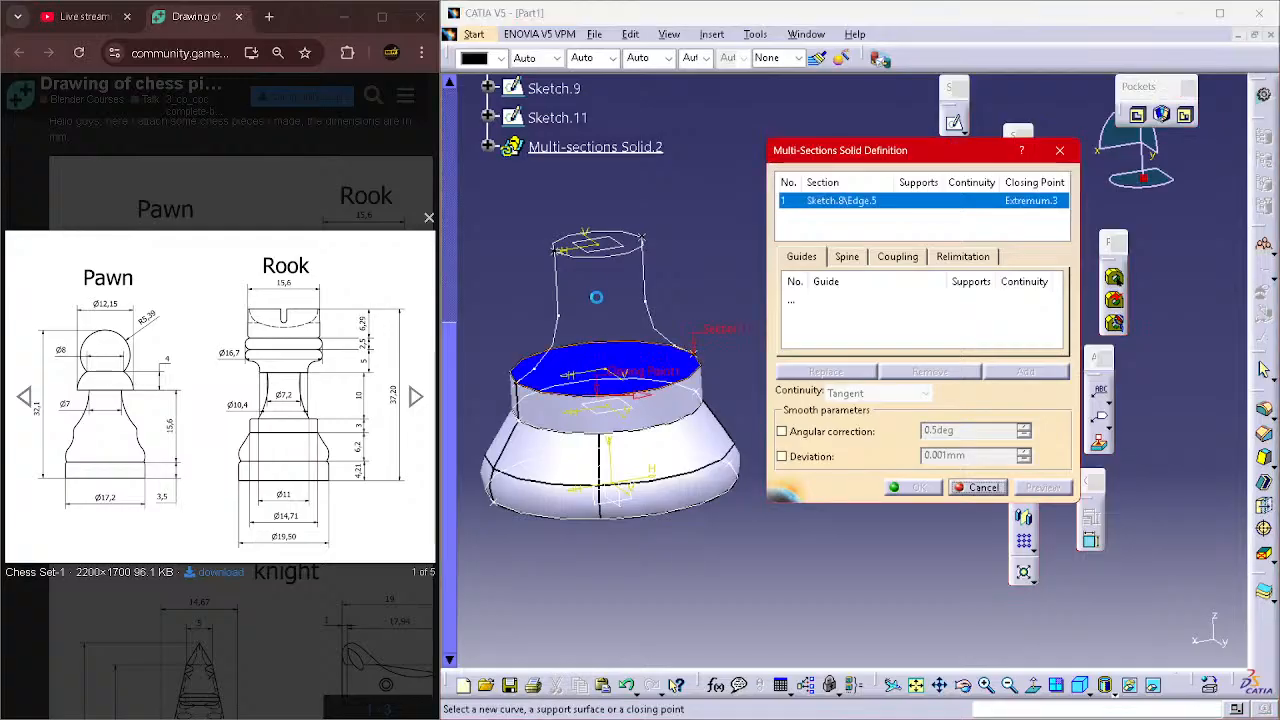
pyautogui.click(556, 264)
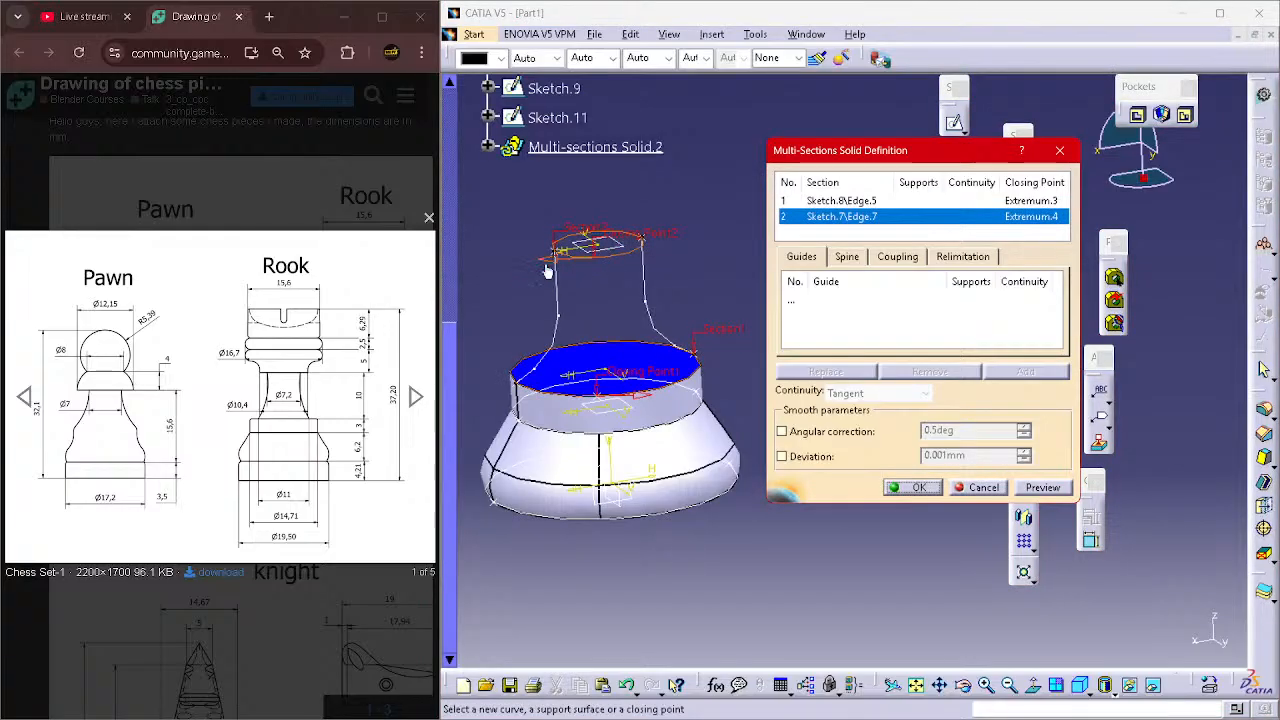
# - Add the two side profiles, Sketch.9 and Sketch.11, as guides and create the neck solid
pyautogui.click(801, 301)
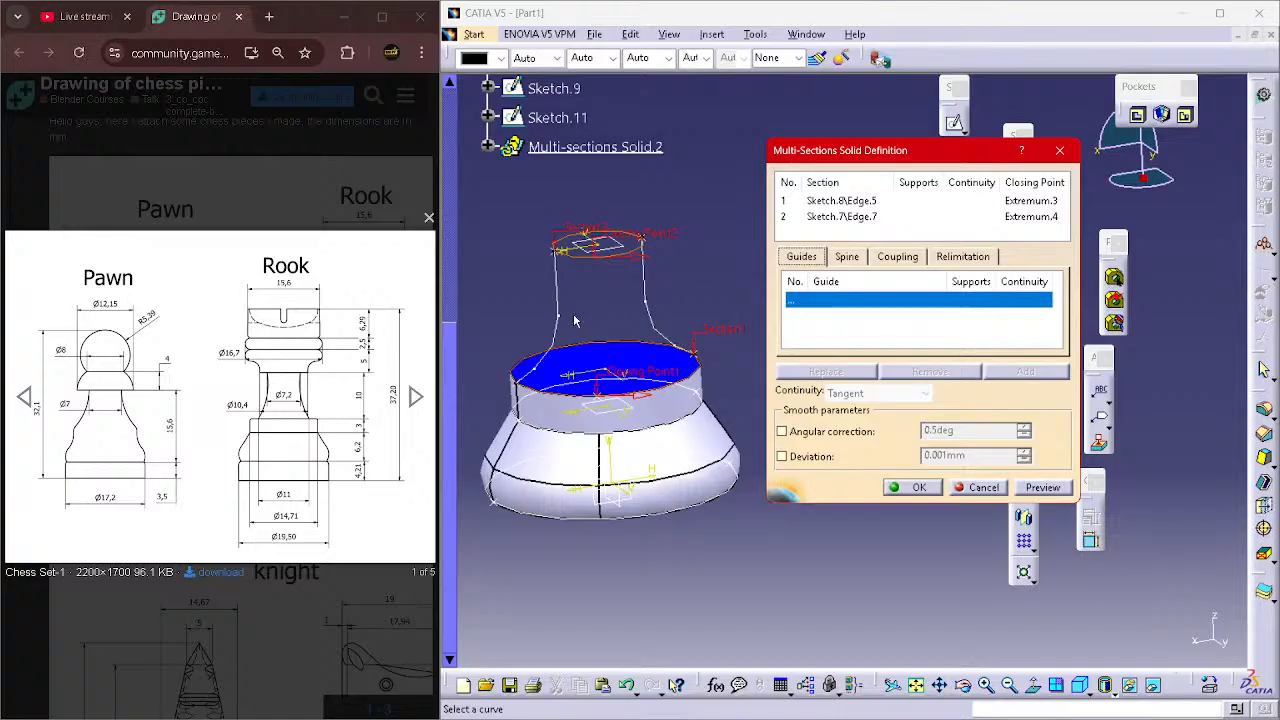
pyautogui.click(676, 323)
pyautogui.click(679, 324)
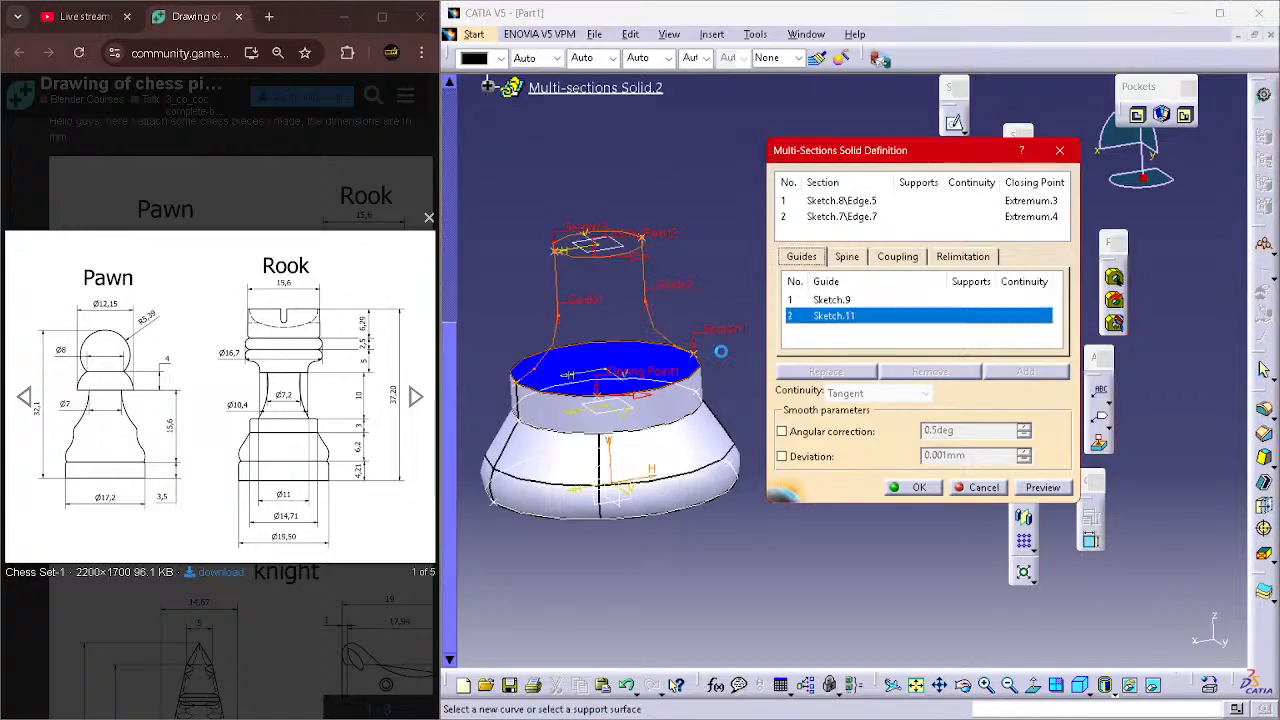
pyautogui.click(1043, 487)
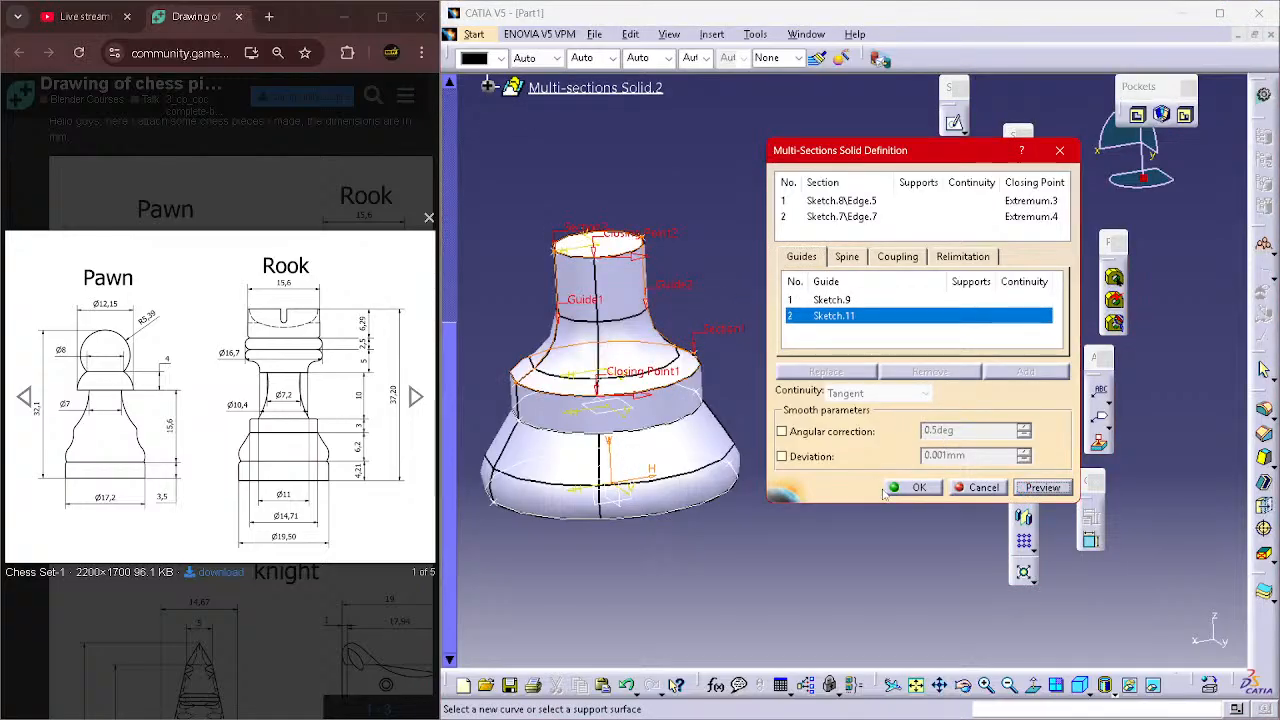
pyautogui.click(912, 487)
# - Sketch a circle about 10 mm in diameter, centred on the origin, on the neck's top face
pyautogui.moveTo(649, 530)
pyautogui.mouseDown(button='middle')
pyautogui.moveTo(635, 410)
pyautogui.moveTo(706, 443)
pyautogui.moveTo(736, 477)
pyautogui.moveTo(743, 571)
pyautogui.moveTo(740, 535)
pyautogui.mouseUp(button='middle')
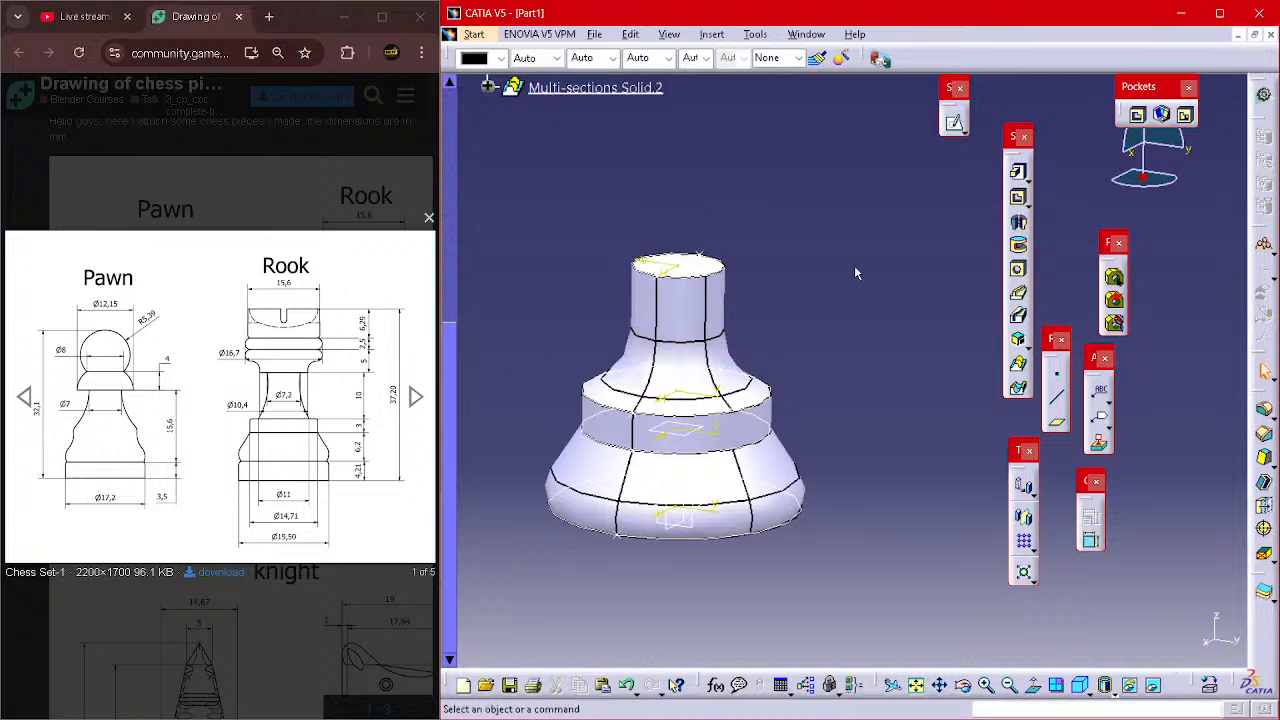
pyautogui.keyDown('ctrl'); pyautogui.scroll(3, 847, 250); pyautogui.keyUp('ctrl')
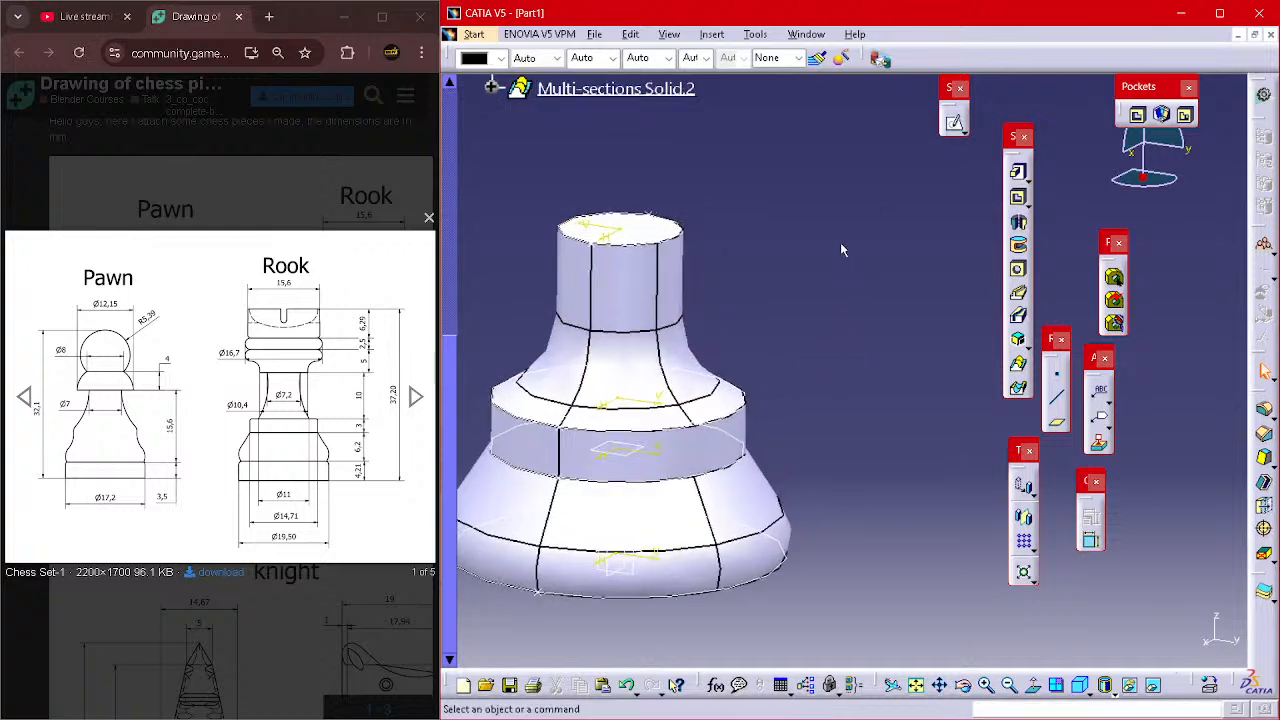
pyautogui.moveTo(846, 244); pyautogui.dragTo(952, 374, button='middle')
pyautogui.click(954, 122)
pyautogui.click(765, 358)
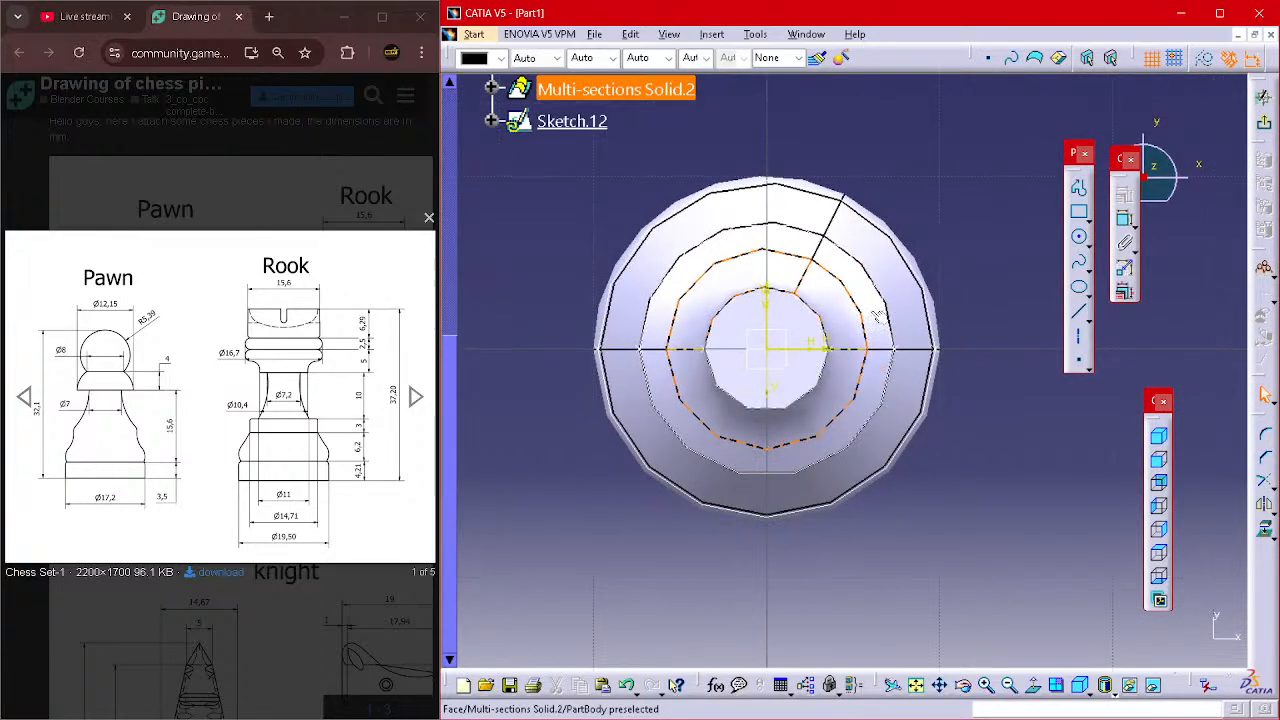
pyautogui.click(1079, 241)
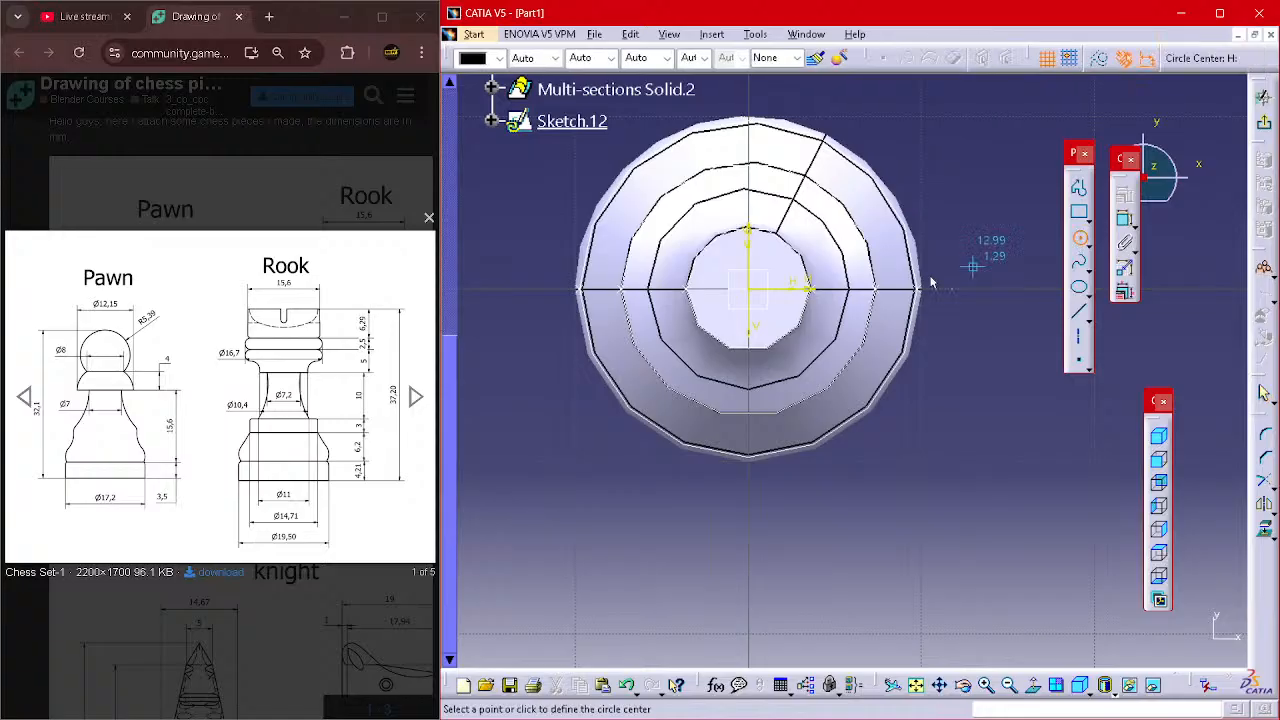
pyautogui.click(757, 294)
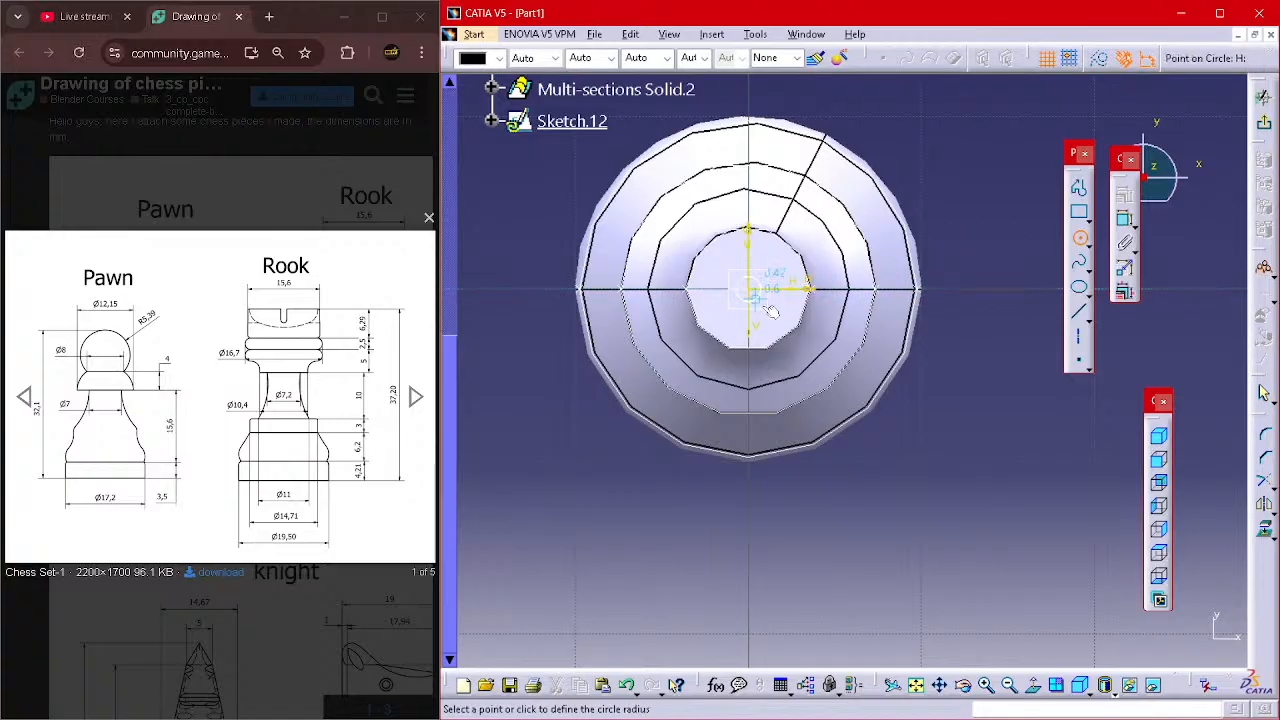
pyautogui.click(814, 355)
# - Dimension the new circle and set its diameter to 10.4 mm
pyautogui.click(1125, 218)
pyautogui.click(963, 166)
pyautogui.doubleClick(962, 166)
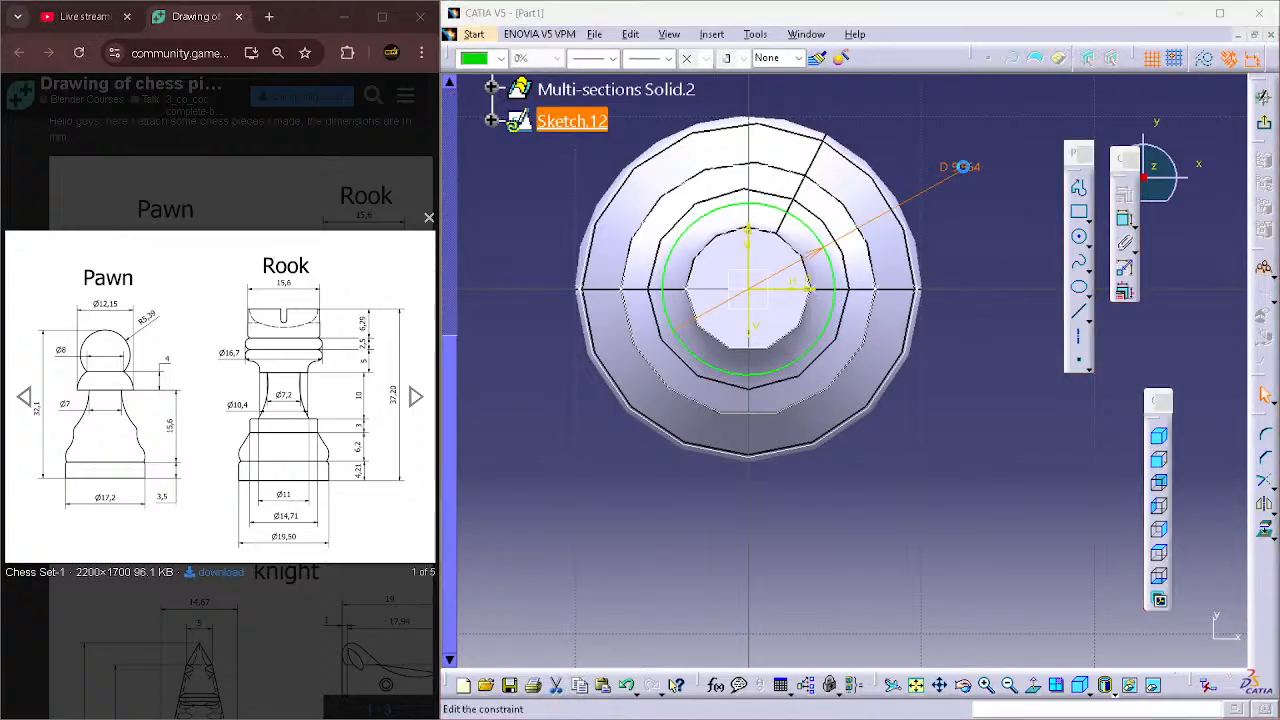
pyautogui.press('Return')
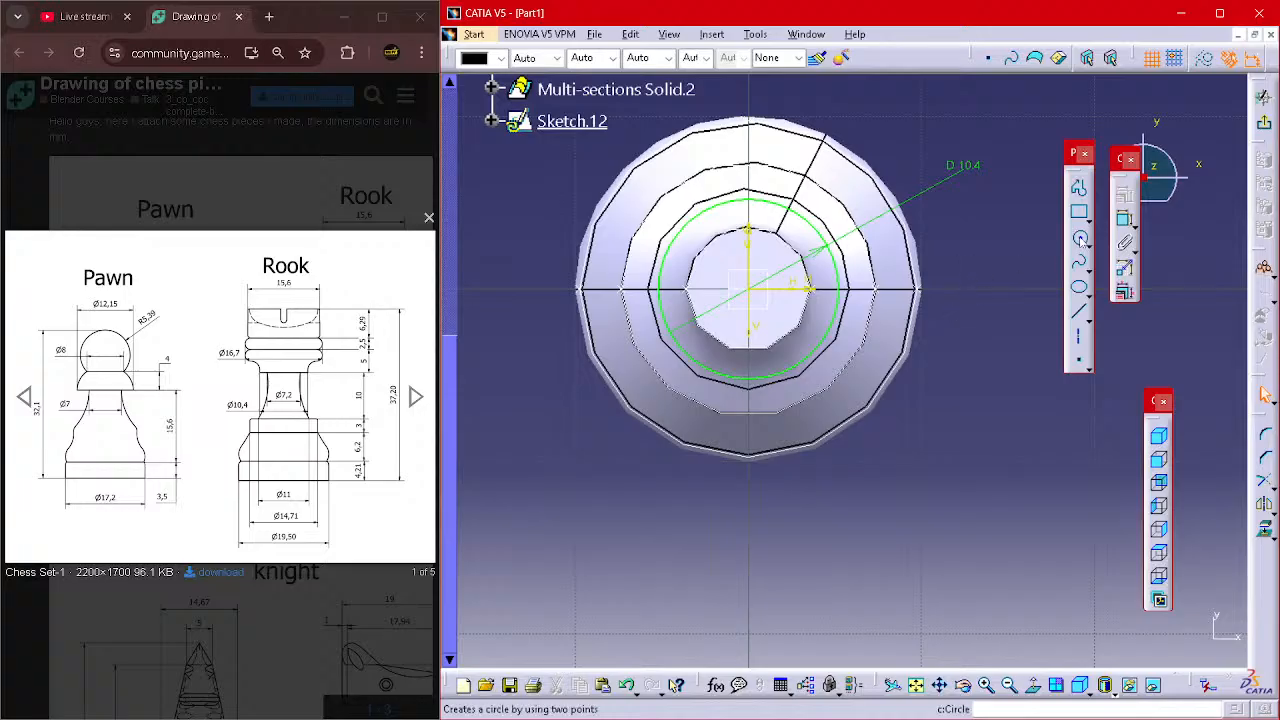
# - Place a point where the 10.4 mm circle meets the horizontal axis, mirror it about the vertical axis, and finish the sketch
pyautogui.click(1079, 364)
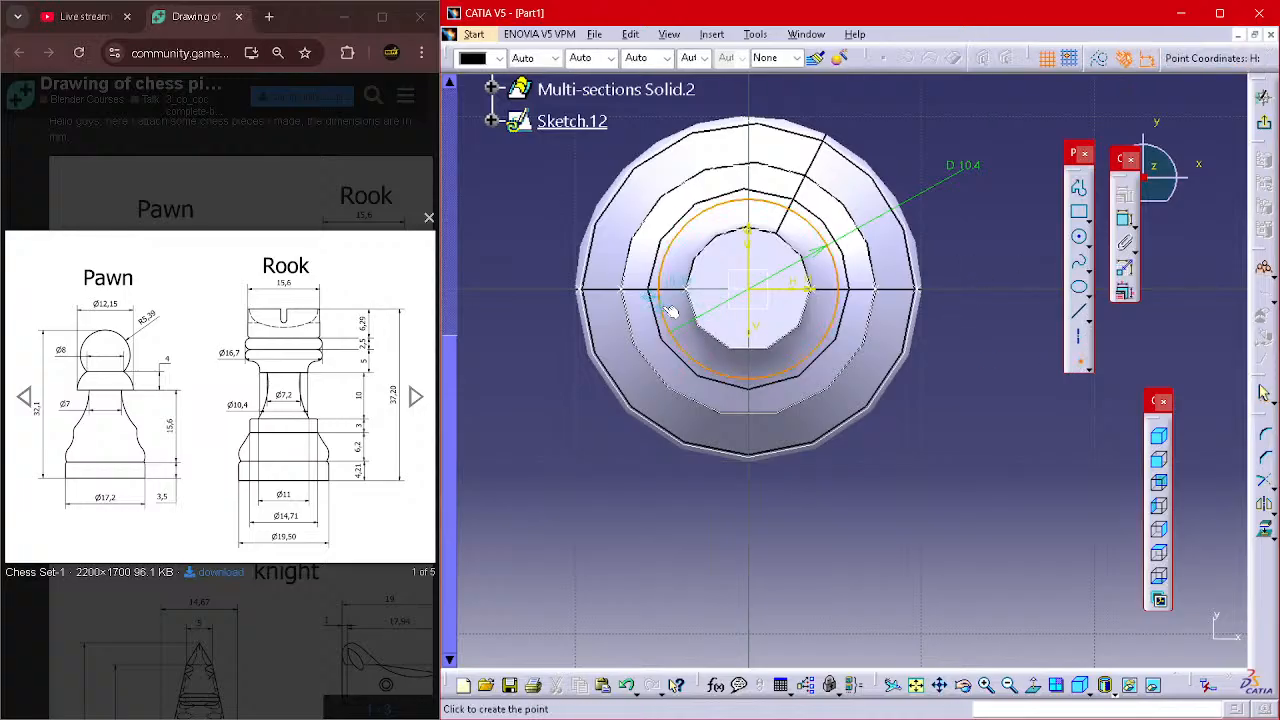
pyautogui.click(666, 288)
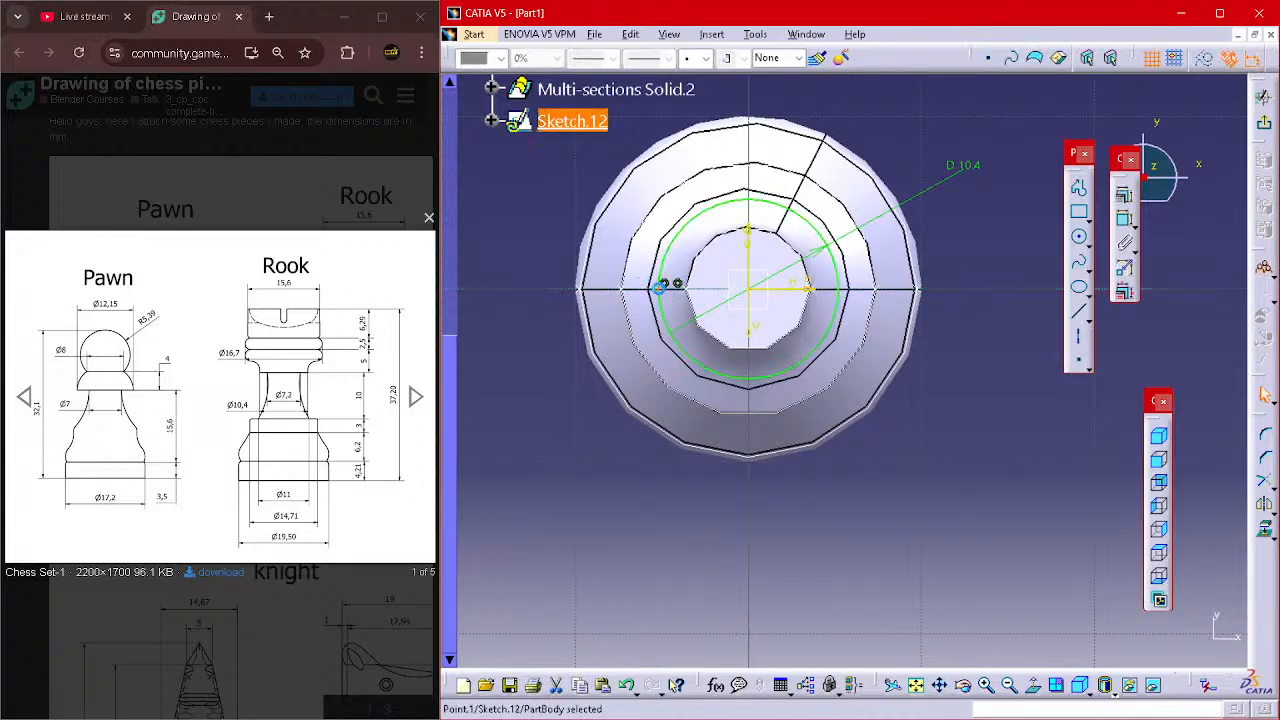
pyautogui.click(1263, 508)
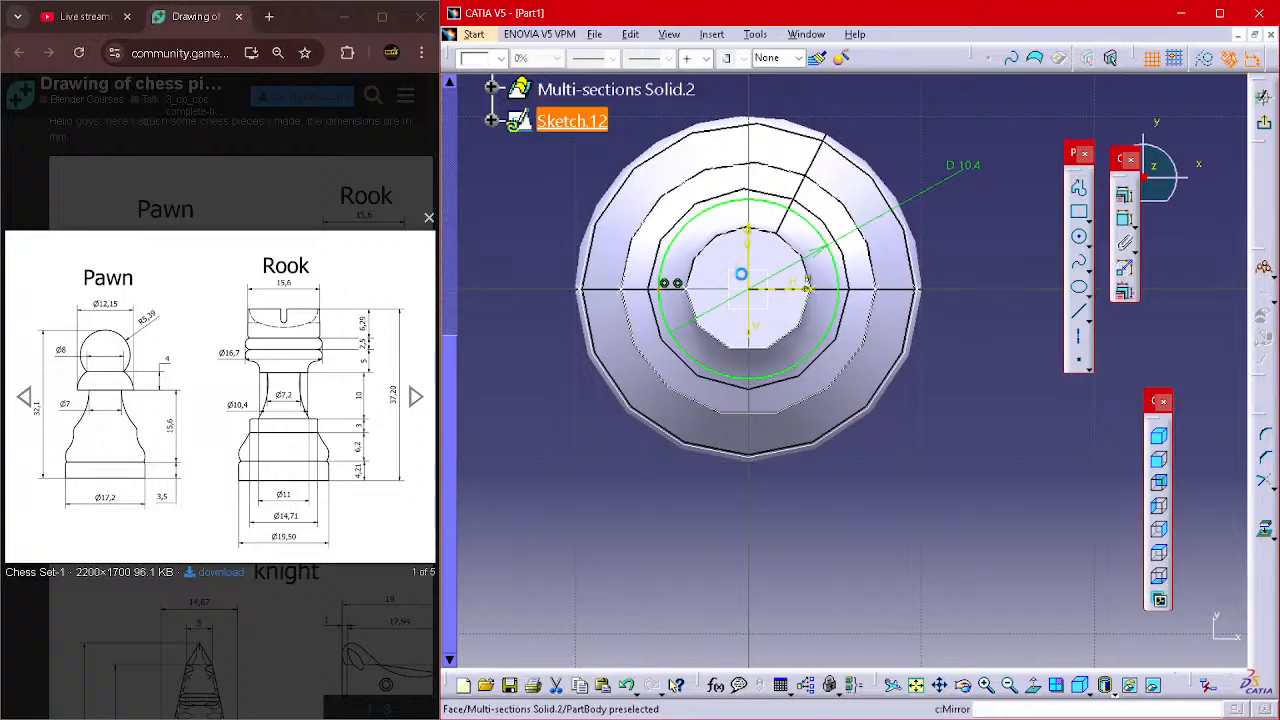
pyautogui.click(748, 230)
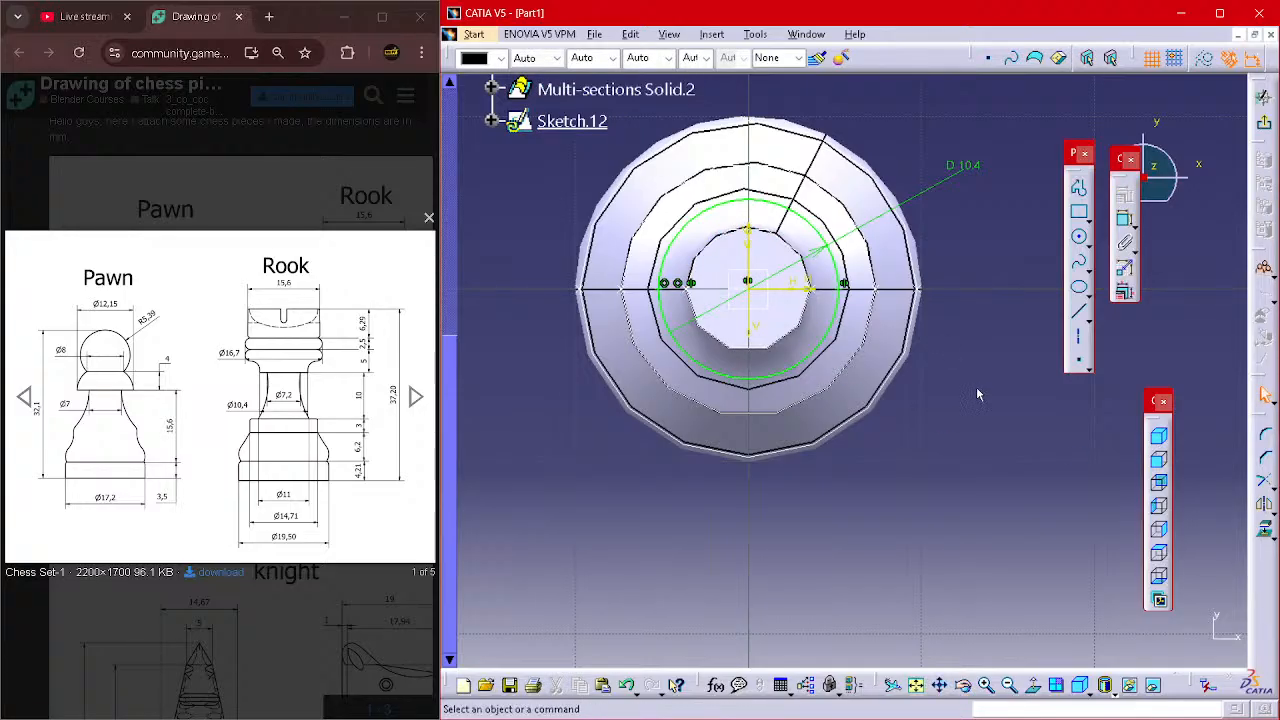
pyautogui.click(1265, 125)
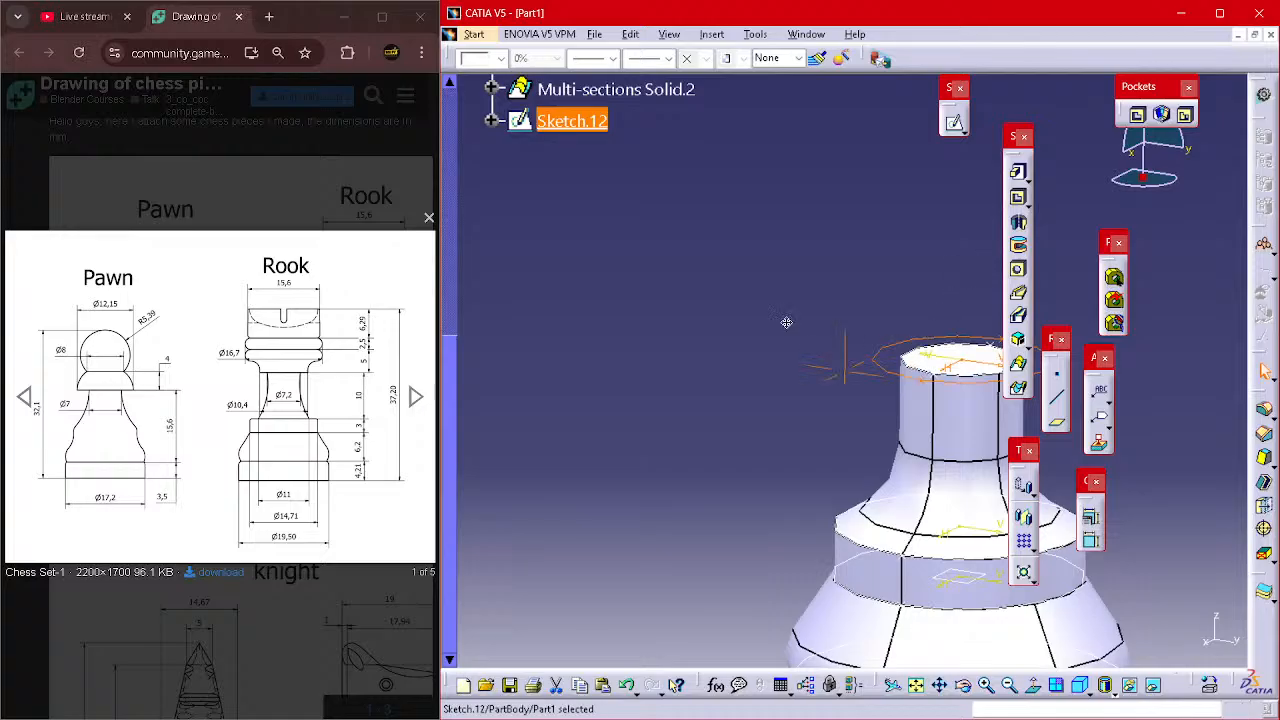
# - Colour the straight upper side face of the neck blue
pyautogui.click(501, 58)
pyautogui.click(482, 236)
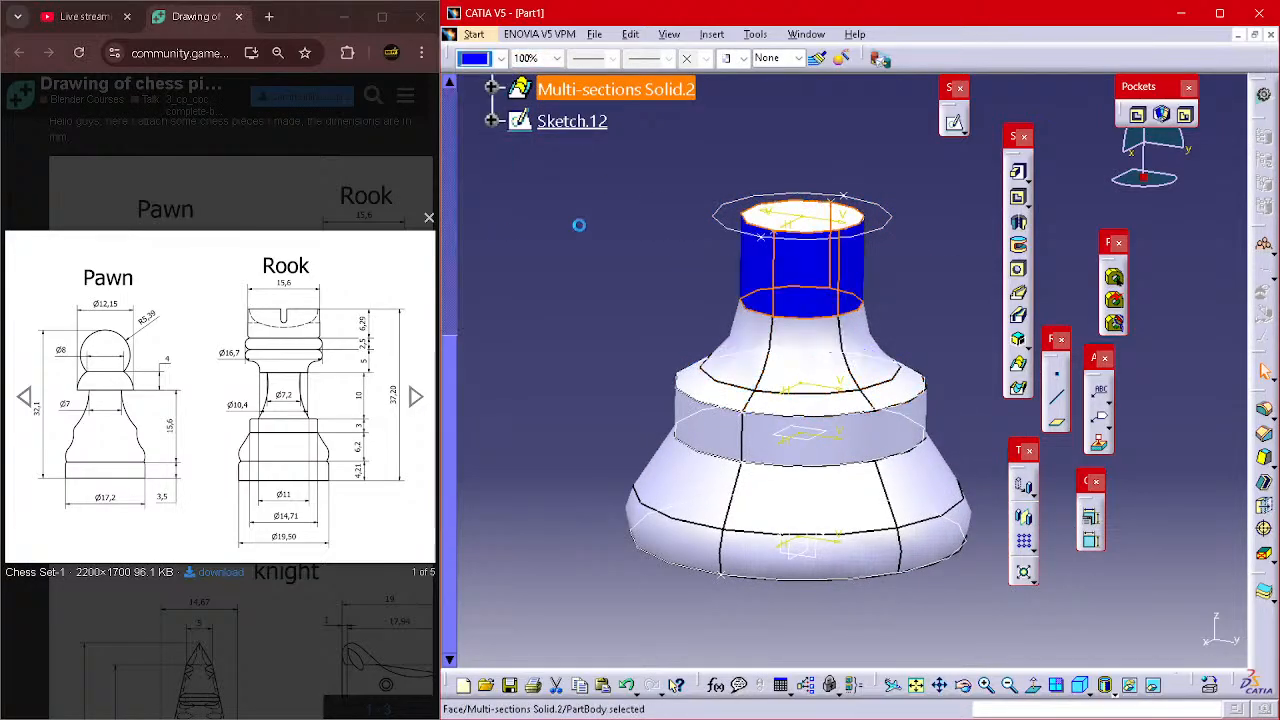
# - Colour the top face of the rook's neck blue
pyautogui.click(501, 58)
pyautogui.click(492, 239)
pyautogui.click(559, 220)
pyautogui.moveTo(575, 217); pyautogui.dragTo(568, 205, button='middle')
pyautogui.moveTo(862, 173); pyautogui.dragTo(821, 161, button='middle')
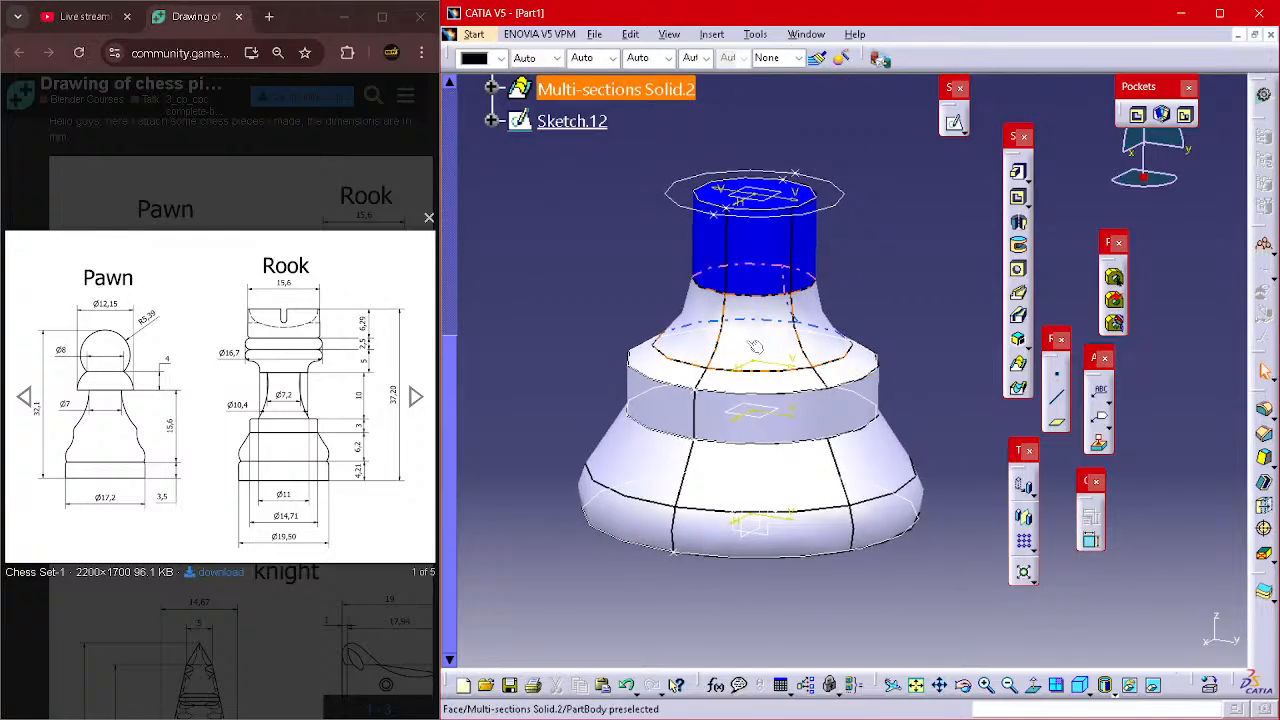
# - Colour the flat ring-shaped ledge face and the flared face between the ledge and the neck blue
pyautogui.click(645, 372)
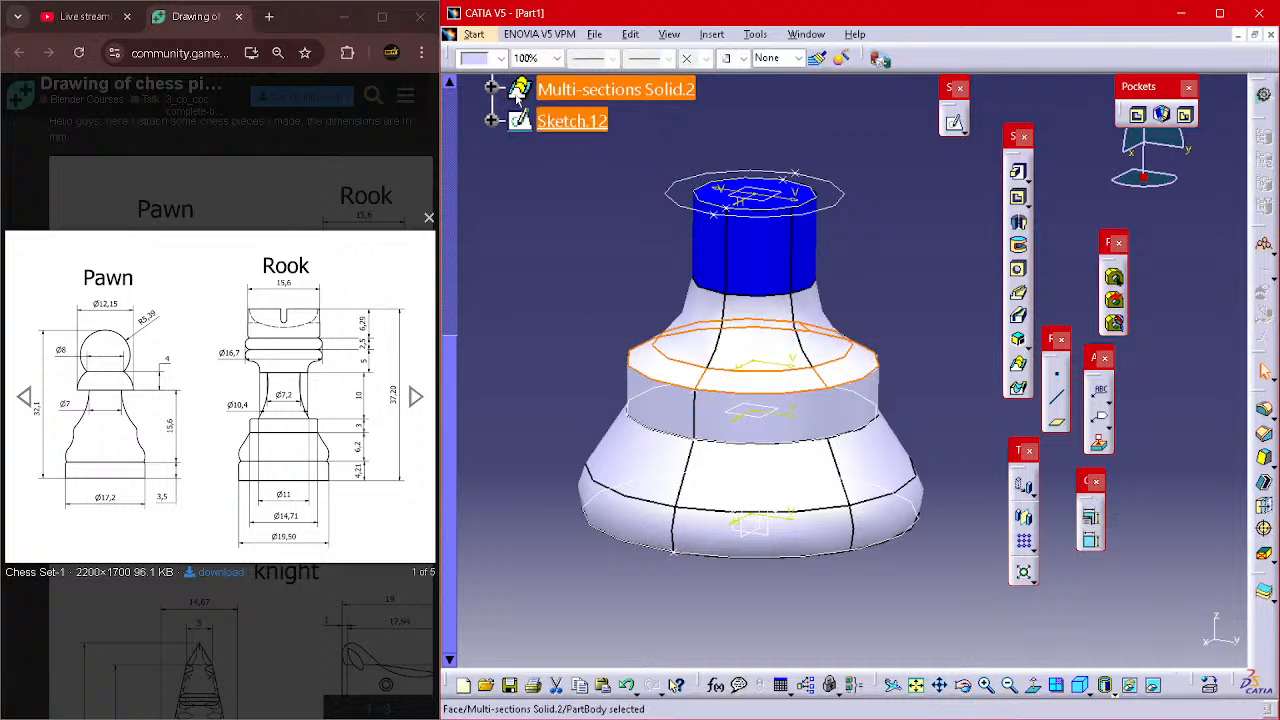
pyautogui.click(499, 60)
pyautogui.click(481, 238)
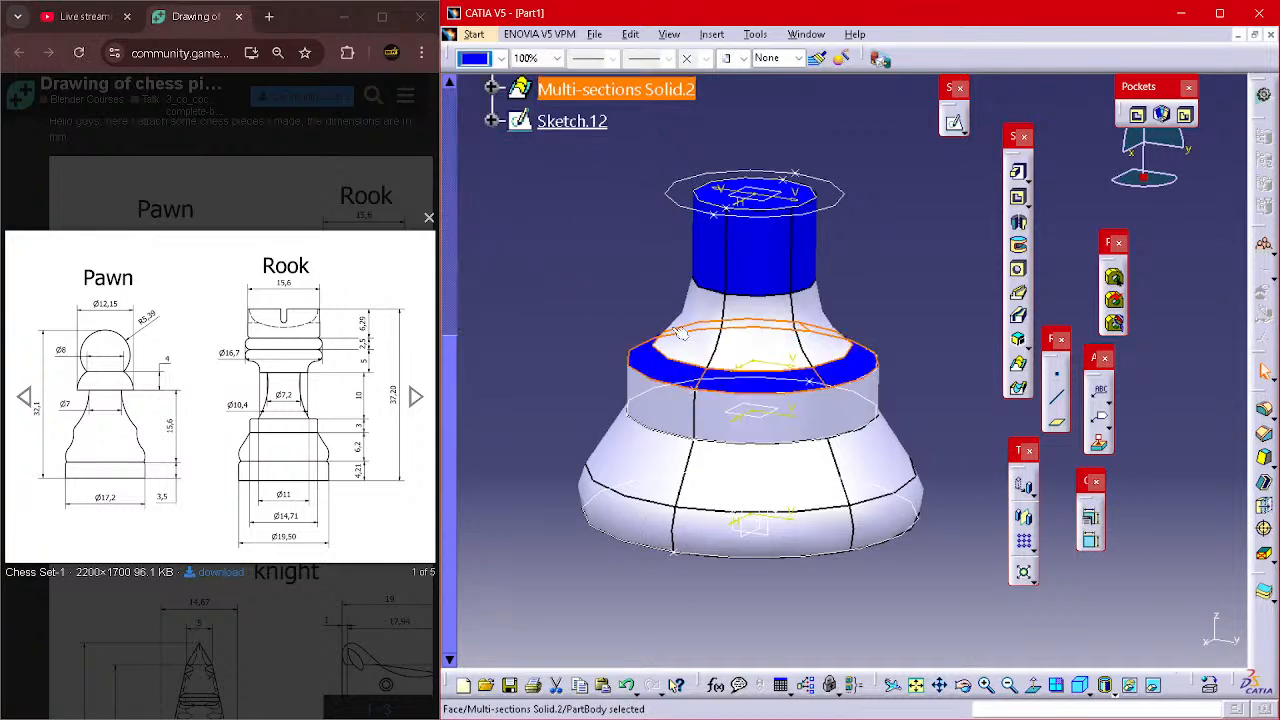
pyautogui.click(500, 59)
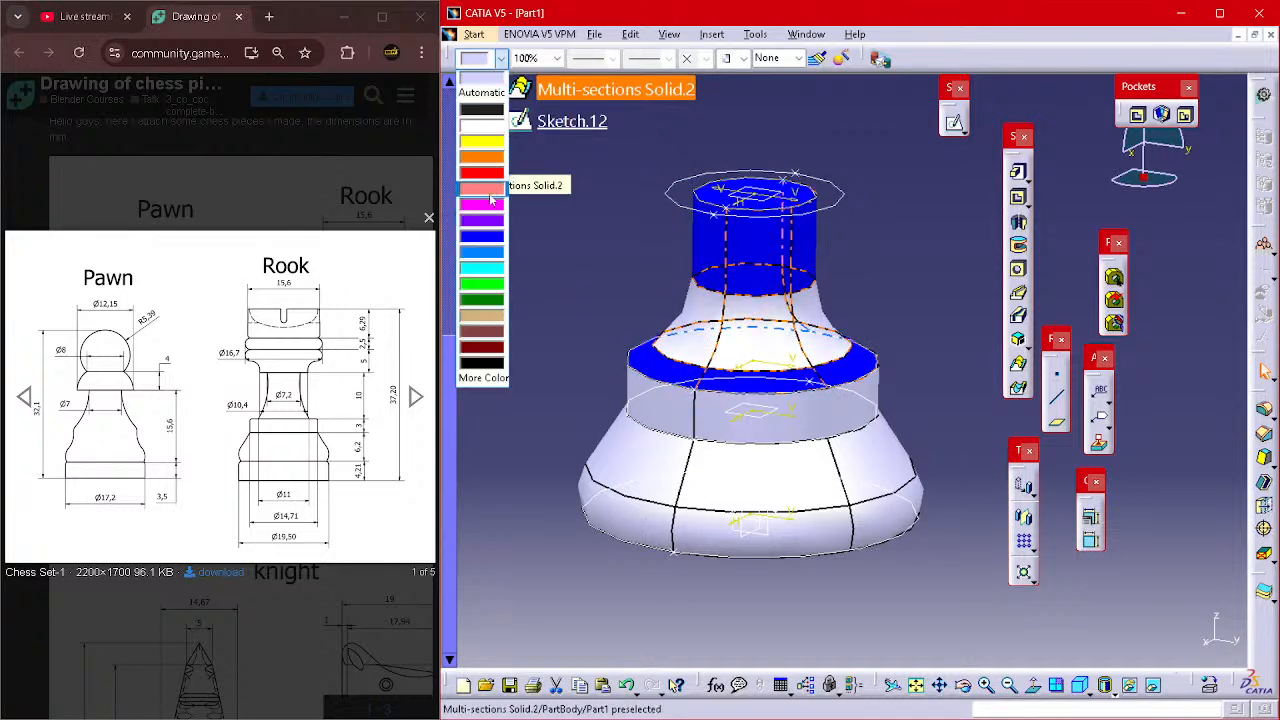
pyautogui.click(492, 238)
pyautogui.click(577, 211)
pyautogui.scroll(1, 577, 211)
pyautogui.moveTo(577, 211); pyautogui.dragTo(533, 173, button='middle')
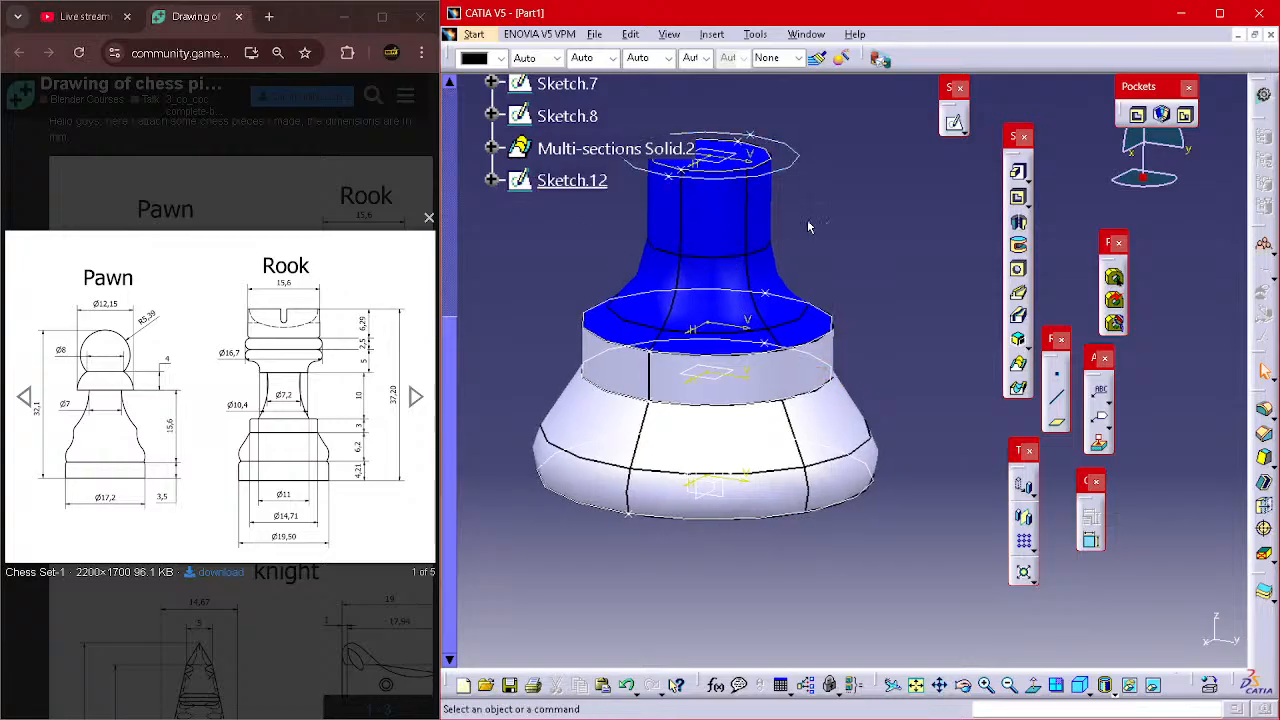
# - Hide the sketch circles around the collar below the flared section
pyautogui.moveTo(817, 190); pyautogui.dragTo(849, 304, button='middle')
pyautogui.click(847, 353)
pyautogui.press('space')
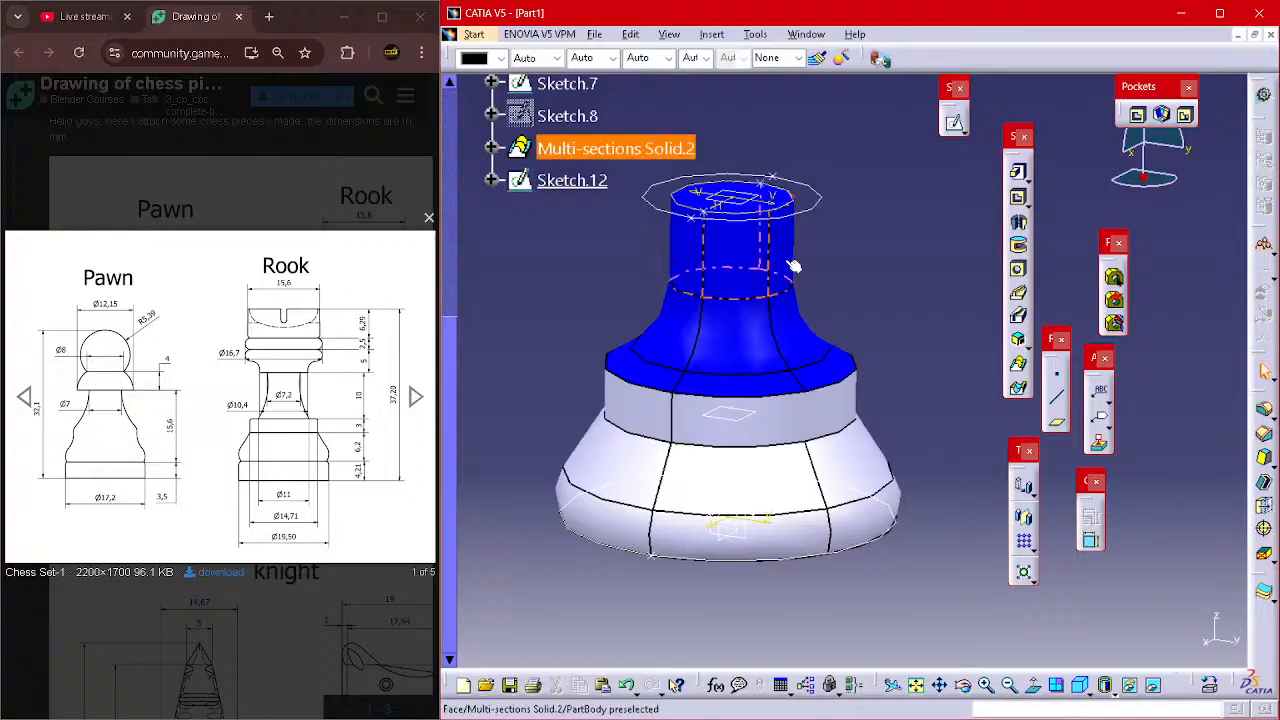
pyautogui.moveTo(763, 226); pyautogui.dragTo(785, 284, button='middle')
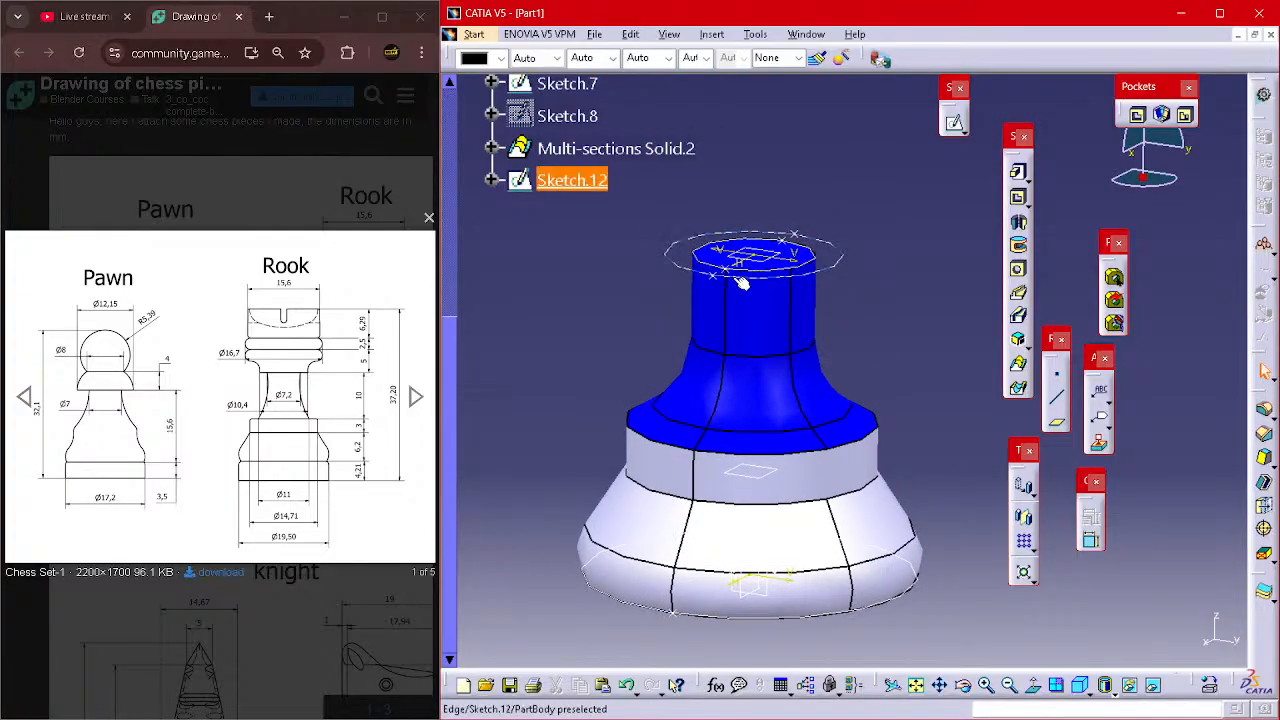
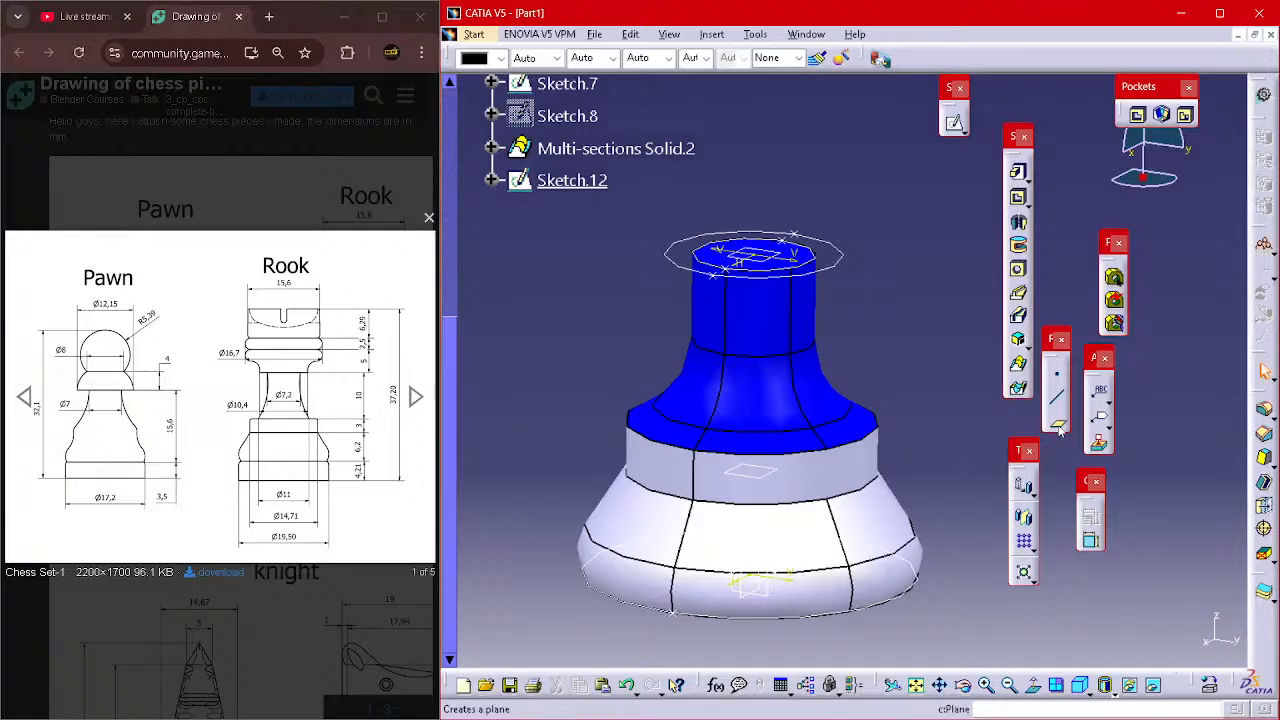
pyautogui.click(1057, 422)
pyautogui.click(808, 256)
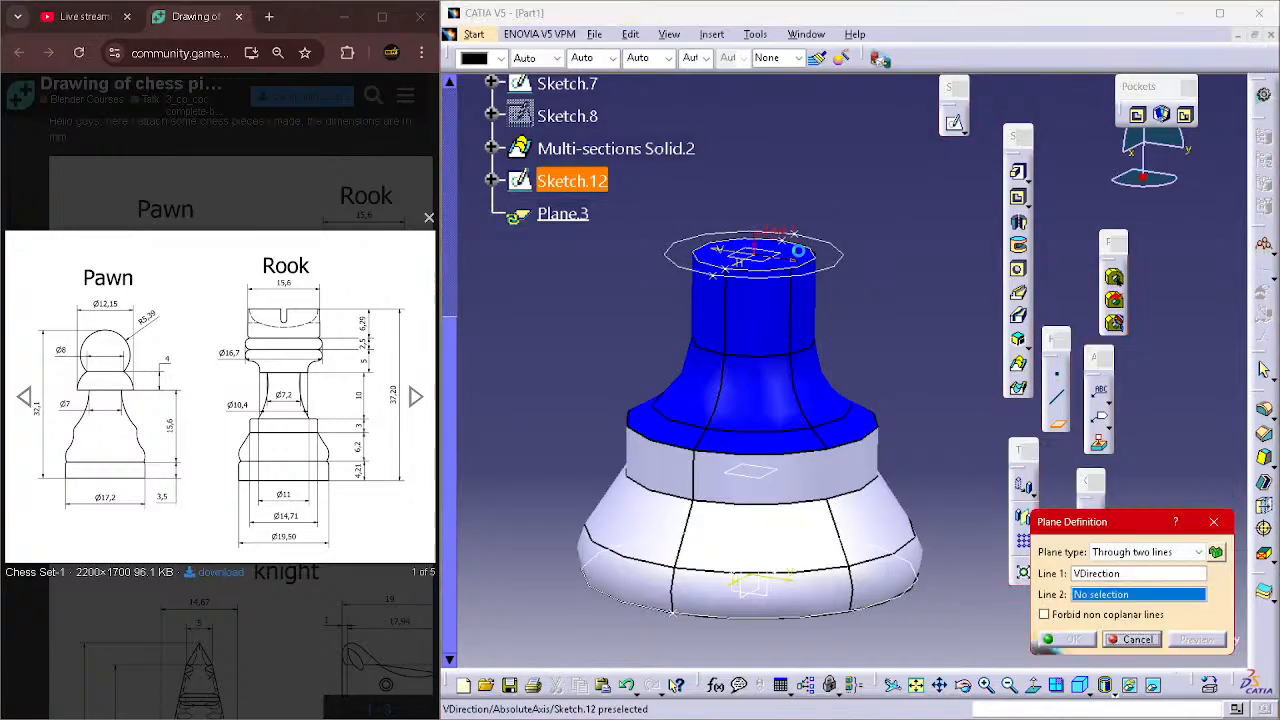
pyautogui.click(1214, 522)
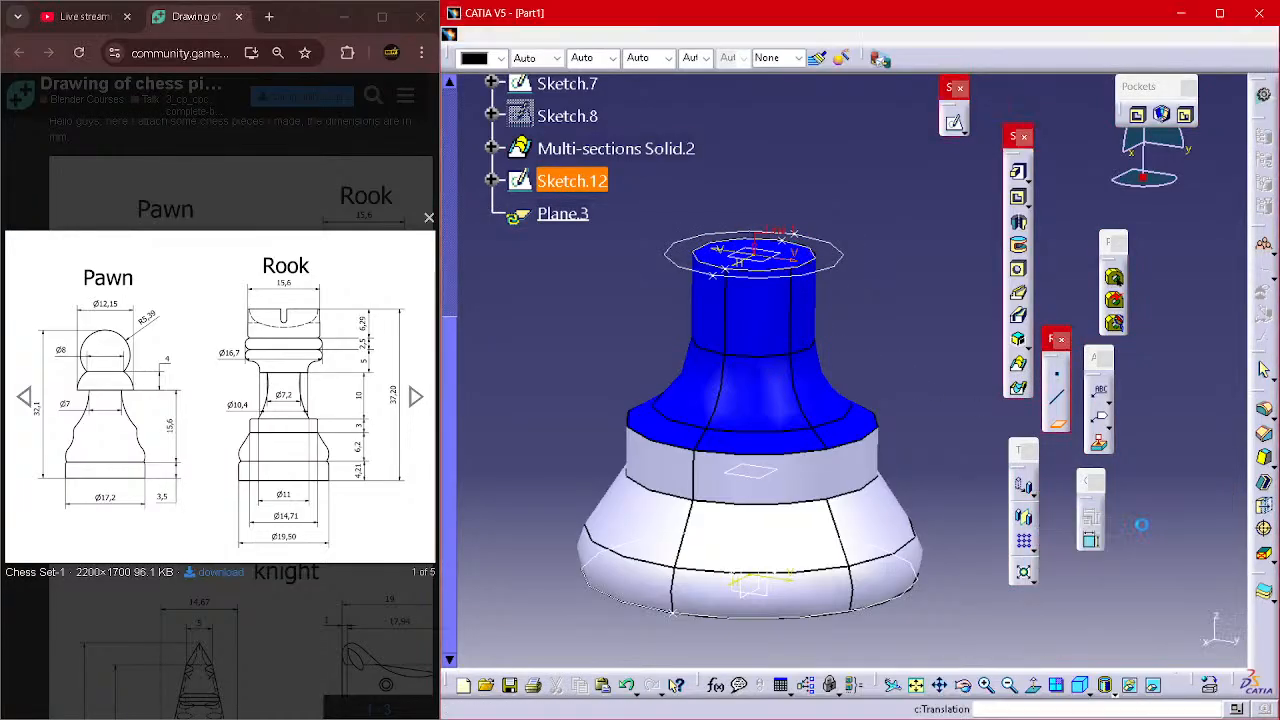
pyautogui.click(1058, 424)
pyautogui.click(820, 258)
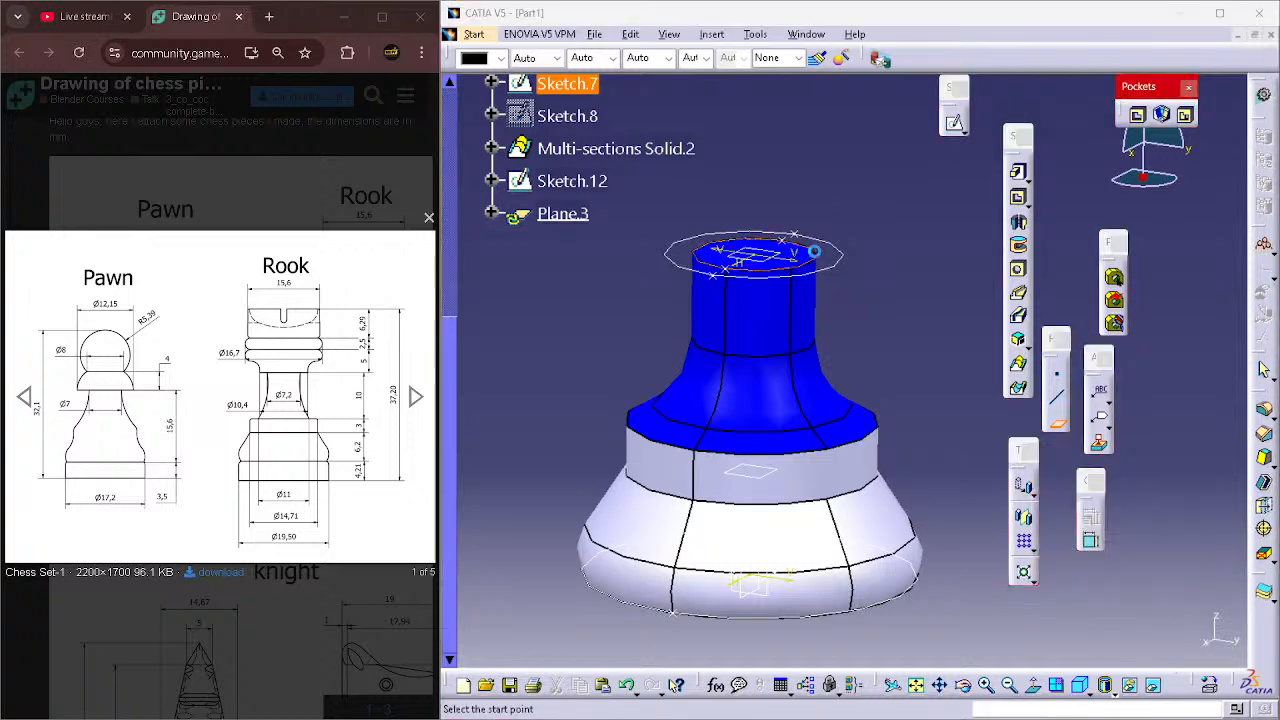
pyautogui.click(1014, 295)
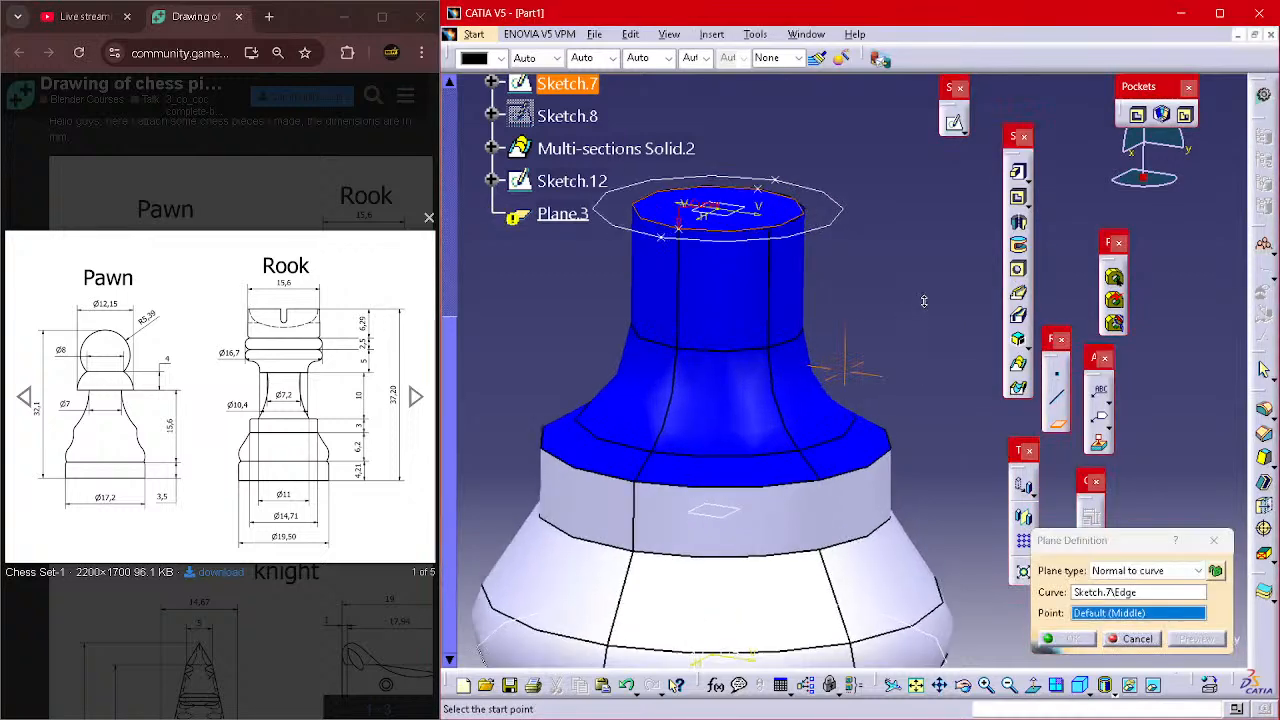
pyautogui.click(1137, 638)
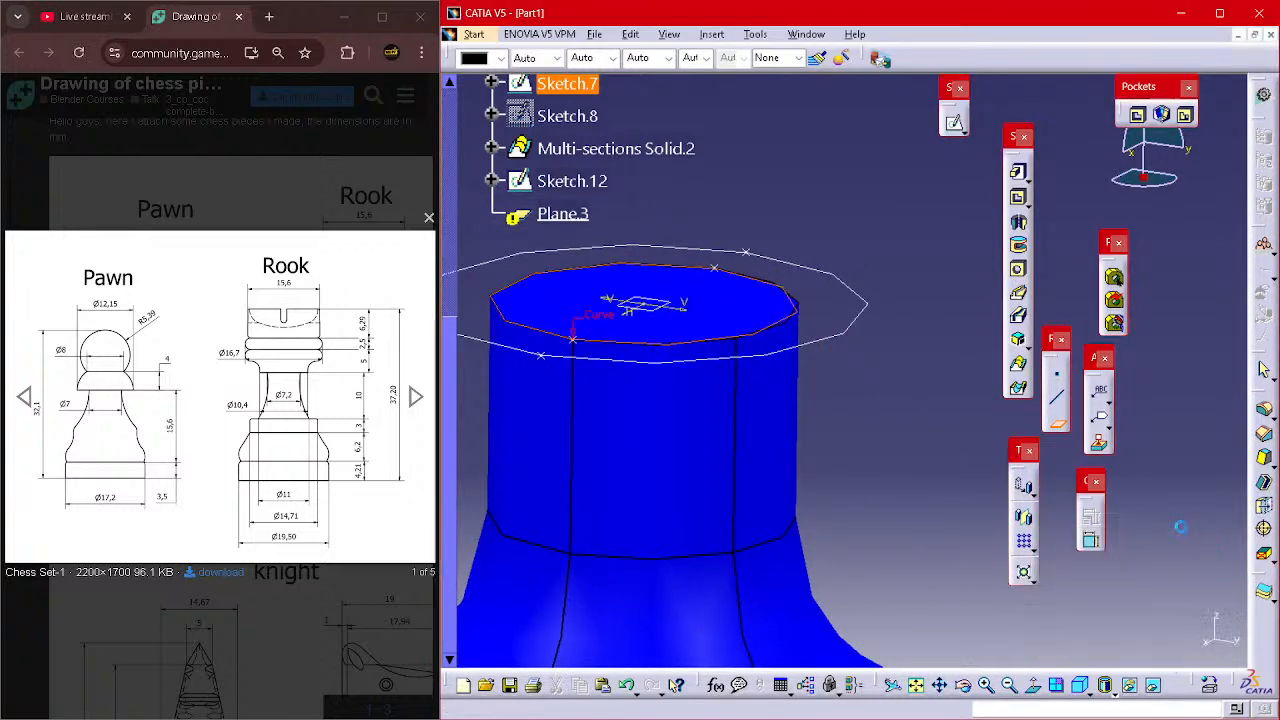
# - Create a reference plane offset 5 mm above the top face of the neck
pyautogui.click(1056, 424)
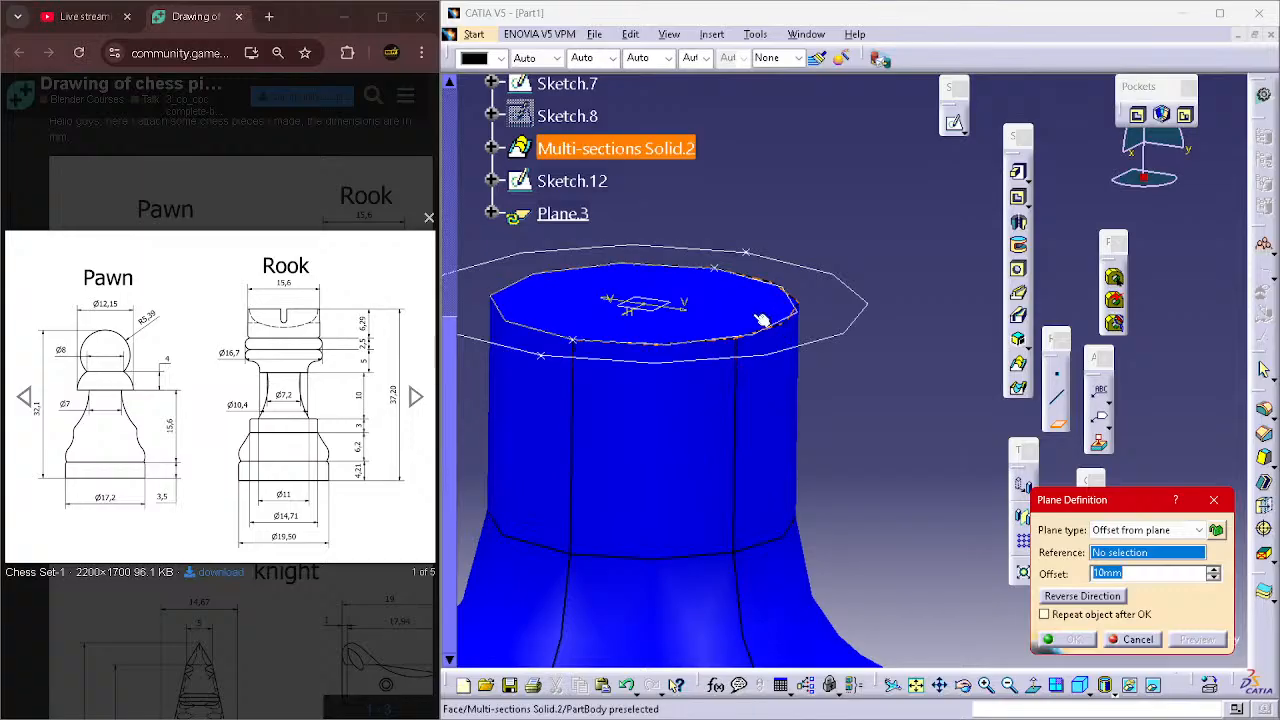
pyautogui.click(758, 317)
pyautogui.moveTo(754, 331); pyautogui.dragTo(760, 464, button='middle')
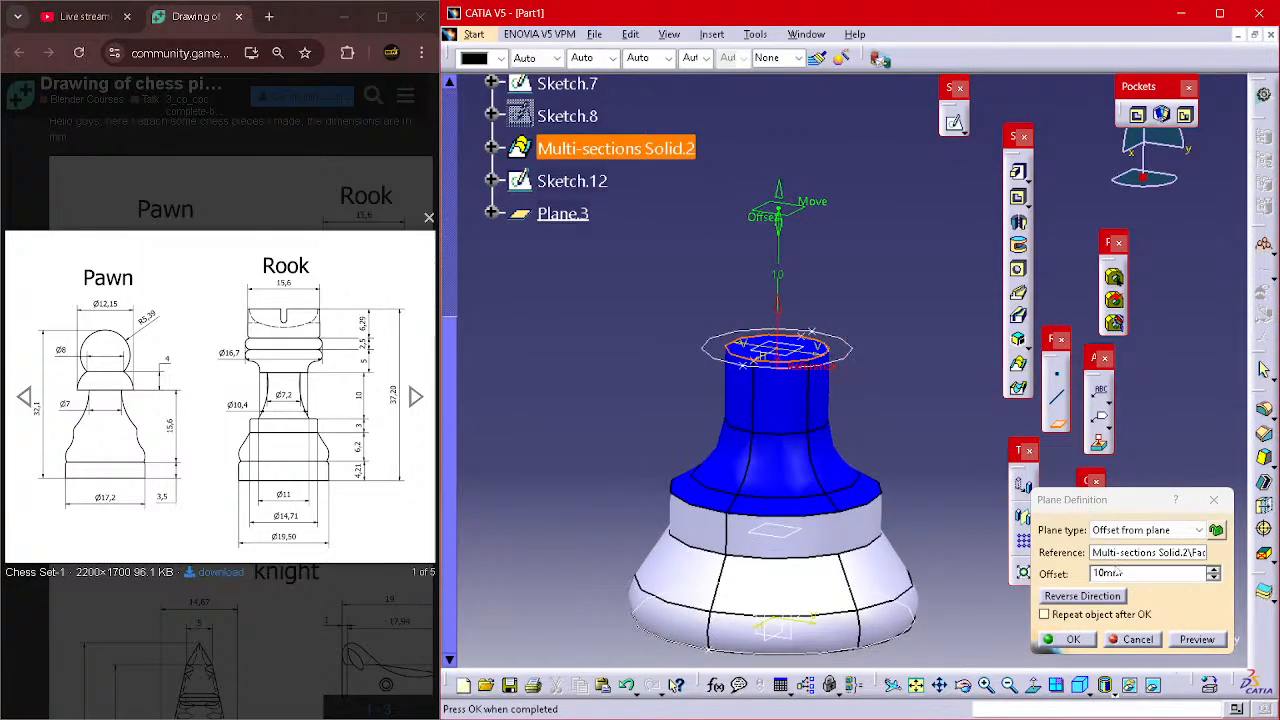
pyautogui.click(1124, 583)
pyautogui.click(1066, 639)
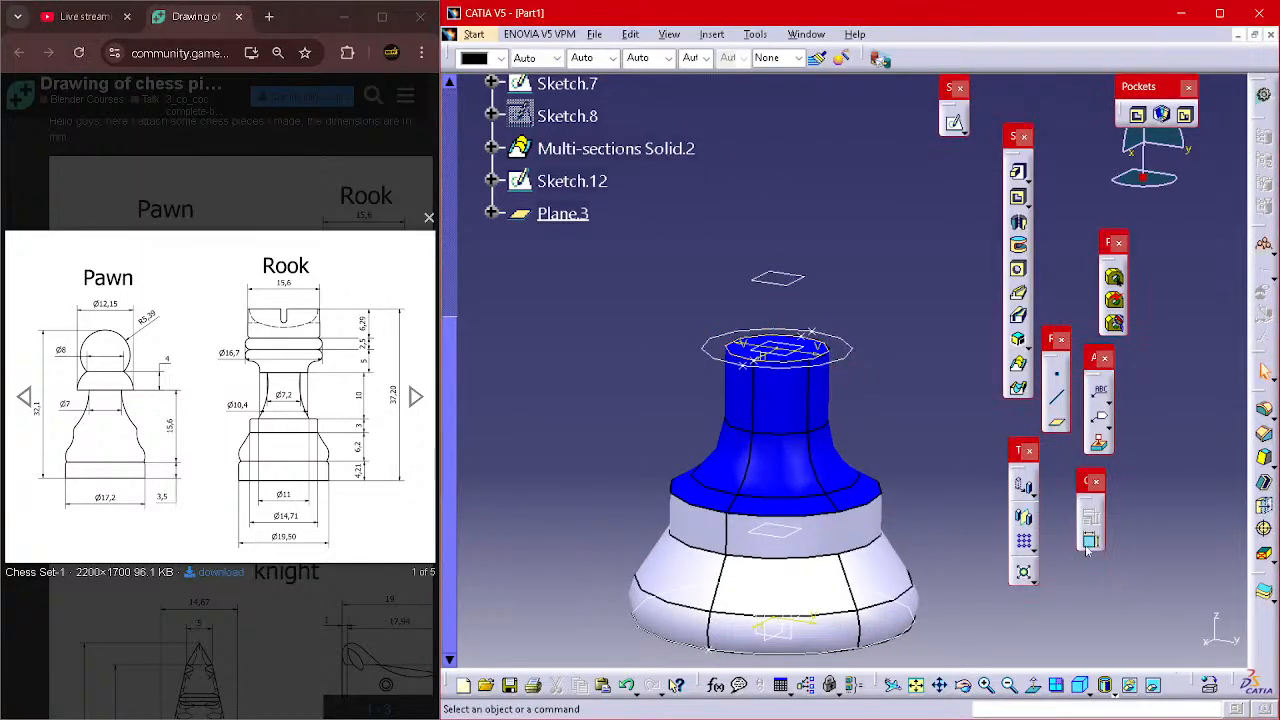
# - On the new offset plane, sketch a circle about 14.9 mm in diameter centred on the origin
pyautogui.click(954, 122)
pyautogui.click(790, 280)
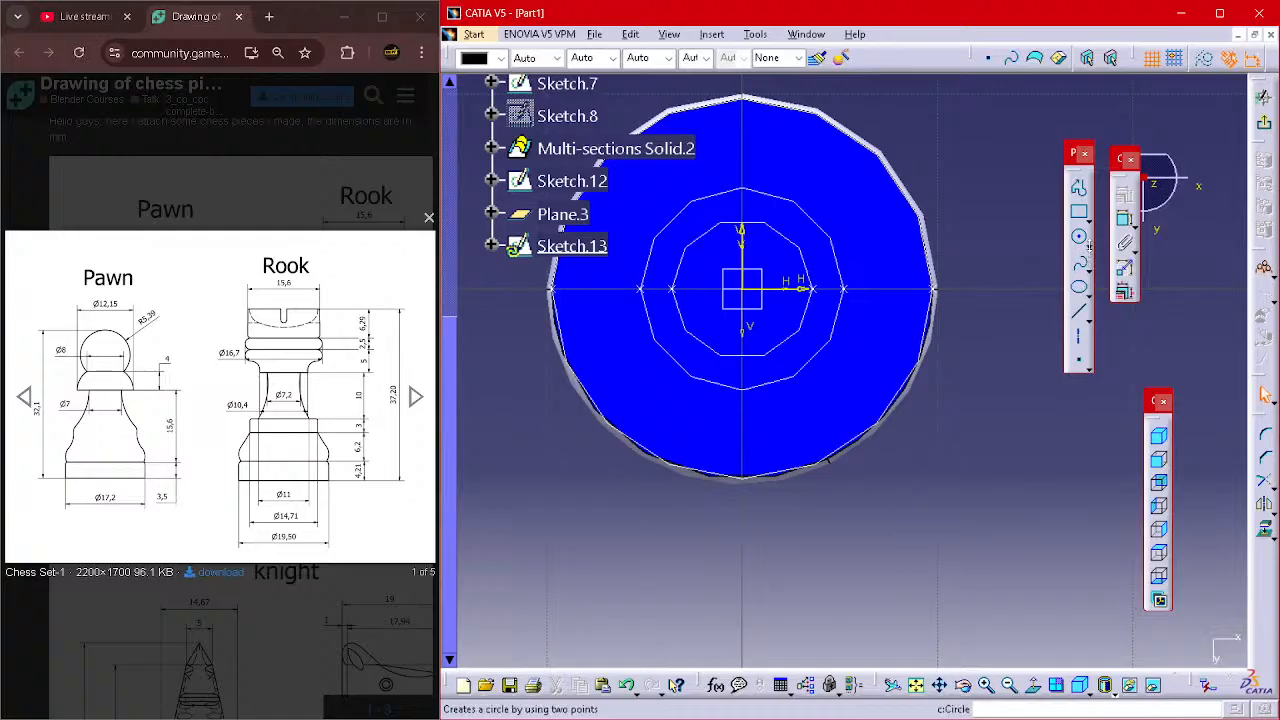
pyautogui.click(1079, 237)
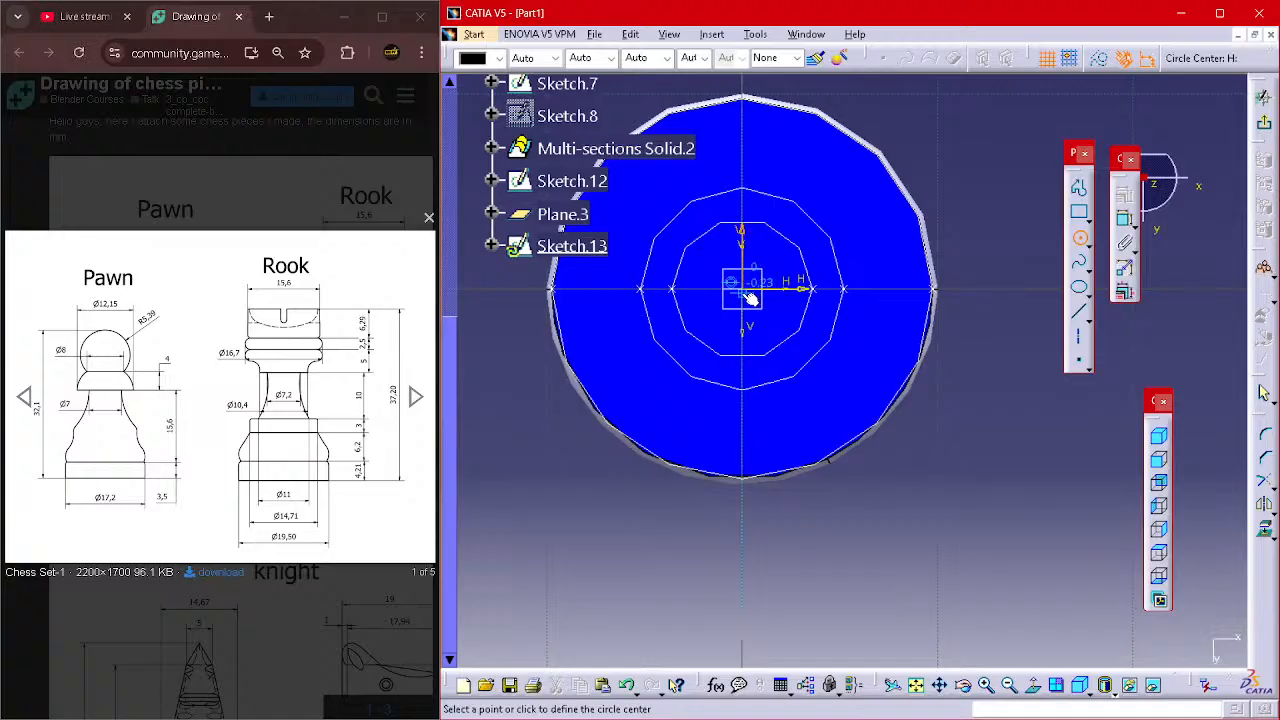
pyautogui.click(748, 292)
pyautogui.click(864, 364)
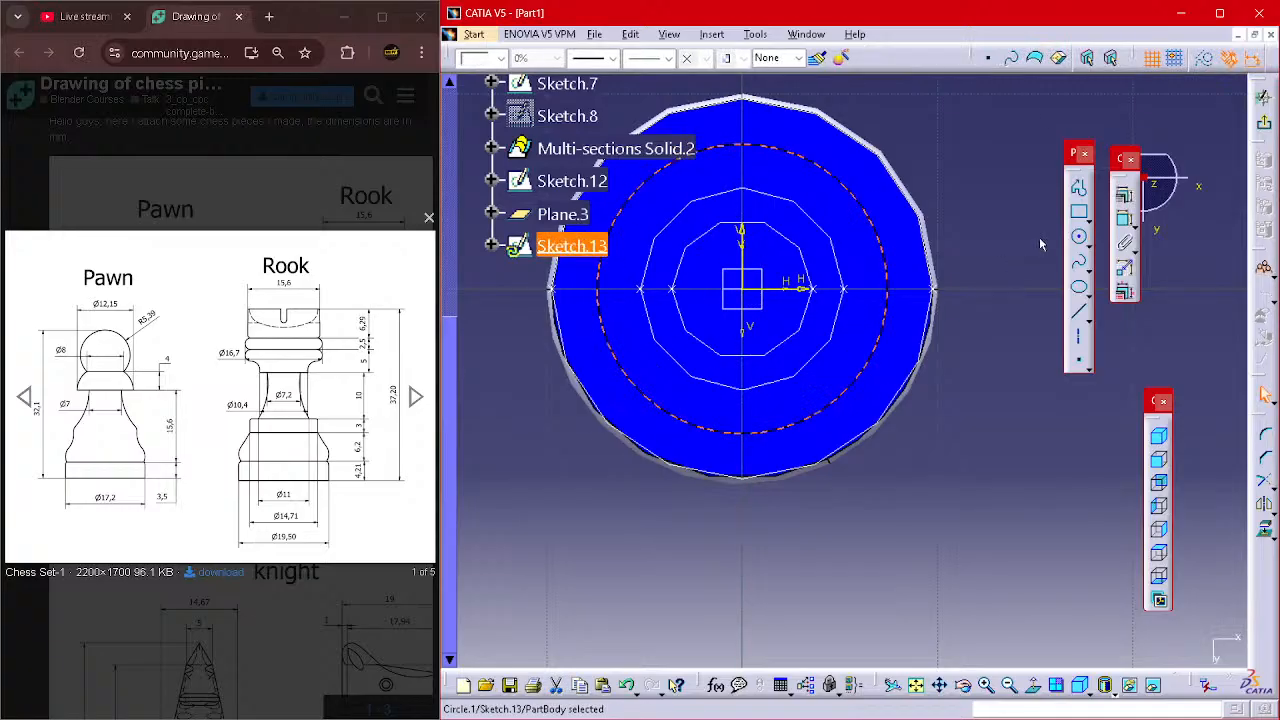
# - Dimension the new circle and set its diameter to 16.7 mm
pyautogui.click(1124, 219)
pyautogui.click(941, 149)
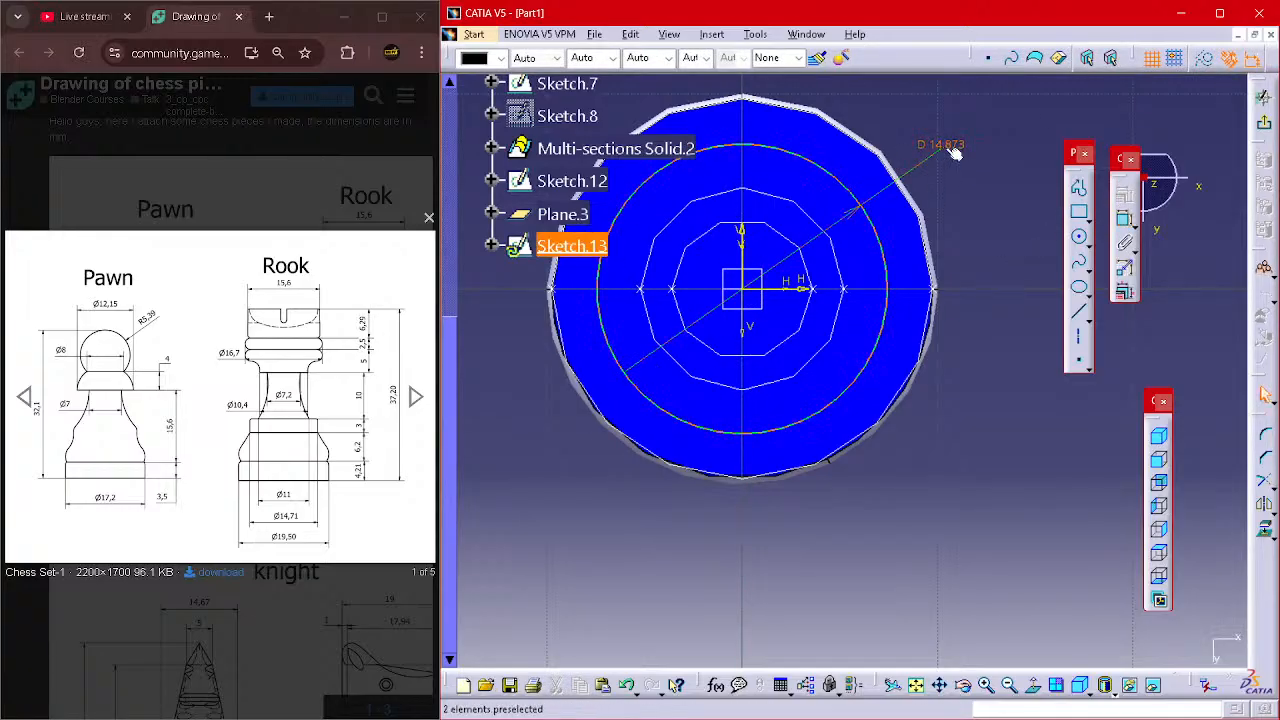
pyautogui.doubleClick(947, 147)
pyautogui.write('16.7')
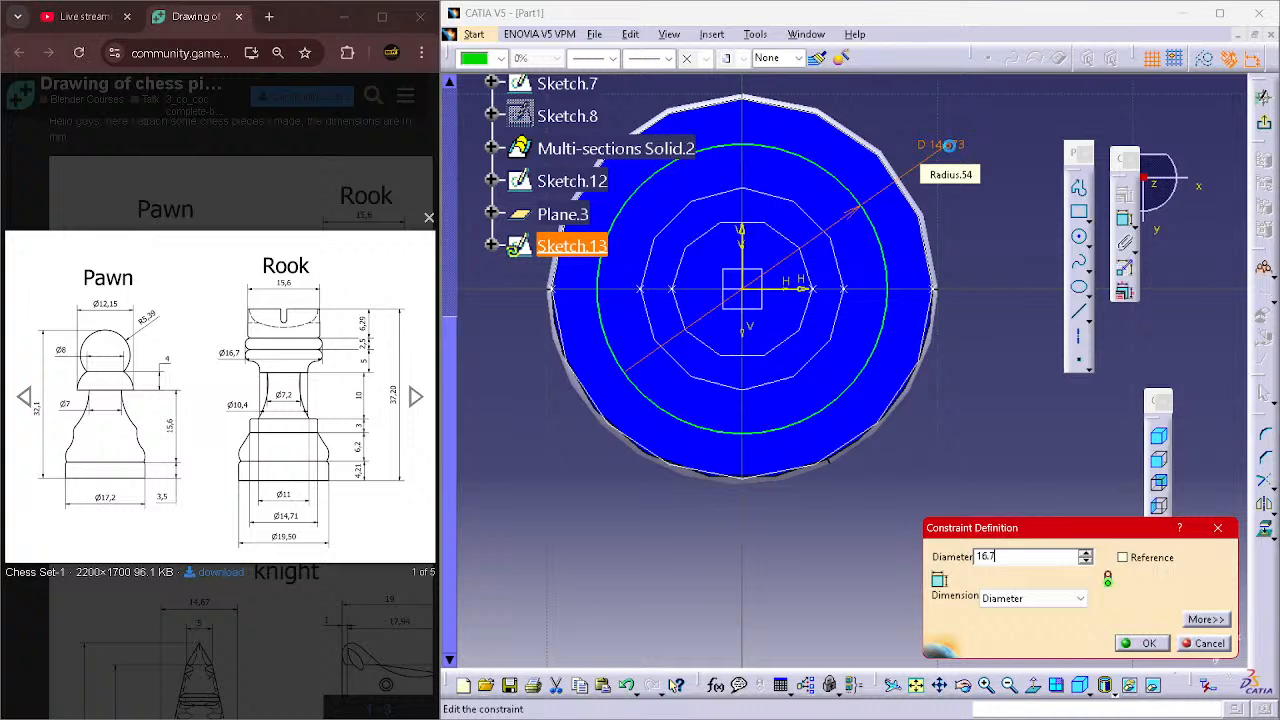
pyautogui.press('Return')
pyautogui.moveTo(1017, 410); pyautogui.dragTo(1032, 417, button='middle')
pyautogui.keyDown('ctrl'); pyautogui.scroll(-2, 476, 336); pyautogui.keyUp('ctrl')
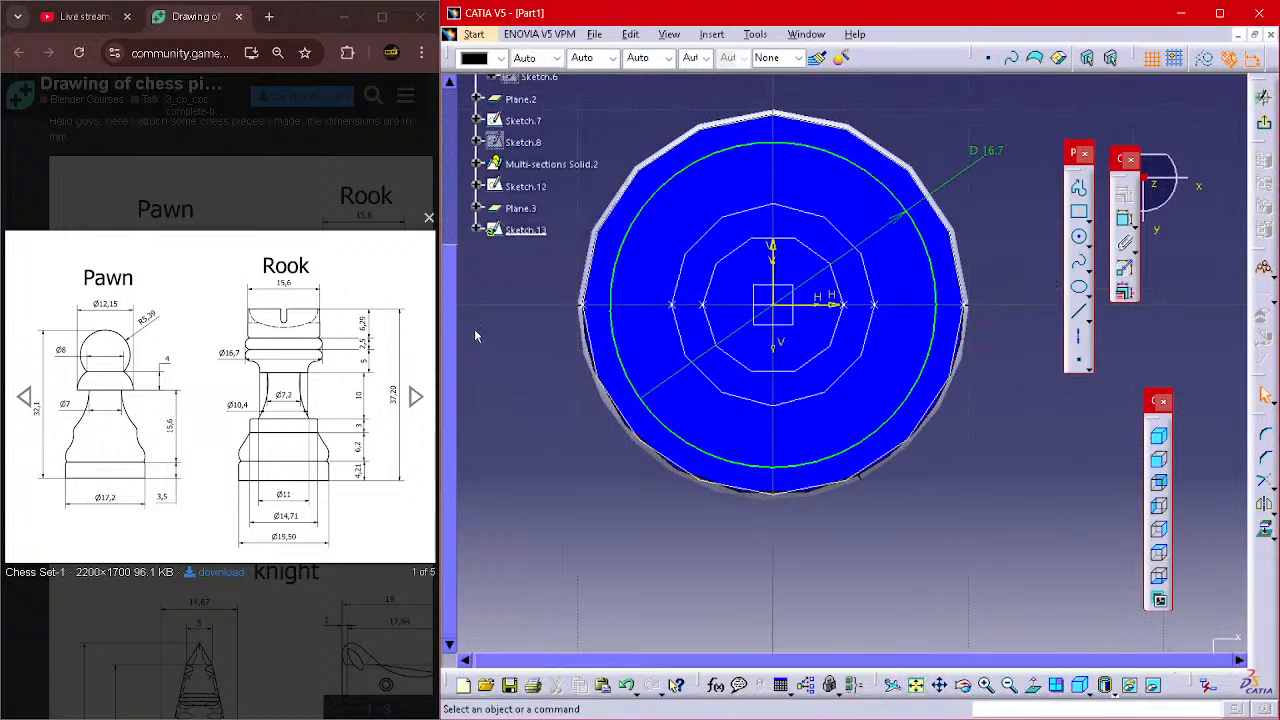
# - Place points at both crossings of the 16.7 mm circle with the horizontal axis, and exit the sketch
pyautogui.click(1078, 360)
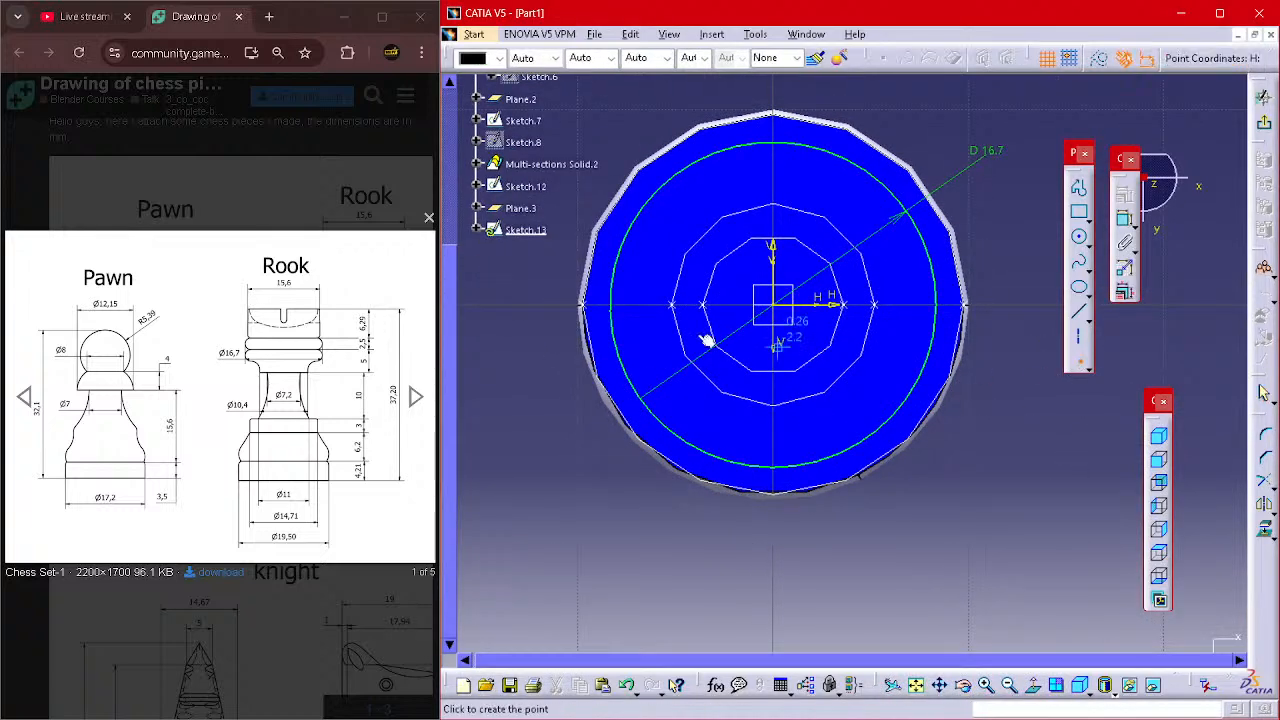
pyautogui.click(620, 311)
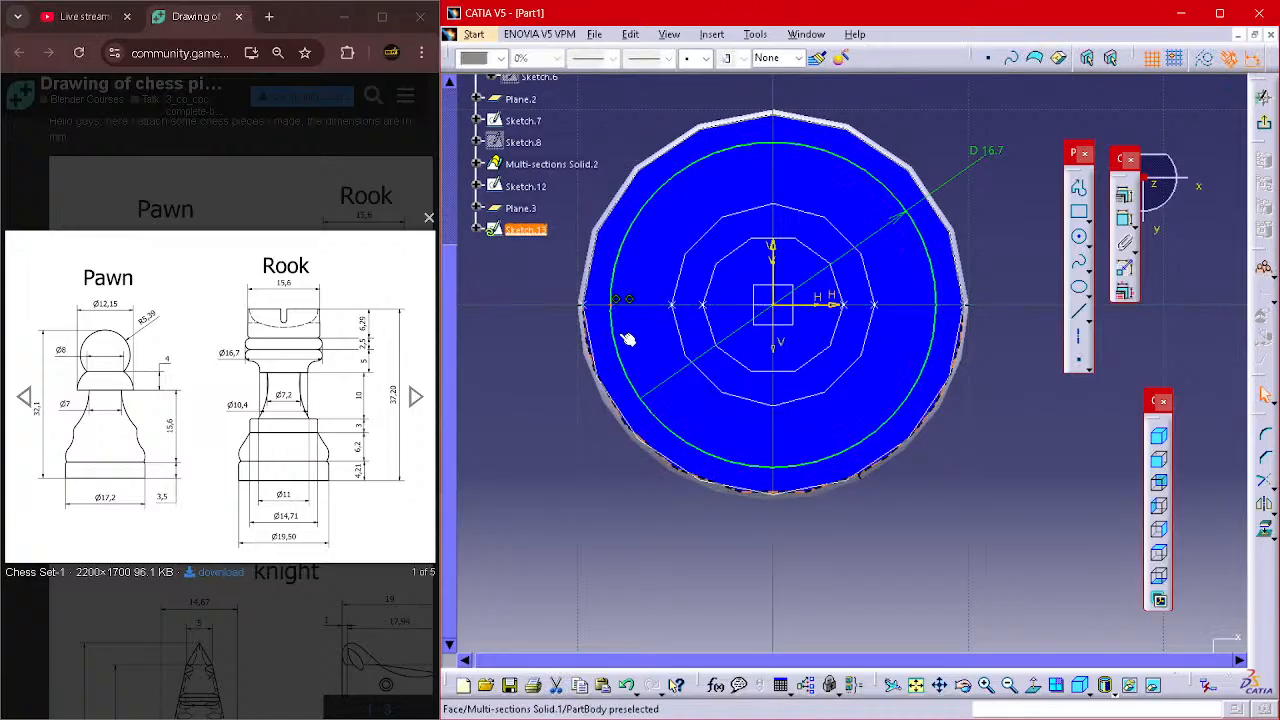
pyautogui.click(1082, 363)
pyautogui.click(941, 301)
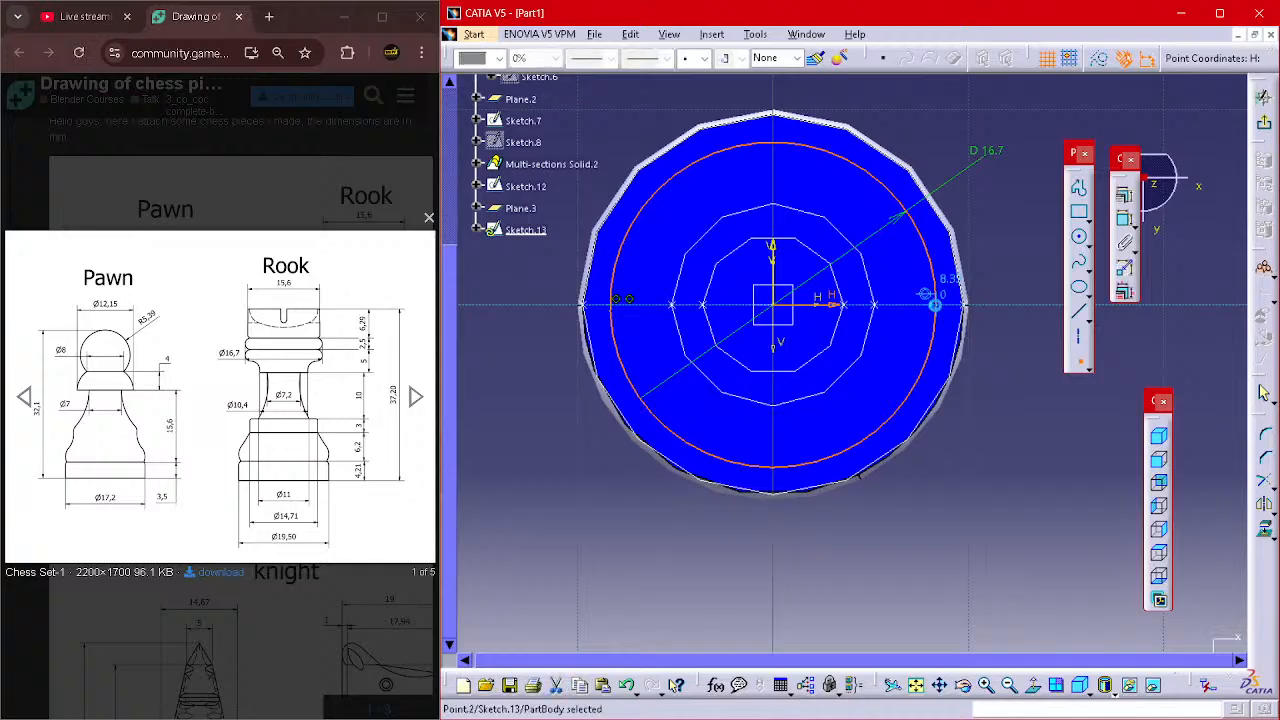
pyautogui.click(1264, 121)
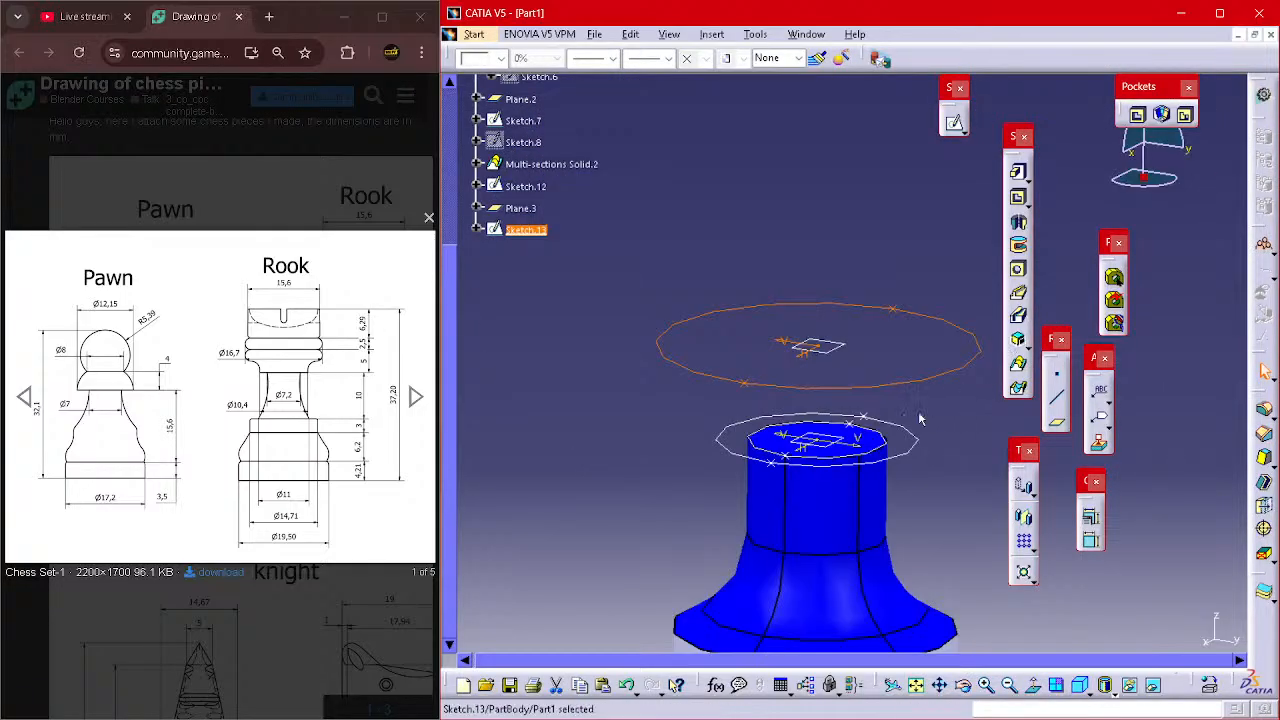
pyautogui.moveTo(916, 417); pyautogui.dragTo(851, 317, button='middle')
pyautogui.click(887, 365)
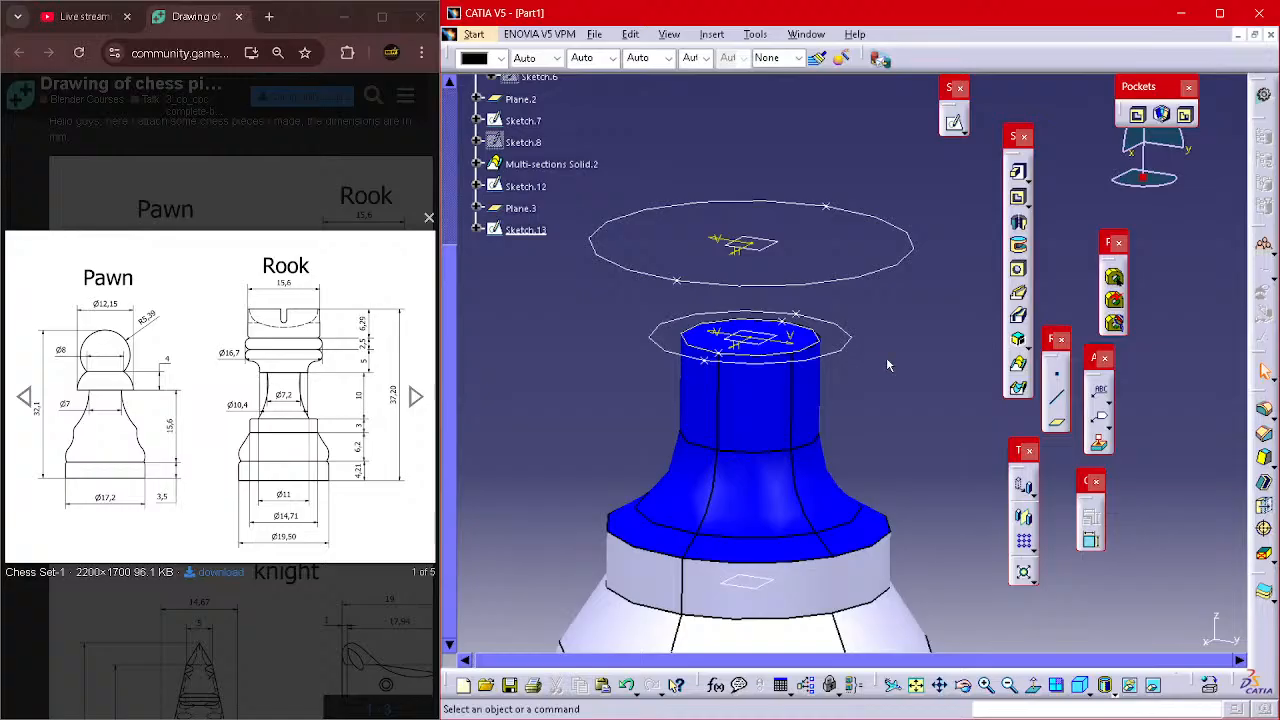
# - Start a new sketch on the vertical reference plane at the centre of the rook's base
pyautogui.click(953, 124)
pyautogui.moveTo(901, 321); pyautogui.dragTo(808, 210, button='middle')
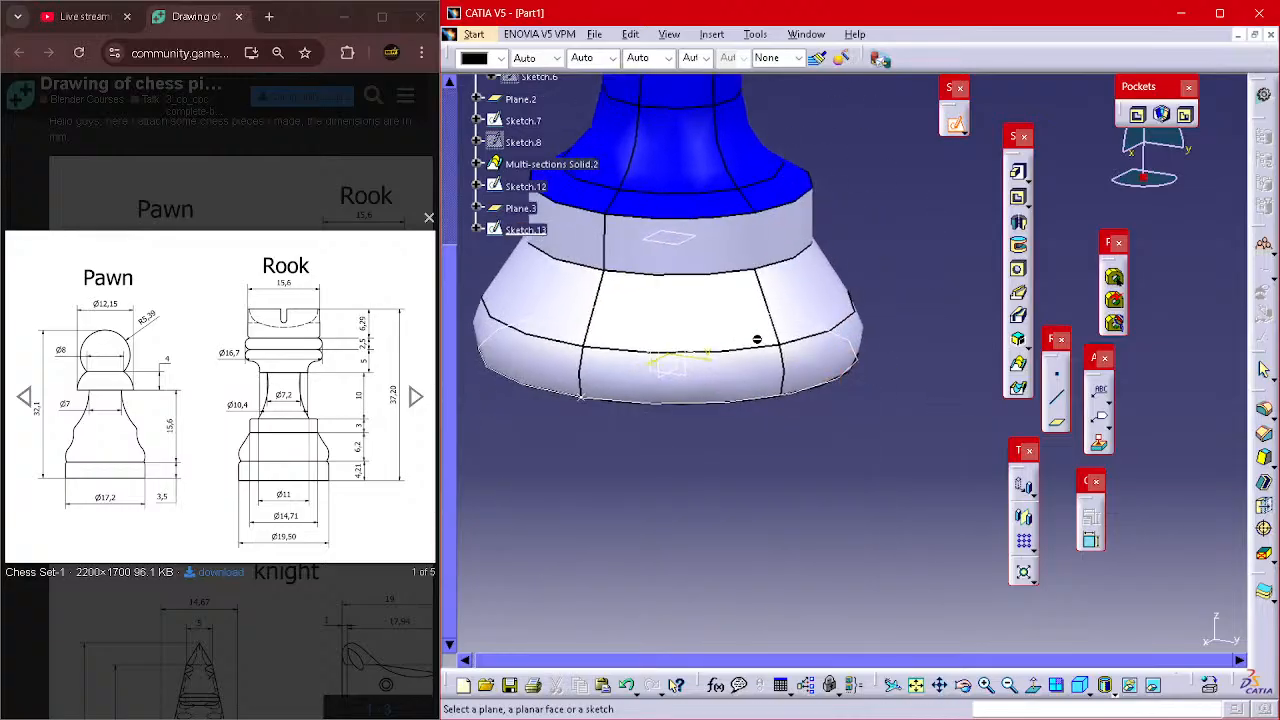
pyautogui.click(662, 371)
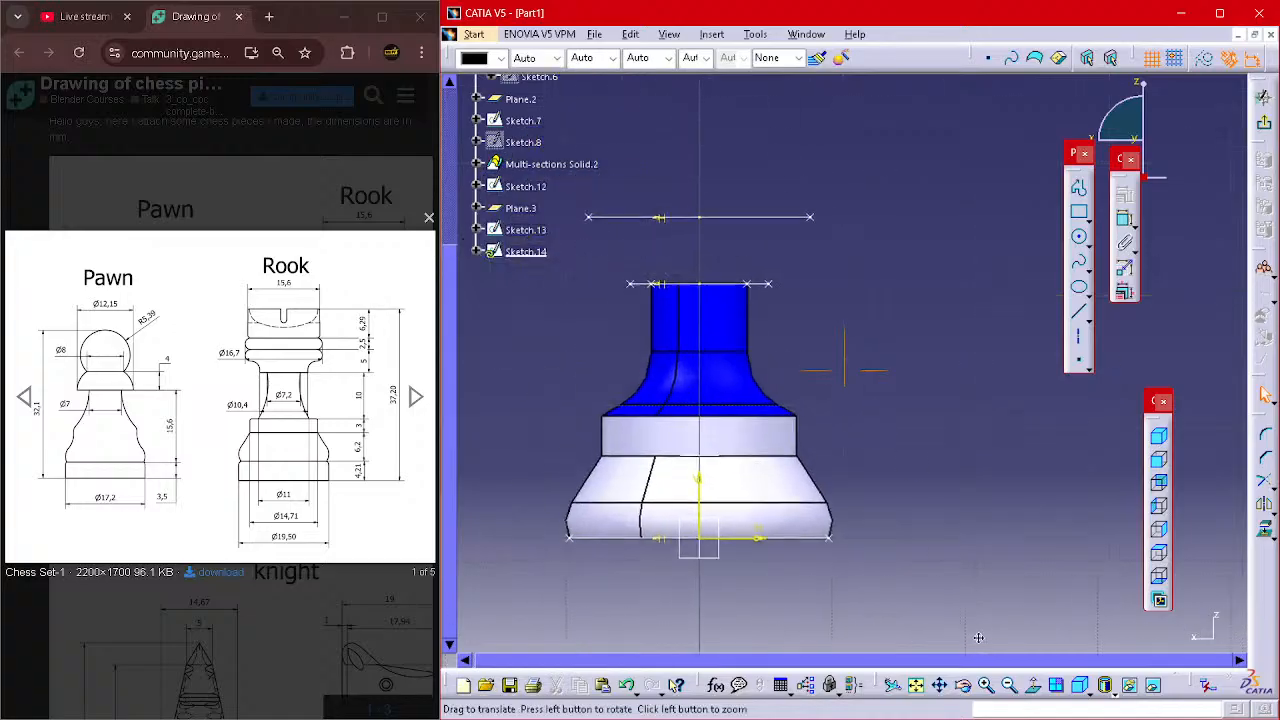
pyautogui.moveTo(882, 448)
pyautogui.mouseDown(button='middle')
pyautogui.moveTo(907, 460)
pyautogui.moveTo(907, 387)
pyautogui.moveTo(984, 403)
pyautogui.moveTo(1000, 349)
pyautogui.moveTo(1034, 397)
pyautogui.moveTo(1110, 437)
pyautogui.mouseUp(button='middle')
pyautogui.keyDown('ctrl'); pyautogui.scroll(-2, 960, 383); pyautogui.keyUp('ctrl')
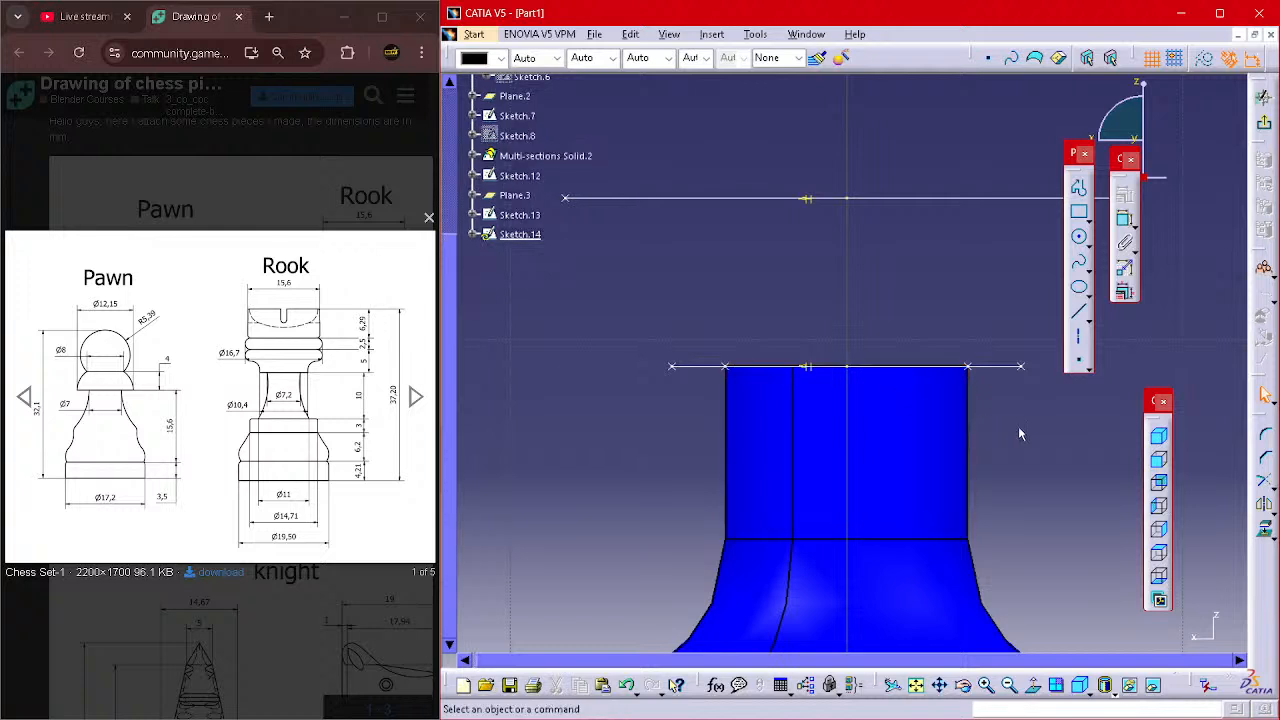
# - Sketch an open side profile above the neck: a short vertical line, a tangent arc outward, a horizontal line and a tangent bulging arc
pyautogui.click(1079, 187)
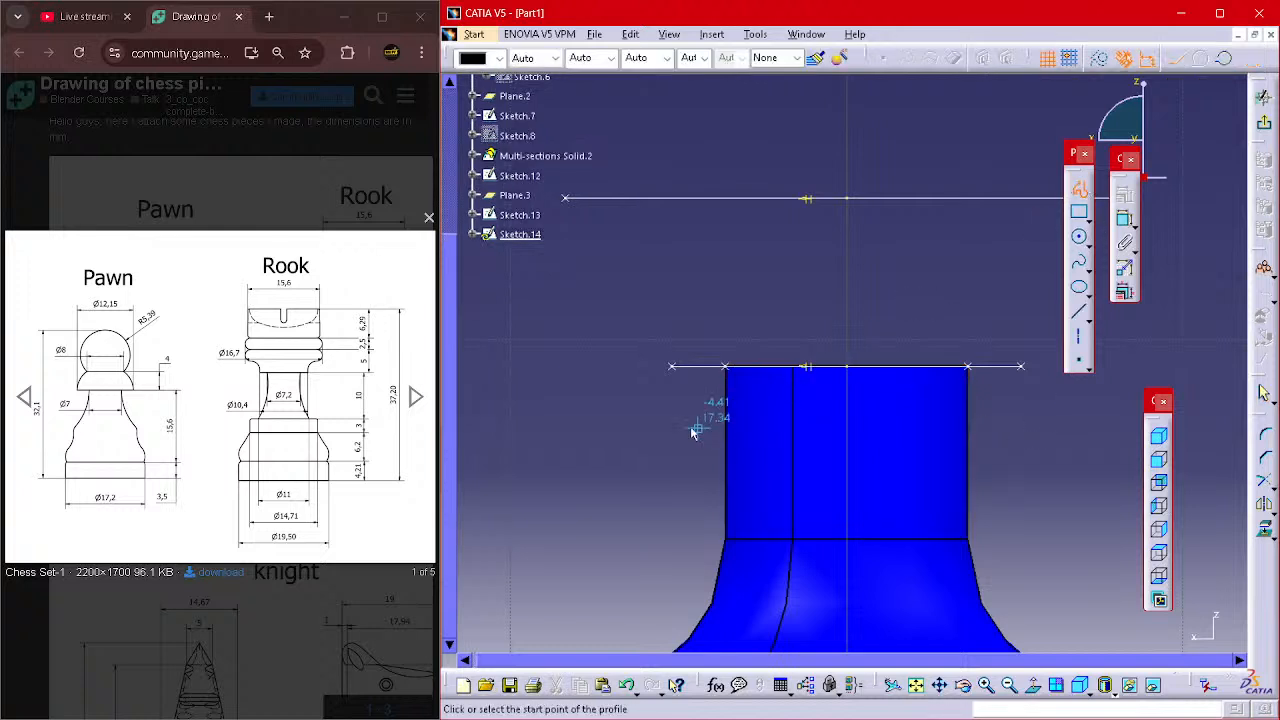
pyautogui.click(669, 367)
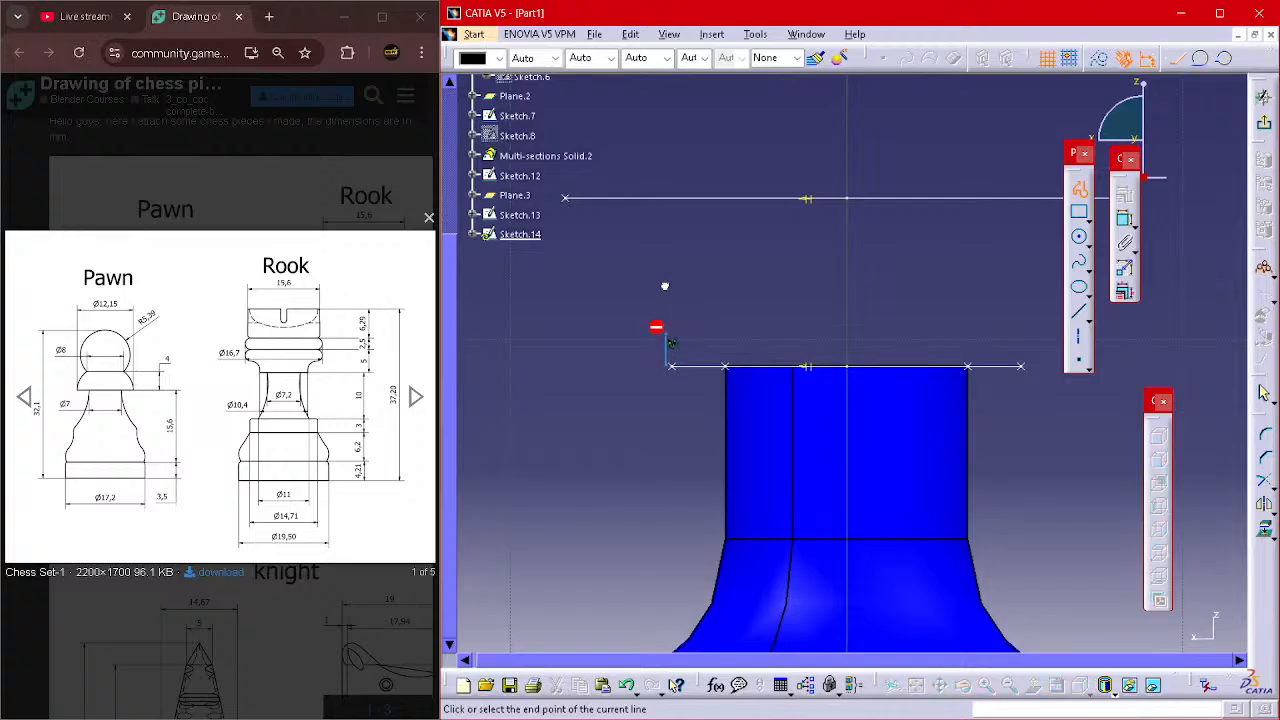
pyautogui.click(666, 336)
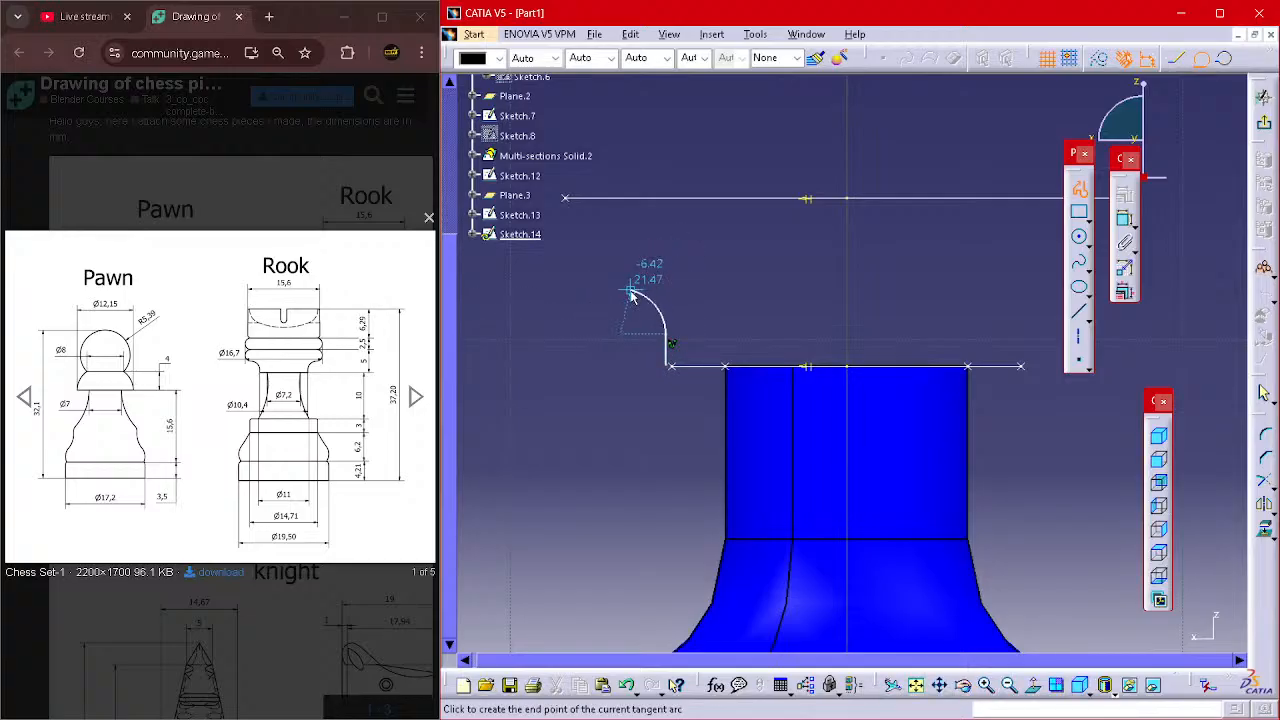
pyautogui.click(621, 299)
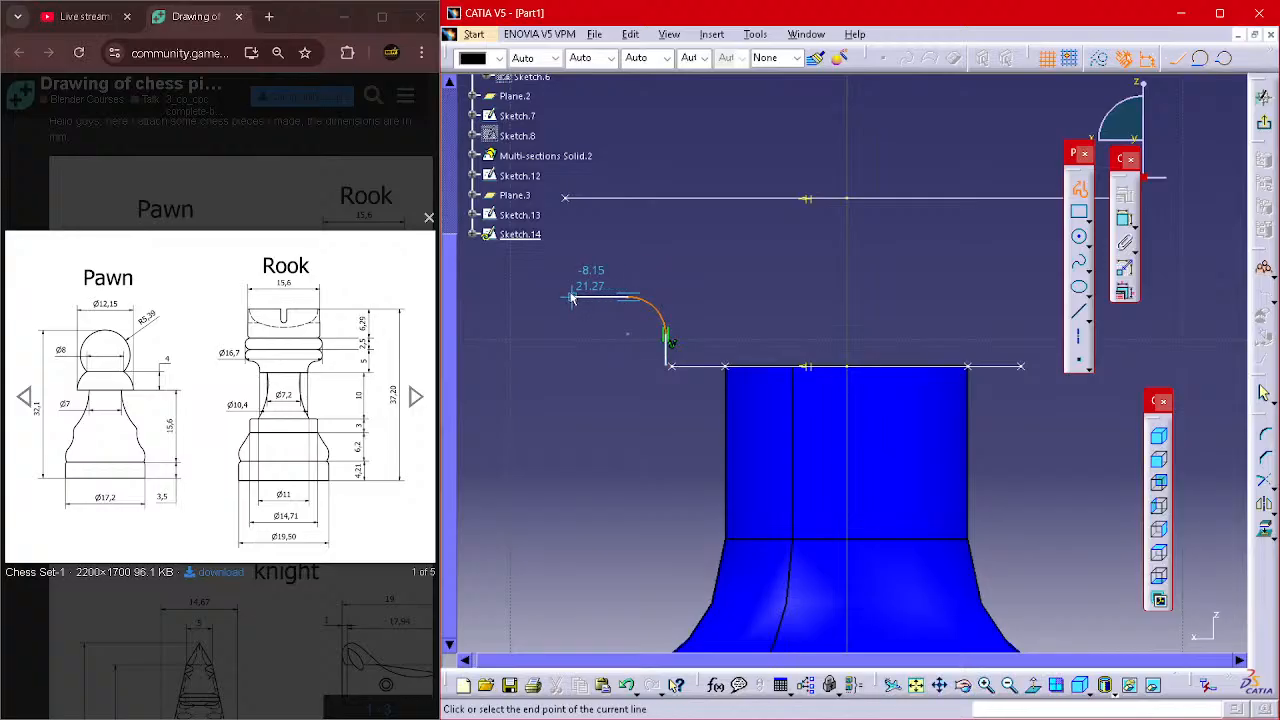
pyautogui.click(572, 297)
pyautogui.moveTo(529, 229); pyautogui.dragTo(529, 227)
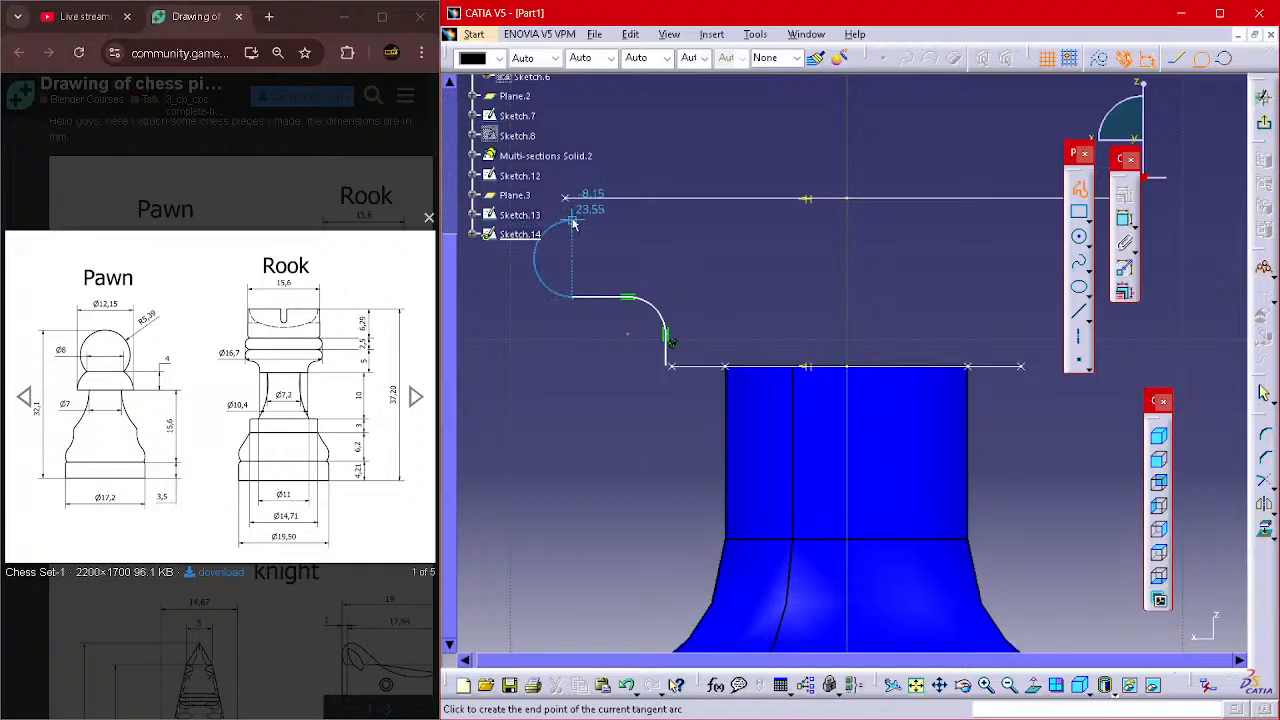
pyautogui.click(572, 220)
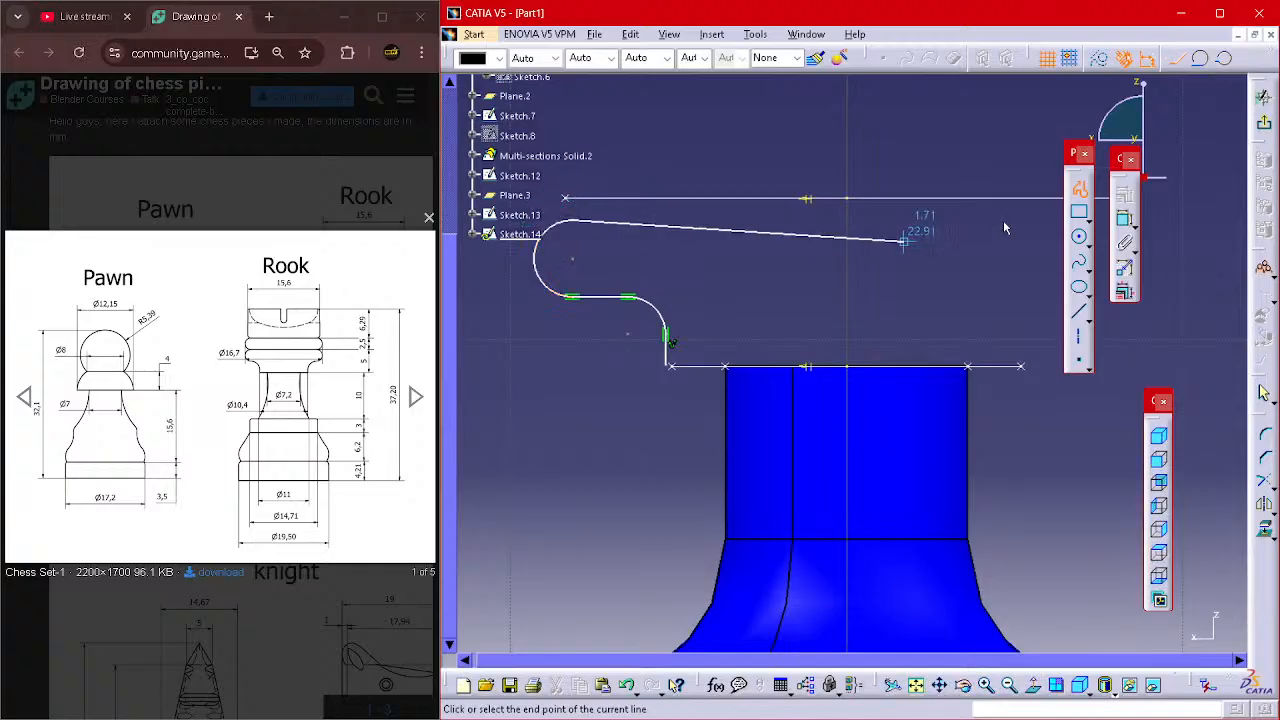
pyautogui.click(1083, 191)
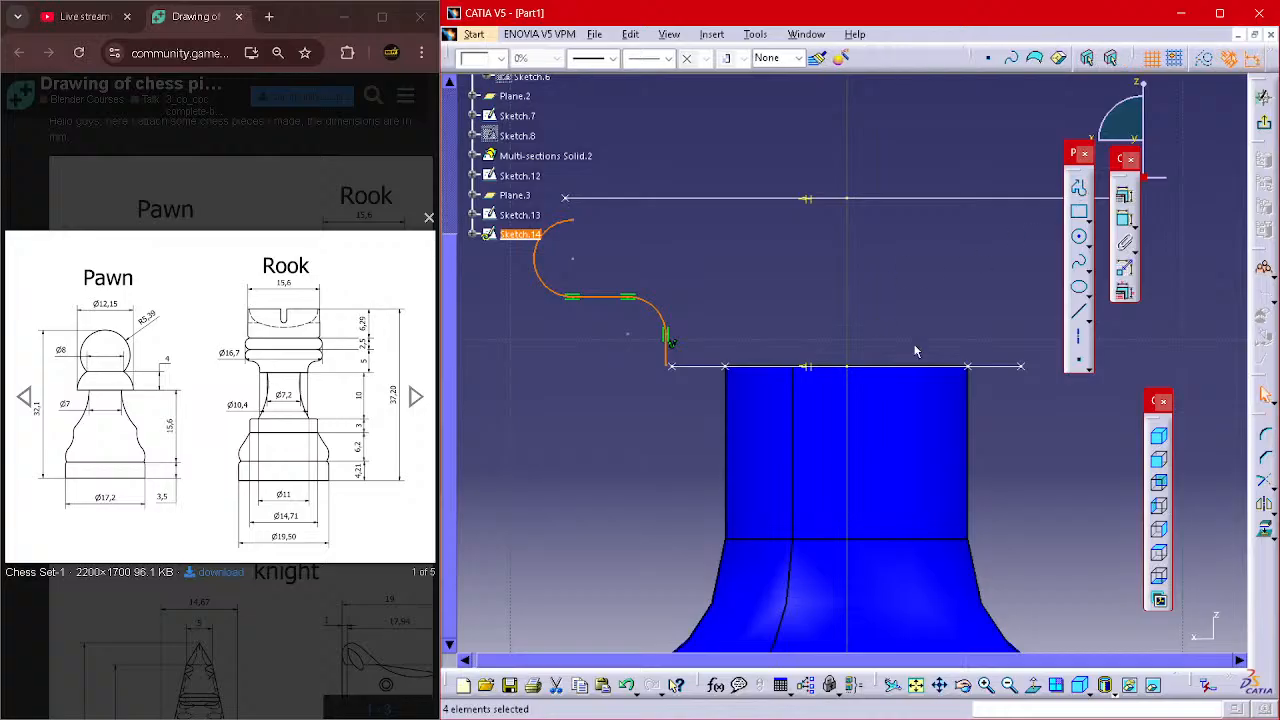
pyautogui.moveTo(874, 321); pyautogui.dragTo(943, 360, button='middle')
pyautogui.click(943, 360)
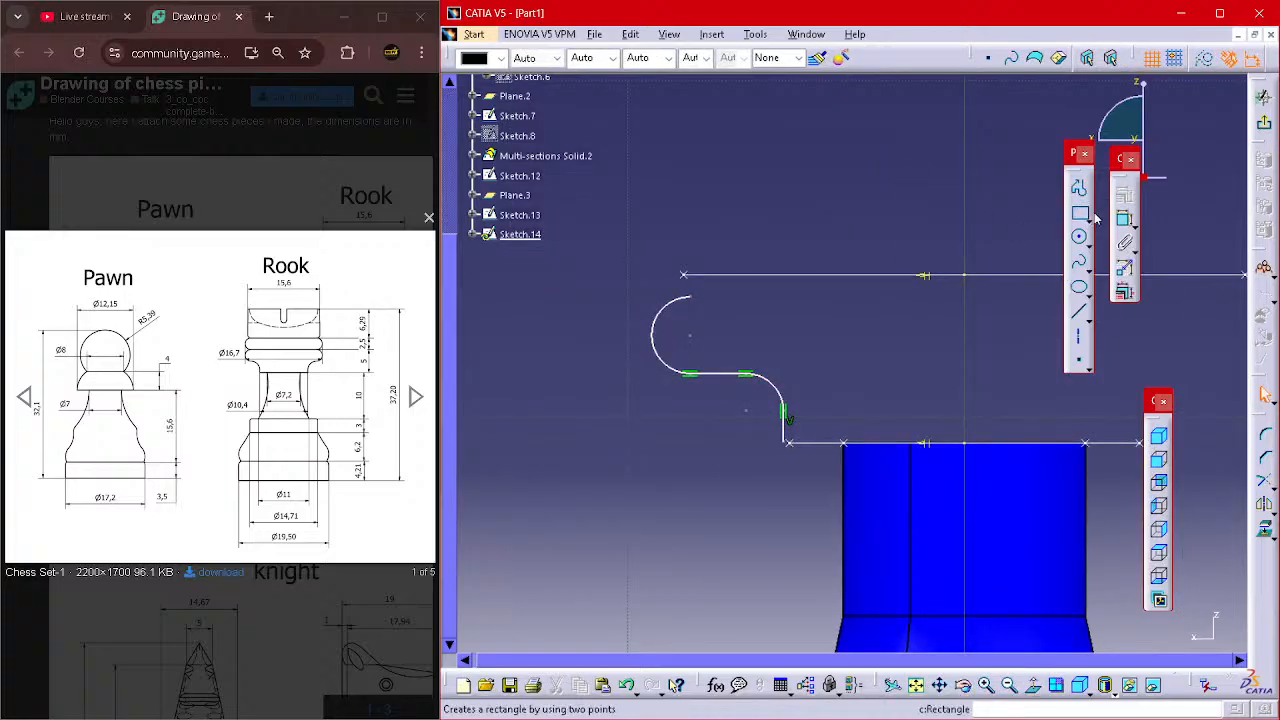
# - Make the upper end of the bulging arc coincident with the matching side point on the 16.7 mm circle
pyautogui.click(1125, 217)
pyautogui.click(694, 297)
pyautogui.click(685, 274)
pyautogui.rightClick(682, 215)
pyautogui.click(745, 336)
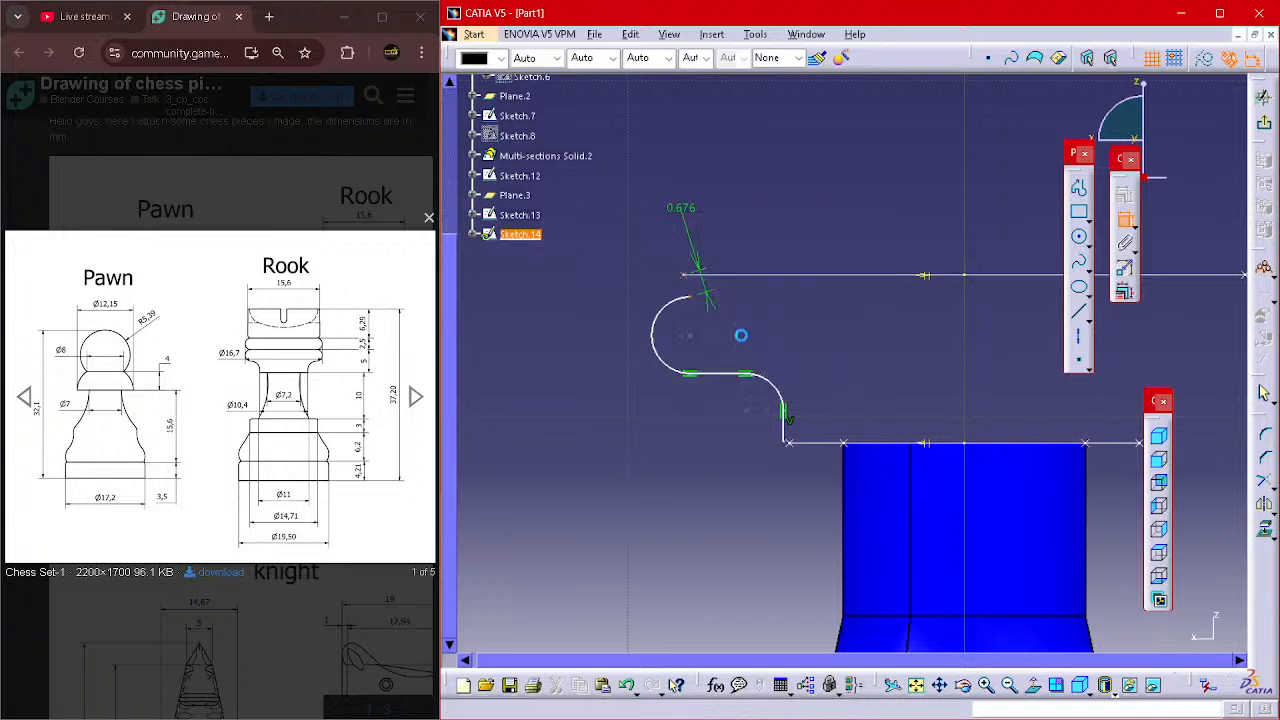
# - Make the lower end of the profile's vertical line coincident with the side point on the circle at the neck's top
pyautogui.moveTo(863, 362); pyautogui.dragTo(795, 228, button='middle')
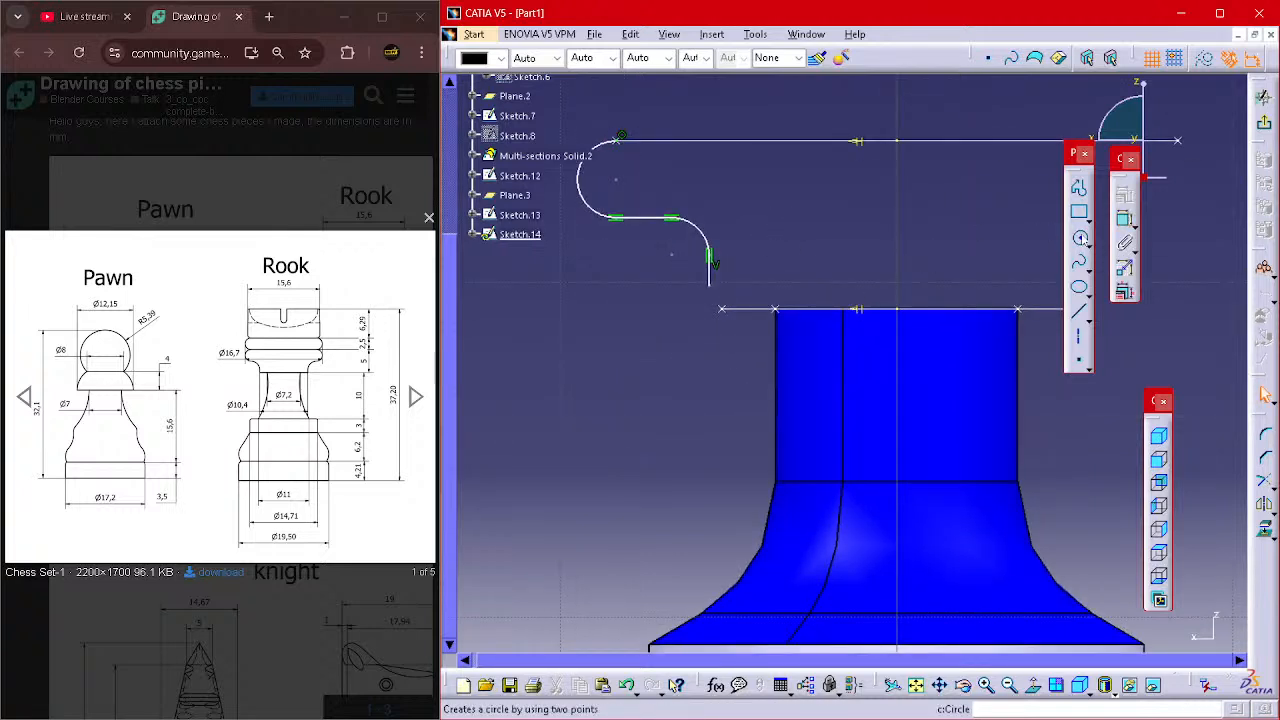
pyautogui.click(1124, 224)
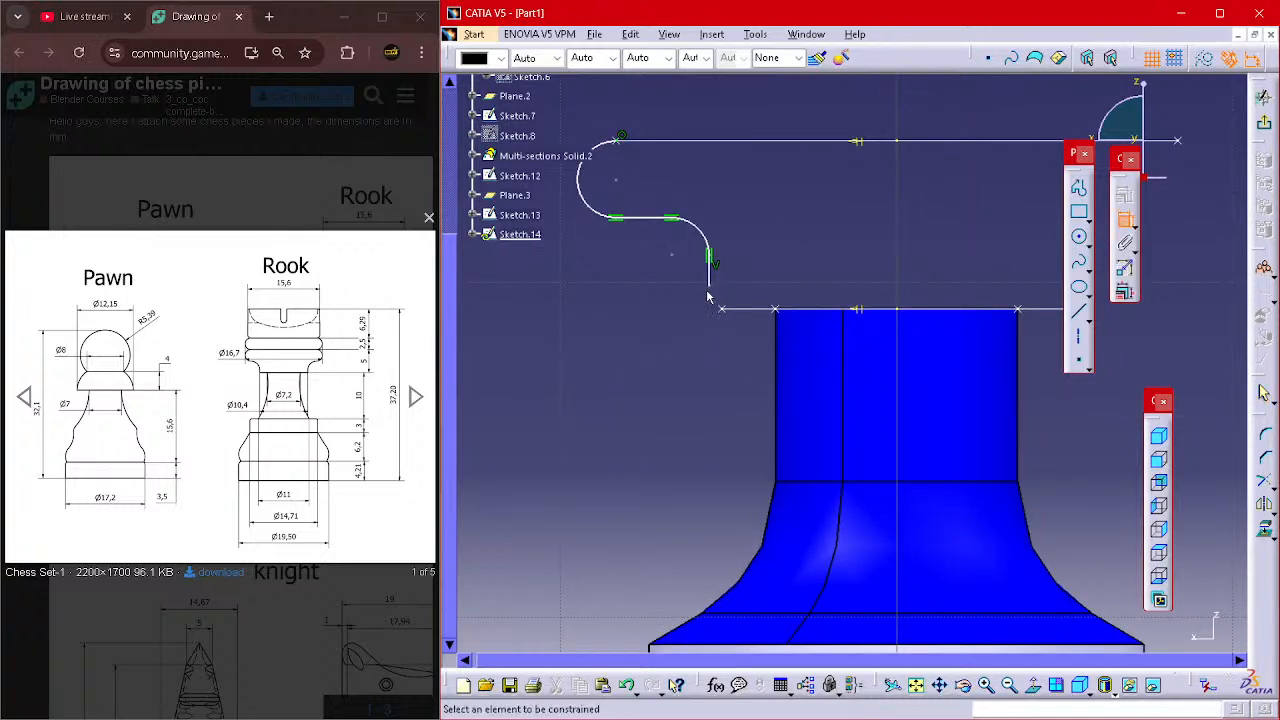
pyautogui.click(723, 312)
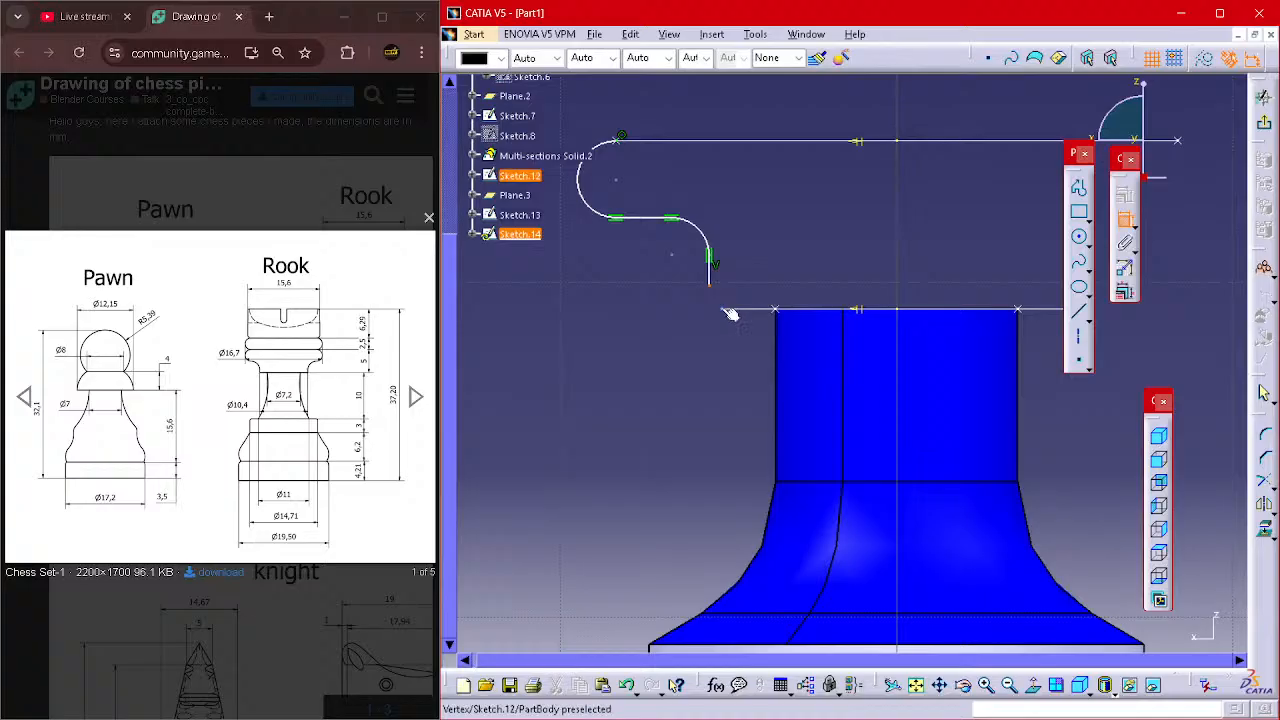
pyautogui.rightClick(680, 363)
pyautogui.click(711, 489)
pyautogui.moveTo(694, 463)
pyautogui.mouseDown(button='middle')
pyautogui.moveTo(648, 438)
pyautogui.moveTo(669, 519)
pyautogui.mouseUp(button='middle')
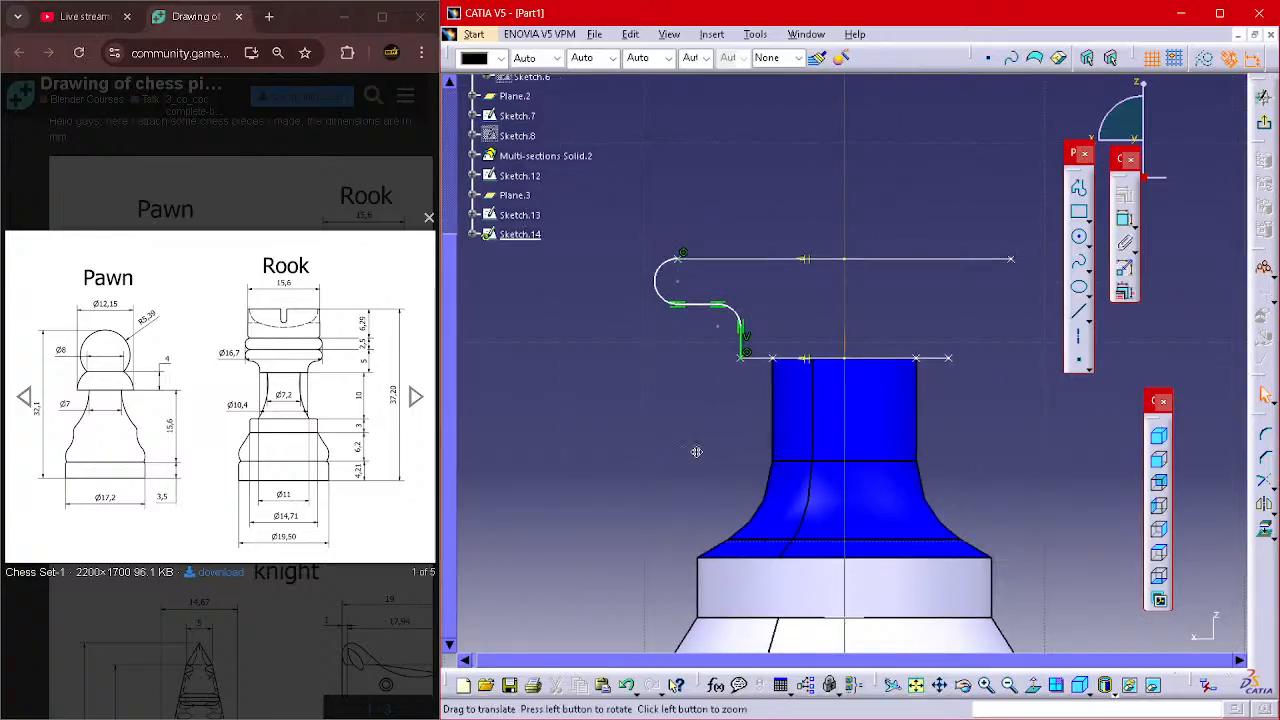
# - Mirror the whole side profile about the sketch's vertical axis
pyautogui.middleClick(934, 380)
pyautogui.moveTo(944, 401); pyautogui.dragTo(980, 415, button='middle')
pyautogui.moveTo(588, 242)
pyautogui.mouseDown()
pyautogui.moveTo(610, 298)
pyautogui.moveTo(712, 396)
pyautogui.mouseUp()
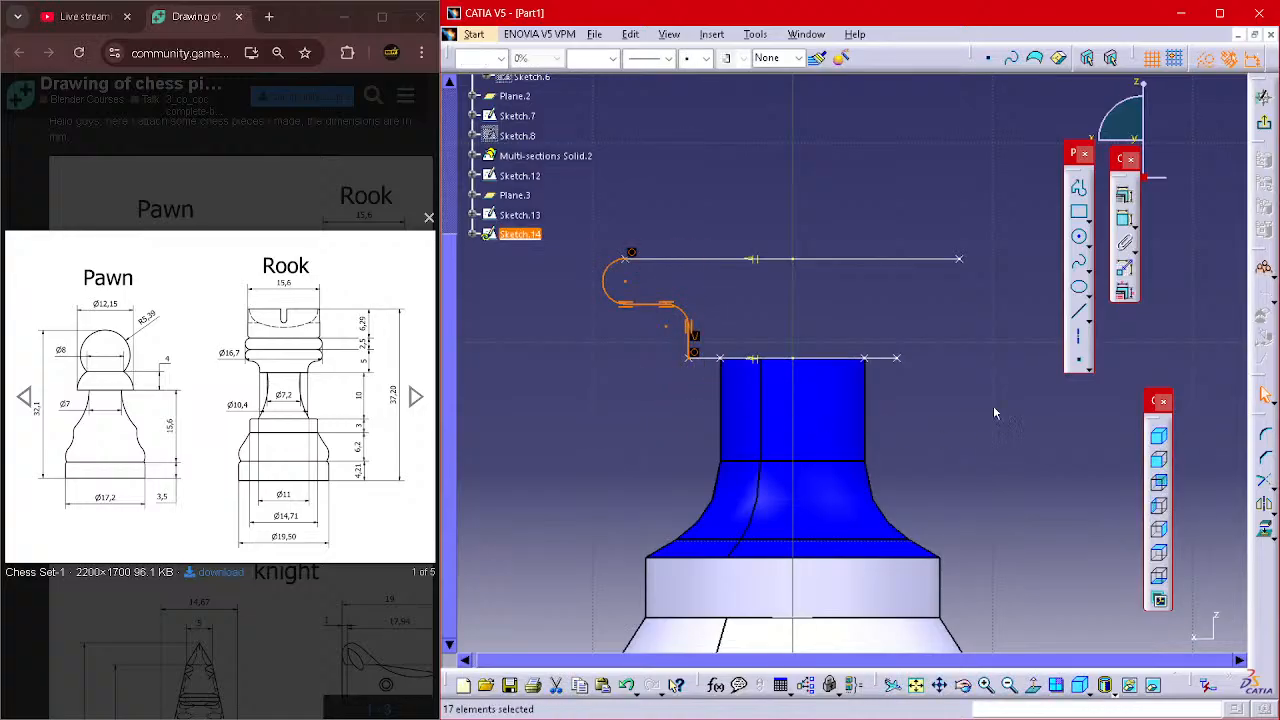
pyautogui.moveTo(997, 419); pyautogui.dragTo(966, 351, button='middle')
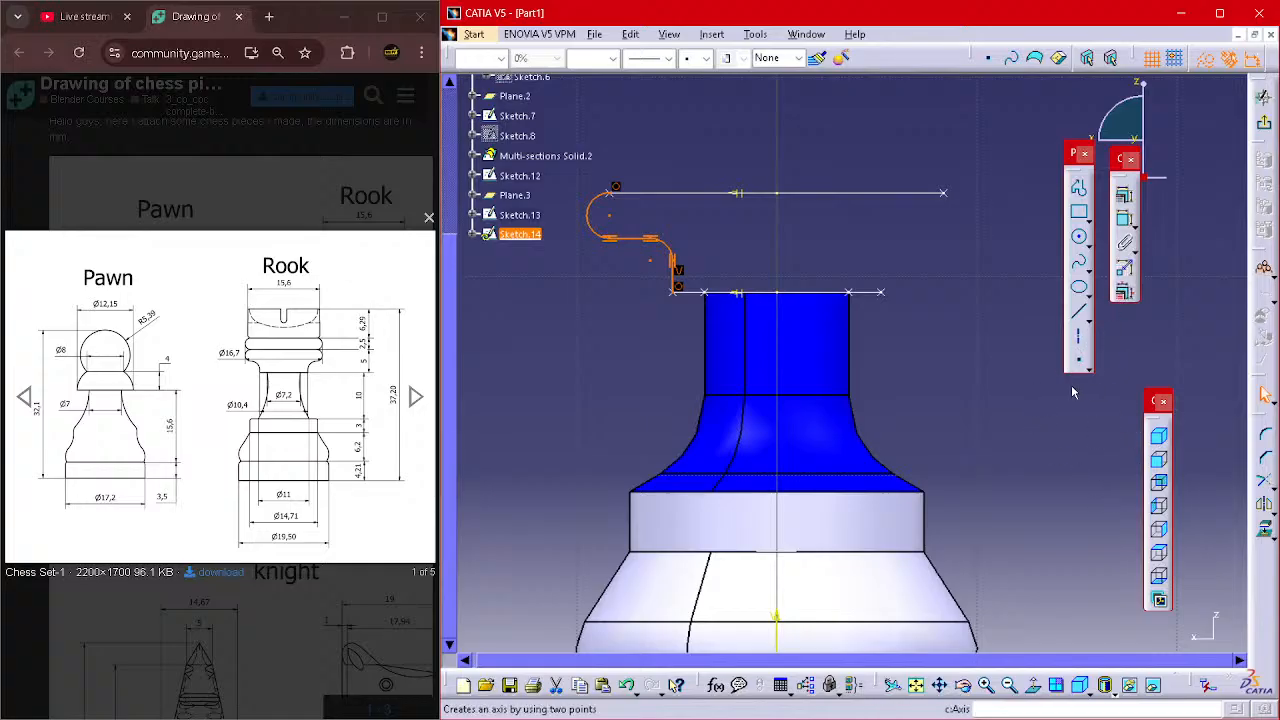
pyautogui.click(1262, 505)
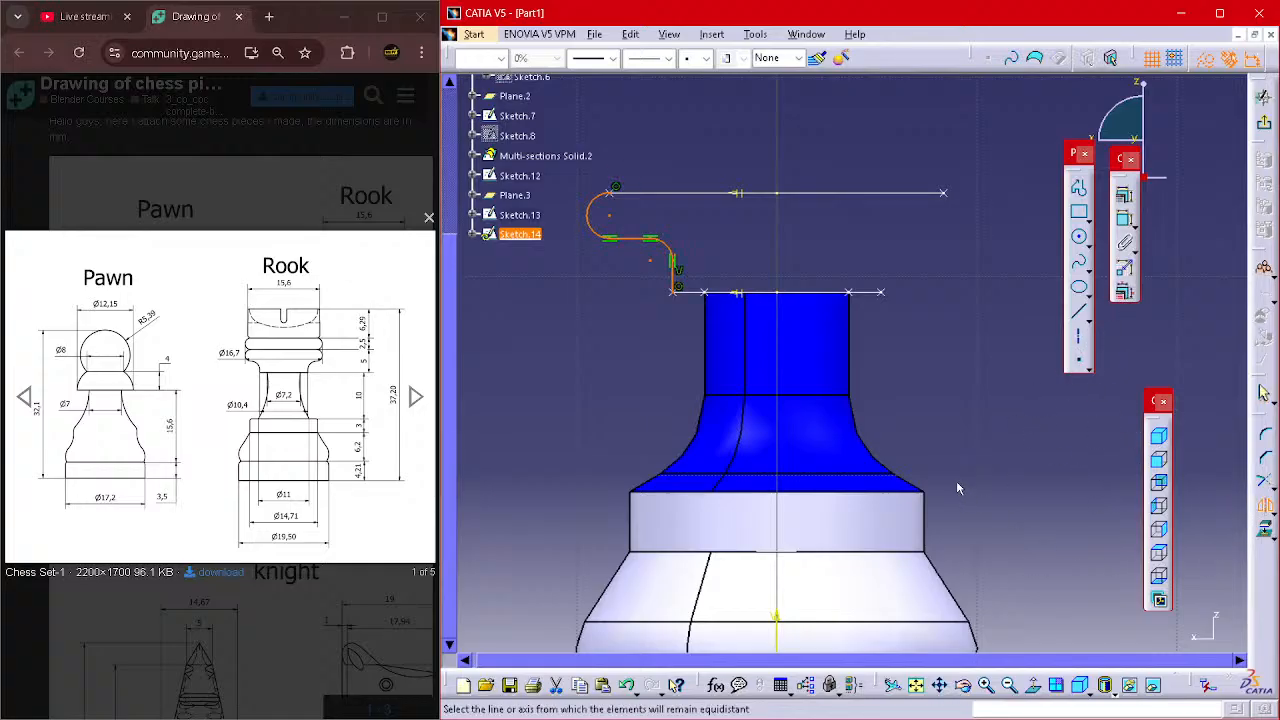
pyautogui.moveTo(930, 400)
pyautogui.mouseDown(button='middle')
pyautogui.moveTo(880, 400)
pyautogui.moveTo(869, 454)
pyautogui.moveTo(850, 434)
pyautogui.mouseUp(button='middle')
pyautogui.click(785, 452)
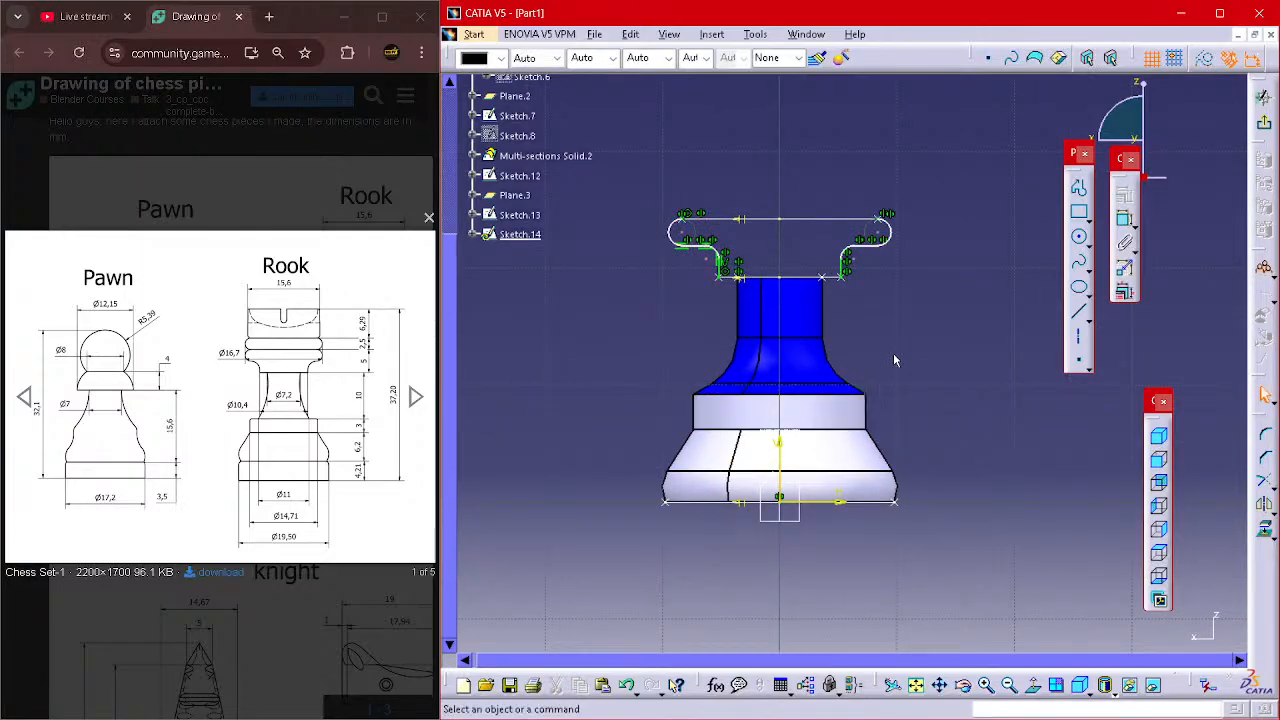
# - Cut the mirrored half of the profile out of the sketch, and exit the sketch
pyautogui.moveTo(800, 175); pyautogui.dragTo(918, 330)
pyautogui.press('Delete')
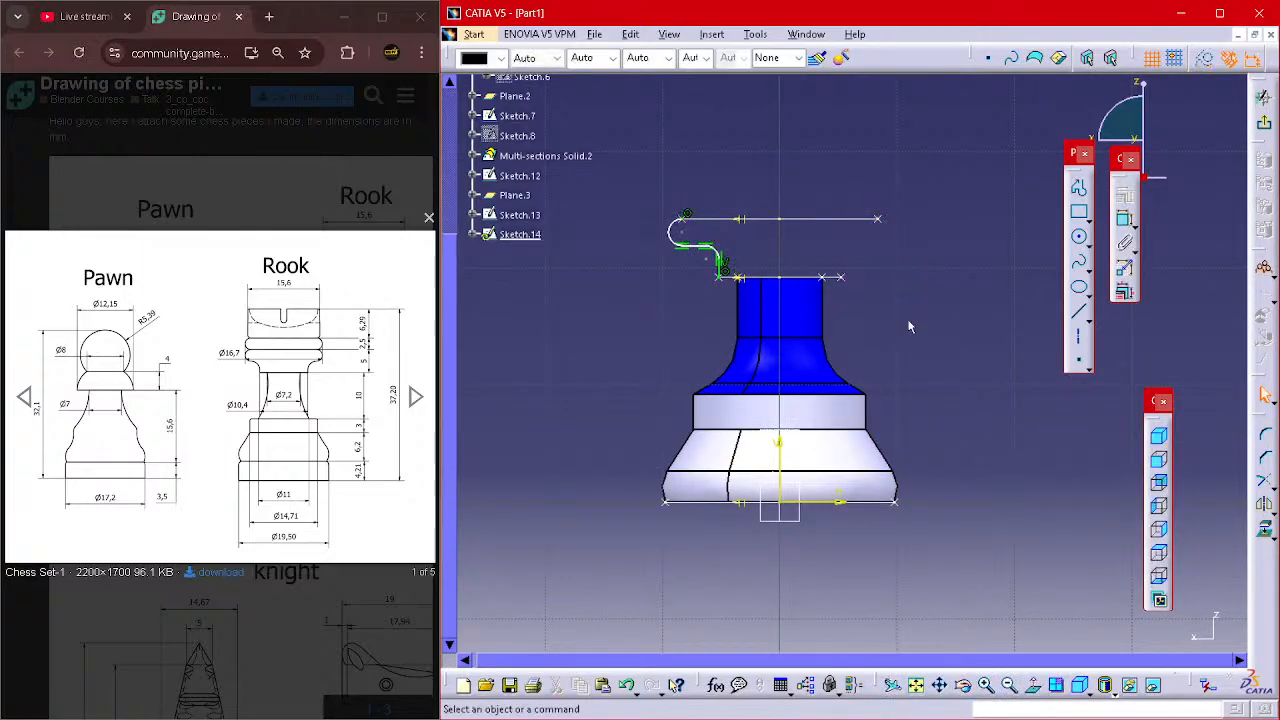
pyautogui.click(1265, 128)
pyautogui.moveTo(914, 330)
pyautogui.mouseDown(button='middle')
pyautogui.moveTo(877, 350)
pyautogui.moveTo(808, 312)
pyautogui.mouseUp(button='middle')
pyautogui.click(894, 271)
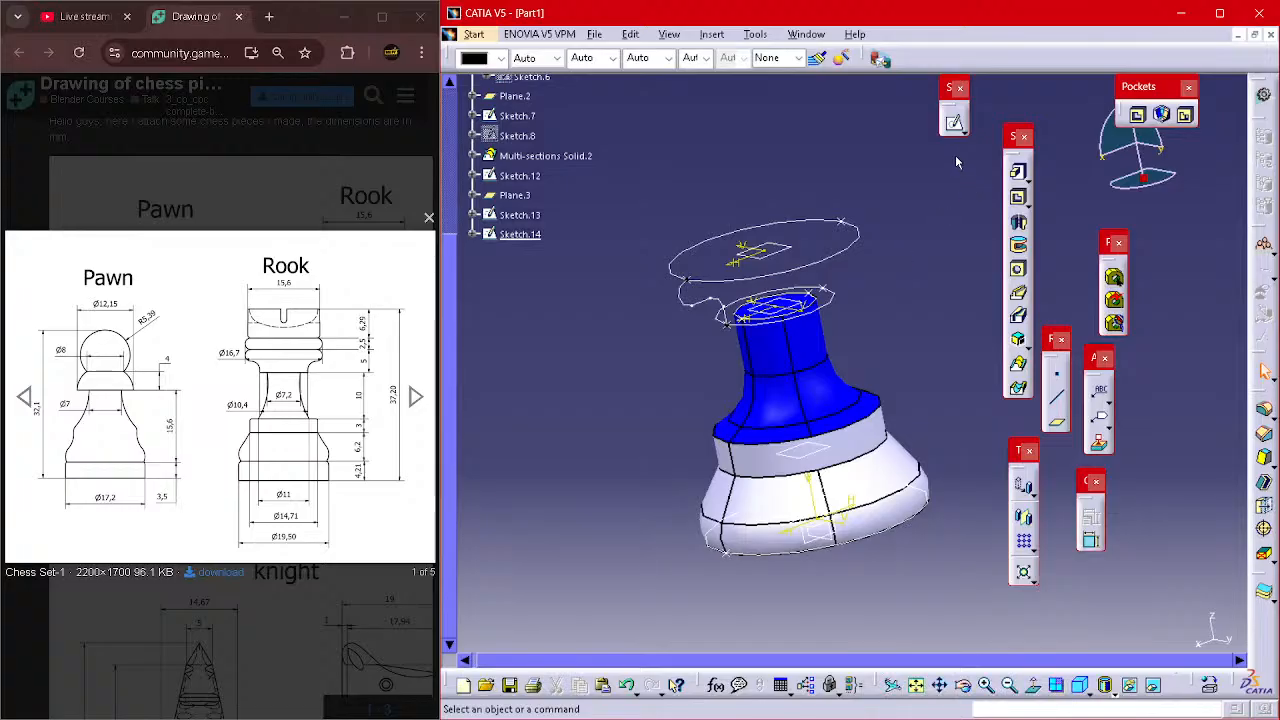
# - Create another sketch on the same vertical reference plane, paste the mirrored profile into it, and exit the sketch
pyautogui.click(953, 122)
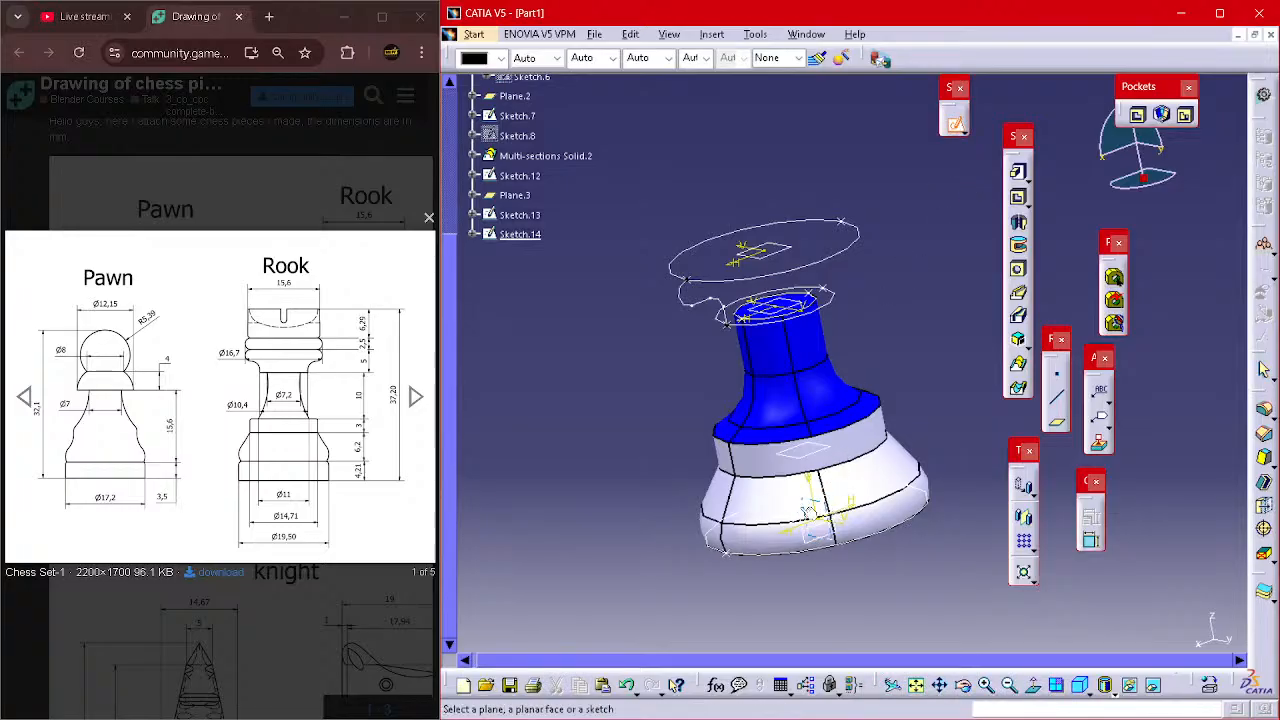
pyautogui.click(810, 542)
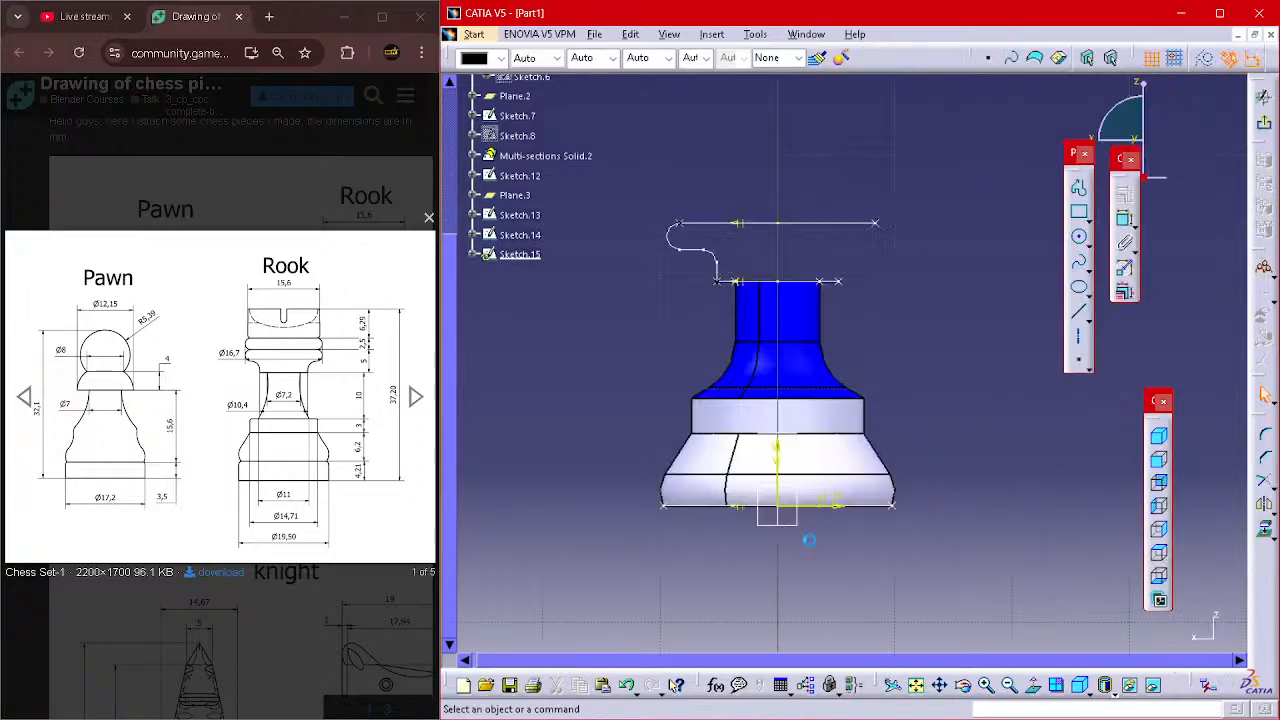
pyautogui.hotkey('ctrl', 'v')
pyautogui.click(977, 279)
pyautogui.click(1267, 123)
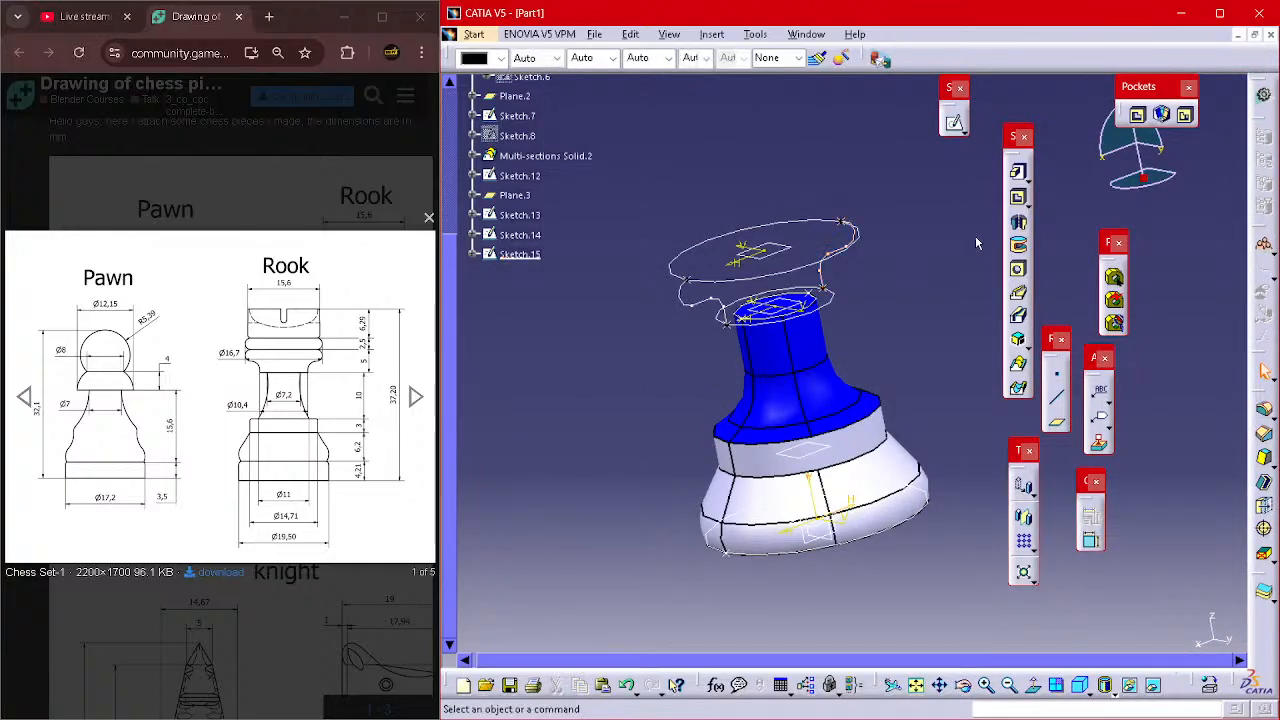
pyautogui.click(1018, 363)
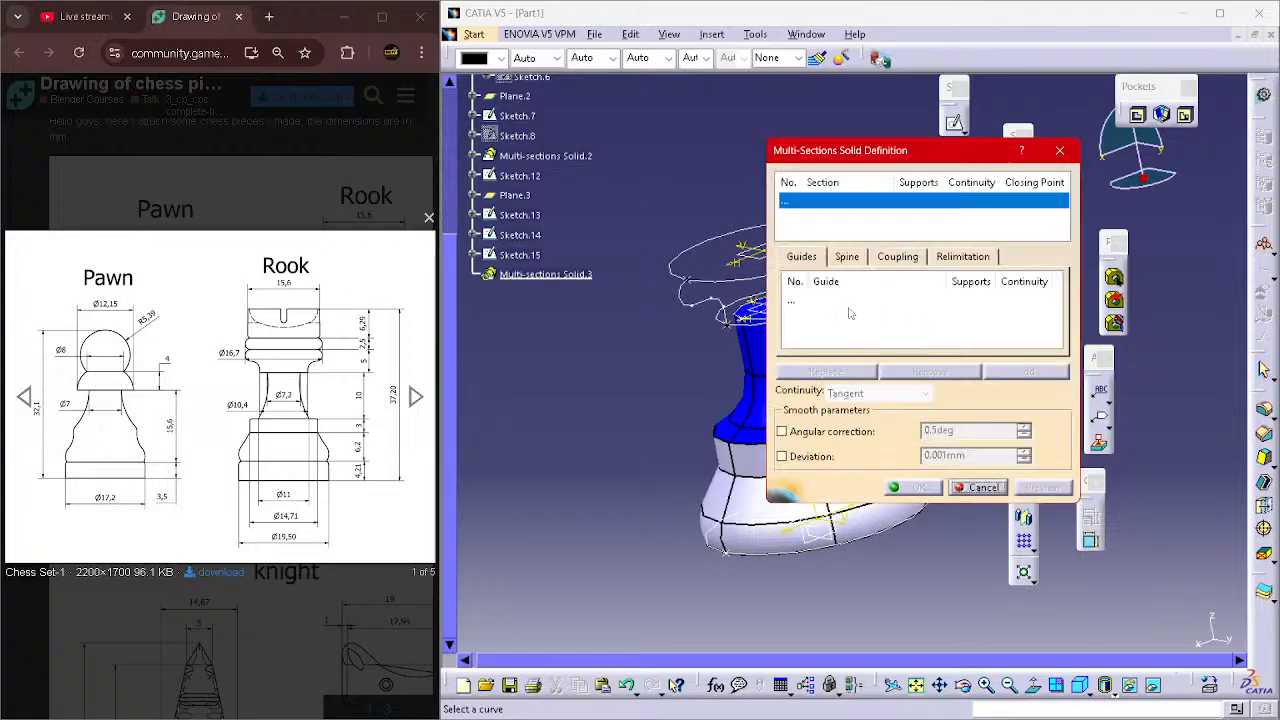
pyautogui.moveTo(655, 329); pyautogui.dragTo(477, 331, button='middle')
pyautogui.click(628, 271)
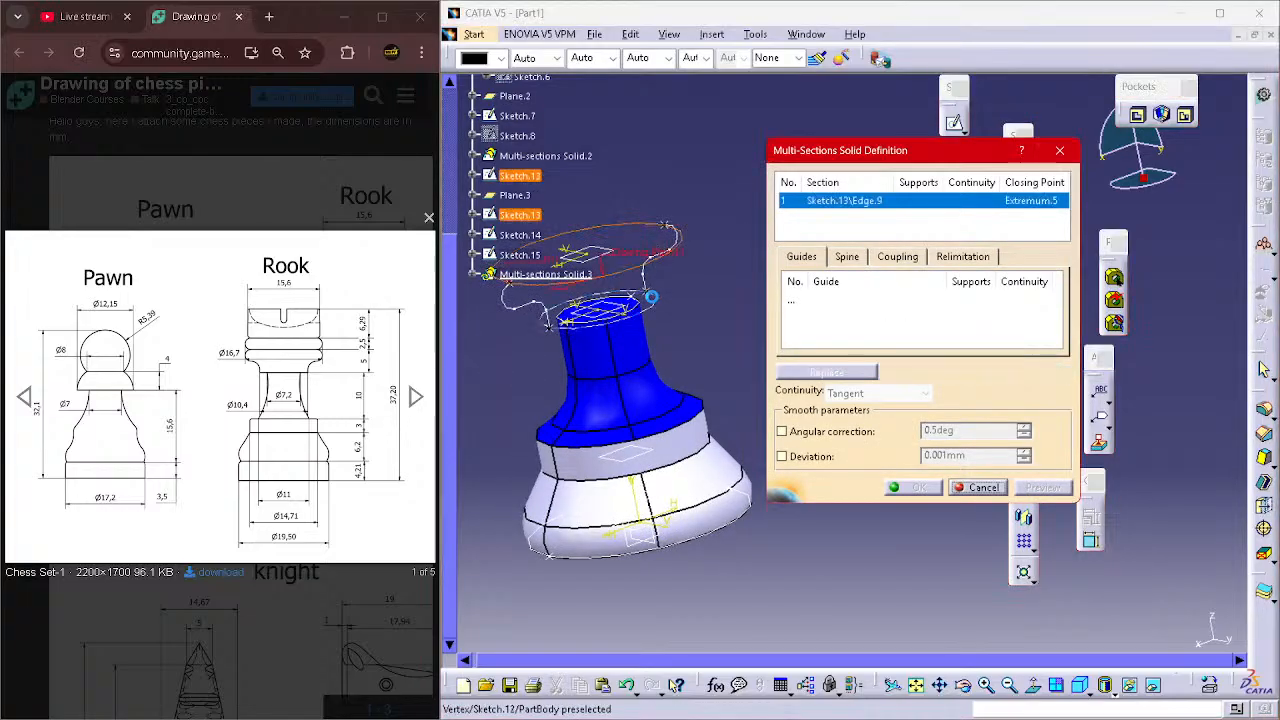
pyautogui.click(656, 301)
pyautogui.moveTo(700, 339); pyautogui.dragTo(767, 360, button='middle')
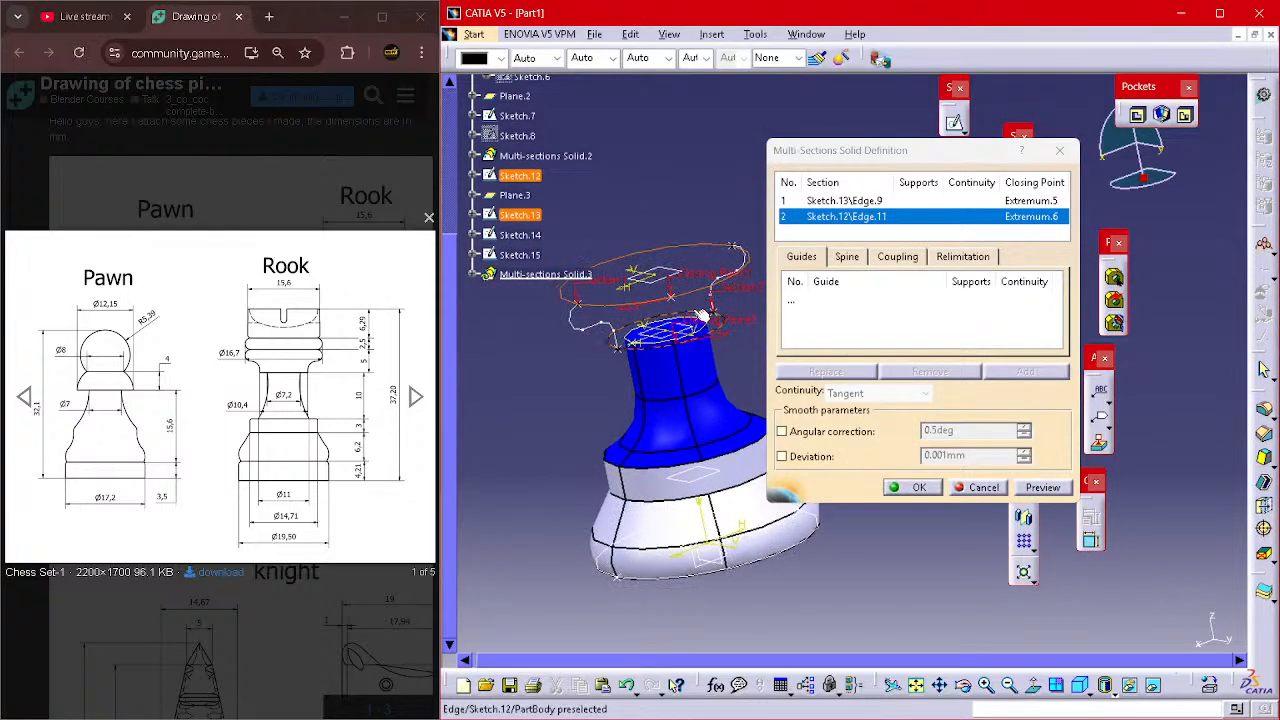
pyautogui.click(592, 323)
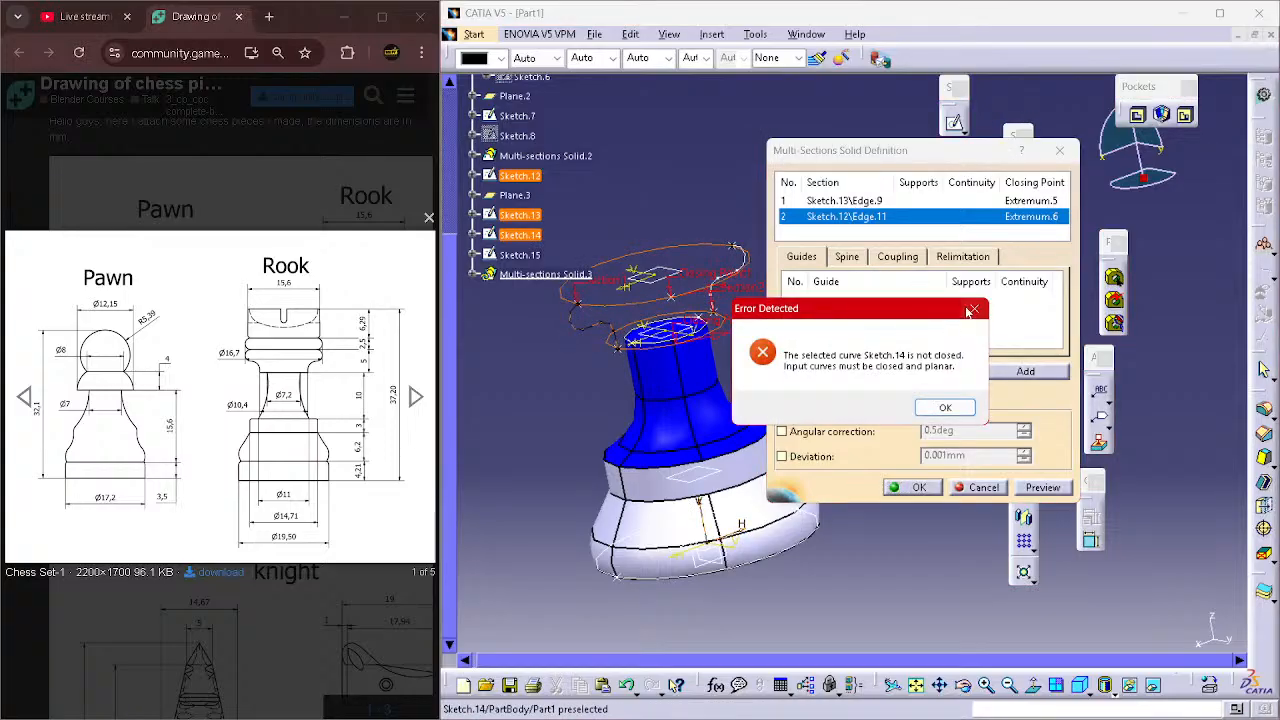
pyautogui.click(970, 312)
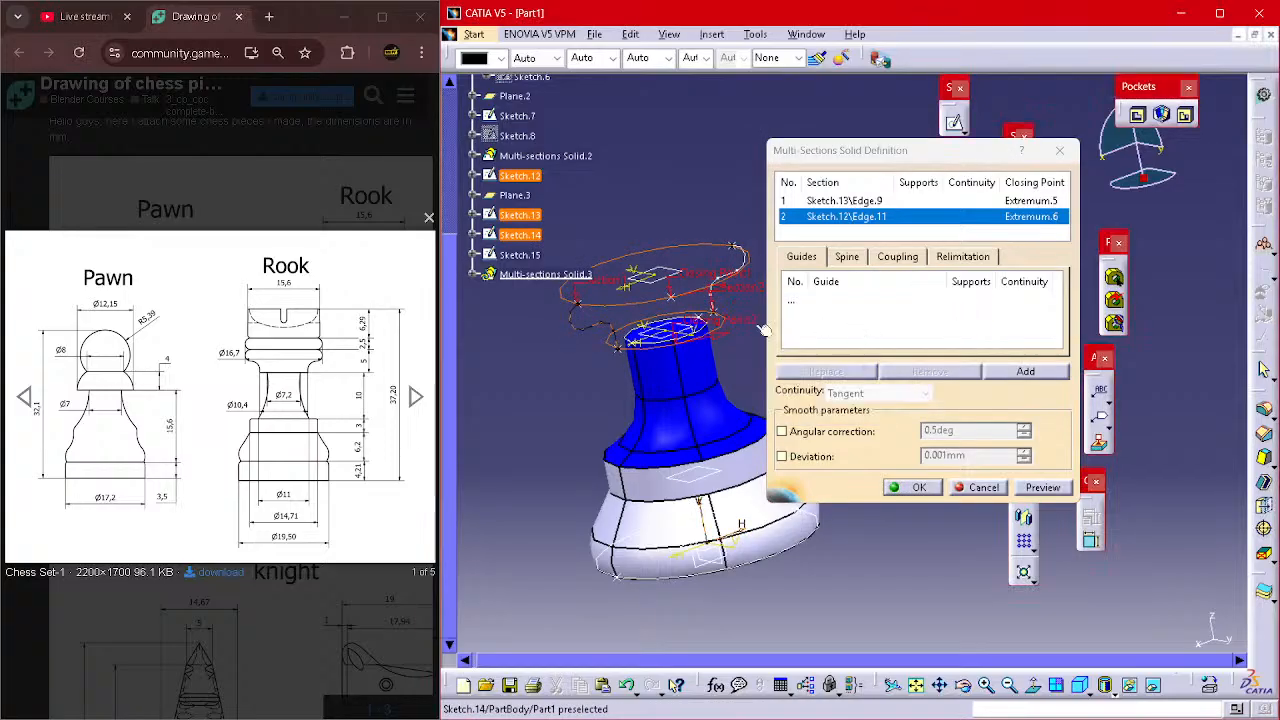
pyautogui.click(1059, 150)
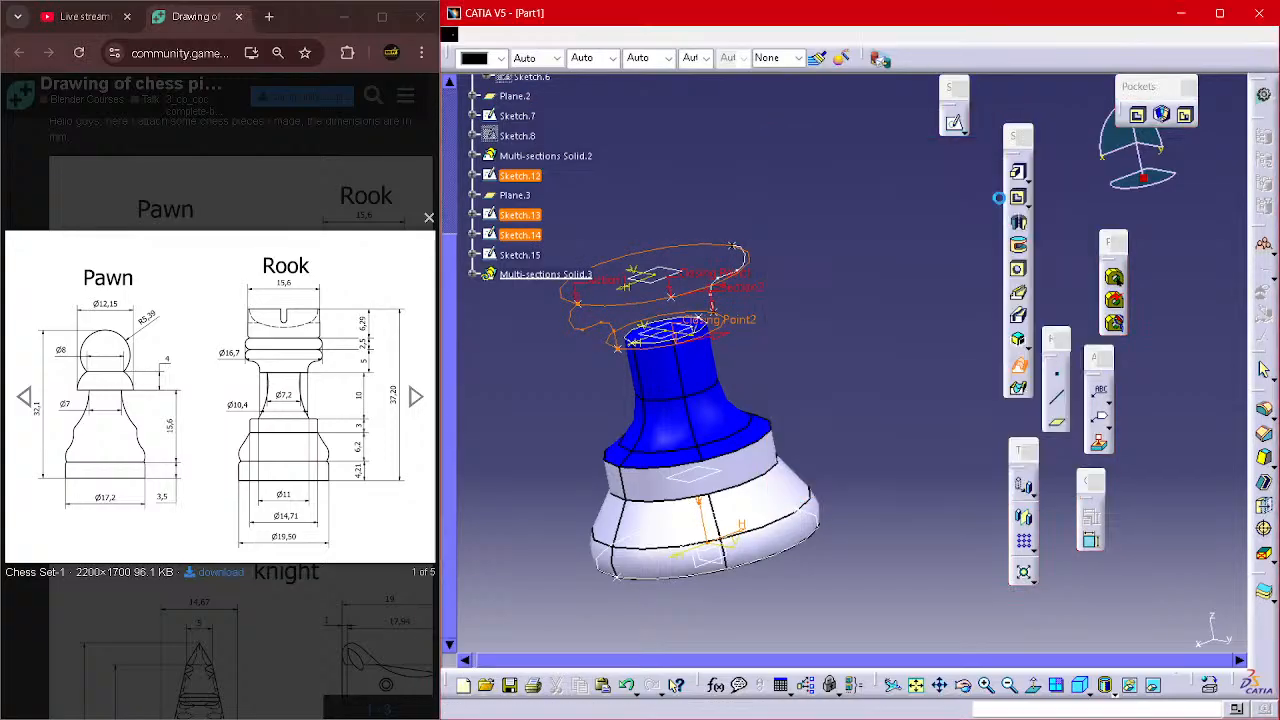
# - Start a multi-sections solid from the circle at the neck's top to the 16.7 mm circle above it
pyautogui.click(1018, 363)
pyautogui.click(730, 327)
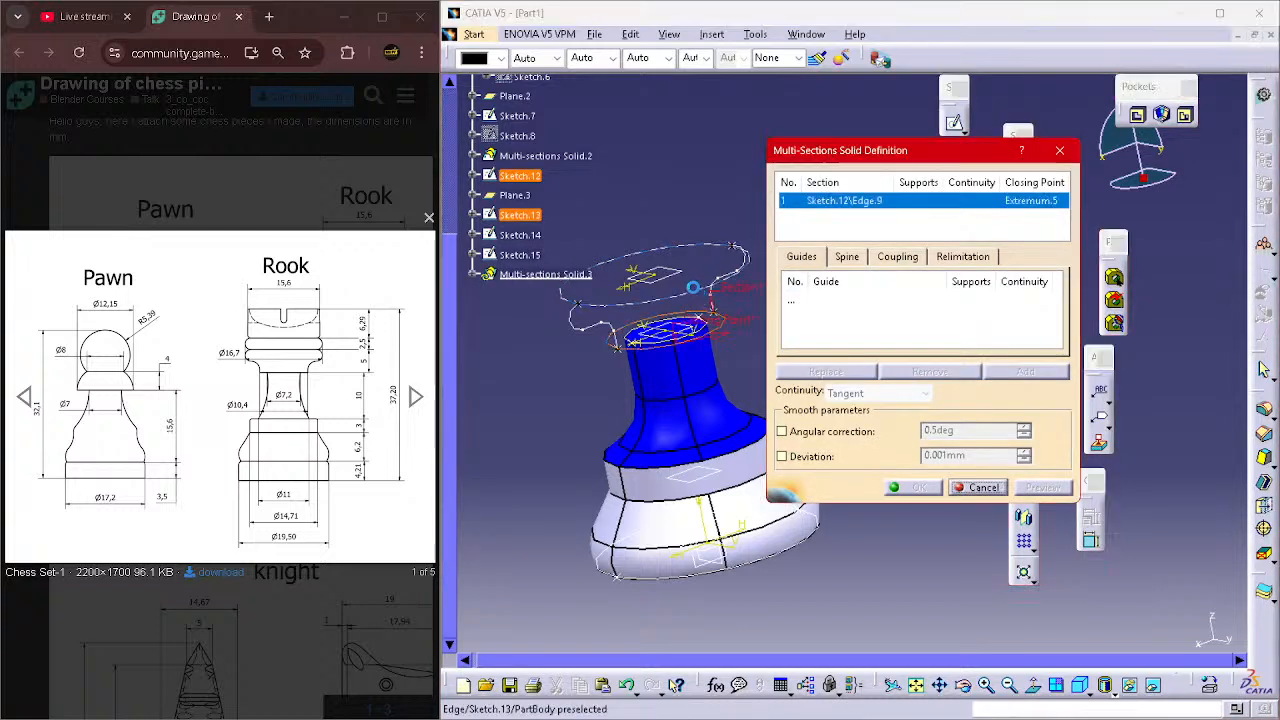
pyautogui.click(695, 293)
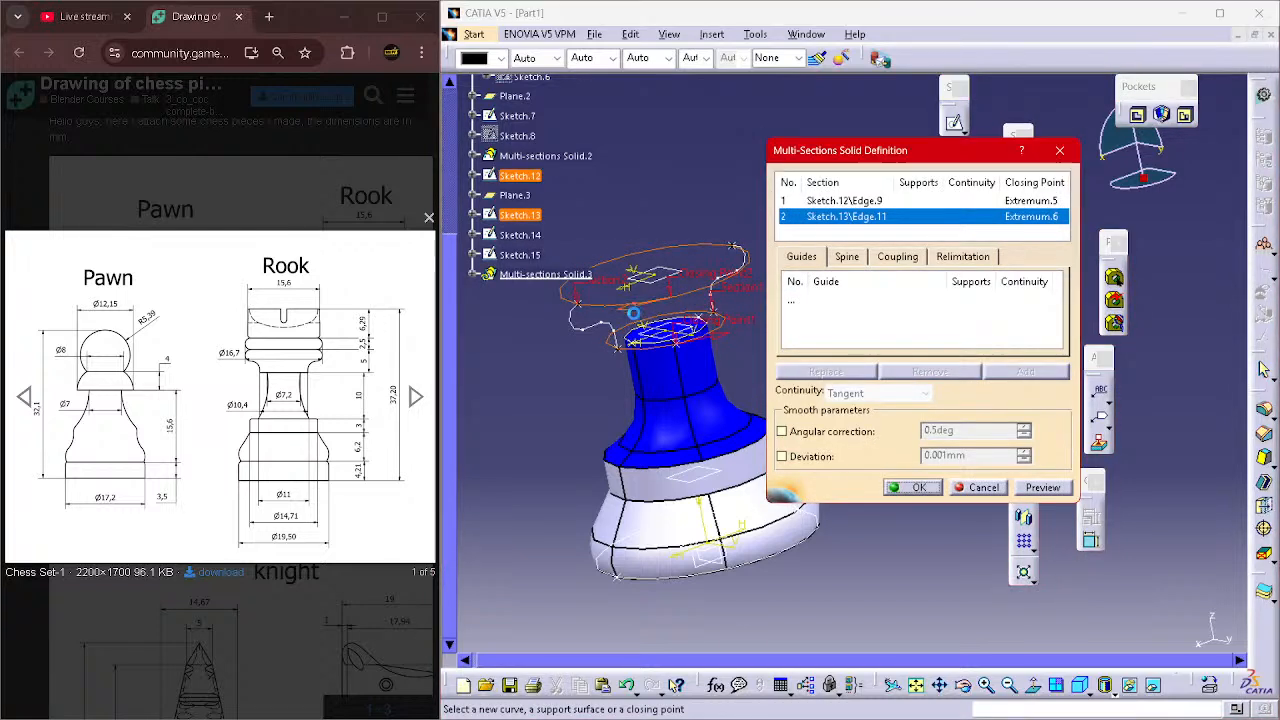
# - Try to guide the multi-sections solid with both side profiles, preview it, and leave the command
pyautogui.click(850, 316)
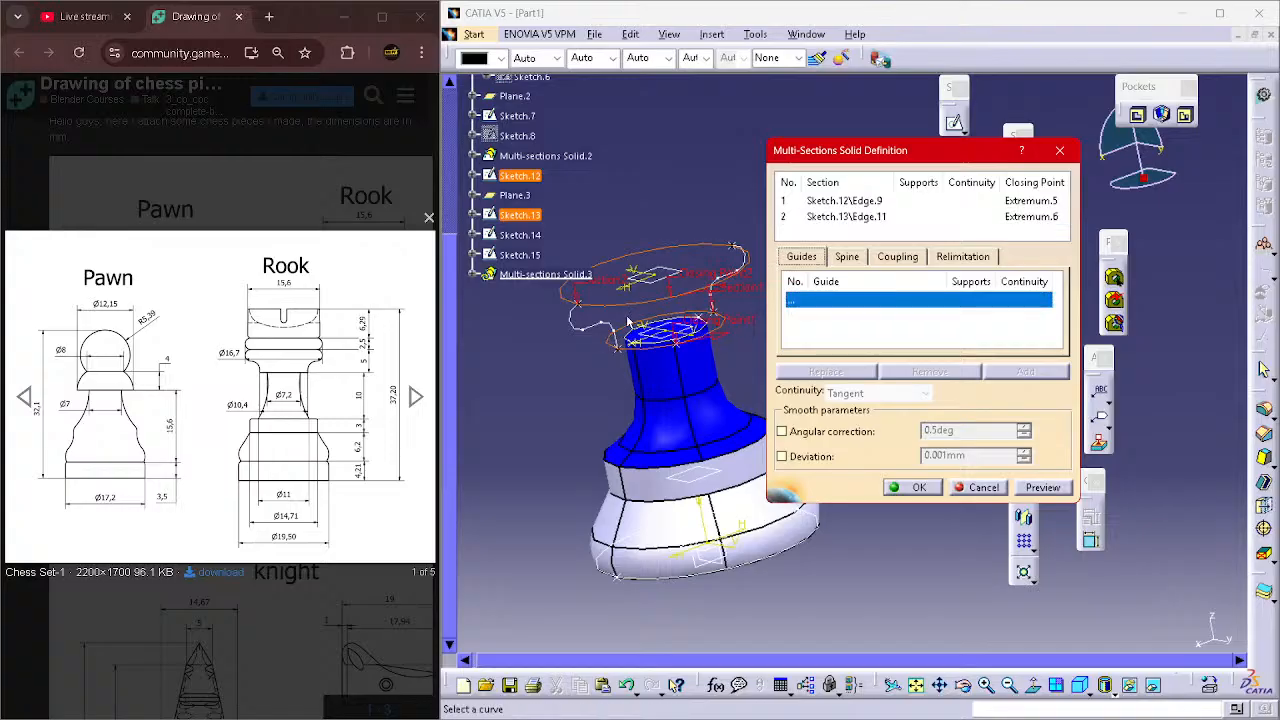
pyautogui.click(594, 327)
pyautogui.moveTo(681, 389); pyautogui.dragTo(600, 378, button='middle')
pyautogui.click(687, 301)
pyautogui.moveTo(690, 305); pyautogui.dragTo(765, 316, button='middle')
pyautogui.scroll(1, 755, 417)
pyautogui.moveTo(755, 417); pyautogui.dragTo(746, 291, button='middle')
pyautogui.click(1040, 488)
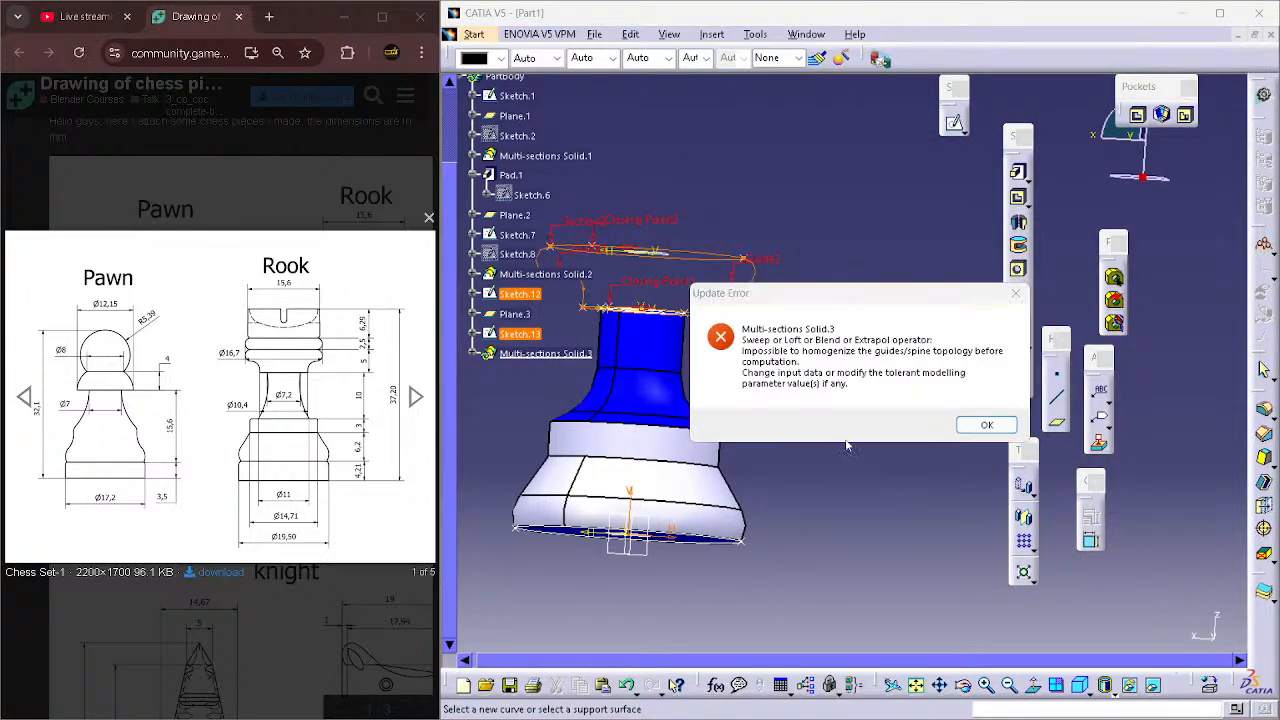
pyautogui.click(1015, 293)
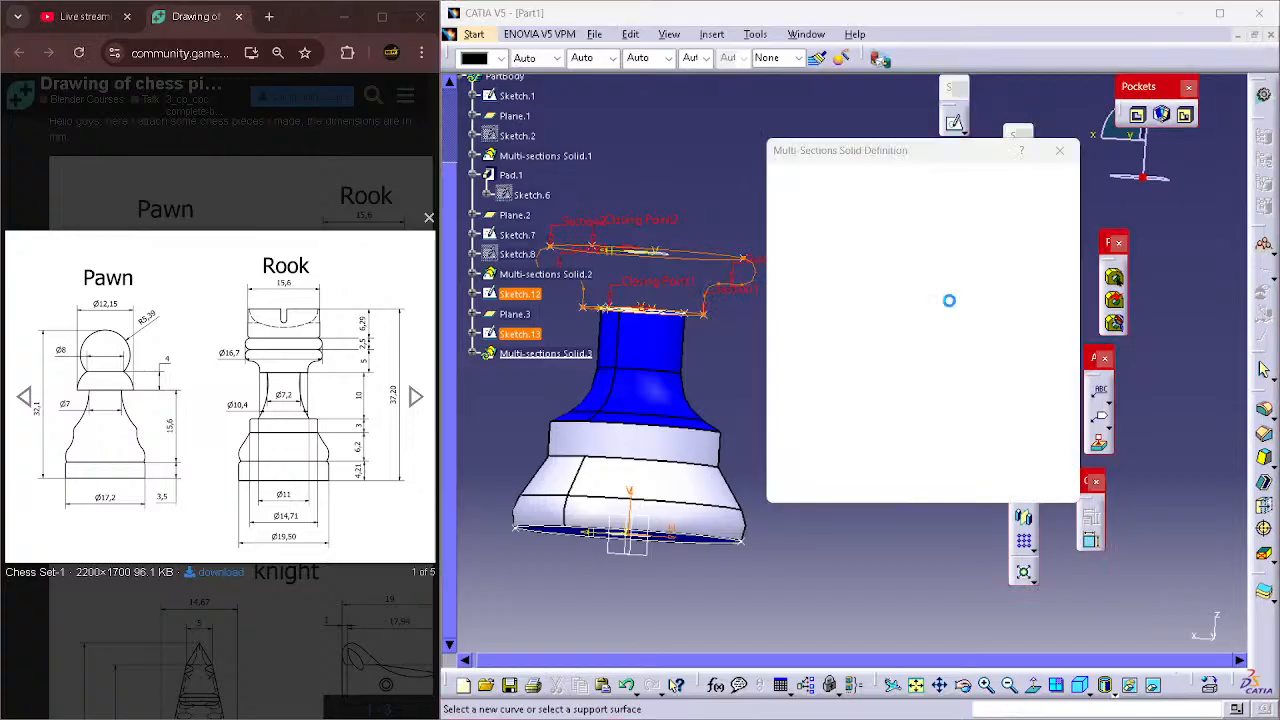
pyautogui.moveTo(632, 453); pyautogui.dragTo(804, 480, button='middle')
pyautogui.press('Escape')
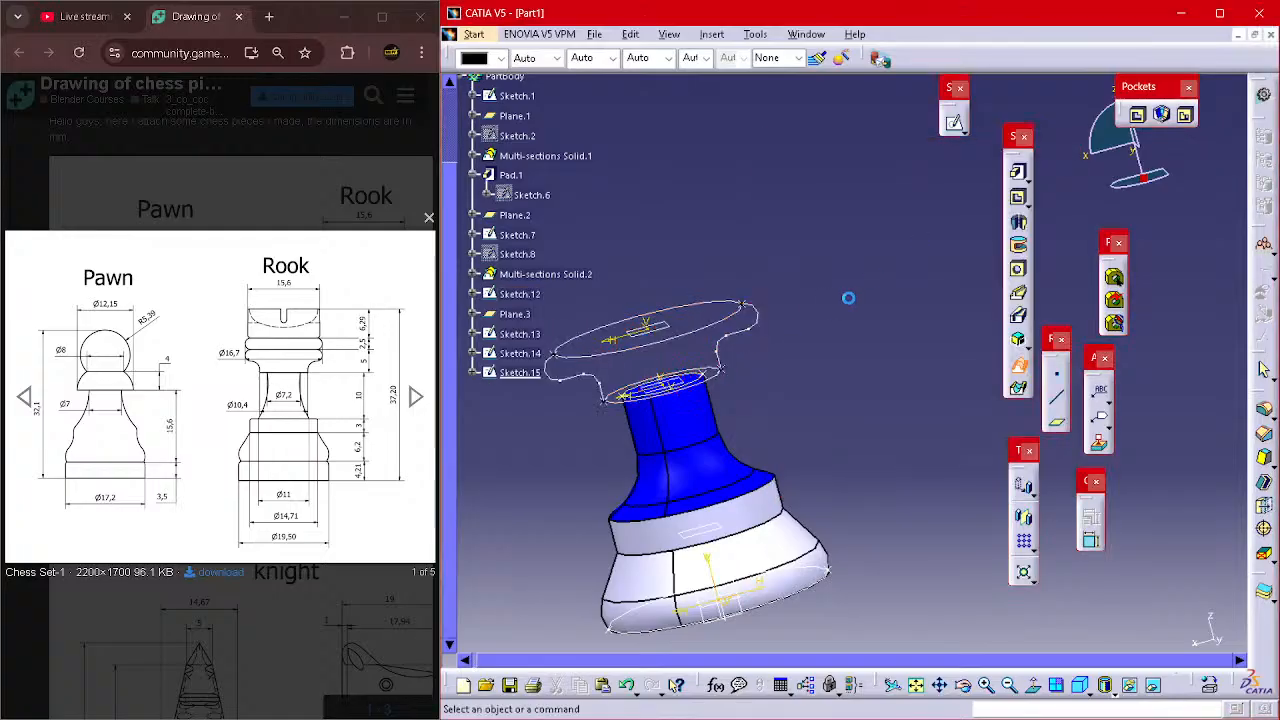
pyautogui.moveTo(659, 444); pyautogui.dragTo(546, 363, button='middle')
pyautogui.keyDown('ctrl'); pyautogui.scroll(-3, 628, 414); pyautogui.keyUp('ctrl')
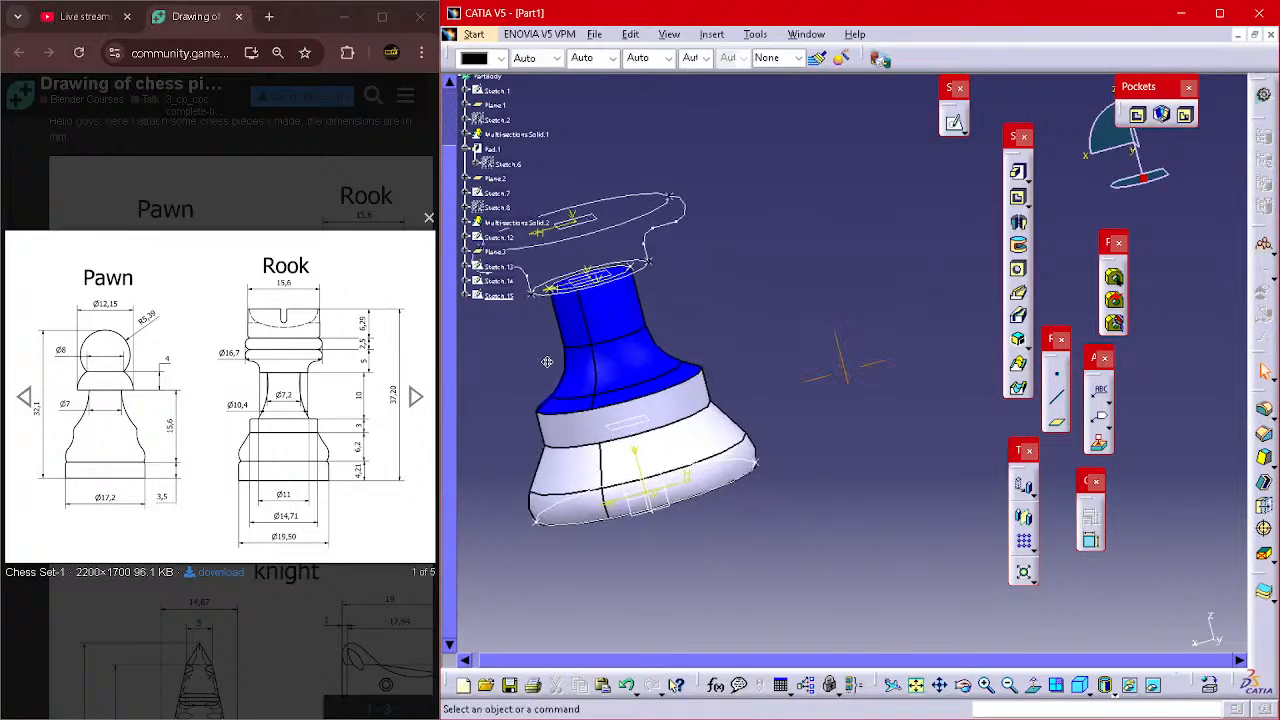
# - Open the mirrored side profile's sketch and constrain the profile's upper end to the edge of the 16.7 mm circle
pyautogui.scroll(2, 711, 384)
pyautogui.moveTo(711, 384); pyautogui.dragTo(811, 343, button='middle')
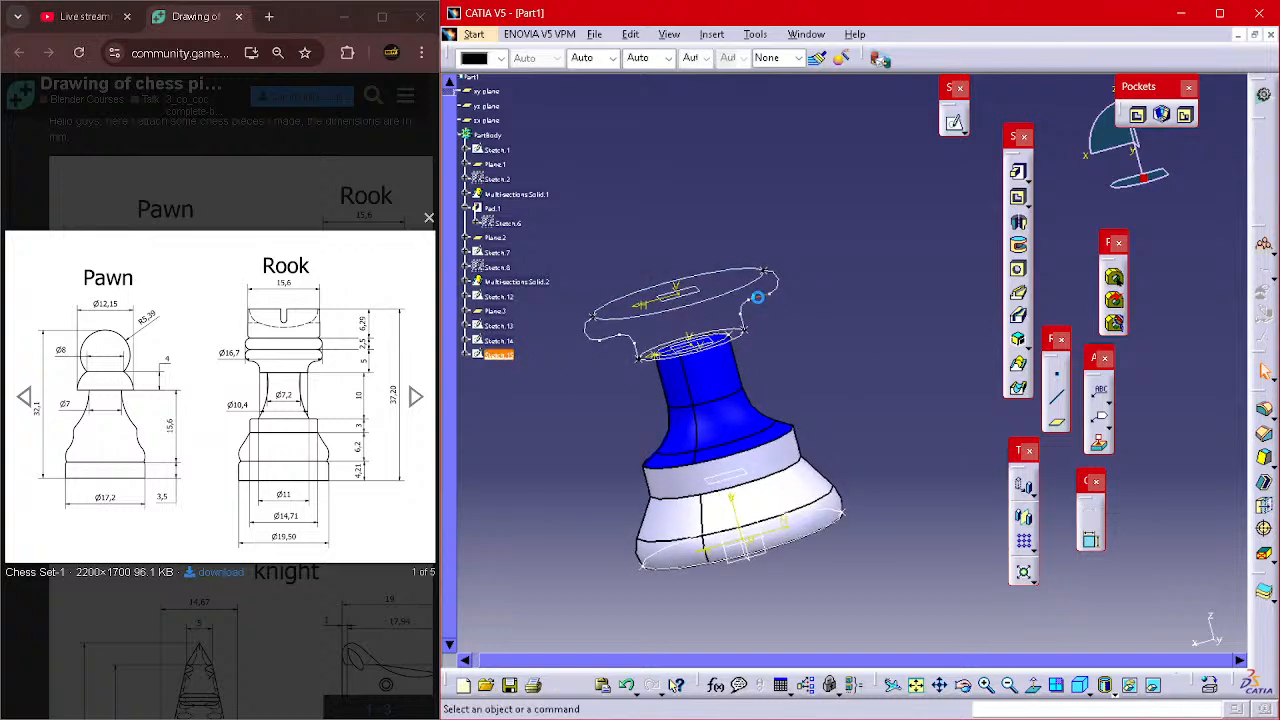
pyautogui.doubleClick(758, 297)
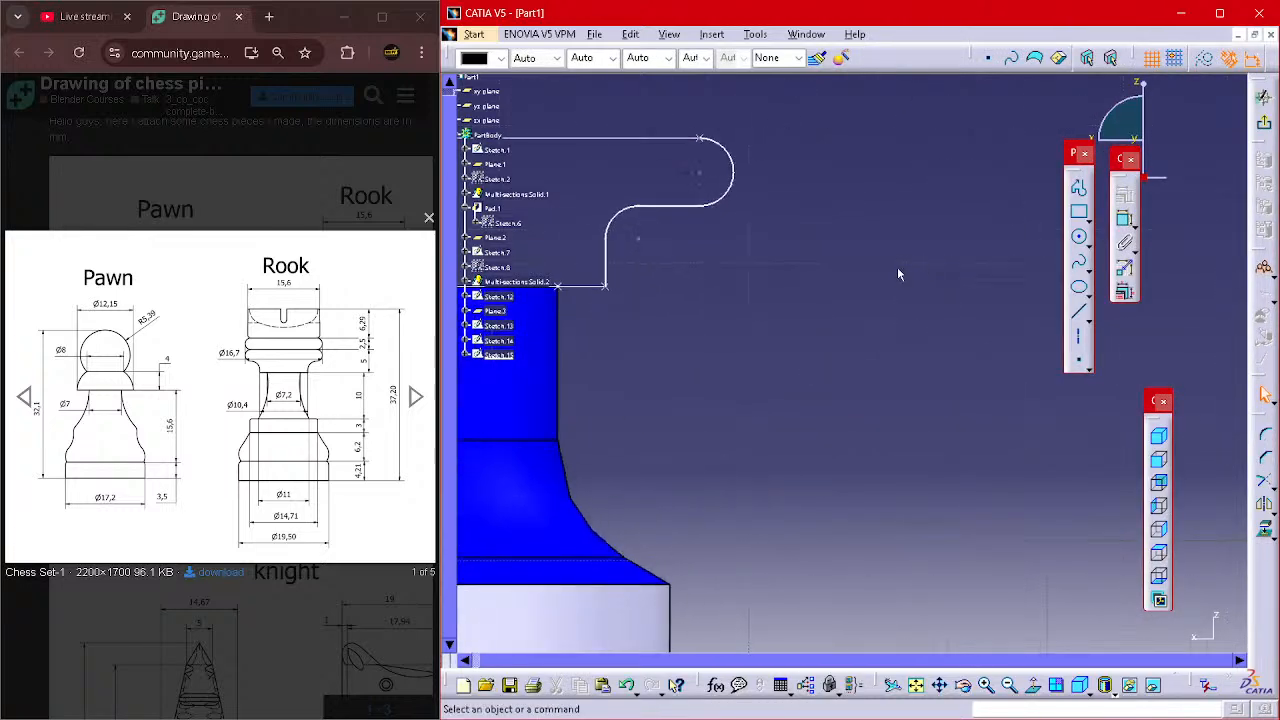
pyautogui.moveTo(884, 363); pyautogui.dragTo(892, 290, button='middle')
pyautogui.moveTo(944, 366)
pyautogui.mouseDown(button='middle')
pyautogui.moveTo(994, 414)
pyautogui.moveTo(1007, 321)
pyautogui.mouseUp(button='middle')
pyautogui.click(1126, 222)
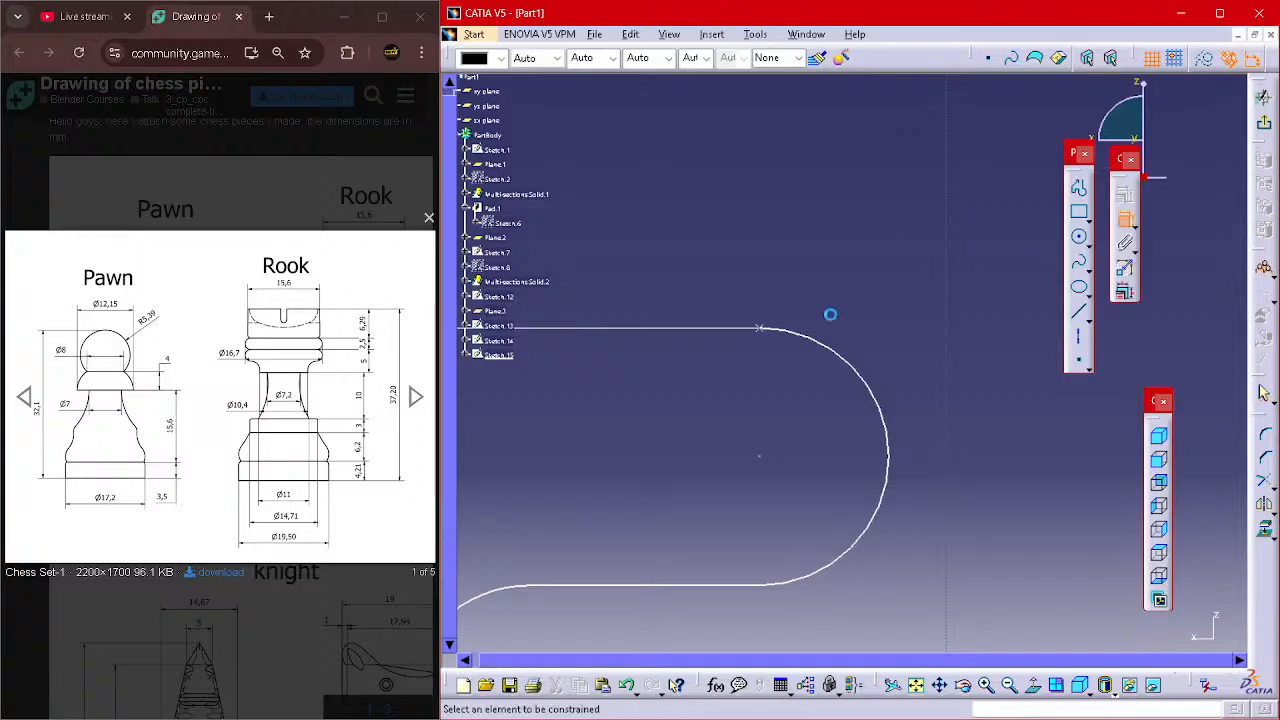
pyautogui.click(766, 330)
pyautogui.click(771, 253)
# - Constrain the lower end of the mirrored side profile to the edge of the circle at the neck's top, and exit the sketch
pyautogui.moveTo(834, 342); pyautogui.dragTo(1008, 213, button='middle')
pyautogui.moveTo(866, 402)
pyautogui.mouseDown(button='middle')
pyautogui.moveTo(838, 471)
pyautogui.moveTo(862, 508)
pyautogui.moveTo(884, 474)
pyautogui.mouseUp(button='middle')
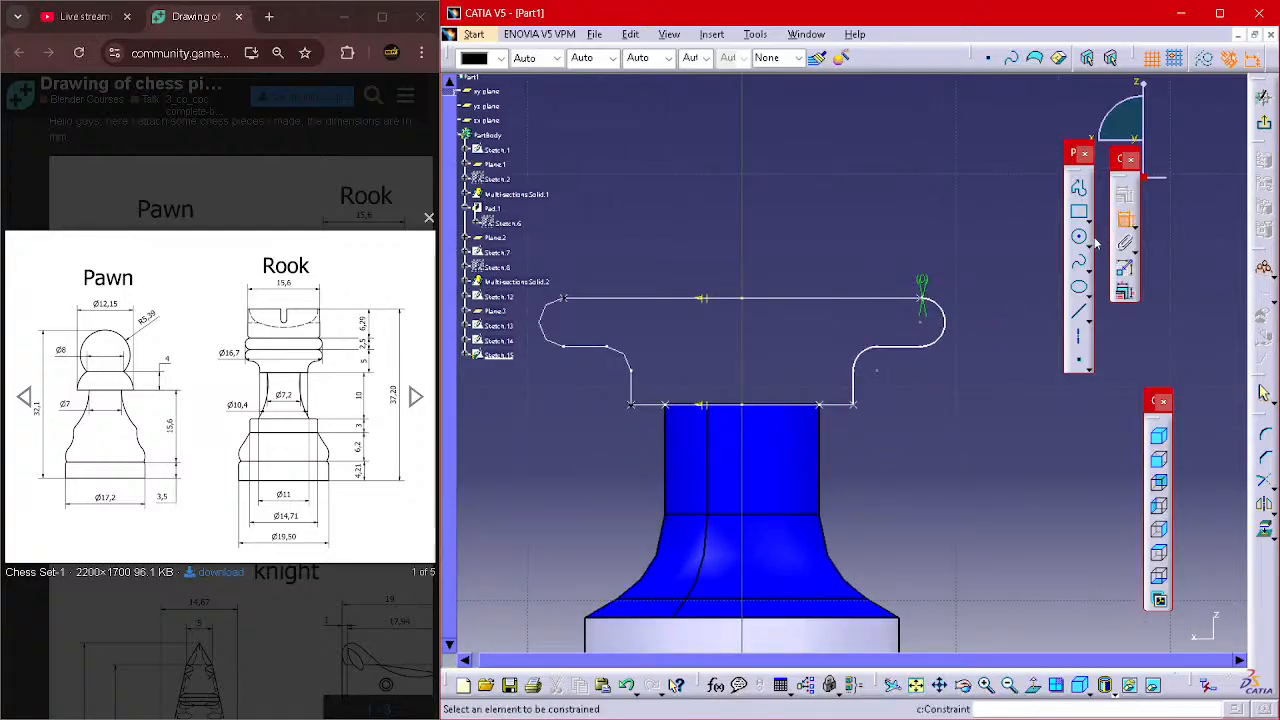
pyautogui.click(851, 406)
pyautogui.click(851, 406)
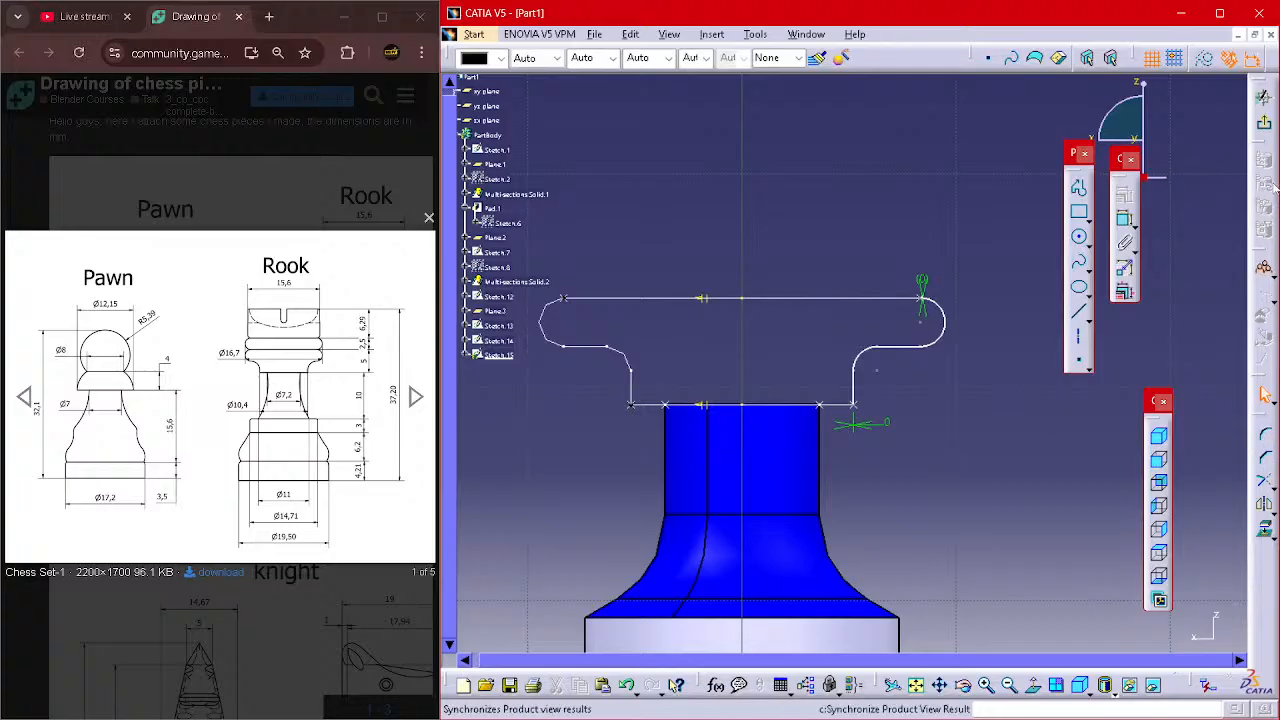
pyautogui.click(1264, 122)
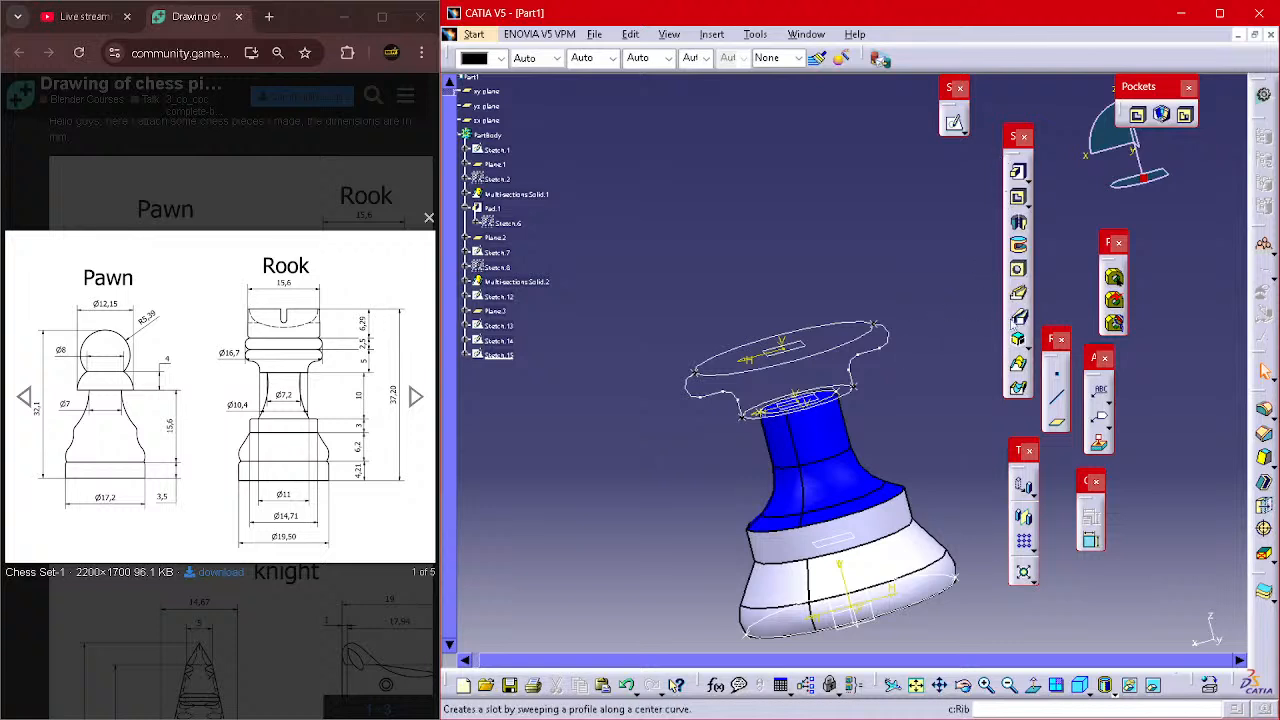
# - Start a multi-sections solid with the 16.7 mm circle and the circle at the neck's top as its sections
pyautogui.click(1018, 390)
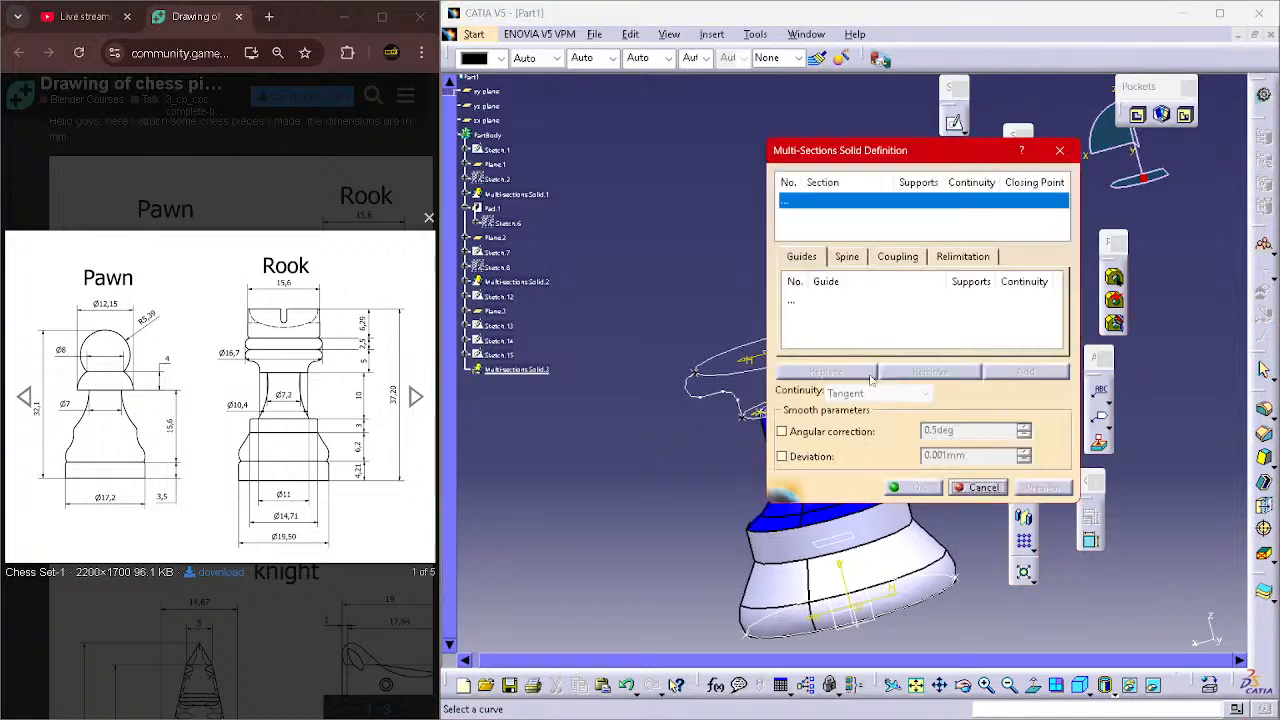
pyautogui.moveTo(621, 329); pyautogui.dragTo(501, 237, button='middle')
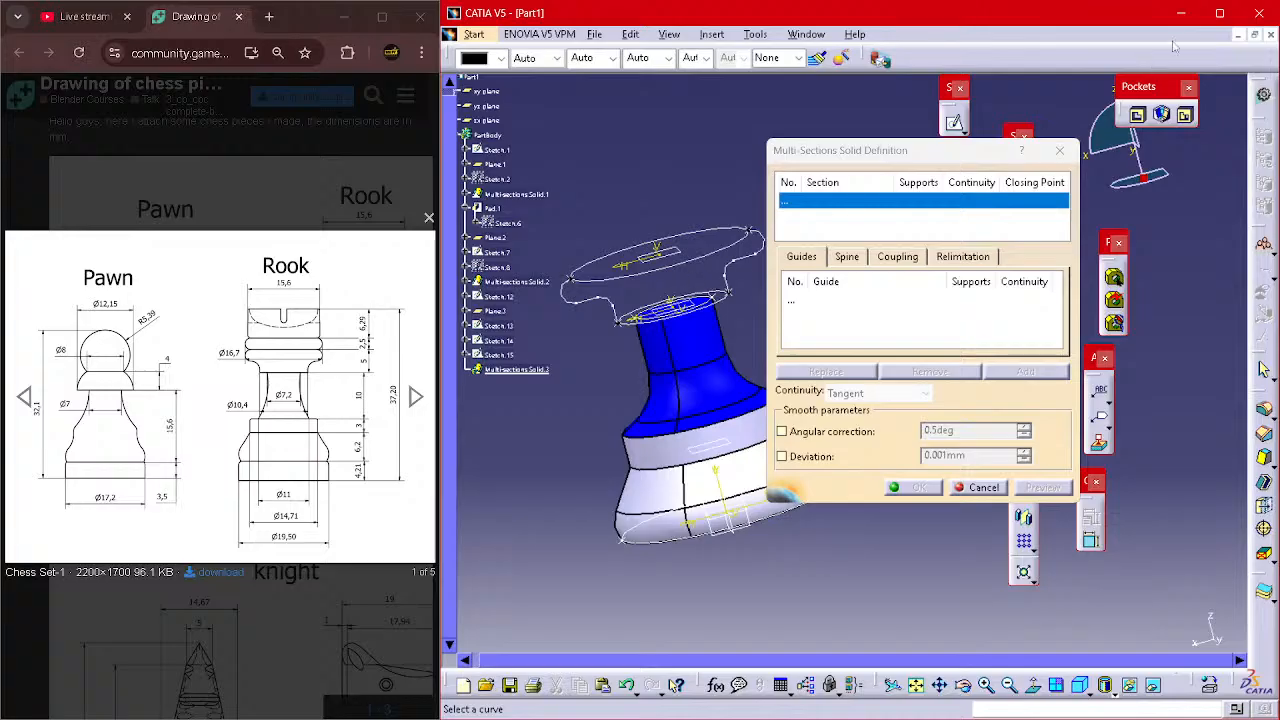
pyautogui.click(1219, 13)
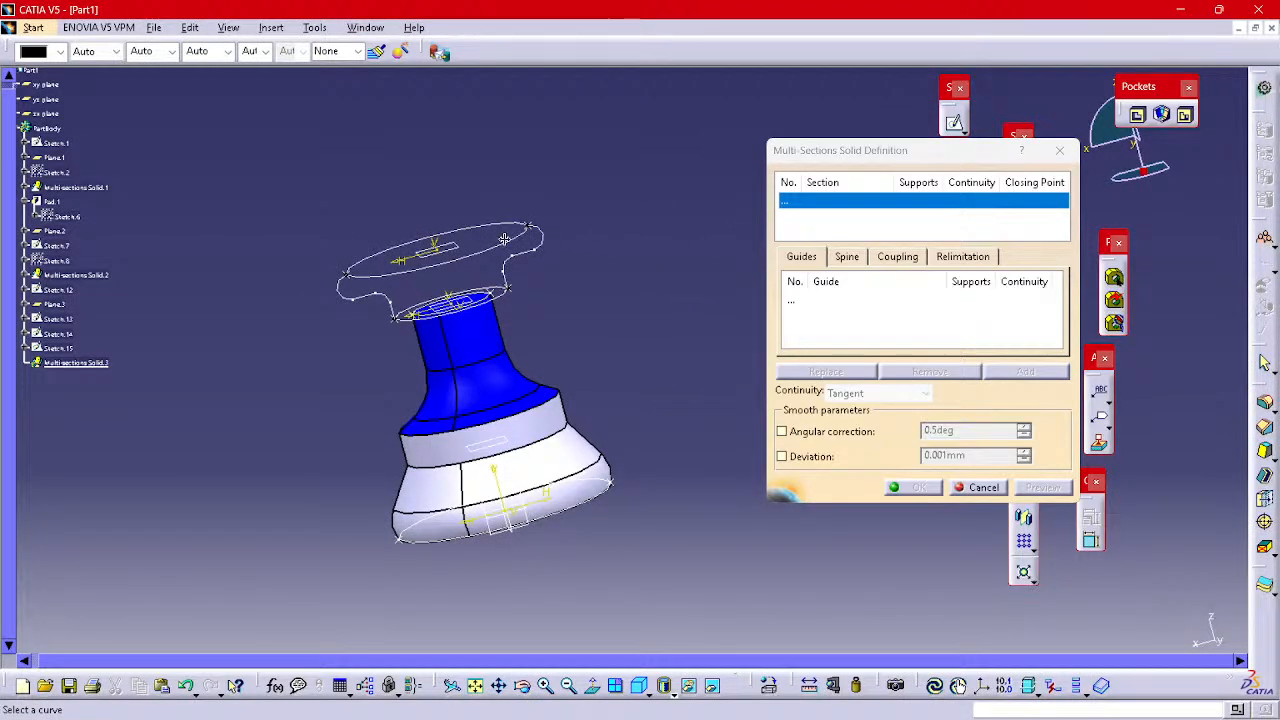
pyautogui.click(827, 211)
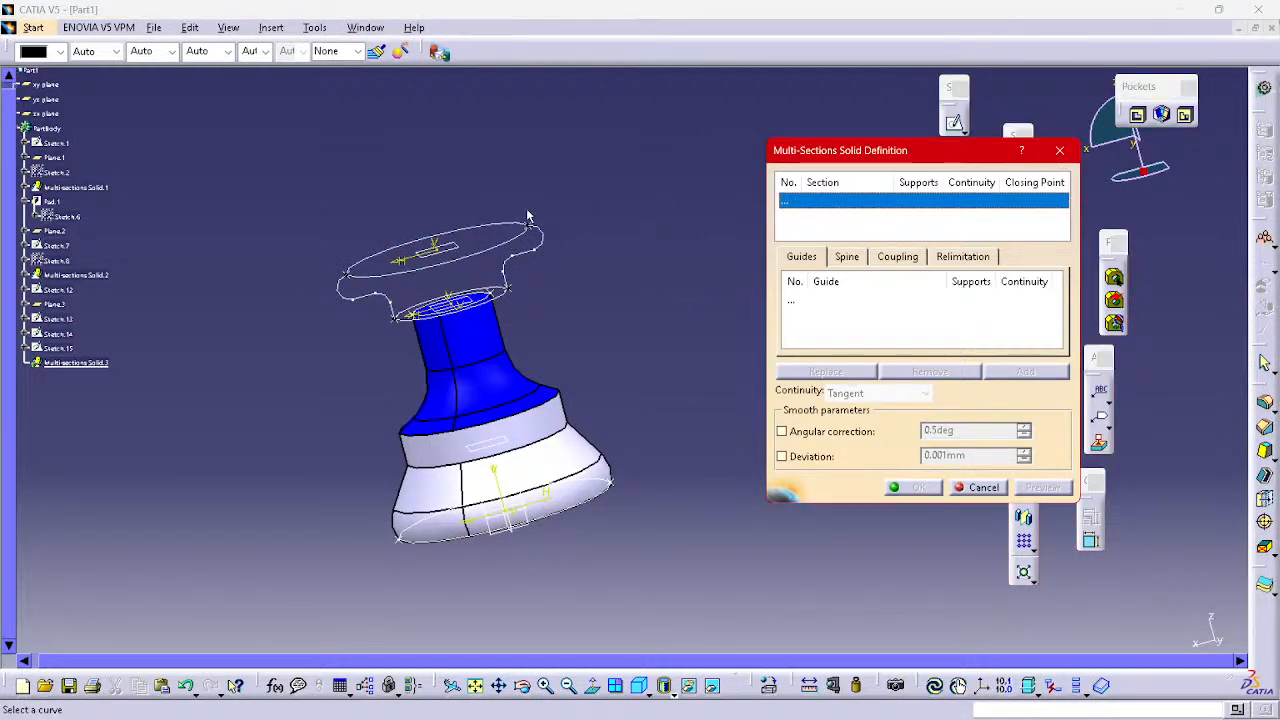
pyautogui.click(512, 237)
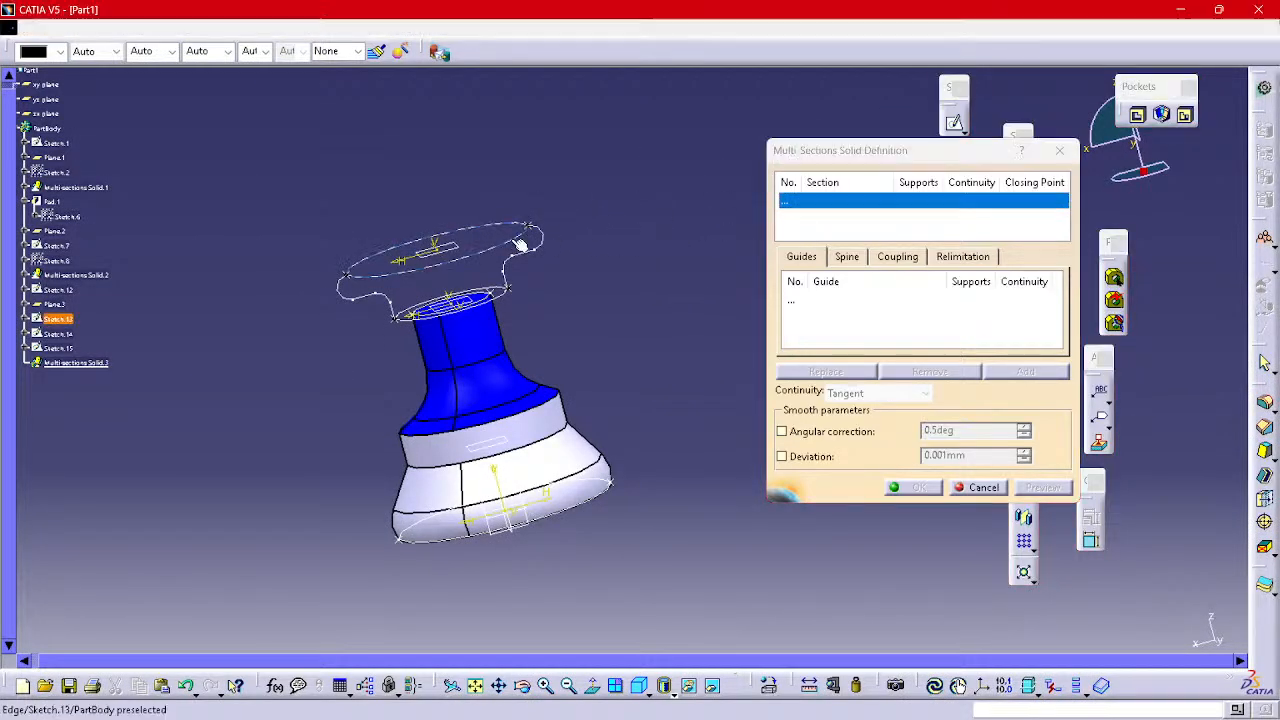
pyautogui.click(503, 298)
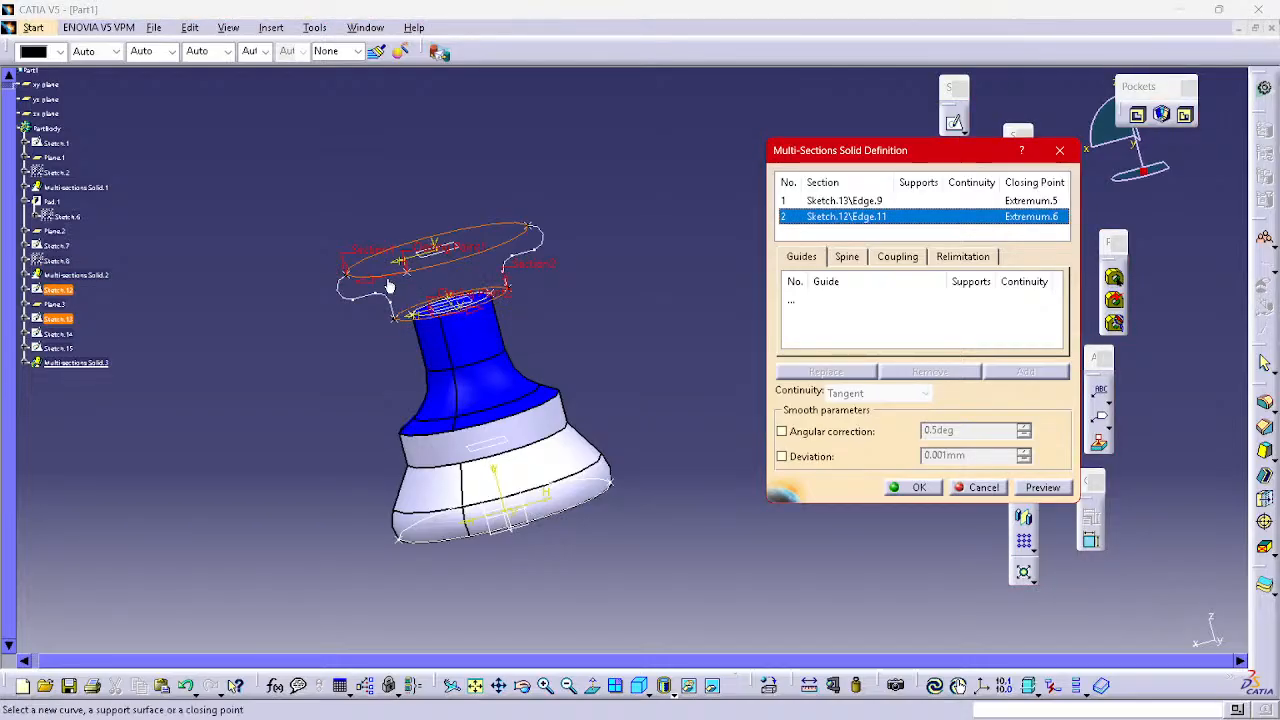
# - Try to build the multi-sections solid with the original and mirrored side profiles as guides, and leave the command
pyautogui.moveTo(562, 388); pyautogui.dragTo(658, 327, button='middle')
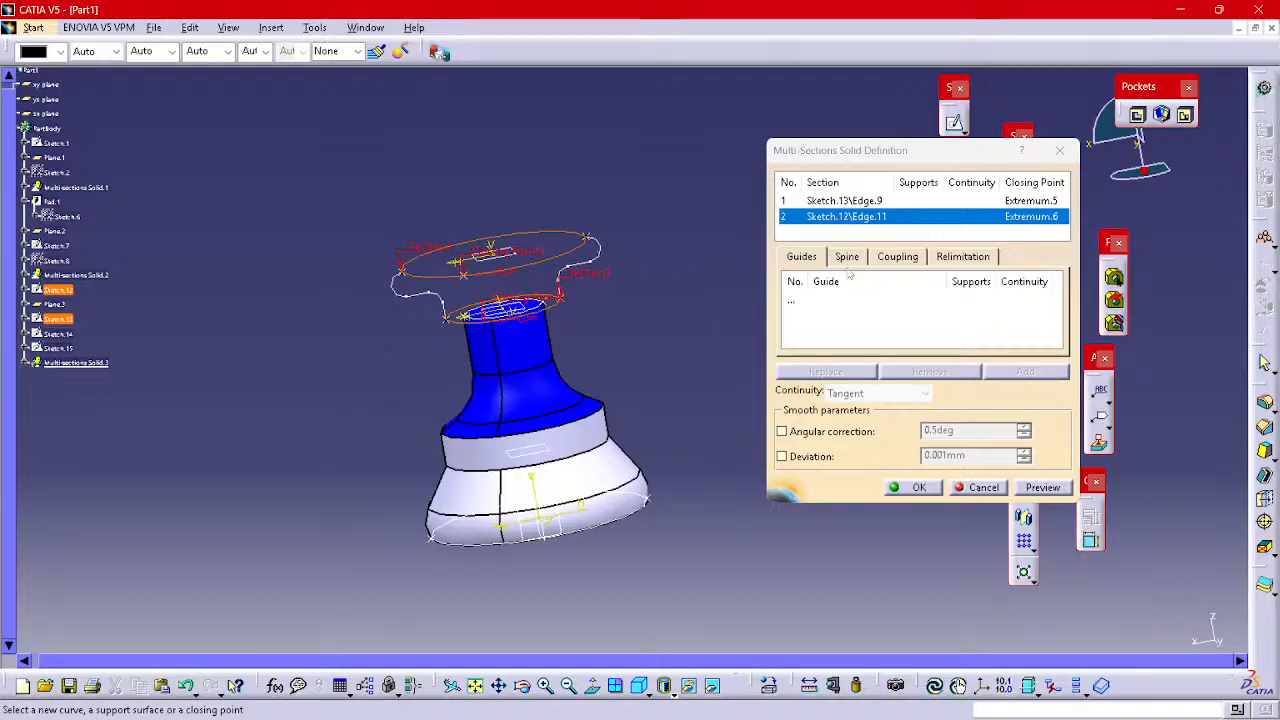
pyautogui.click(844, 304)
pyautogui.click(431, 292)
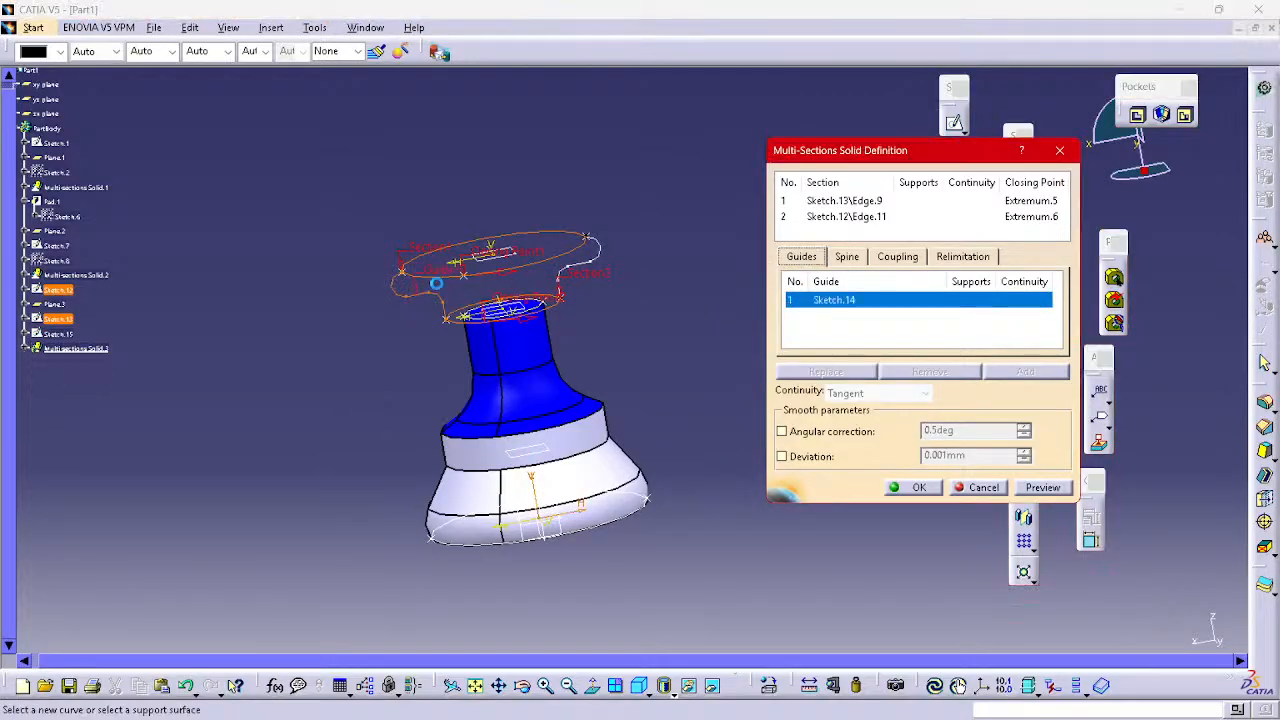
pyautogui.click(599, 247)
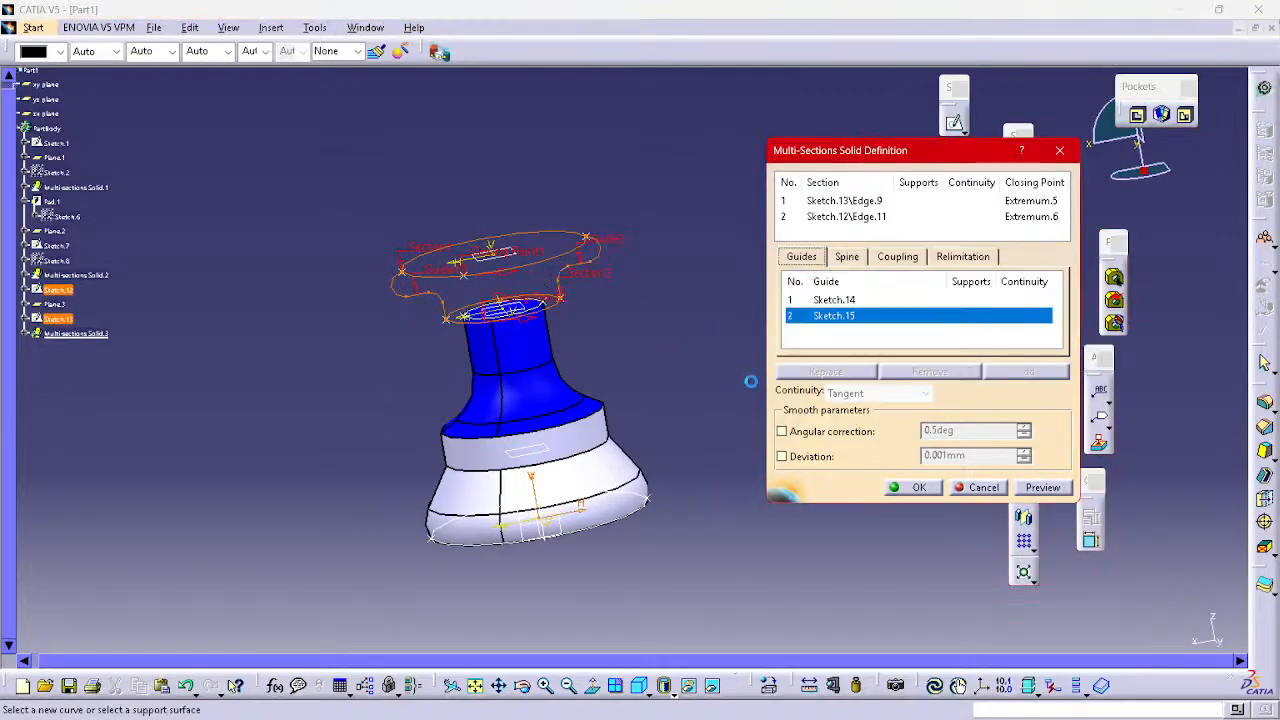
pyautogui.click(919, 487)
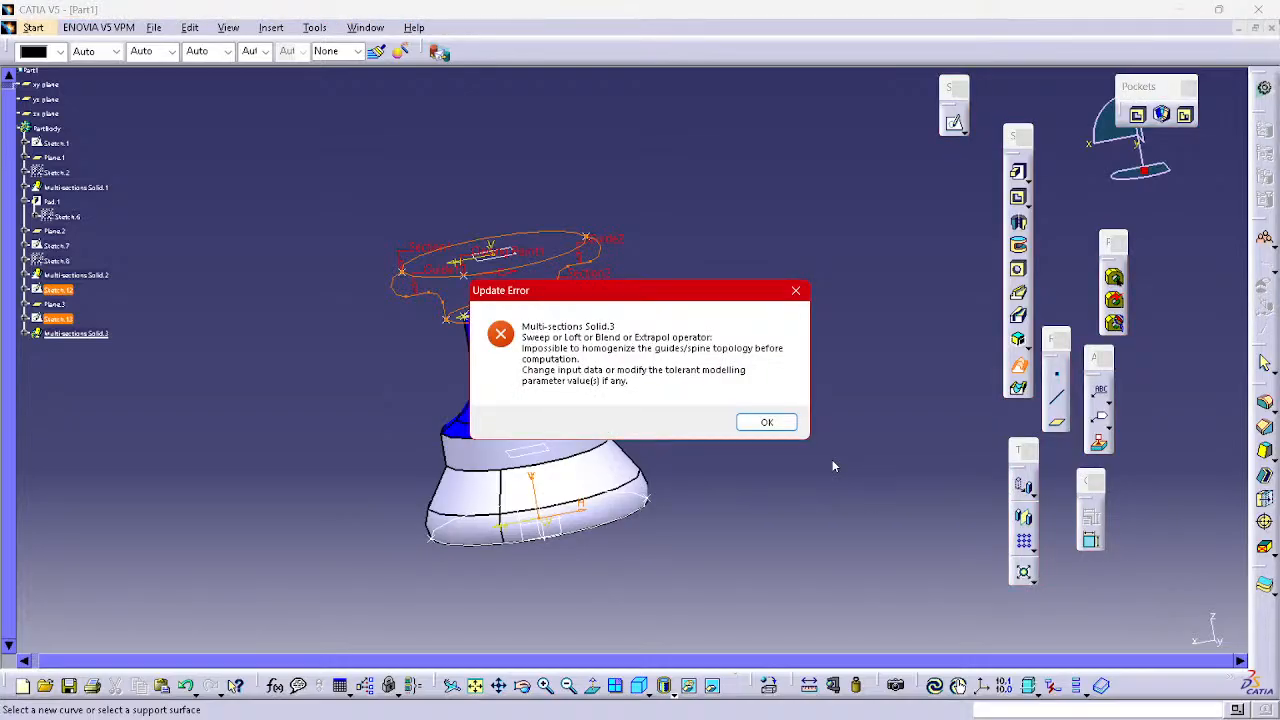
pyautogui.click(795, 290)
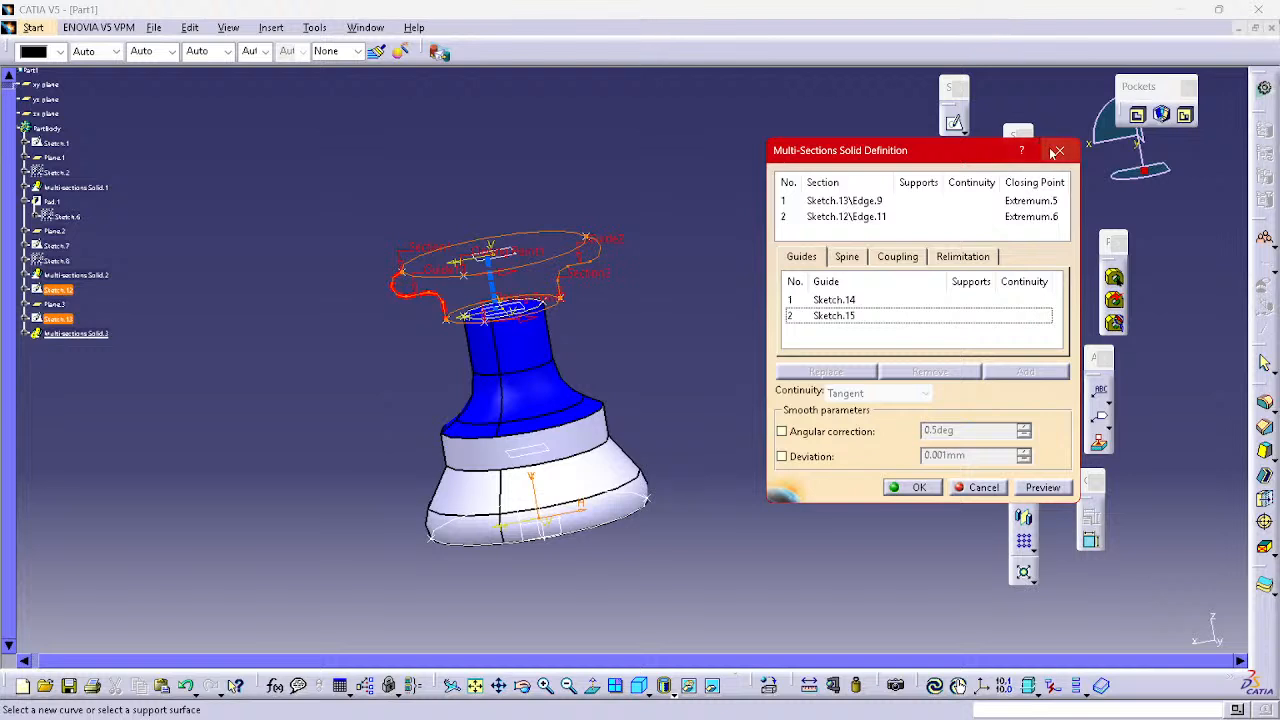
pyautogui.click(1056, 151)
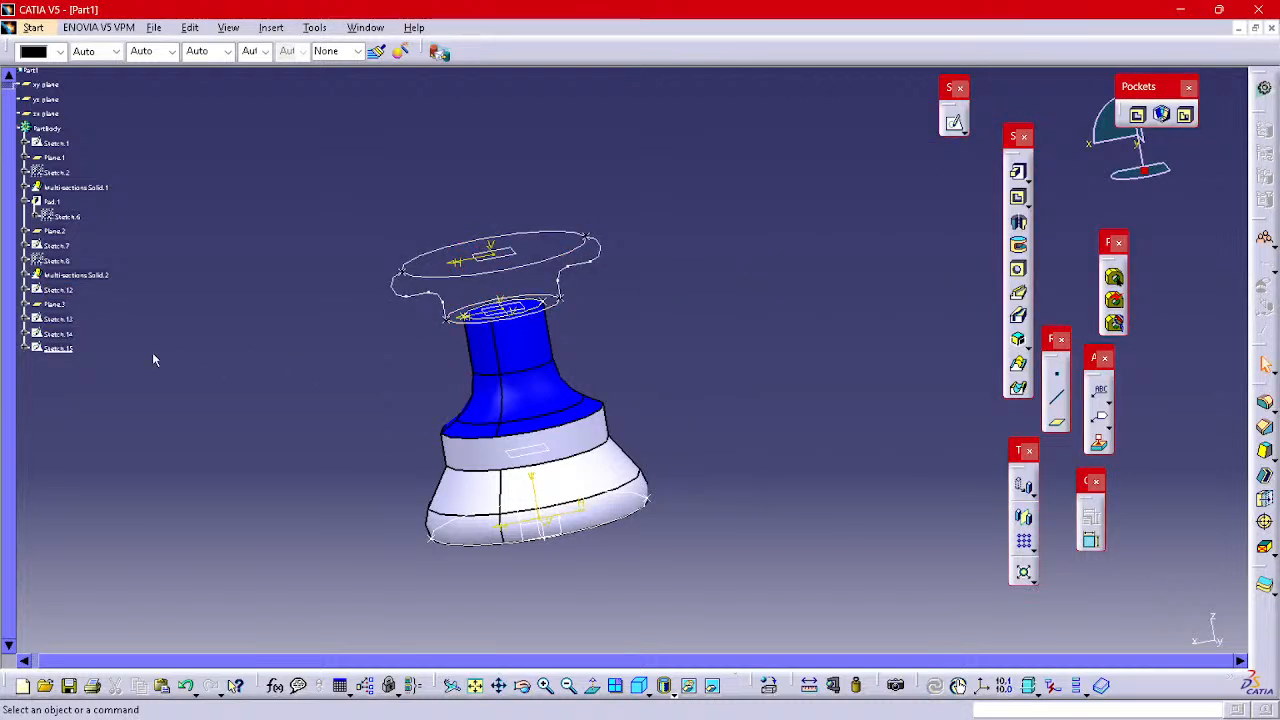
# - Reopen the original side profile's sketch, reshape the curve between its two arcs freehand, and exit the sketch
pyautogui.doubleClick(57, 333)
pyautogui.moveTo(691, 460); pyautogui.dragTo(844, 487, button='middle')
pyautogui.click(844, 487)
pyautogui.moveTo(844, 487); pyautogui.dragTo(845, 300, button='middle')
pyautogui.moveTo(848, 376)
pyautogui.mouseDown(button='middle')
pyautogui.moveTo(901, 550)
pyautogui.moveTo(894, 534)
pyautogui.mouseUp(button='middle')
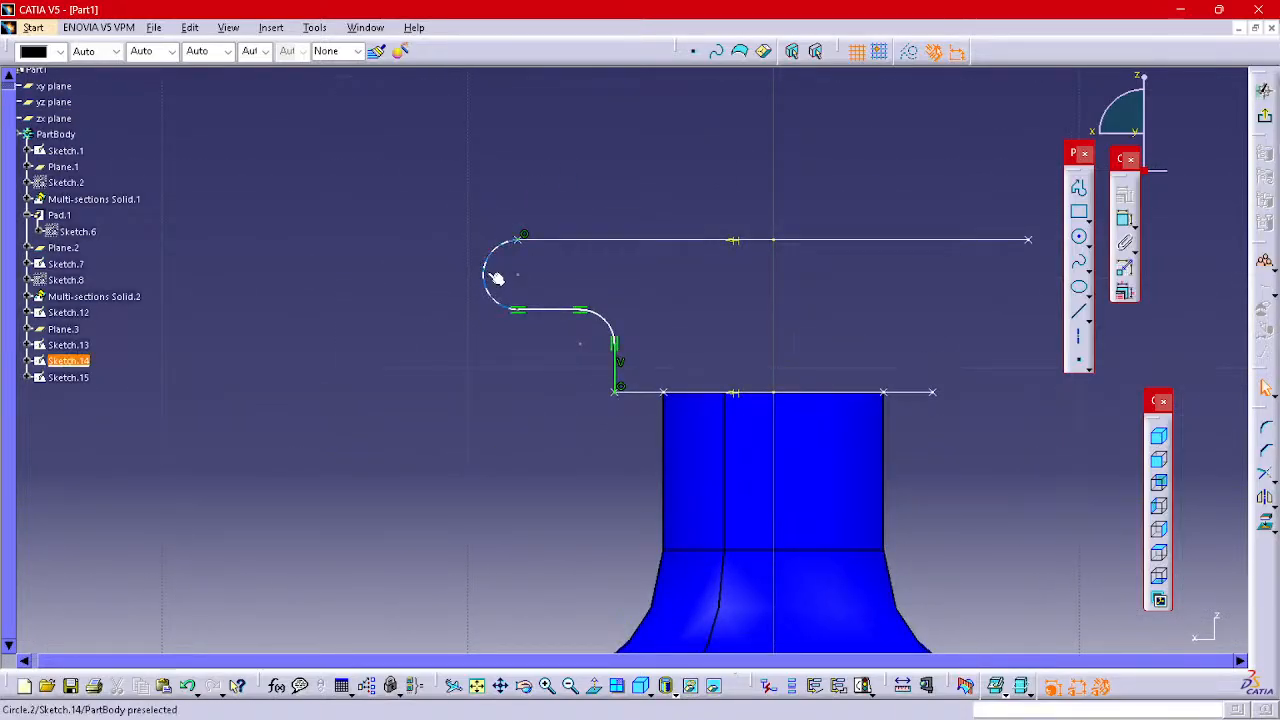
pyautogui.press('super+Right')
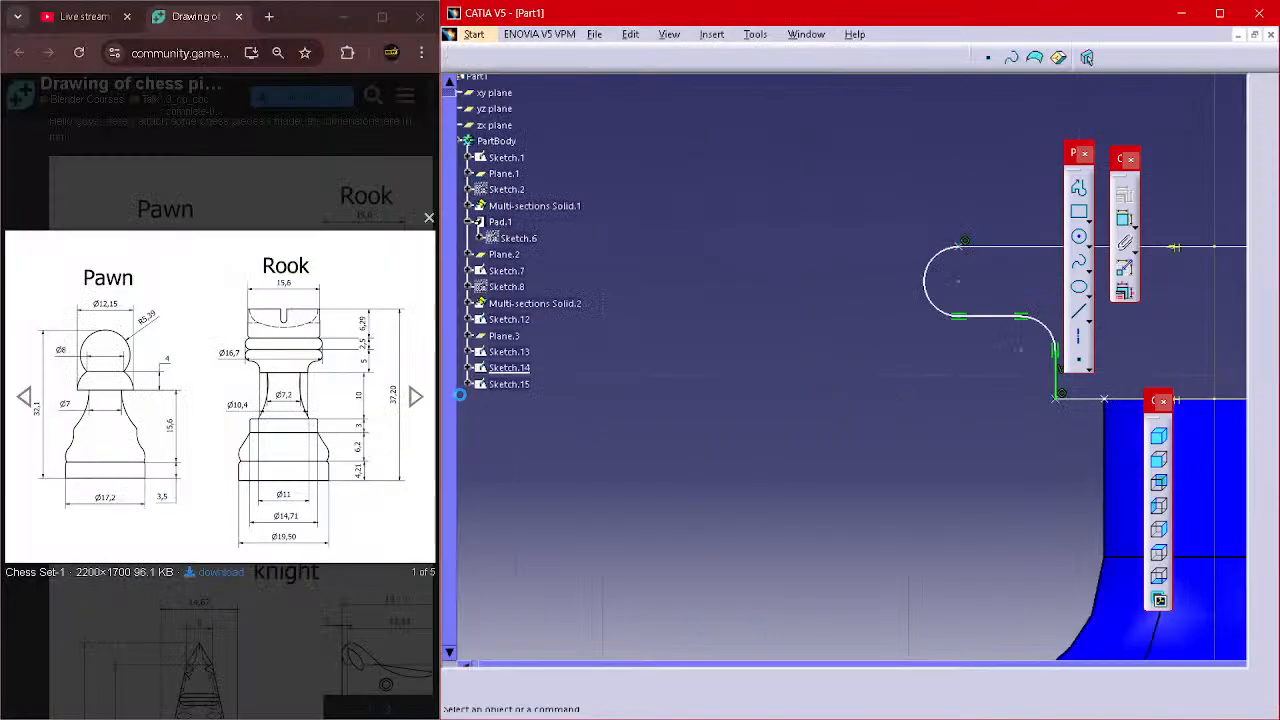
pyautogui.moveTo(668, 349); pyautogui.dragTo(619, 327, button='middle')
pyautogui.moveTo(675, 258)
pyautogui.mouseDown()
pyautogui.moveTo(696, 256)
pyautogui.moveTo(663, 242)
pyautogui.moveTo(677, 258)
pyautogui.mouseUp()
pyautogui.click(712, 244)
pyautogui.moveTo(716, 260); pyautogui.dragTo(706, 312, button='middle')
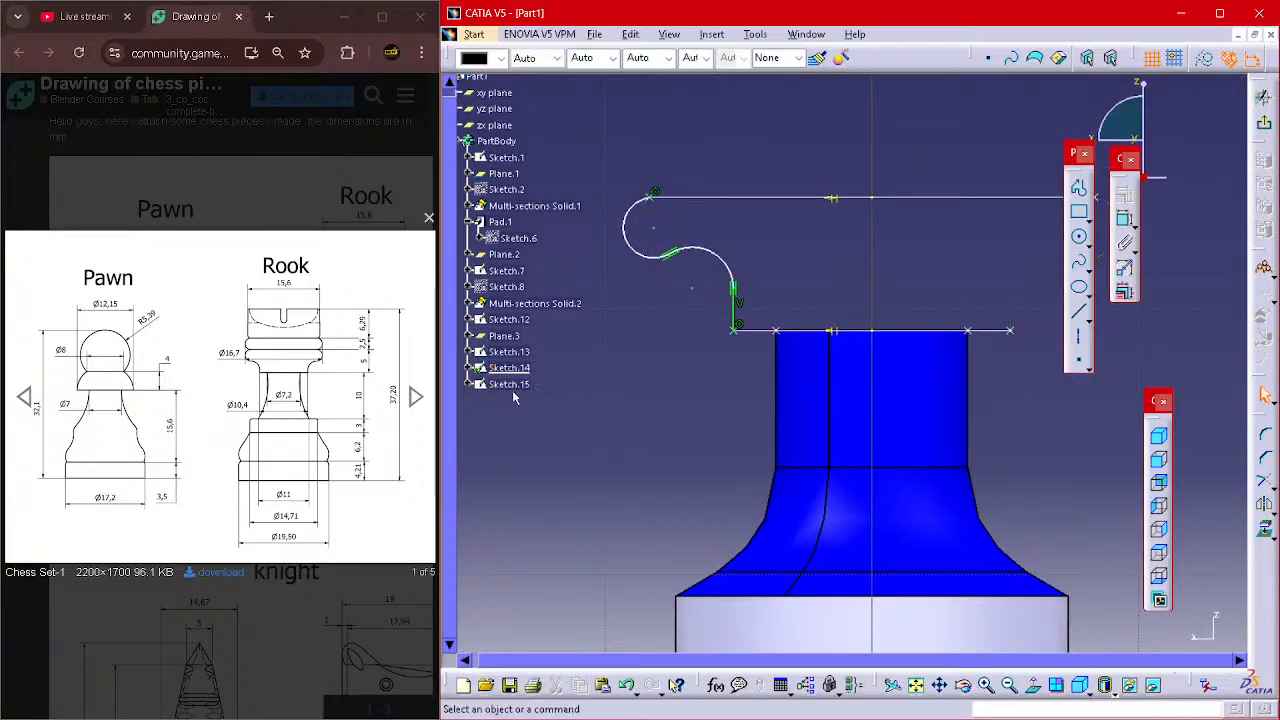
pyautogui.click(526, 370)
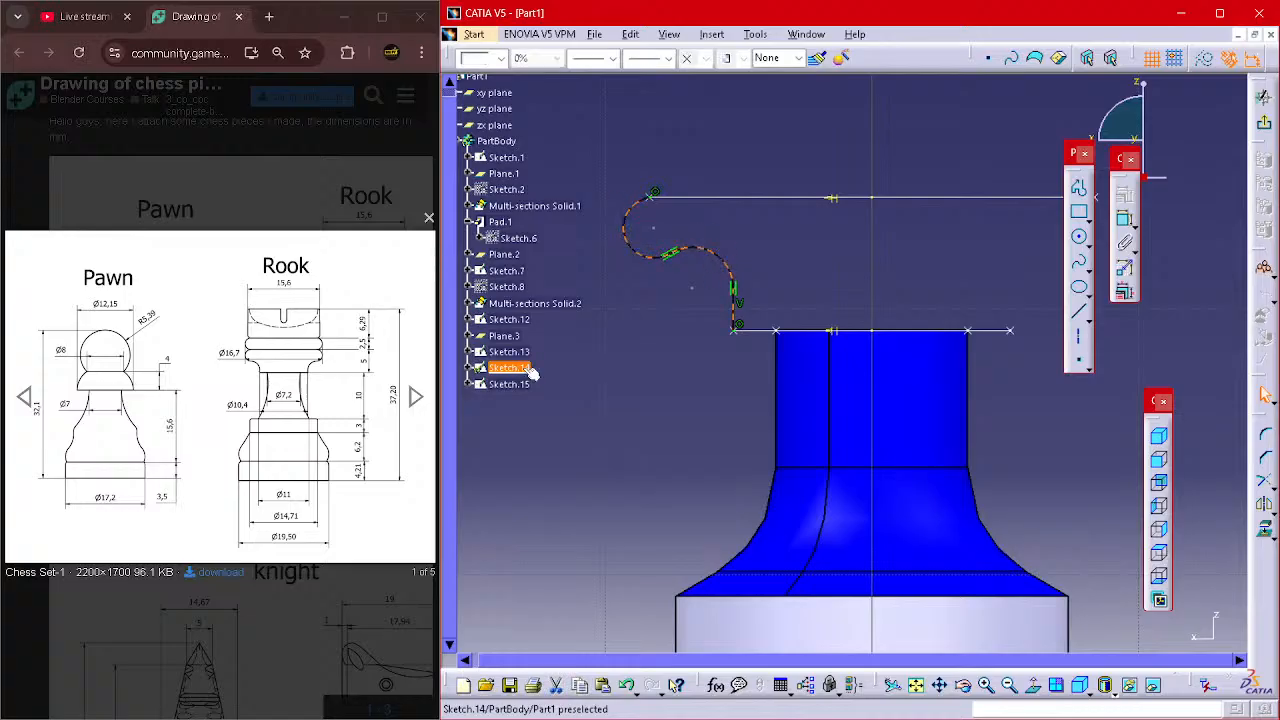
pyautogui.click(627, 417)
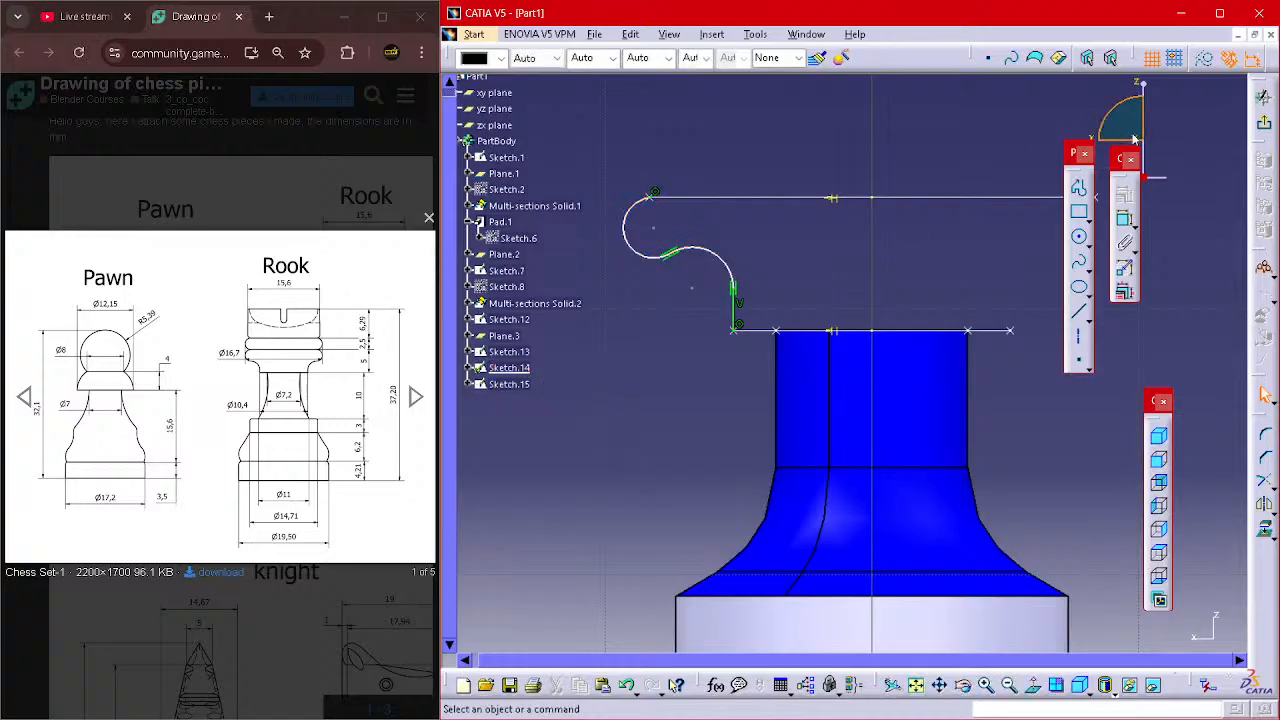
pyautogui.click(1264, 97)
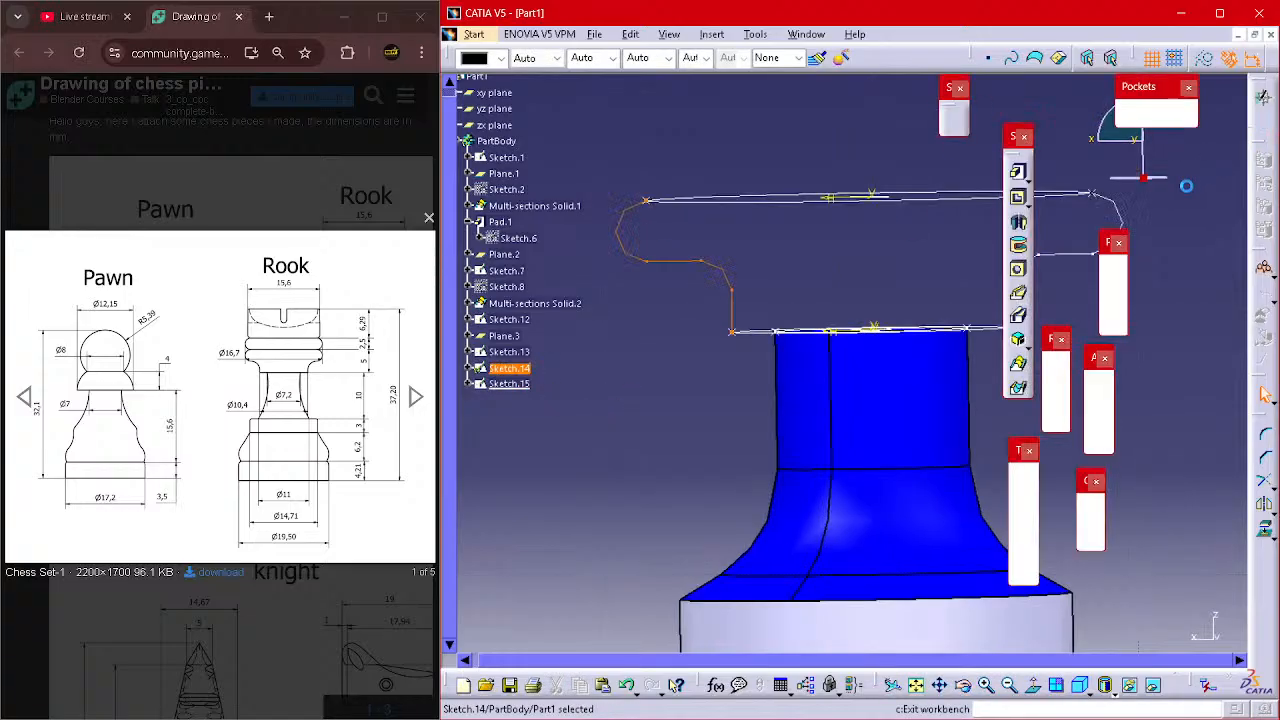
# - Delete both side profile sketches, the mirrored one and the original
pyautogui.click(523, 386)
pyautogui.press('Delete')
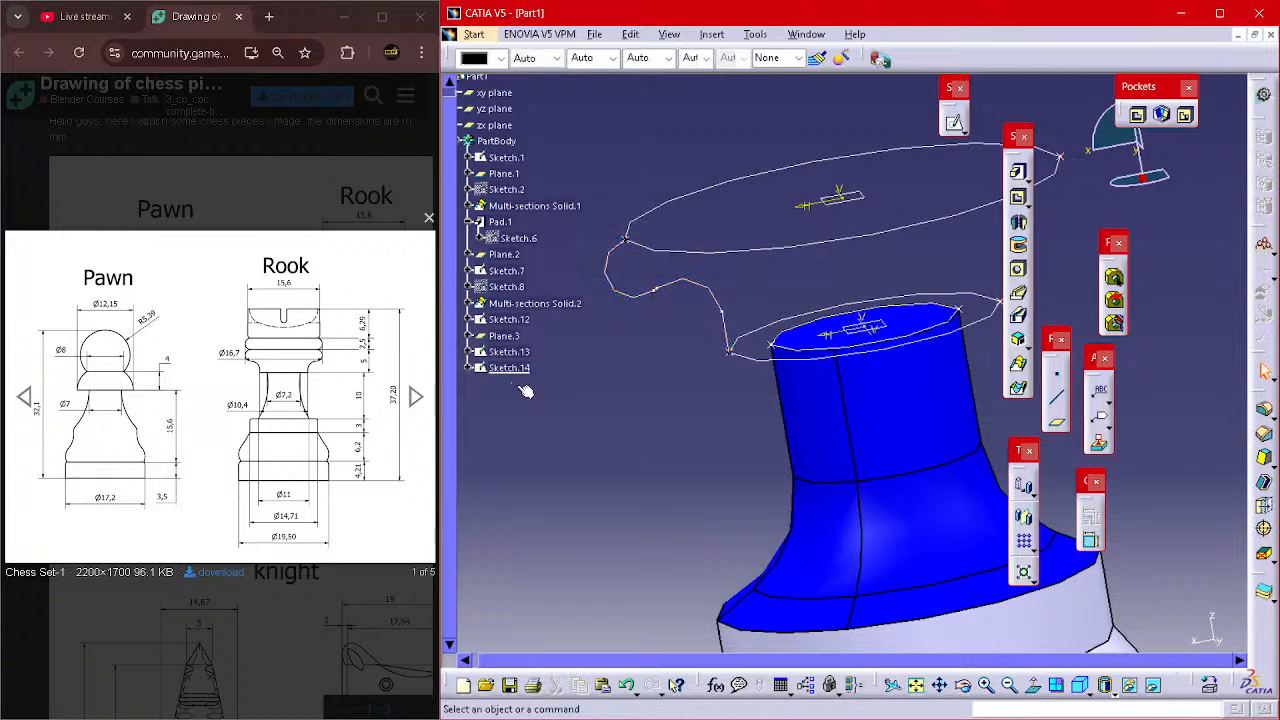
pyautogui.click(533, 372)
pyautogui.press('Delete')
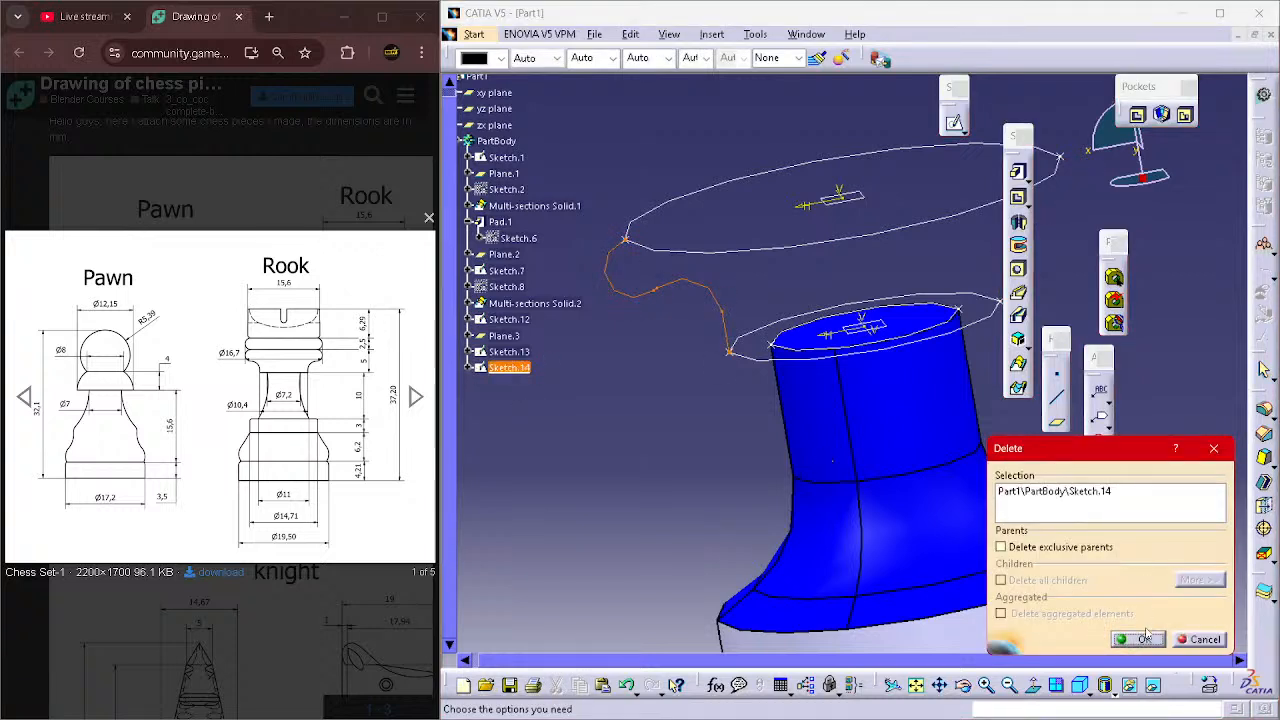
pyautogui.click(1145, 638)
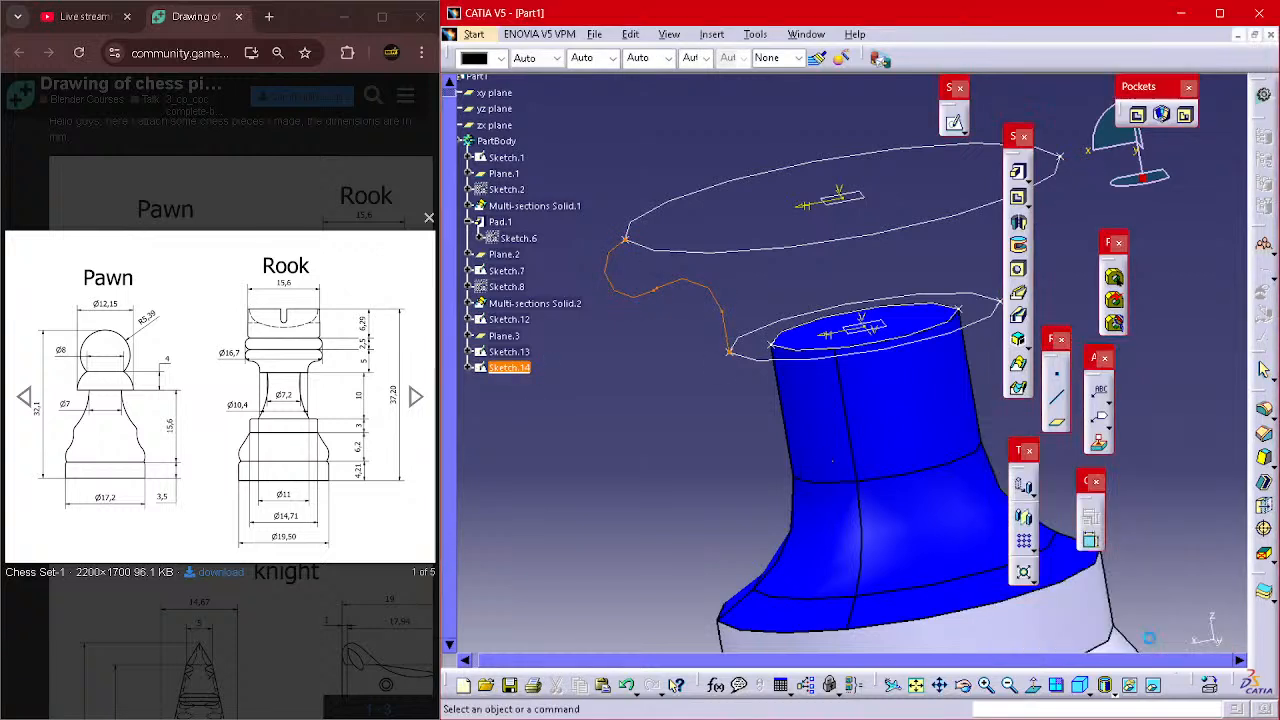
# - Create a new sketch on the vertical reference plane through the rook's axis
pyautogui.click(956, 124)
pyautogui.moveTo(820, 376)
pyautogui.keyDown('ctrl'); pyautogui.mouseDown(button='middle')
pyautogui.moveTo(832, 520)
pyautogui.moveTo(862, 376)
pyautogui.mouseUp(button='middle'); pyautogui.keyUp('ctrl')
pyautogui.middleClick(865, 490)
pyautogui.click(866, 370)
pyautogui.keyDown('ctrl'); pyautogui.moveTo(847, 514); pyautogui.dragTo(927, 412, button='middle'); pyautogui.keyUp('ctrl')
pyautogui.moveTo(927, 412); pyautogui.dragTo(1005, 408, button='middle')
pyautogui.keyDown('ctrl'); pyautogui.moveTo(1005, 408); pyautogui.dragTo(1006, 374, button='middle'); pyautogui.keyUp('ctrl')
pyautogui.moveTo(1006, 374); pyautogui.dragTo(1071, 452, button='middle')
# - Start a profile at the 16.7 mm circle's edge with an outward horizontal line about 1 mm long and a tangent semicircle about 1.2 mm across
pyautogui.click(1079, 187)
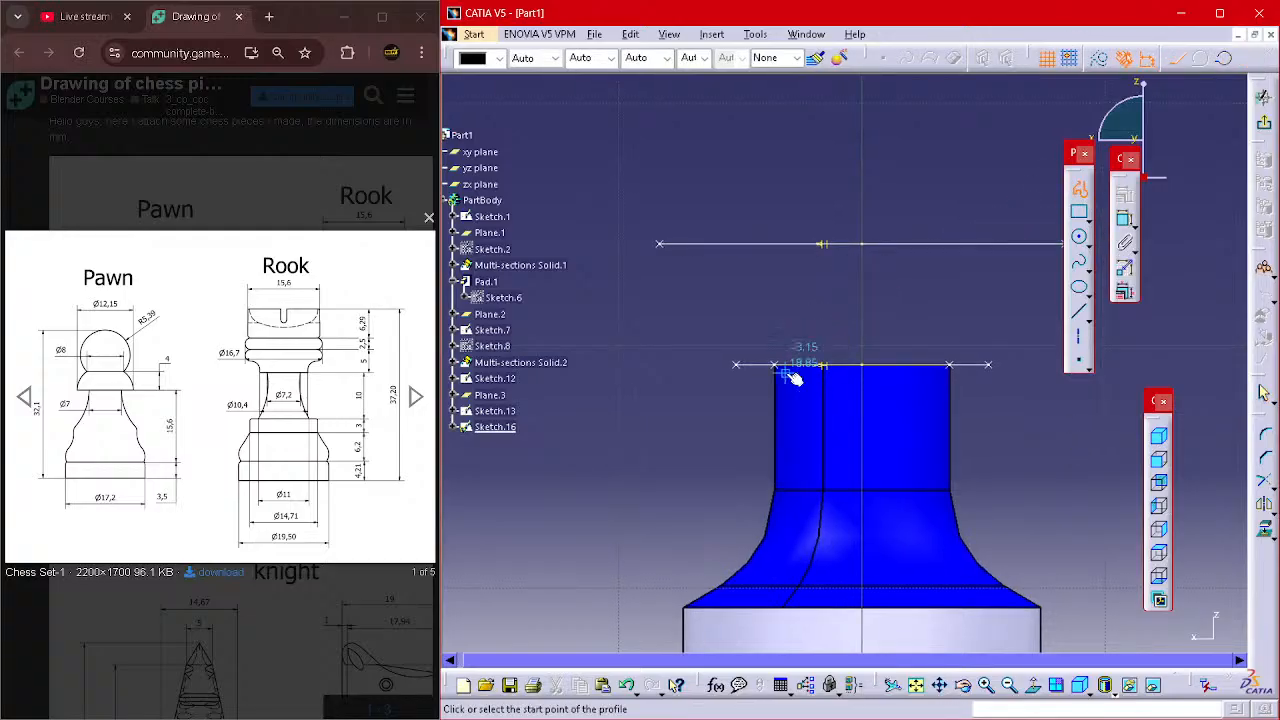
pyautogui.moveTo(686, 402)
pyautogui.mouseDown(button='middle')
pyautogui.moveTo(744, 419)
pyautogui.moveTo(727, 286)
pyautogui.mouseUp(button='middle')
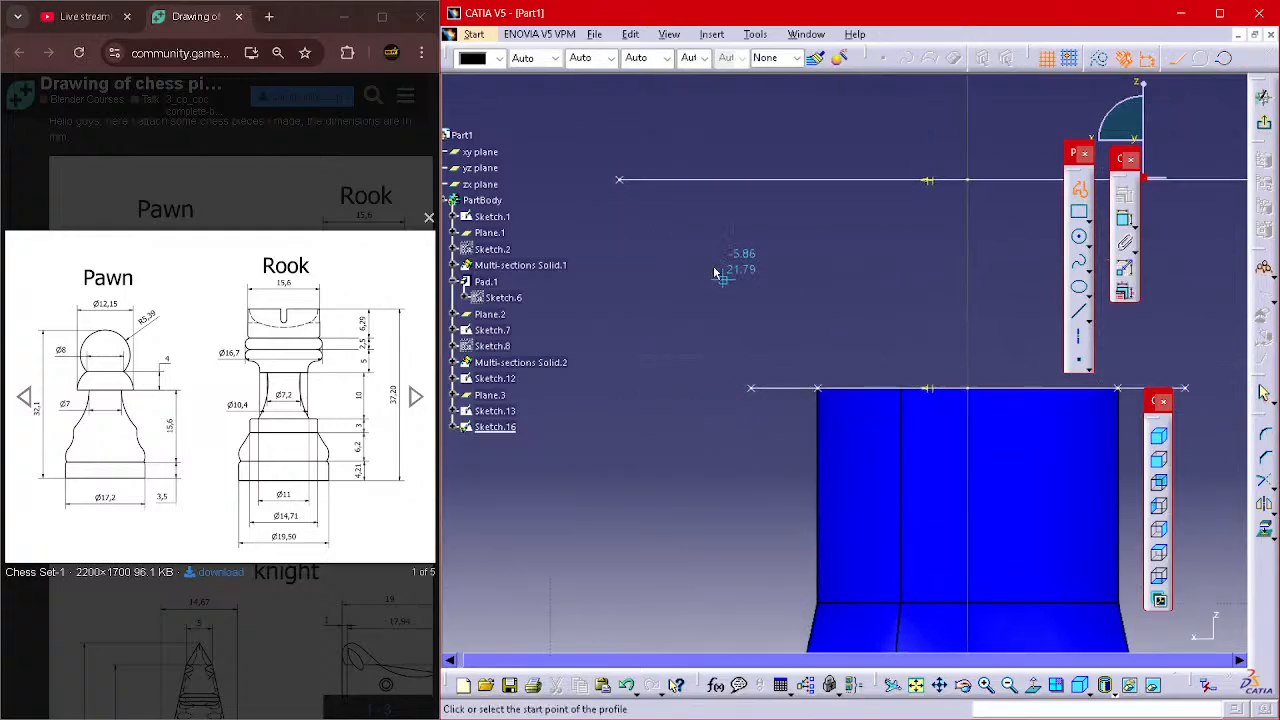
pyautogui.click(620, 181)
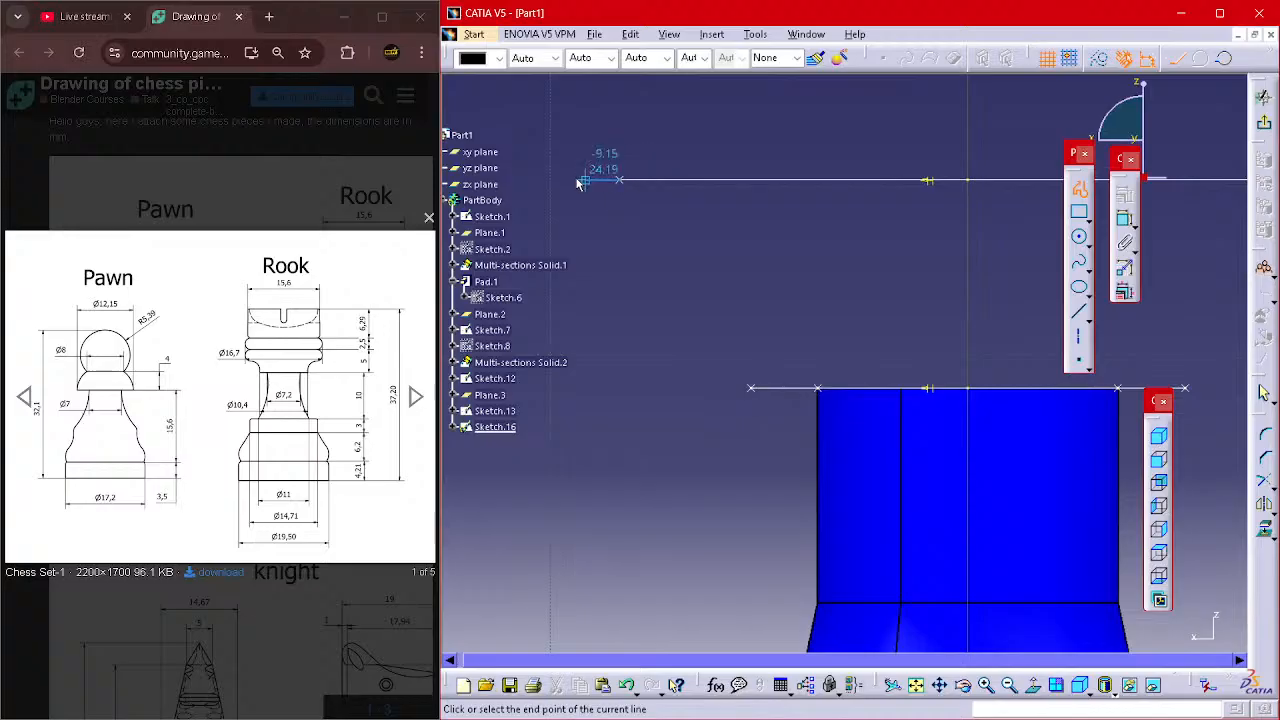
pyautogui.moveTo(577, 181); pyautogui.dragTo(584, 232)
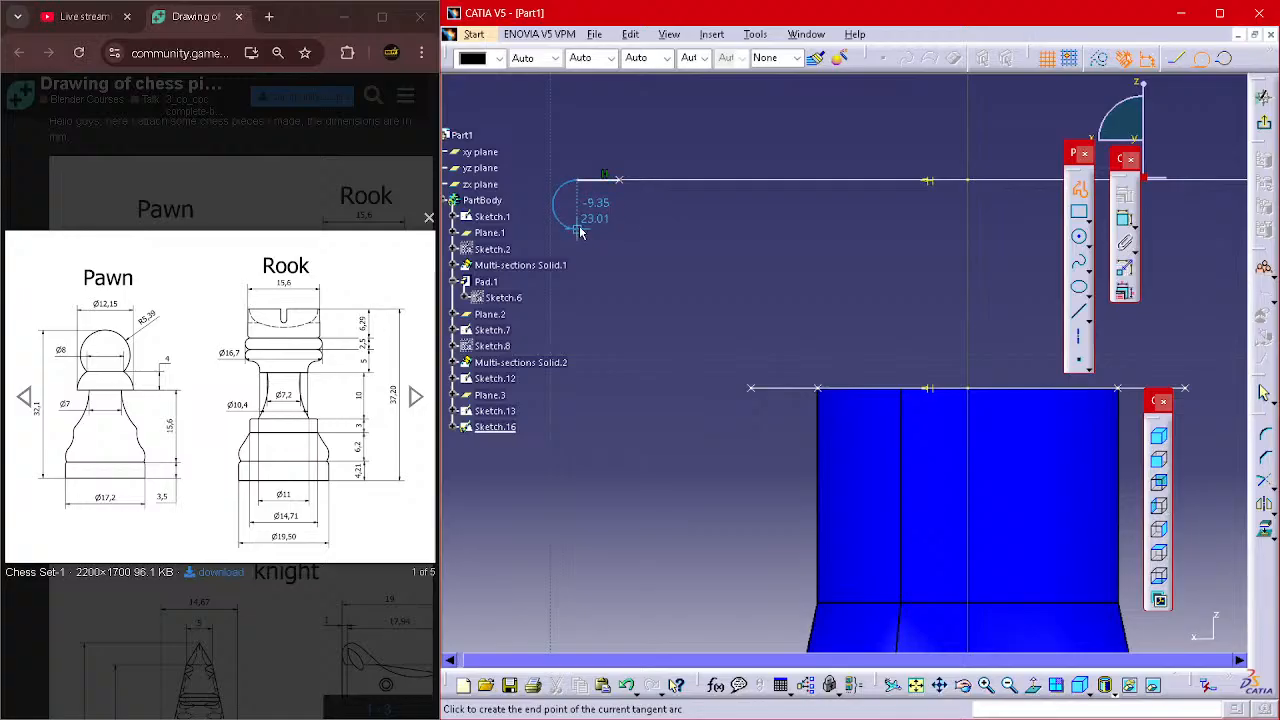
pyautogui.click(580, 232)
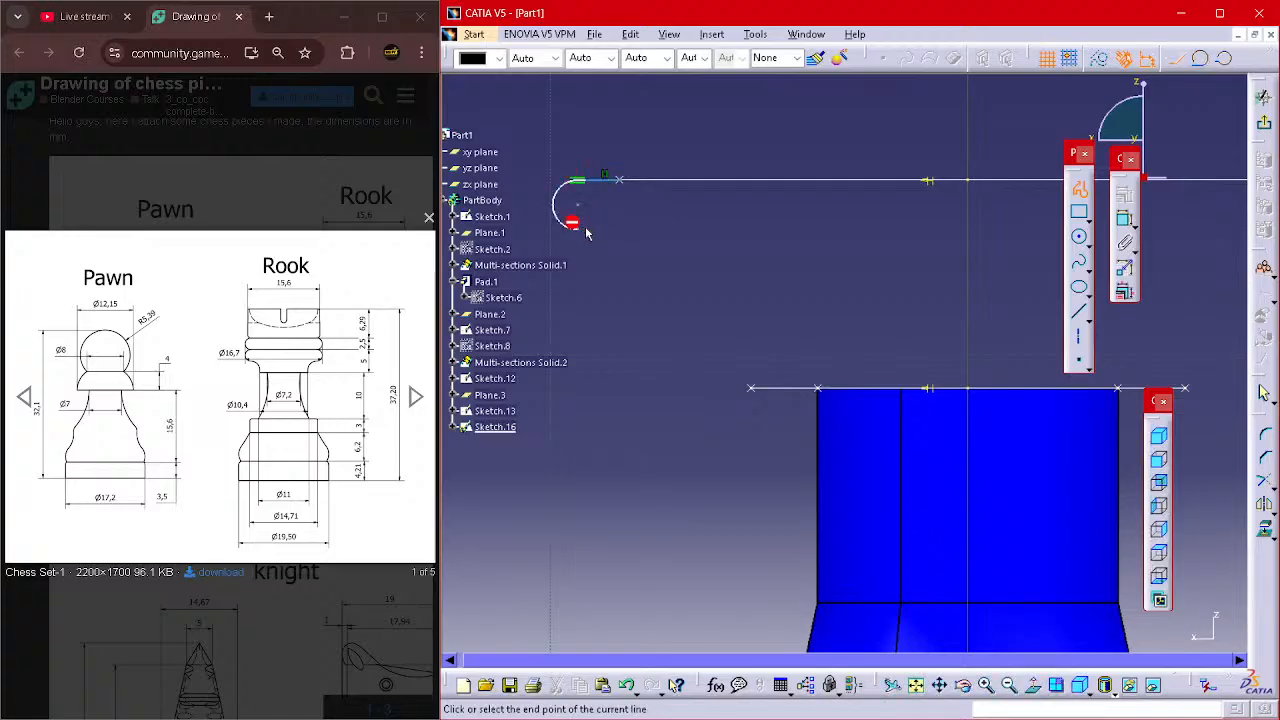
# - Finish the profile with an inward horizontal line, a tangent arc of about 2.6 mm radius, and a vertical line to the neck-top circle's edge
pyautogui.moveTo(665, 255); pyautogui.dragTo(744, 349)
pyautogui.click(753, 338)
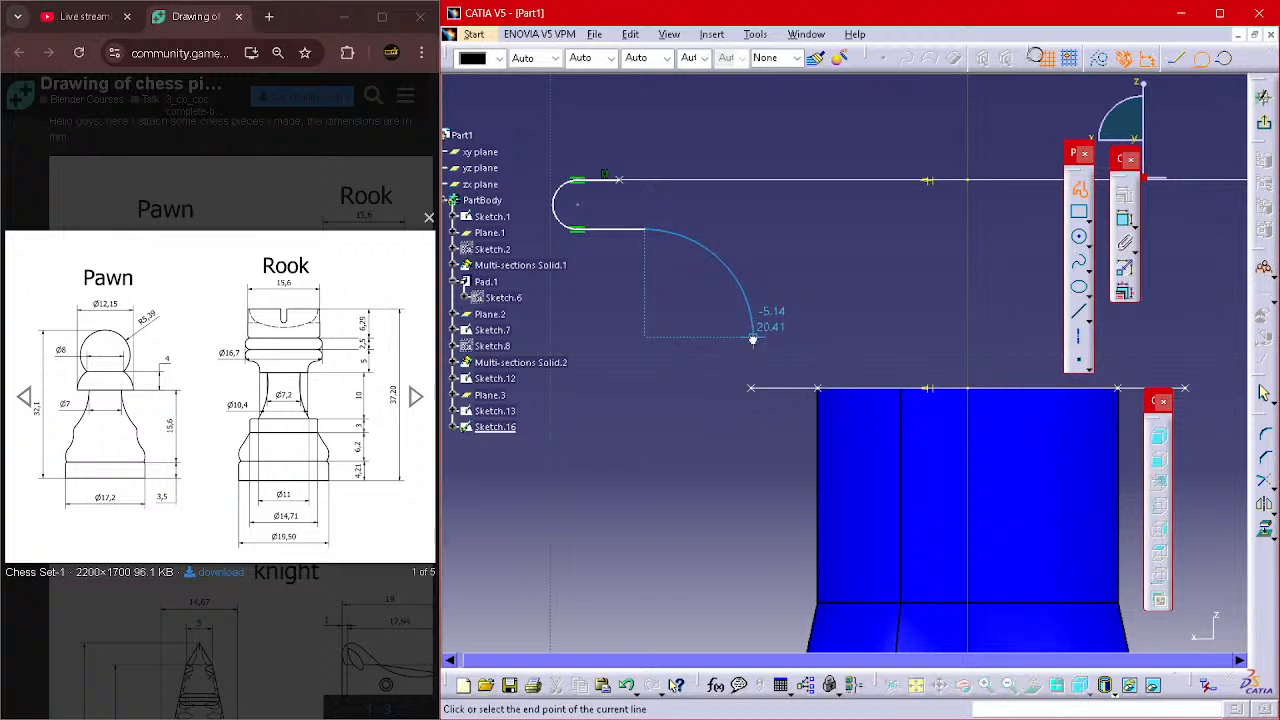
pyautogui.click(753, 388)
pyautogui.doubleClick(1057, 197)
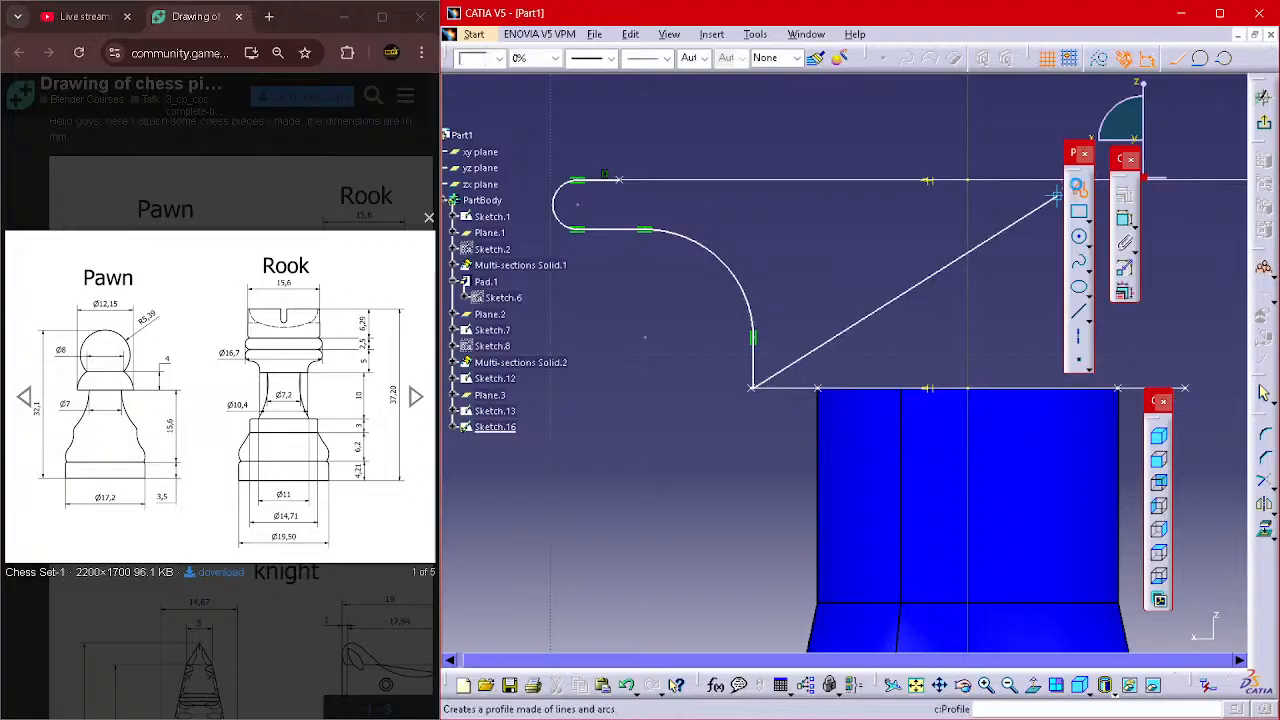
pyautogui.click(1078, 187)
pyautogui.click(978, 271)
pyautogui.moveTo(978, 271)
pyautogui.mouseDown(button='middle')
pyautogui.moveTo(1040, 371)
pyautogui.moveTo(923, 294)
pyautogui.moveTo(1018, 384)
pyautogui.mouseUp(button='middle')
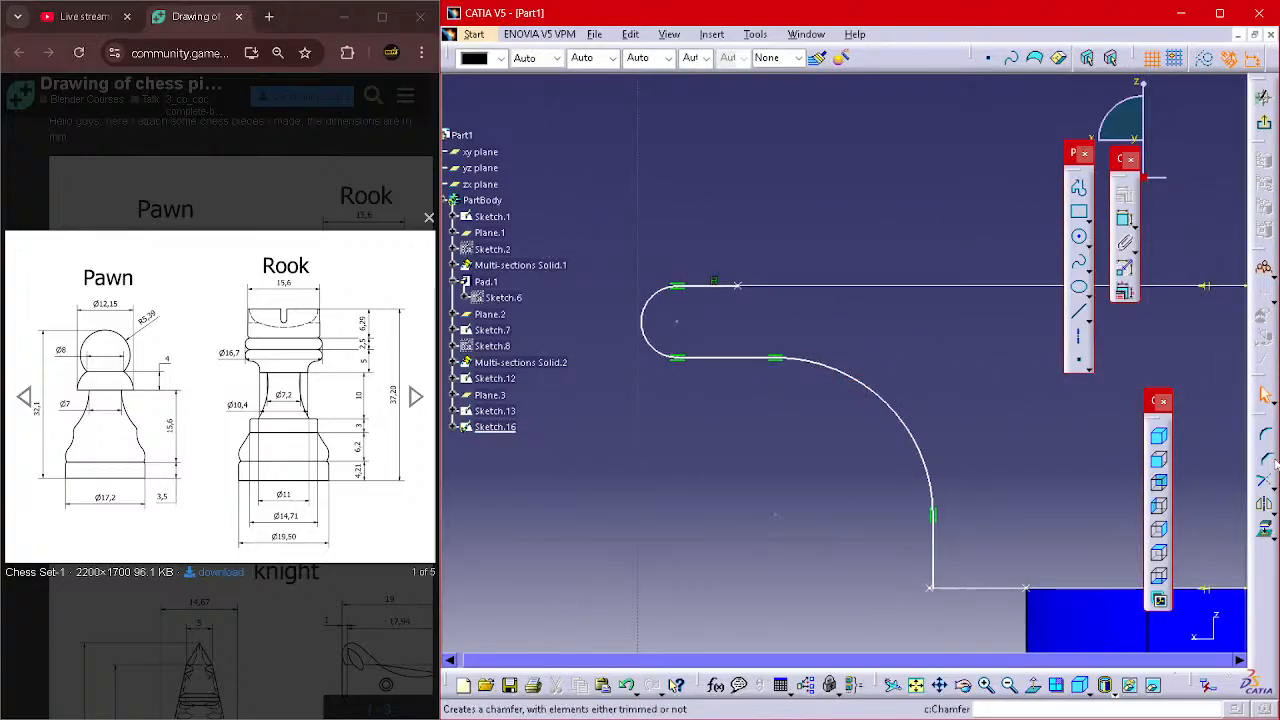
pyautogui.click(1078, 236)
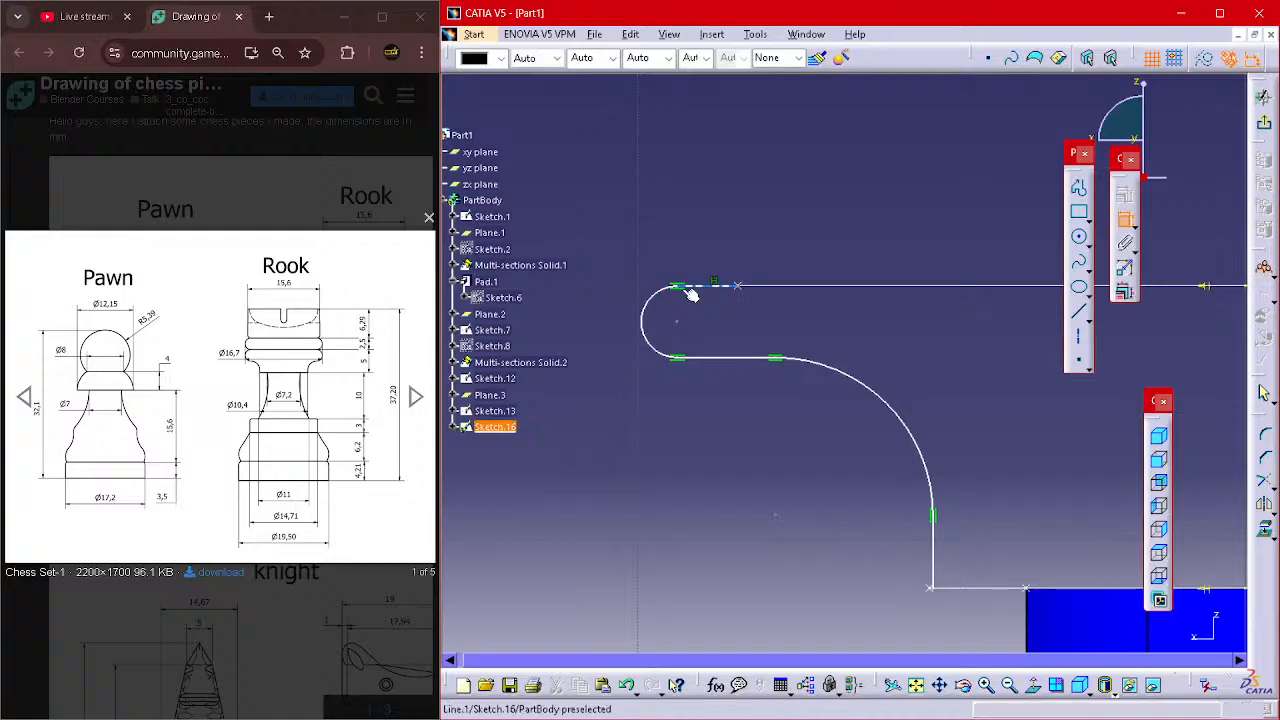
pyautogui.click(745, 289)
pyautogui.click(756, 240)
pyautogui.moveTo(825, 347); pyautogui.dragTo(770, 216, button='middle')
pyautogui.moveTo(658, 157); pyautogui.dragTo(628, 175)
pyautogui.click(704, 121)
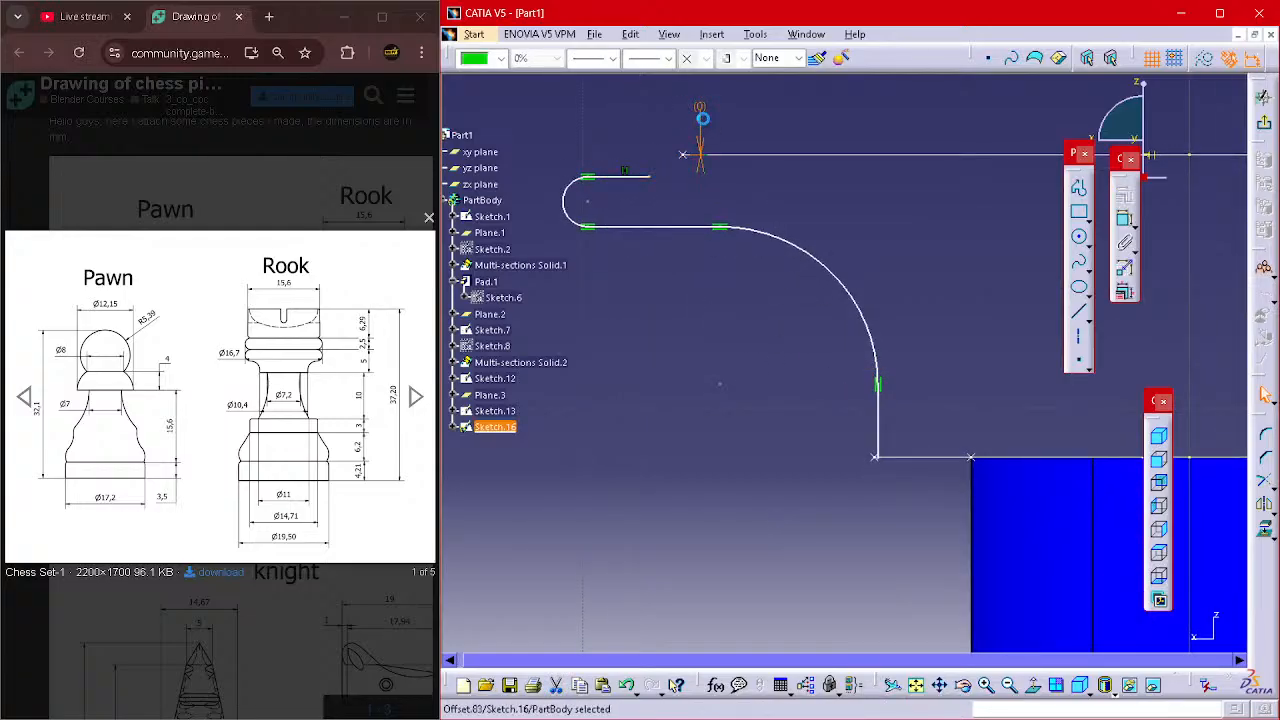
pyautogui.press('Delete')
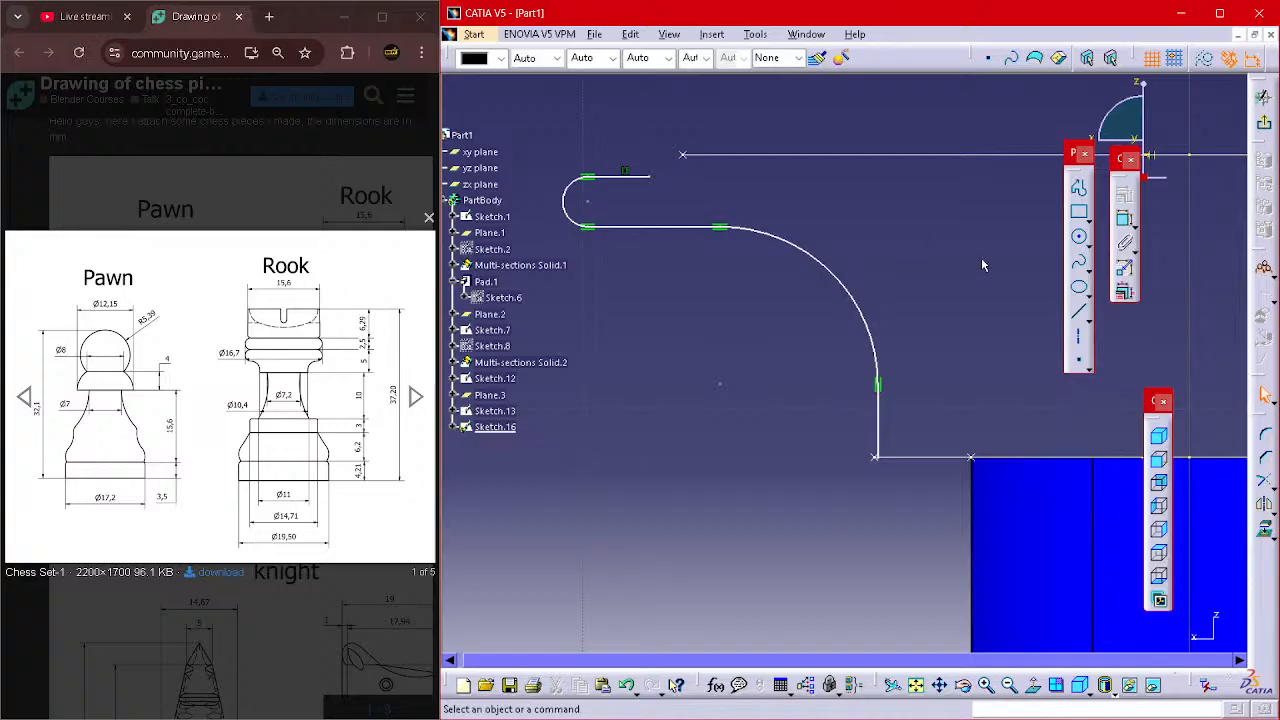
# - Make the free endpoint of the profile's upper horizontal line coincident with the endpoint of the 16.7 mm circle's projected edge
pyautogui.click(1125, 220)
pyautogui.click(652, 176)
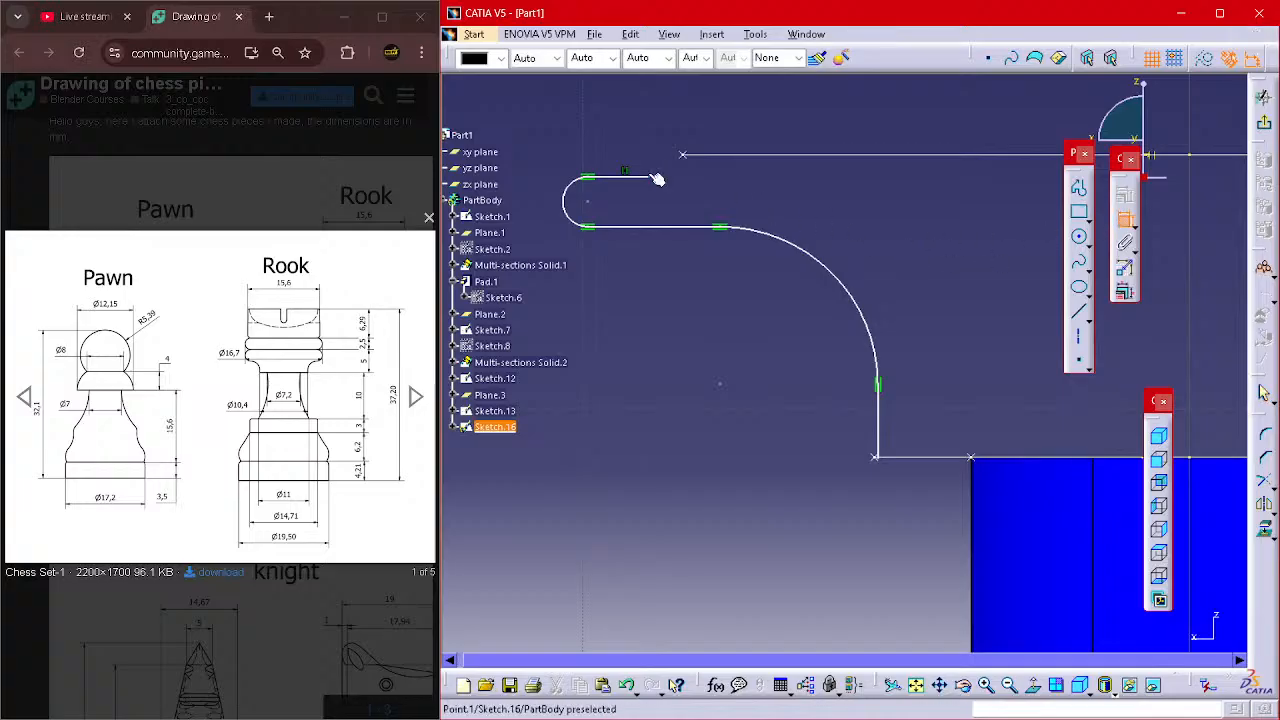
pyautogui.click(690, 158)
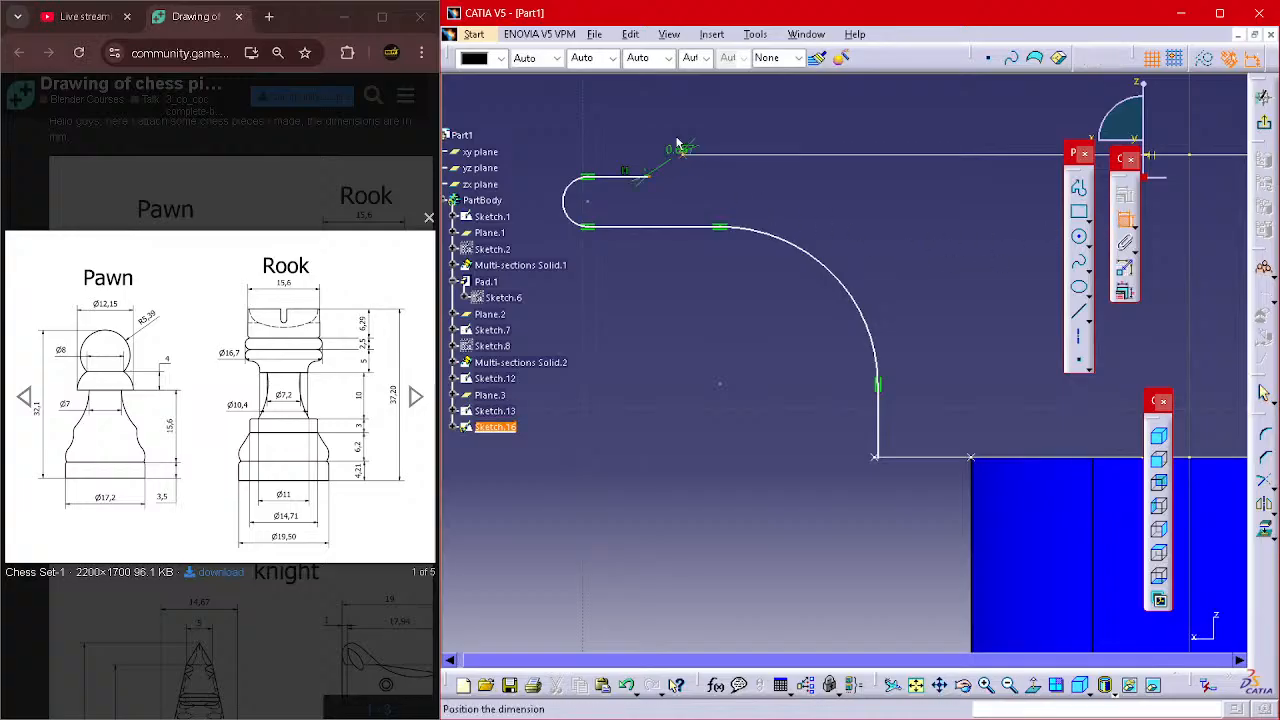
pyautogui.rightClick(672, 122)
pyautogui.click(768, 244)
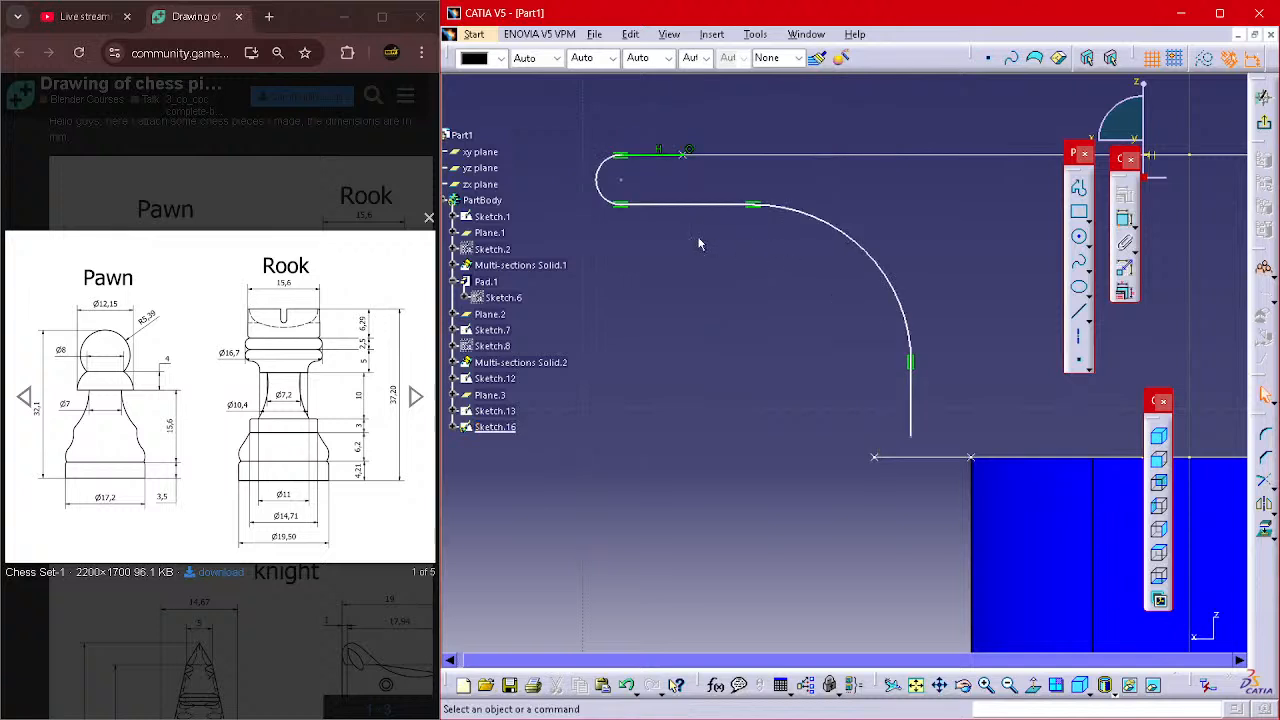
# - Make the lower endpoint of the profile's vertical line coincident with the outer endpoint of the neck-top circle's edge
pyautogui.click(1124, 219)
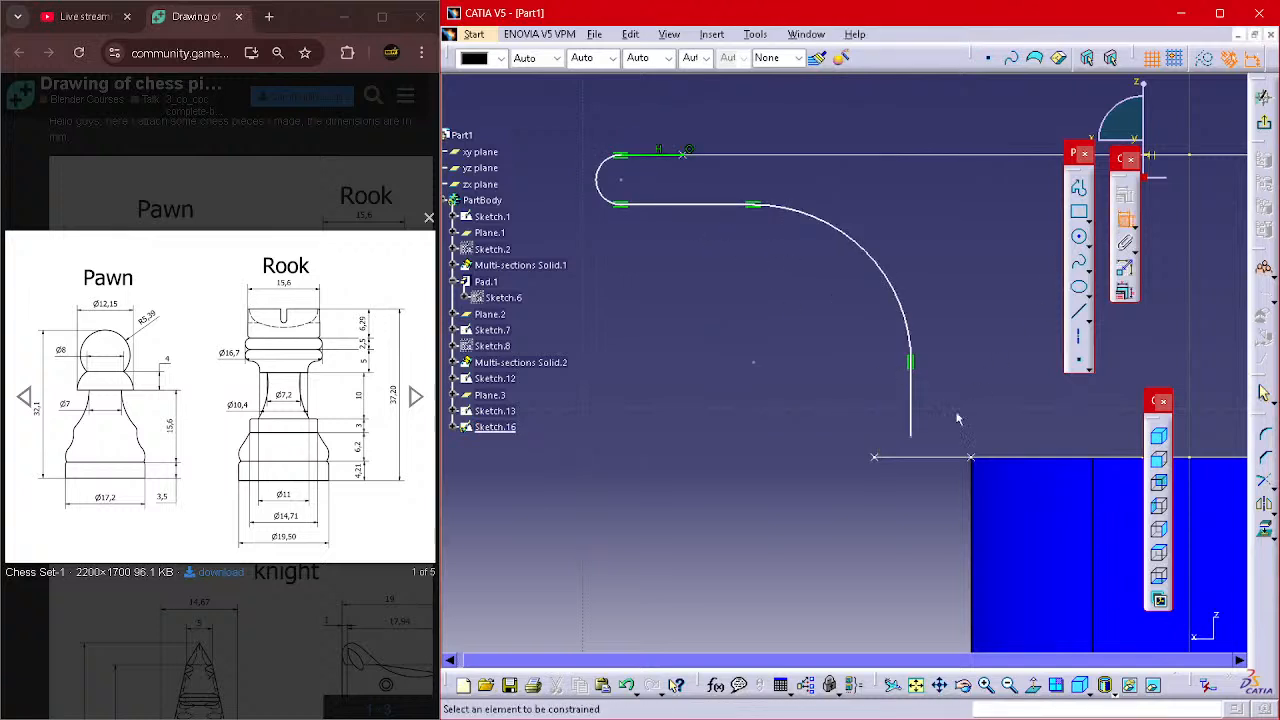
pyautogui.click(914, 440)
pyautogui.click(886, 457)
pyautogui.rightClick(820, 427)
pyautogui.click(848, 544)
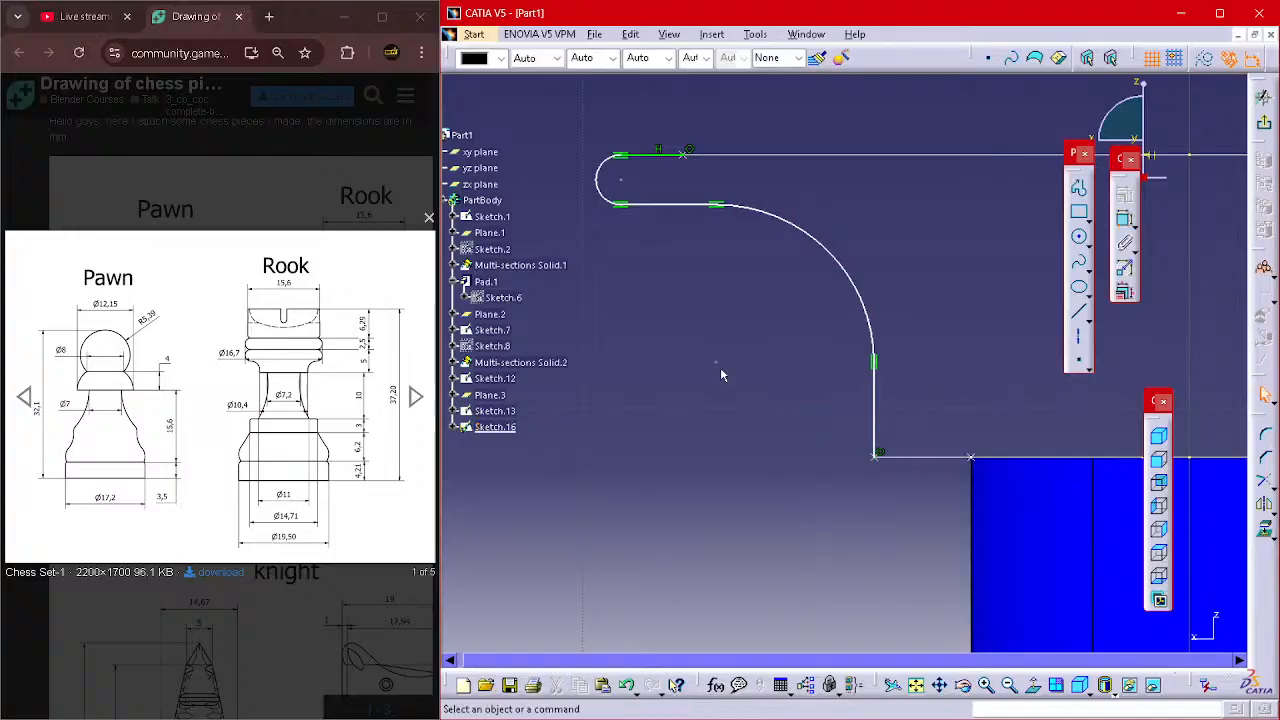
# - Reshape the profile by moving its lower horizontal line down and inward, enlarging the semicircle and shrinking the large arc
pyautogui.moveTo(657, 208)
pyautogui.mouseDown()
pyautogui.moveTo(748, 266)
pyautogui.moveTo(712, 262)
pyautogui.mouseUp()
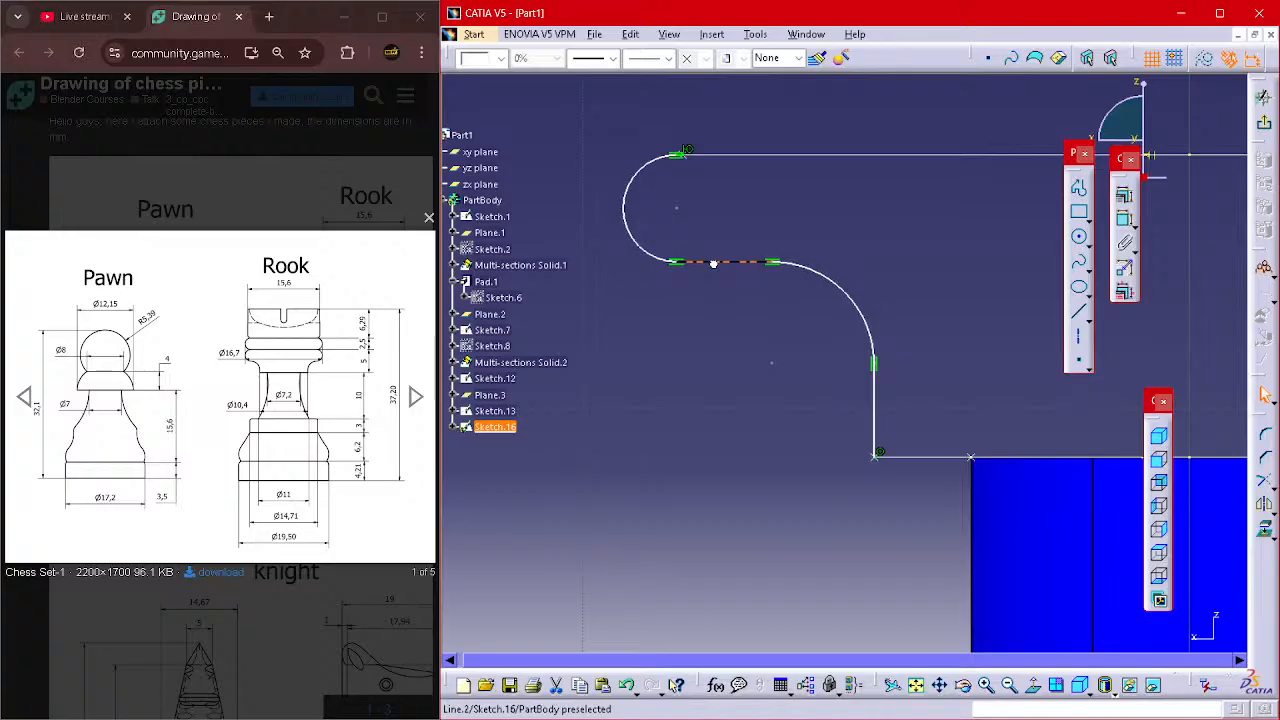
pyautogui.click(731, 340)
# - Mirror the whole side profile about the sketch's vertical axis
pyautogui.moveTo(720, 366)
pyautogui.mouseDown(button='middle')
pyautogui.moveTo(706, 366)
pyautogui.moveTo(668, 488)
pyautogui.mouseUp(button='middle')
pyautogui.moveTo(640, 394); pyautogui.dragTo(543, 355, button='middle')
pyautogui.moveTo(590, 202); pyautogui.dragTo(728, 384)
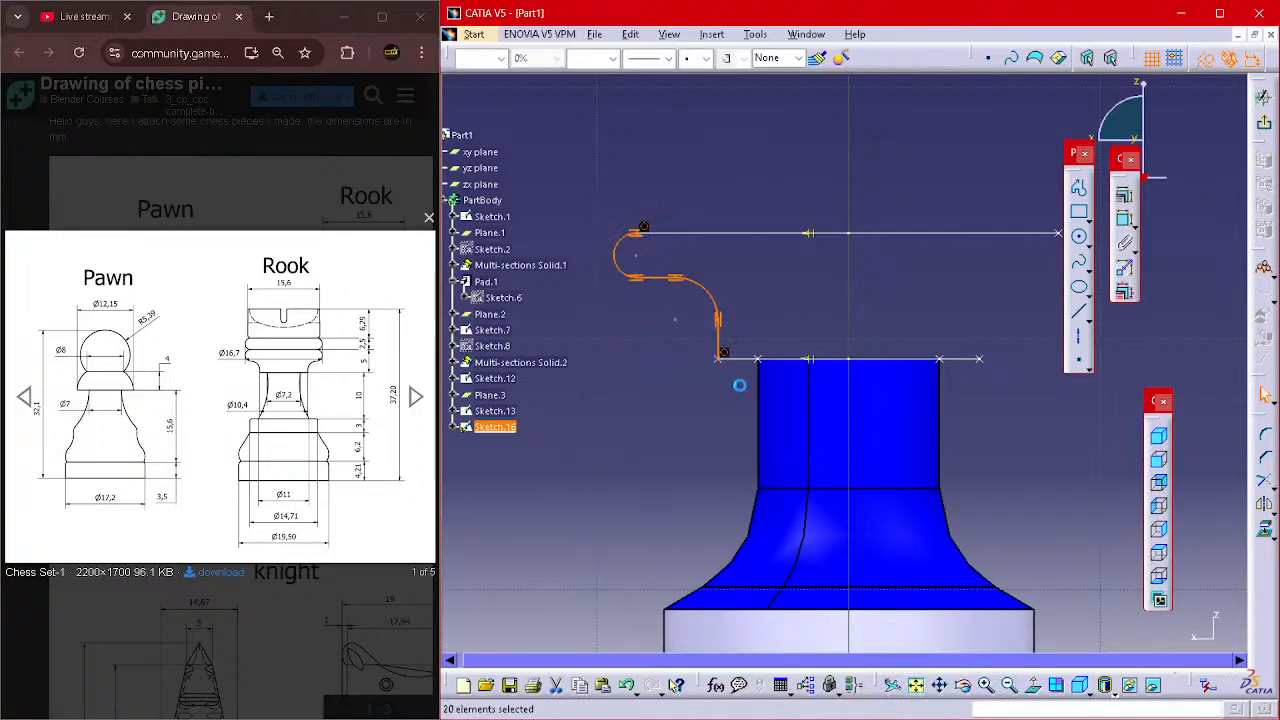
pyautogui.click(1264, 505)
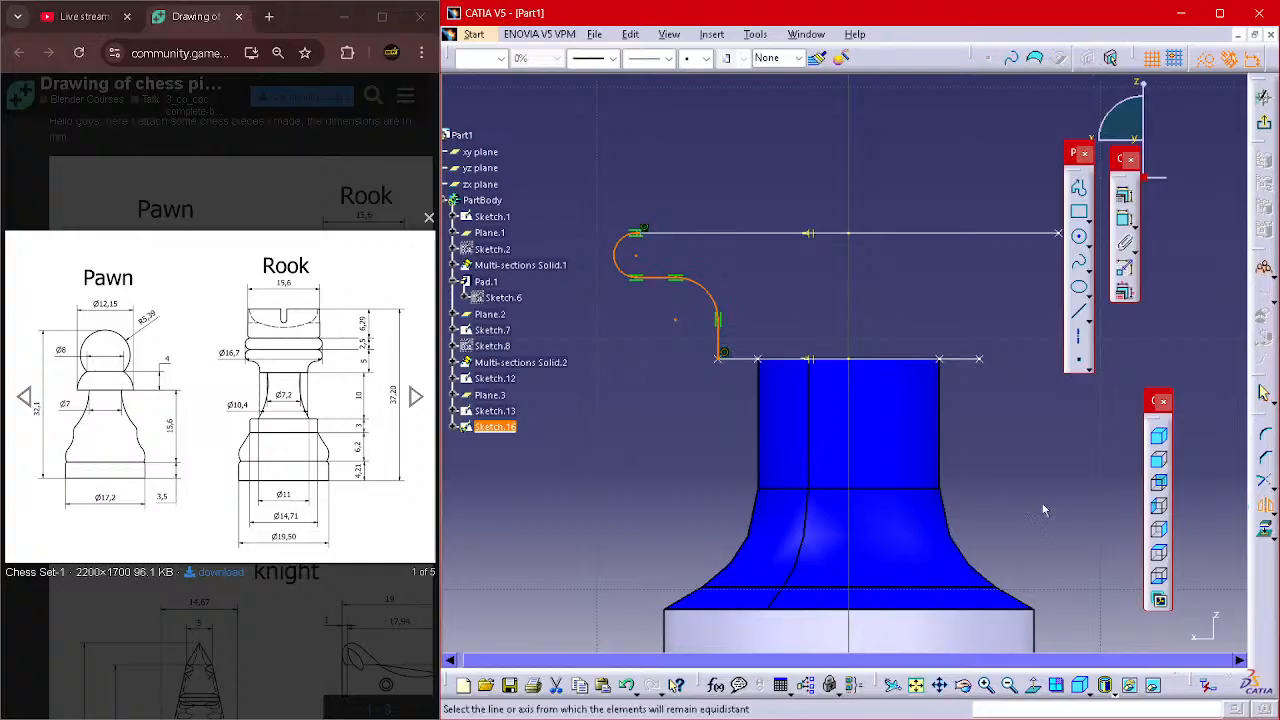
pyautogui.moveTo(1003, 483)
pyautogui.mouseDown(button='middle')
pyautogui.moveTo(980, 526)
pyautogui.moveTo(869, 318)
pyautogui.mouseUp(button='middle')
pyautogui.scroll(1, 869, 318)
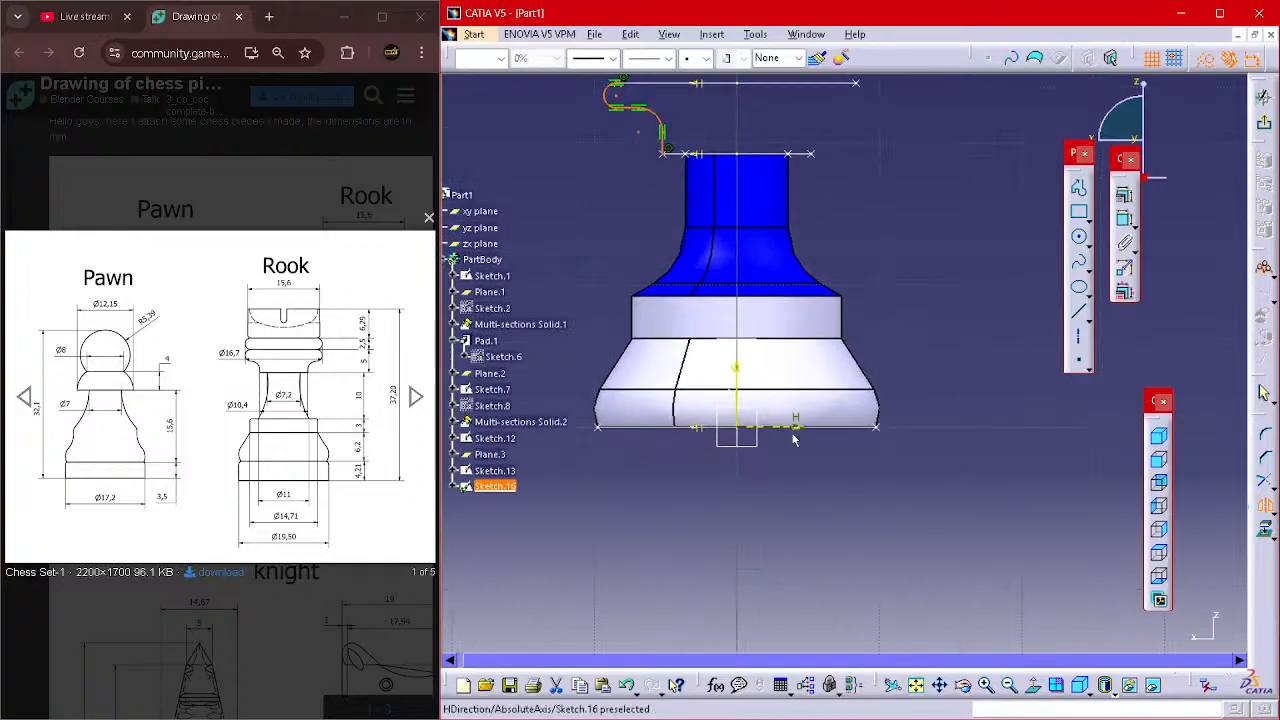
pyautogui.click(746, 393)
pyautogui.moveTo(746, 393); pyautogui.dragTo(775, 482, button='middle')
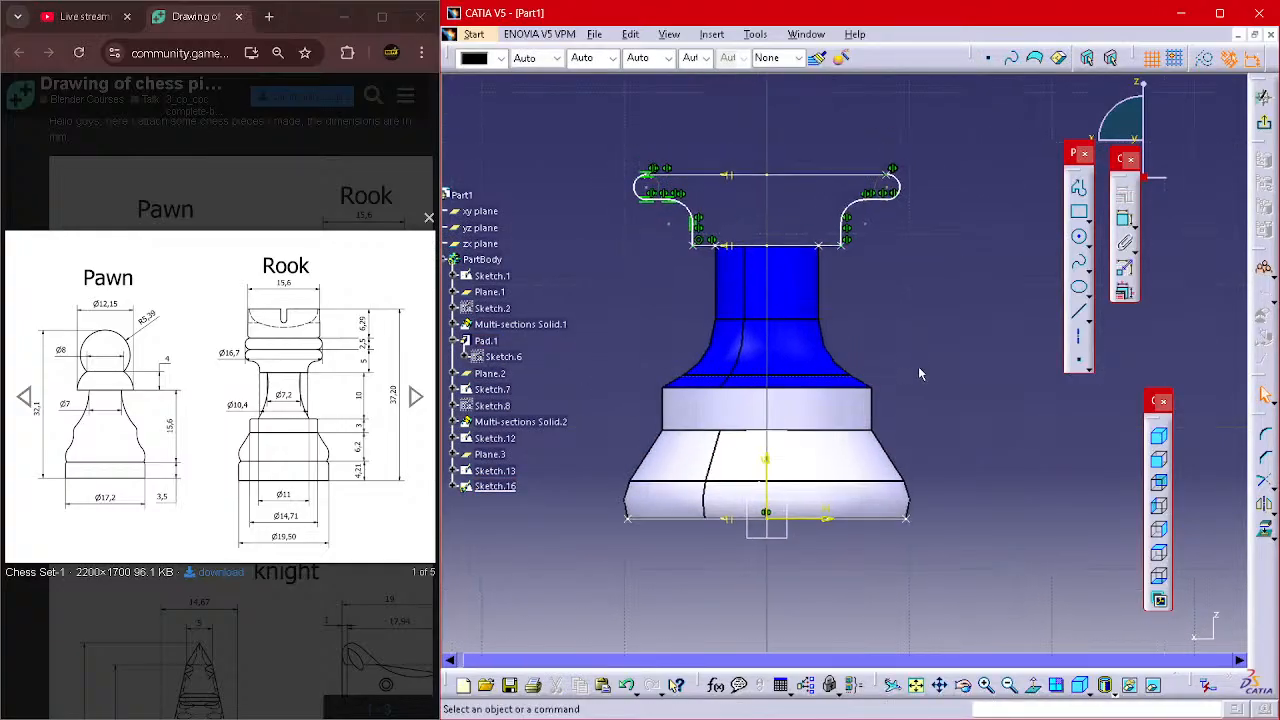
# - Cut the mirrored half profile out of the sketch and exit the sketch
pyautogui.moveTo(800, 140); pyautogui.dragTo(925, 307)
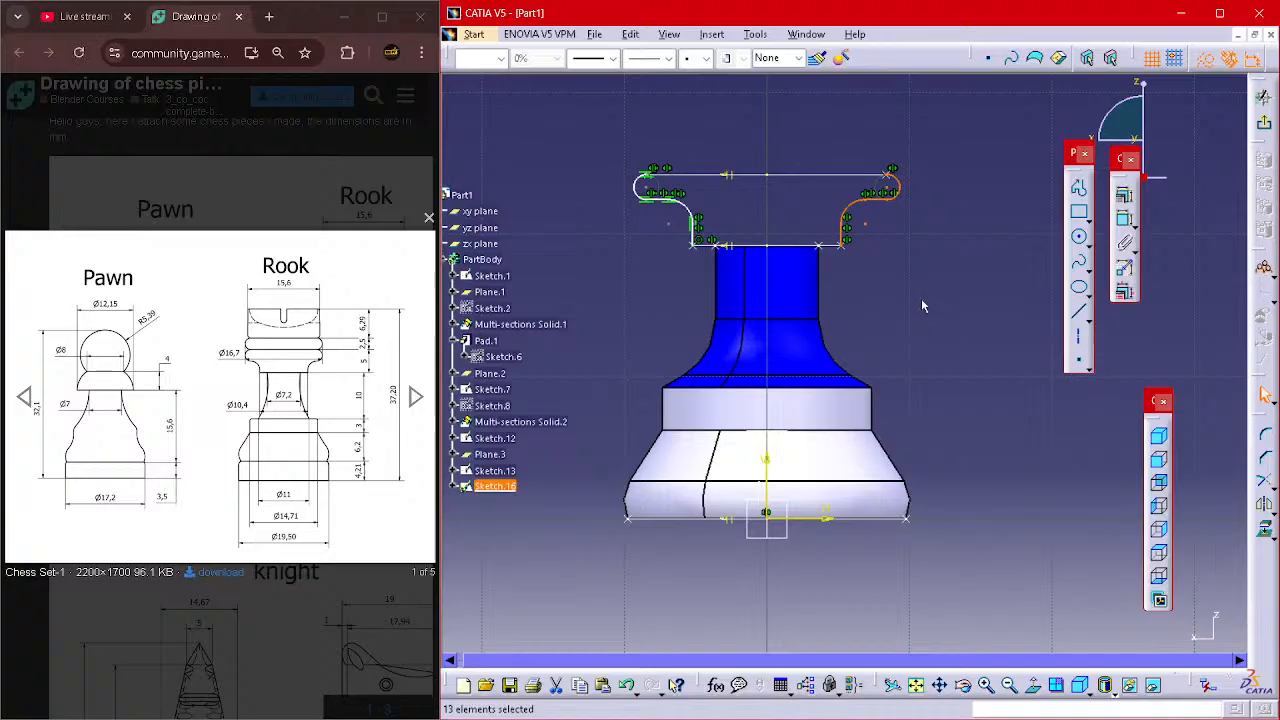
pyautogui.press('Delete')
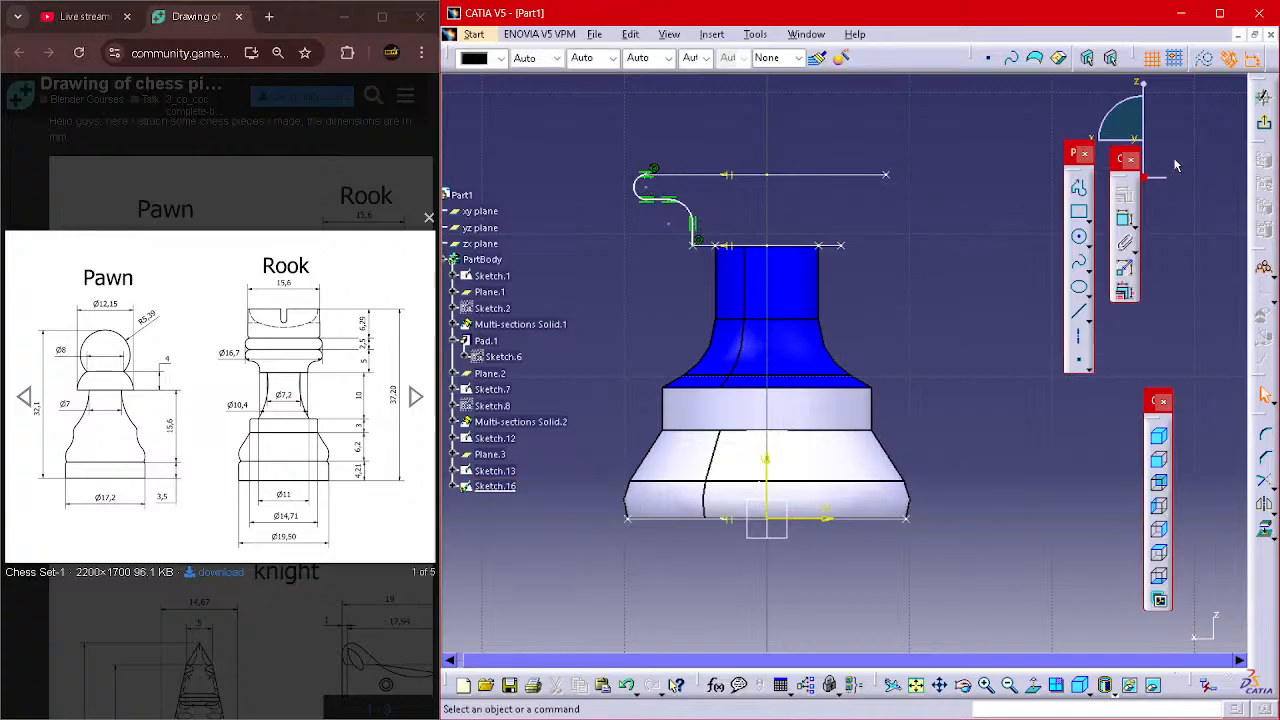
pyautogui.click(1267, 125)
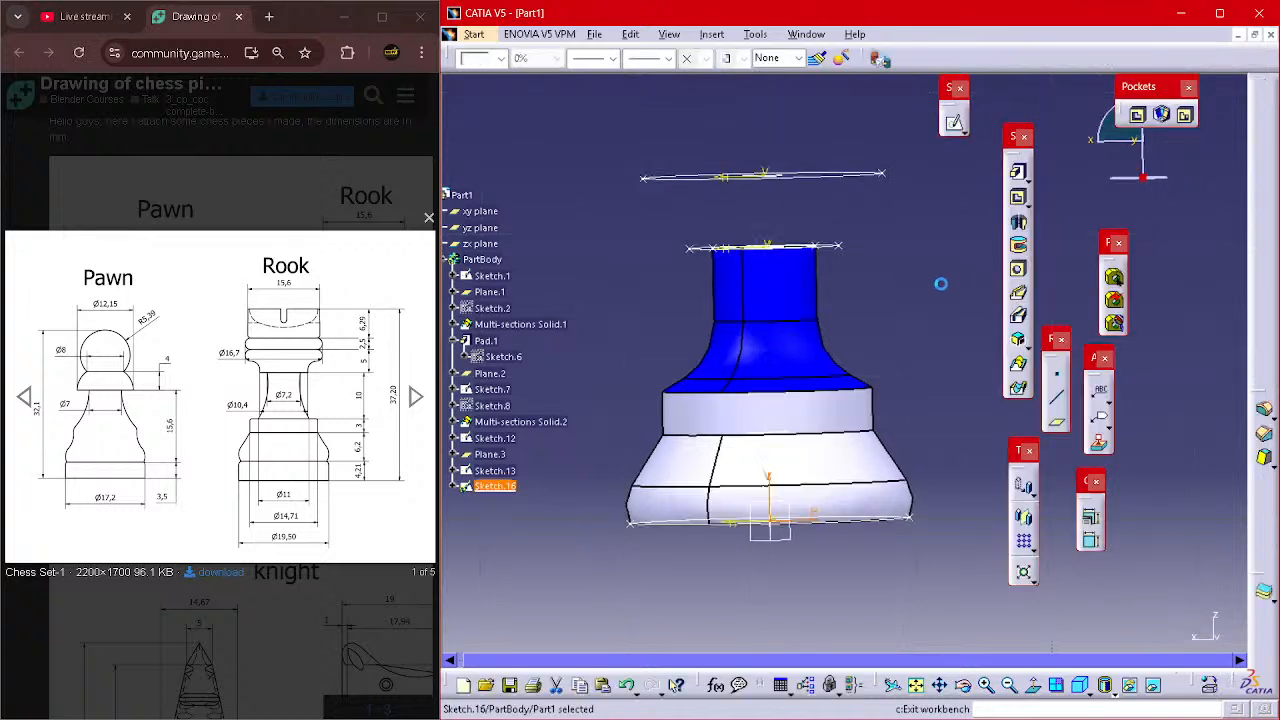
# - Create a new sketch on the zx plane, paste the mirrored half profile into it, and exit the sketch
pyautogui.click(953, 122)
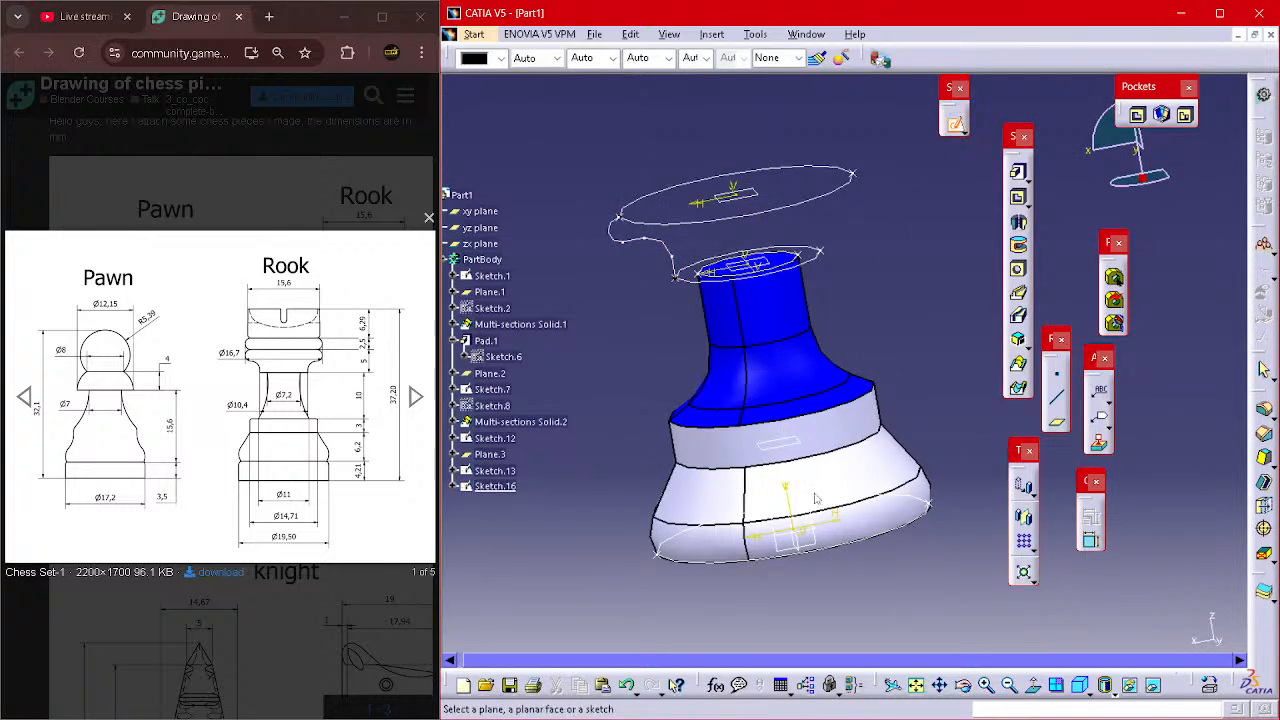
pyautogui.click(776, 527)
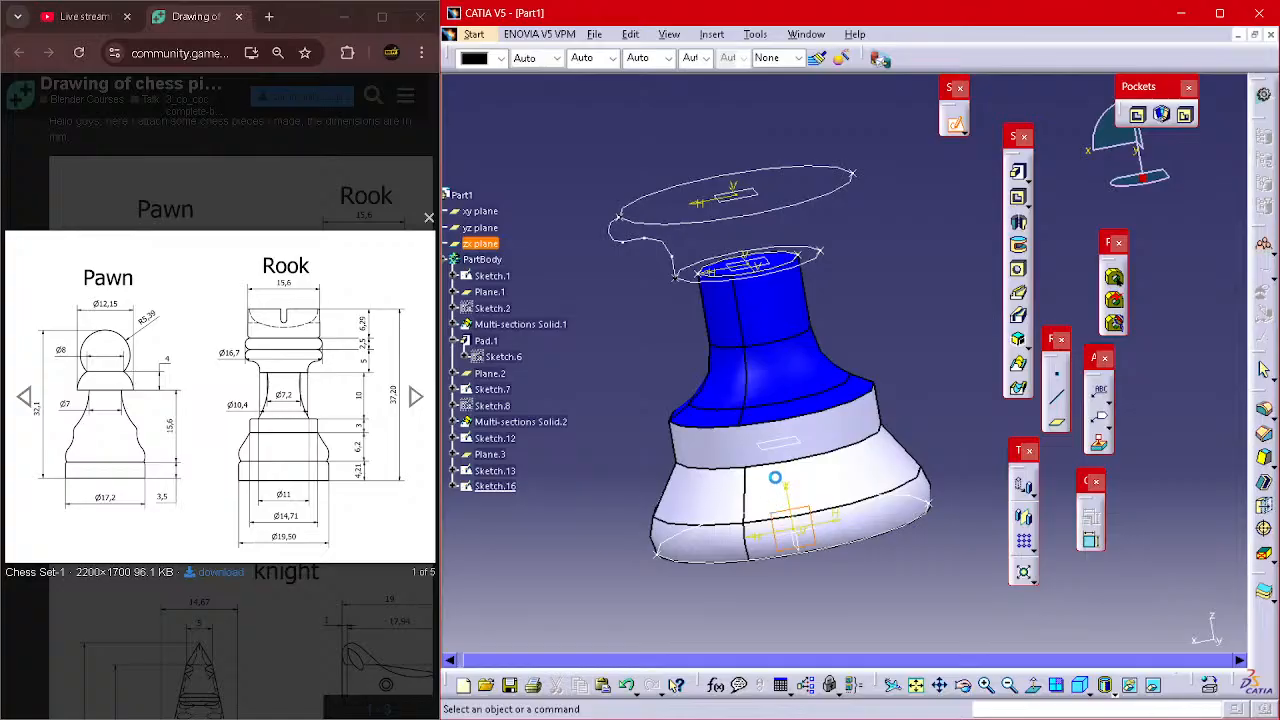
pyautogui.hotkey('ctrl', 'v')
pyautogui.click(928, 411)
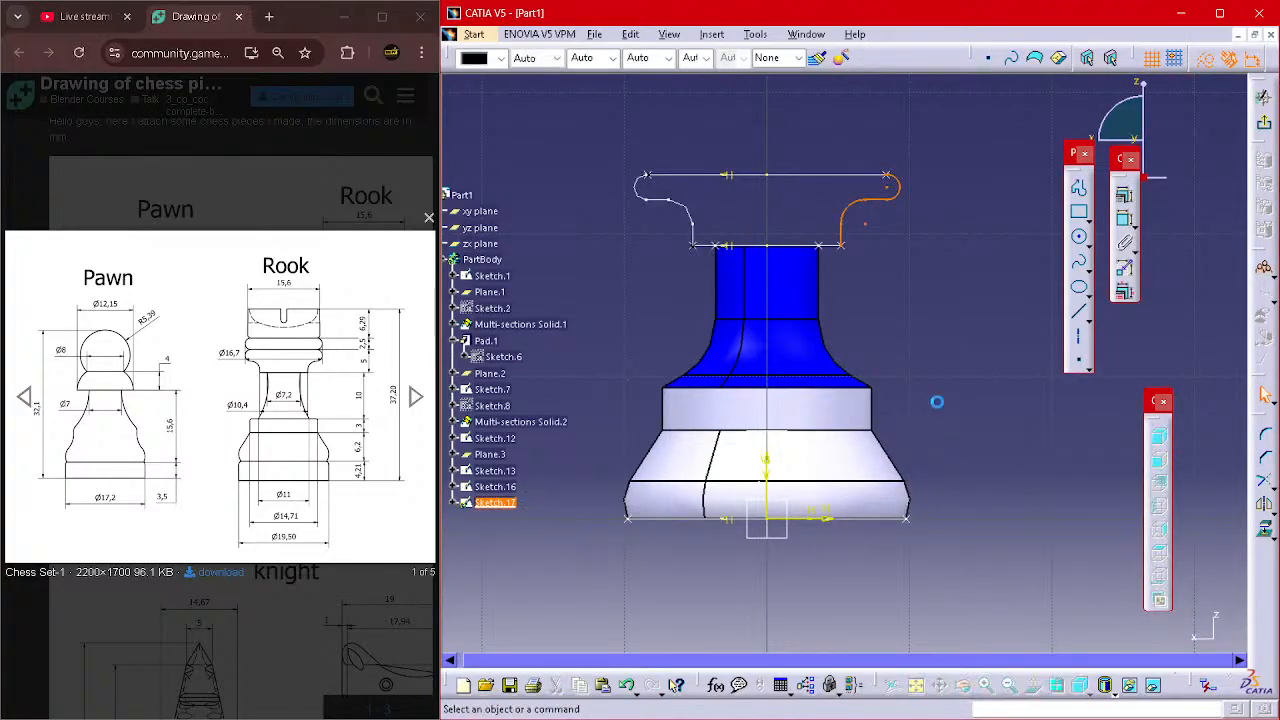
pyautogui.click(1265, 128)
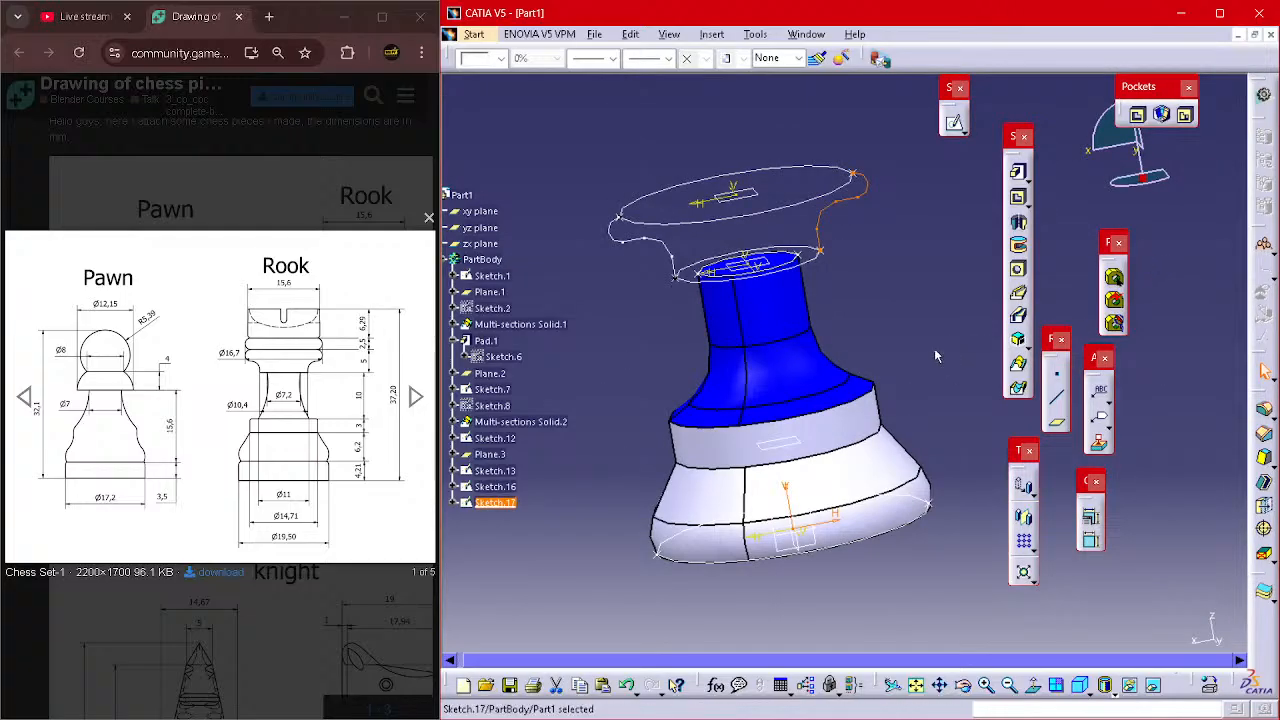
# - Try a multi-sections solid between the 16.7 mm circle and the neck-top circle with both side profiles as guides, and cancel it
pyautogui.click(1019, 364)
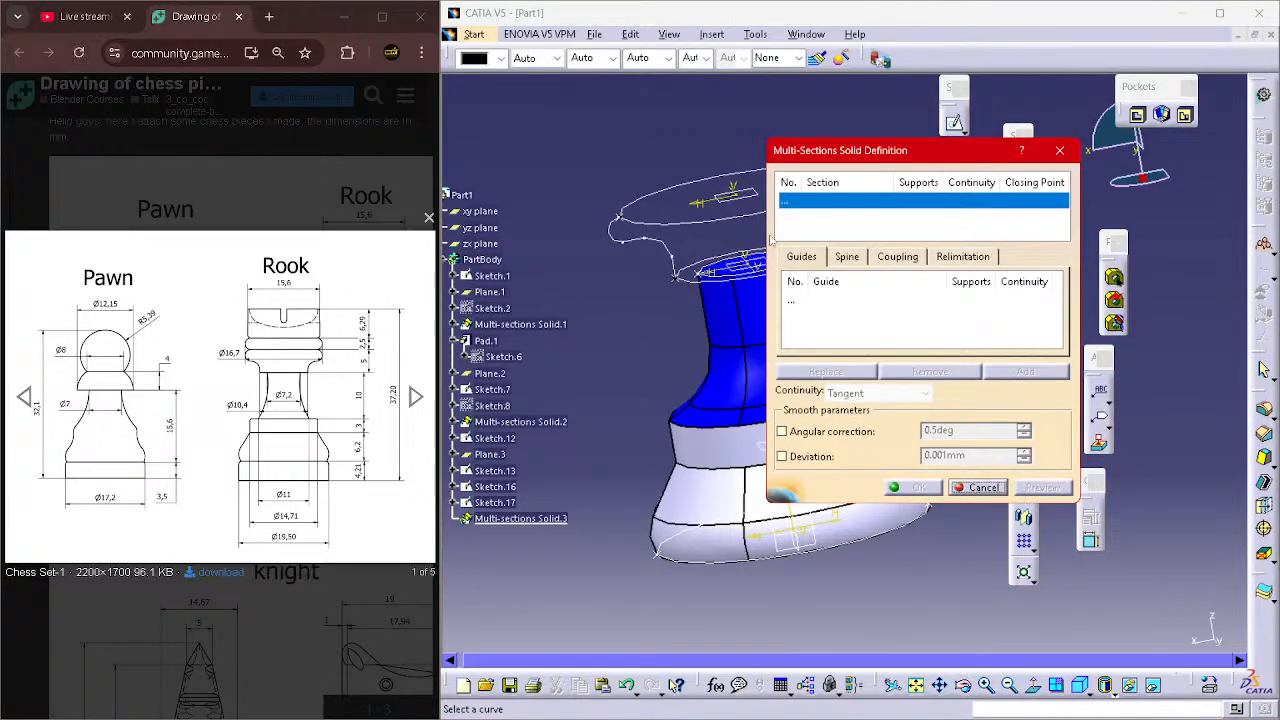
pyautogui.click(709, 228)
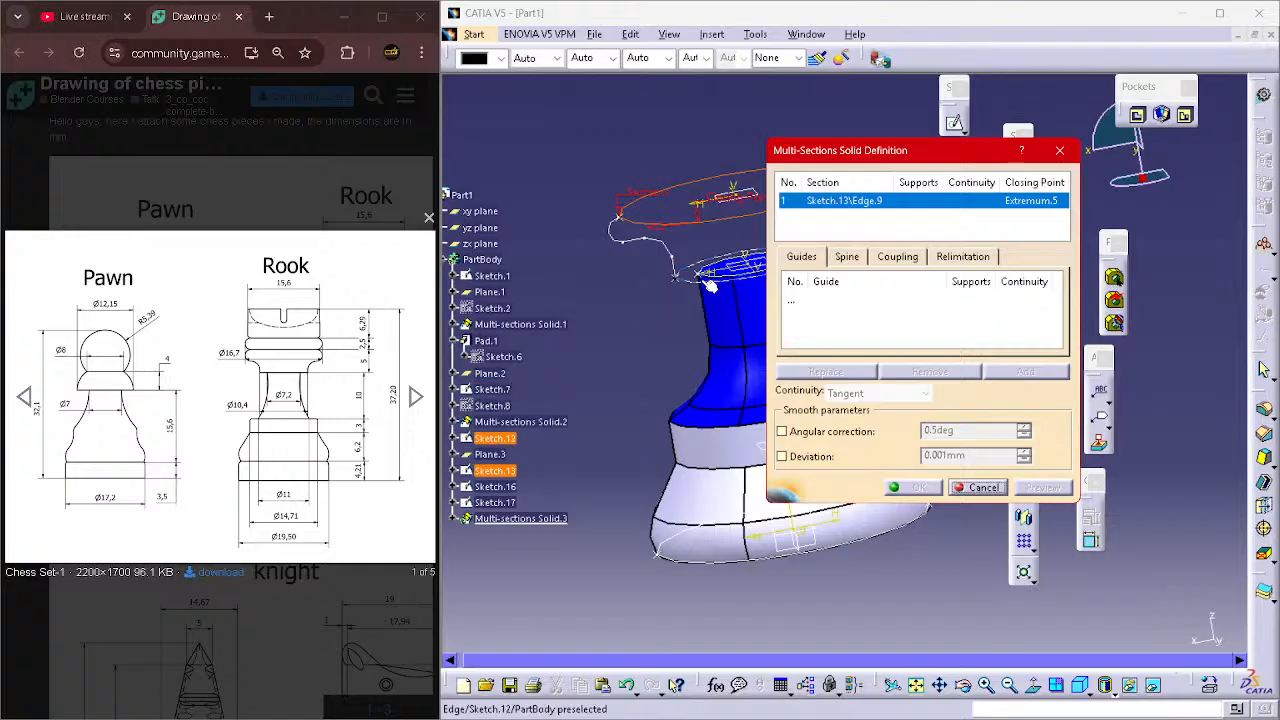
pyautogui.click(709, 287)
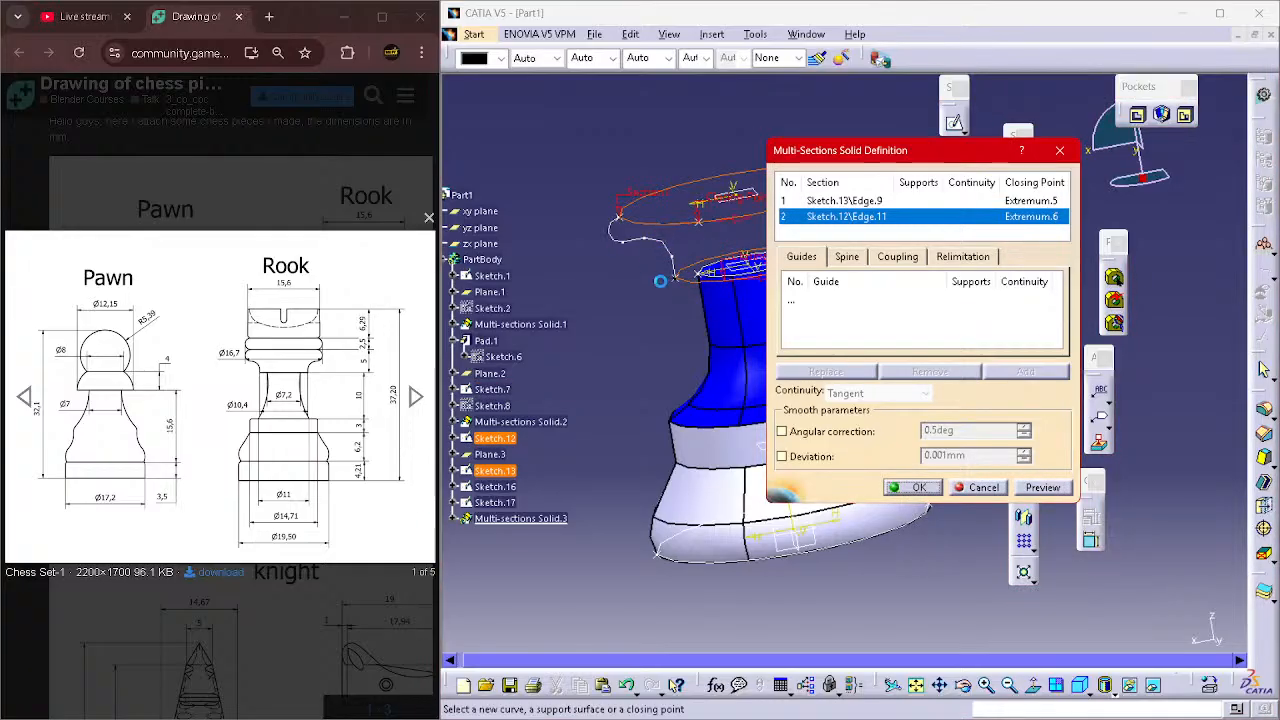
pyautogui.moveTo(657, 293); pyautogui.dragTo(599, 331, button='middle')
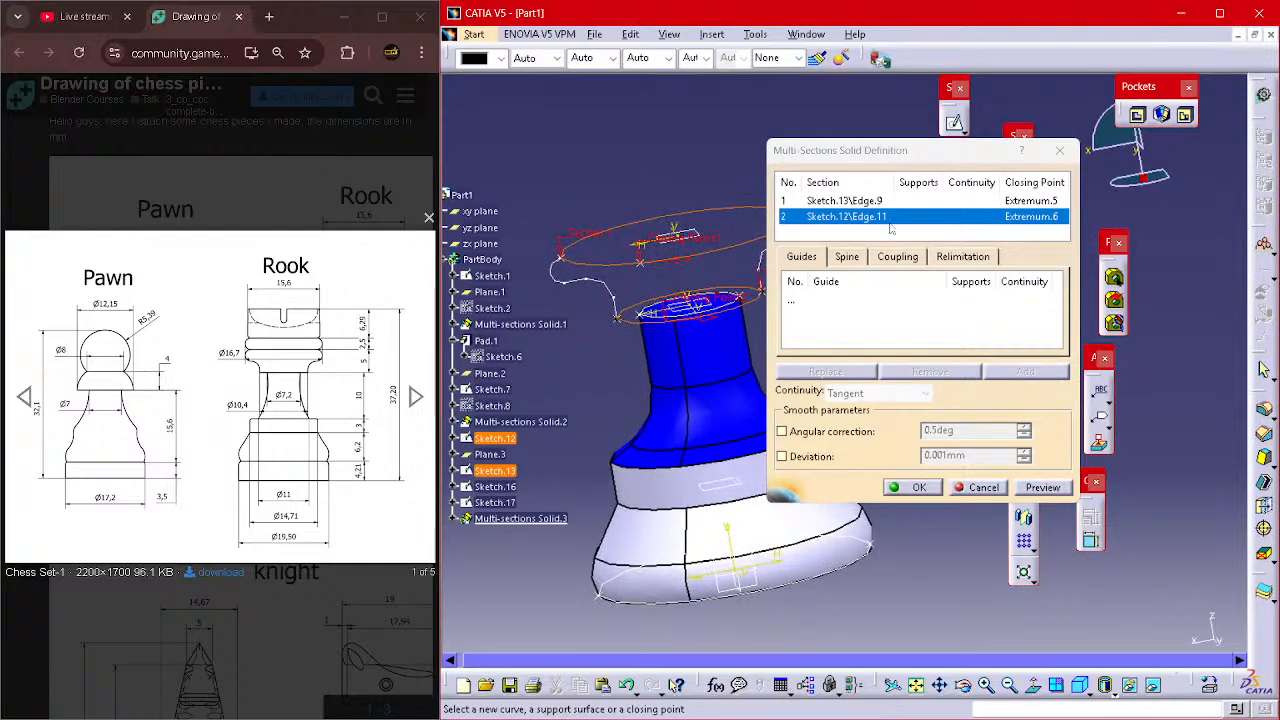
pyautogui.click(829, 302)
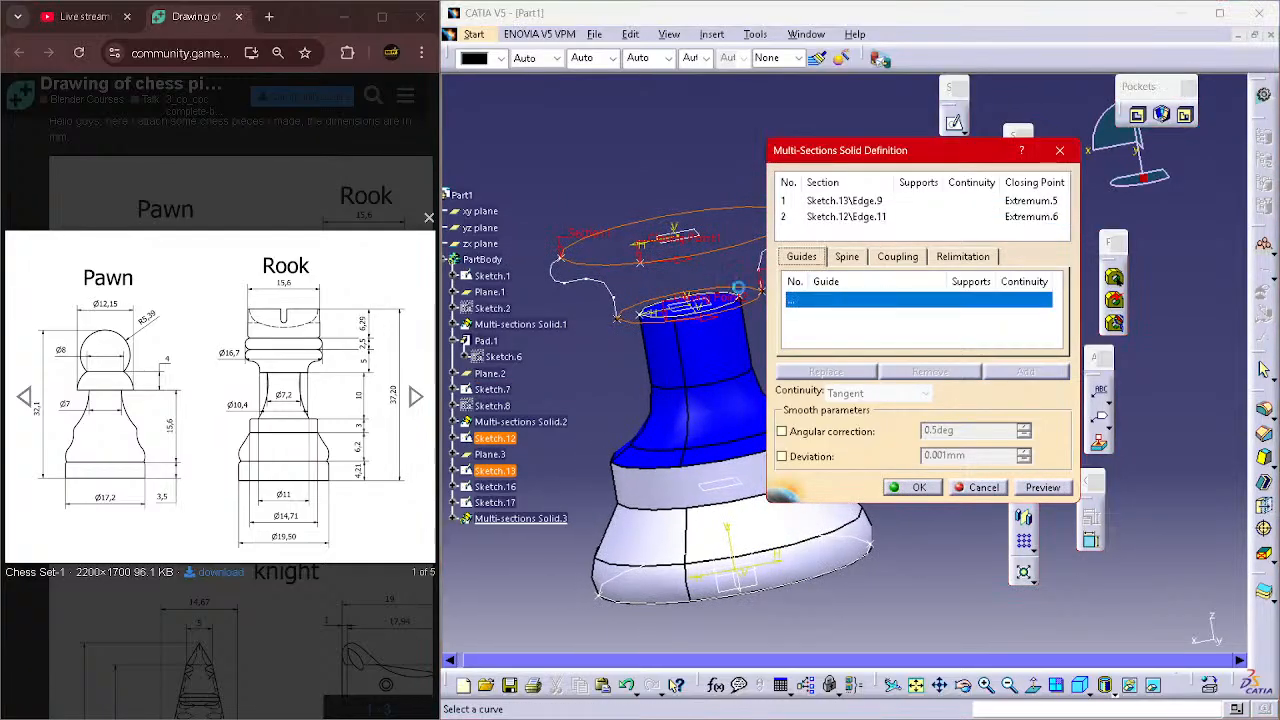
pyautogui.click(614, 293)
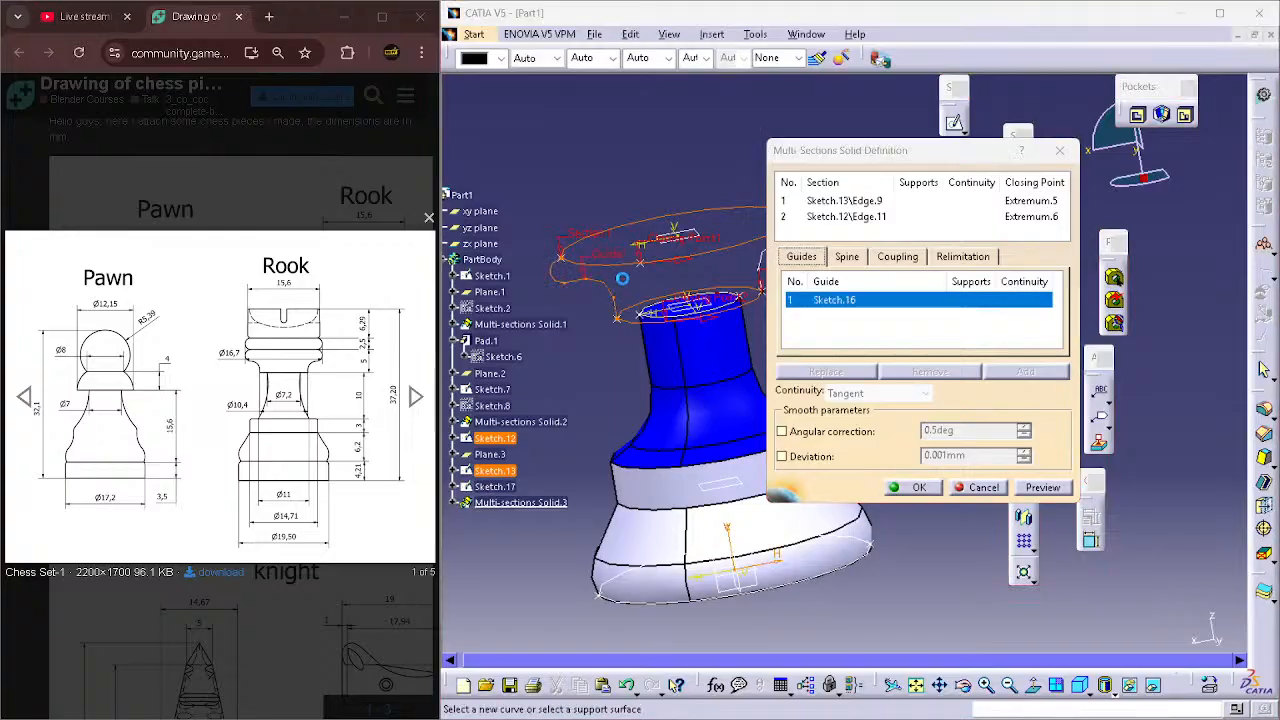
pyautogui.click(755, 243)
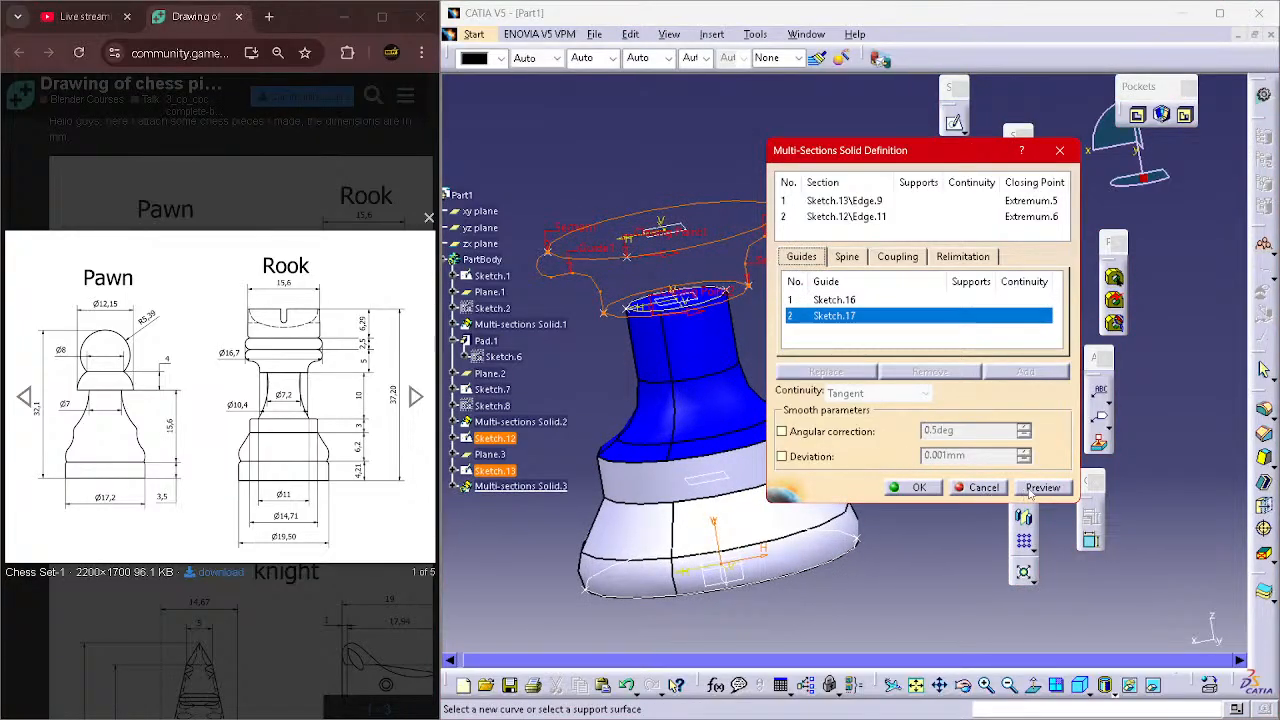
pyautogui.click(1036, 488)
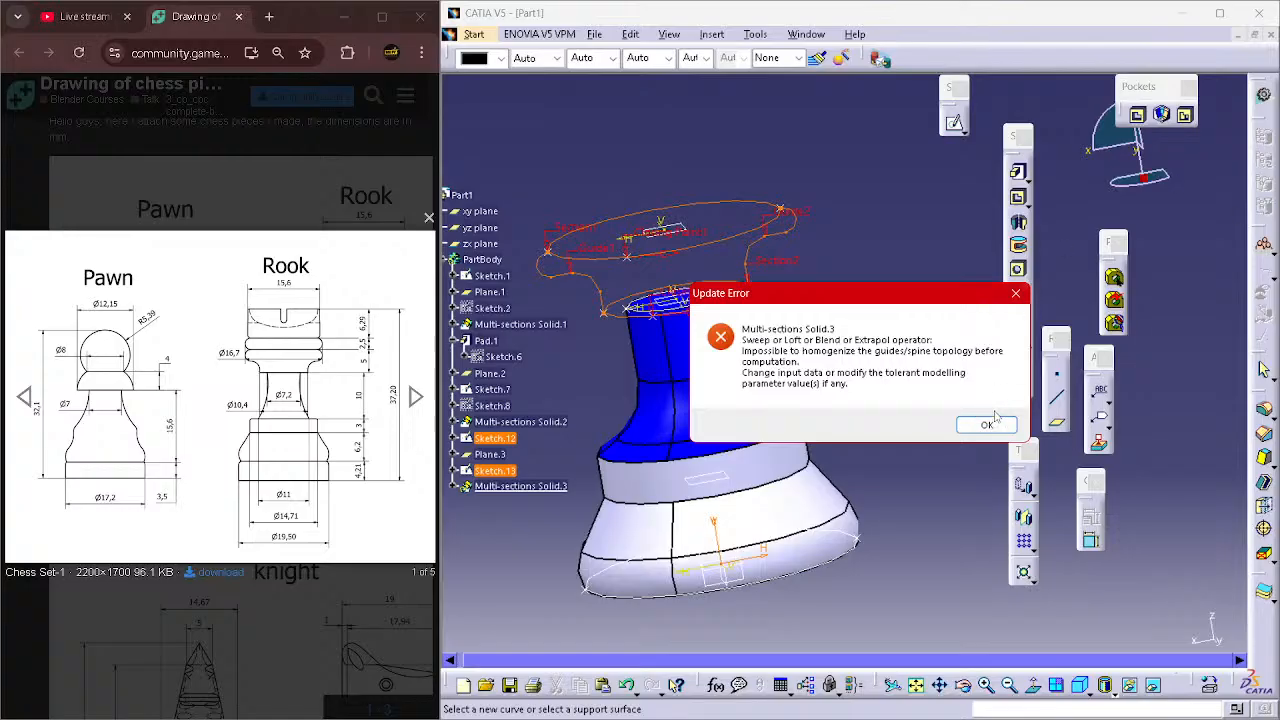
pyautogui.click(992, 422)
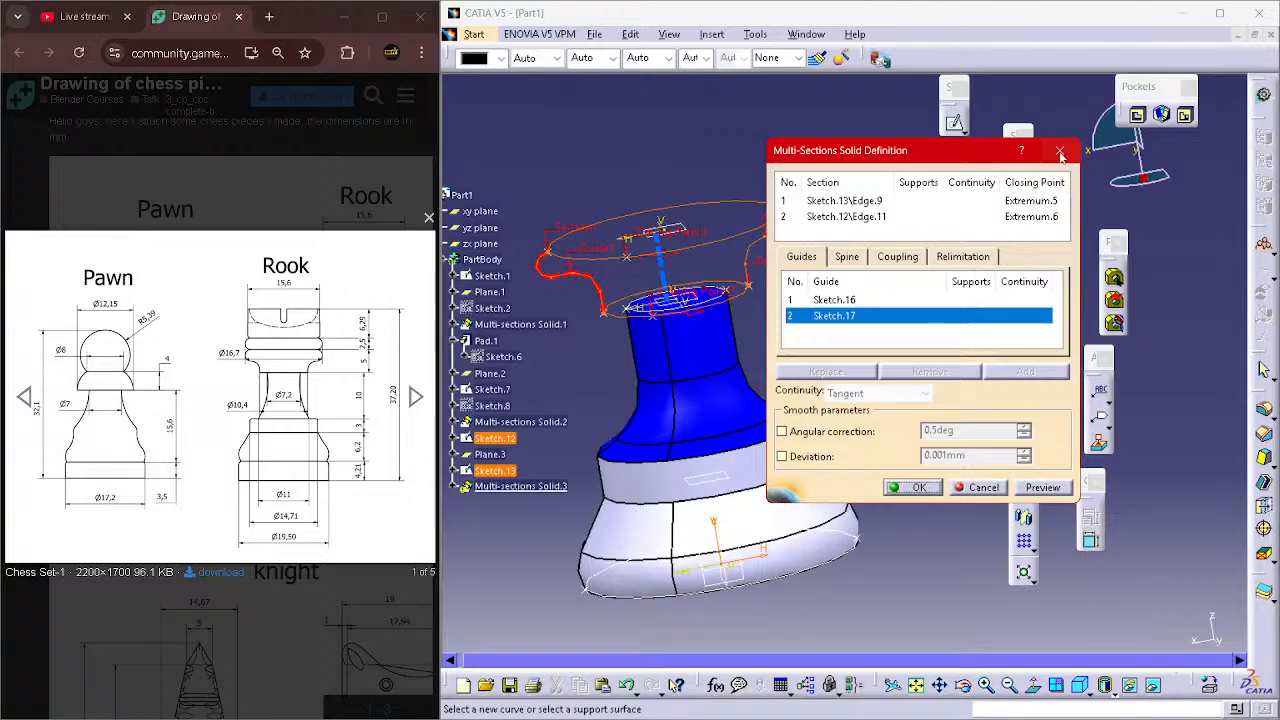
pyautogui.click(1060, 153)
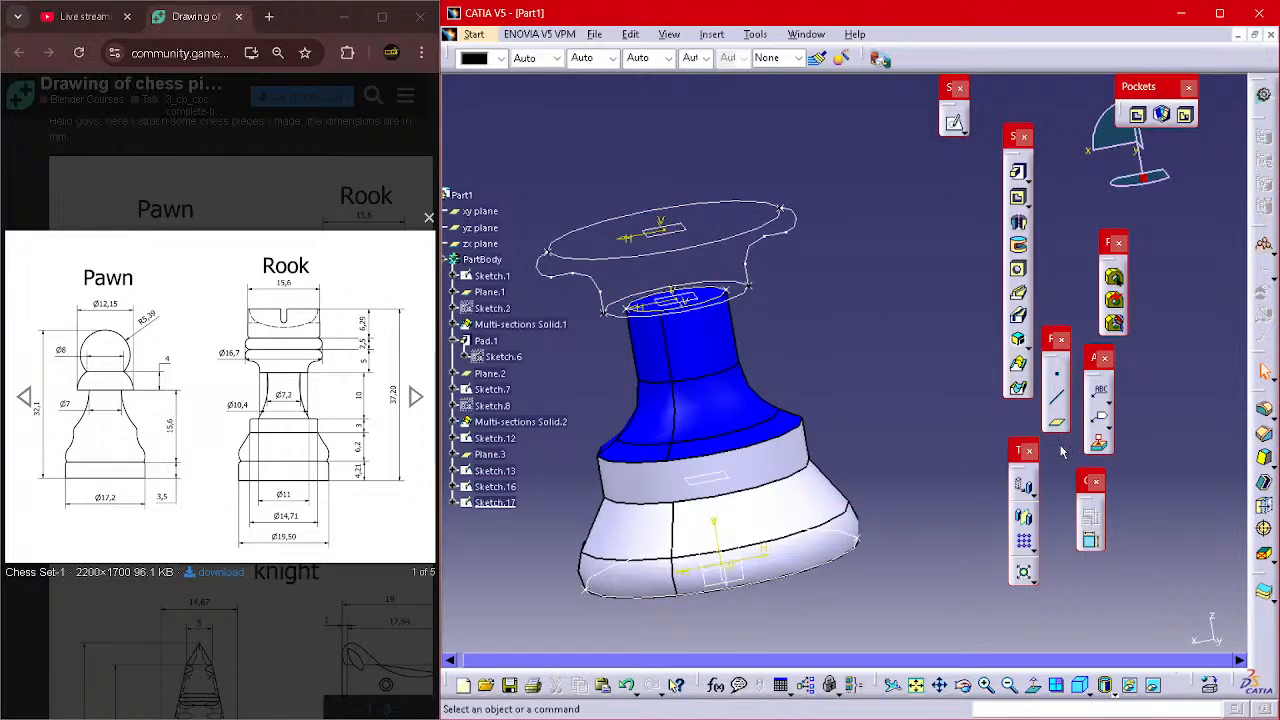
# - Try previewing a multi-sections solid from the 16.7 mm circle to the neck-top circle guided by both side profiles, and discard it
pyautogui.click(1018, 363)
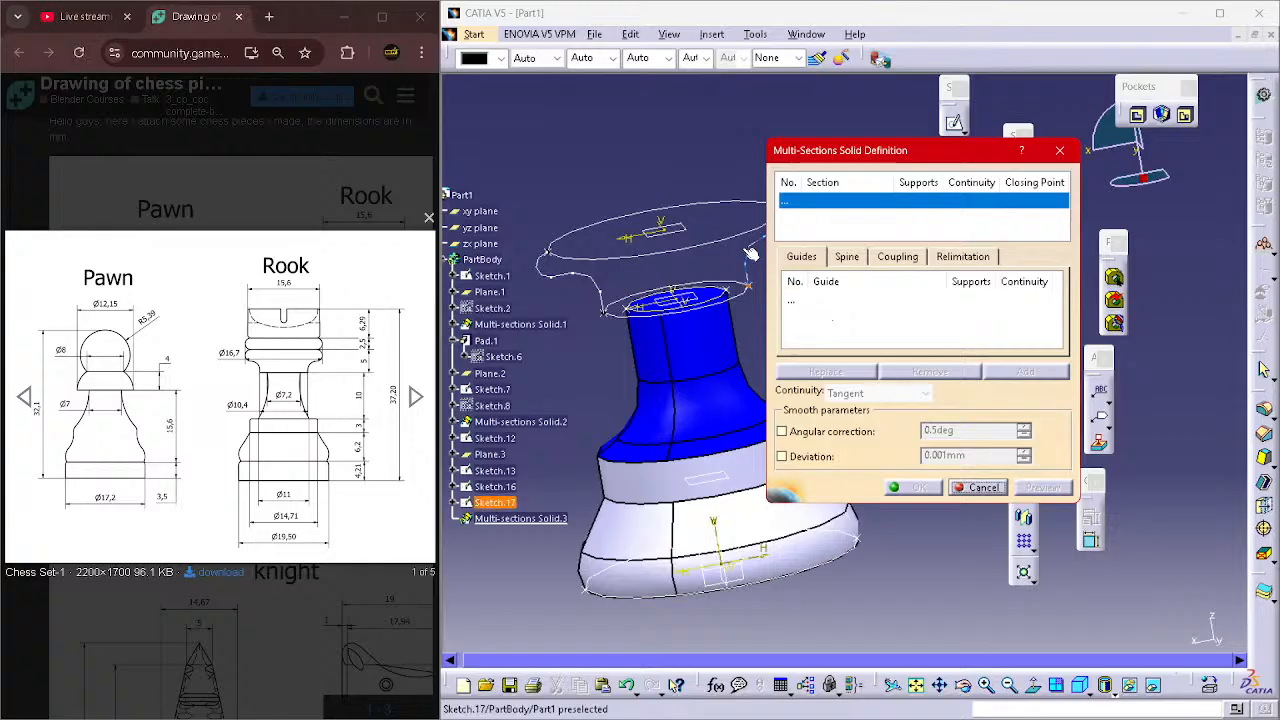
pyautogui.click(712, 247)
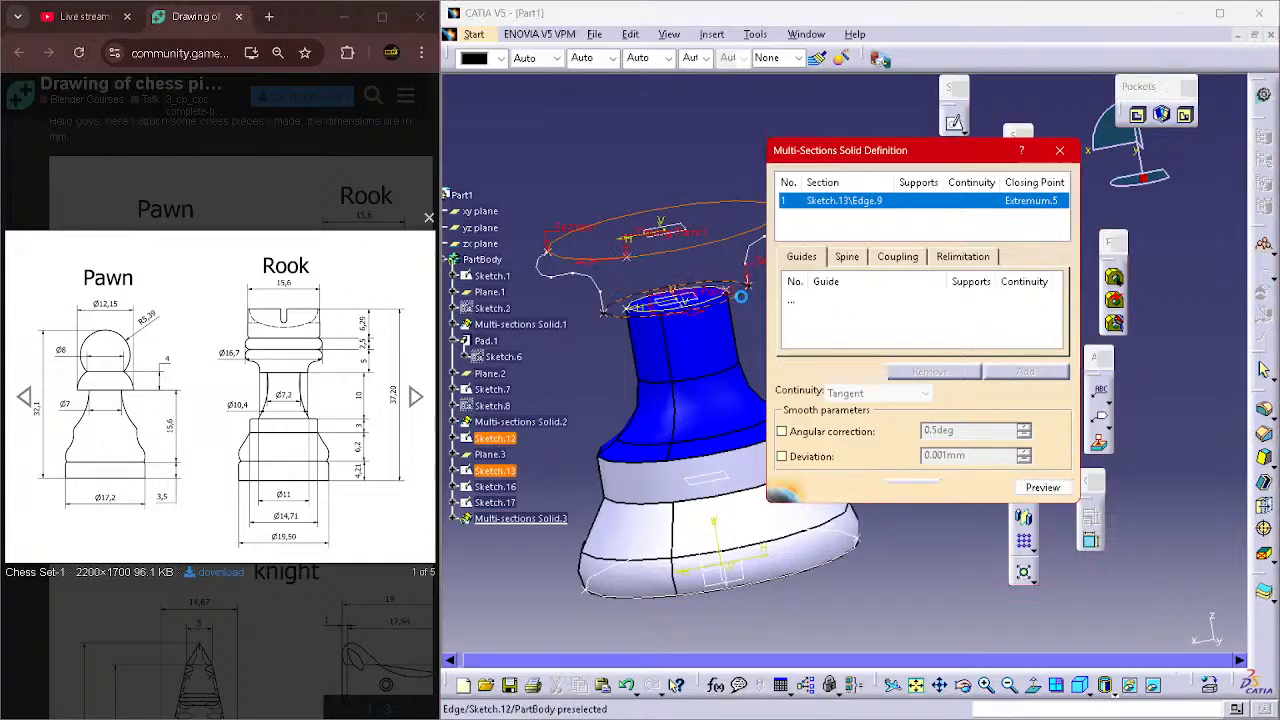
pyautogui.click(748, 304)
pyautogui.click(827, 312)
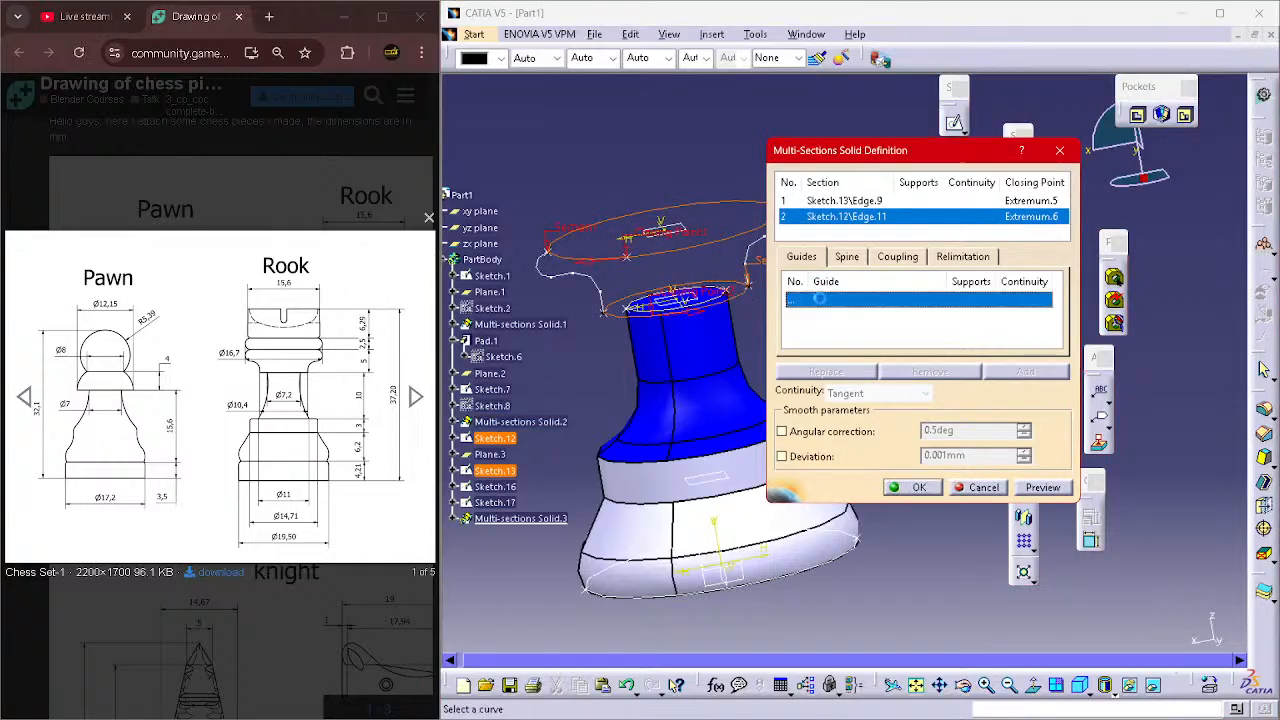
pyautogui.click(756, 263)
pyautogui.click(756, 263)
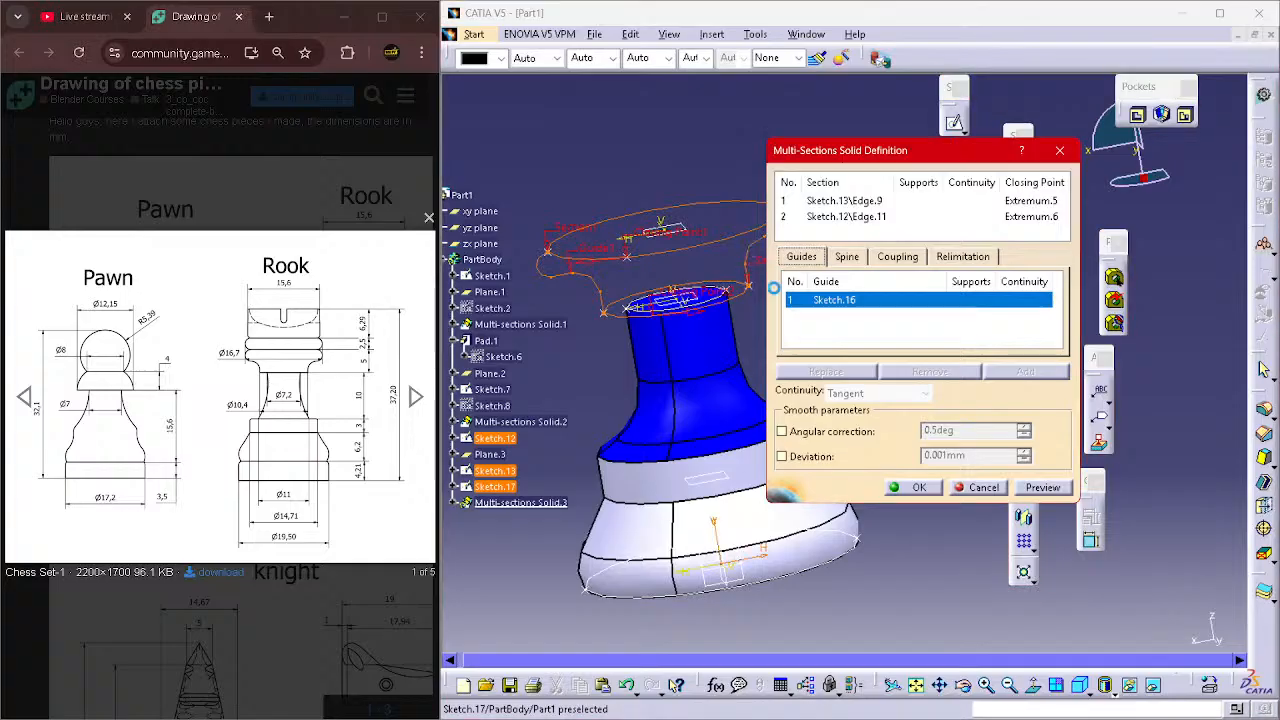
pyautogui.click(1028, 488)
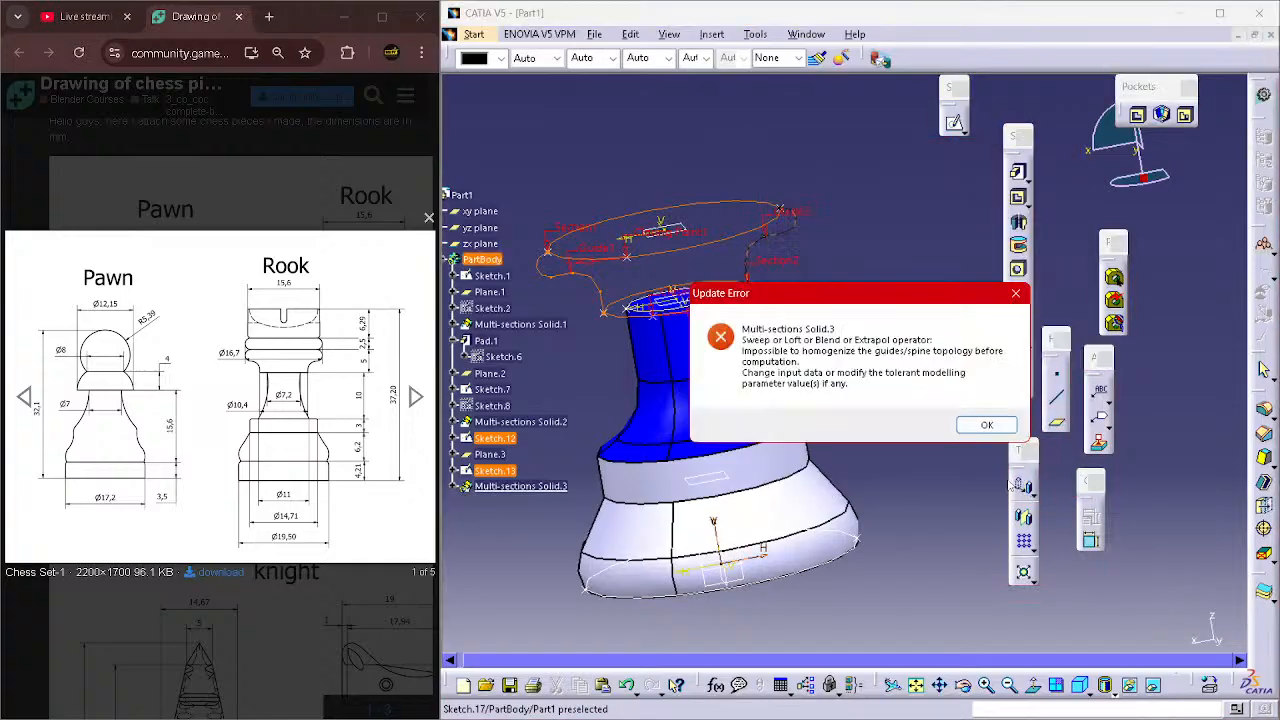
pyautogui.click(968, 426)
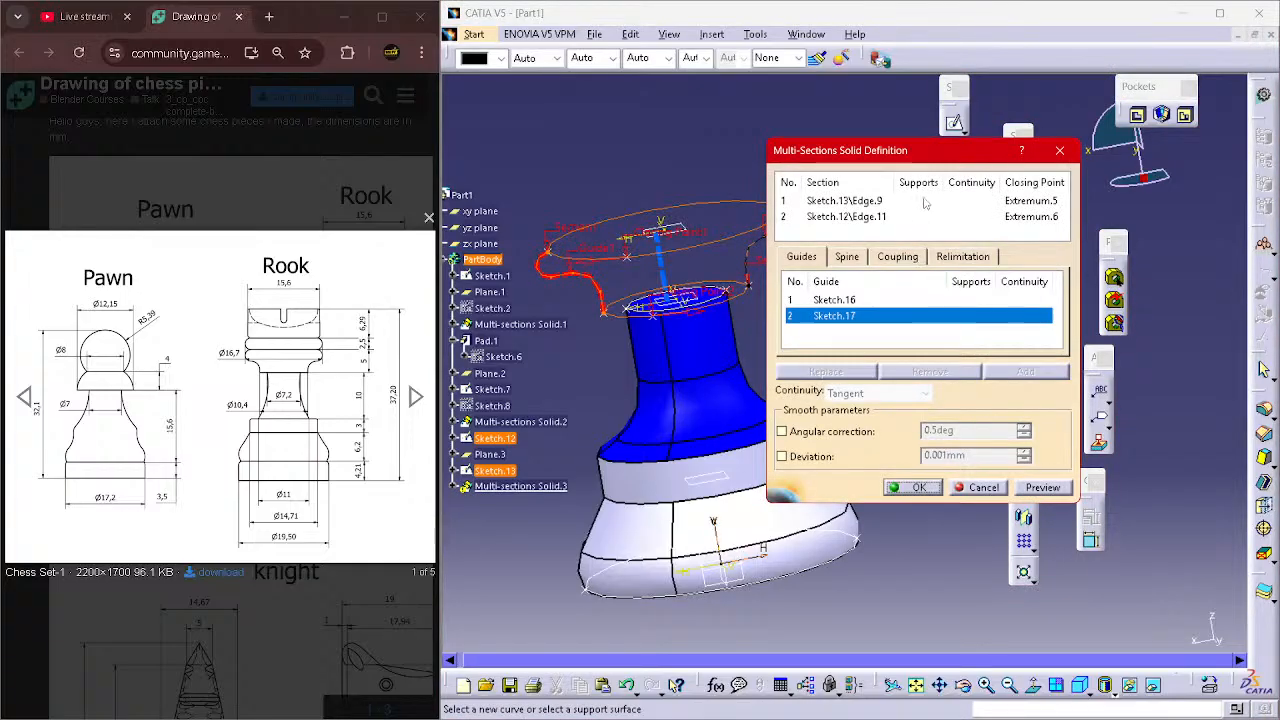
pyautogui.click(898, 257)
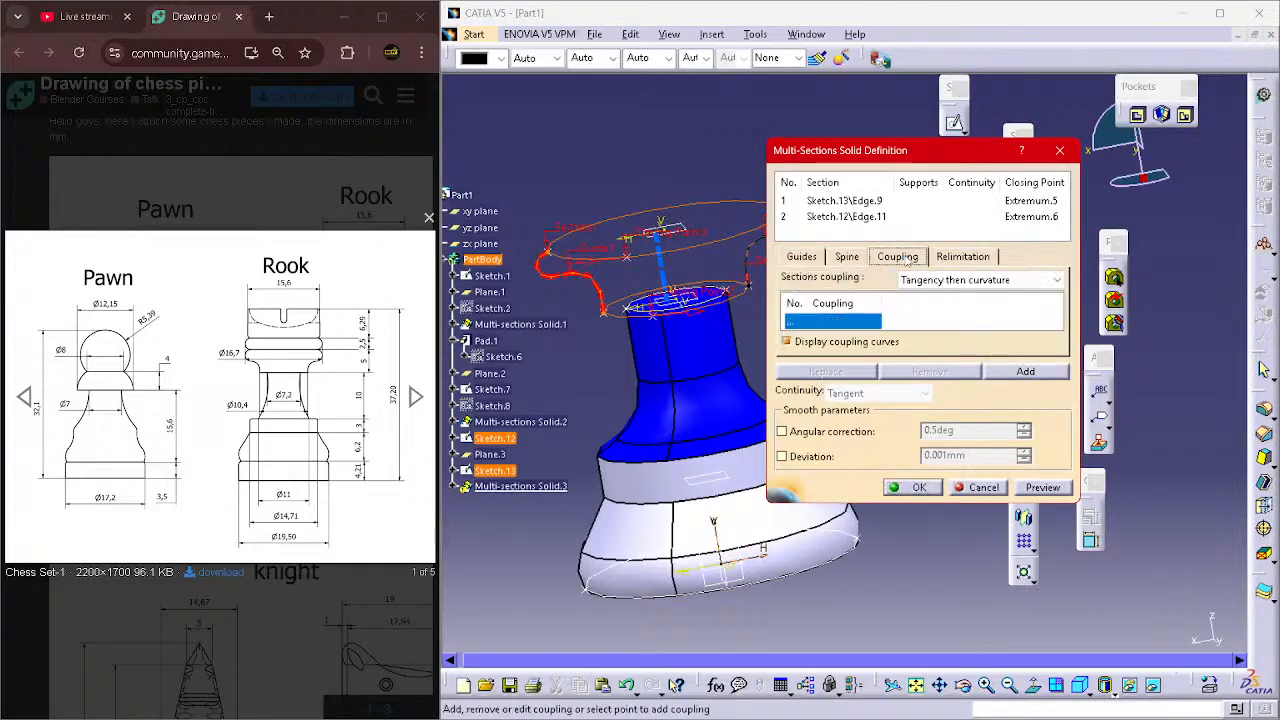
pyautogui.click(1056, 150)
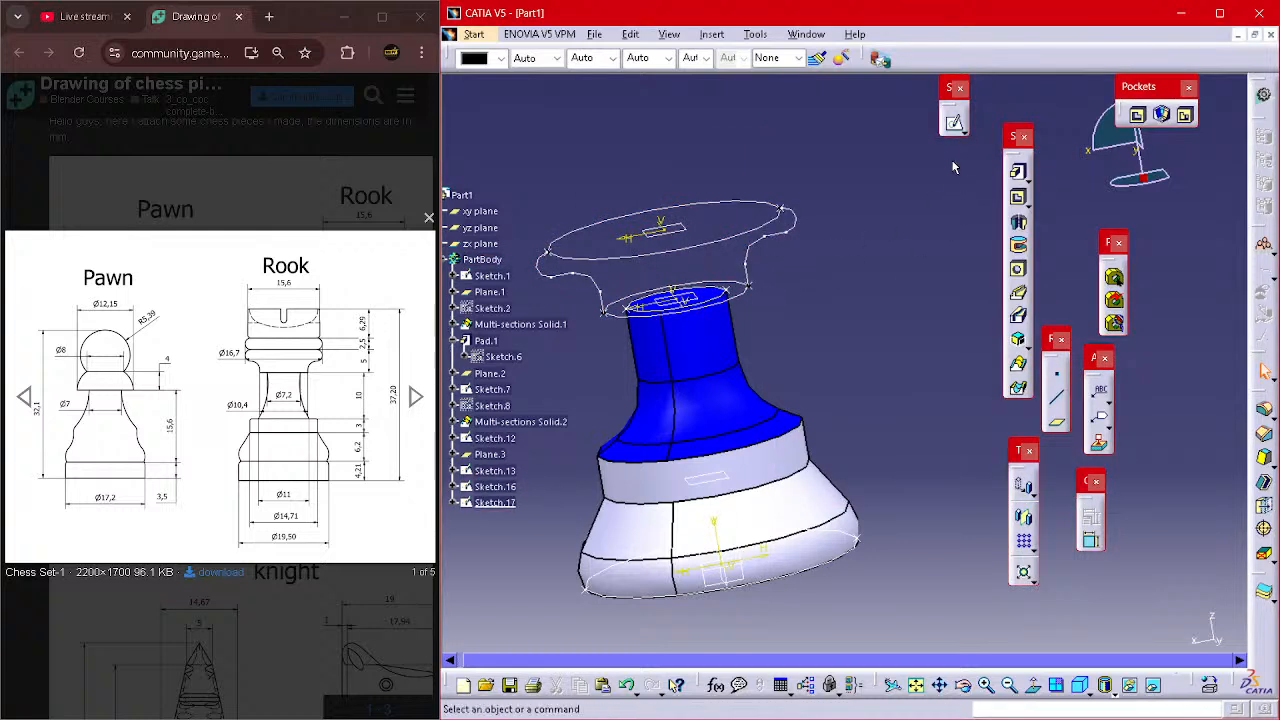
# - Try a multi-sections solid between the two circles using a side profile as coupling instead of guides, and cancel it
pyautogui.click(1018, 363)
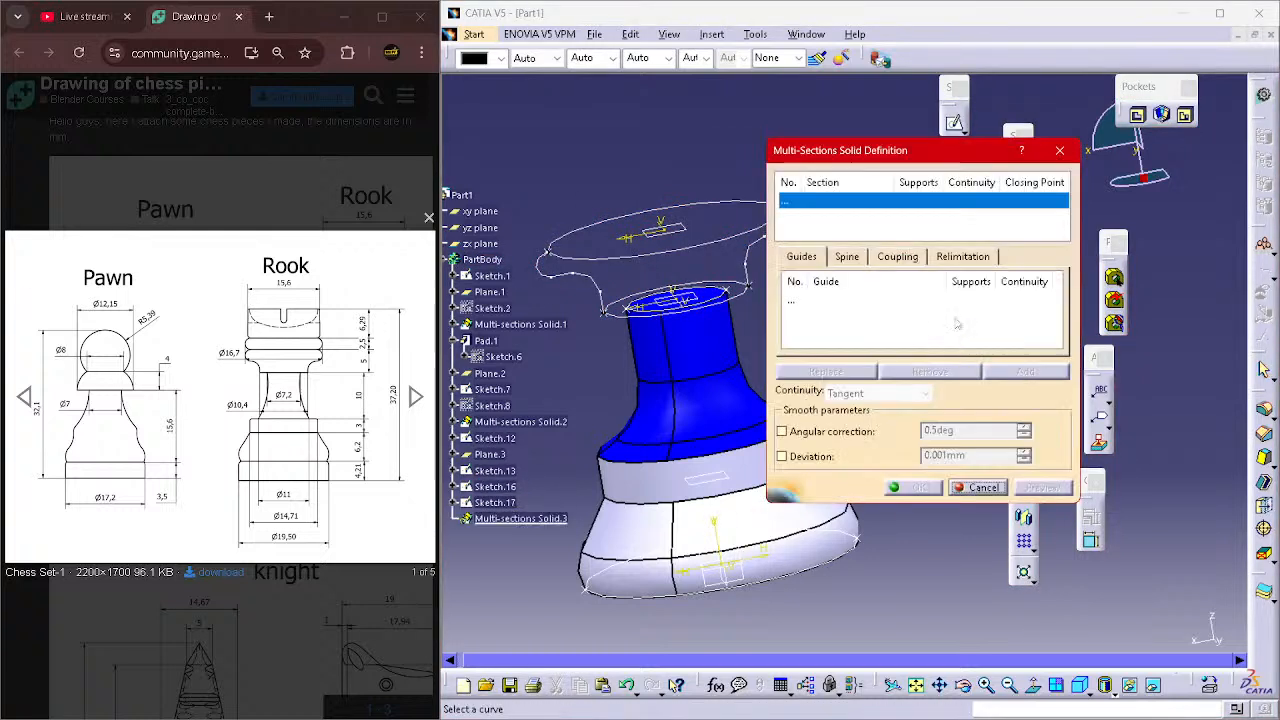
pyautogui.click(876, 259)
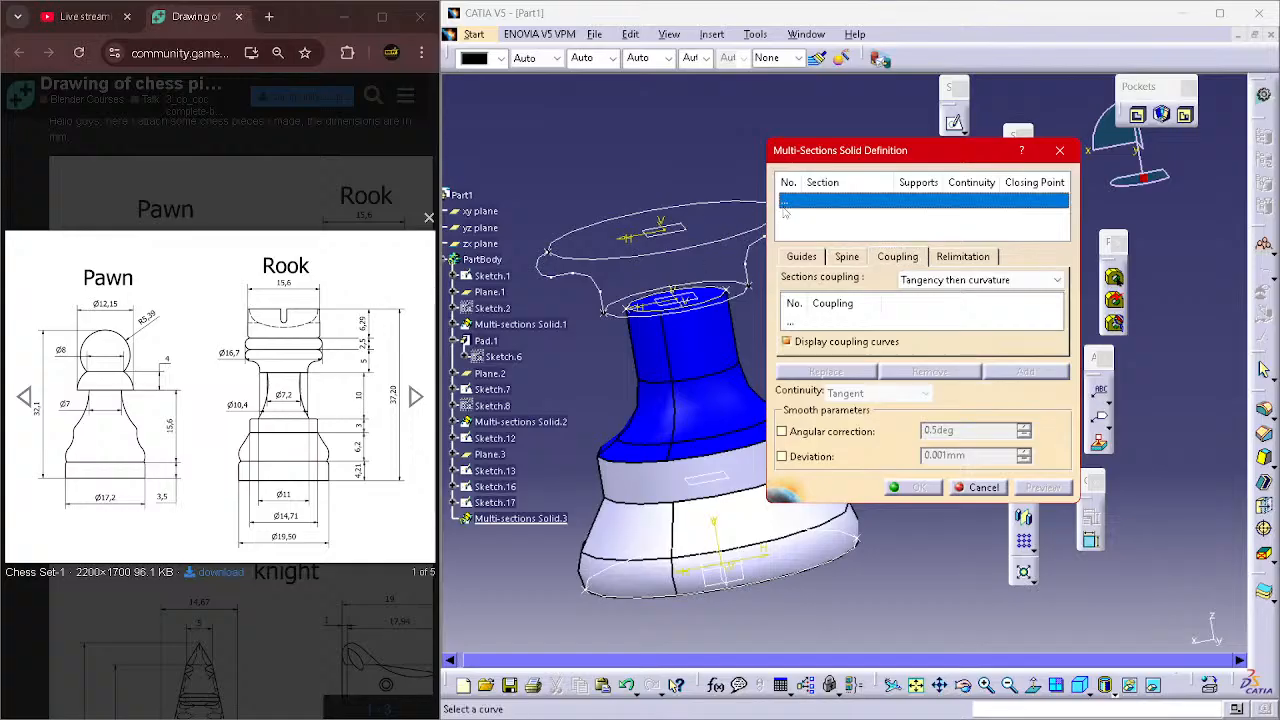
pyautogui.click(748, 238)
pyautogui.click(737, 301)
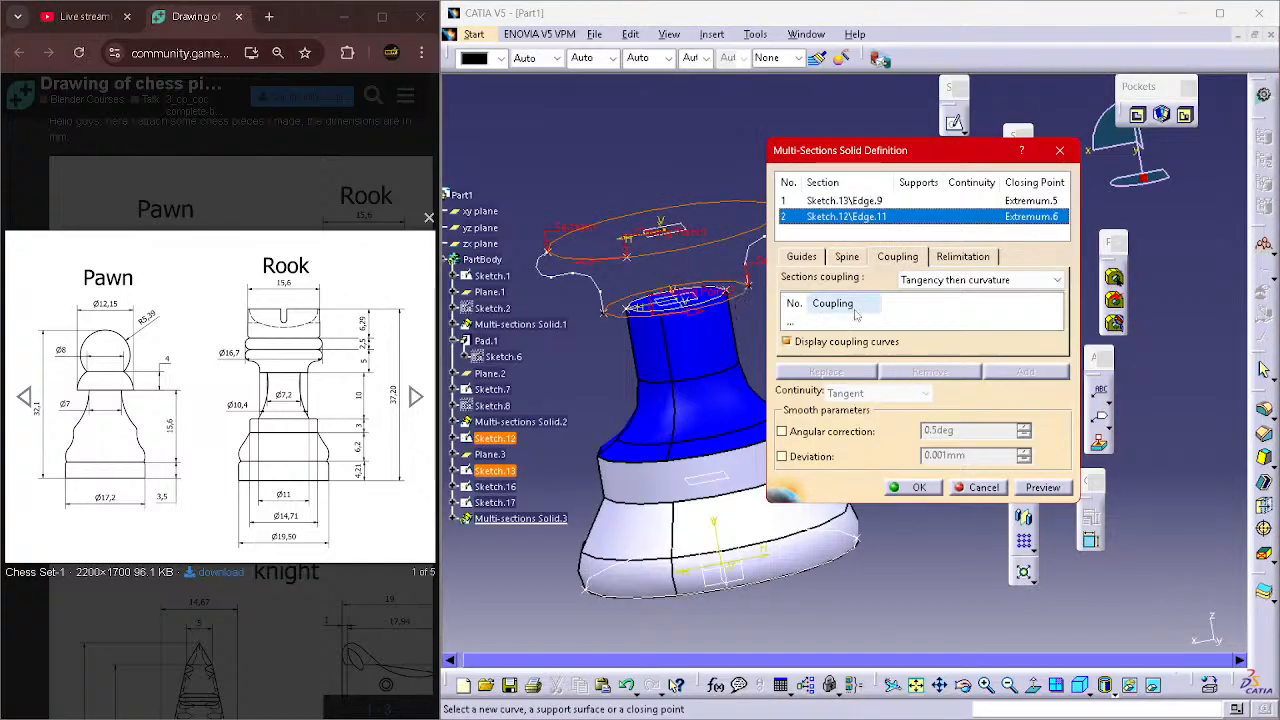
pyautogui.click(856, 321)
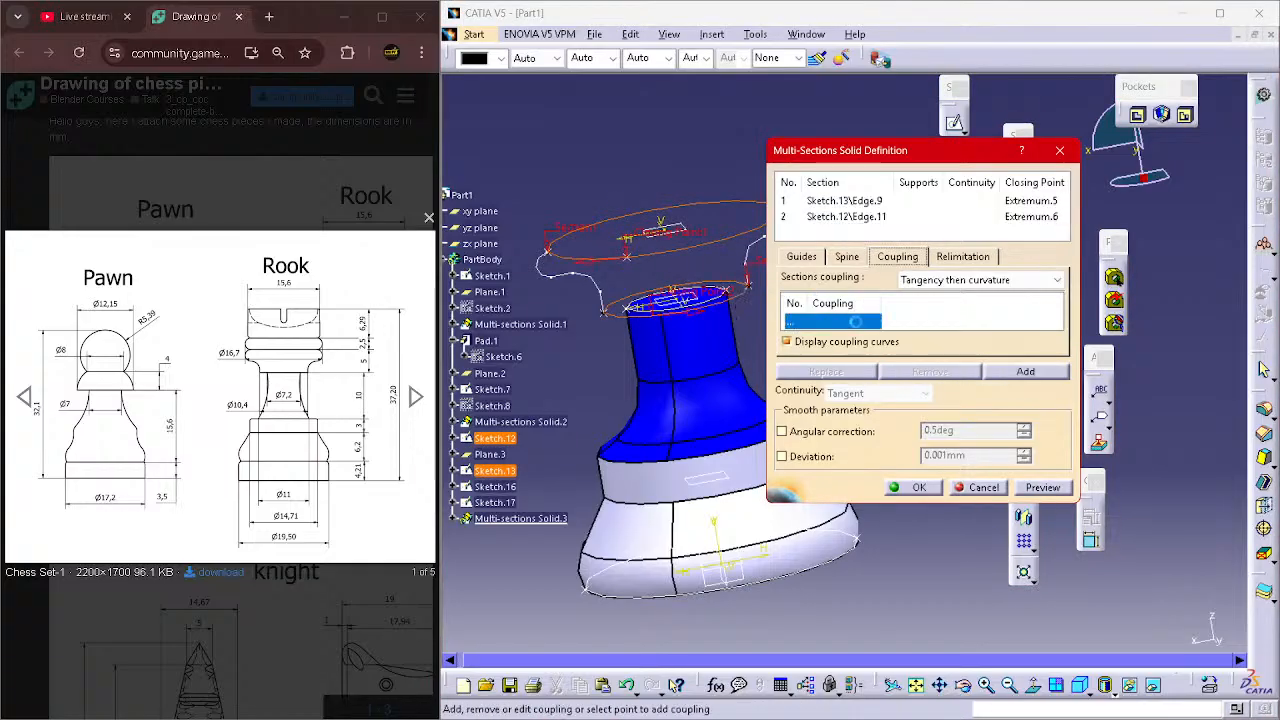
pyautogui.click(581, 278)
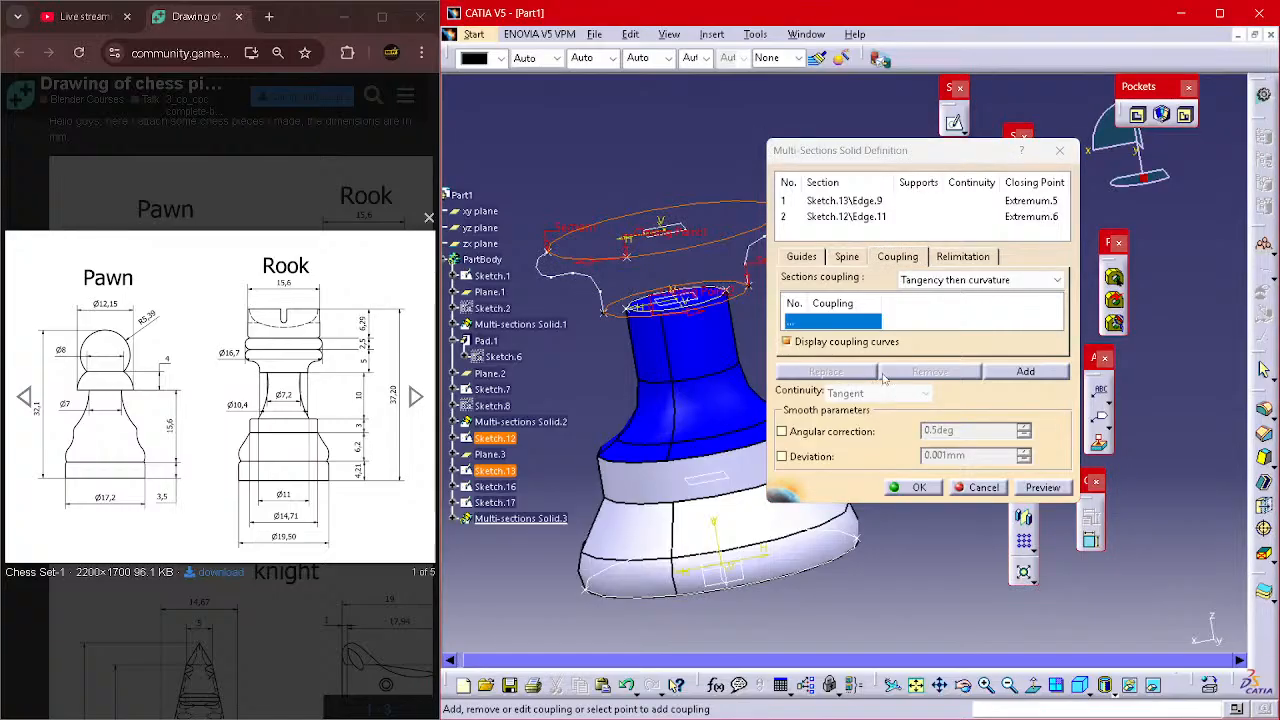
pyautogui.click(982, 487)
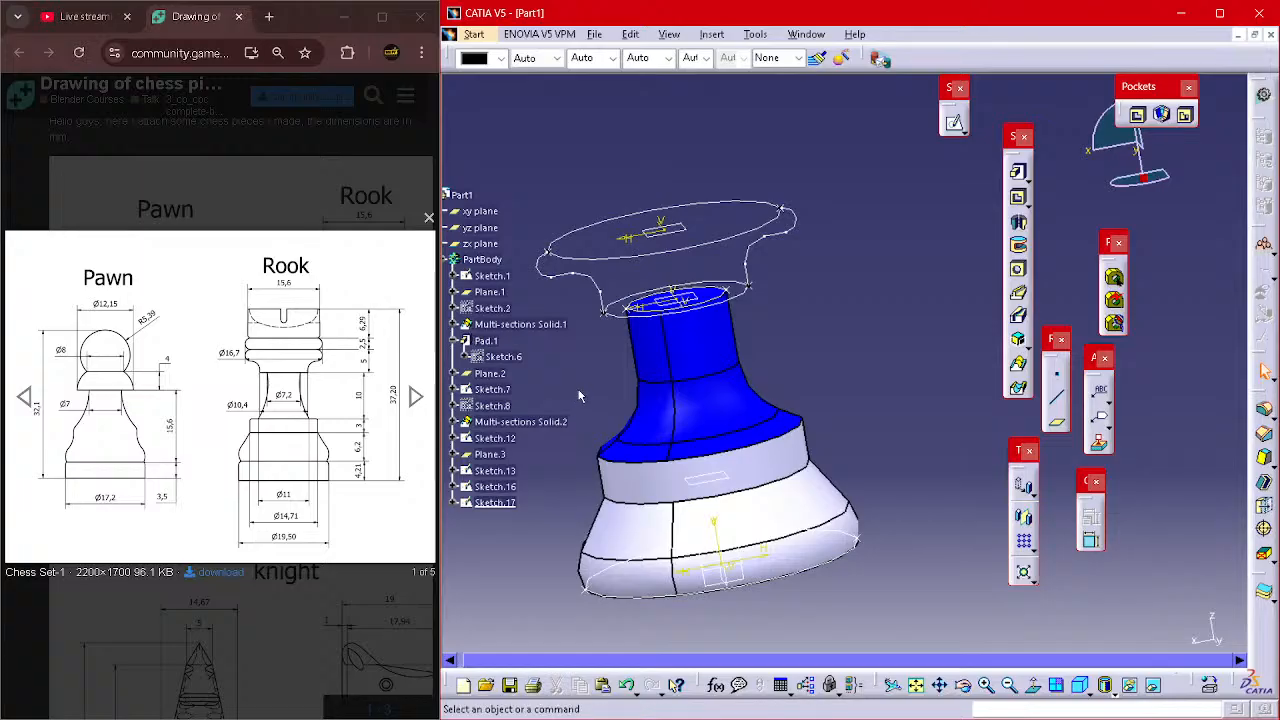
# - Delete the two side-profile guide sketches, Sketch.17 and Sketch.16
pyautogui.click(500, 503)
pyautogui.press('Delete')
pyautogui.click(509, 470)
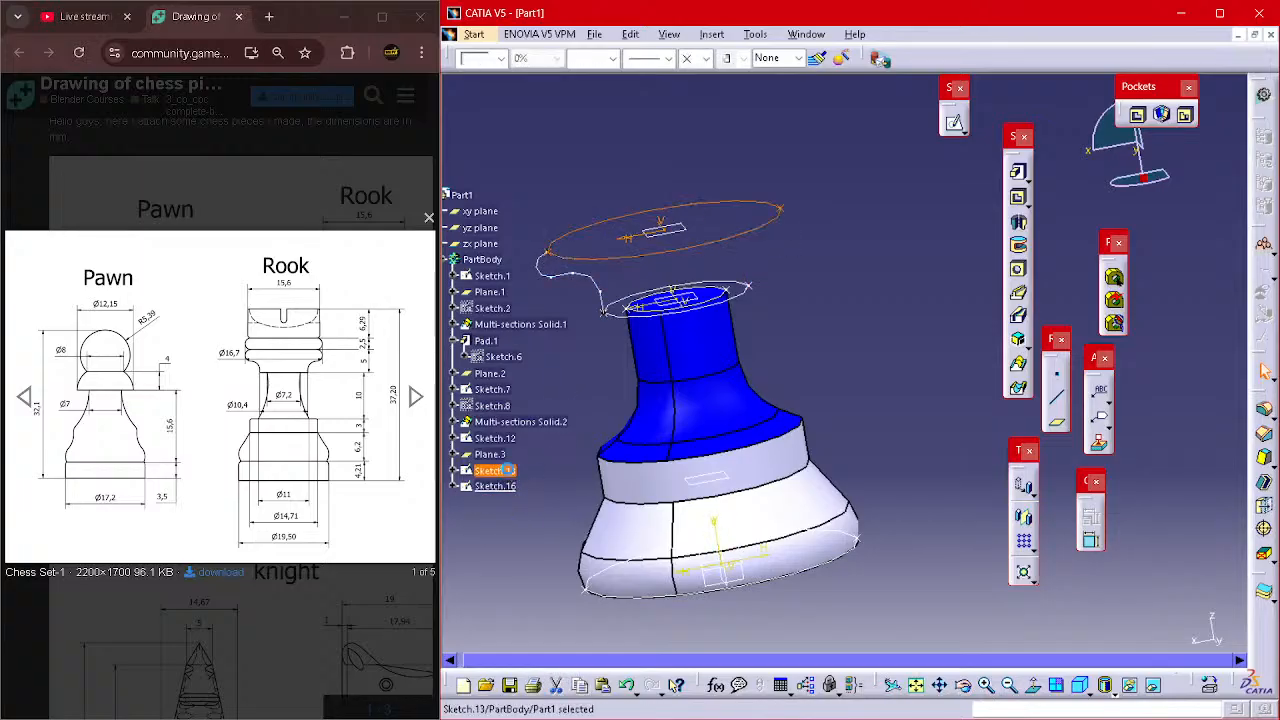
pyautogui.press('Delete')
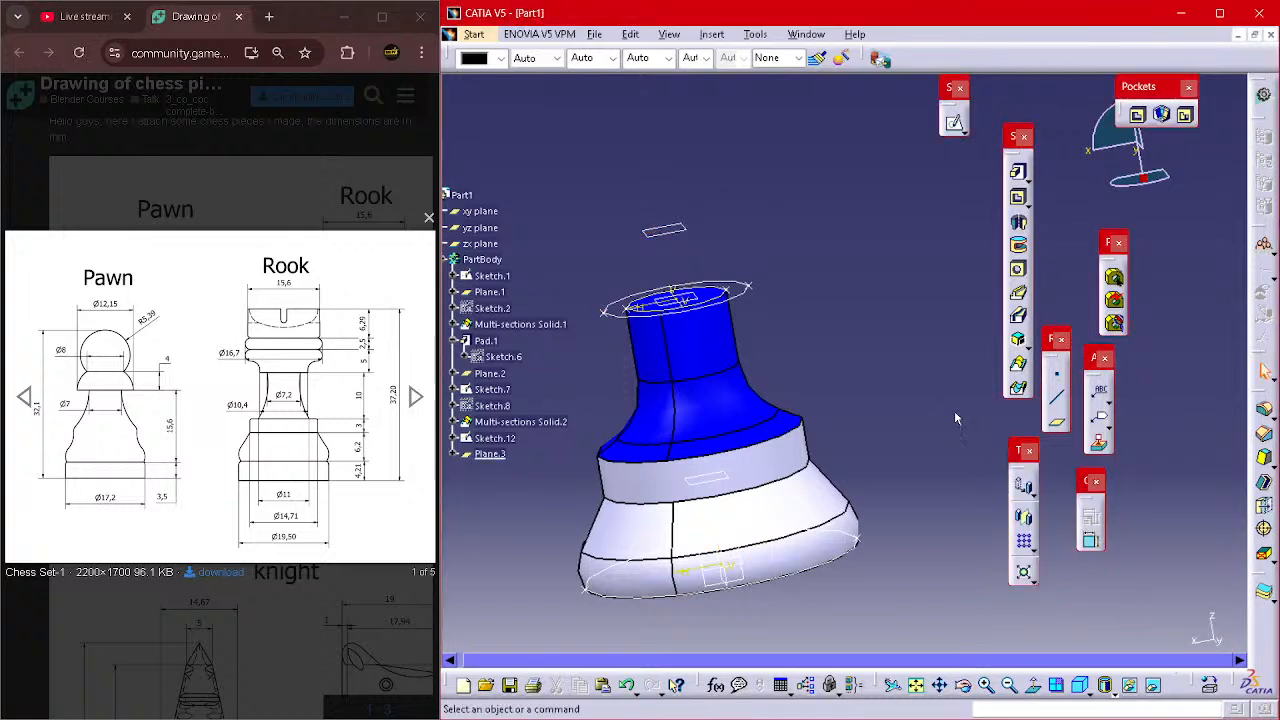
pyautogui.hotkey('ctrl', 'z')
pyautogui.click(505, 486)
pyautogui.press('Delete')
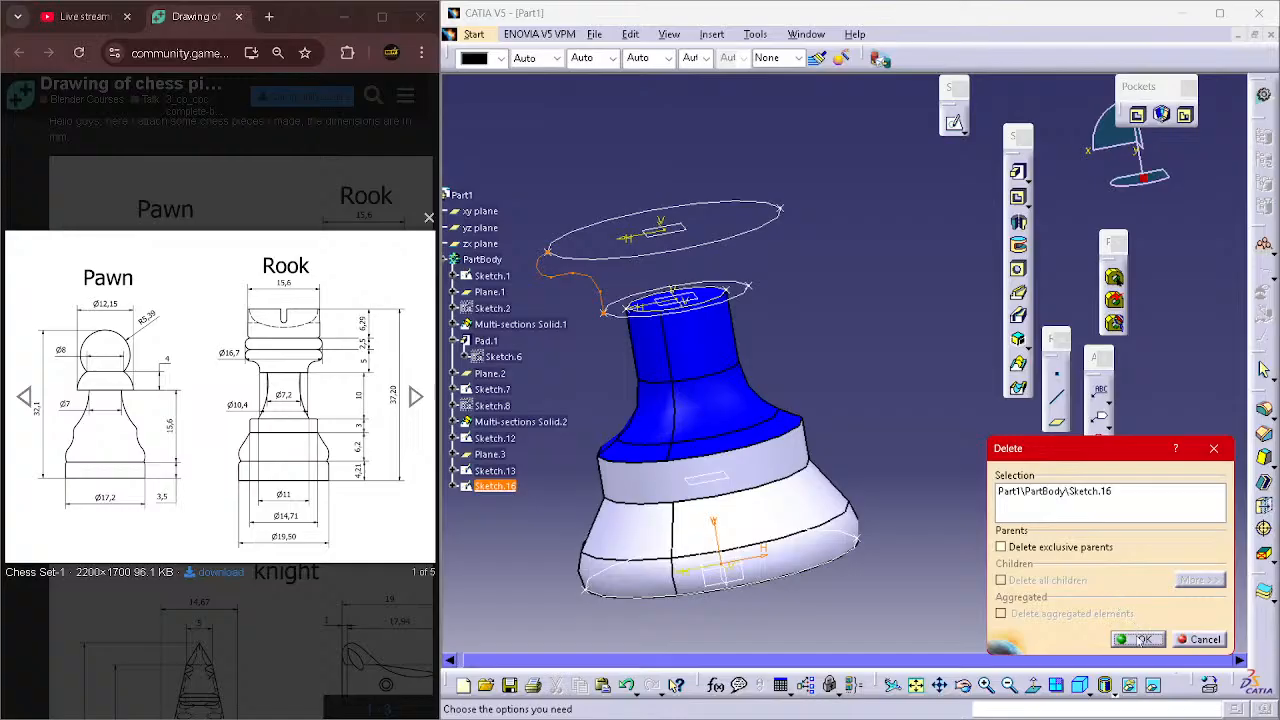
pyautogui.click(1143, 640)
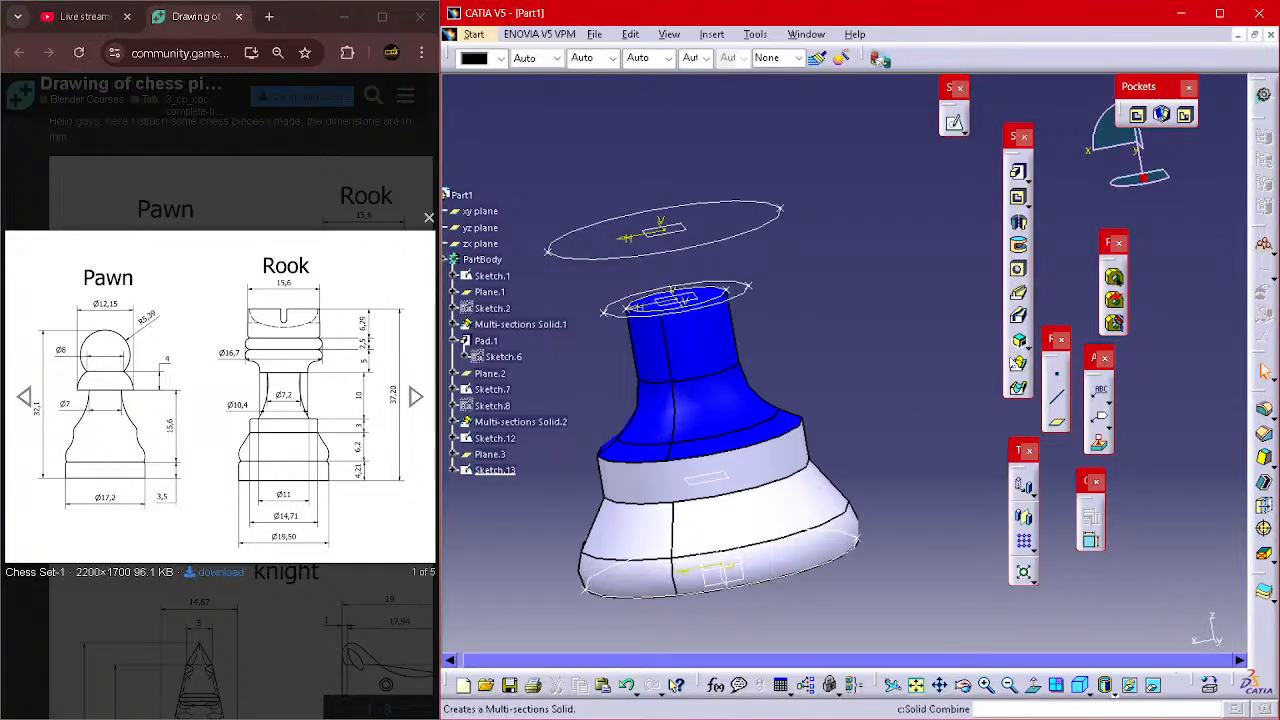
# - Create a multi-sections solid between the 16.7 mm circle and the neck-top circle without guides
pyautogui.click(1018, 364)
pyautogui.click(705, 249)
pyautogui.click(747, 300)
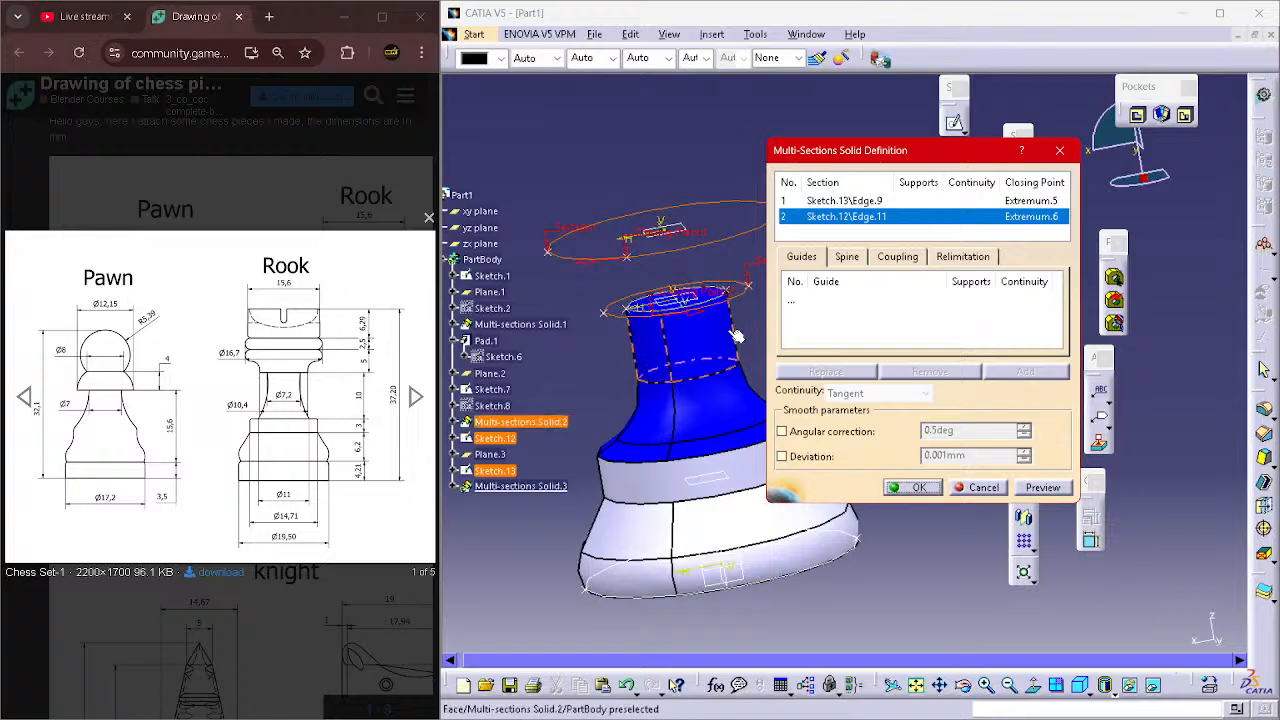
pyautogui.moveTo(749, 303); pyautogui.dragTo(565, 299, button='middle')
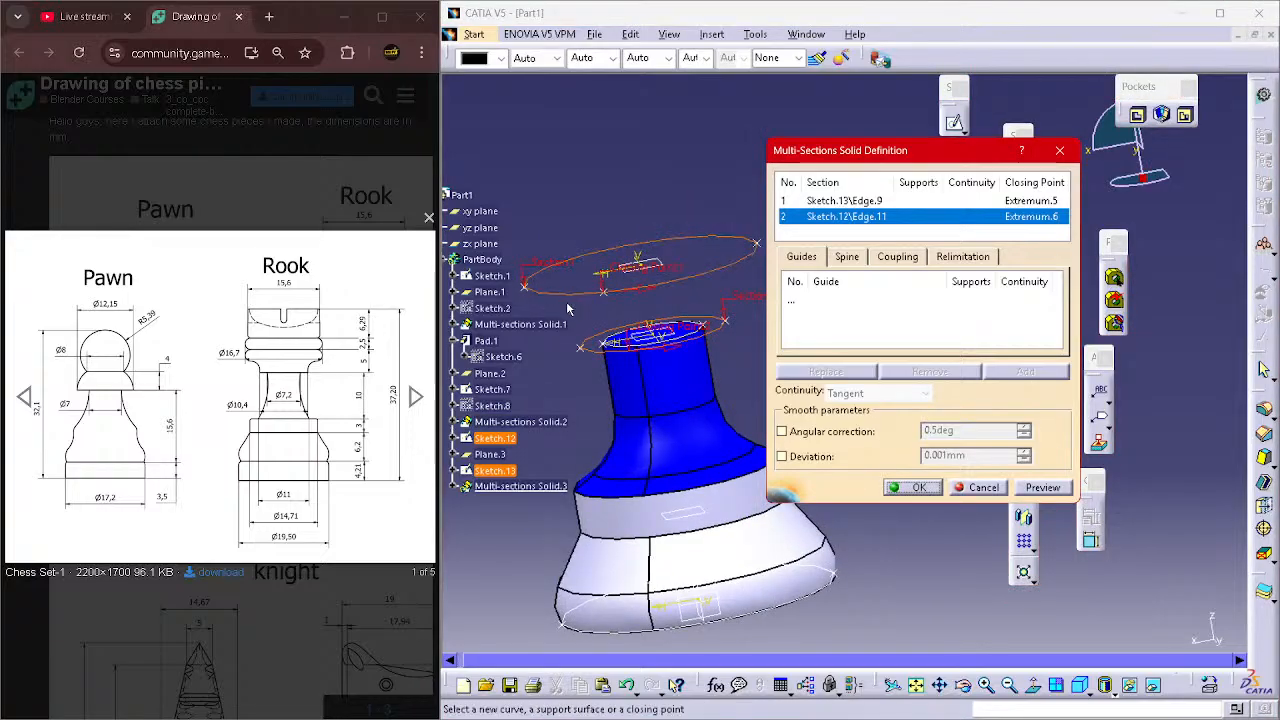
pyautogui.click(942, 257)
pyautogui.click(1040, 487)
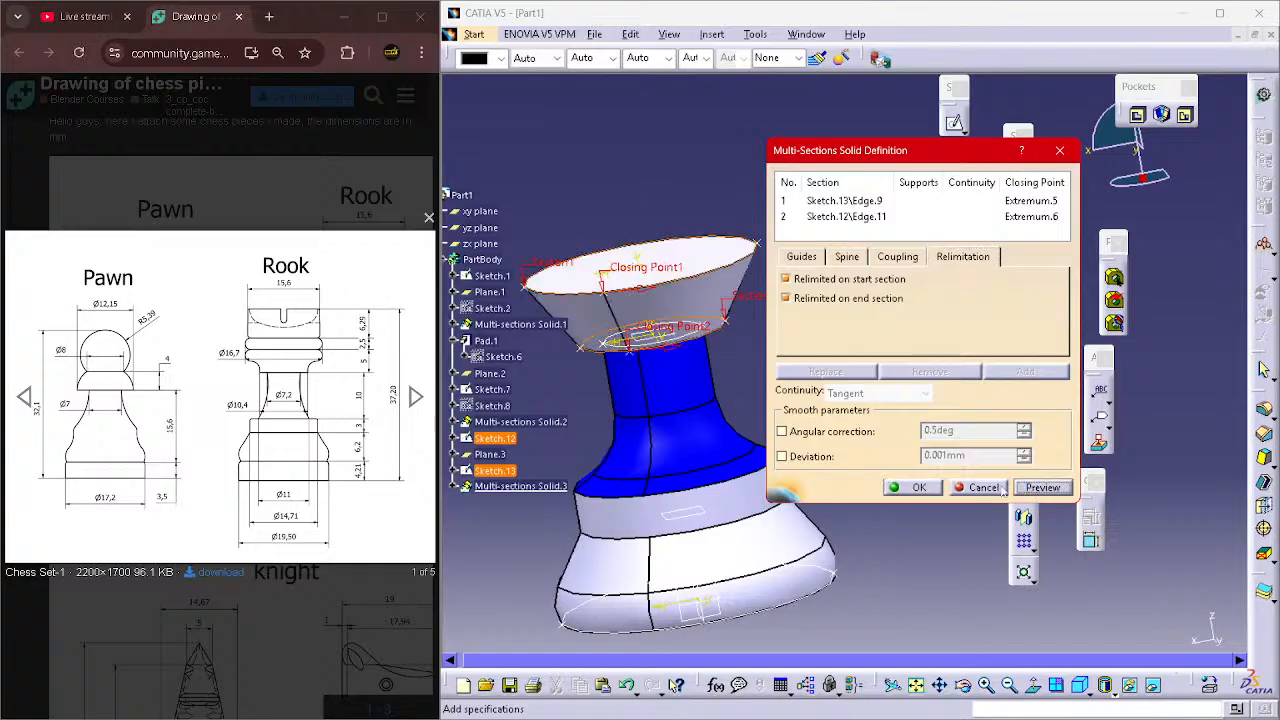
pyautogui.click(917, 487)
pyautogui.moveTo(800, 345); pyautogui.dragTo(847, 440, button='middle')
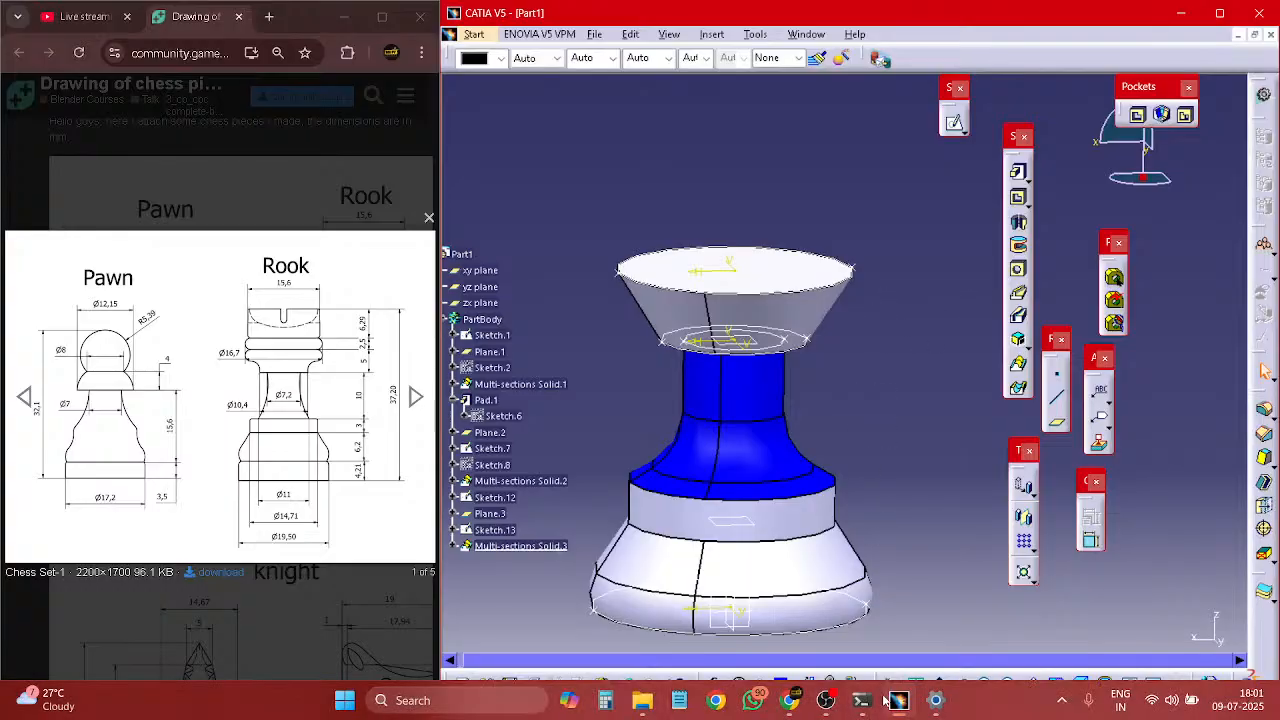
# - Switch to OBS, mute and unmute the Mic/Aux audio source, and return to CATIA
pyautogui.moveTo(879, 700)
pyautogui.click(780, 610)
pyautogui.click(525, 618)
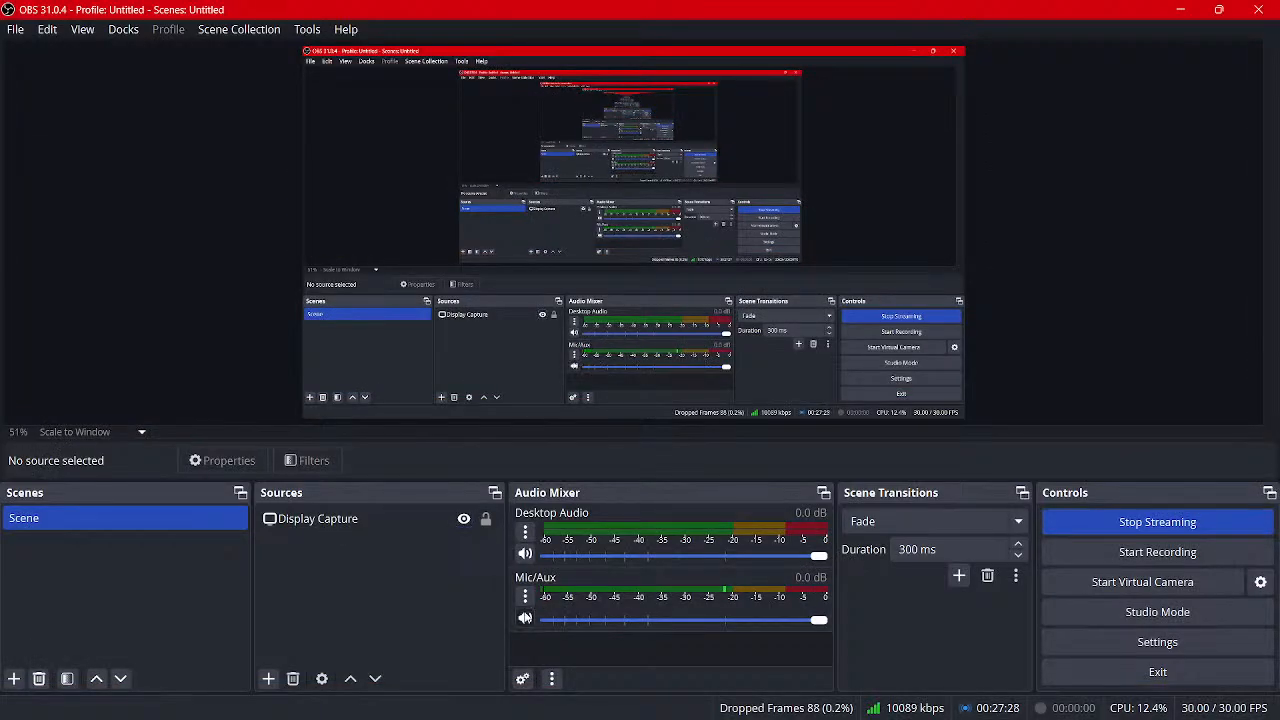
pyautogui.click(525, 618)
pyautogui.click(527, 620)
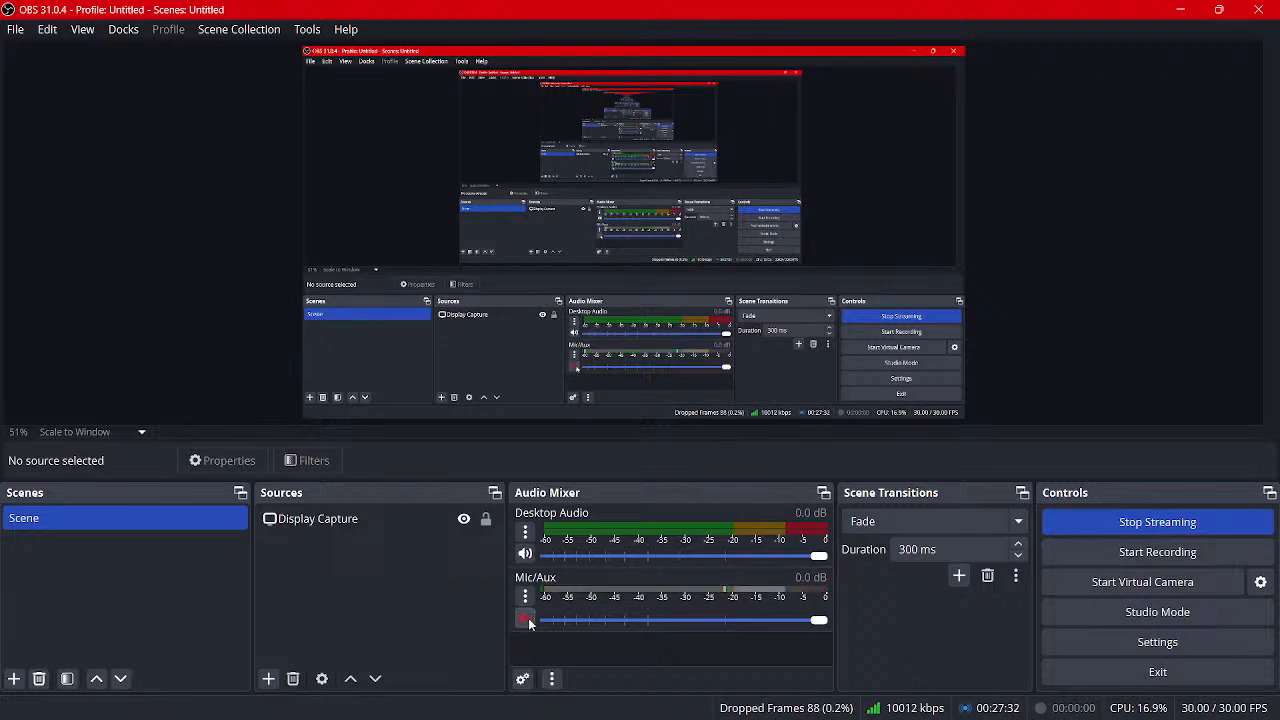
pyautogui.click(526, 618)
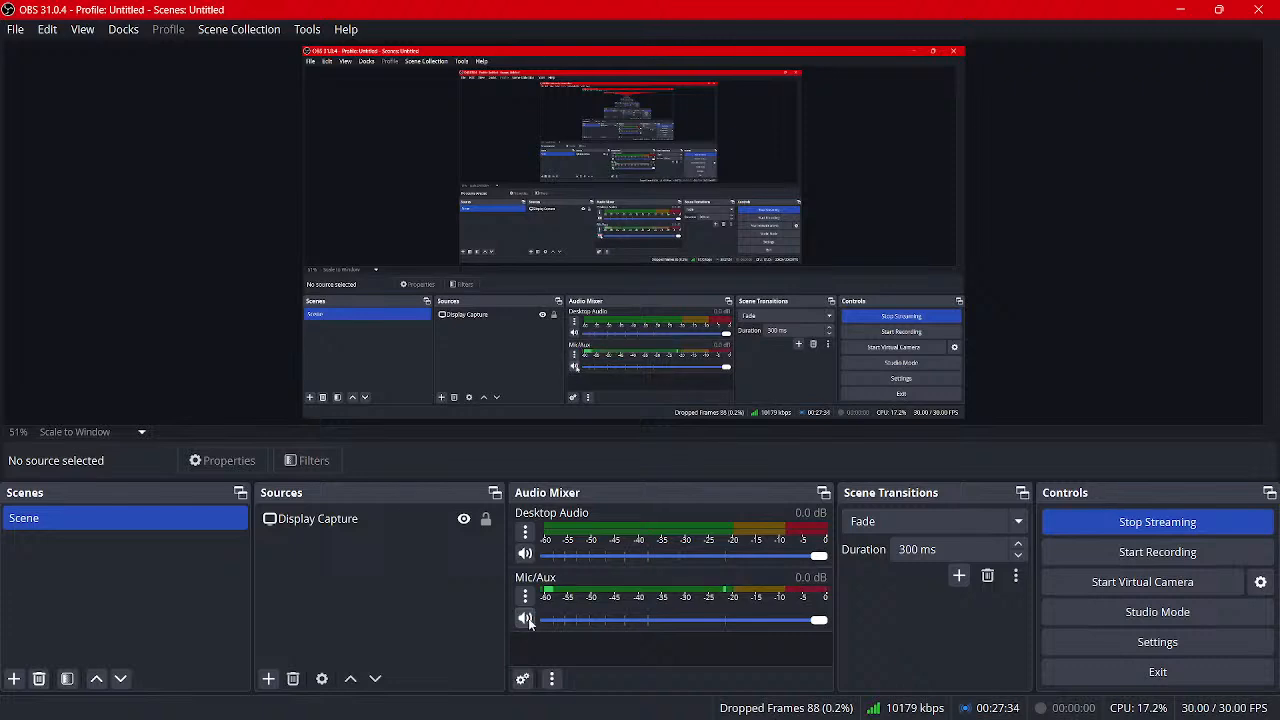
pyautogui.click(1182, 10)
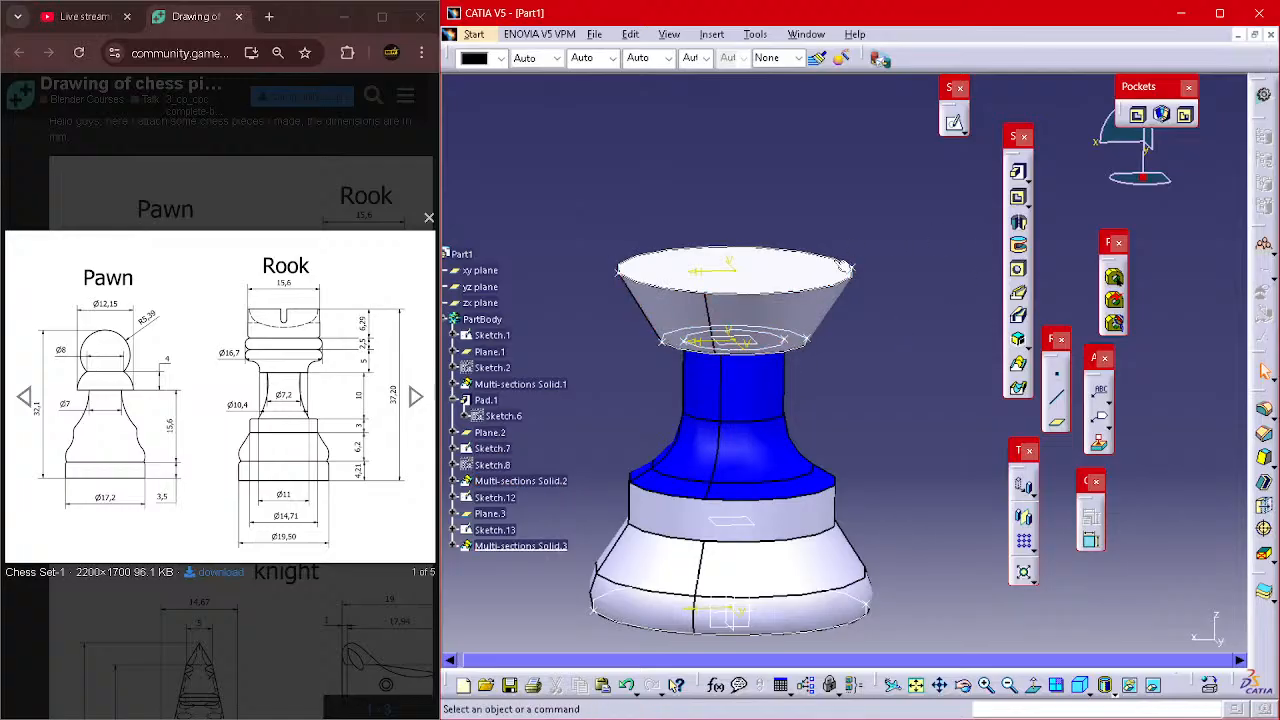
# - Sketch an origin-centred circle on the top face of the flared section, reaching the face's outer edge, and exit the sketch
pyautogui.click(844, 259)
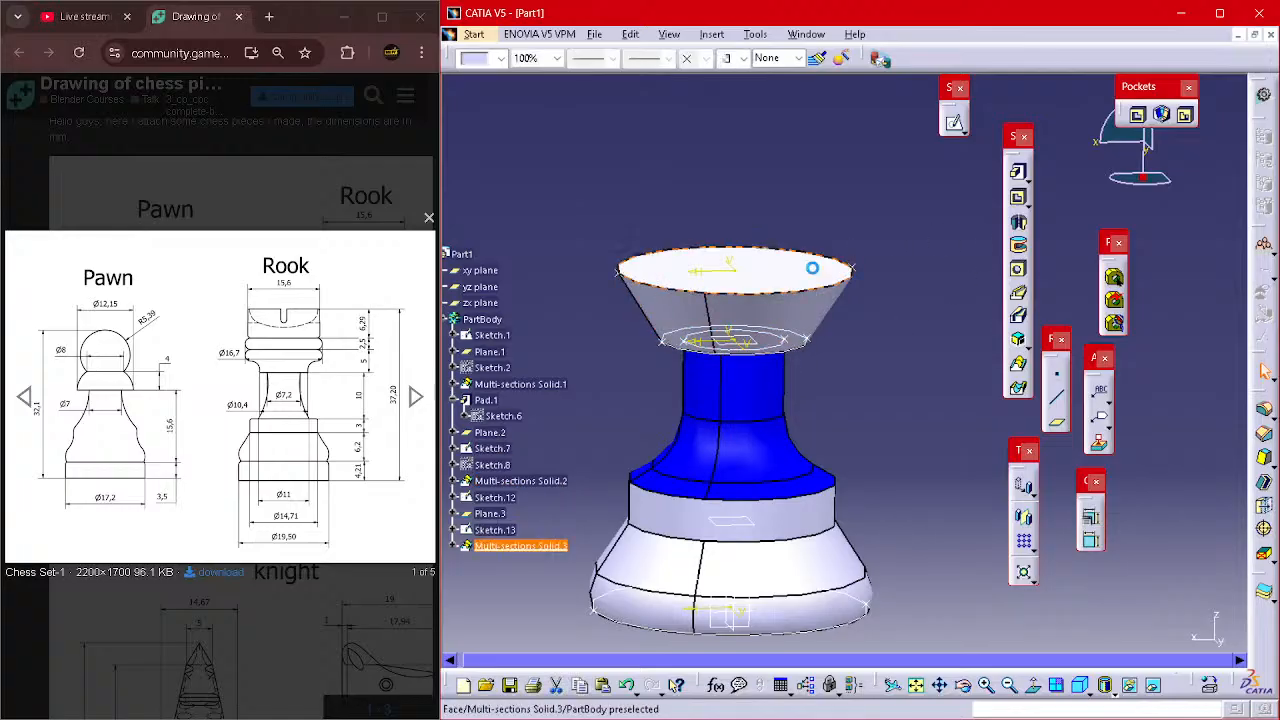
pyautogui.click(953, 122)
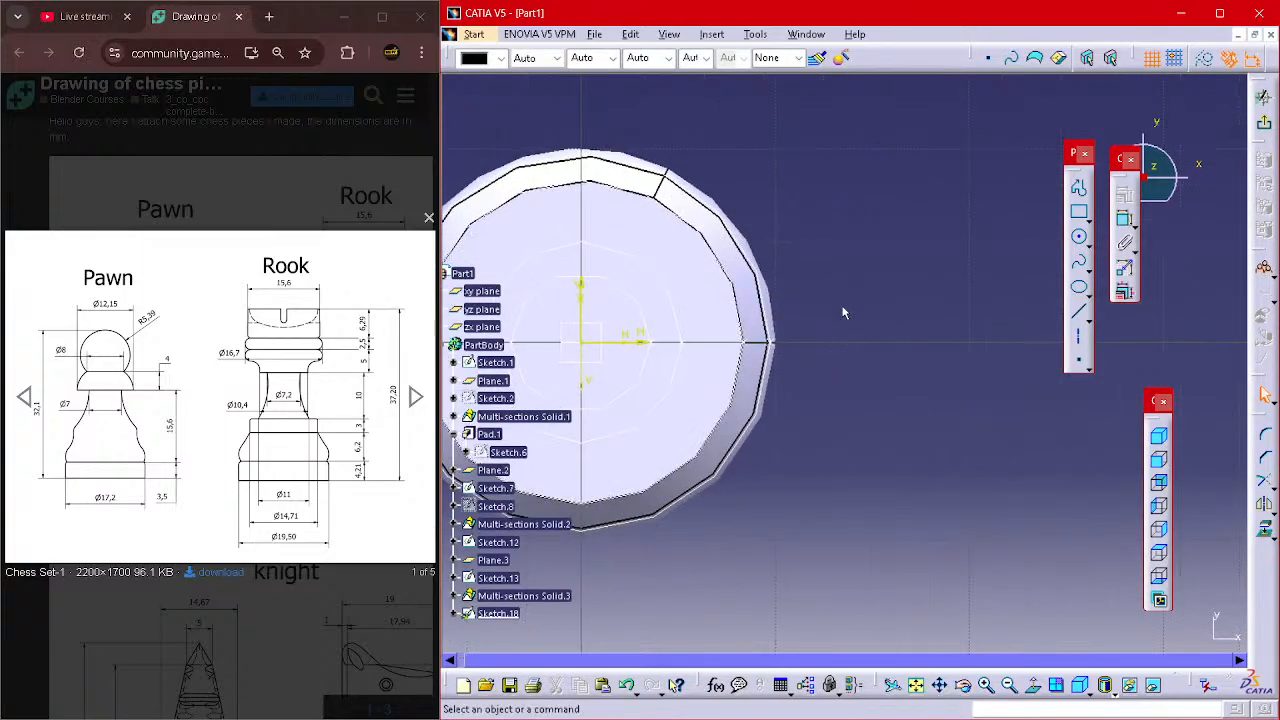
pyautogui.click(1080, 237)
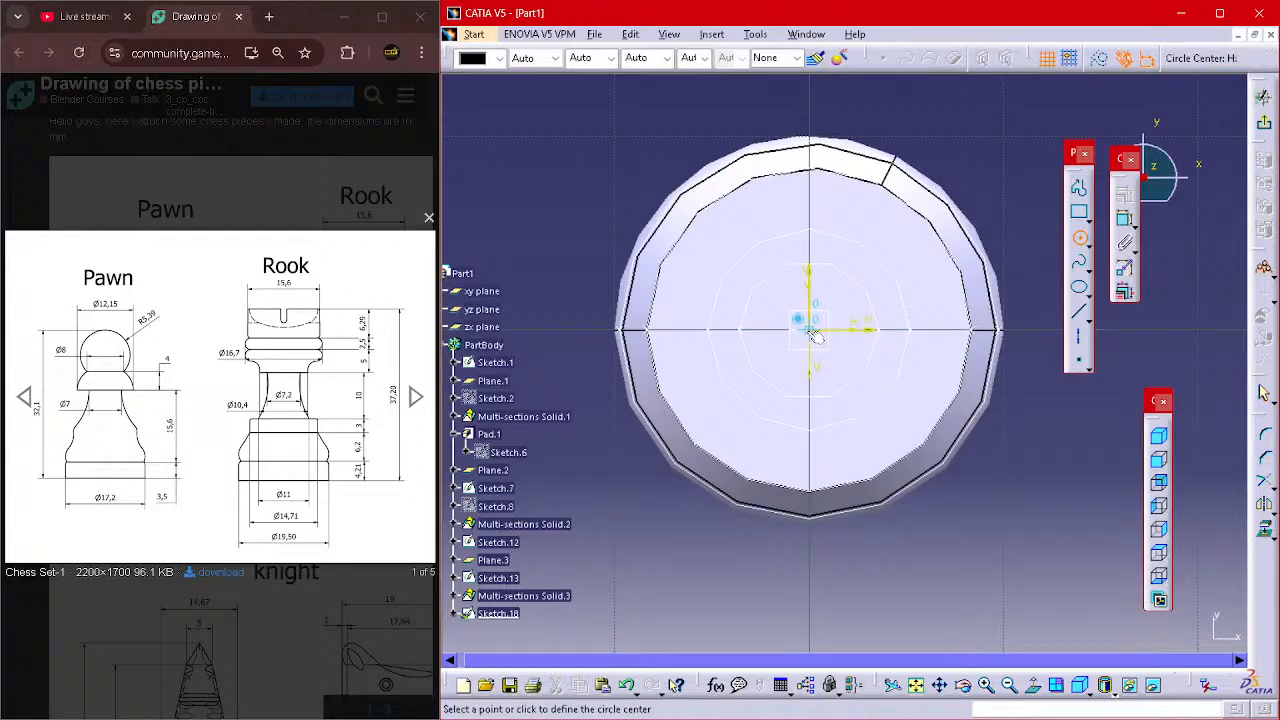
pyautogui.click(814, 334)
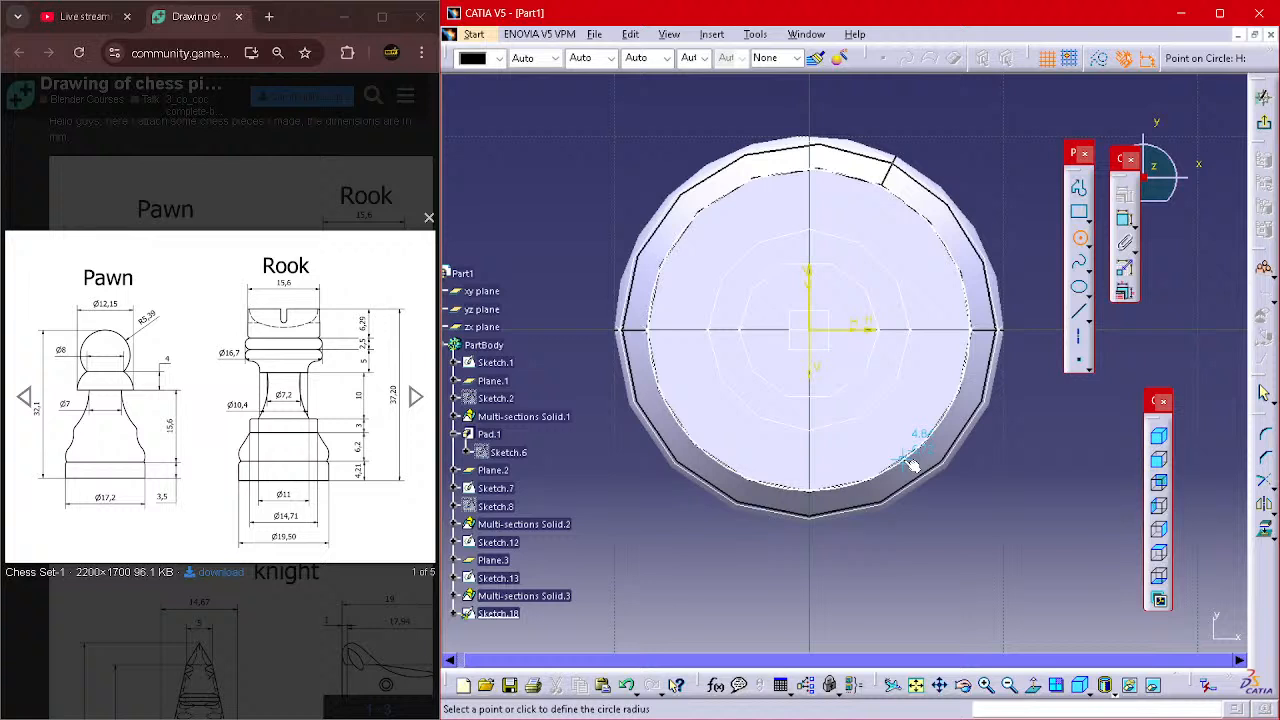
pyautogui.click(913, 465)
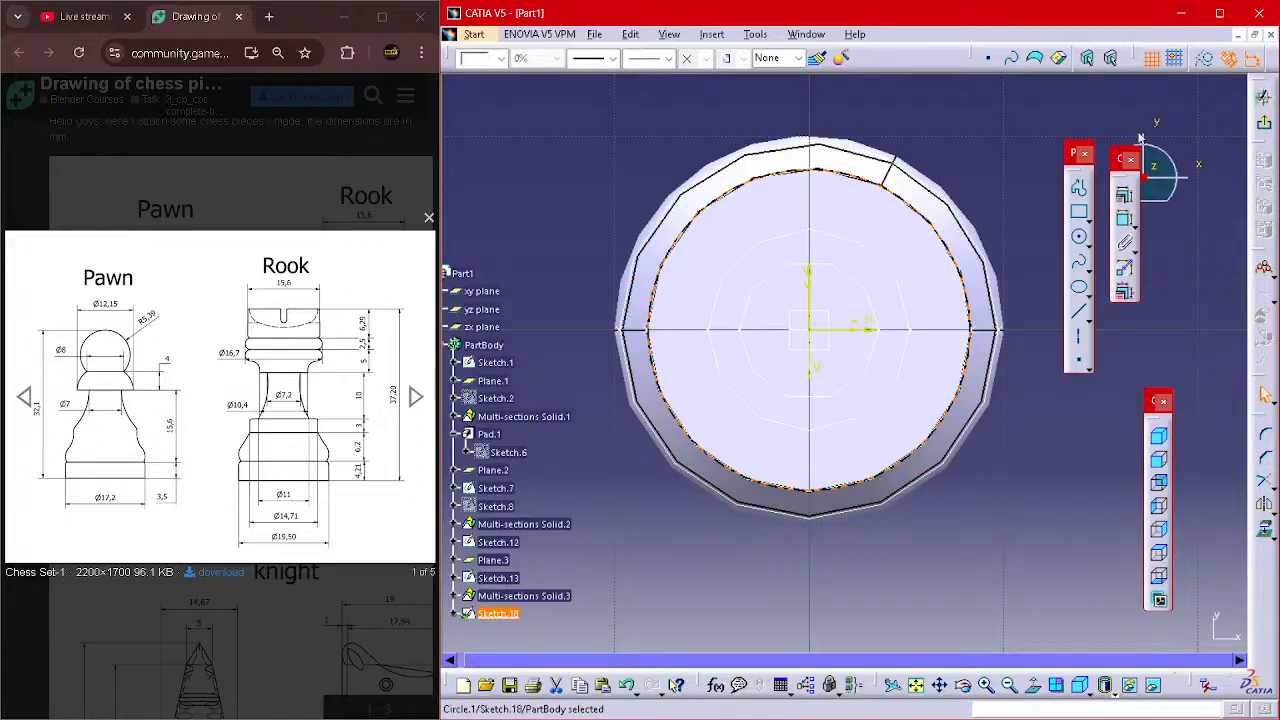
pyautogui.click(1264, 121)
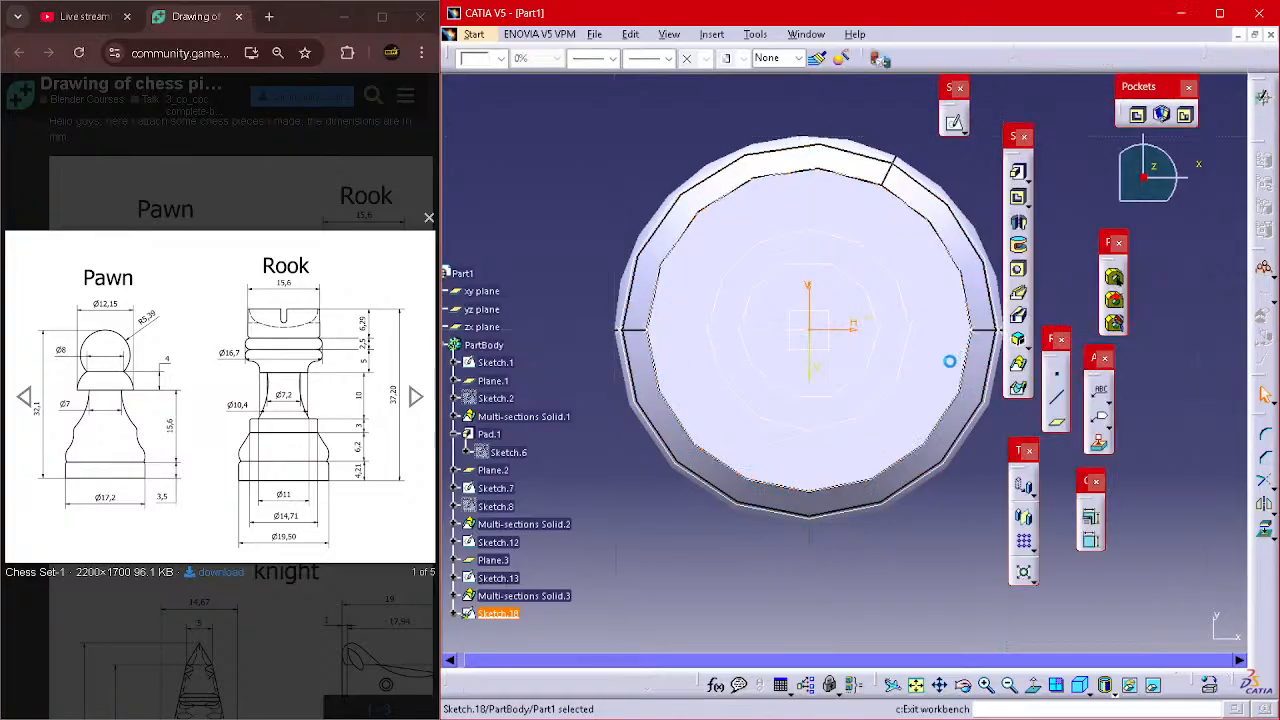
pyautogui.moveTo(944, 314); pyautogui.dragTo(825, 245, button='middle')
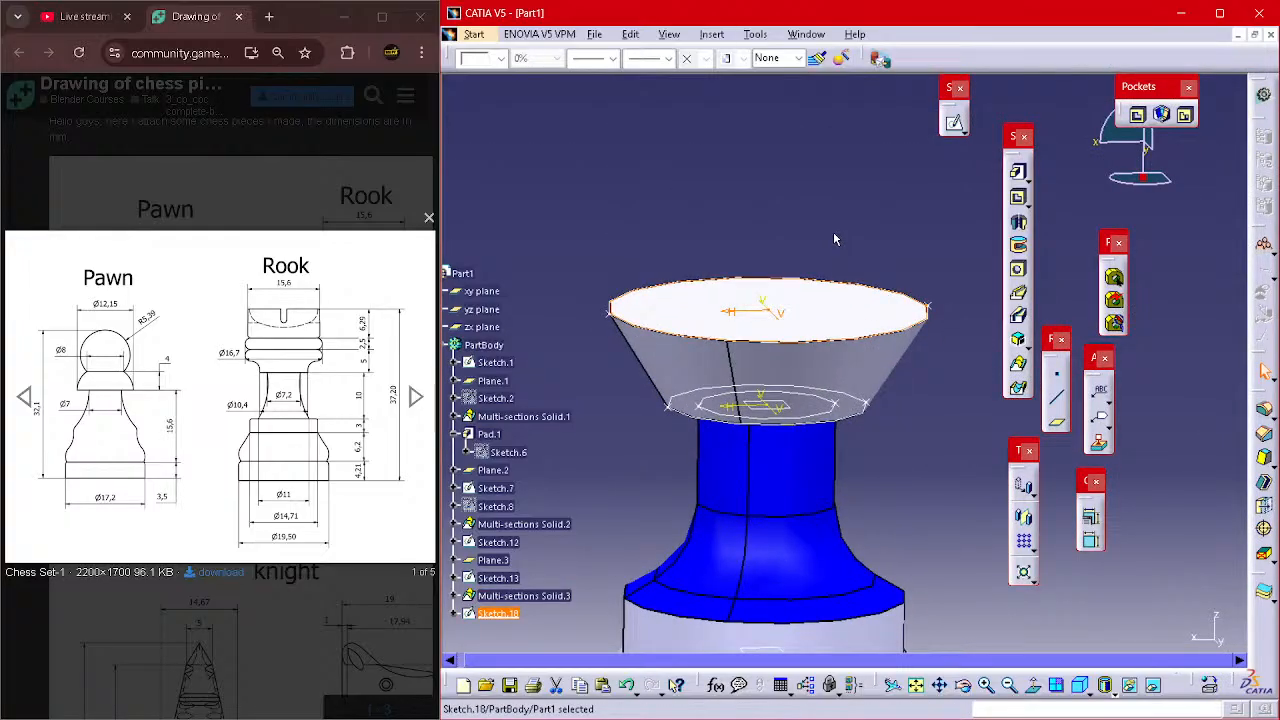
pyautogui.click(955, 125)
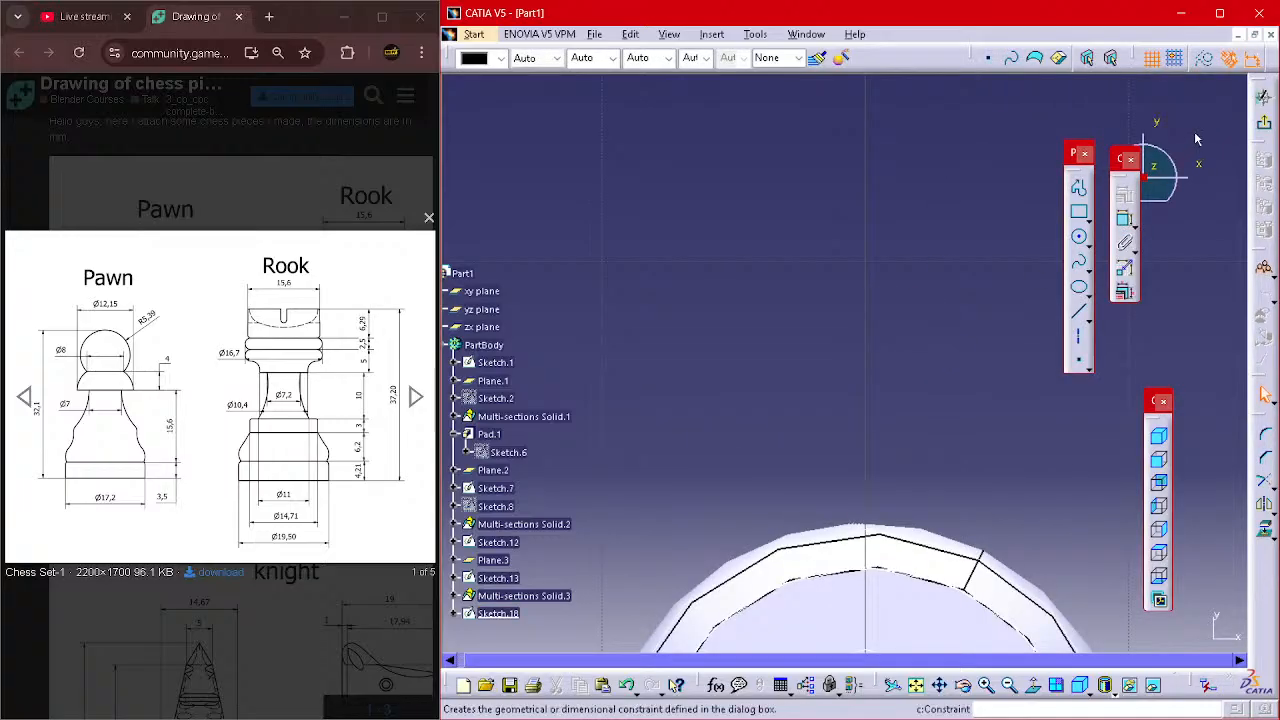
pyautogui.click(1264, 122)
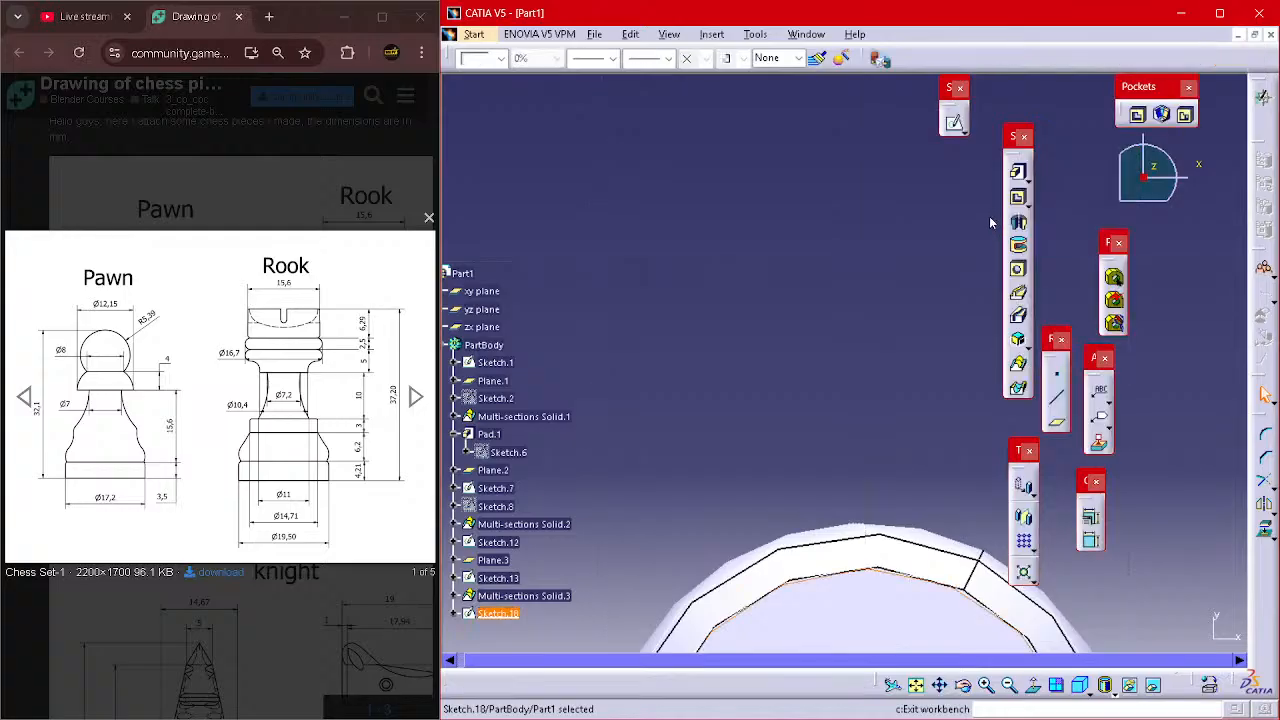
# - Pad the circle on top of the flared section upward by 8 mm to form the rook's head
pyautogui.click(1018, 171)
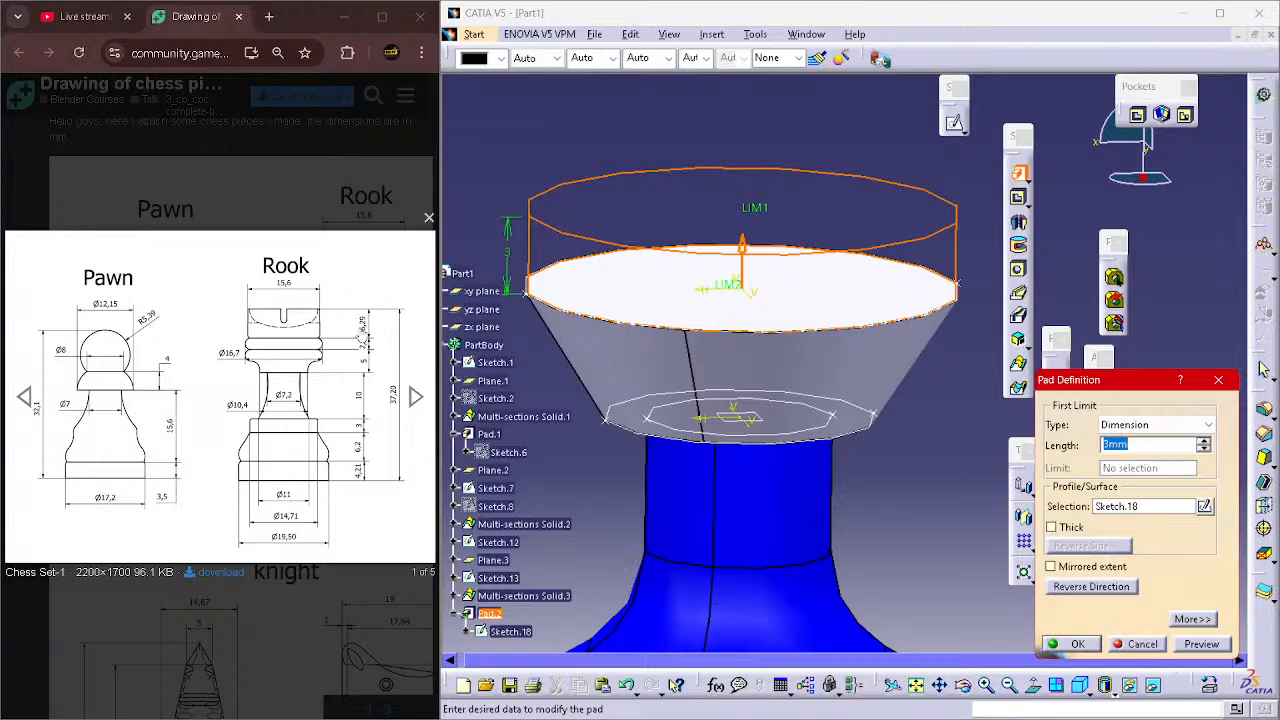
pyautogui.click(1219, 13)
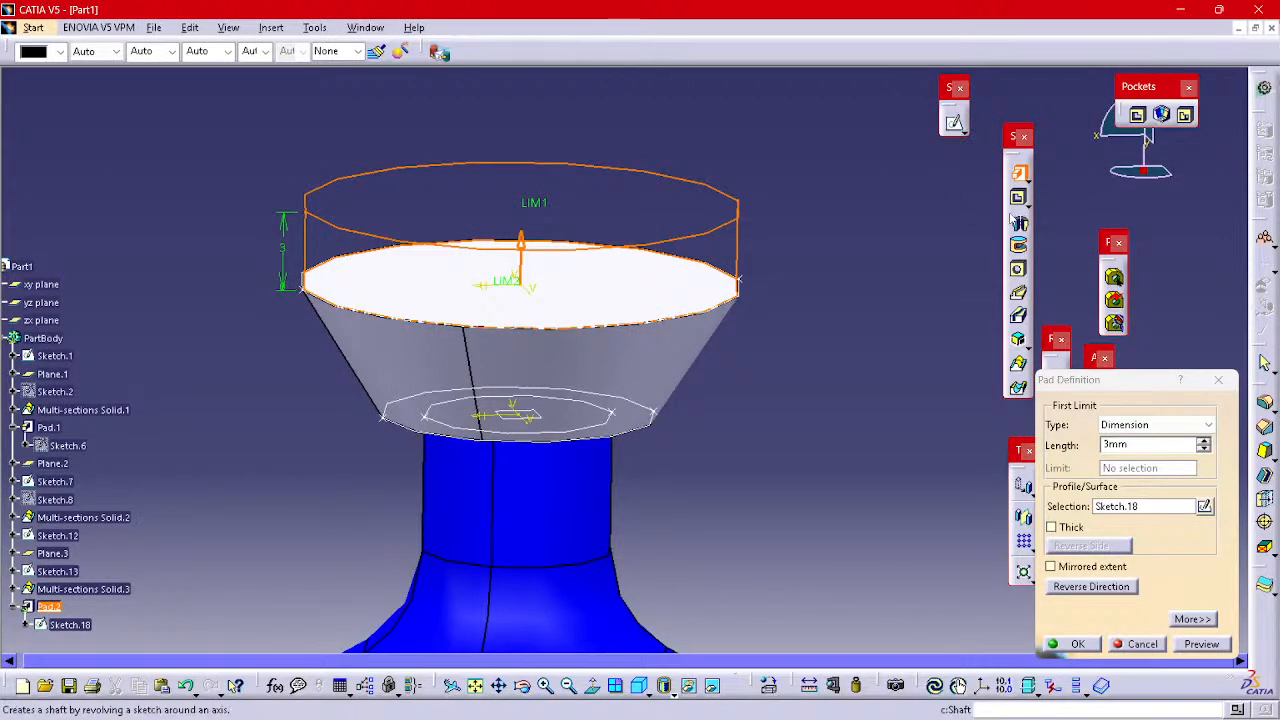
pyautogui.click(1206, 441)
pyautogui.click(1206, 441)
pyautogui.click(1206, 441)
pyautogui.scroll(1, 707, 330)
pyautogui.moveTo(707, 330); pyautogui.dragTo(739, 389, button='middle')
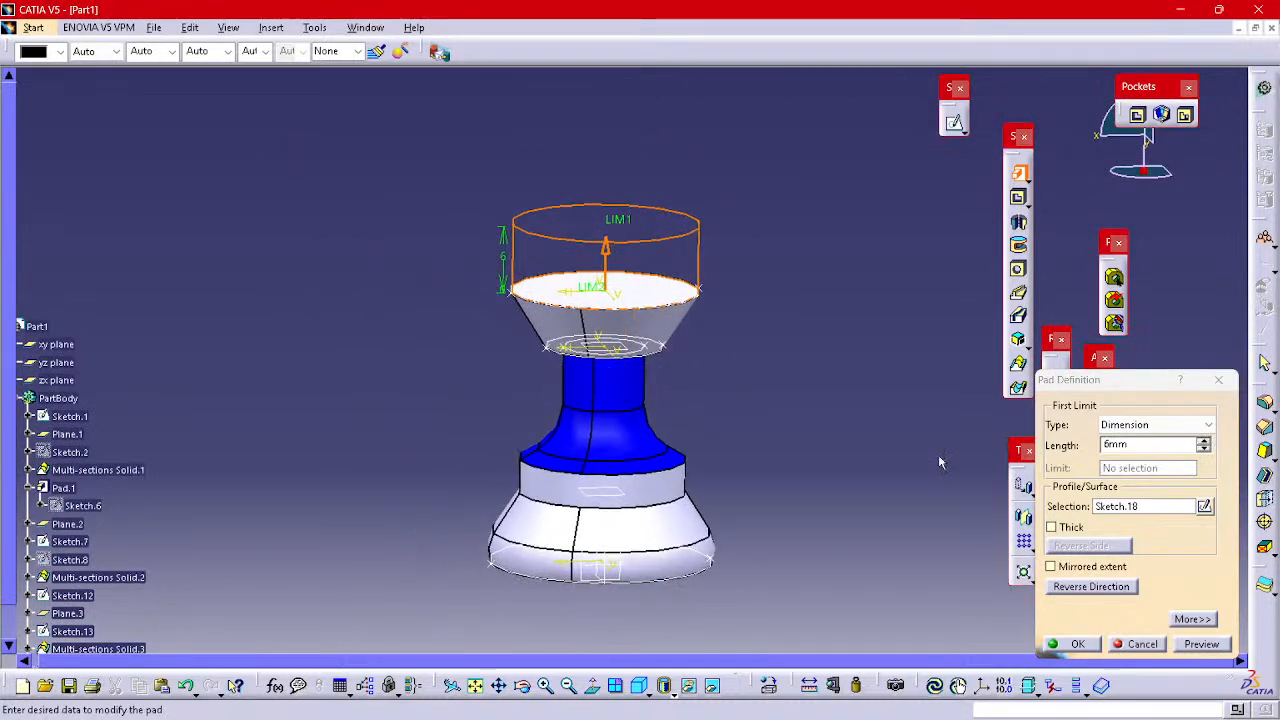
pyautogui.click(1206, 441)
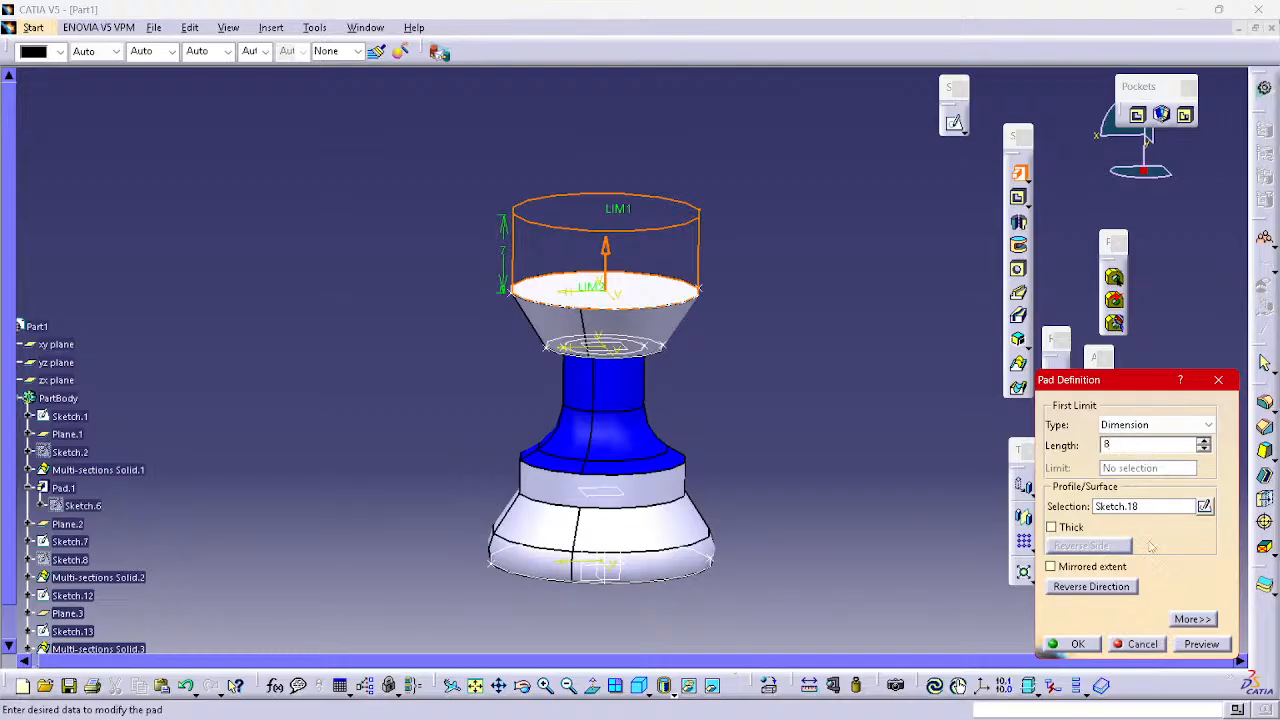
pyautogui.click(1200, 643)
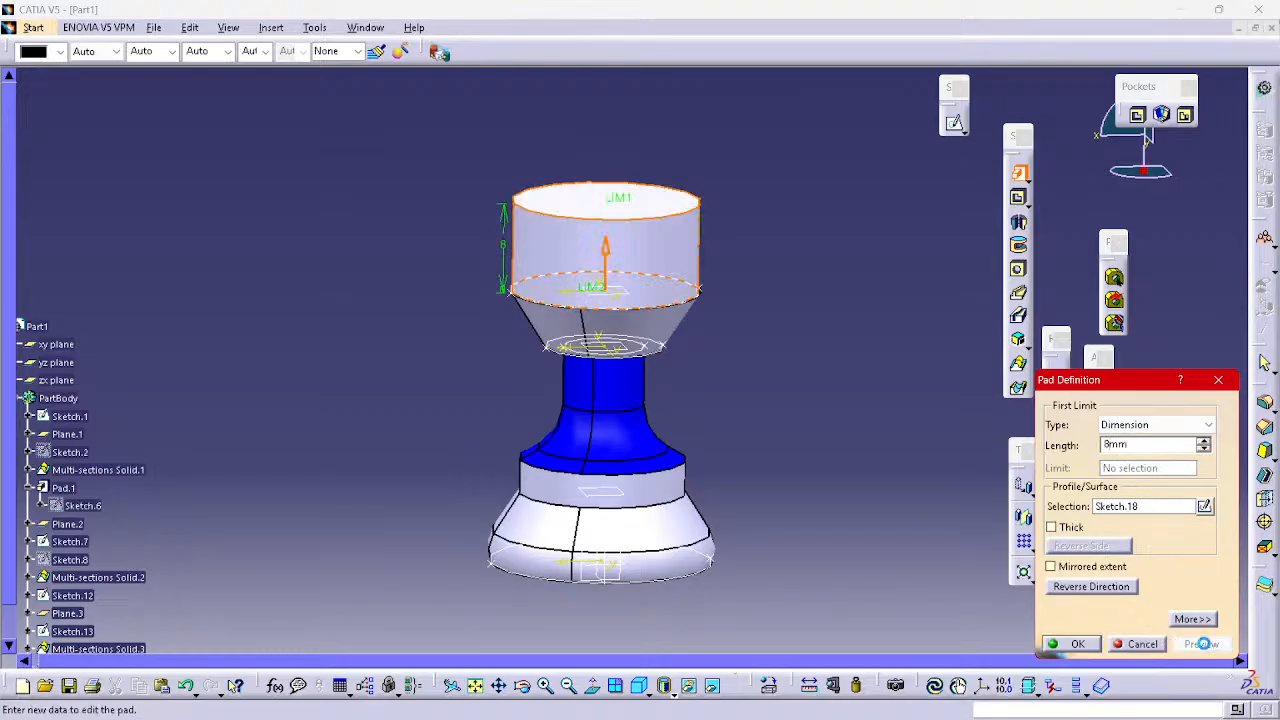
pyautogui.click(1094, 645)
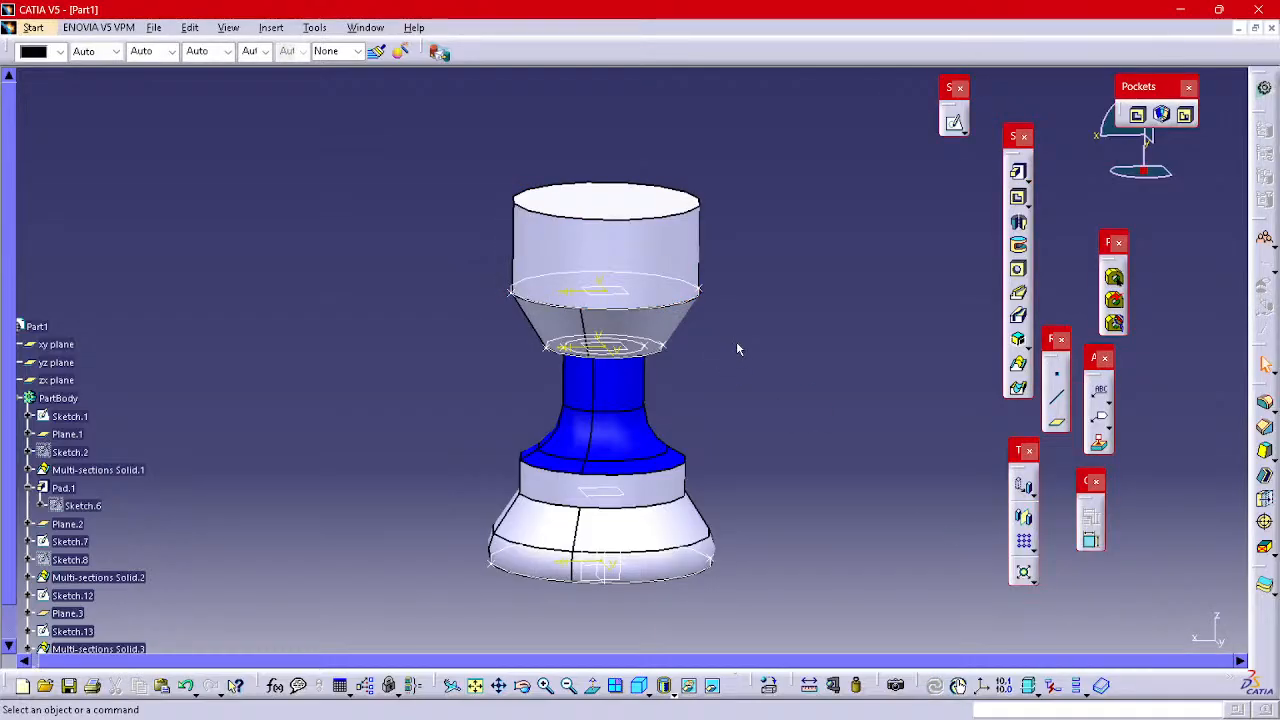
pyautogui.moveTo(800, 270); pyautogui.dragTo(793, 353, button='middle')
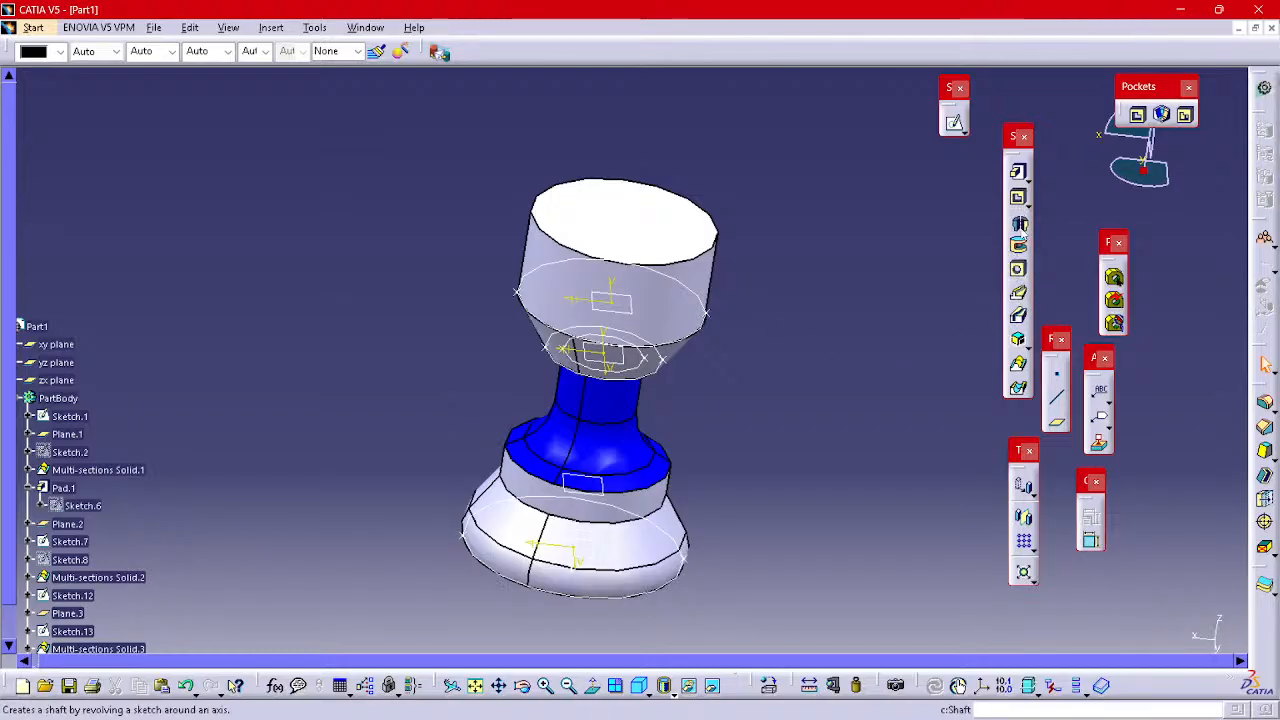
pyautogui.click(1018, 245)
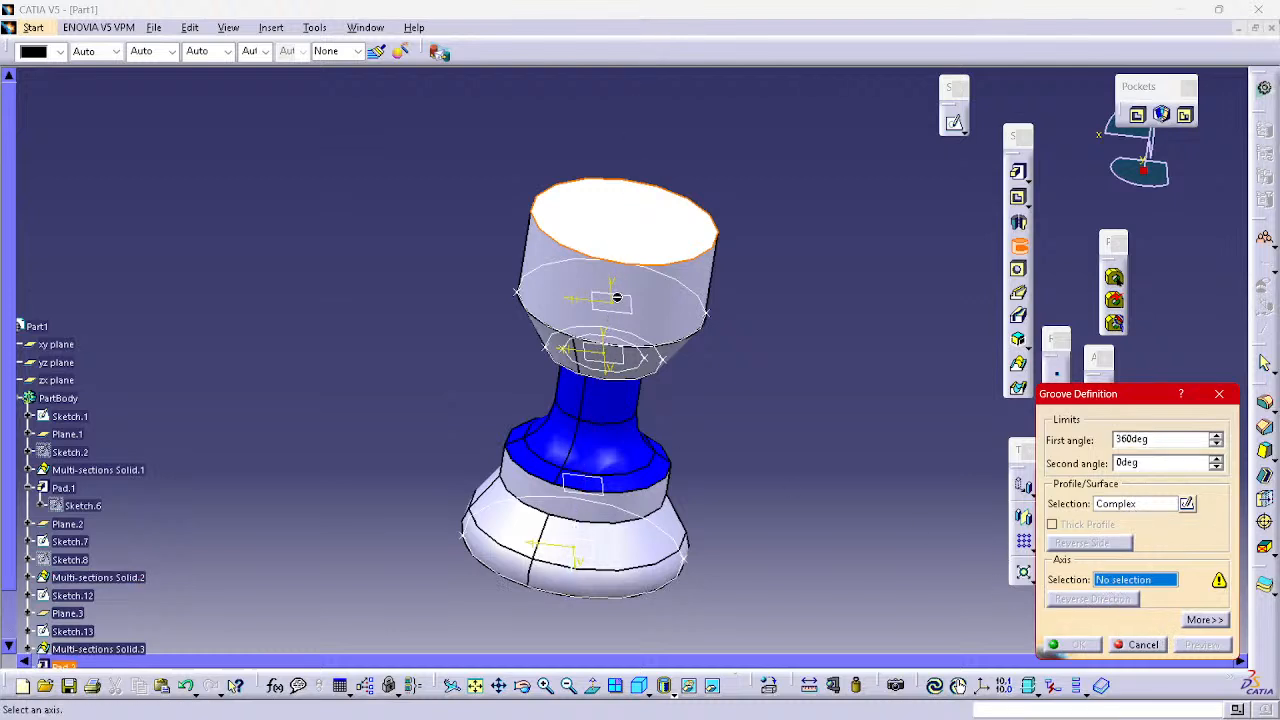
pyautogui.click(617, 235)
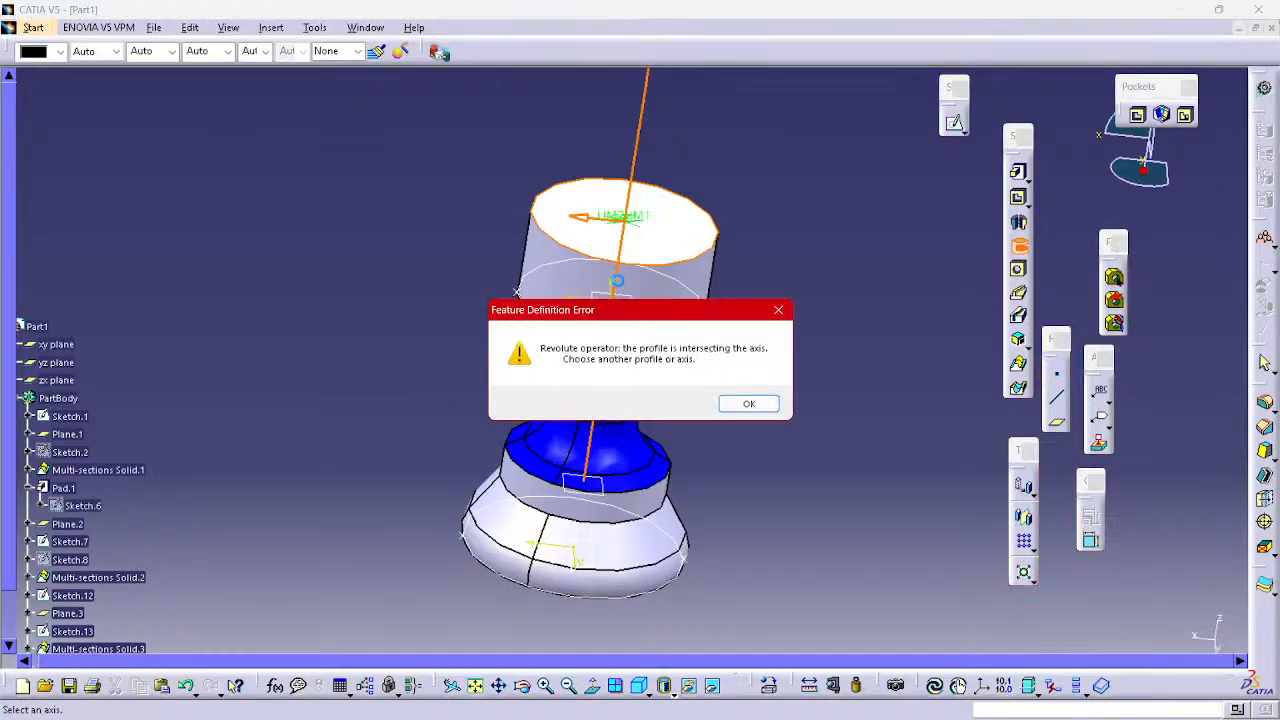
pyautogui.click(782, 313)
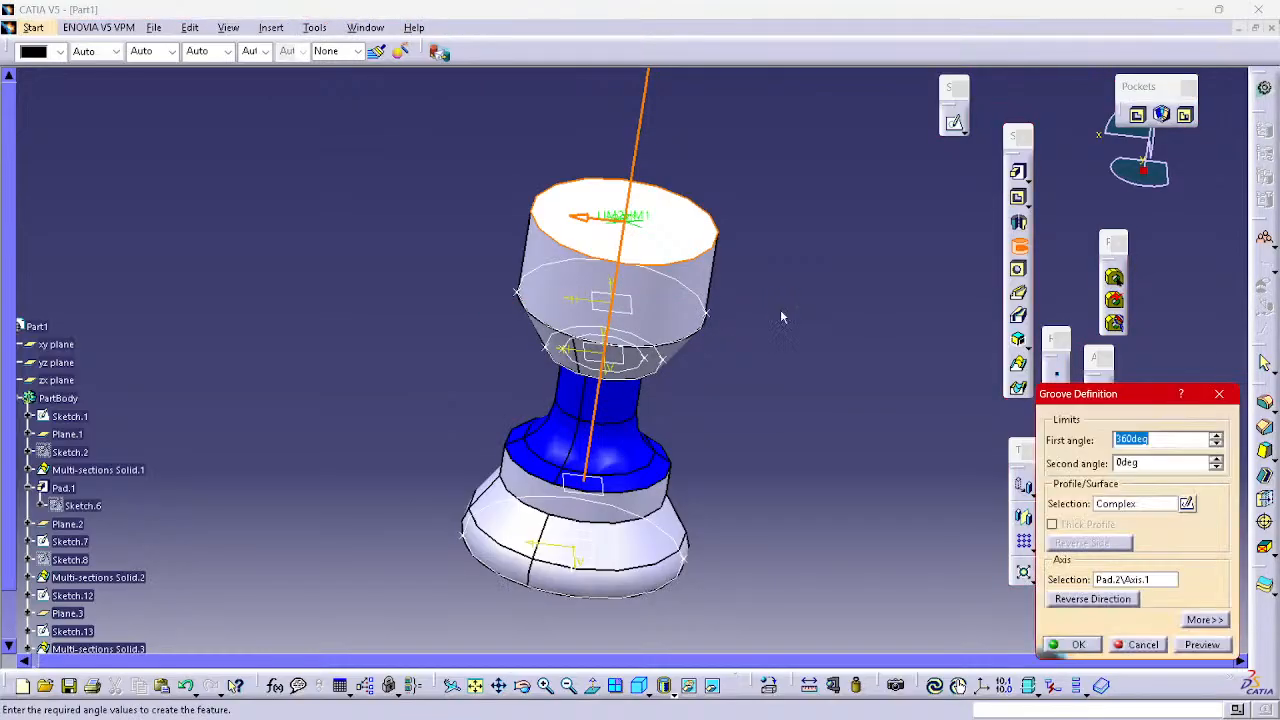
pyautogui.click(1224, 392)
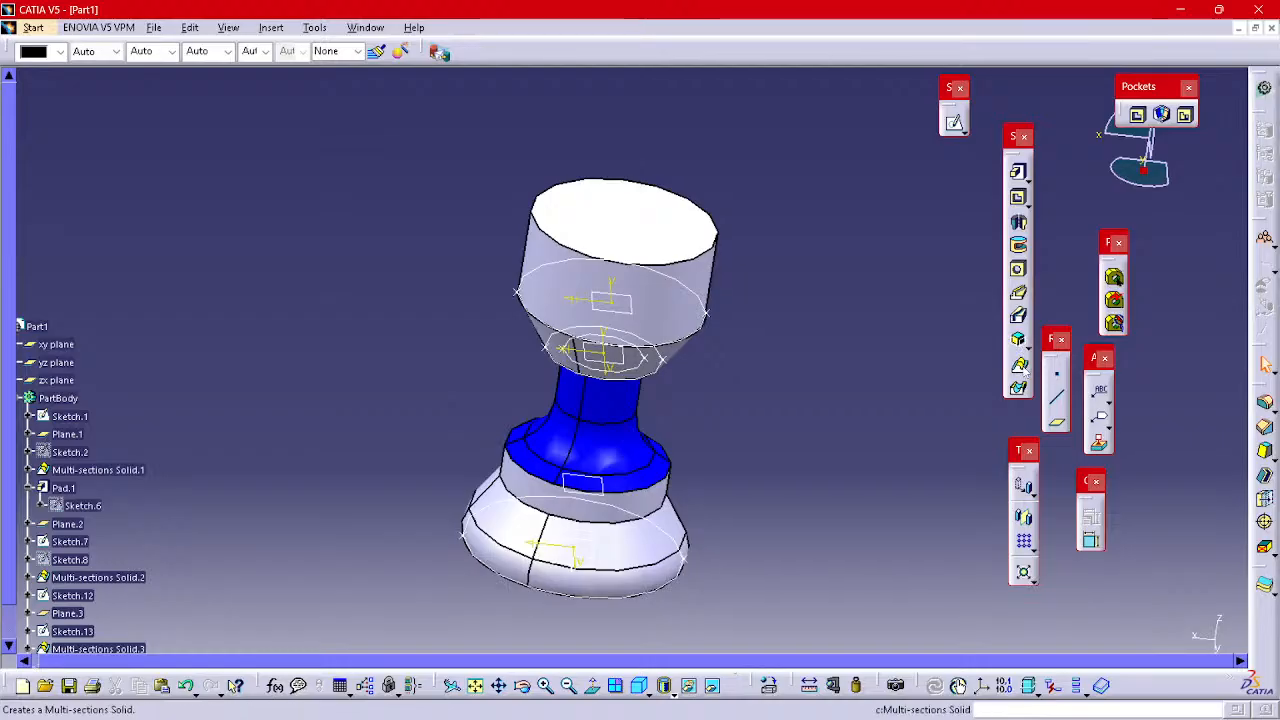
pyautogui.click(1264, 476)
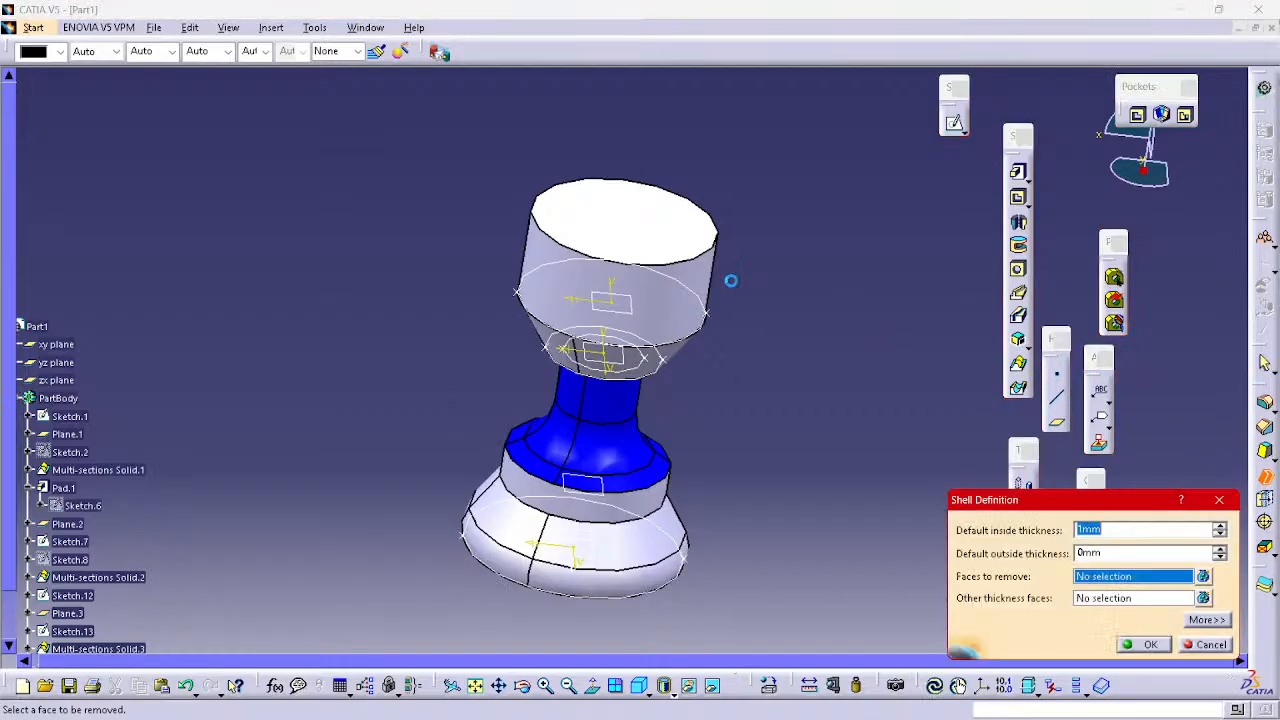
pyautogui.click(643, 218)
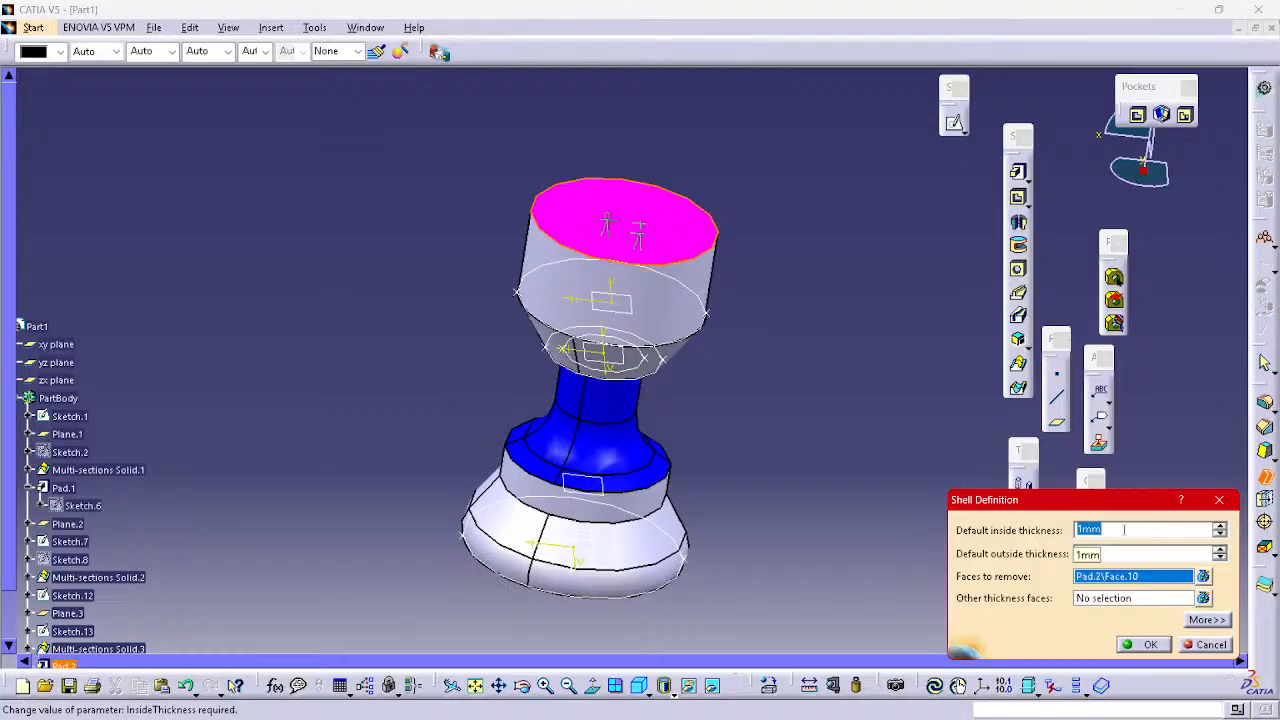
pyautogui.click(1219, 499)
# - Place a blind hole on the head's top face and open its positioning sketch
pyautogui.click(1018, 269)
pyautogui.click(631, 220)
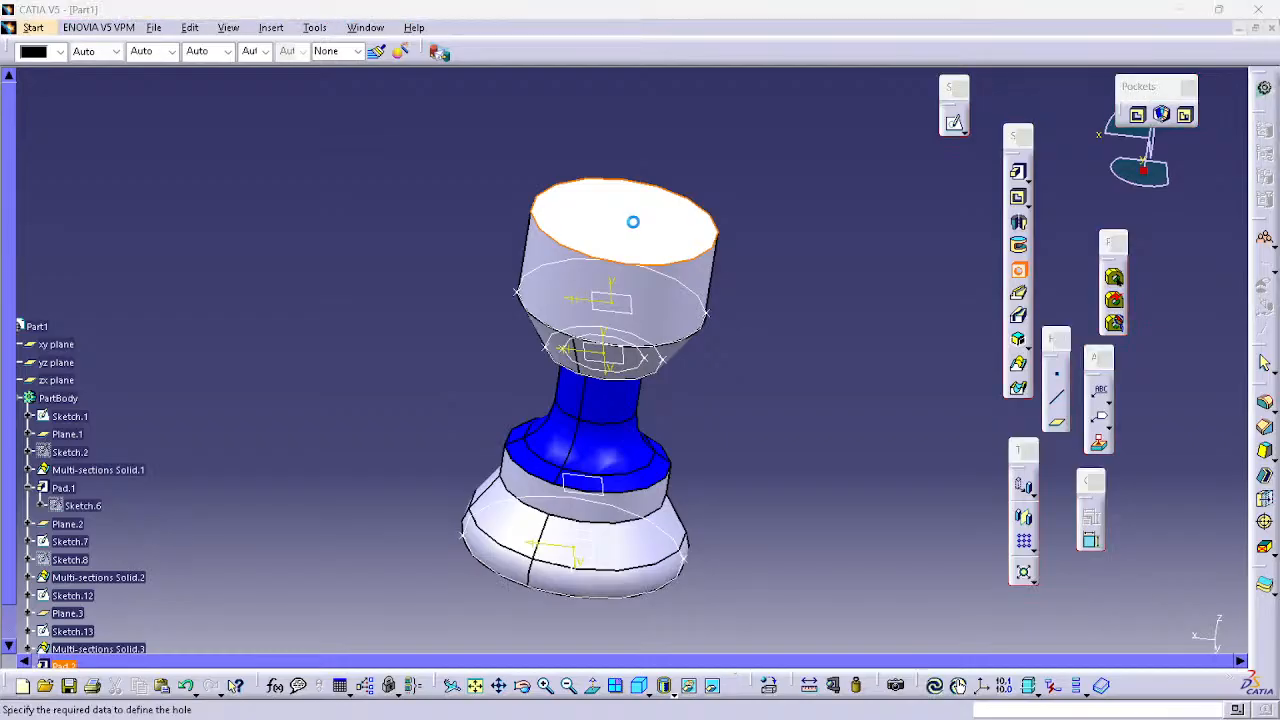
pyautogui.moveTo(654, 267); pyautogui.dragTo(728, 488, button='middle')
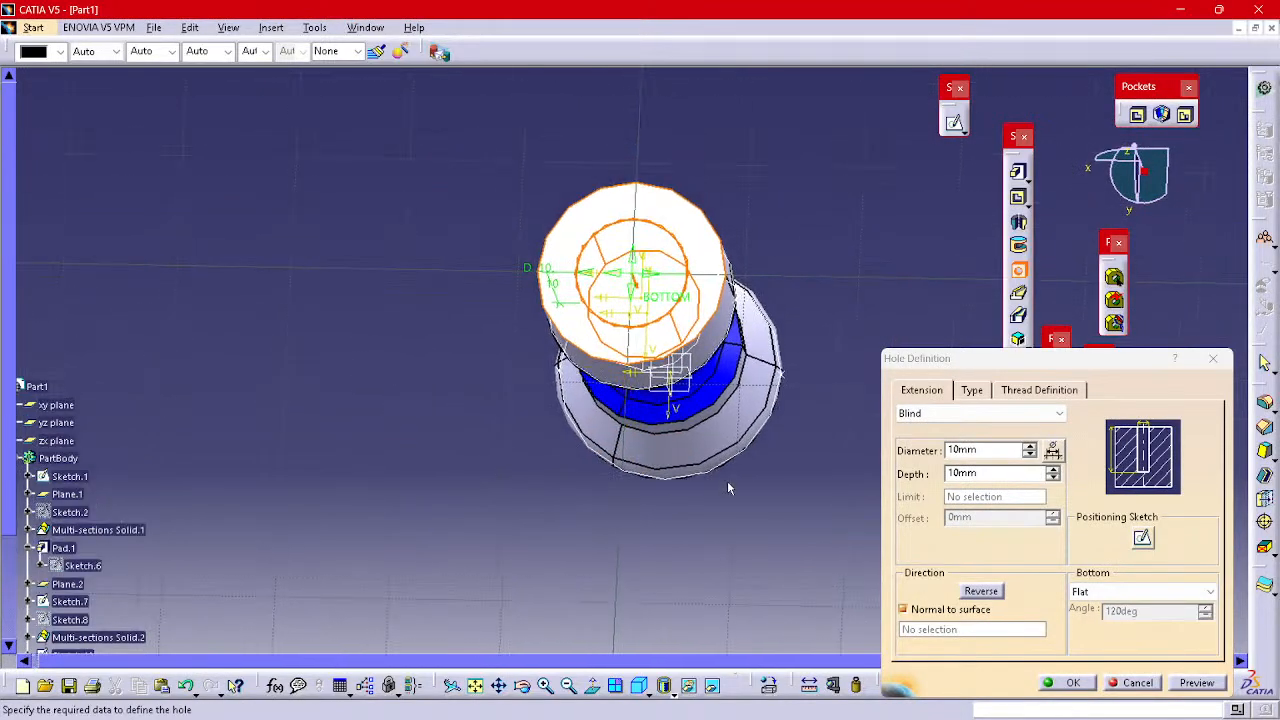
pyautogui.click(1143, 541)
pyautogui.moveTo(832, 511); pyautogui.dragTo(937, 302, button='middle')
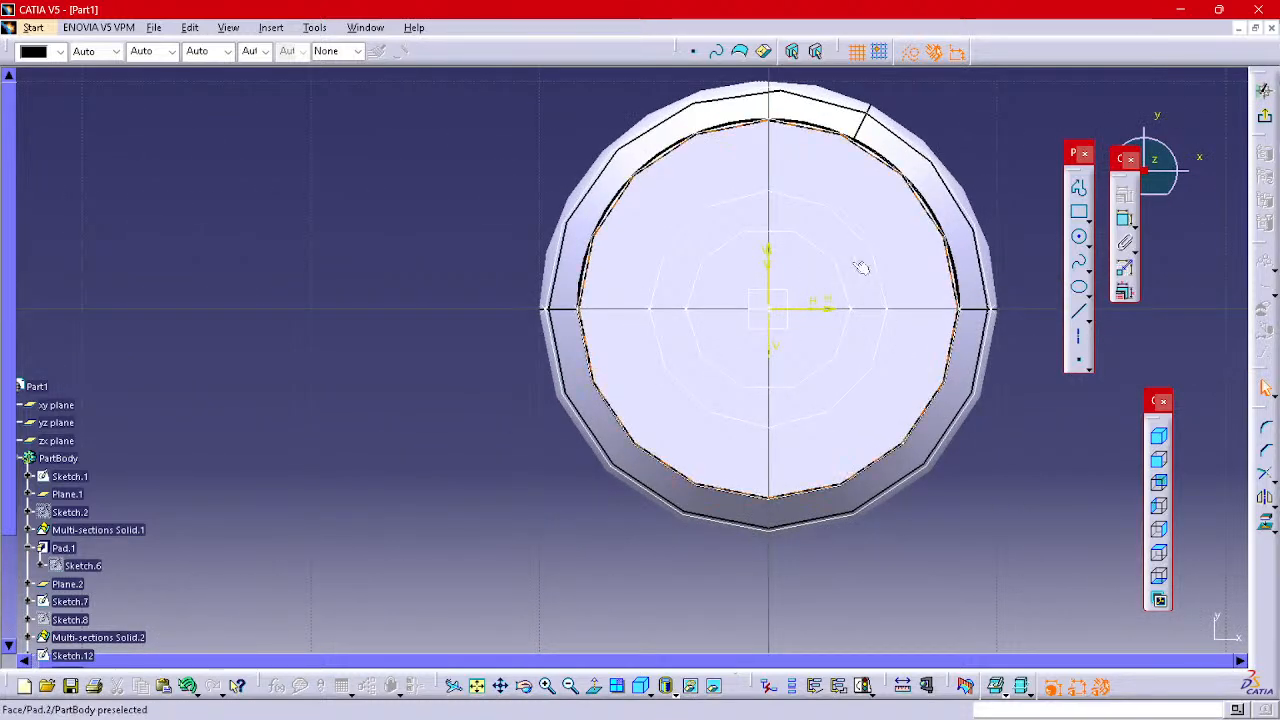
# - Colour the head's top face blue
pyautogui.click(893, 222)
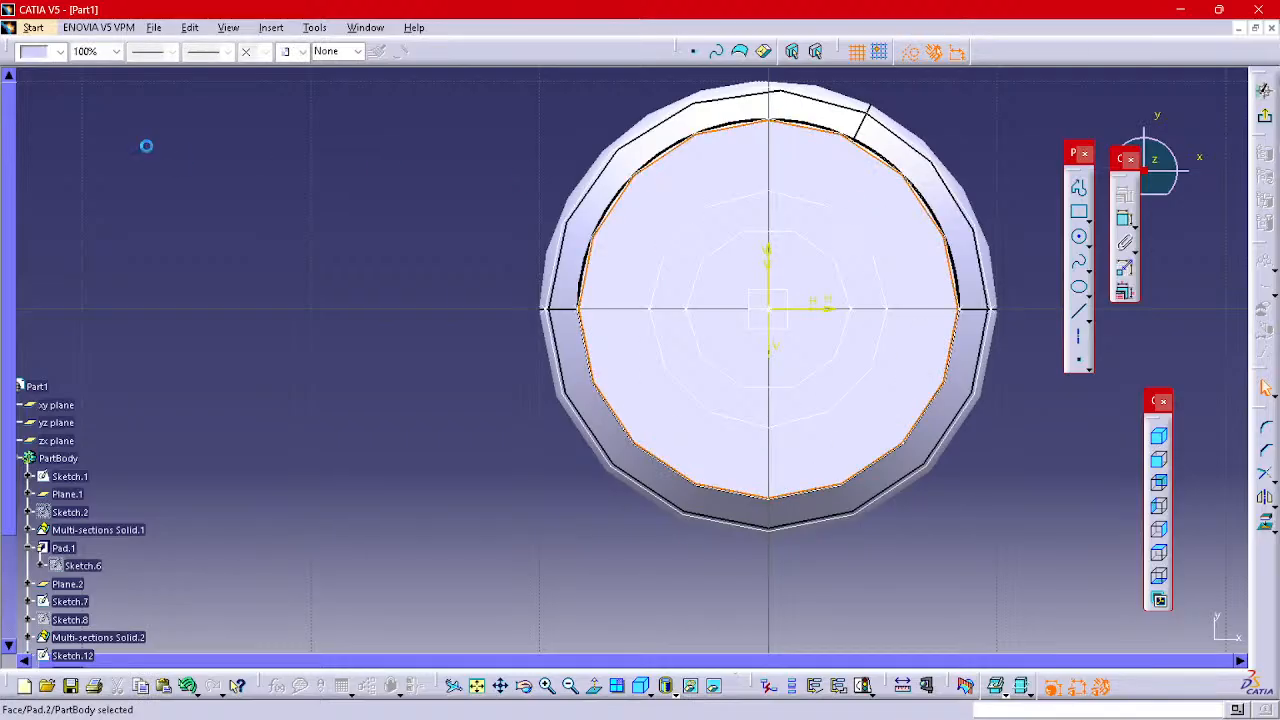
pyautogui.click(60, 51)
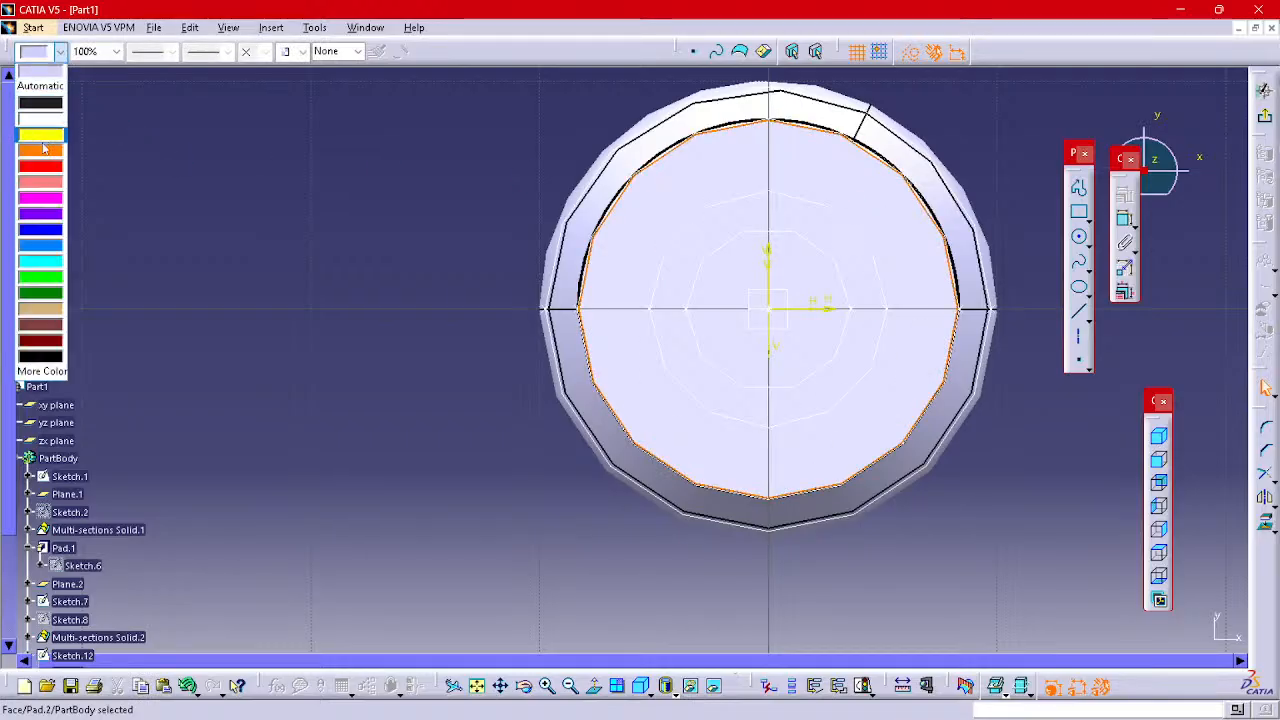
pyautogui.click(25, 236)
pyautogui.scroll(1, 270, 323)
pyautogui.moveTo(260, 322); pyautogui.dragTo(123, 321, button='middle')
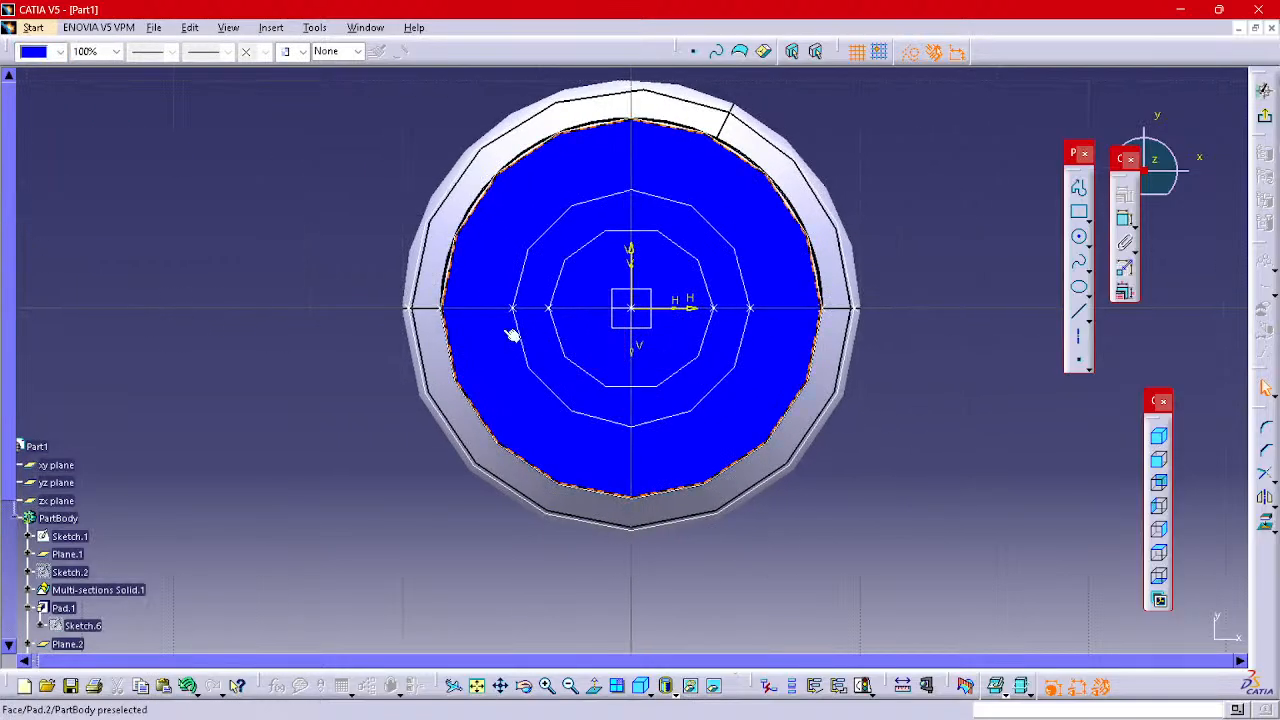
# - Exit the hole's positioning sketch and create the centred flat-bottomed blind hole with a 13 mm diameter and 4 mm depth
pyautogui.click(634, 314)
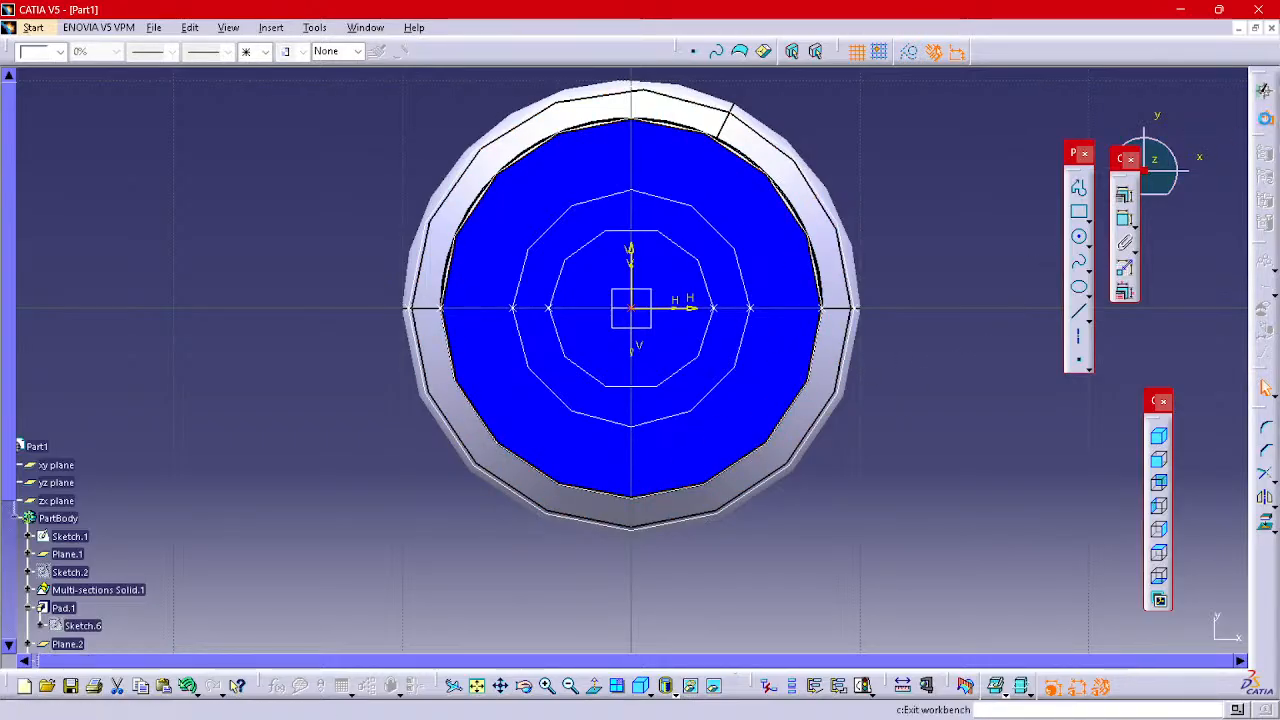
pyautogui.click(1265, 117)
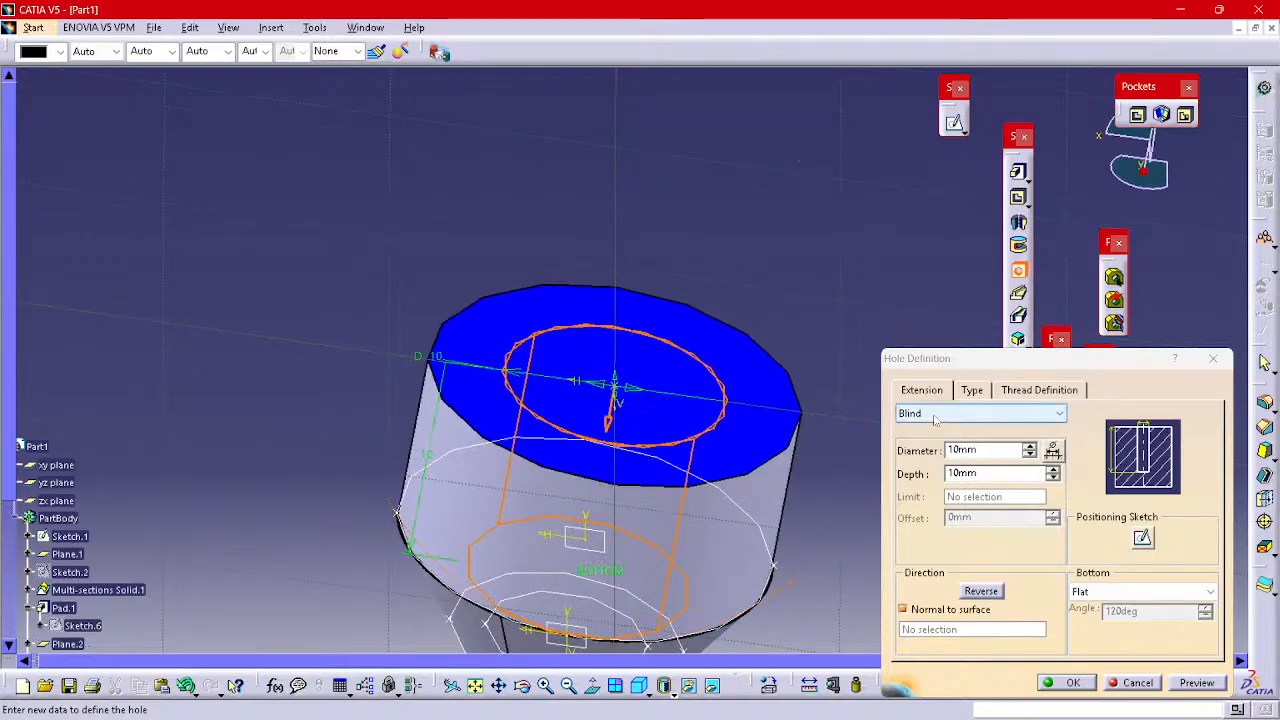
pyautogui.click(1053, 478)
pyautogui.click(1053, 478)
pyautogui.click(1053, 478)
pyautogui.click(1053, 478)
pyautogui.click(1053, 478)
pyautogui.click(1053, 478)
pyautogui.click(1053, 478)
pyautogui.click(1053, 468)
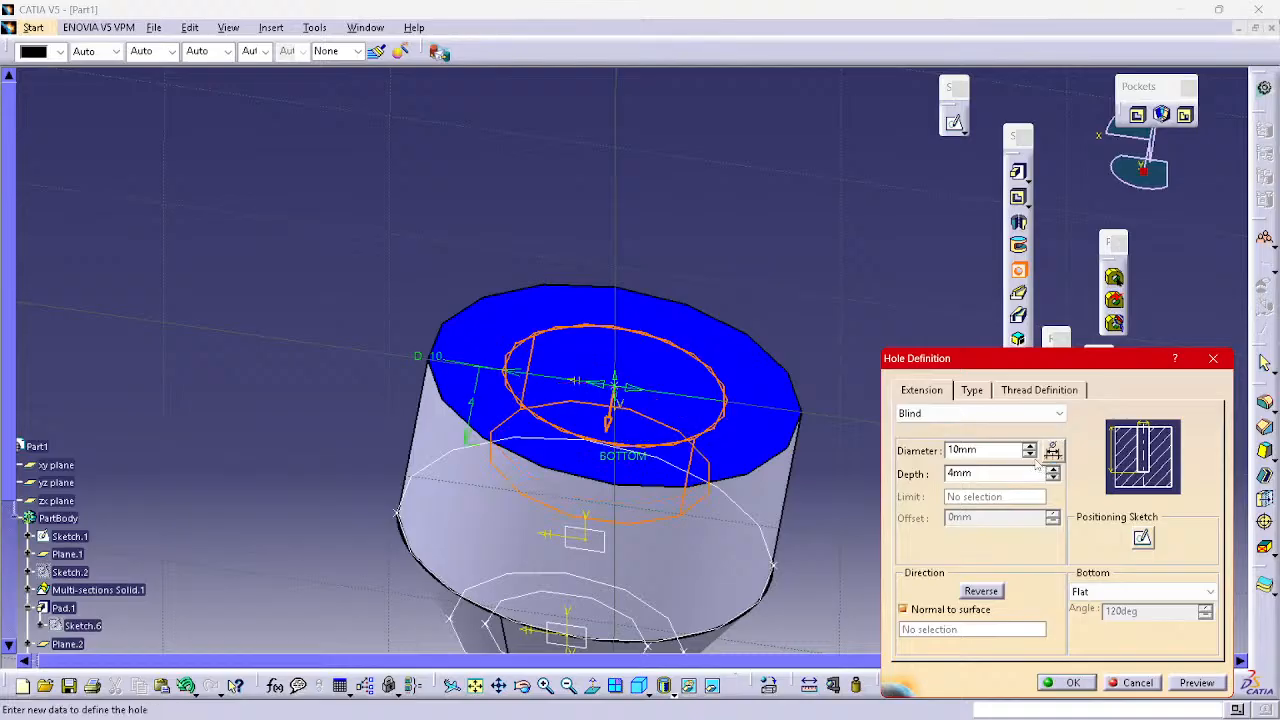
pyautogui.click(1030, 446)
pyautogui.click(1030, 446)
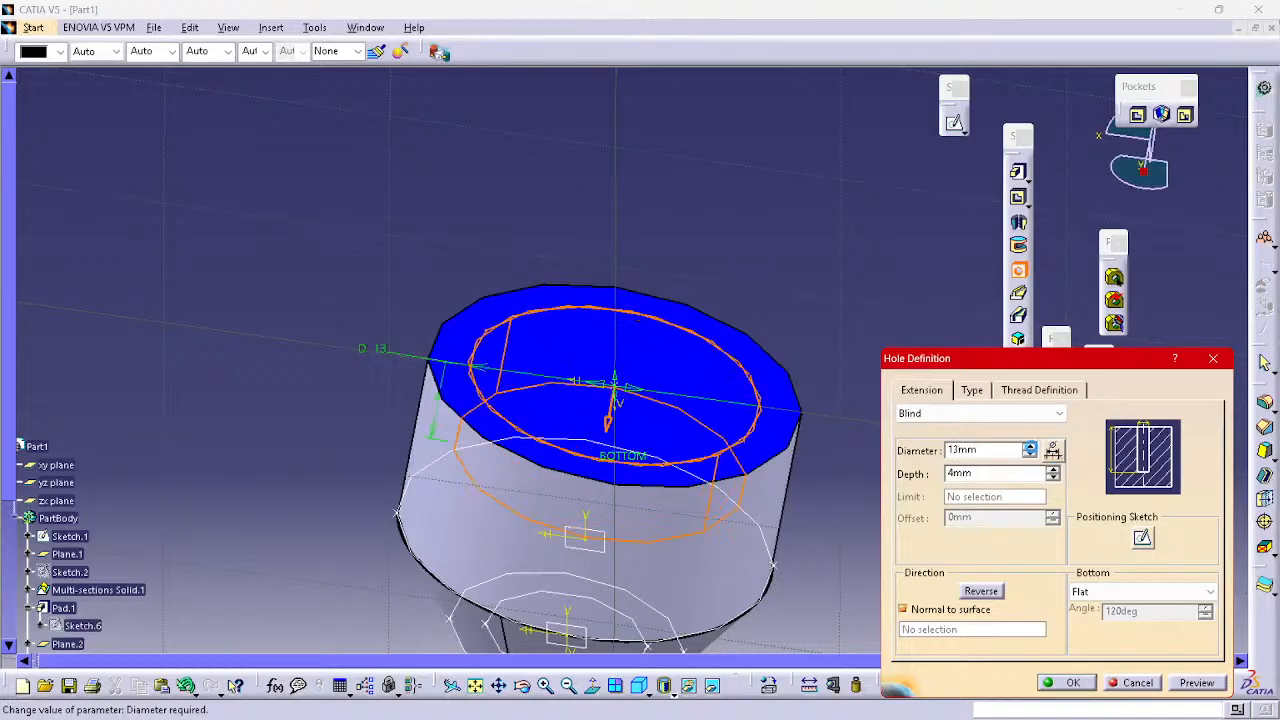
pyautogui.click(1192, 681)
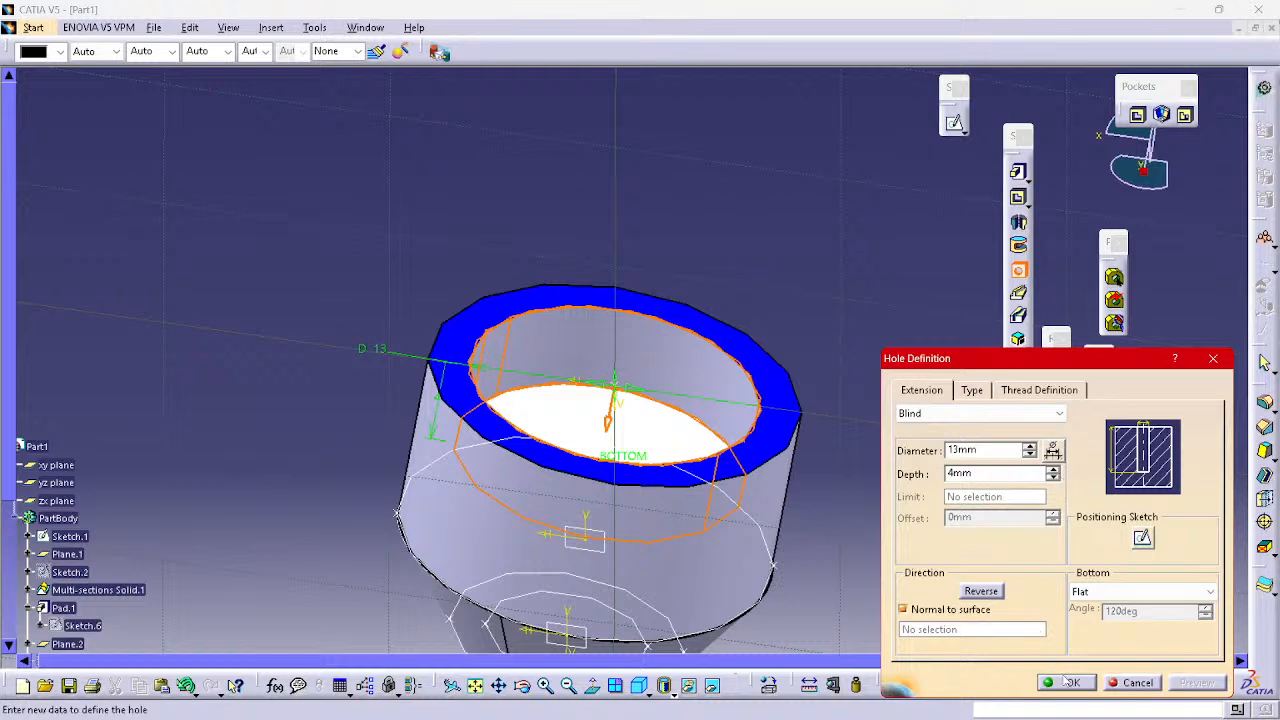
pyautogui.click(1068, 682)
# - Sketch a narrow upright rectangle on the zx plane at the head's centre, extend it above the rim, and exit the sketch
pyautogui.moveTo(871, 531); pyautogui.dragTo(733, 370, button='middle')
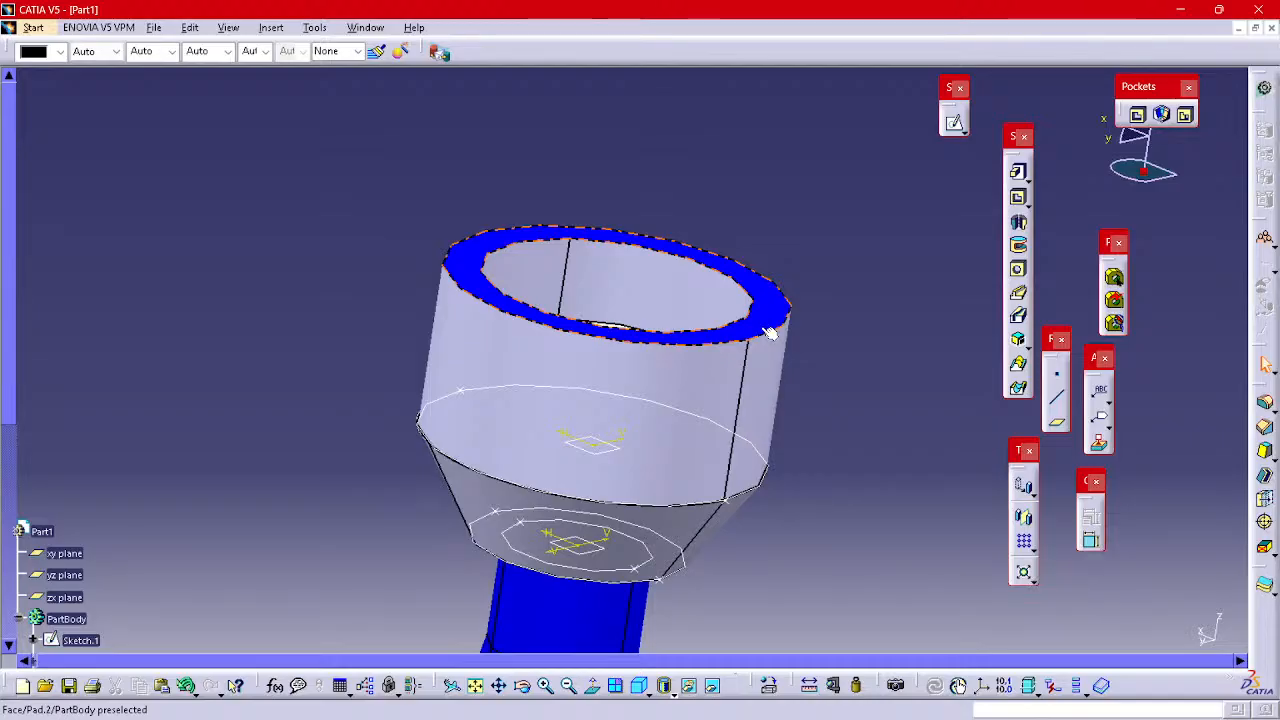
pyautogui.click(954, 122)
pyautogui.moveTo(804, 265)
pyautogui.mouseDown(button='middle')
pyautogui.moveTo(794, 417)
pyautogui.moveTo(797, 246)
pyautogui.moveTo(786, 266)
pyautogui.mouseUp(button='middle')
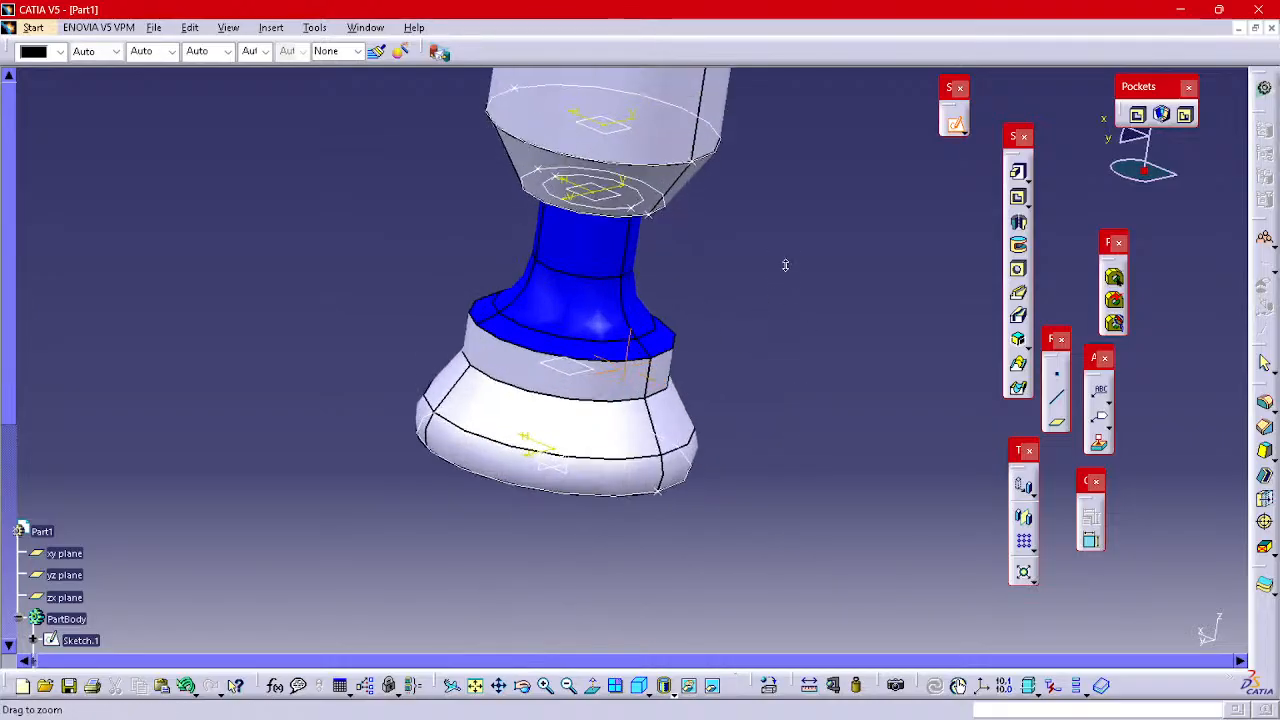
pyautogui.click(569, 443)
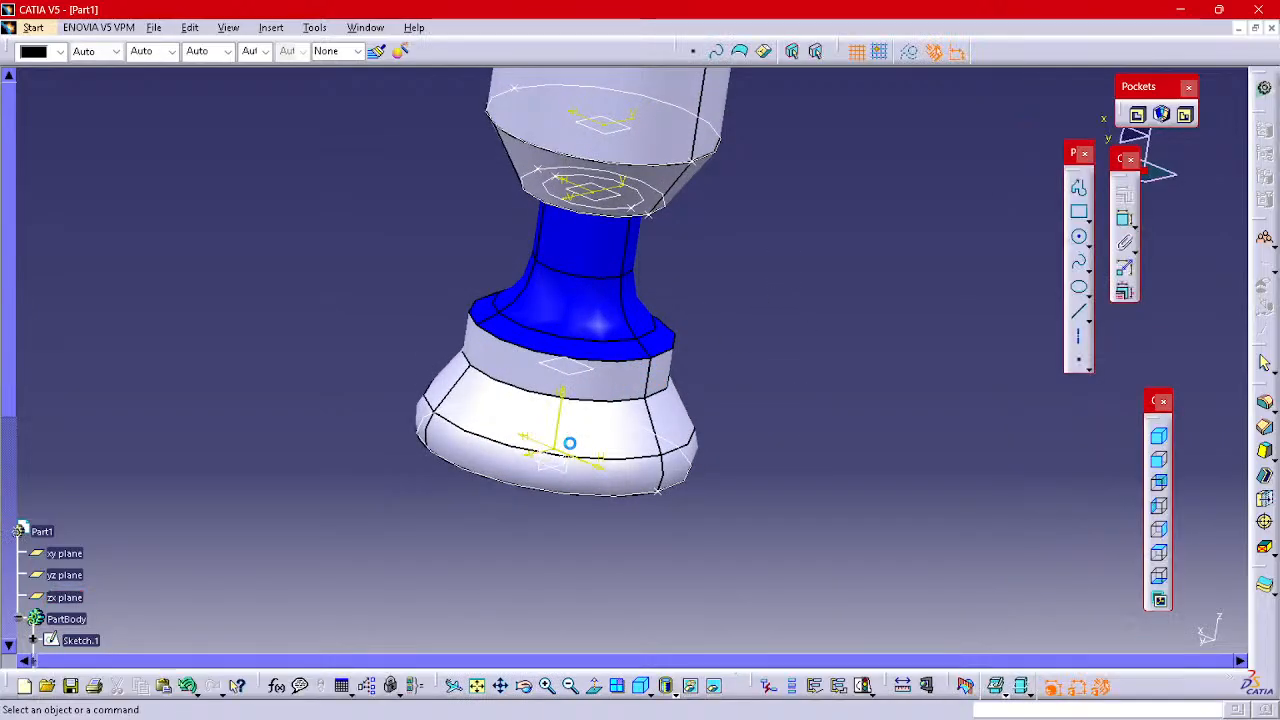
pyautogui.moveTo(789, 362)
pyautogui.mouseDown(button='middle')
pyautogui.moveTo(820, 403)
pyautogui.moveTo(997, 263)
pyautogui.mouseUp(button='middle')
pyautogui.click(1079, 212)
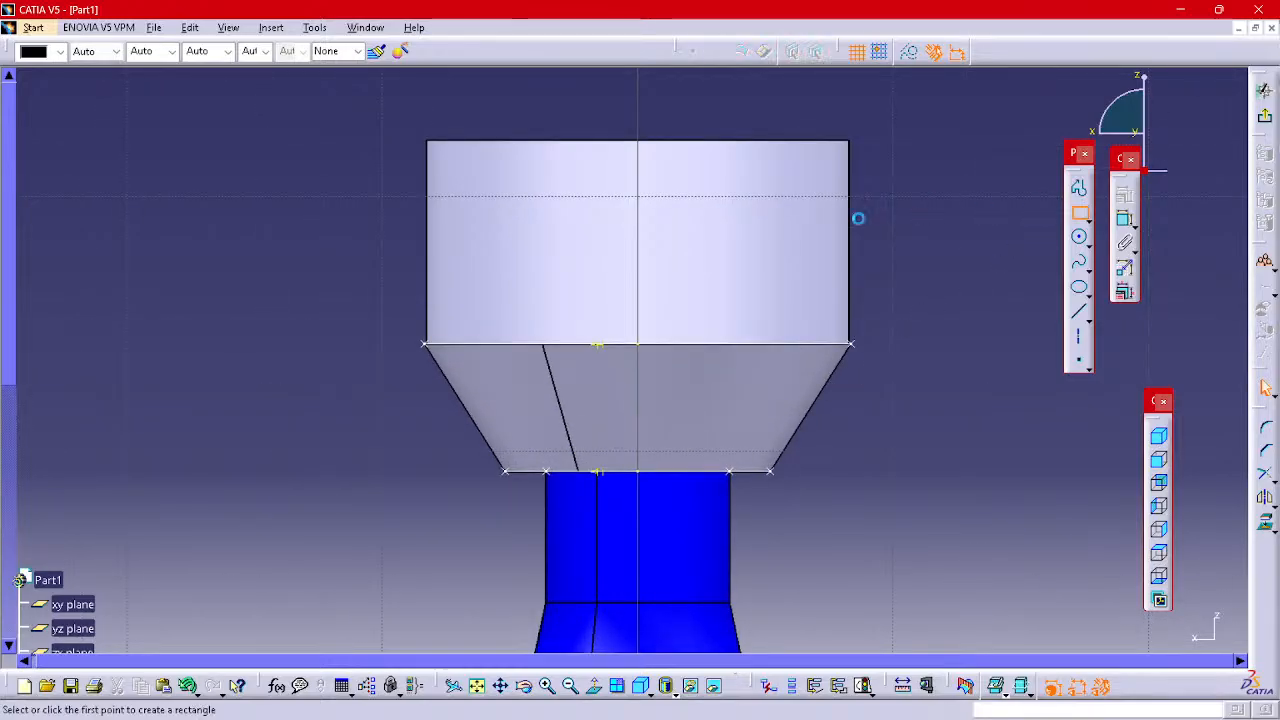
pyautogui.click(653, 198)
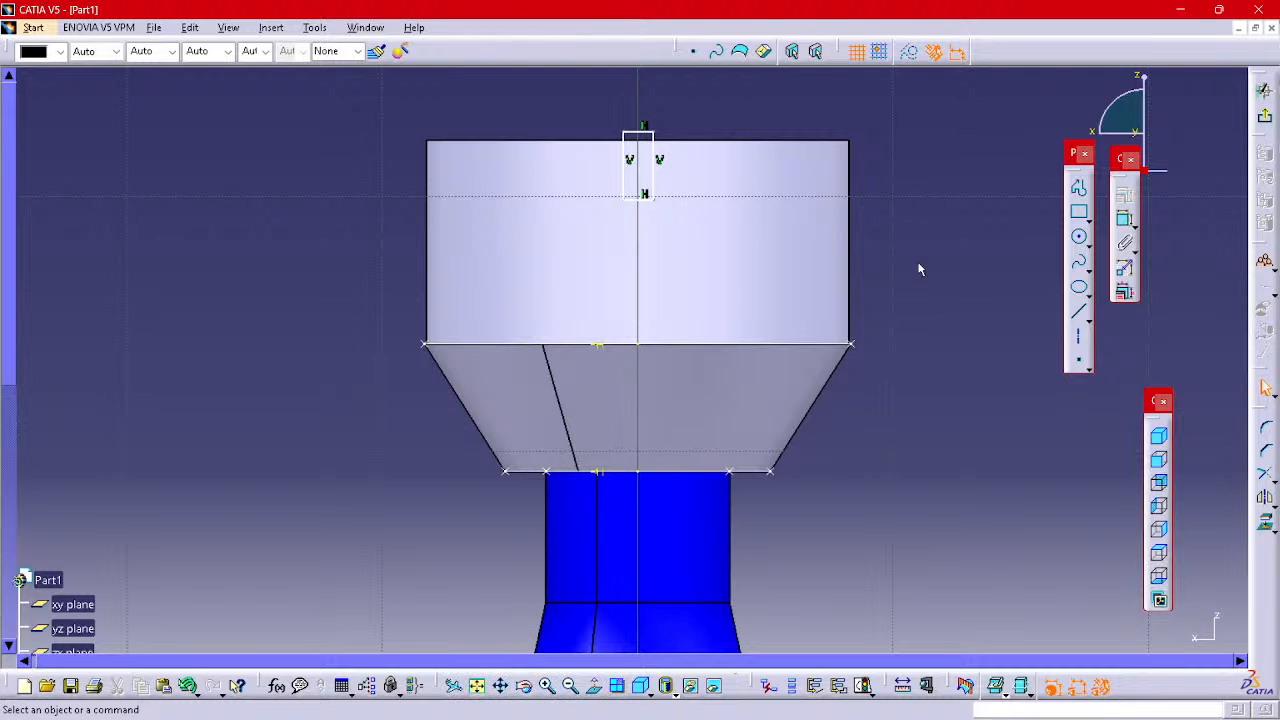
pyautogui.moveTo(921, 220)
pyautogui.mouseDown(button='middle')
pyautogui.moveTo(935, 205)
pyautogui.moveTo(951, 334)
pyautogui.mouseUp(button='middle')
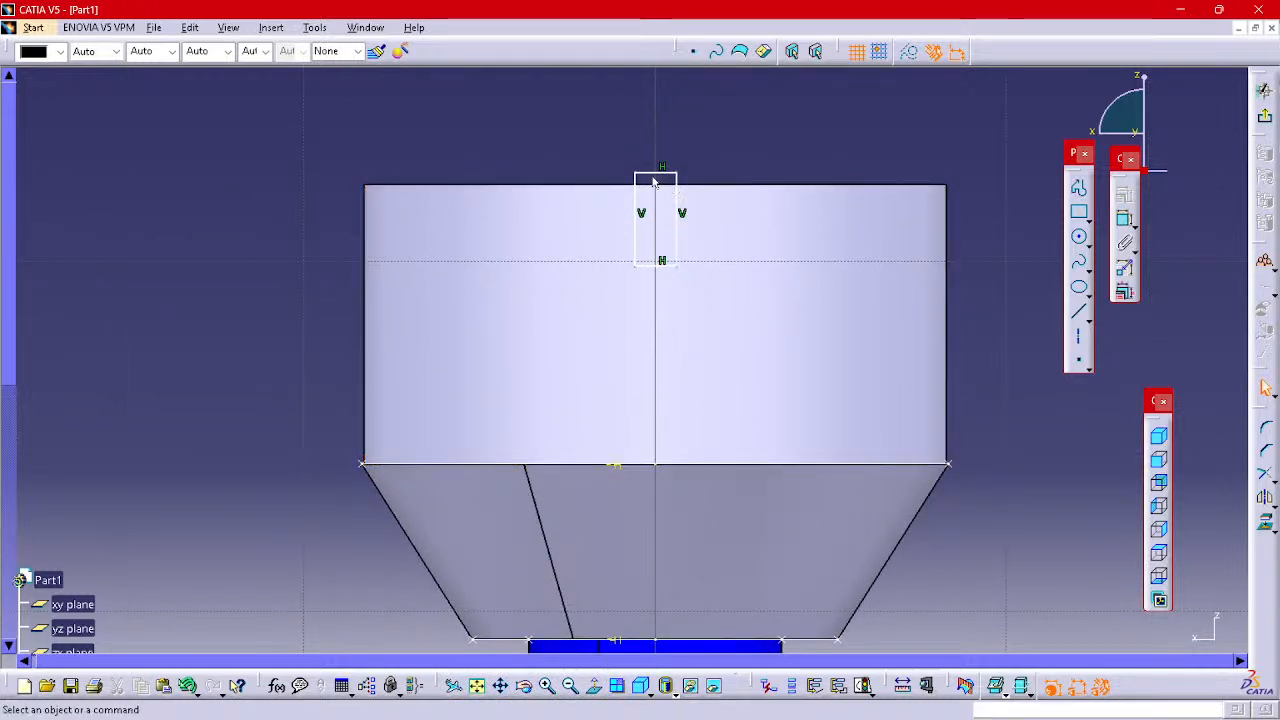
pyautogui.moveTo(654, 178); pyautogui.dragTo(648, 130)
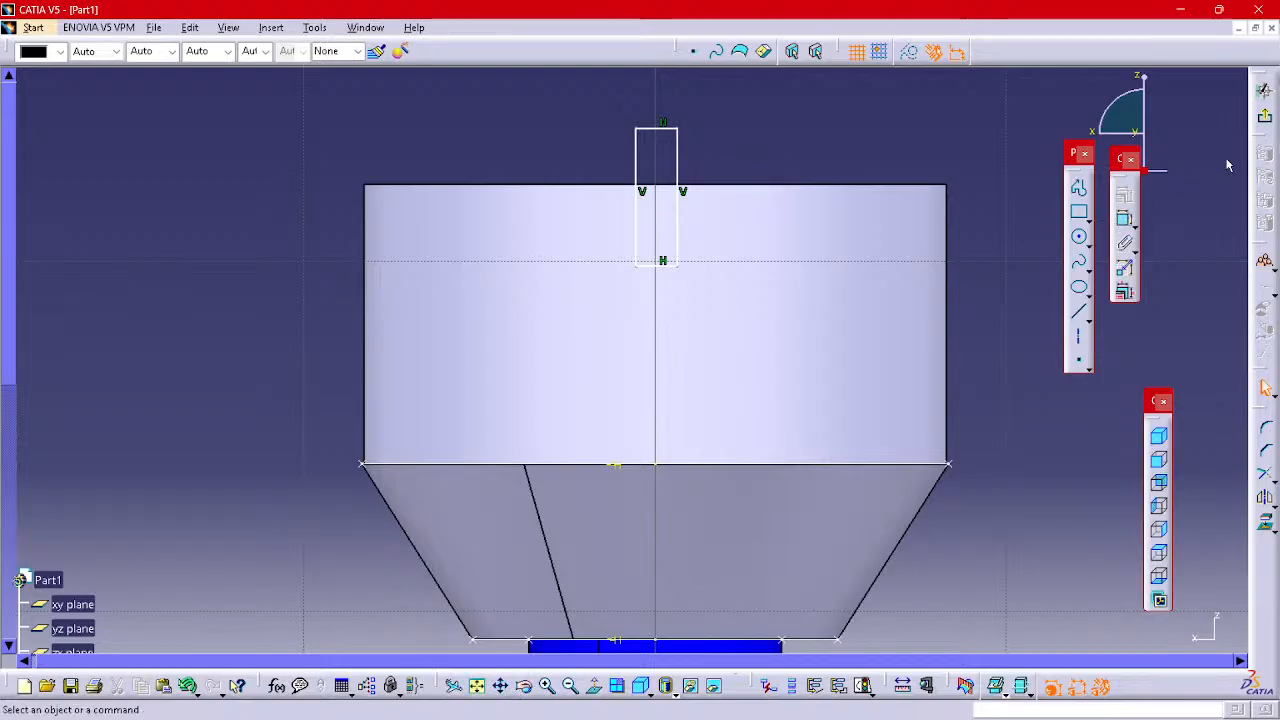
pyautogui.click(1264, 90)
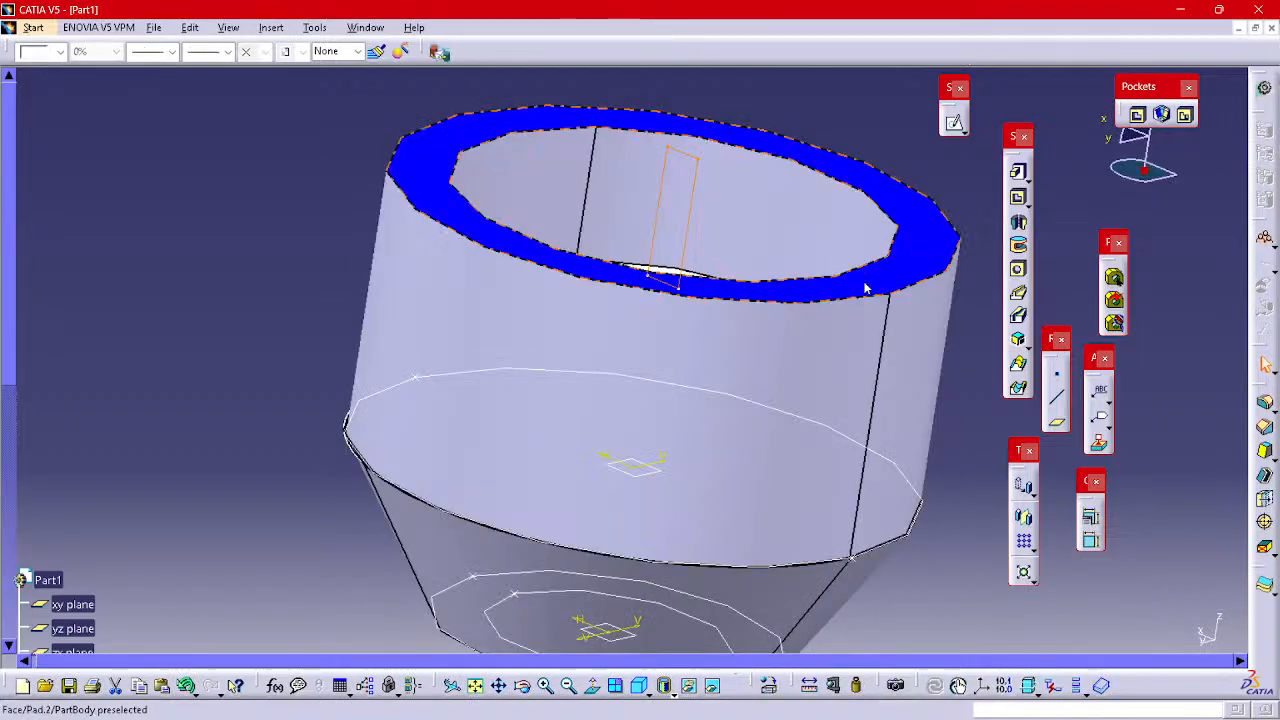
# - Delete the narrow rectangle sketch
pyautogui.scroll(-3, 166, 488)
pyautogui.scroll(-3, 166, 488)
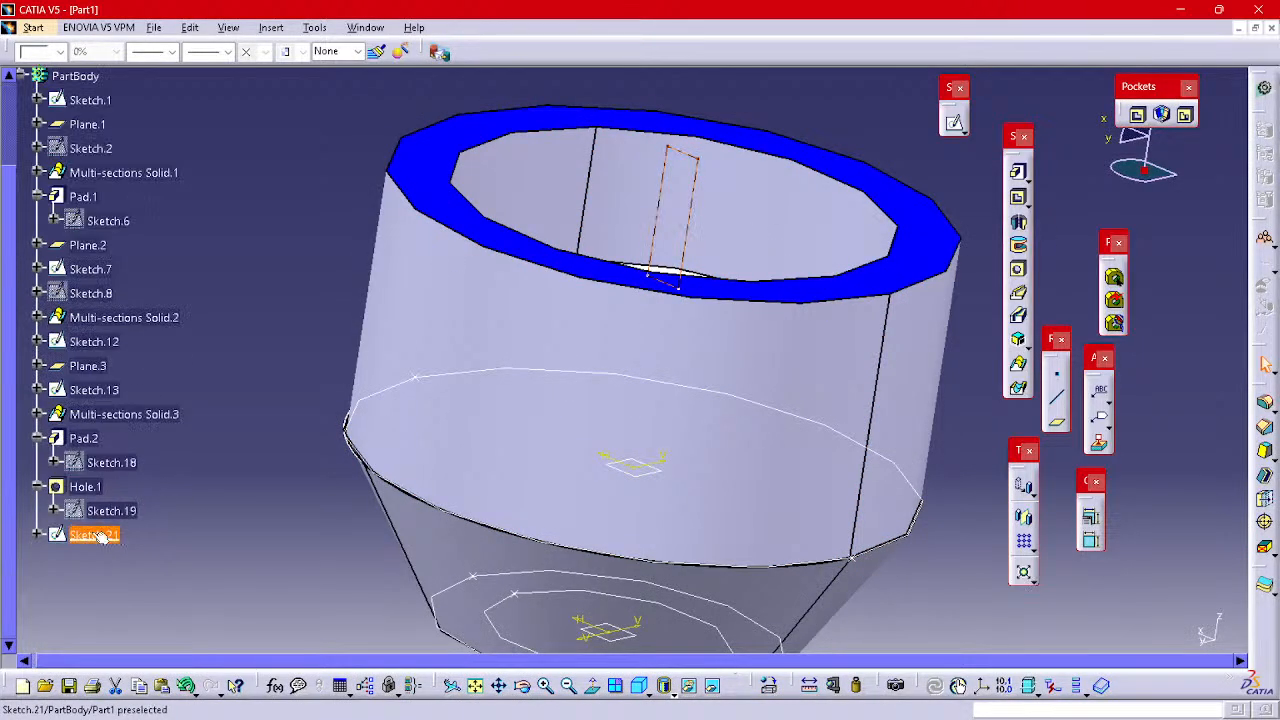
pyautogui.press('Delete')
# - Start a sketch on the head's blue rim face and draw a rectangle about 2.2 by 1.9 mm crossing the rim's outer edge
pyautogui.moveTo(648, 312)
pyautogui.mouseDown(button='middle')
pyautogui.moveTo(667, 355)
pyautogui.moveTo(730, 300)
pyautogui.mouseUp(button='middle')
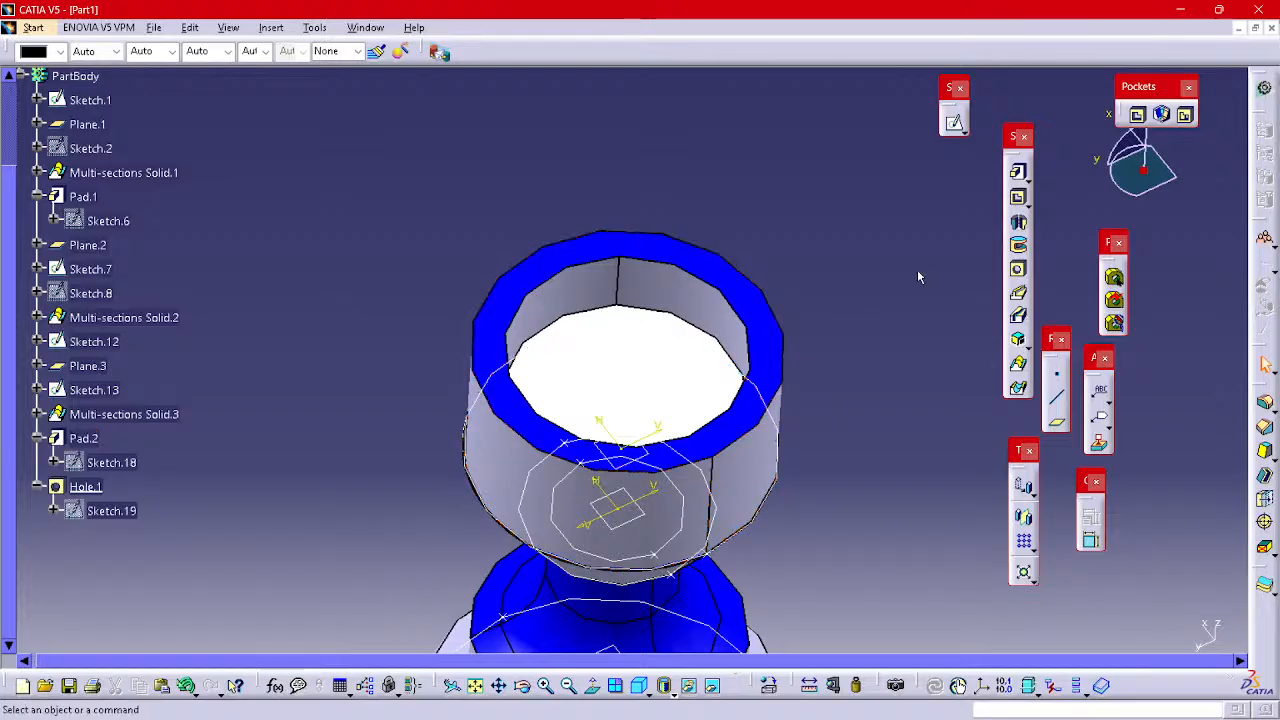
pyautogui.click(955, 124)
pyautogui.click(720, 266)
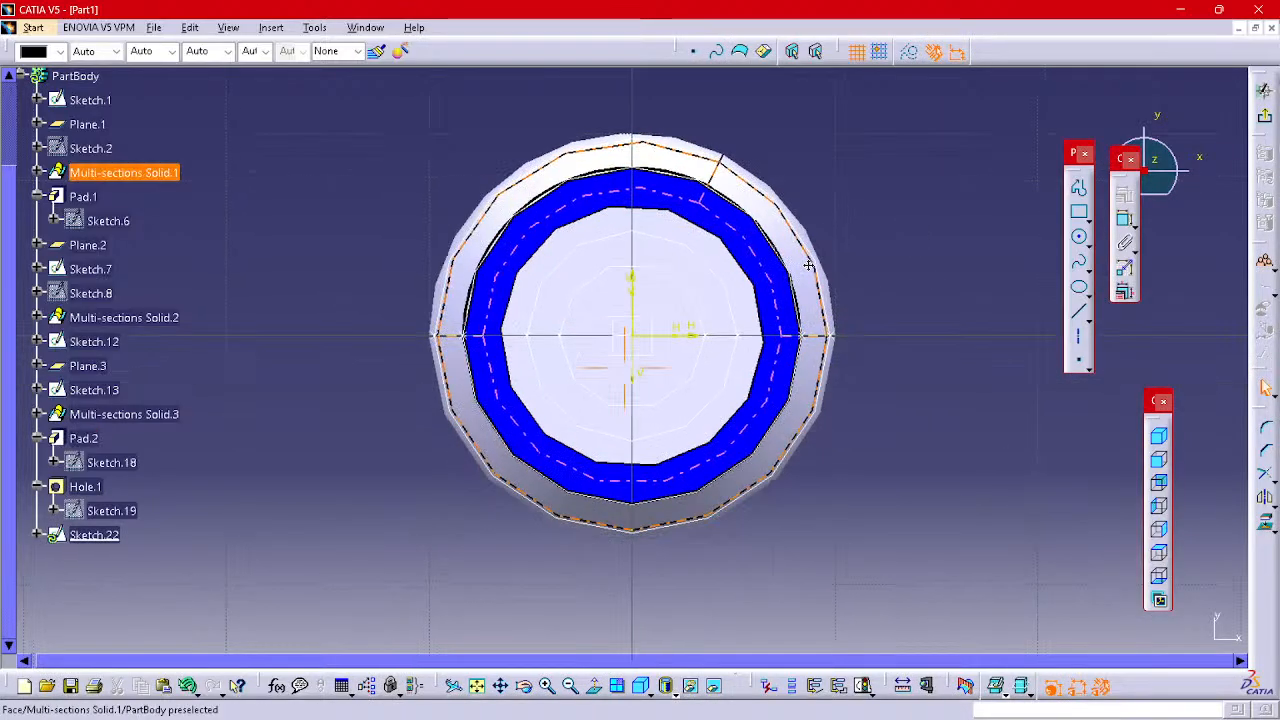
pyautogui.moveTo(843, 421)
pyautogui.keyDown('ctrl'); pyautogui.mouseDown(button='middle')
pyautogui.moveTo(855, 352)
pyautogui.moveTo(837, 522)
pyautogui.moveTo(849, 476)
pyautogui.moveTo(873, 463)
pyautogui.mouseUp(button='middle'); pyautogui.keyUp('ctrl')
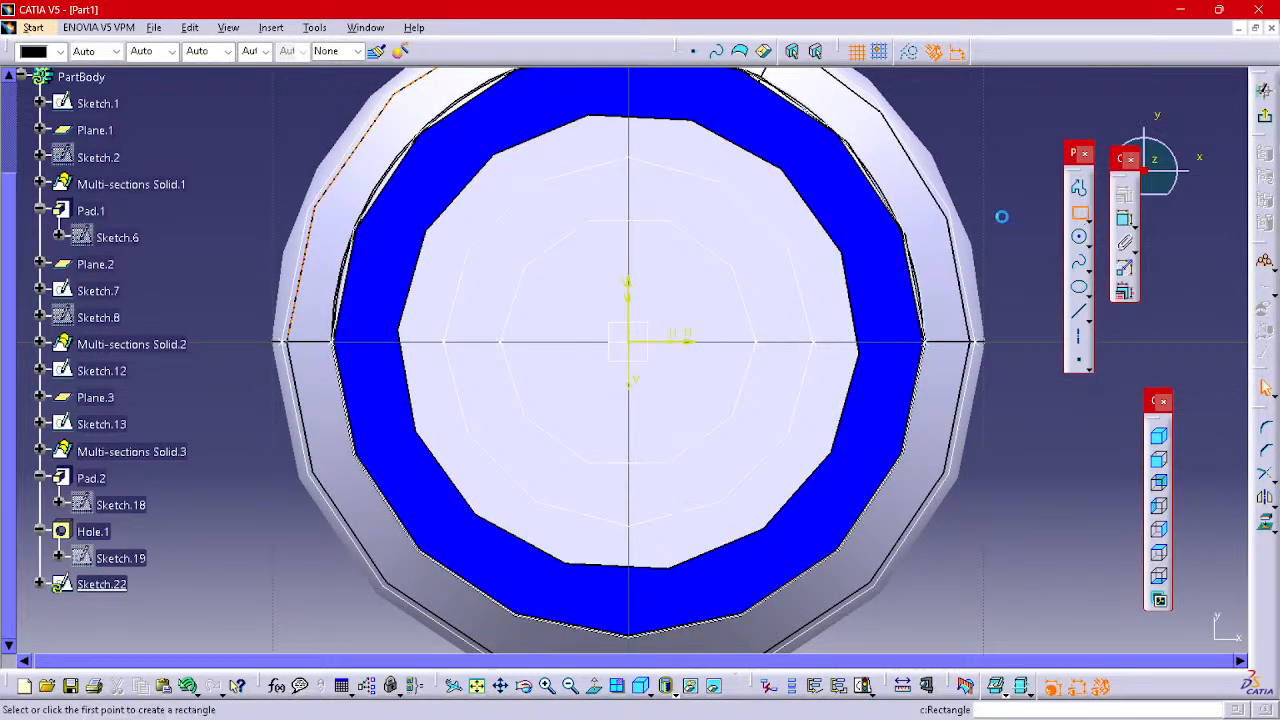
pyautogui.click(299, 336)
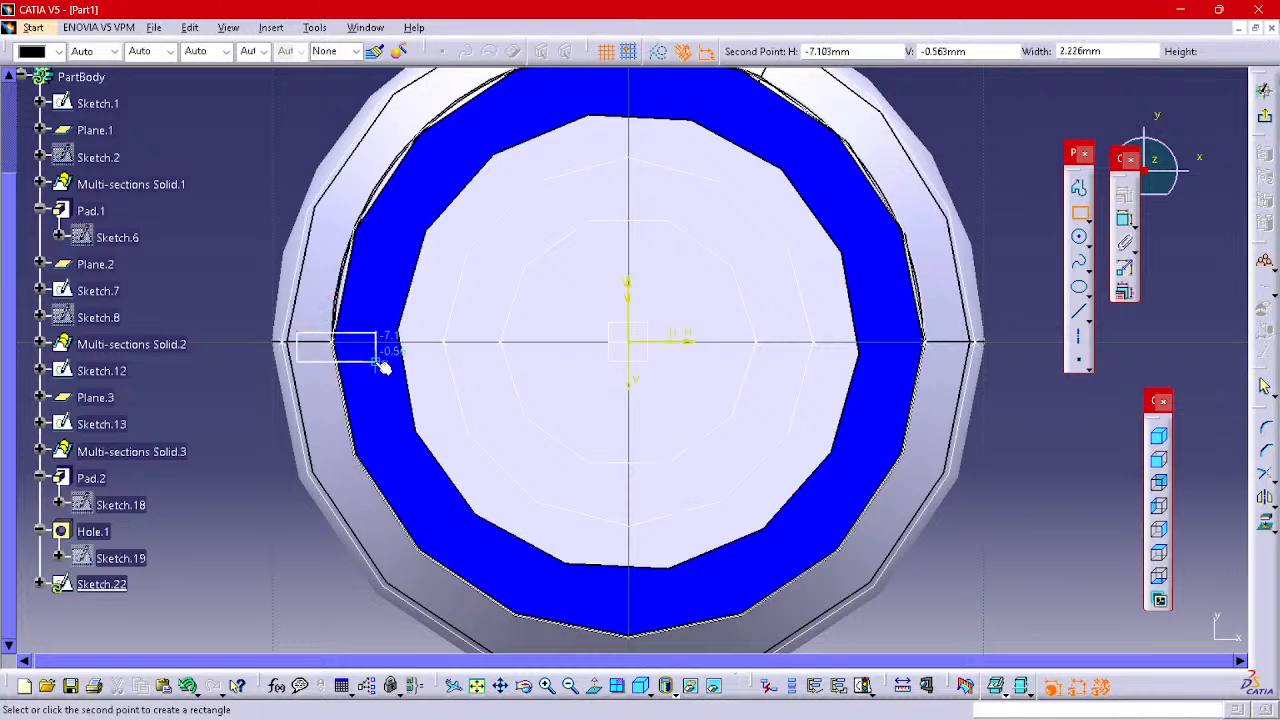
pyautogui.click(378, 353)
pyautogui.moveTo(404, 376)
pyautogui.mouseDown(button='middle')
pyautogui.moveTo(543, 396)
pyautogui.moveTo(580, 346)
pyautogui.moveTo(700, 380)
pyautogui.mouseUp(button='middle')
pyautogui.moveTo(510, 352); pyautogui.dragTo(517, 313)
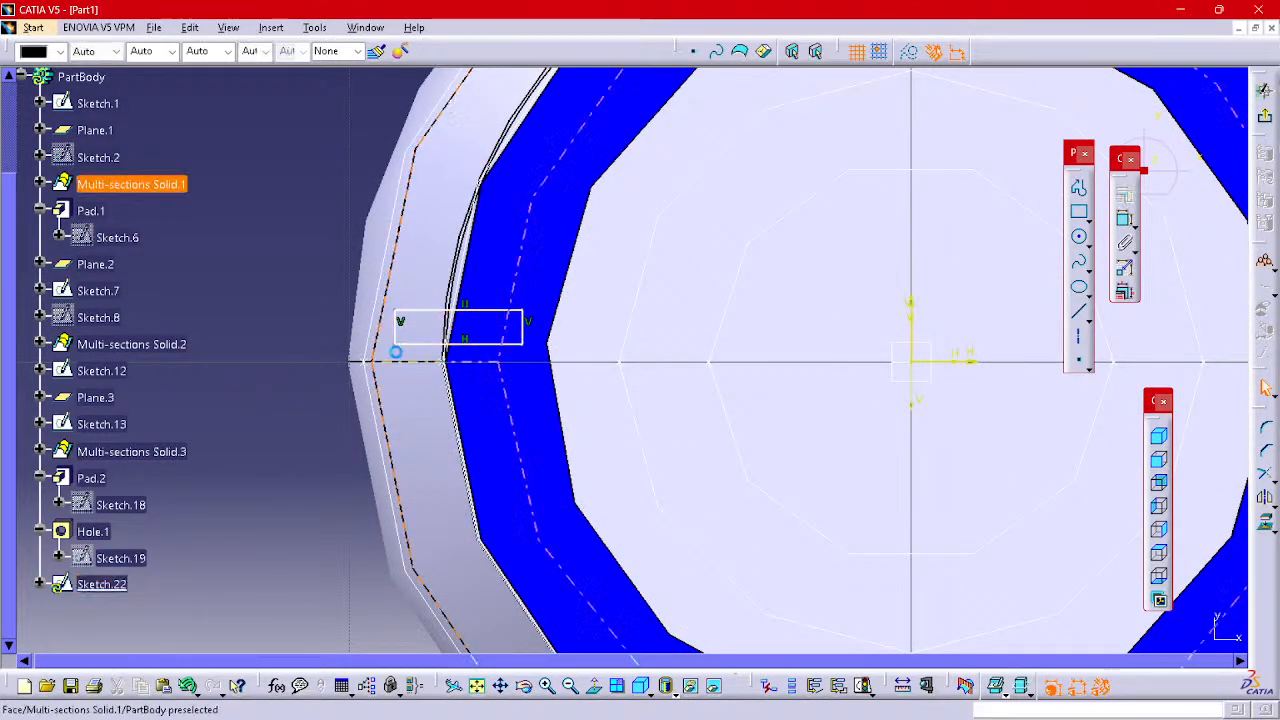
pyautogui.moveTo(436, 340); pyautogui.dragTo(439, 418)
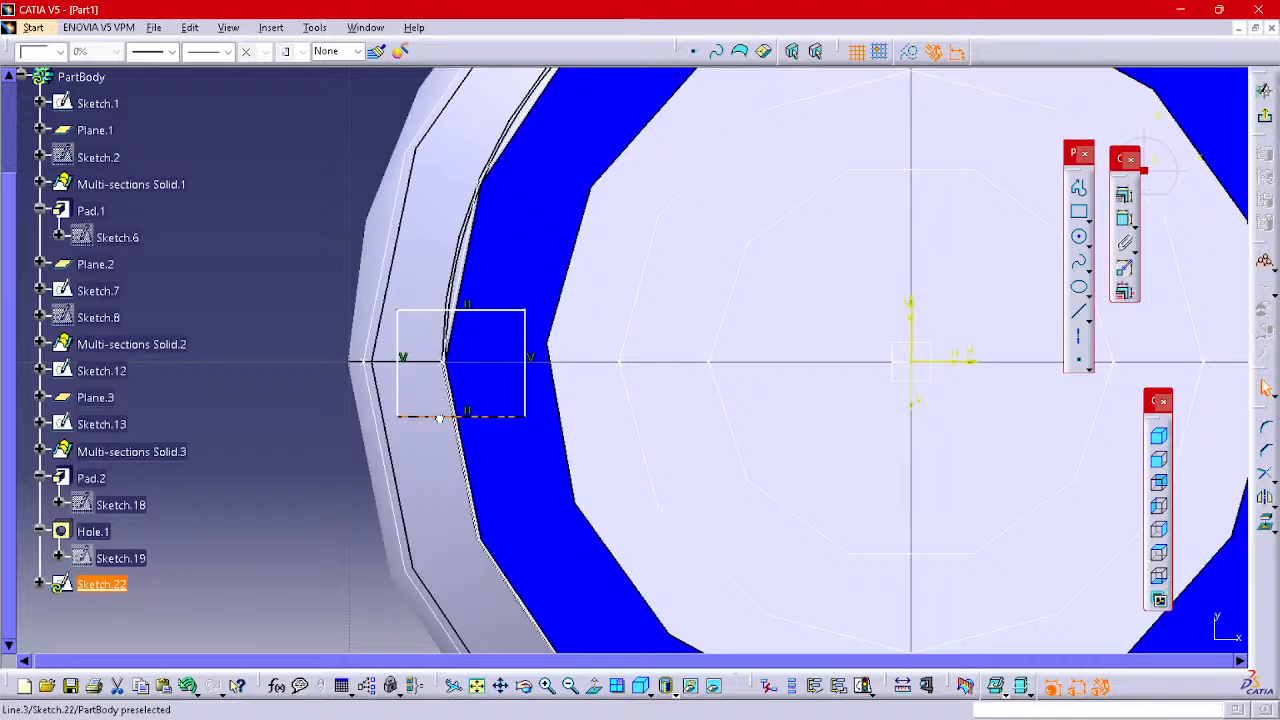
pyautogui.click(294, 436)
# - Dimension the rectangle's height between its two horizontal edges and set it to 2 mm
pyautogui.click(1121, 222)
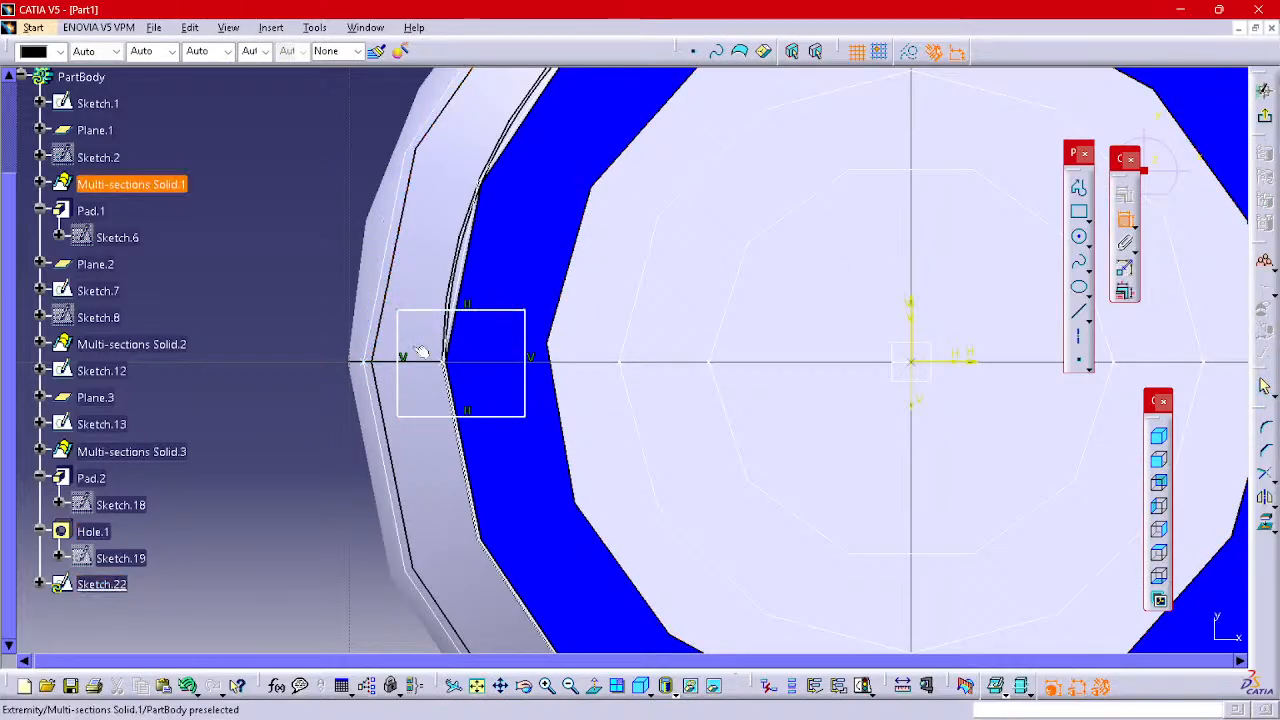
pyautogui.click(440, 312)
pyautogui.click(440, 414)
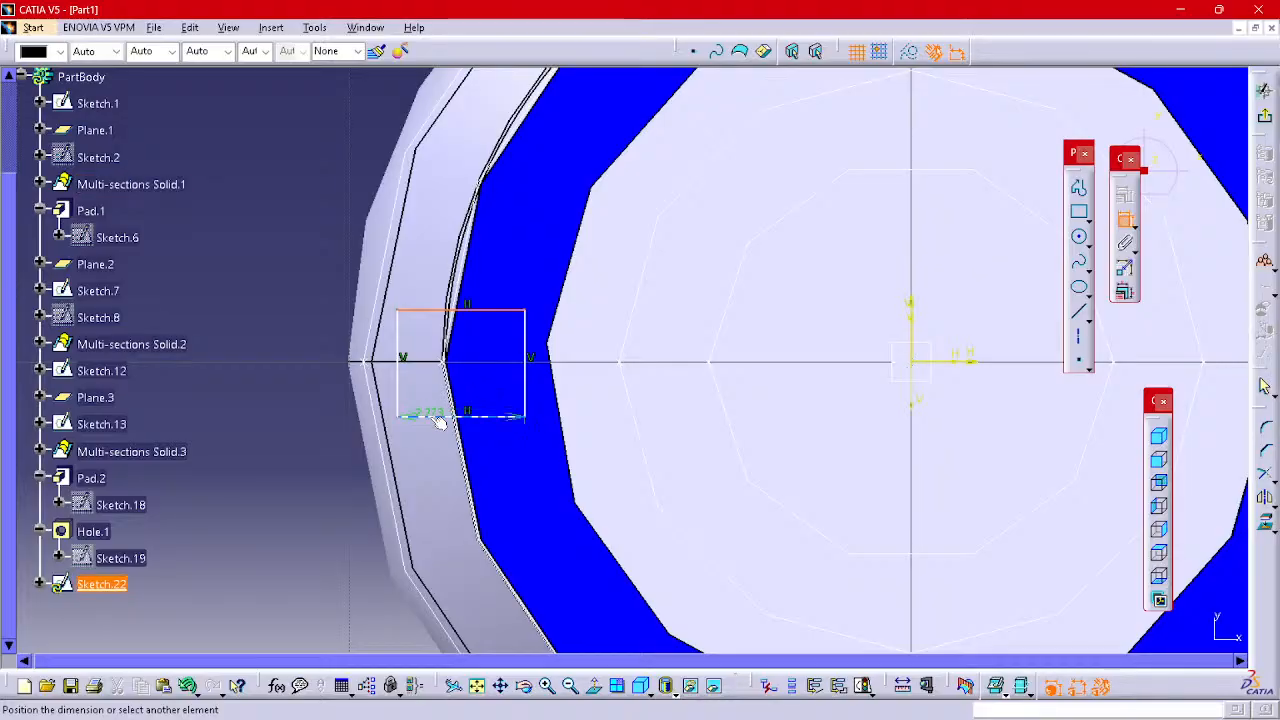
pyautogui.click(292, 375)
pyautogui.doubleClick(290, 376)
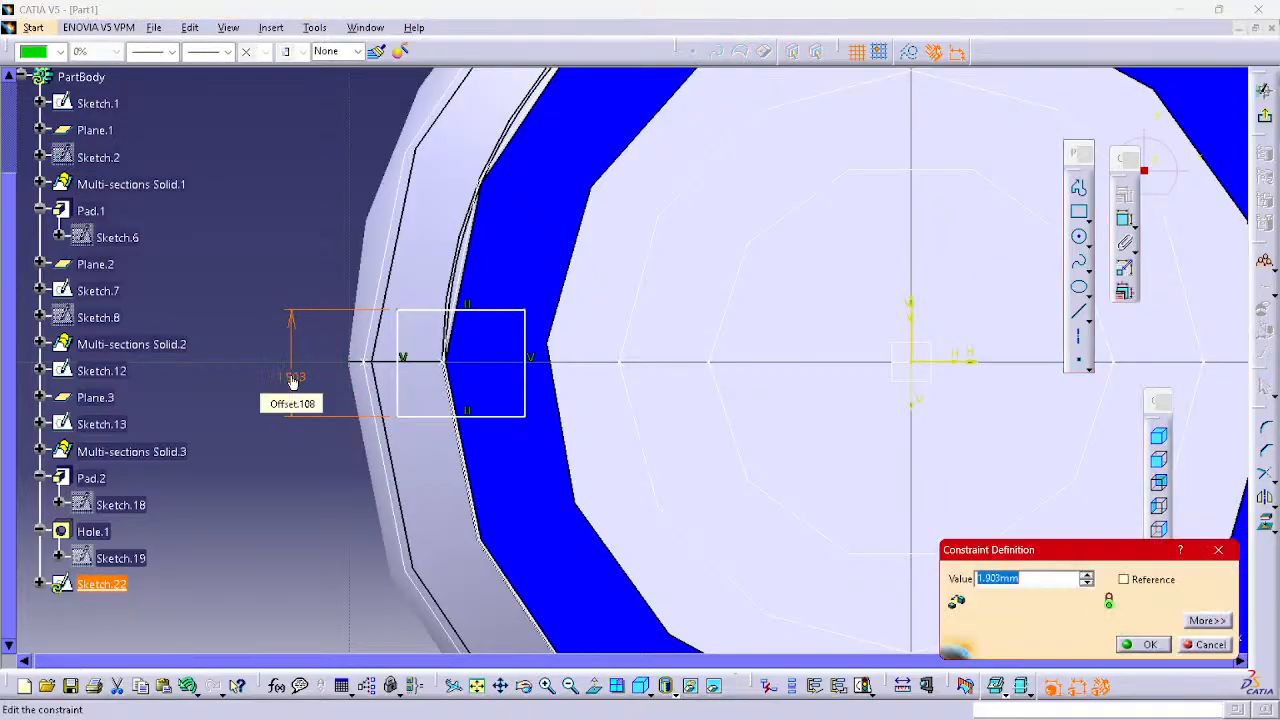
pyautogui.write('2')
pyautogui.press('Return')
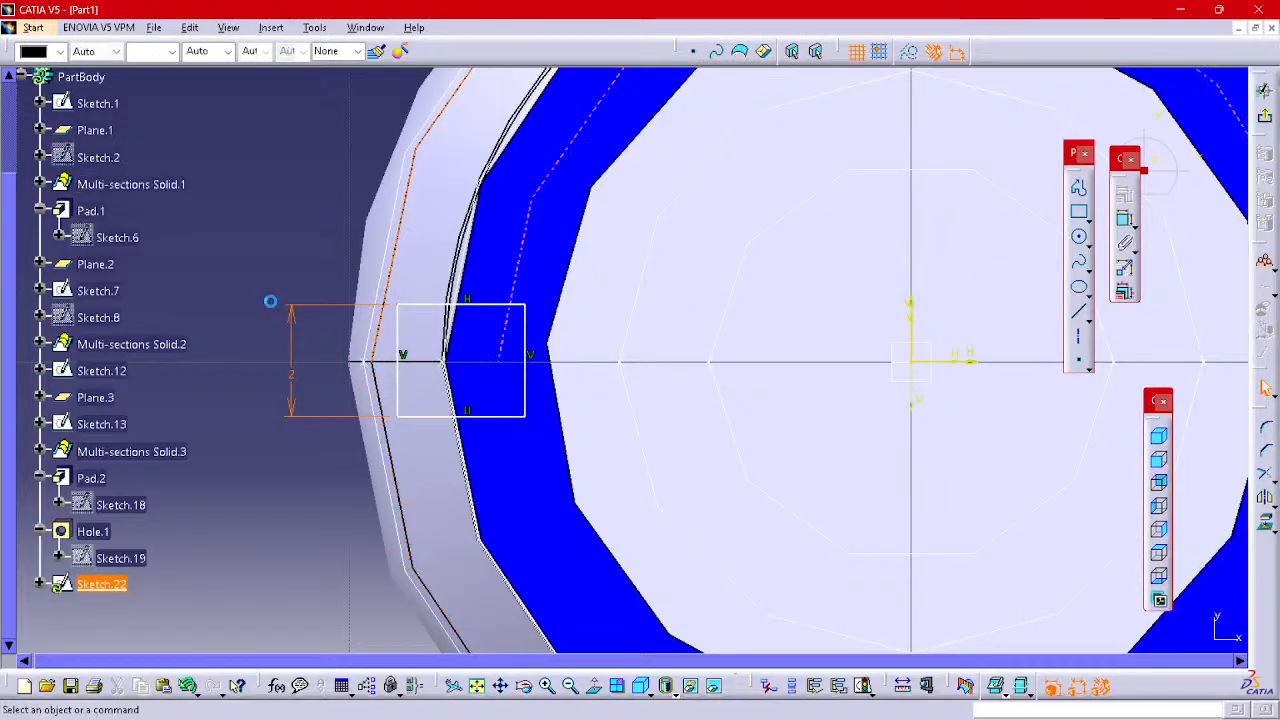
# - Dimension the rectangle's upper edge from the horizontal axis to centre it on that axis, and extend its inner side past the rim's inner edge
pyautogui.click(501, 306)
pyautogui.click(950, 360)
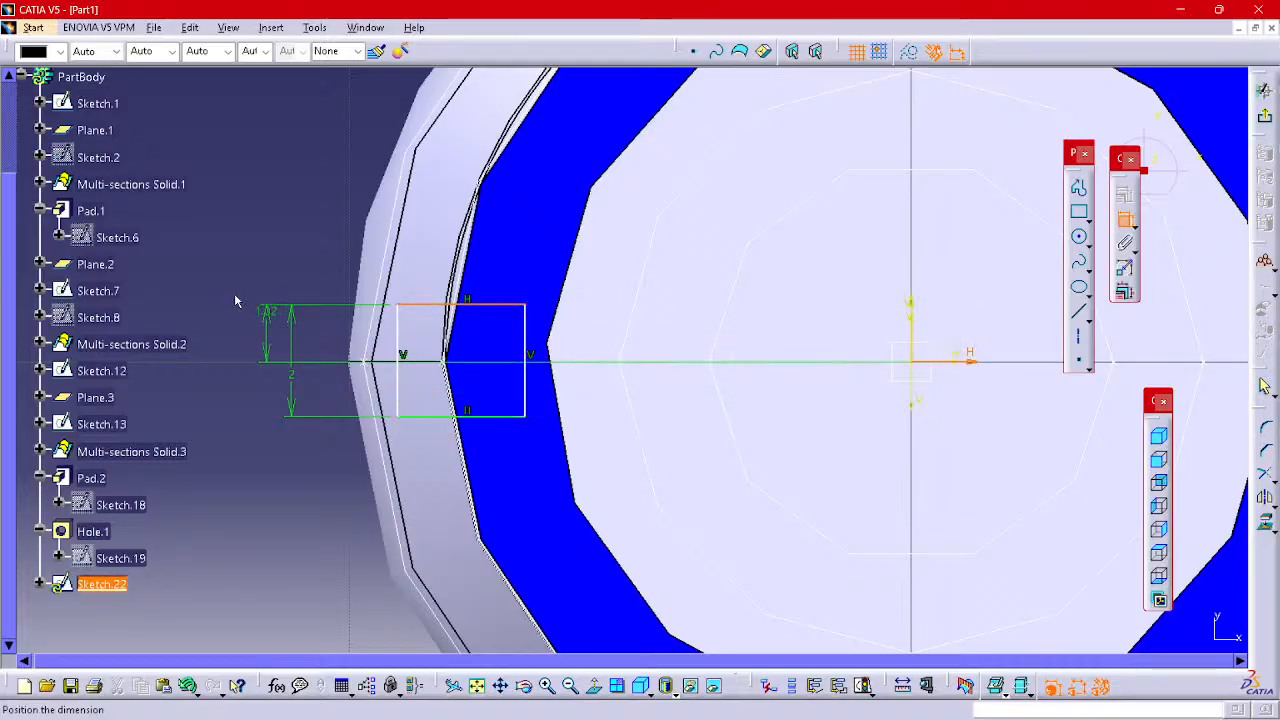
pyautogui.click(240, 260)
pyautogui.doubleClick(240, 258)
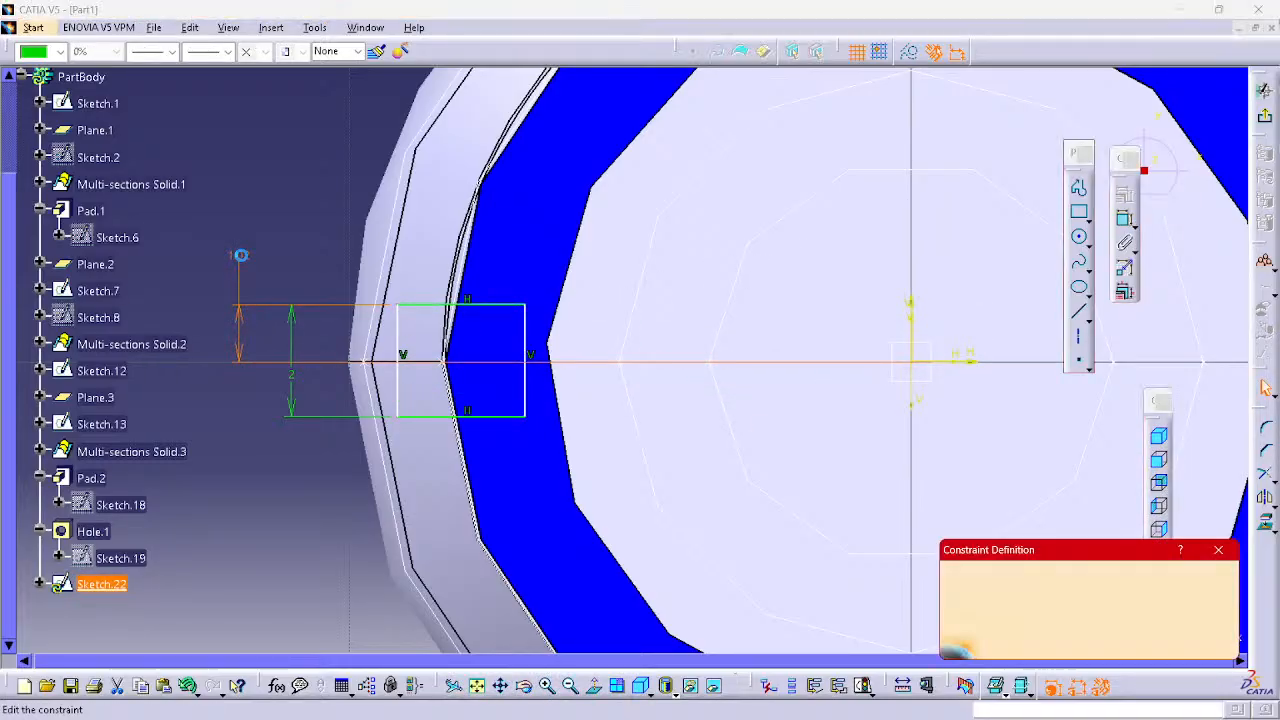
pyautogui.press('Return')
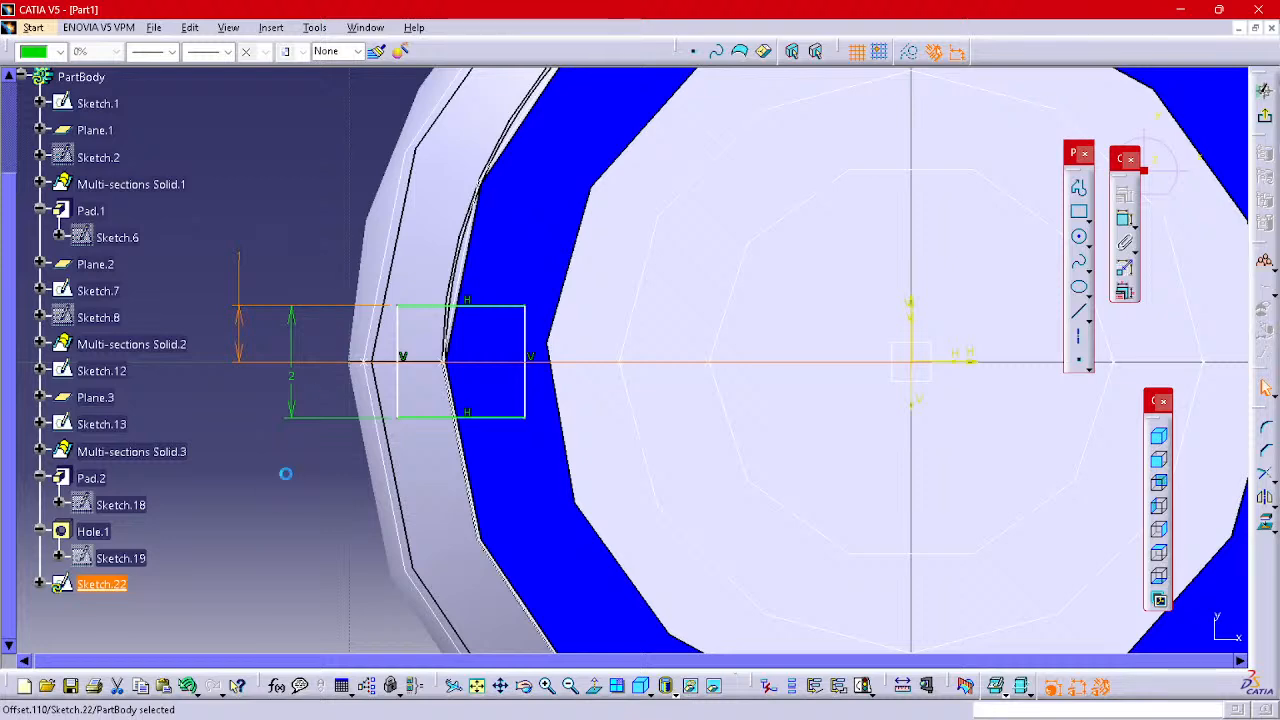
pyautogui.click(286, 480)
pyautogui.moveTo(530, 360)
pyautogui.mouseDown()
pyautogui.moveTo(523, 352)
pyautogui.moveTo(540, 352)
pyautogui.mouseUp()
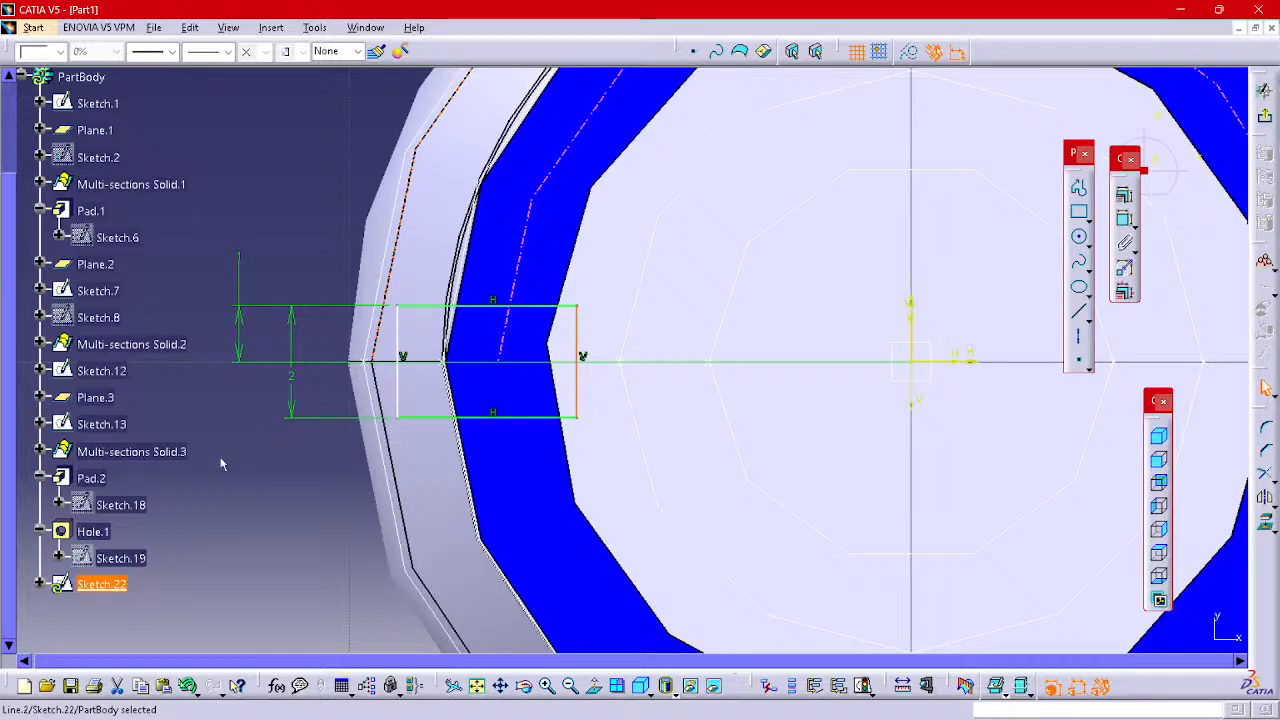
# - Rotate the rectangle about the sketch origin in duplicate mode with 8 instances at a 200 deg angle, and exit the sketch
pyautogui.keyDown('ctrl'); pyautogui.scroll(1, 284, 425); pyautogui.keyUp('ctrl')
pyautogui.keyDown('ctrl'); pyautogui.moveTo(289, 446); pyautogui.dragTo(295, 517, button='middle'); pyautogui.keyUp('ctrl')
pyautogui.moveTo(431, 504); pyautogui.dragTo(324, 489, button='middle')
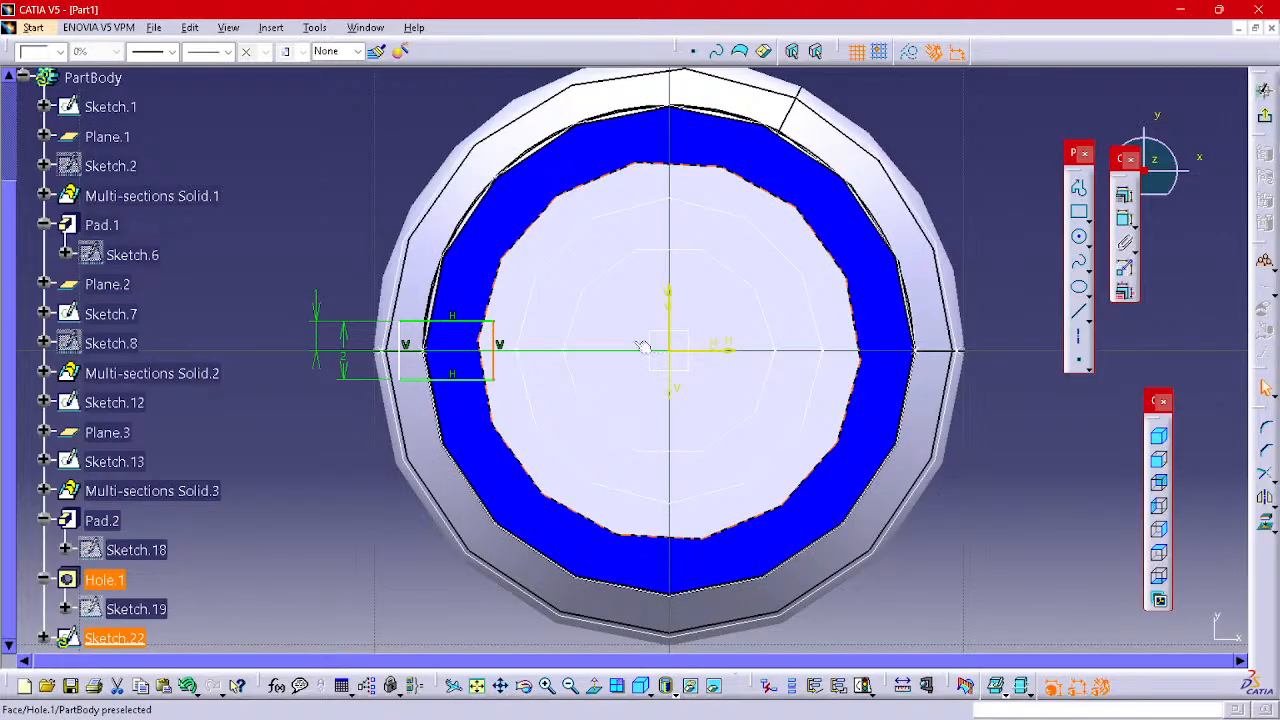
pyautogui.click(341, 252)
pyautogui.moveTo(334, 256); pyautogui.dragTo(610, 446)
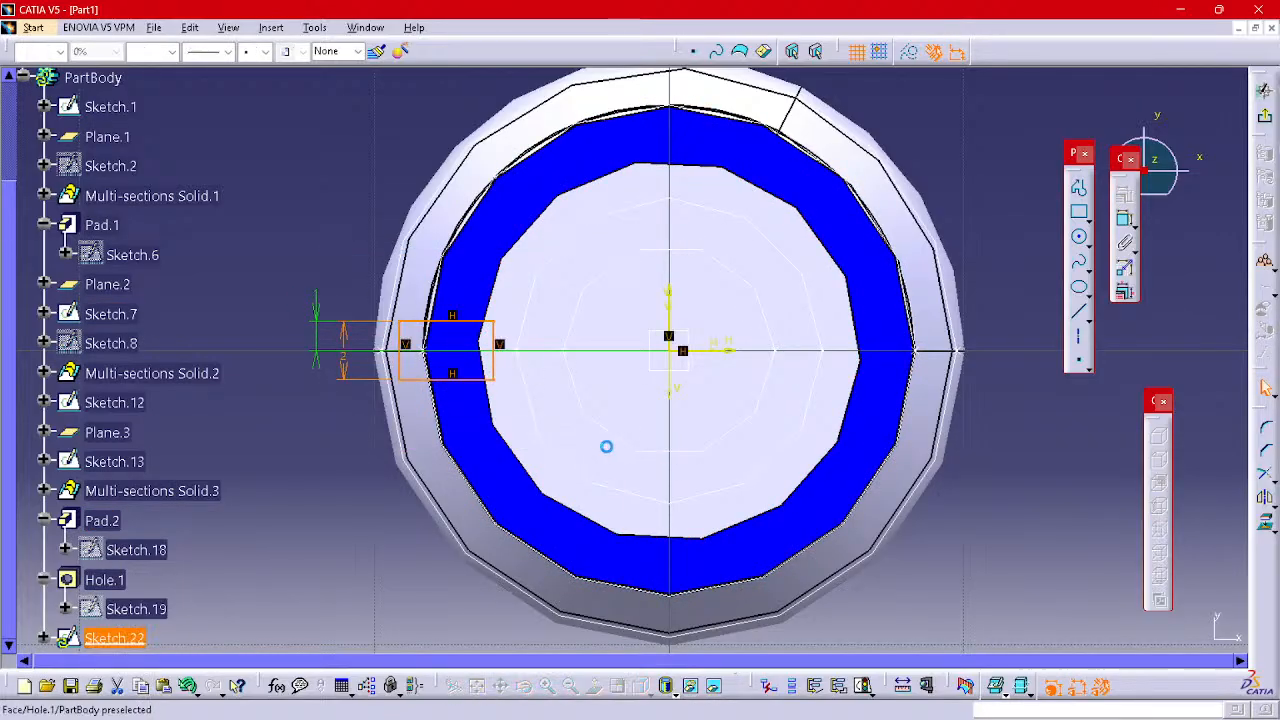
pyautogui.click(1275, 531)
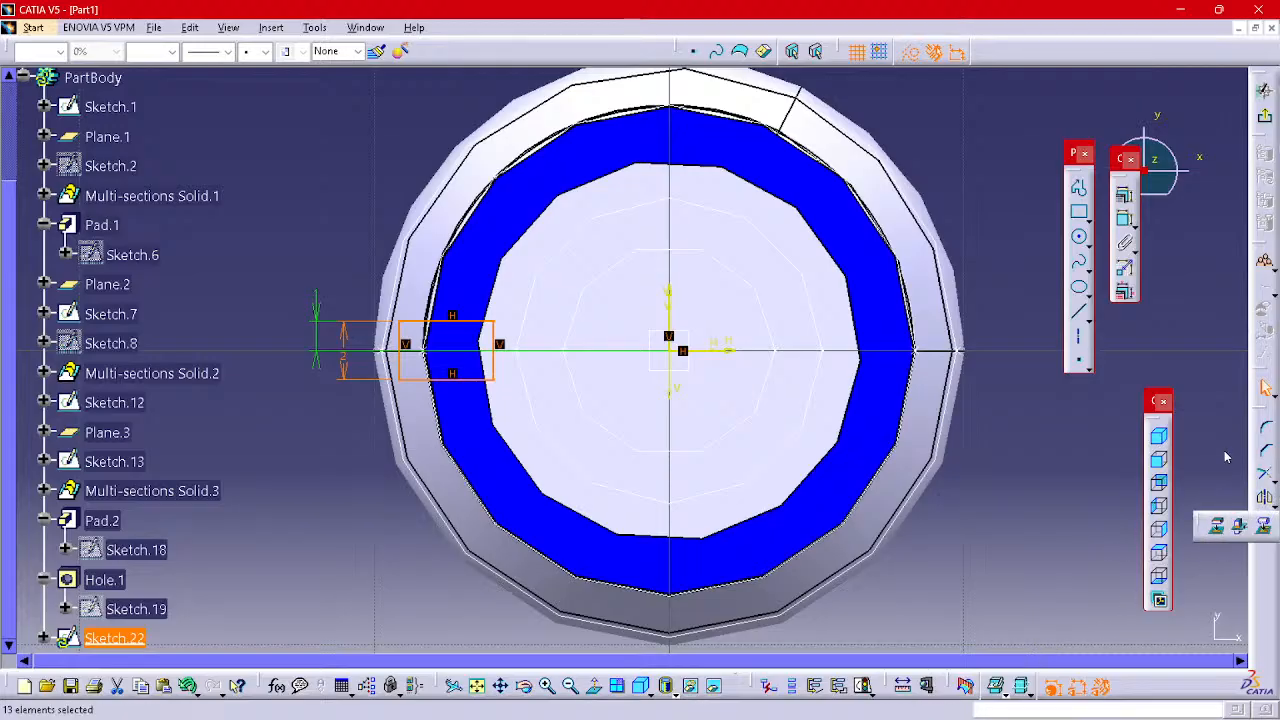
pyautogui.click(1272, 502)
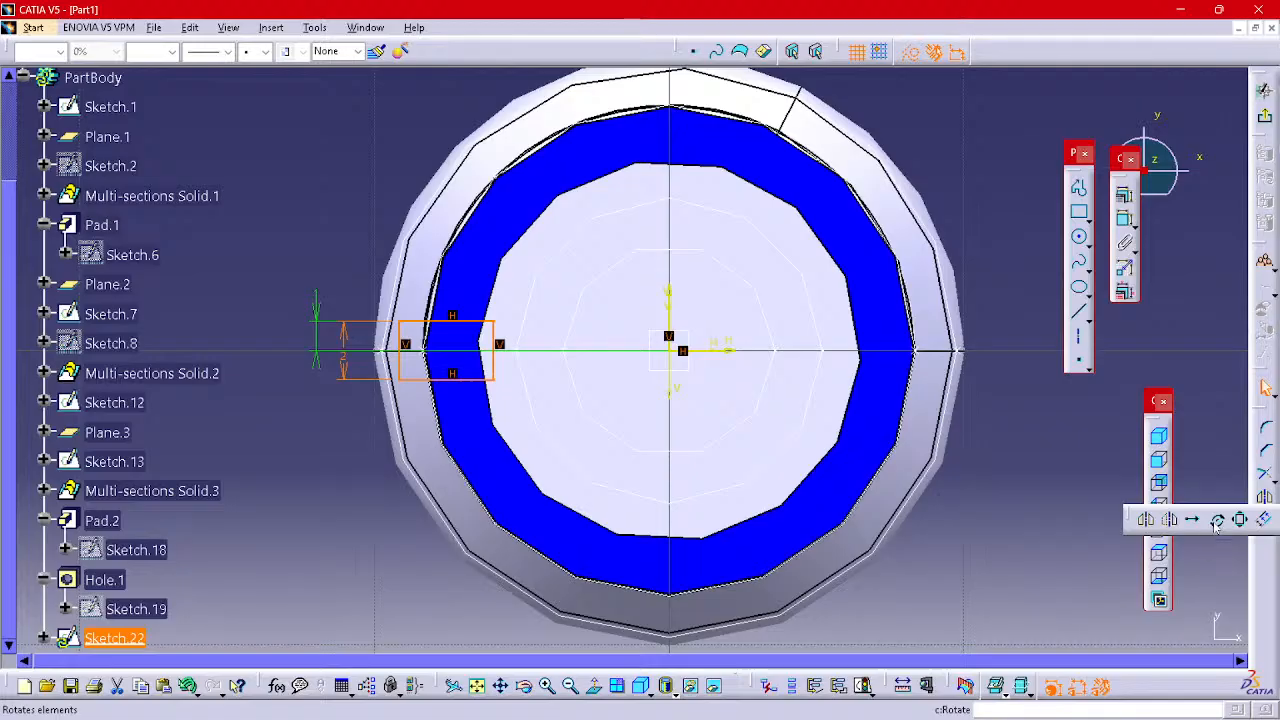
pyautogui.click(1217, 520)
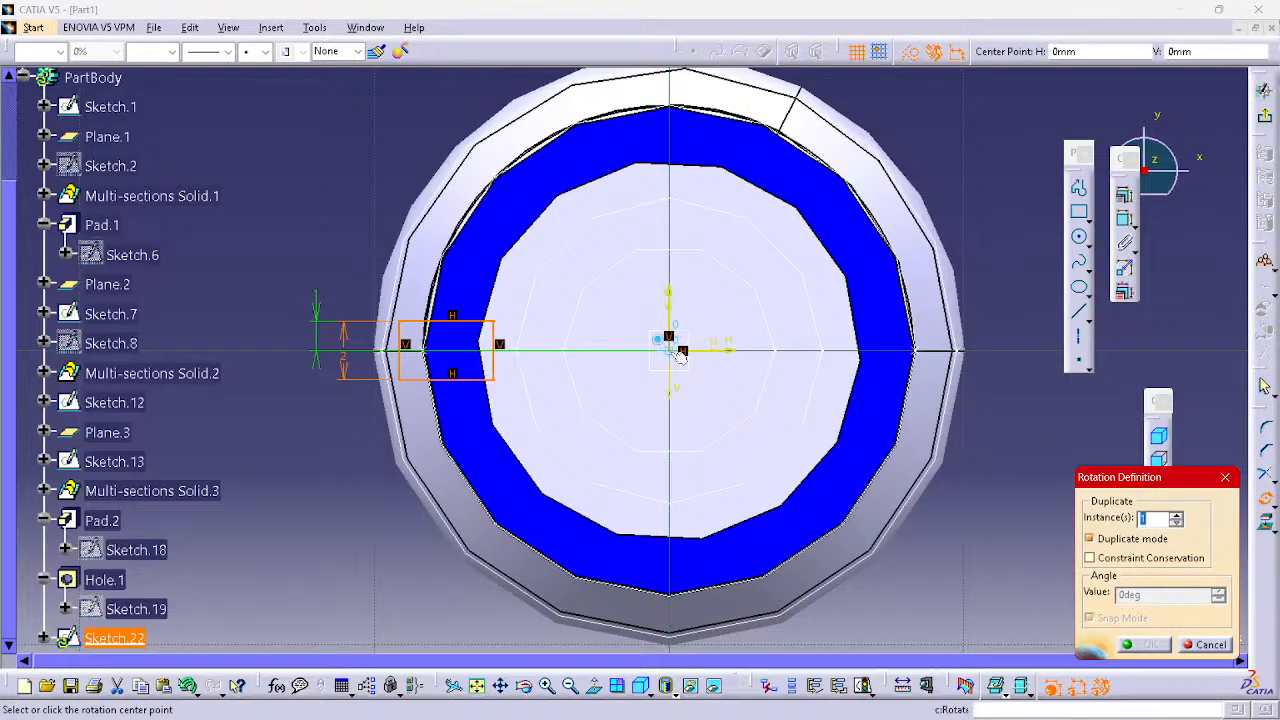
pyautogui.click(676, 350)
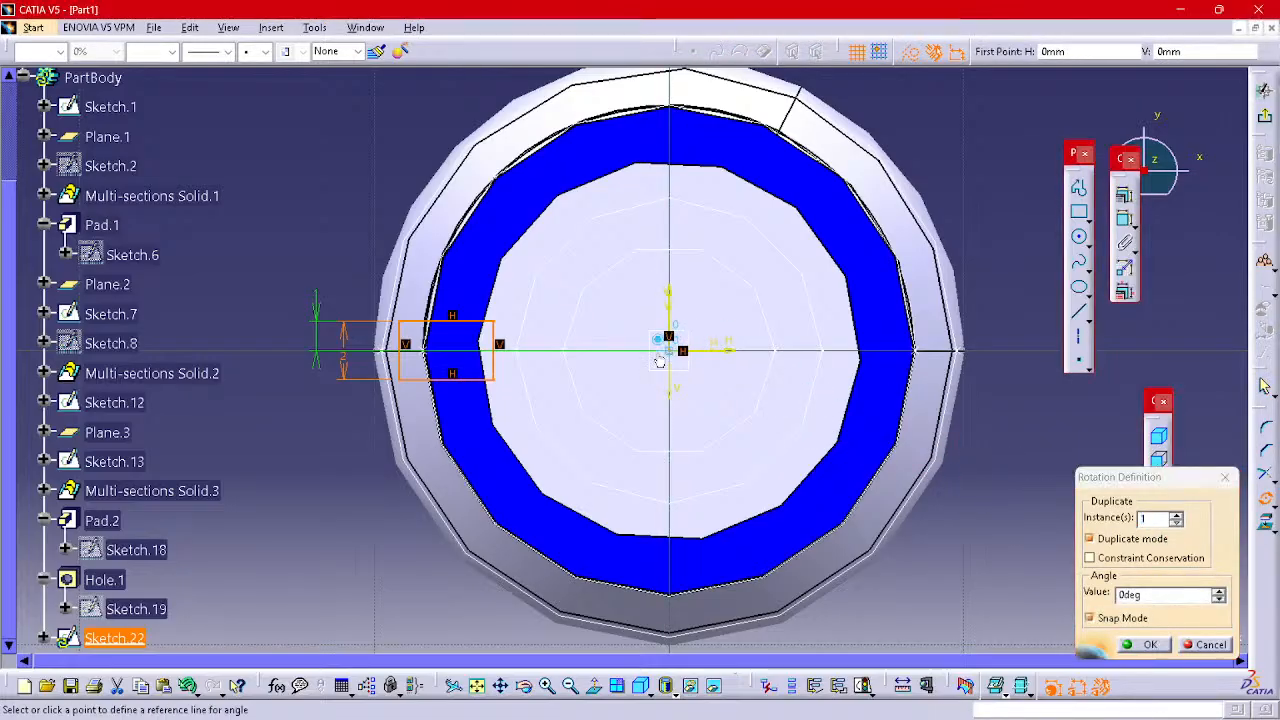
pyautogui.click(472, 233)
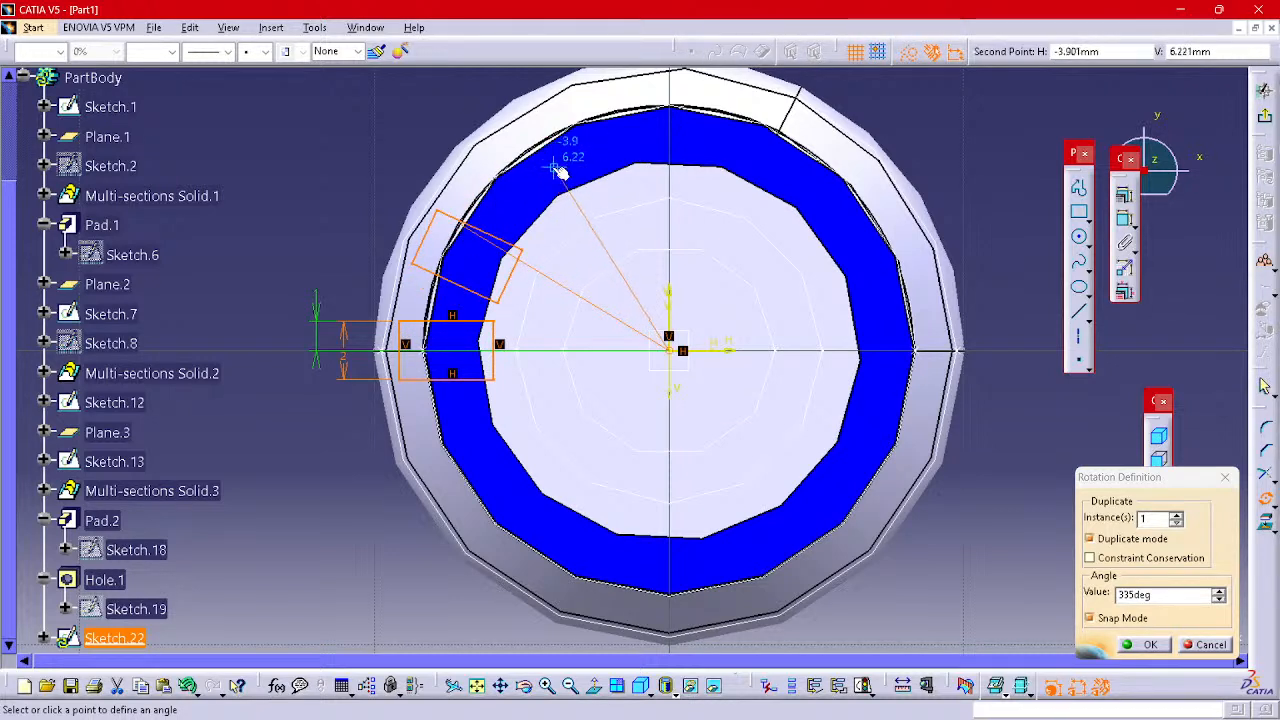
pyautogui.click(1177, 514)
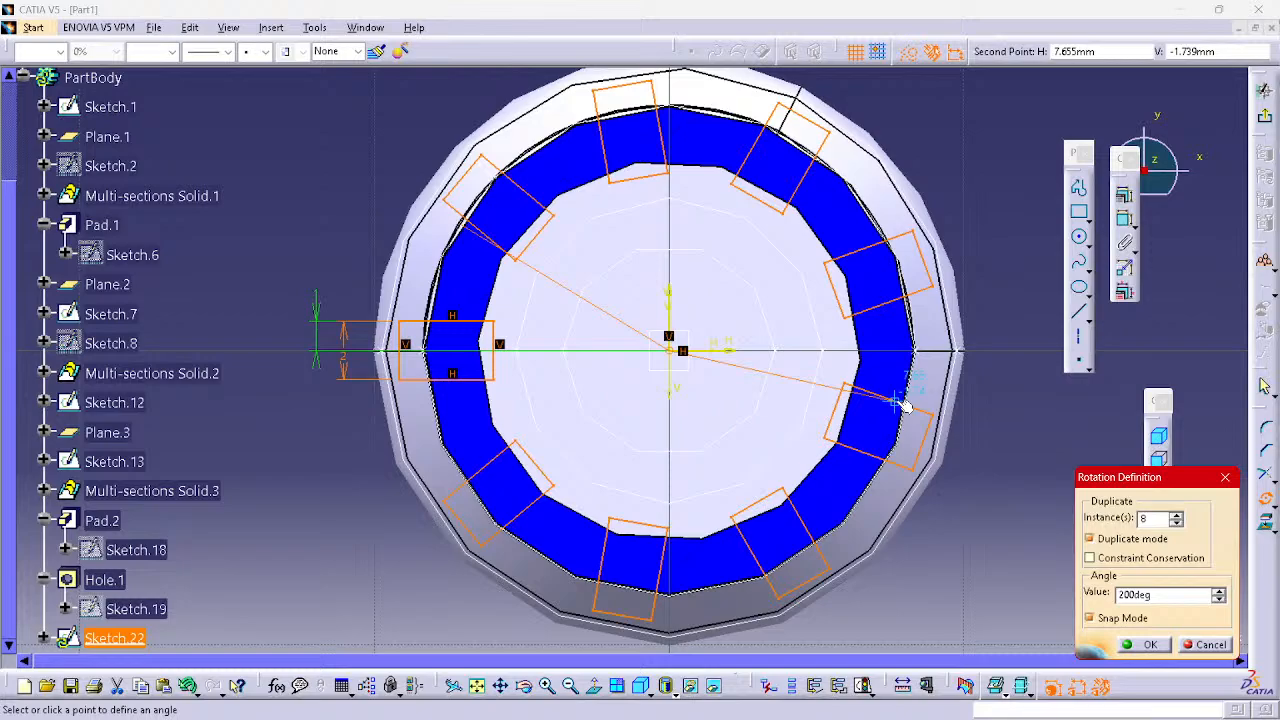
pyautogui.click(903, 405)
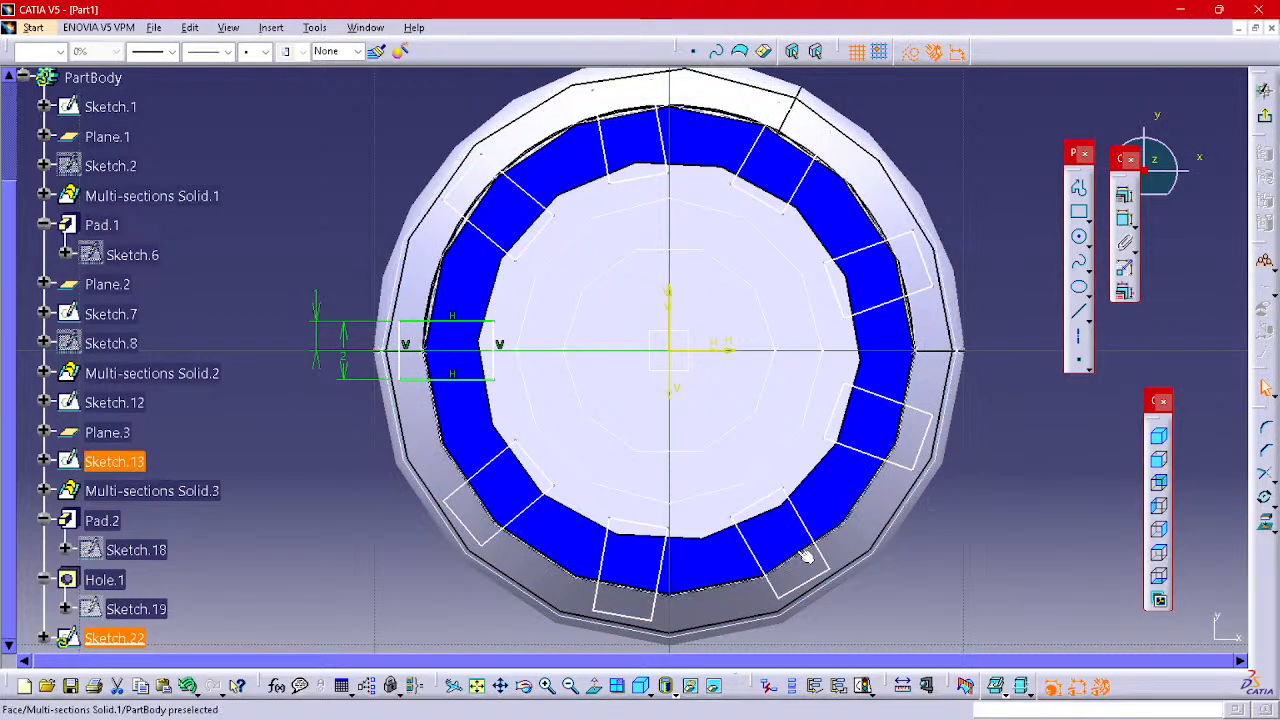
pyautogui.moveTo(687, 635); pyautogui.dragTo(615, 388, button='middle')
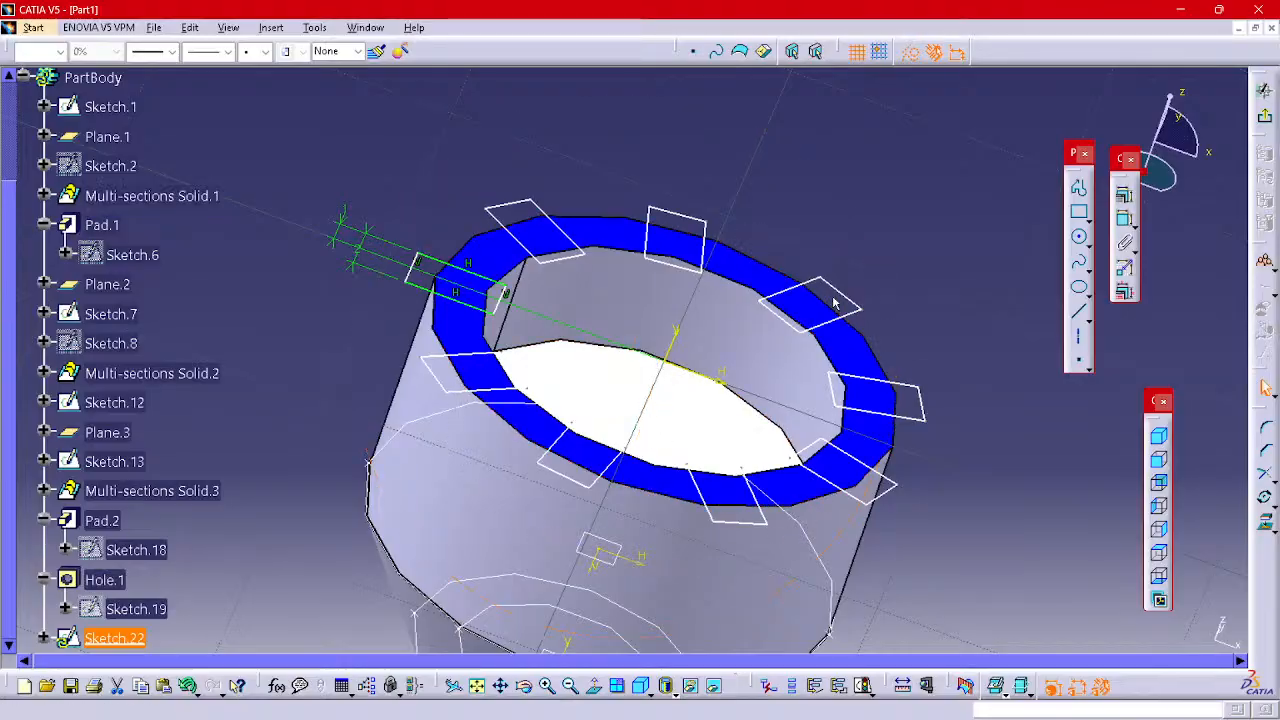
pyautogui.click(1265, 117)
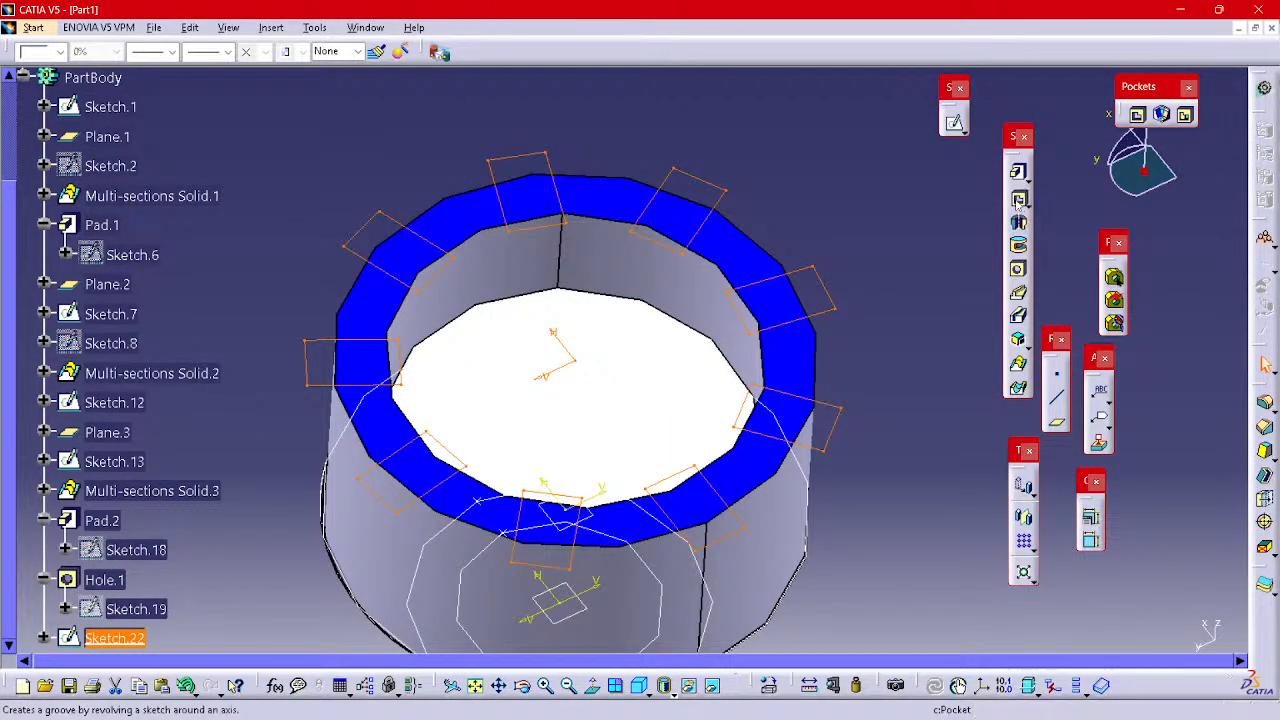
# - Set up a pocket from the rectangle pattern sketch and preview the rim notches at 3 mm depth
pyautogui.click(1018, 199)
pyautogui.moveTo(641, 514); pyautogui.dragTo(836, 427, button='middle')
pyautogui.click(1206, 451)
pyautogui.click(1206, 451)
pyautogui.click(1206, 451)
pyautogui.click(1206, 451)
pyautogui.click(1200, 645)
pyautogui.moveTo(800, 530); pyautogui.dragTo(380, 375, button='middle')
pyautogui.click(1205, 450)
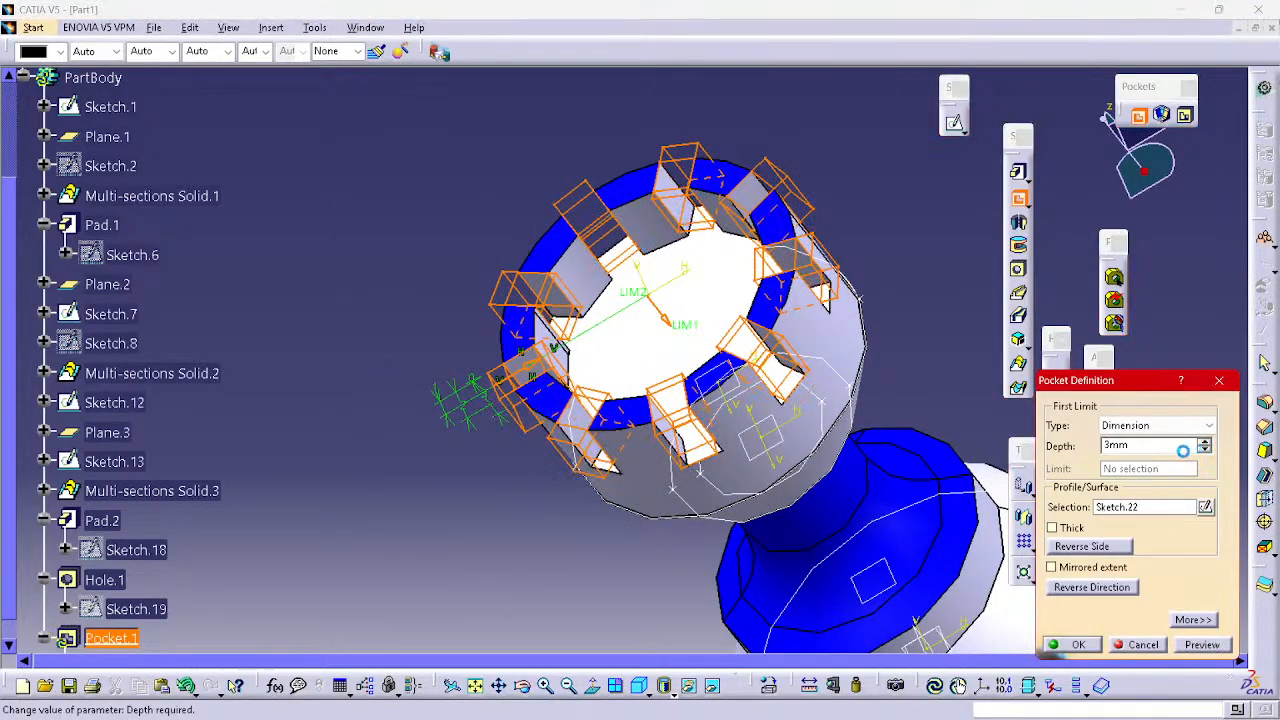
pyautogui.moveTo(757, 440); pyautogui.dragTo(930, 290, button='middle')
pyautogui.click(1200, 645)
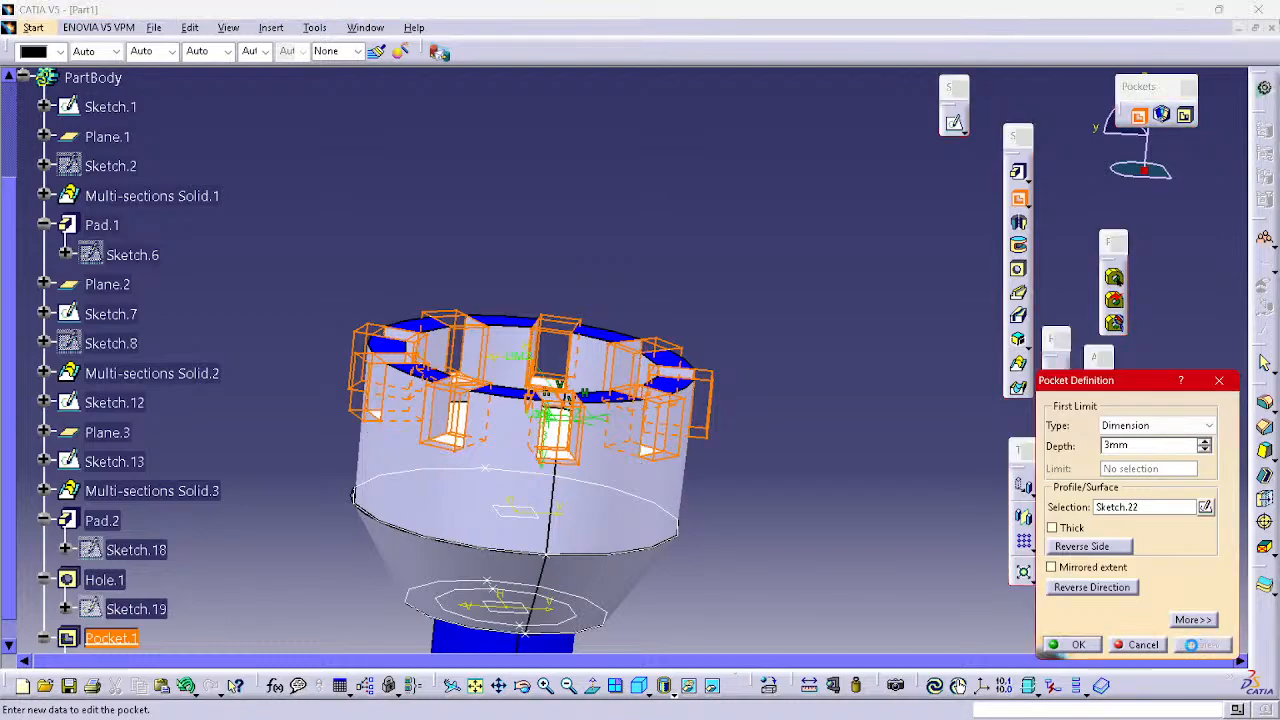
# - Set the pocket's depth to 4 mm, preview it, and create the rim notches
pyautogui.moveTo(829, 502); pyautogui.dragTo(937, 433, button='middle')
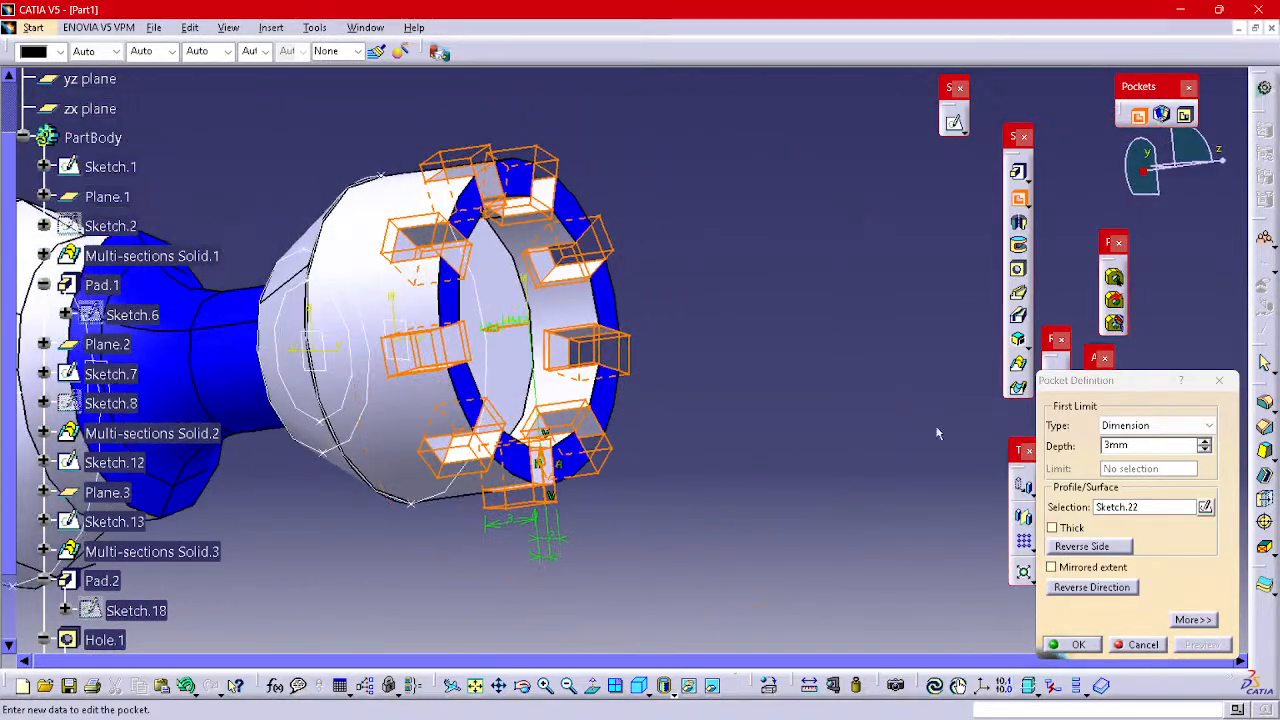
pyautogui.click(1206, 445)
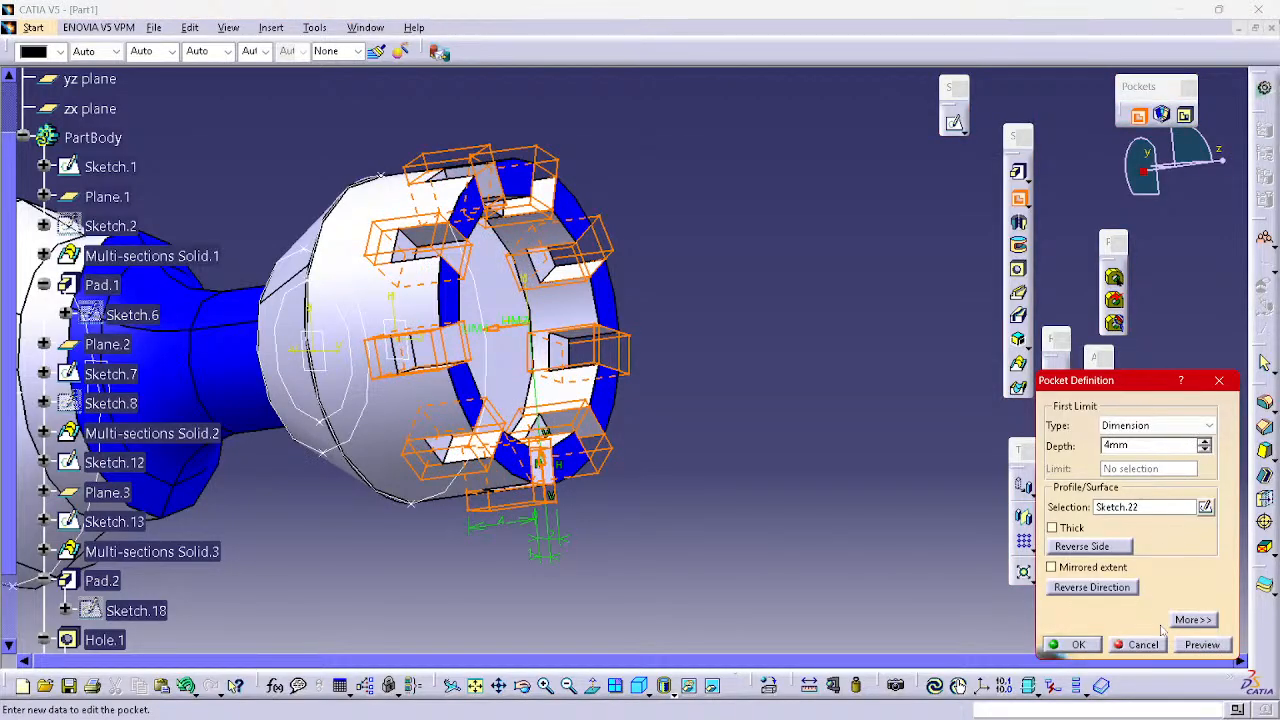
pyautogui.click(1203, 644)
pyautogui.moveTo(714, 440); pyautogui.dragTo(812, 490, button='middle')
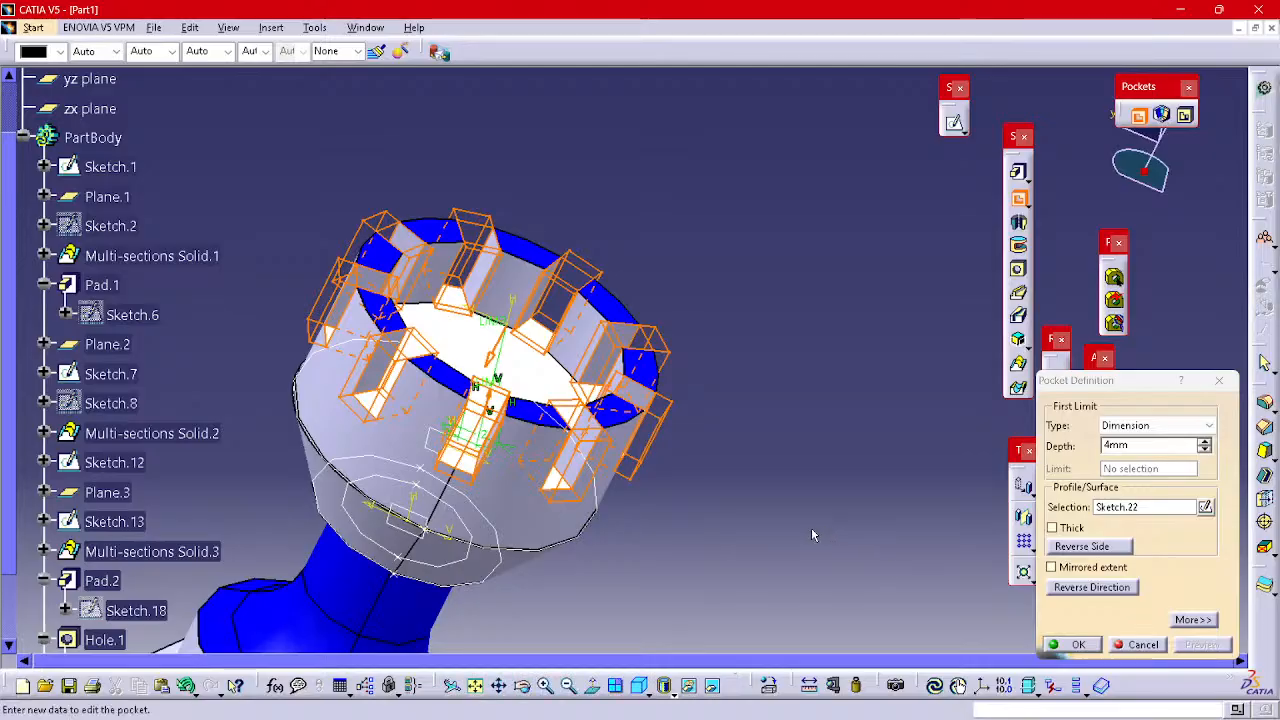
pyautogui.click(1078, 644)
# - Hide Sketch.1, Sketch.7, Sketch.12 and Sketch.13 along with Plane.1, Plane.2 and Plane.3 on the rook
pyautogui.moveTo(751, 425); pyautogui.dragTo(688, 345, button='middle')
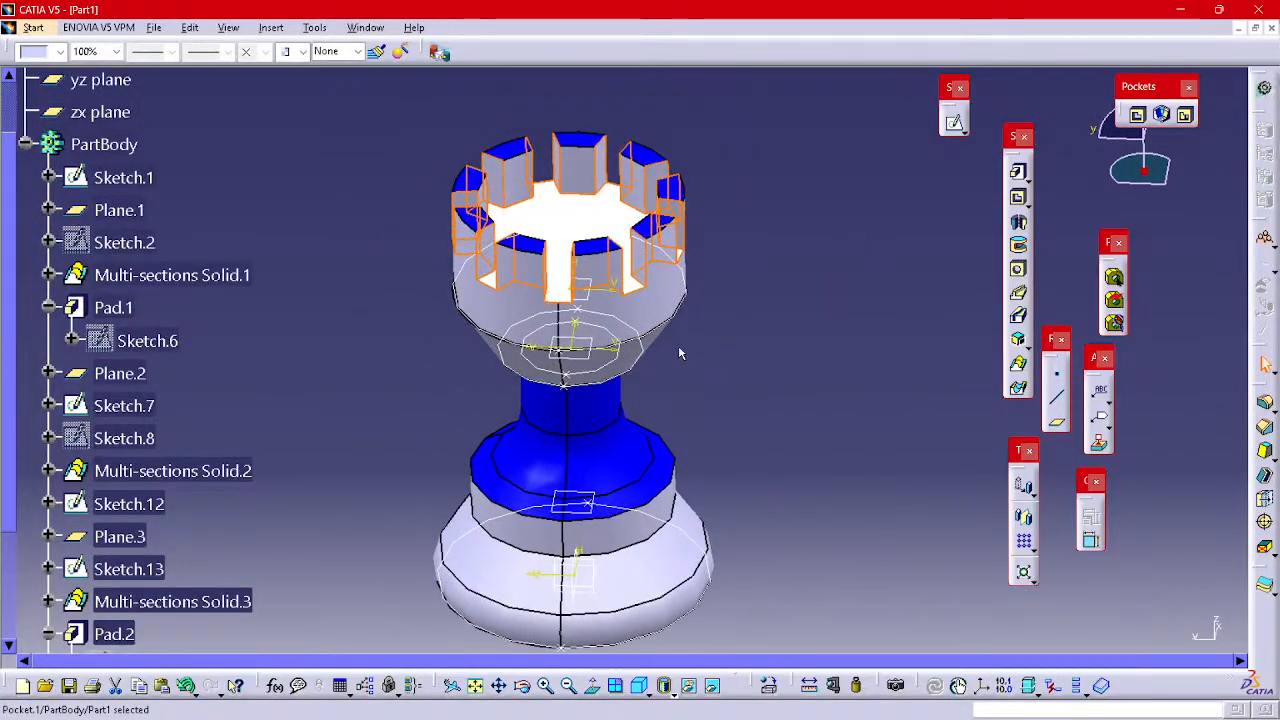
pyautogui.click(636, 359)
pyautogui.press('space')
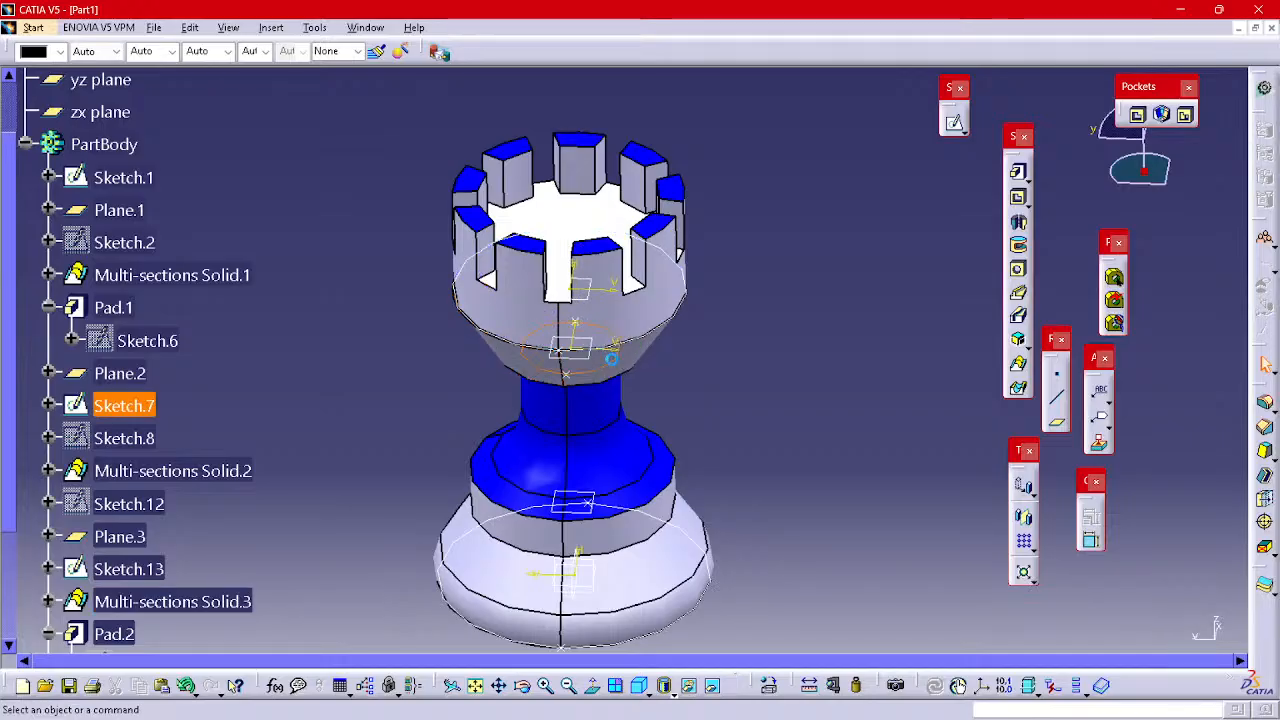
pyautogui.click(619, 364)
pyautogui.press('space')
pyautogui.click(584, 359)
pyautogui.press('space')
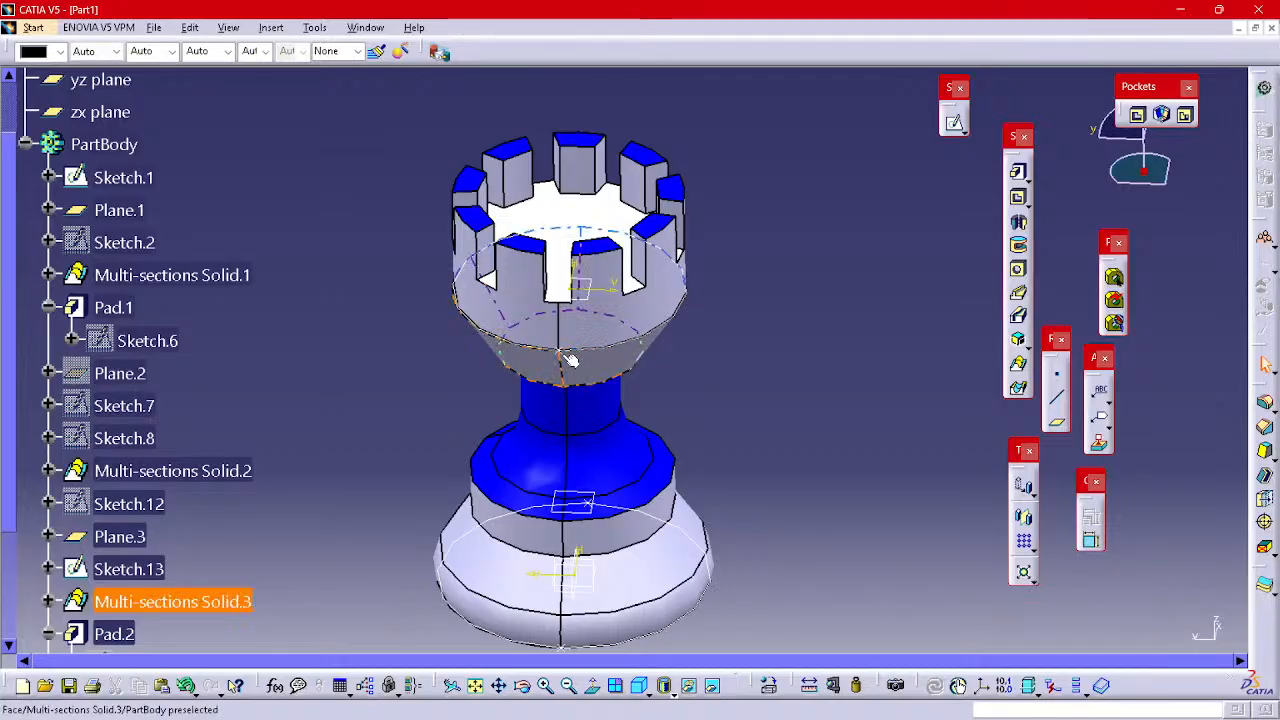
pyautogui.click(568, 359)
pyautogui.press('space')
pyautogui.click(582, 291)
pyautogui.press('space')
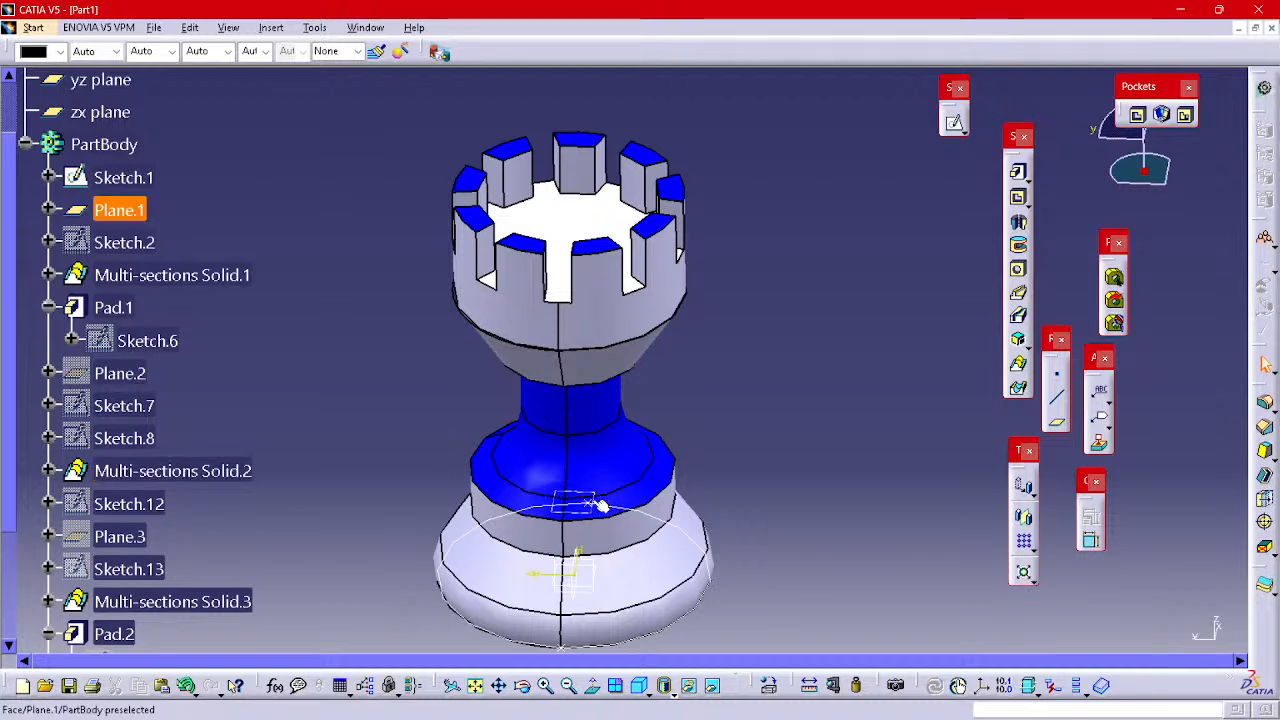
pyautogui.click(600, 505)
pyautogui.press('space')
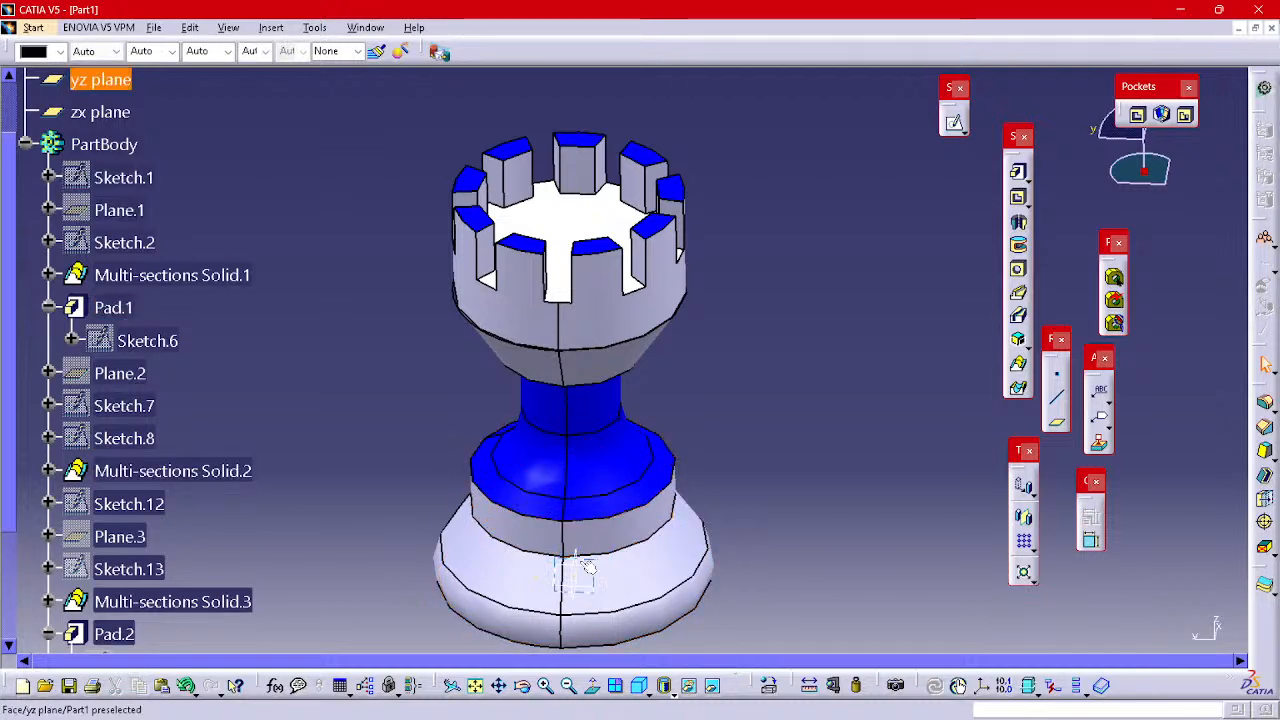
# - Start a sketch on the underside of the rook's base and draw a circle about 31 mm in diameter centred on the origin
pyautogui.moveTo(791, 457)
pyautogui.mouseDown(button='middle')
pyautogui.moveTo(751, 503)
pyautogui.moveTo(734, 434)
pyautogui.moveTo(913, 347)
pyautogui.moveTo(766, 506)
pyautogui.moveTo(635, 497)
pyautogui.moveTo(717, 449)
pyautogui.moveTo(726, 277)
pyautogui.moveTo(747, 260)
pyautogui.moveTo(766, 303)
pyautogui.mouseUp(button='middle')
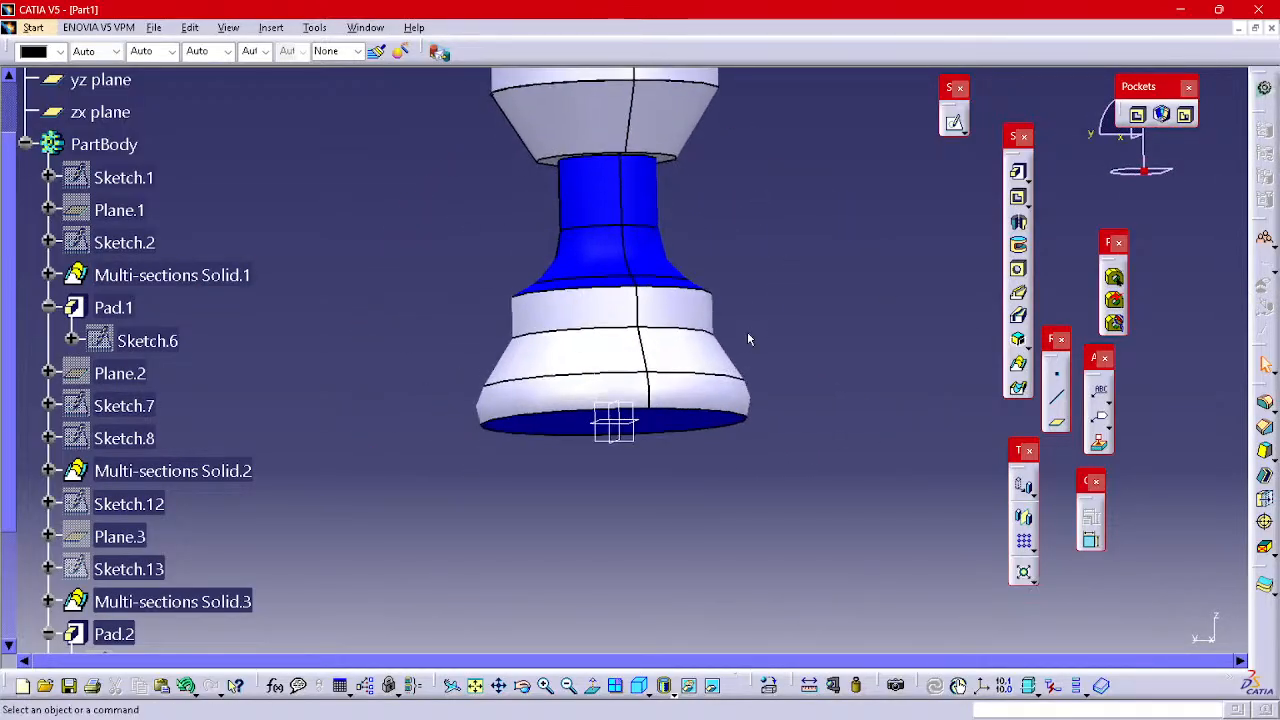
pyautogui.click(953, 122)
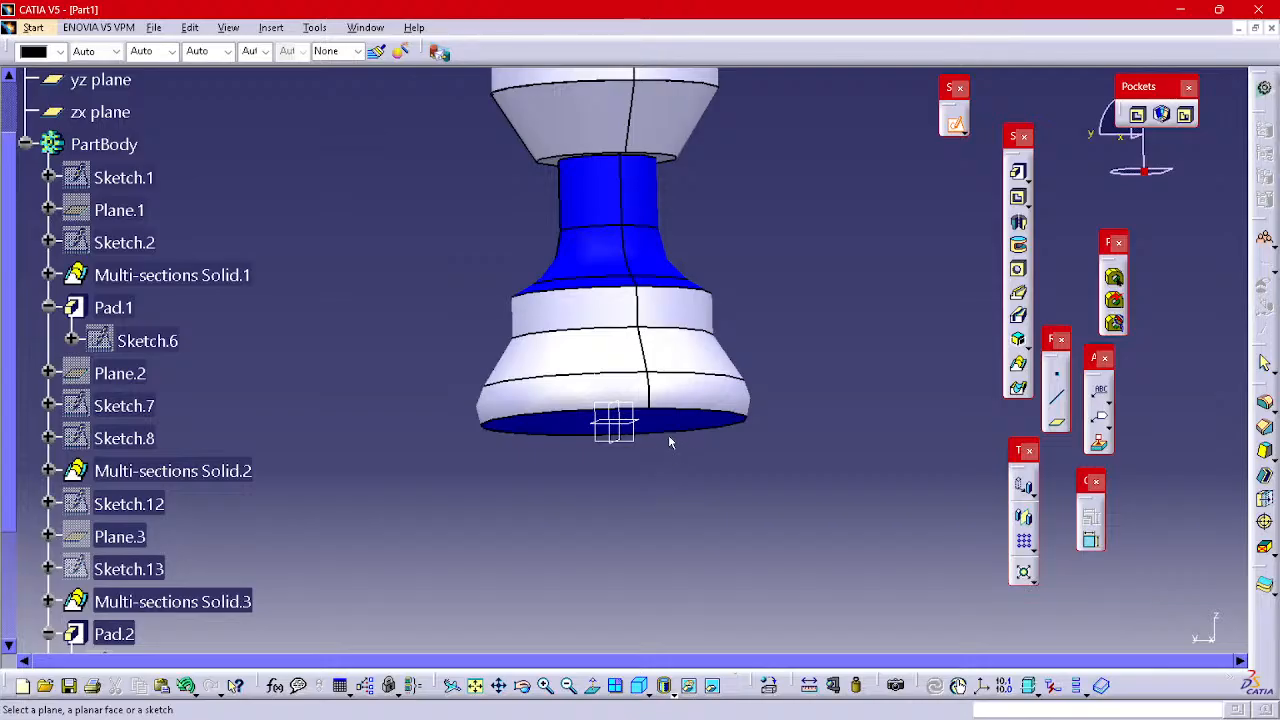
pyautogui.click(689, 421)
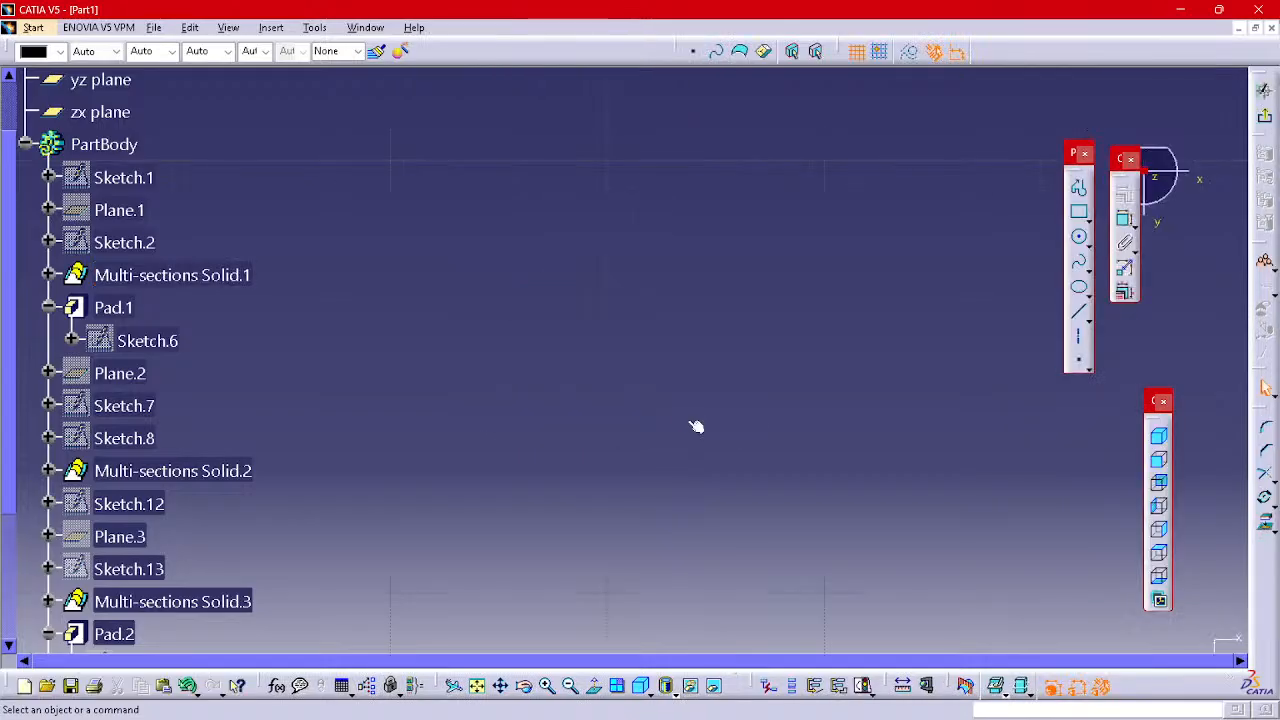
pyautogui.moveTo(722, 378)
pyautogui.mouseDown(button='middle')
pyautogui.moveTo(742, 580)
pyautogui.moveTo(766, 461)
pyautogui.moveTo(851, 443)
pyautogui.moveTo(807, 304)
pyautogui.moveTo(775, 259)
pyautogui.mouseUp(button='middle')
pyautogui.scroll(1, 851, 443)
pyautogui.moveTo(775, 259); pyautogui.dragTo(599, 203, button='middle')
pyautogui.click(1079, 237)
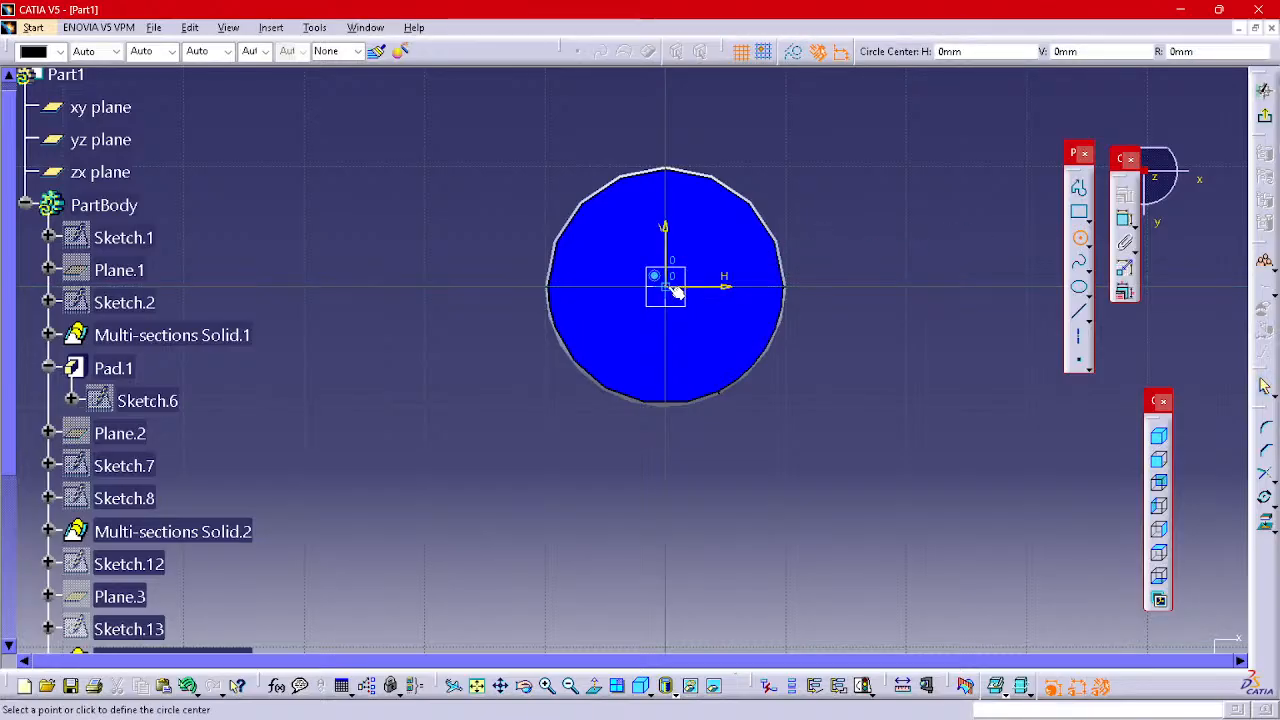
pyautogui.click(814, 400)
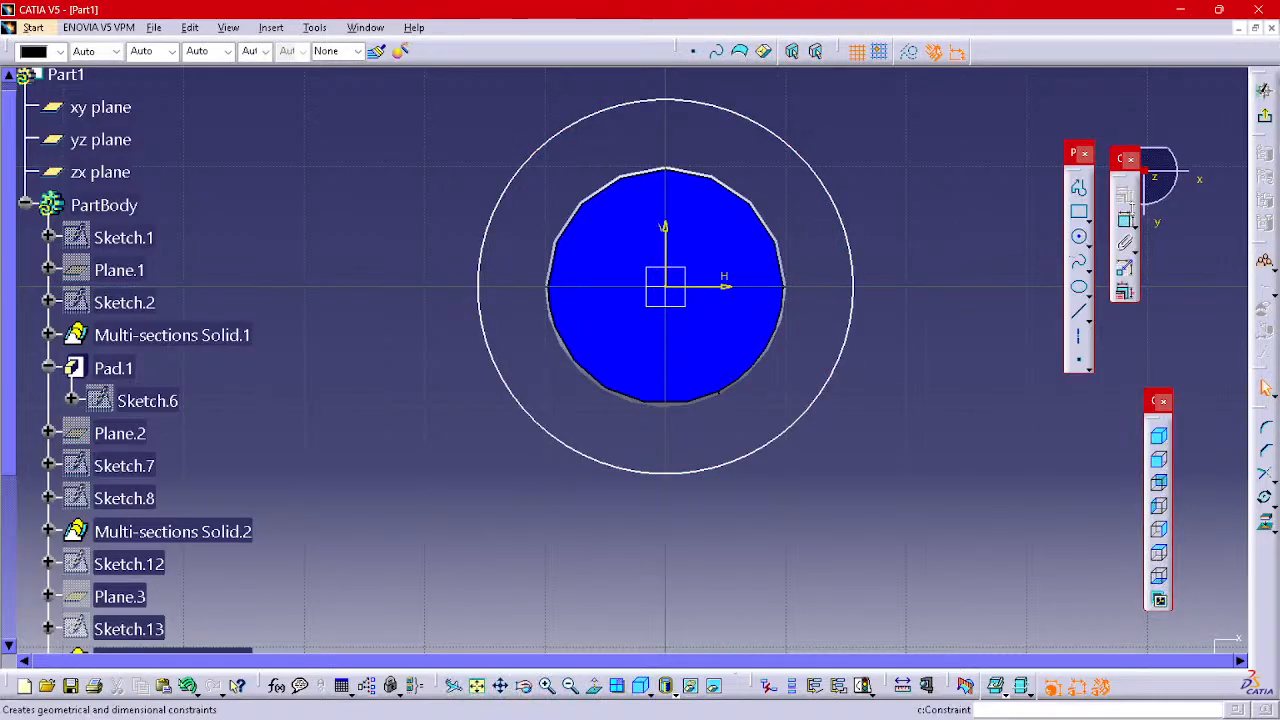
# - Constrain the circle with Tangency to the base's outer edge and exit the sketch
pyautogui.click(1125, 220)
pyautogui.click(847, 236)
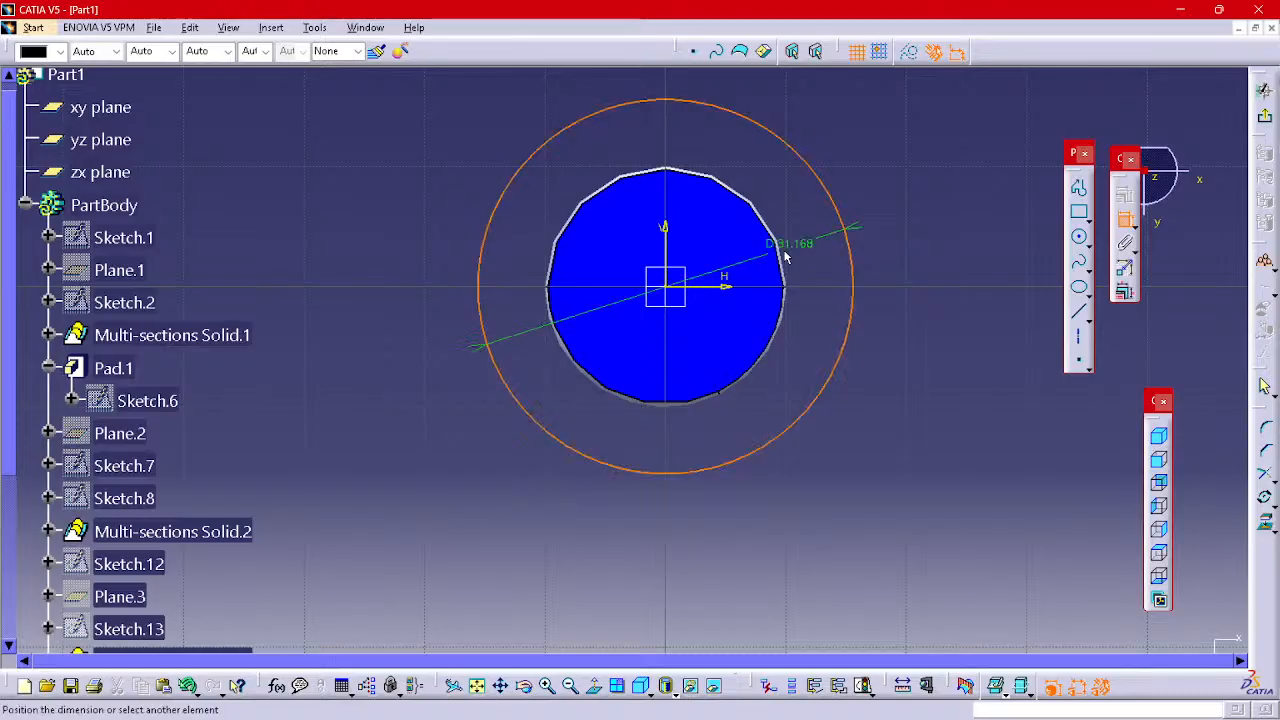
pyautogui.rightClick(895, 202)
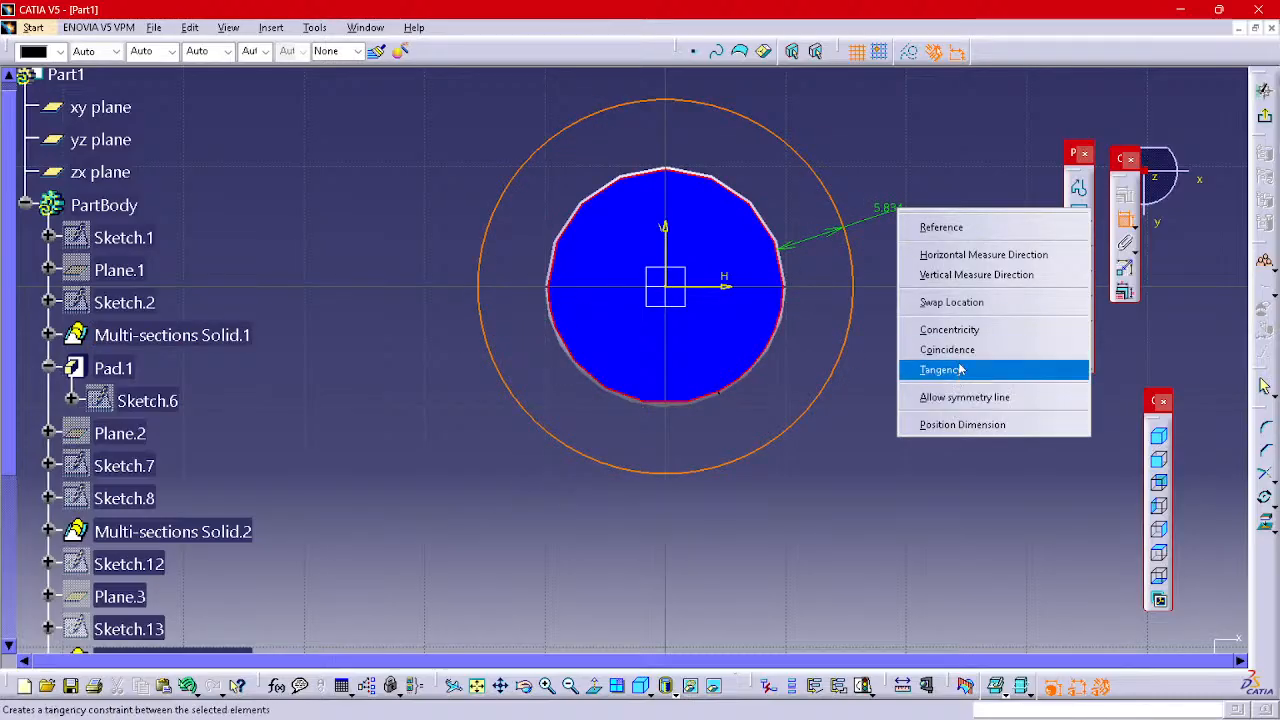
pyautogui.click(913, 368)
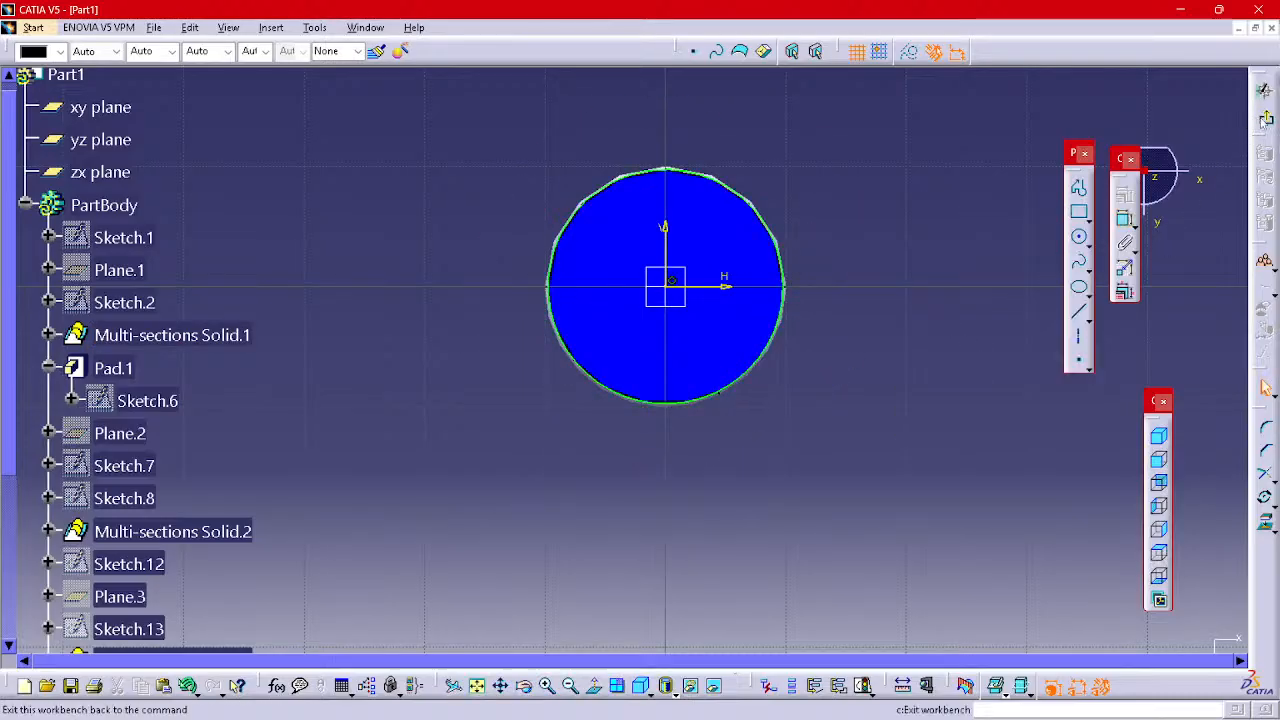
pyautogui.click(1265, 387)
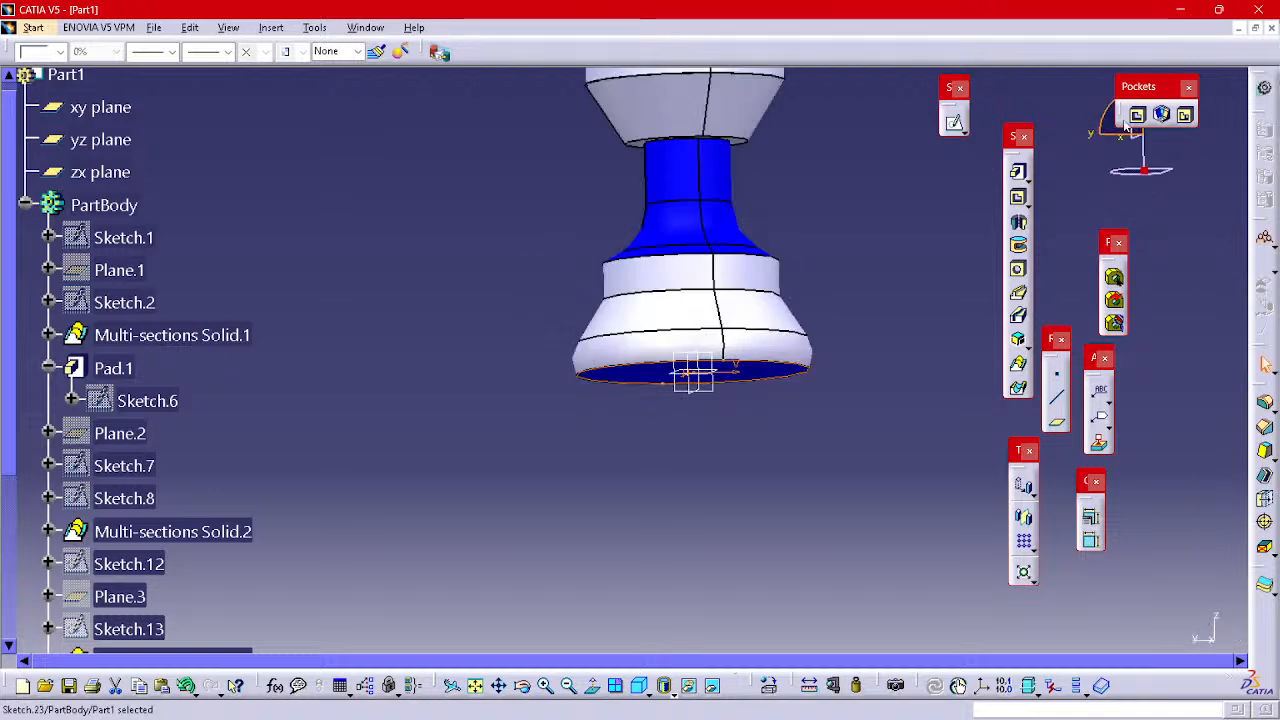
# - Pad the circle sketch 4 mm downward to extend the rook's base
pyautogui.click(1018, 172)
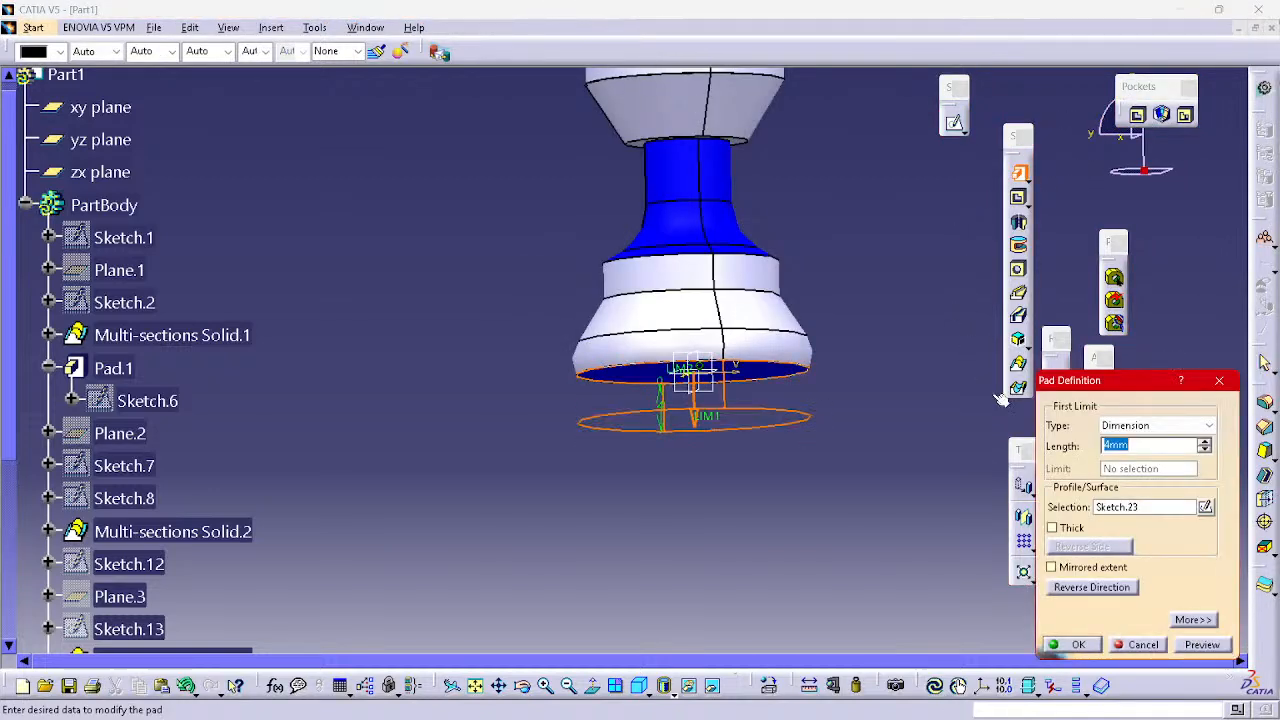
pyautogui.click(1201, 646)
pyautogui.click(1078, 644)
pyautogui.moveTo(846, 357); pyautogui.dragTo(767, 531, button='middle')
pyautogui.moveTo(697, 476); pyautogui.dragTo(726, 425, button='middle')
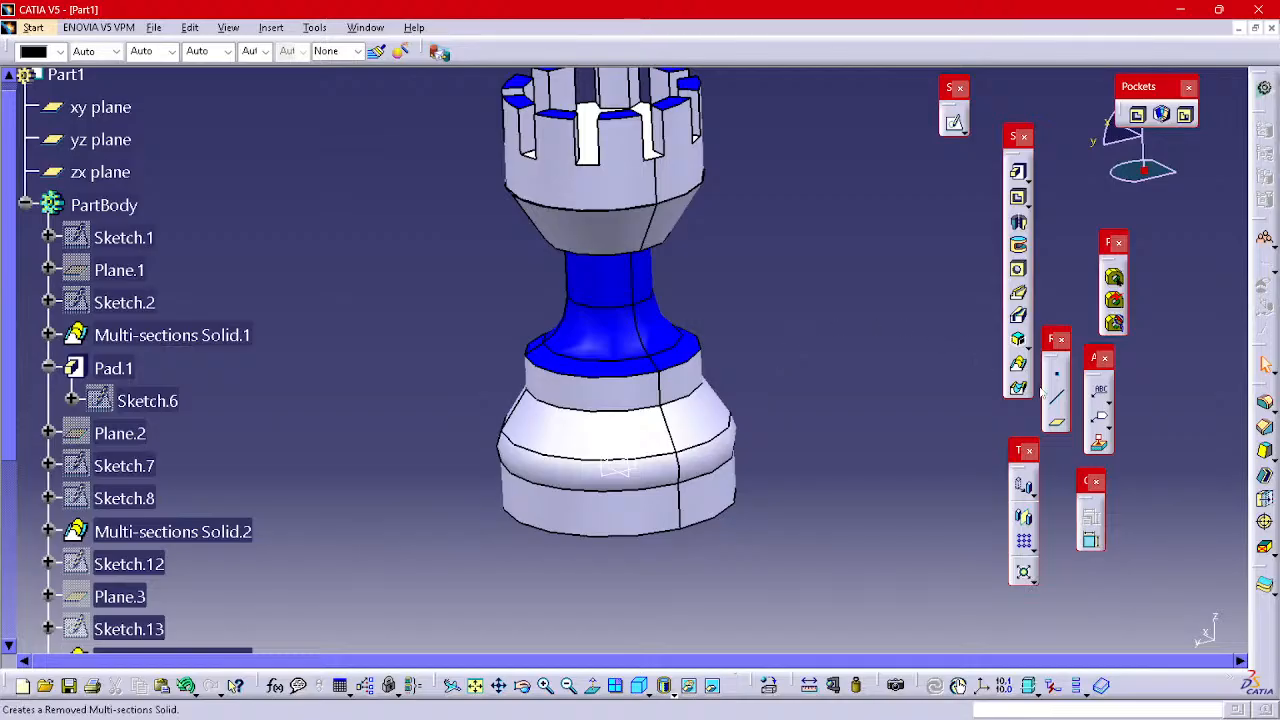
# - Fillet the upper circular edge of the collar below the rook's neck with a 1 mm radius
pyautogui.click(1265, 403)
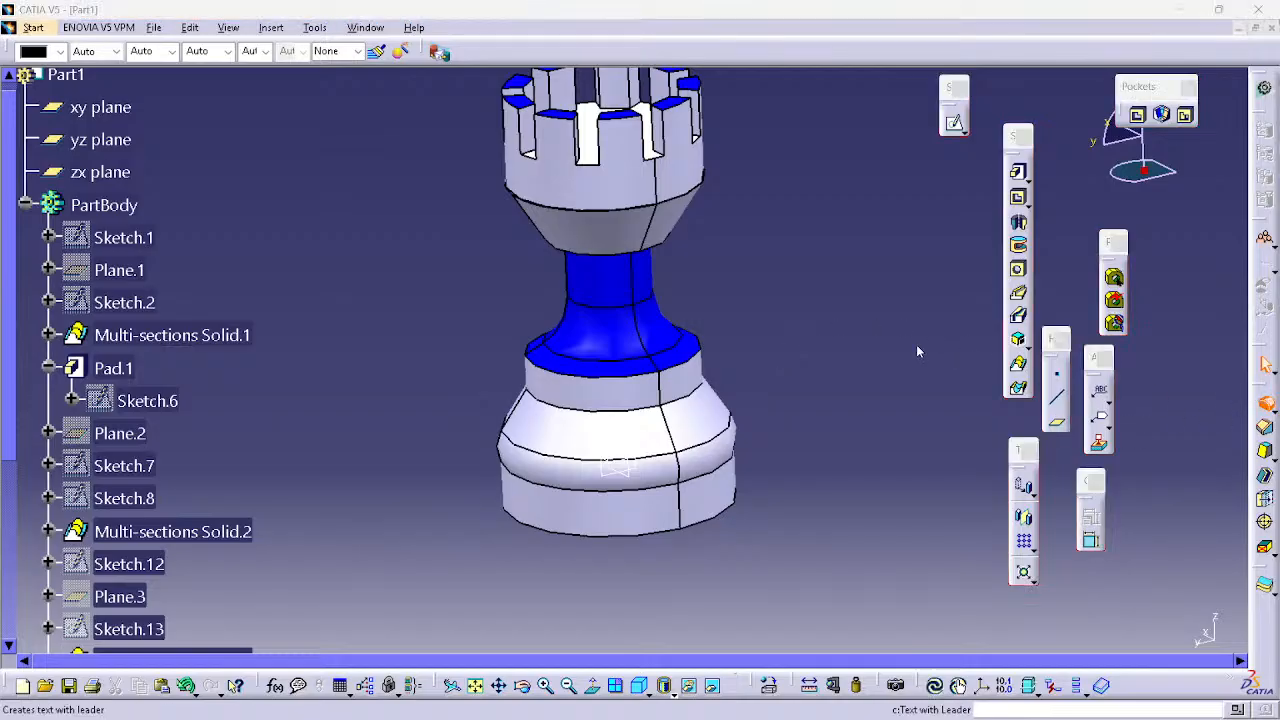
pyautogui.click(699, 349)
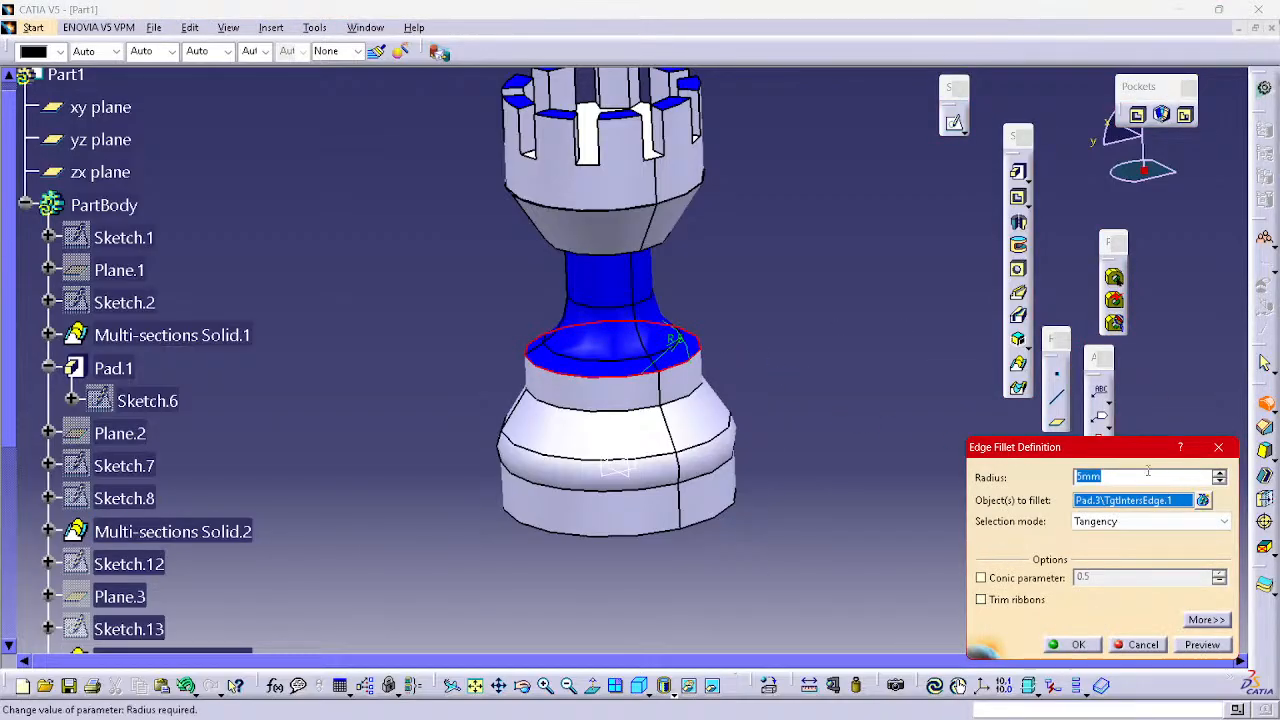
pyautogui.click(1203, 645)
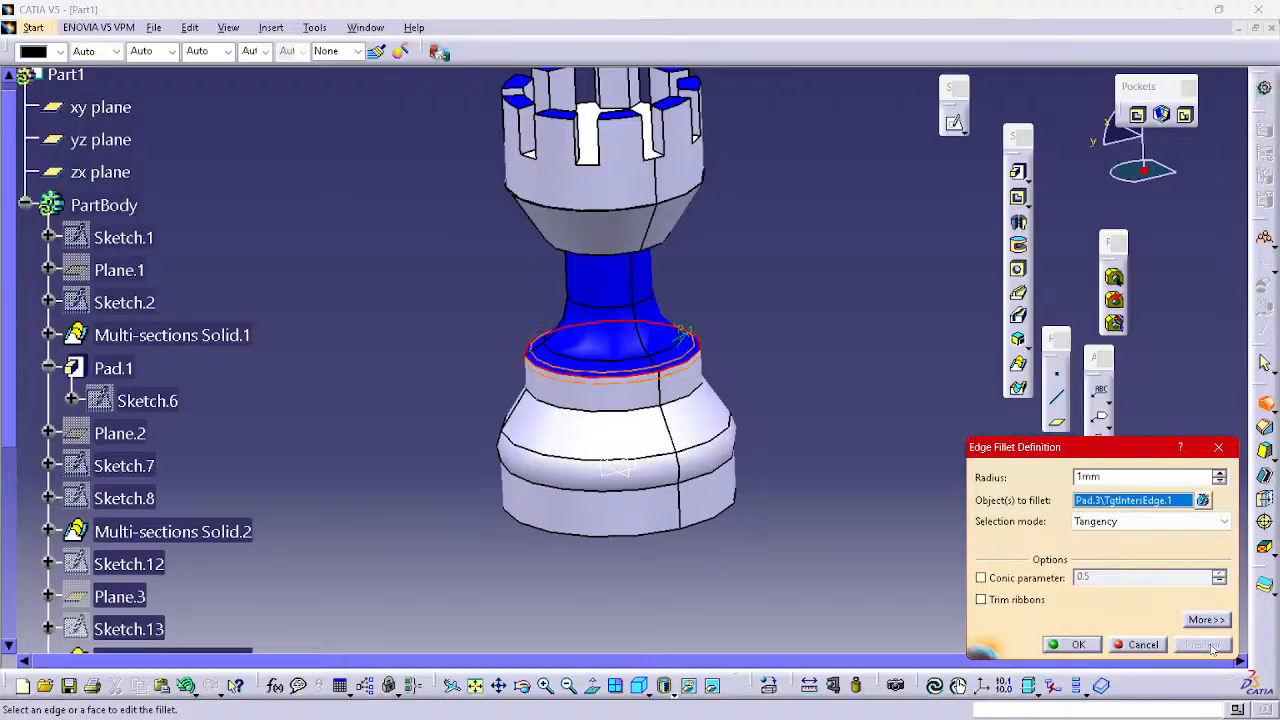
pyautogui.click(1088, 646)
pyautogui.moveTo(820, 477); pyautogui.dragTo(786, 442, button='middle')
pyautogui.scroll(1, 762, 477)
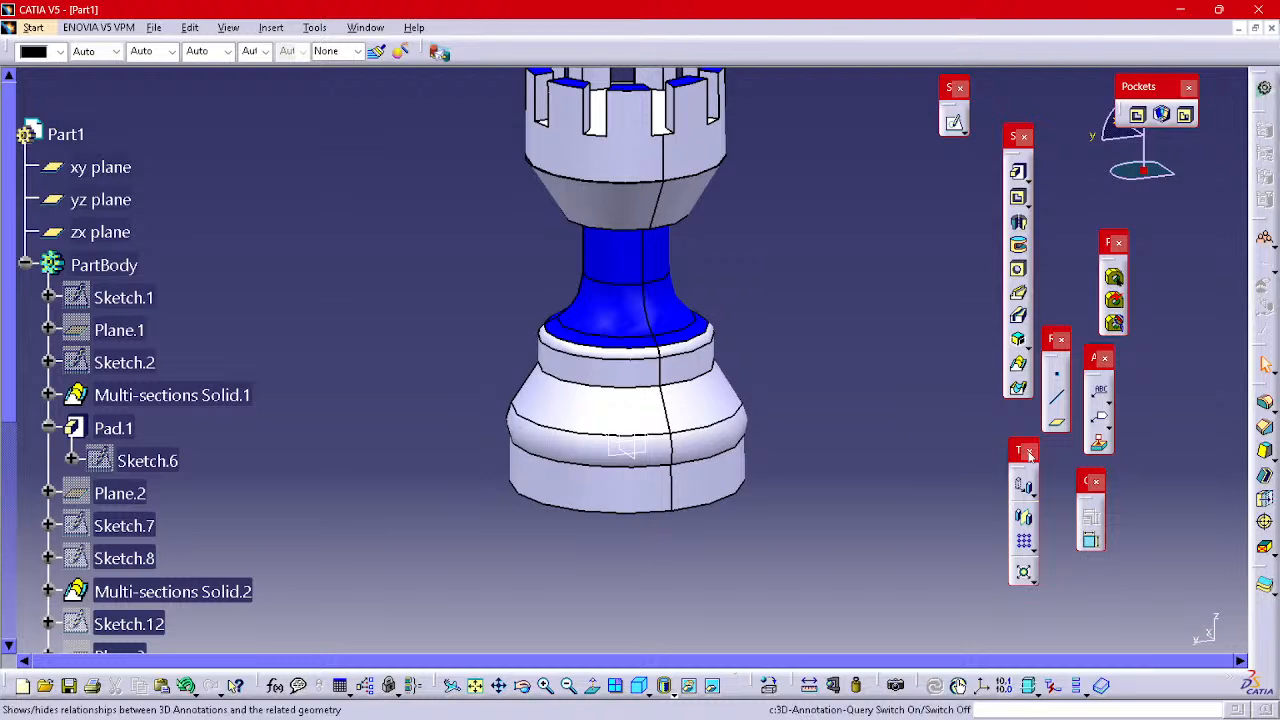
# - Set up an edge fillet on the outer cylindrical face of the rook's notched head and preview it at 1 mm radius
pyautogui.moveTo(833, 380)
pyautogui.mouseDown(button='middle')
pyautogui.moveTo(829, 446)
pyautogui.moveTo(829, 400)
pyautogui.mouseUp(button='middle')
pyautogui.click(1264, 404)
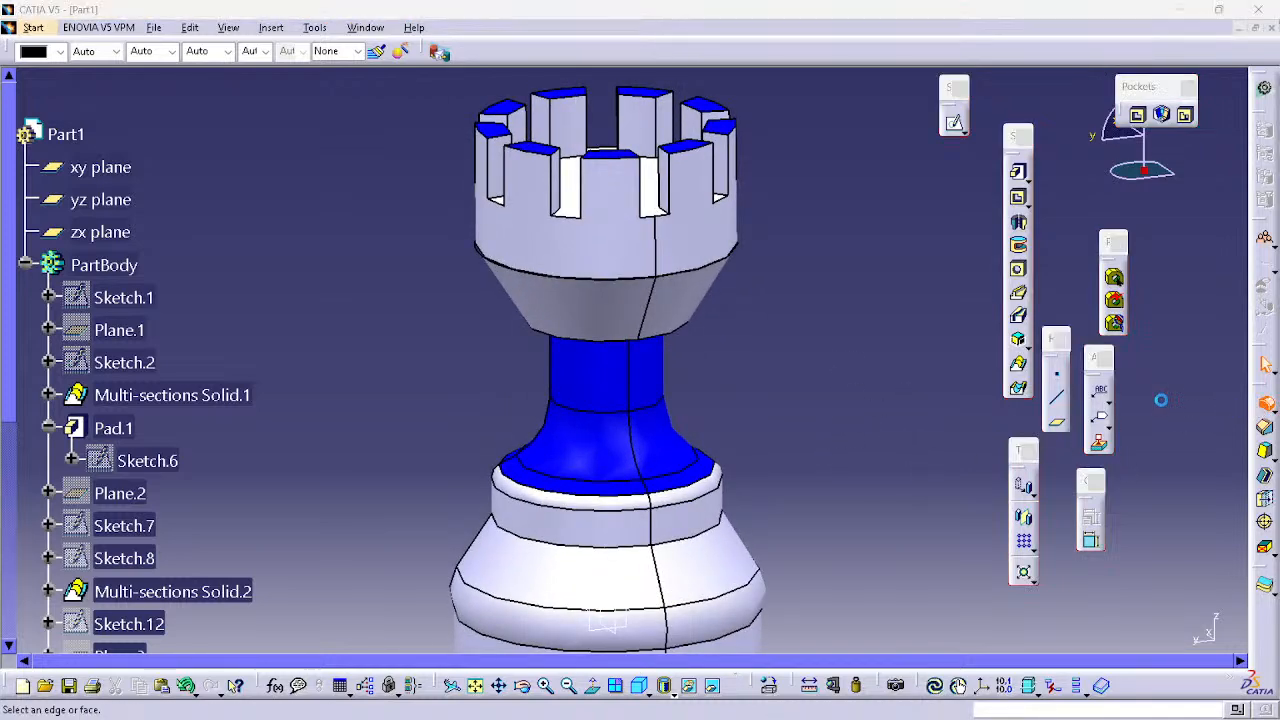
pyautogui.moveTo(846, 323); pyautogui.dragTo(693, 287, button='middle')
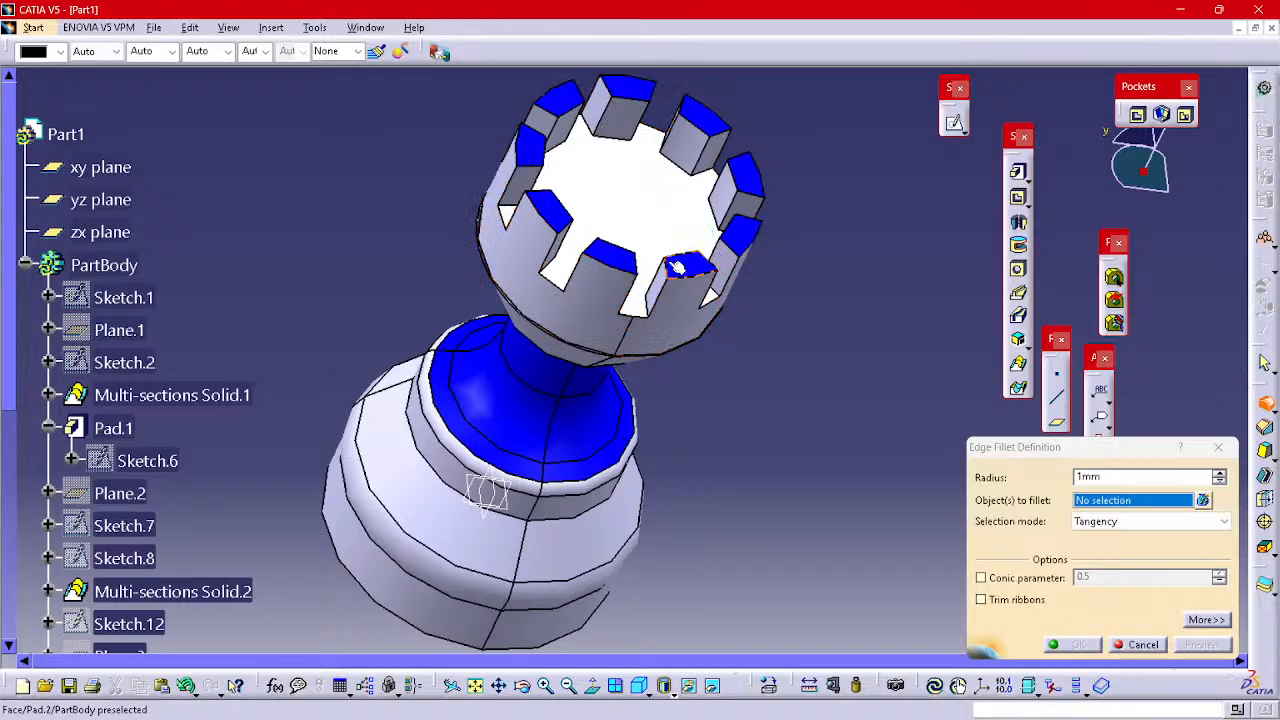
pyautogui.click(628, 262)
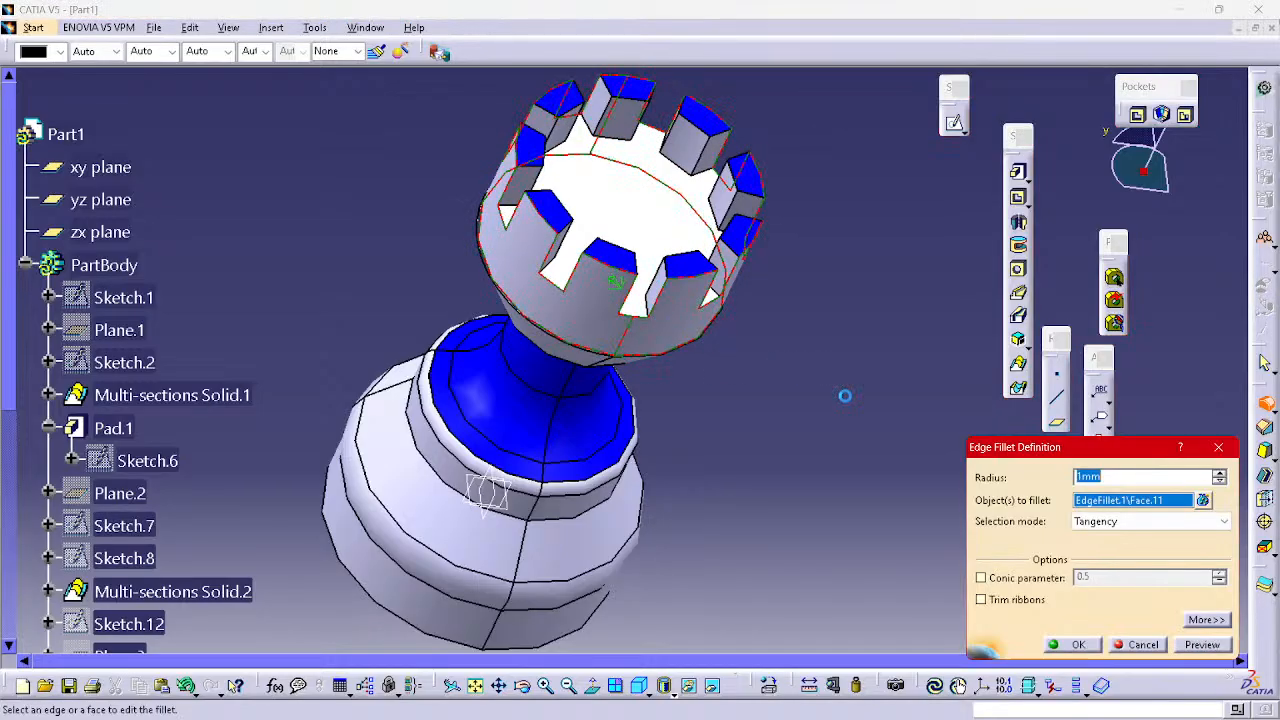
pyautogui.click(1201, 645)
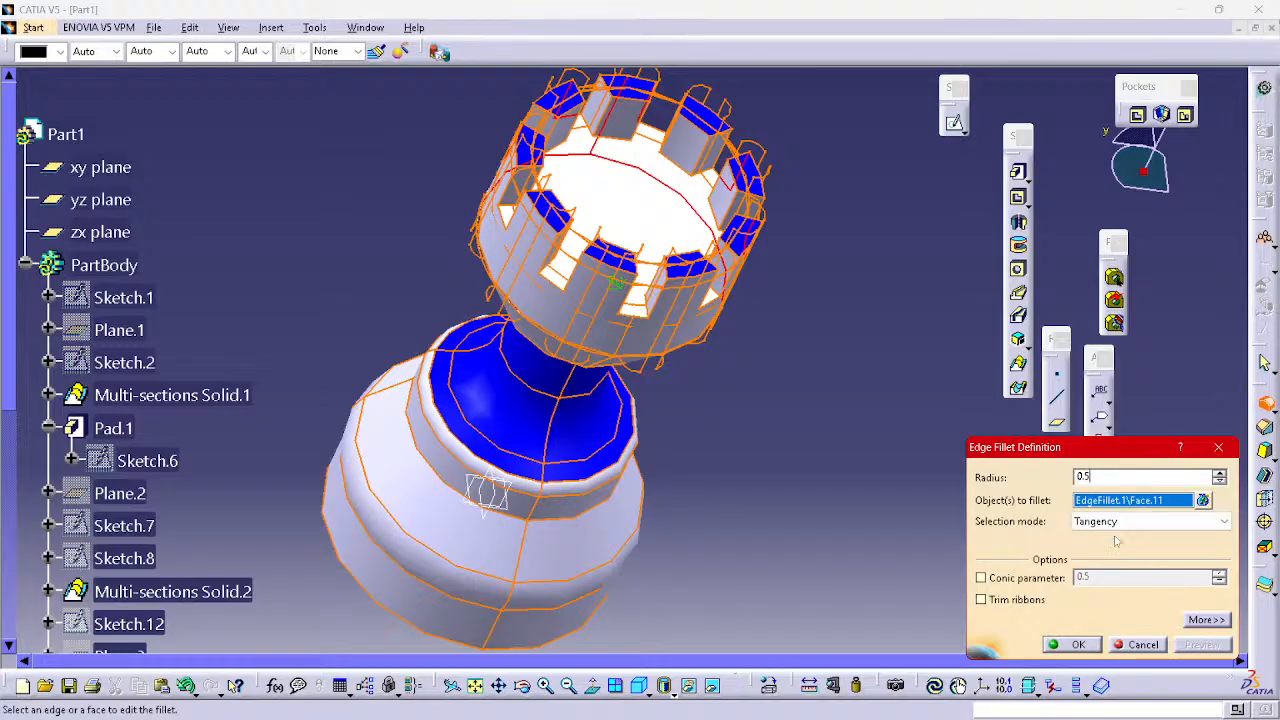
# - Set the head fillet's radius to 0.5 mm, preview it, create the fillet and dismiss the warnings
pyautogui.press('Return')
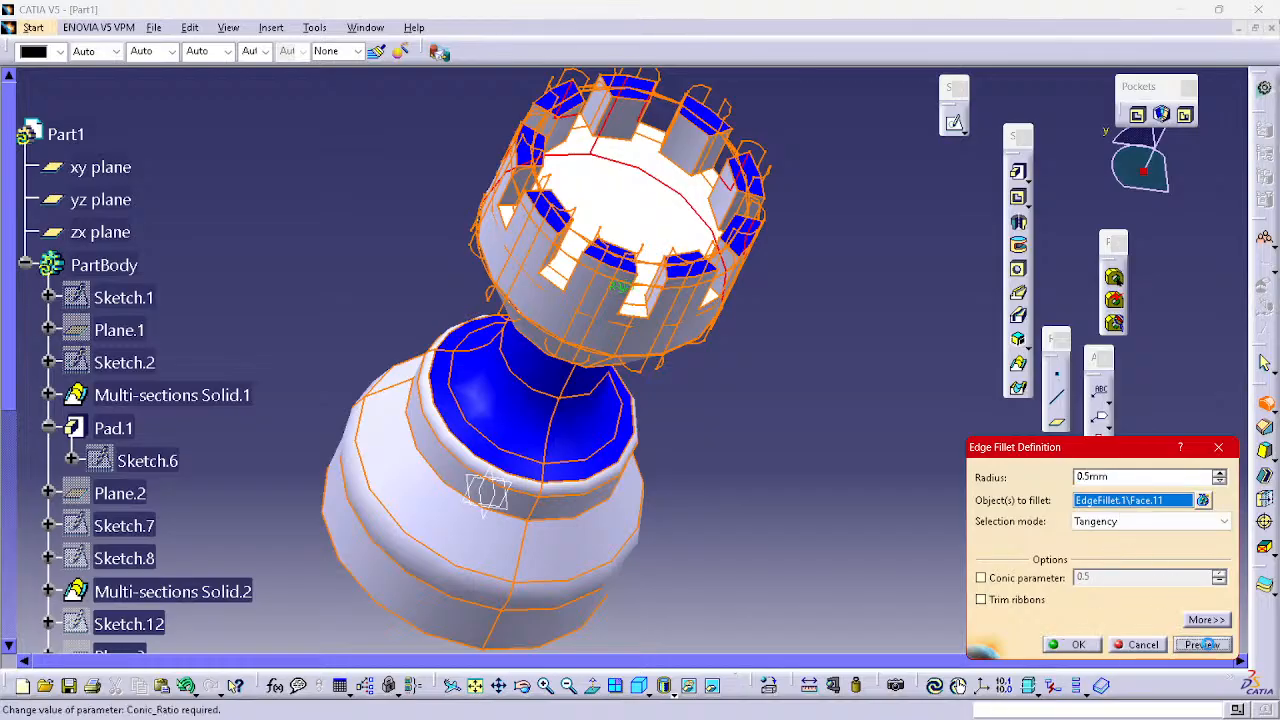
pyautogui.click(1203, 645)
pyautogui.click(1080, 645)
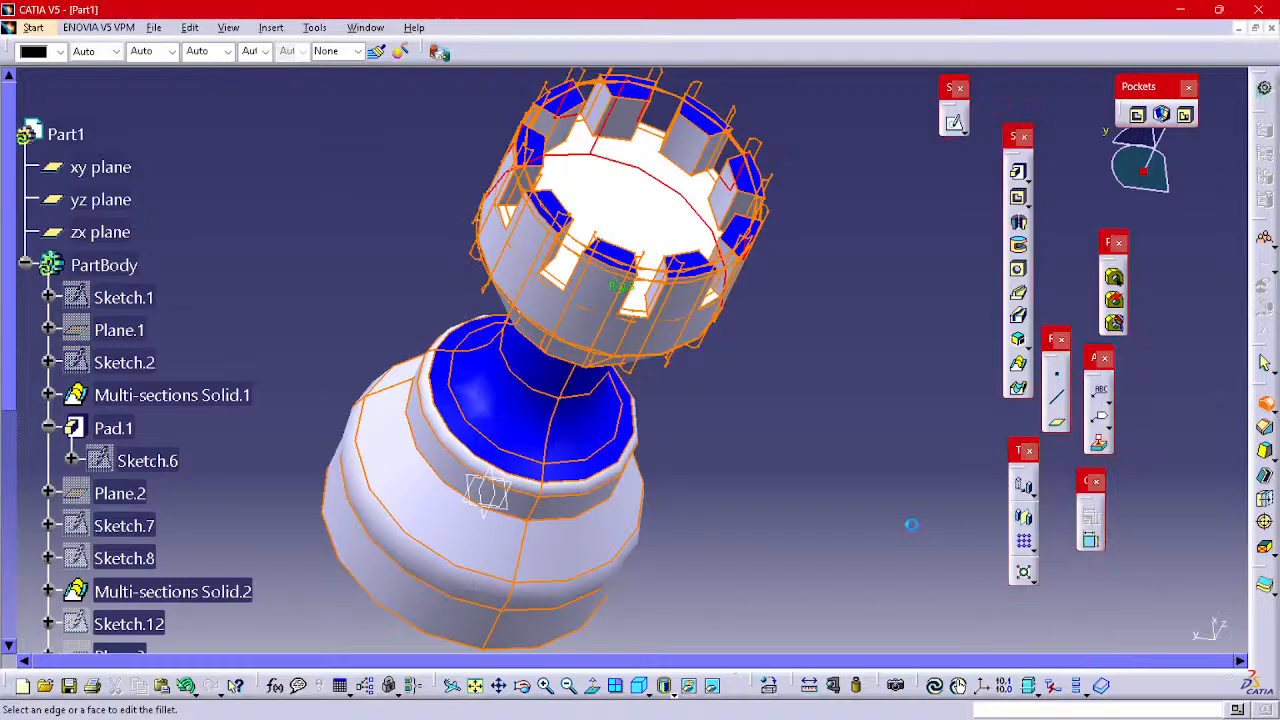
pyautogui.click(795, 311)
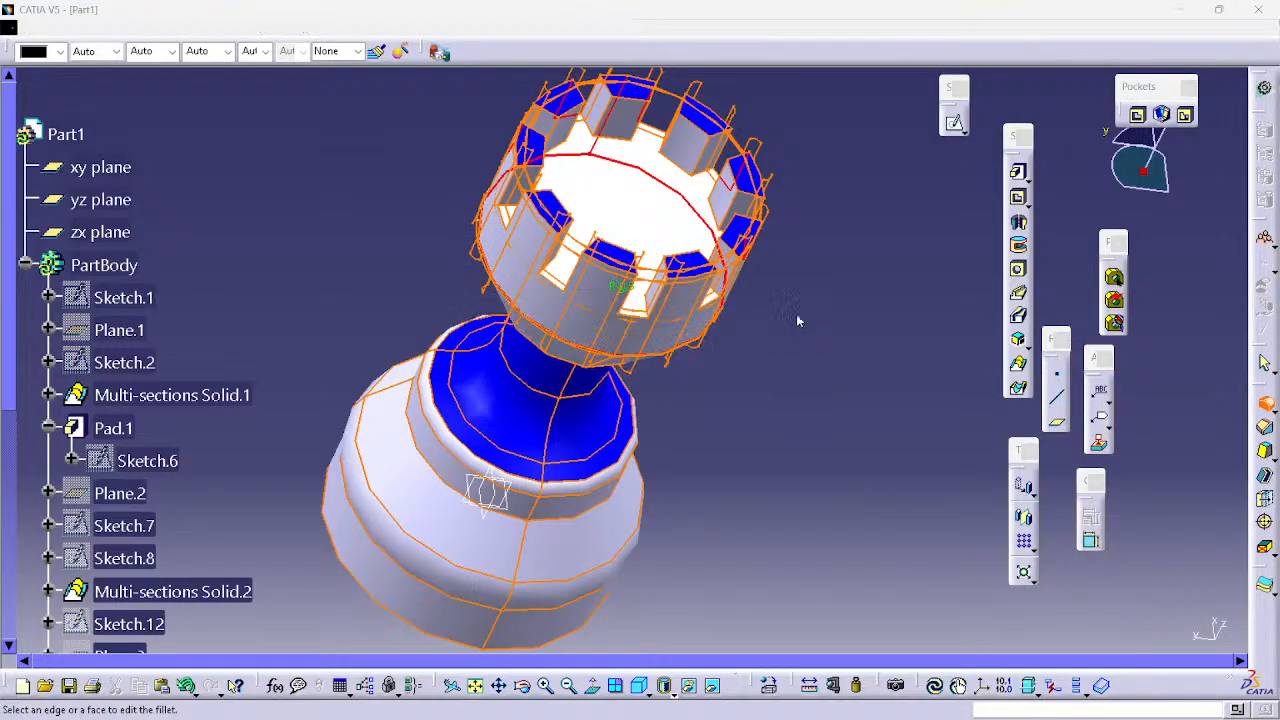
pyautogui.click(767, 403)
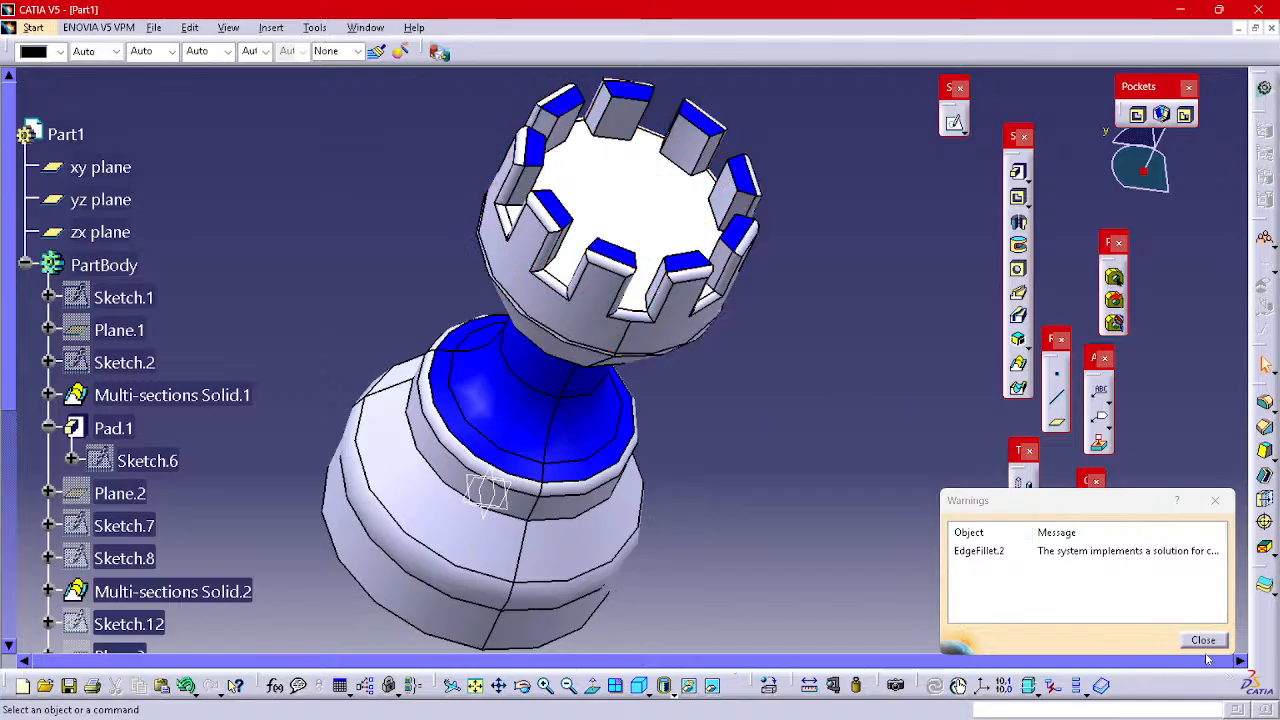
pyautogui.click(1203, 640)
# - Collapse PartBody in the specification tree and display the rook in shading mode without edges
pyautogui.moveTo(740, 470); pyautogui.dragTo(788, 462, button='middle')
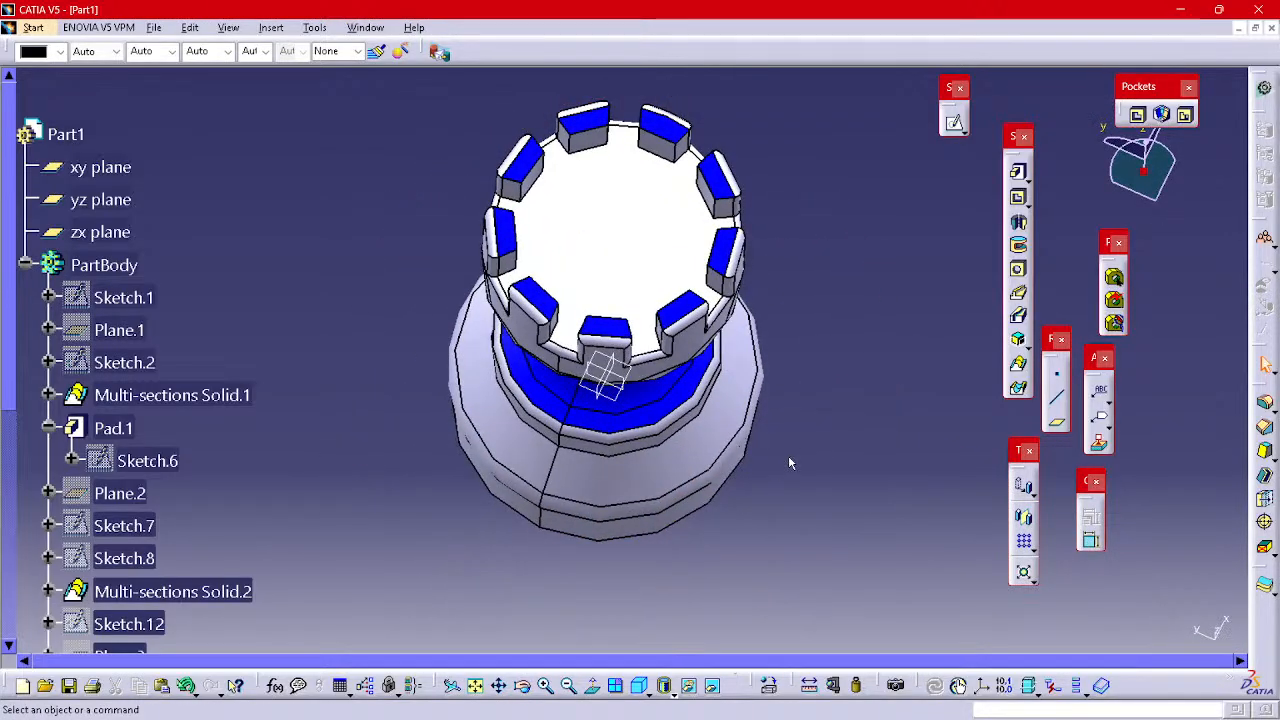
pyautogui.moveTo(962, 327); pyautogui.dragTo(789, 352, button='middle')
pyautogui.middleClick(630, 462)
pyautogui.scroll(1, 630, 462)
pyautogui.scroll(-6, 189, 423)
pyautogui.scroll(5, 189, 423)
pyautogui.click(24, 265)
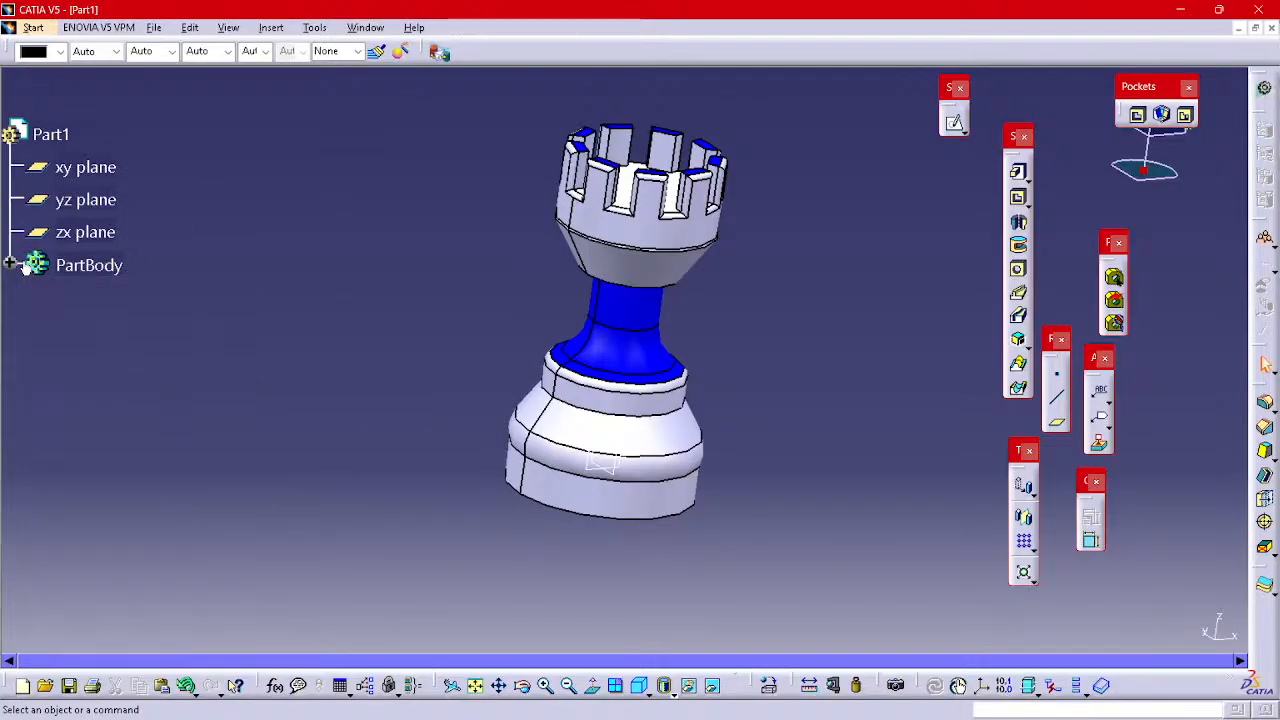
pyautogui.moveTo(378, 386); pyautogui.dragTo(662, 511, button='middle')
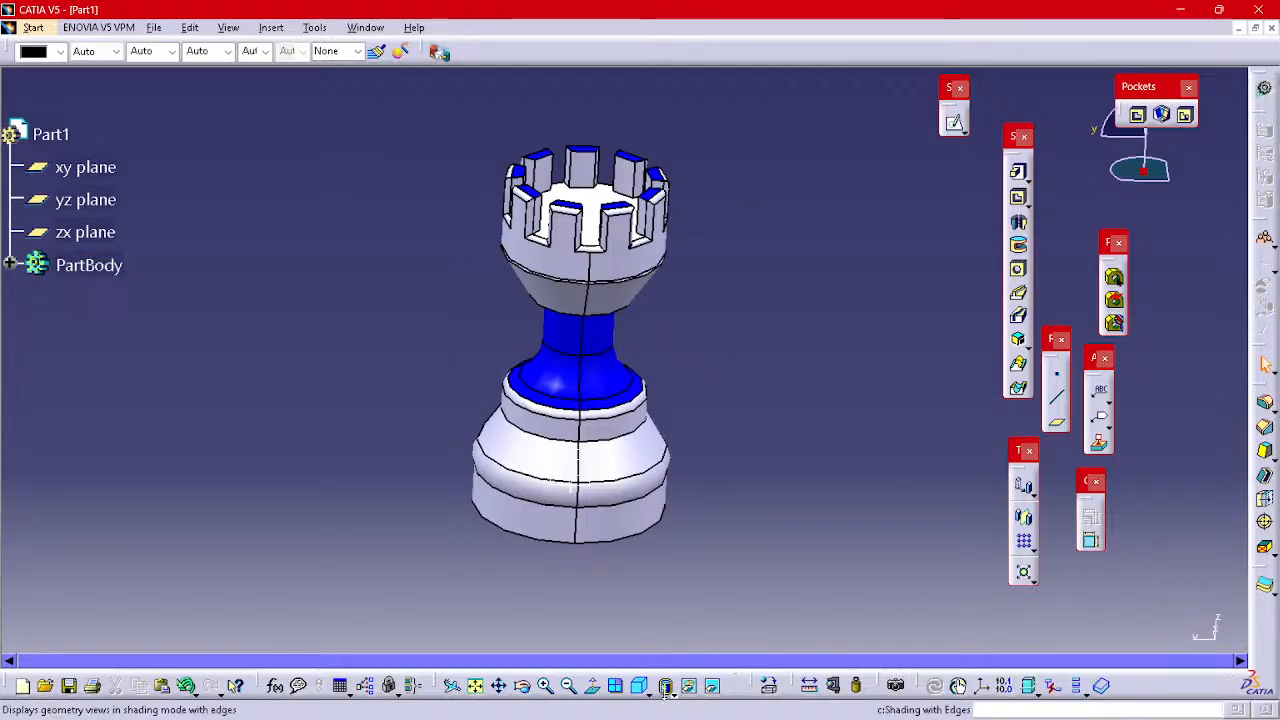
pyautogui.click(665, 695)
pyautogui.click(680, 646)
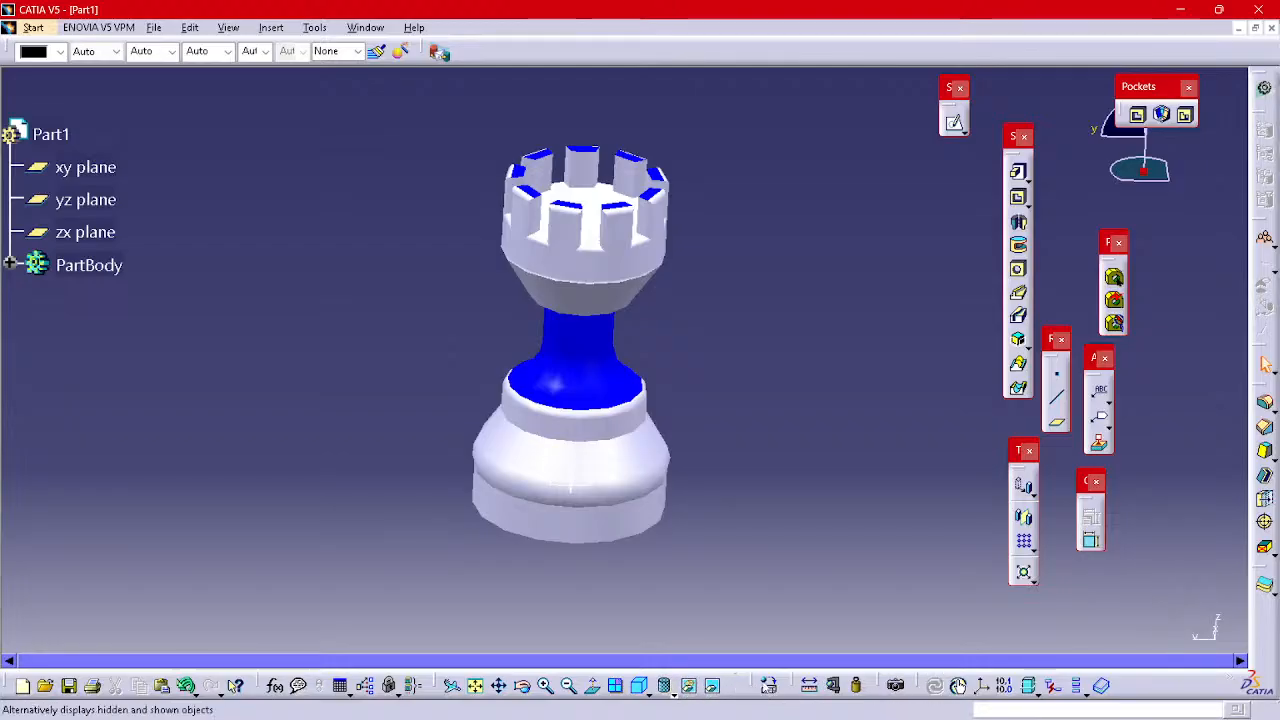
# - Open the Wood category of the default material catalog and select the rook as the object to receive the material
pyautogui.click(770, 686)
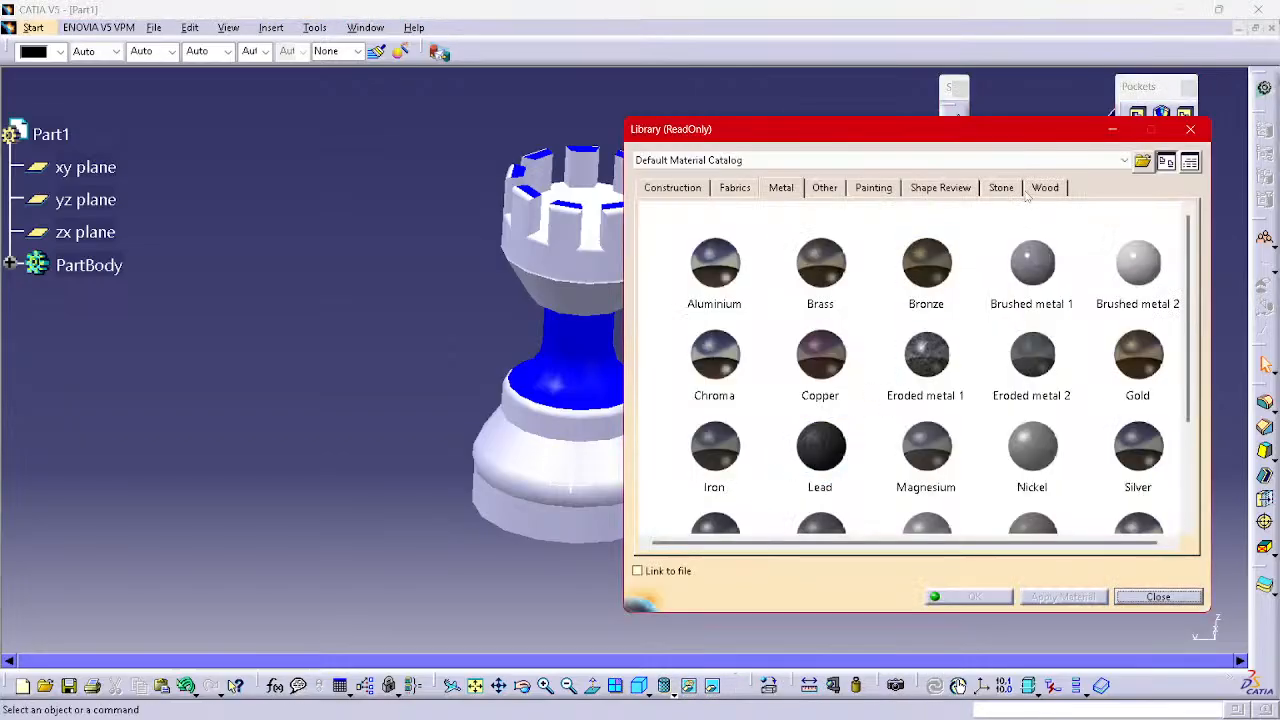
pyautogui.click(1045, 188)
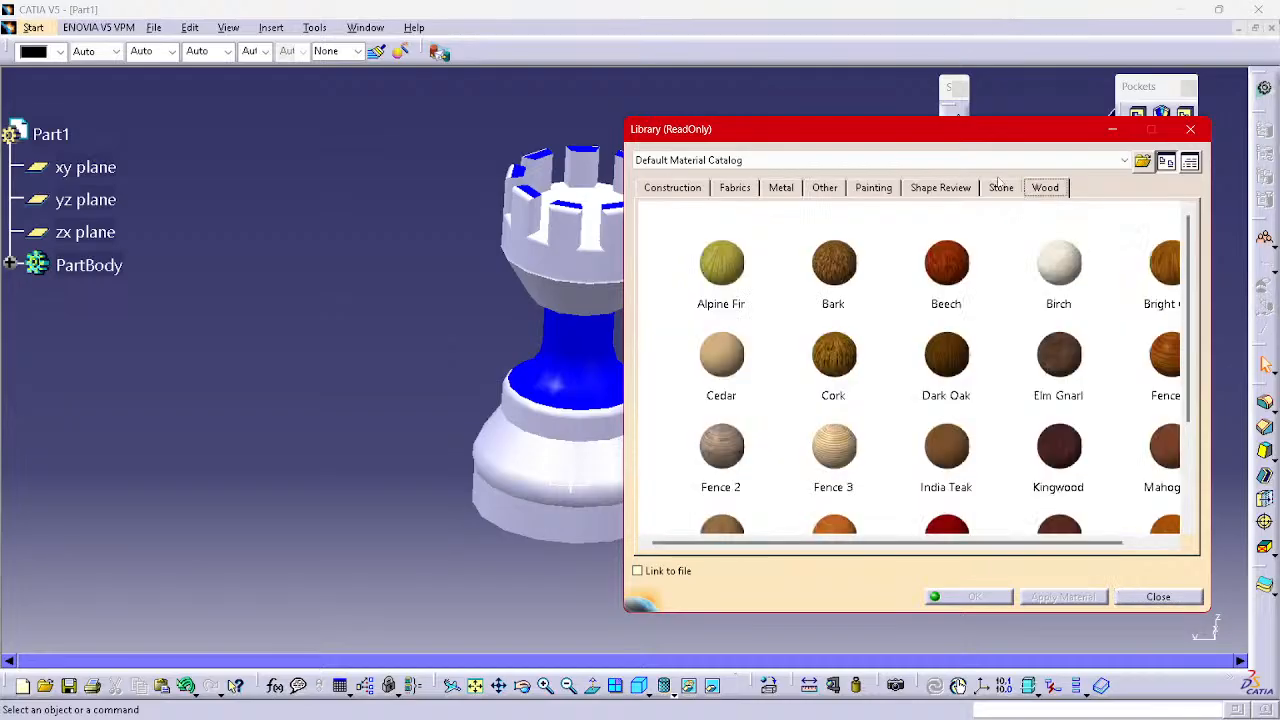
pyautogui.moveTo(930, 136); pyautogui.dragTo(996, 110)
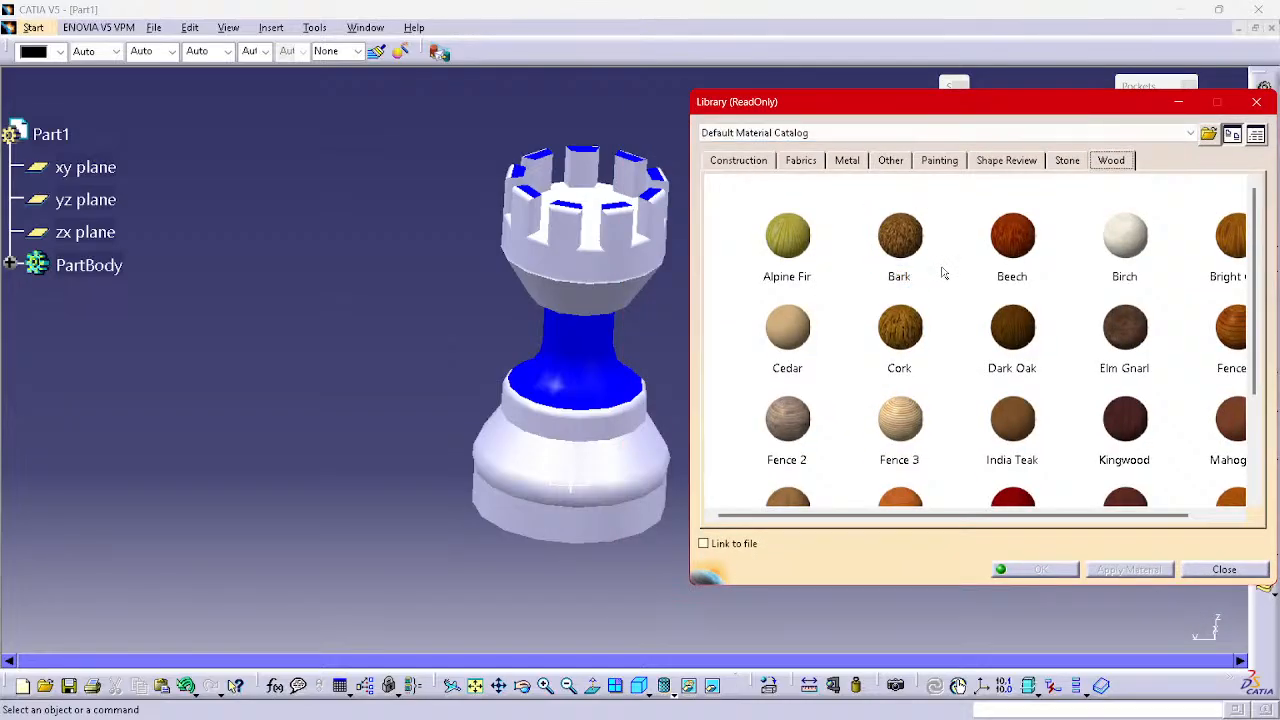
pyautogui.moveTo(468, 133); pyautogui.dragTo(671, 551)
pyautogui.click(486, 322)
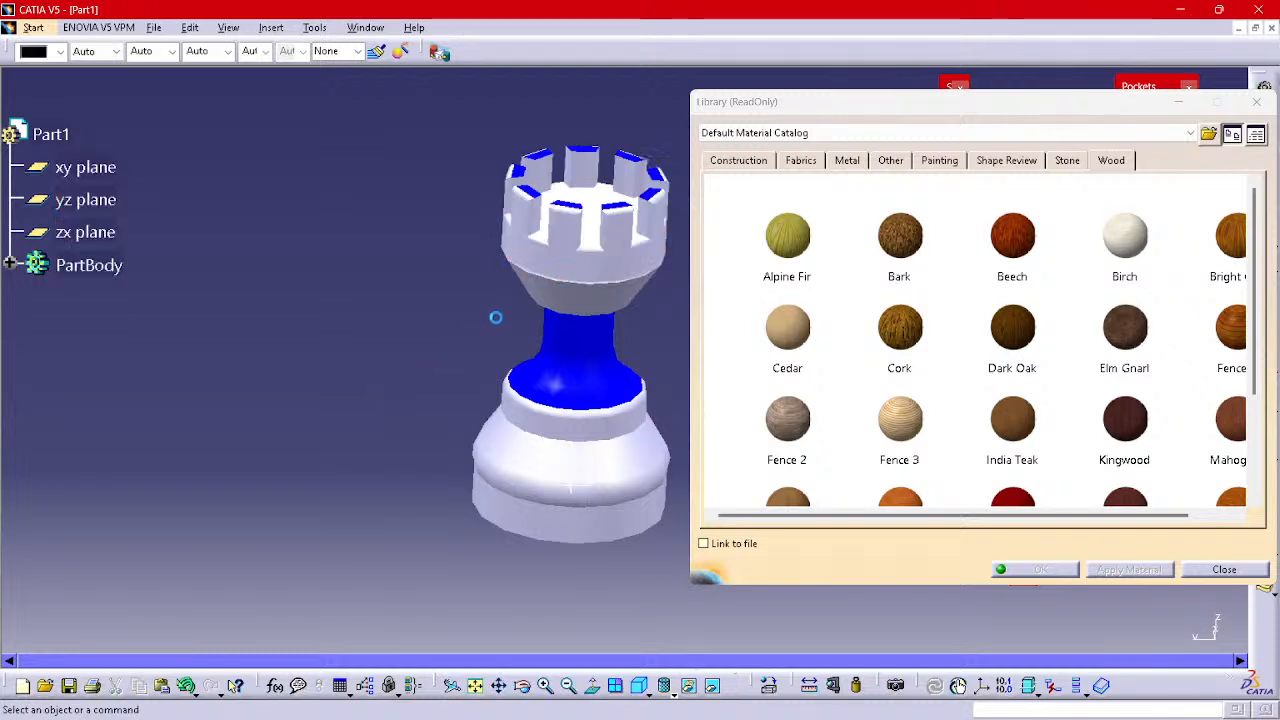
pyautogui.click(572, 270)
# - Apply the Scandinavian Fir wood material to the rook
pyautogui.moveTo(1090, 516); pyautogui.dragTo(1134, 516)
pyautogui.click(1128, 421)
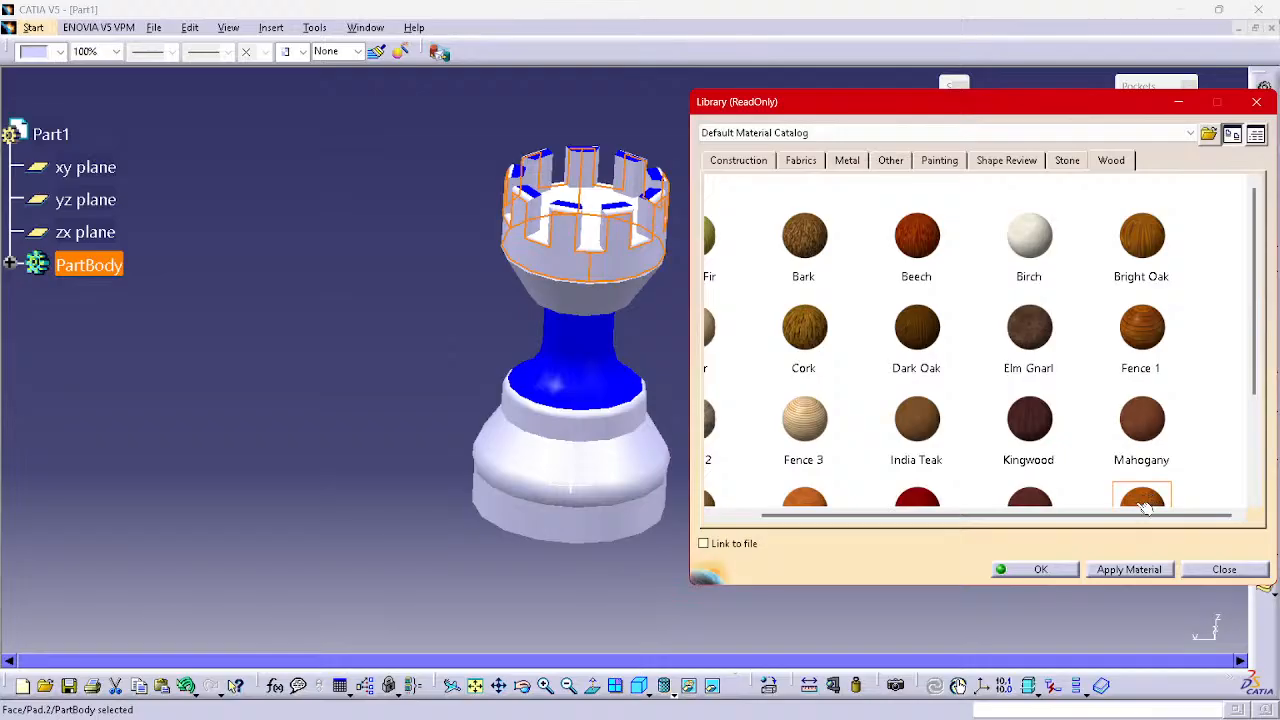
pyautogui.click(1150, 570)
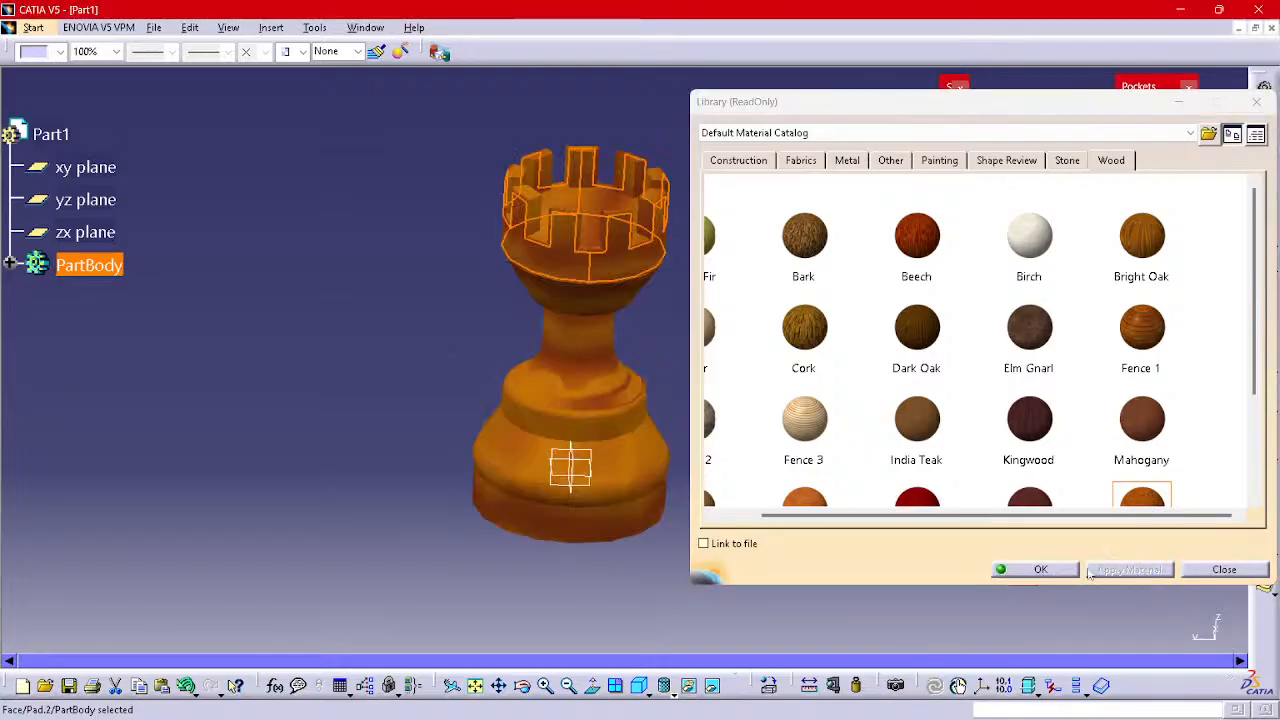
# - Apply the Kingwood material to the rook in place of the current wood
pyautogui.scroll(-1, 944, 432)
pyautogui.click(1030, 322)
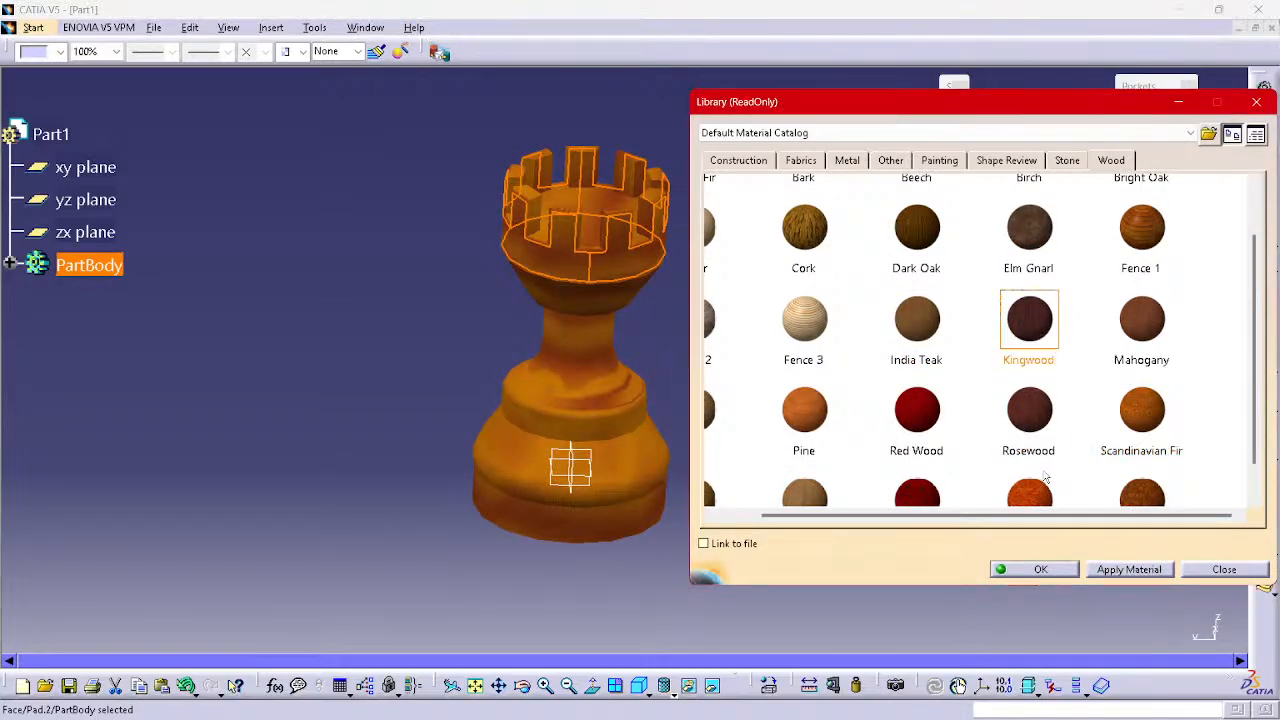
pyautogui.click(1117, 569)
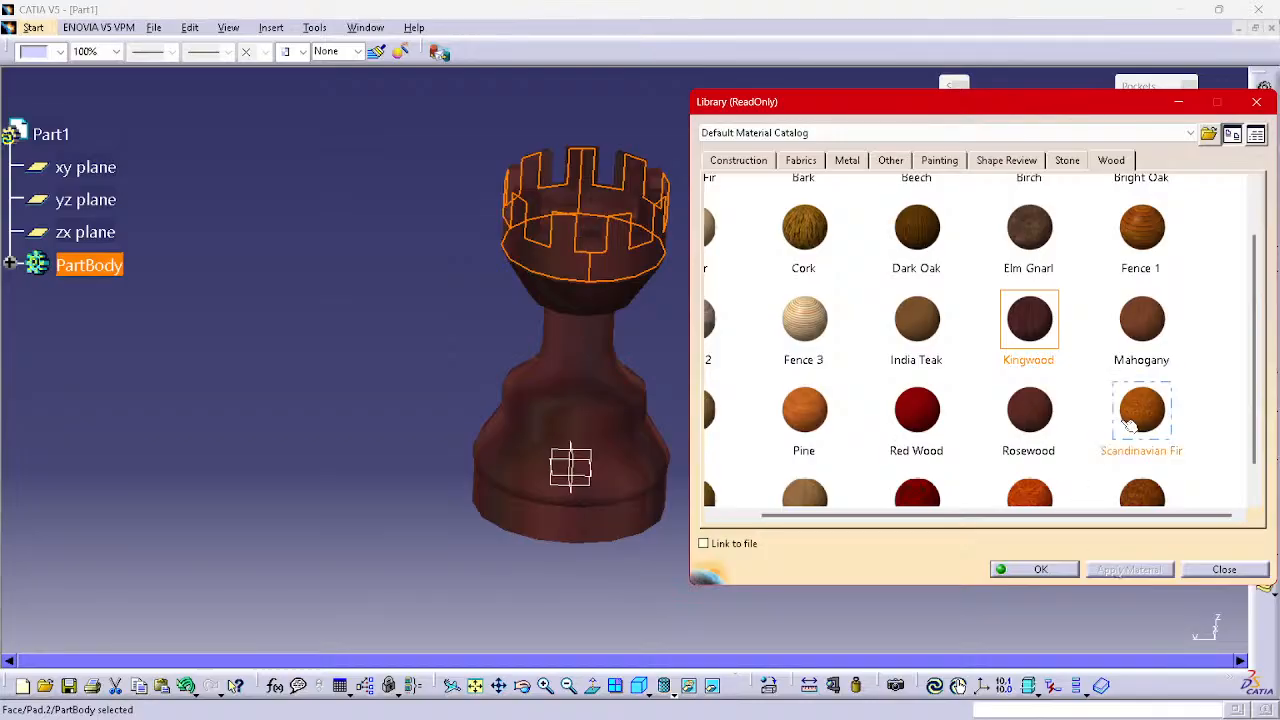
# - Apply the Wild Walnut material to the rook in place of Kingwood and close the material library
pyautogui.scroll(-2, 1130, 427)
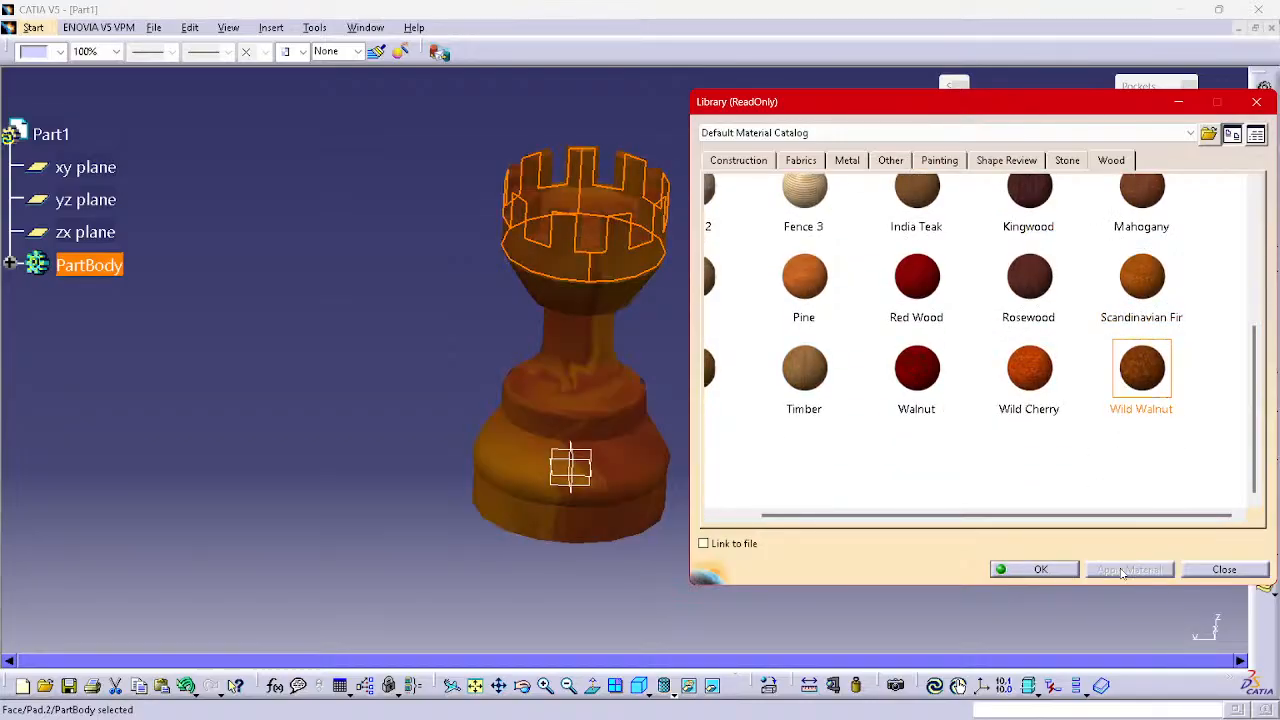
pyautogui.click(1040, 569)
pyautogui.click(786, 483)
# - Hide the xy, yz and zx reference planes so only the rook body is displayed
pyautogui.moveTo(786, 483); pyautogui.dragTo(700, 470, button='middle')
pyautogui.moveTo(292, 474); pyautogui.dragTo(433, 509, button='middle')
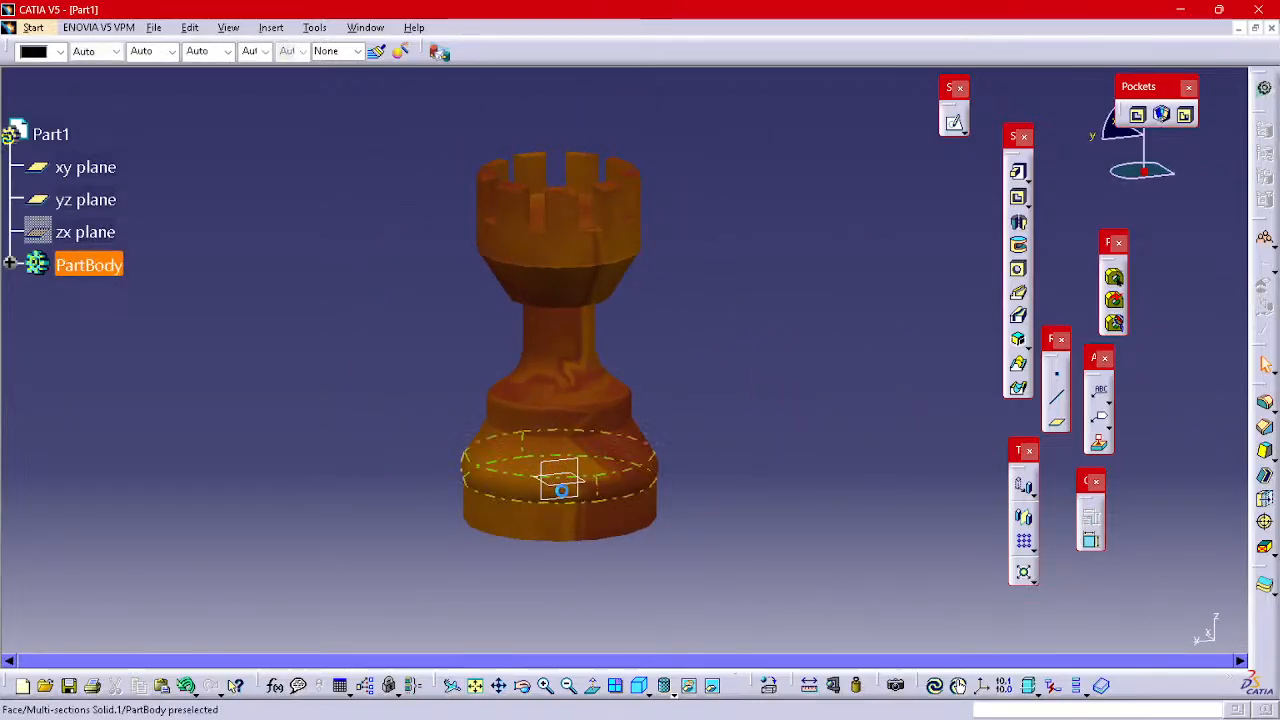
pyautogui.click(569, 485)
pyautogui.hotkey('ctrl', 'h')
pyautogui.click(575, 461)
pyautogui.hotkey('ctrl', 'h')
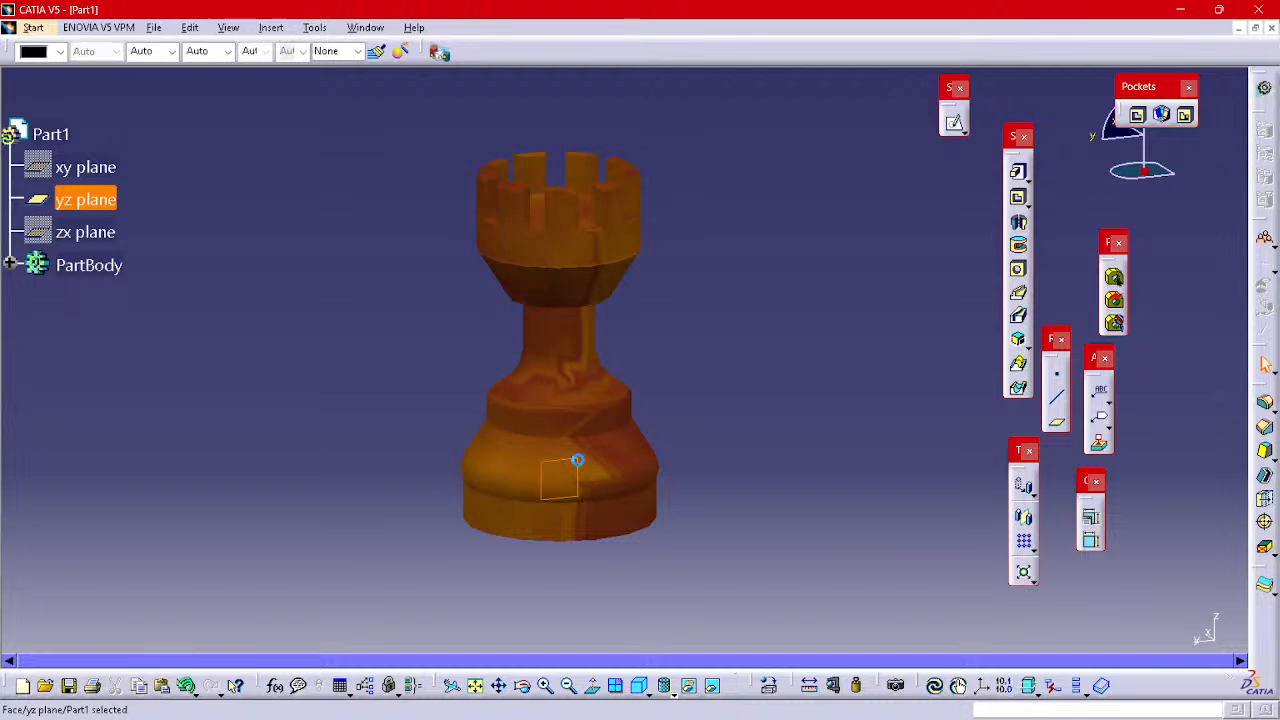
# - Switch the display to full screen and move the specification tree out of view
pyautogui.click(232, 29)
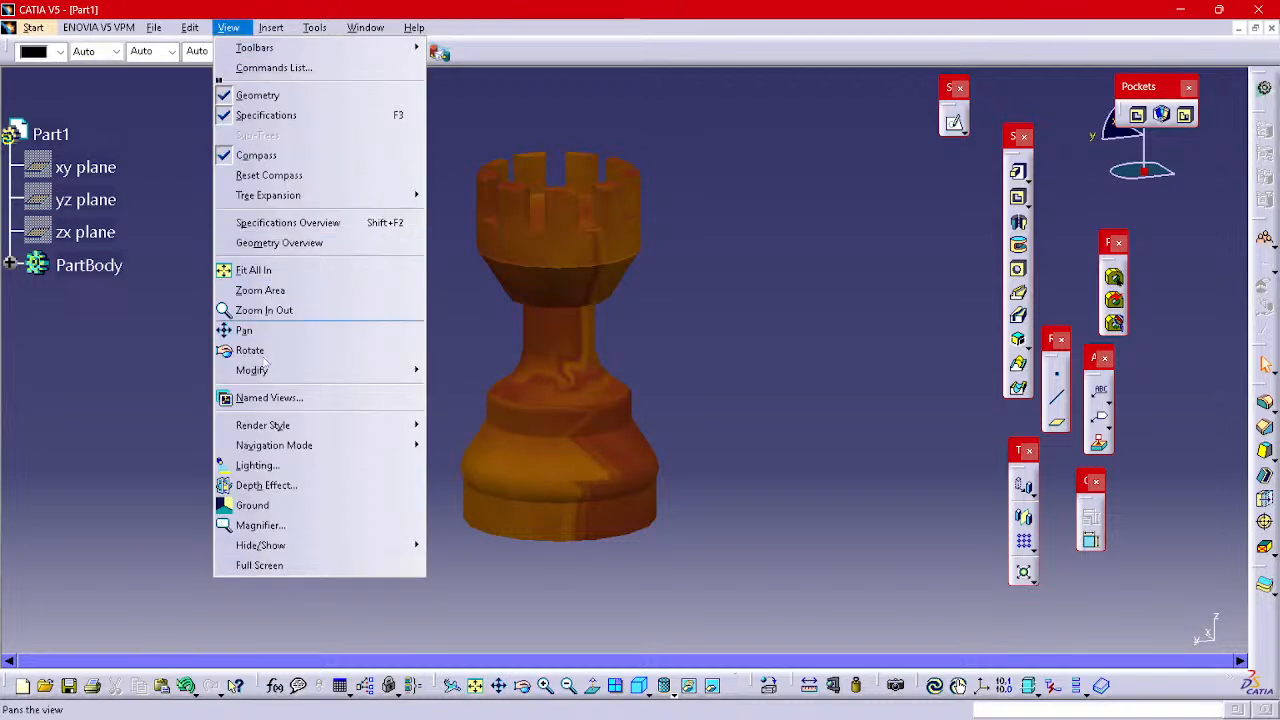
pyautogui.click(262, 565)
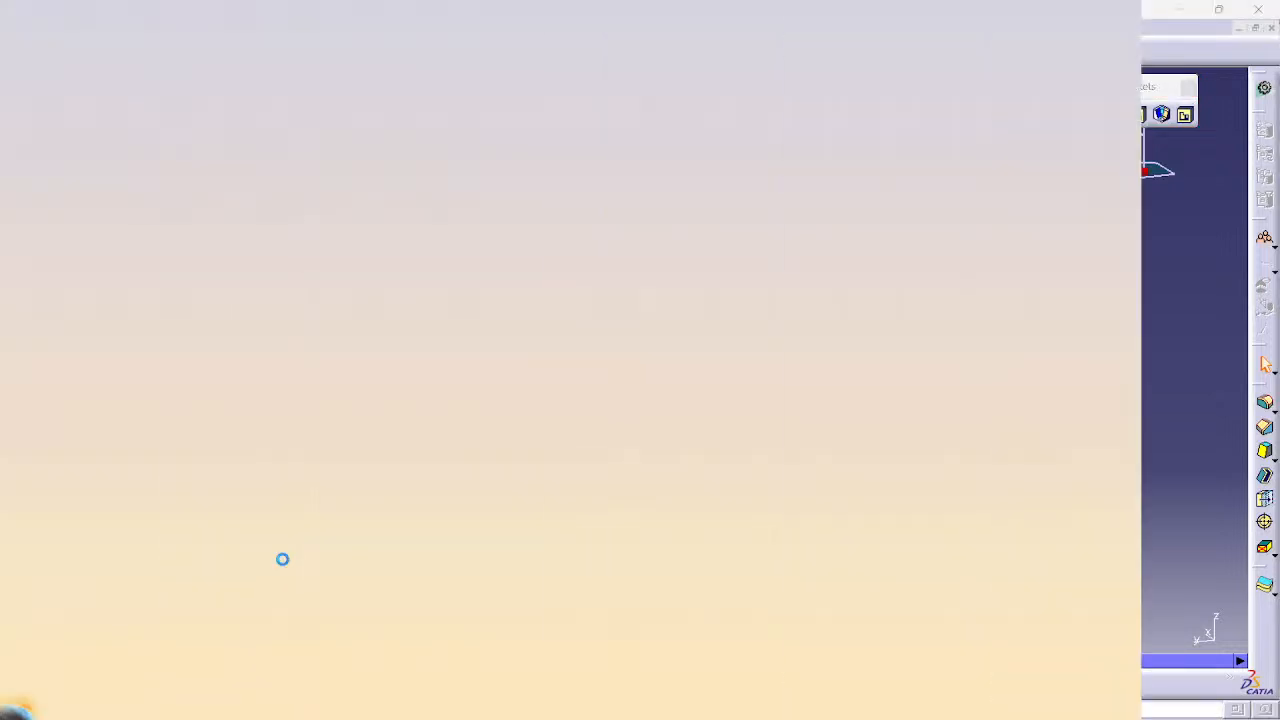
pyautogui.keyDown('ctrl'); pyautogui.scroll(-2, 44, 274); pyautogui.keyUp('ctrl')
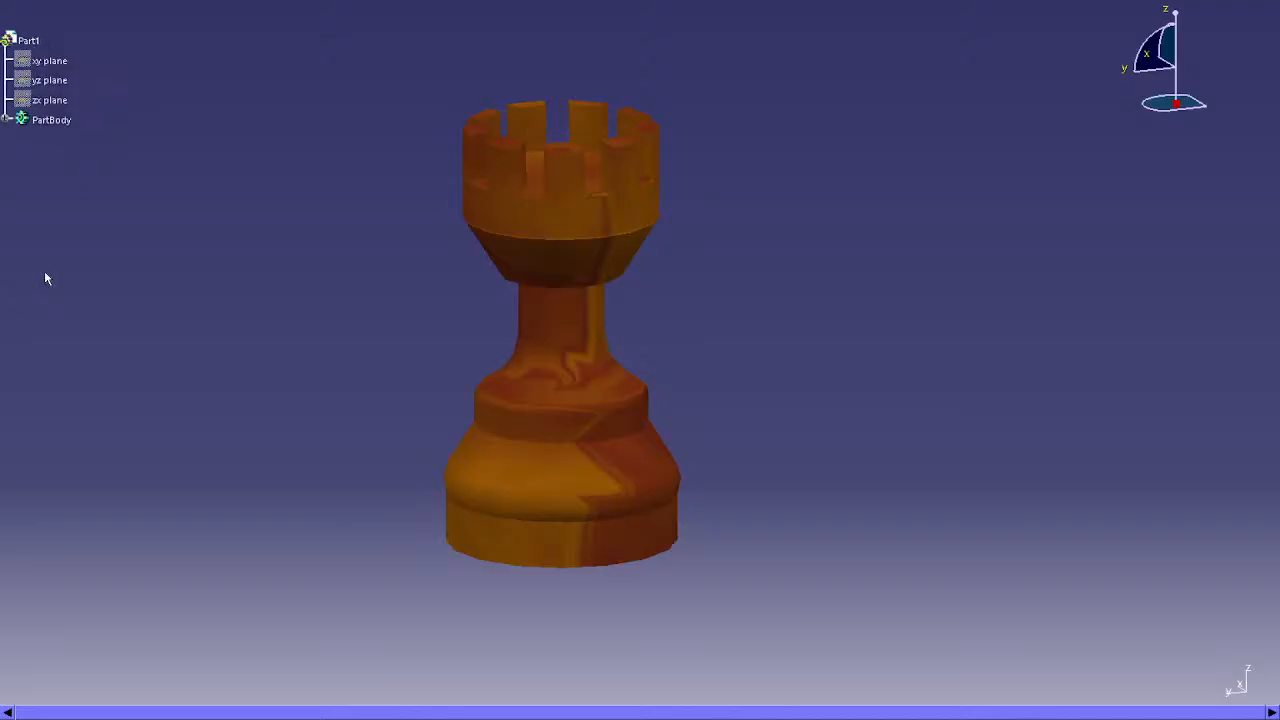
pyautogui.scroll(-8, 44, 272)
# - Examine the finished rook from the side and from beneath its base, and leave full-screen display
pyautogui.moveTo(757, 392); pyautogui.dragTo(799, 356, button='middle')
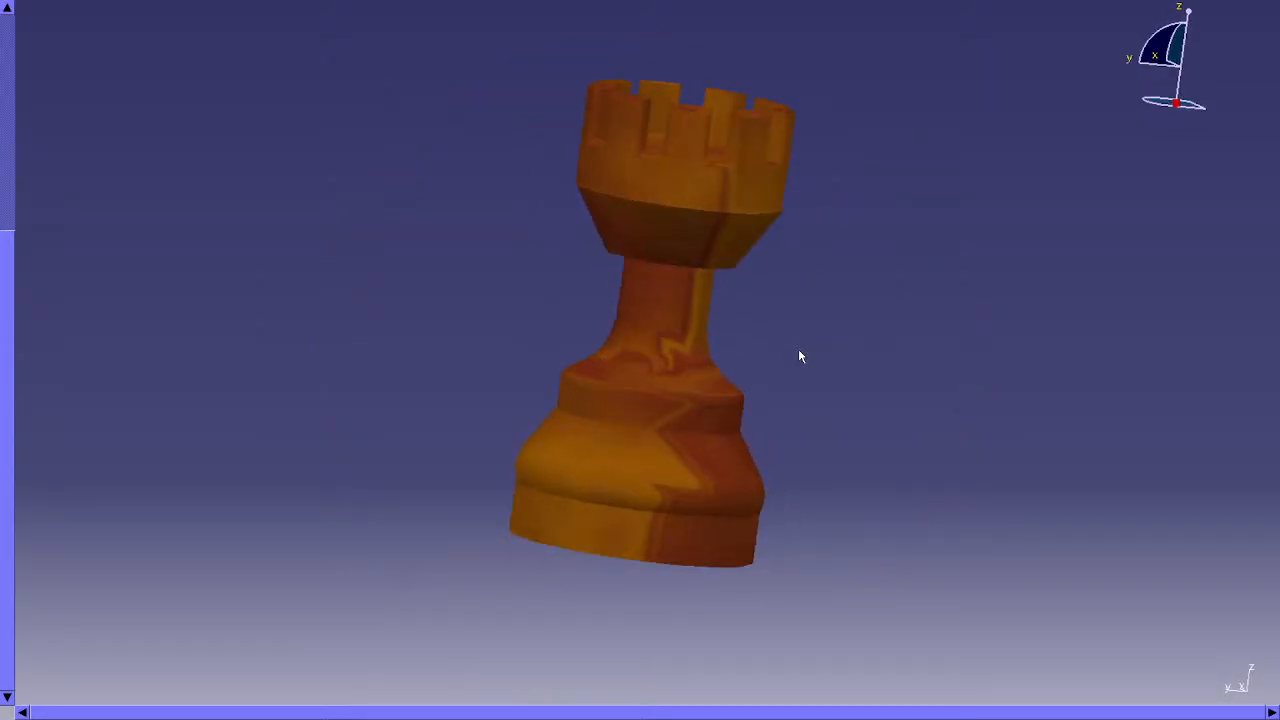
pyautogui.moveTo(745, 358); pyautogui.dragTo(804, 174, button='middle')
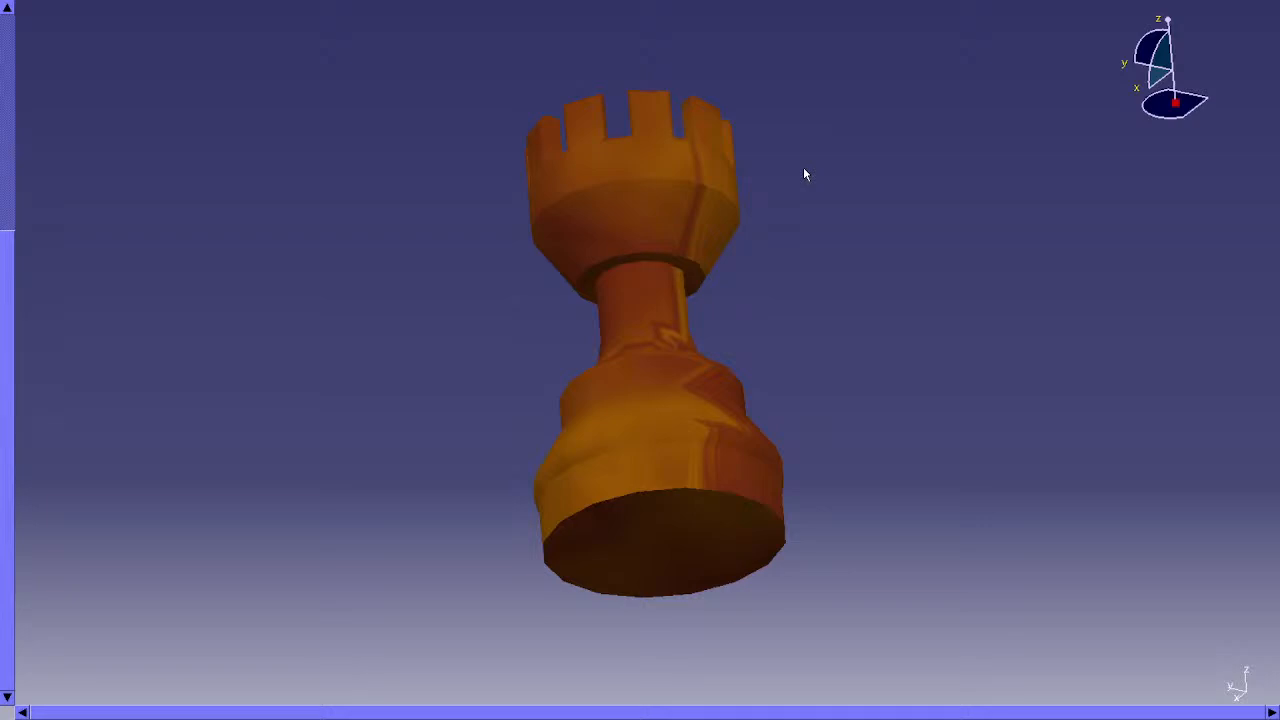
pyautogui.moveTo(794, 291); pyautogui.dragTo(676, 505, button='middle')
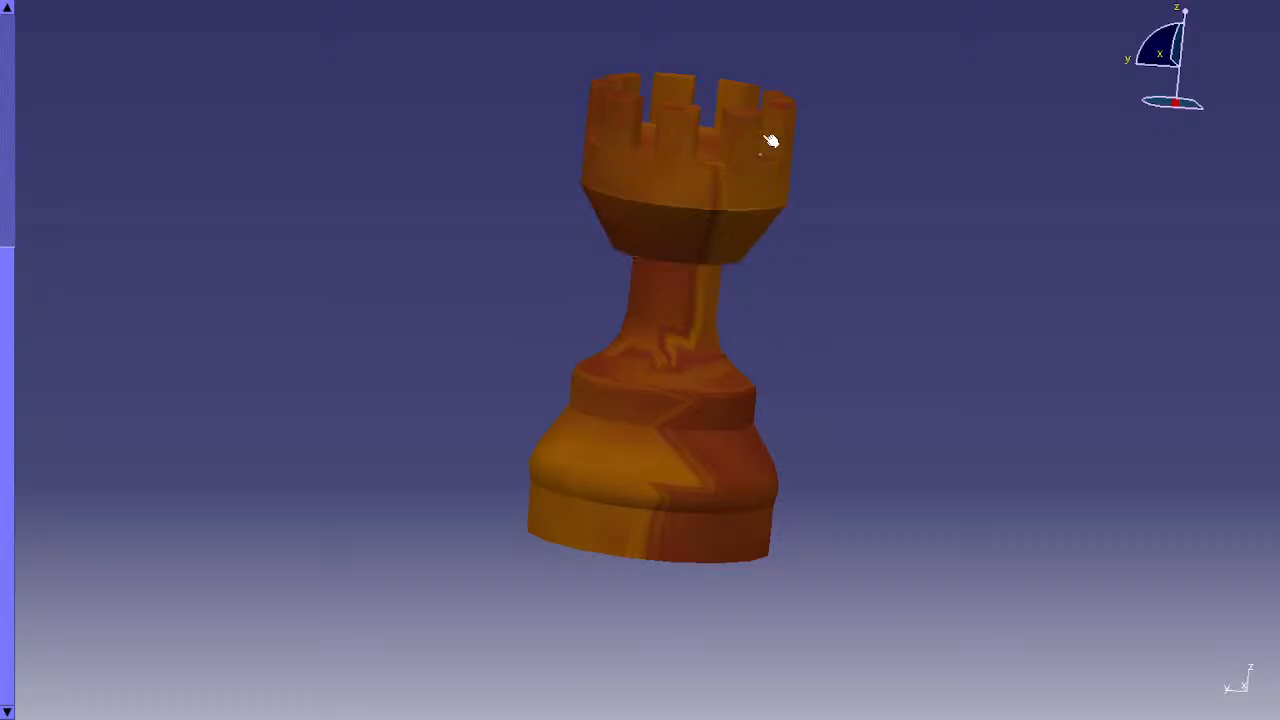
pyautogui.rightClick(558, 90)
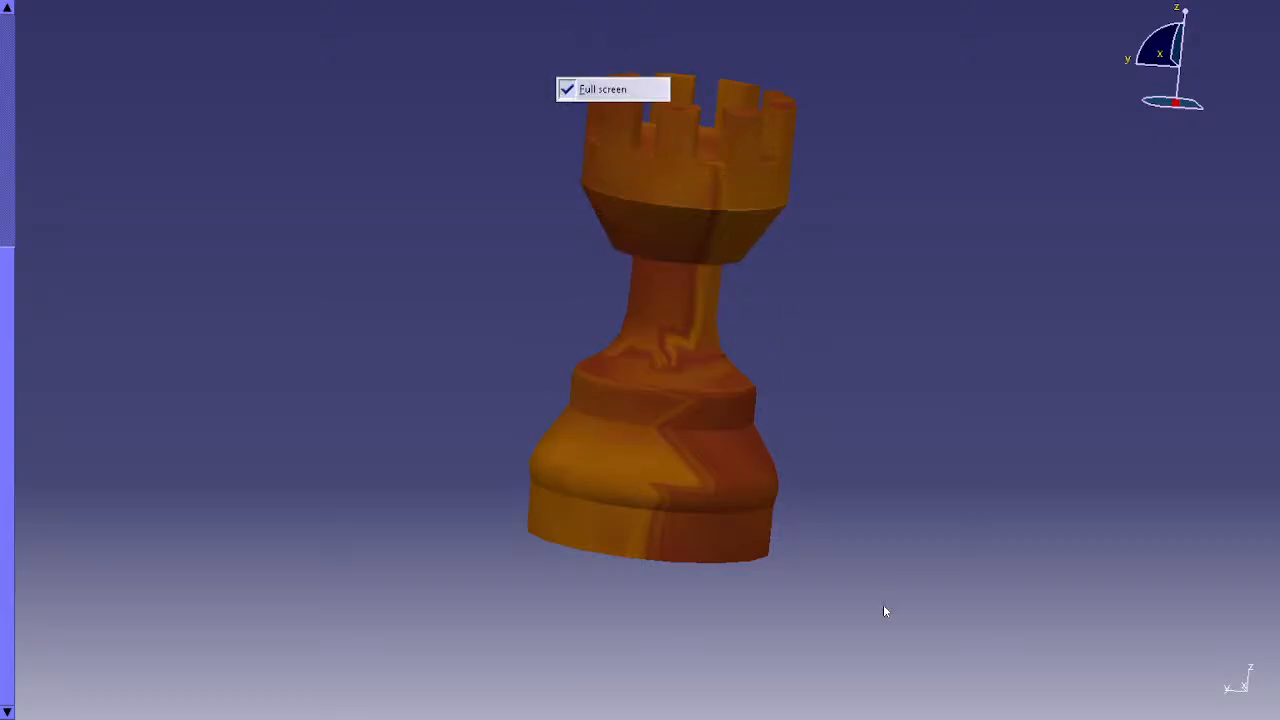
pyautogui.click(600, 90)
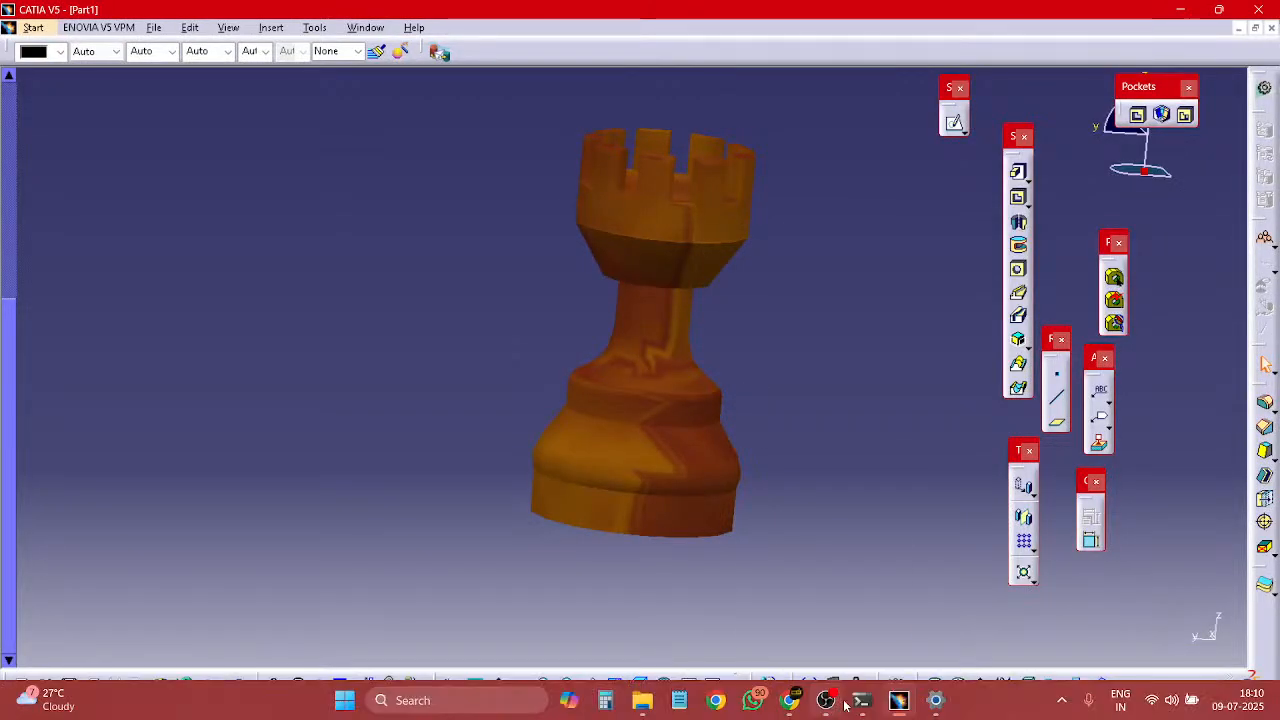